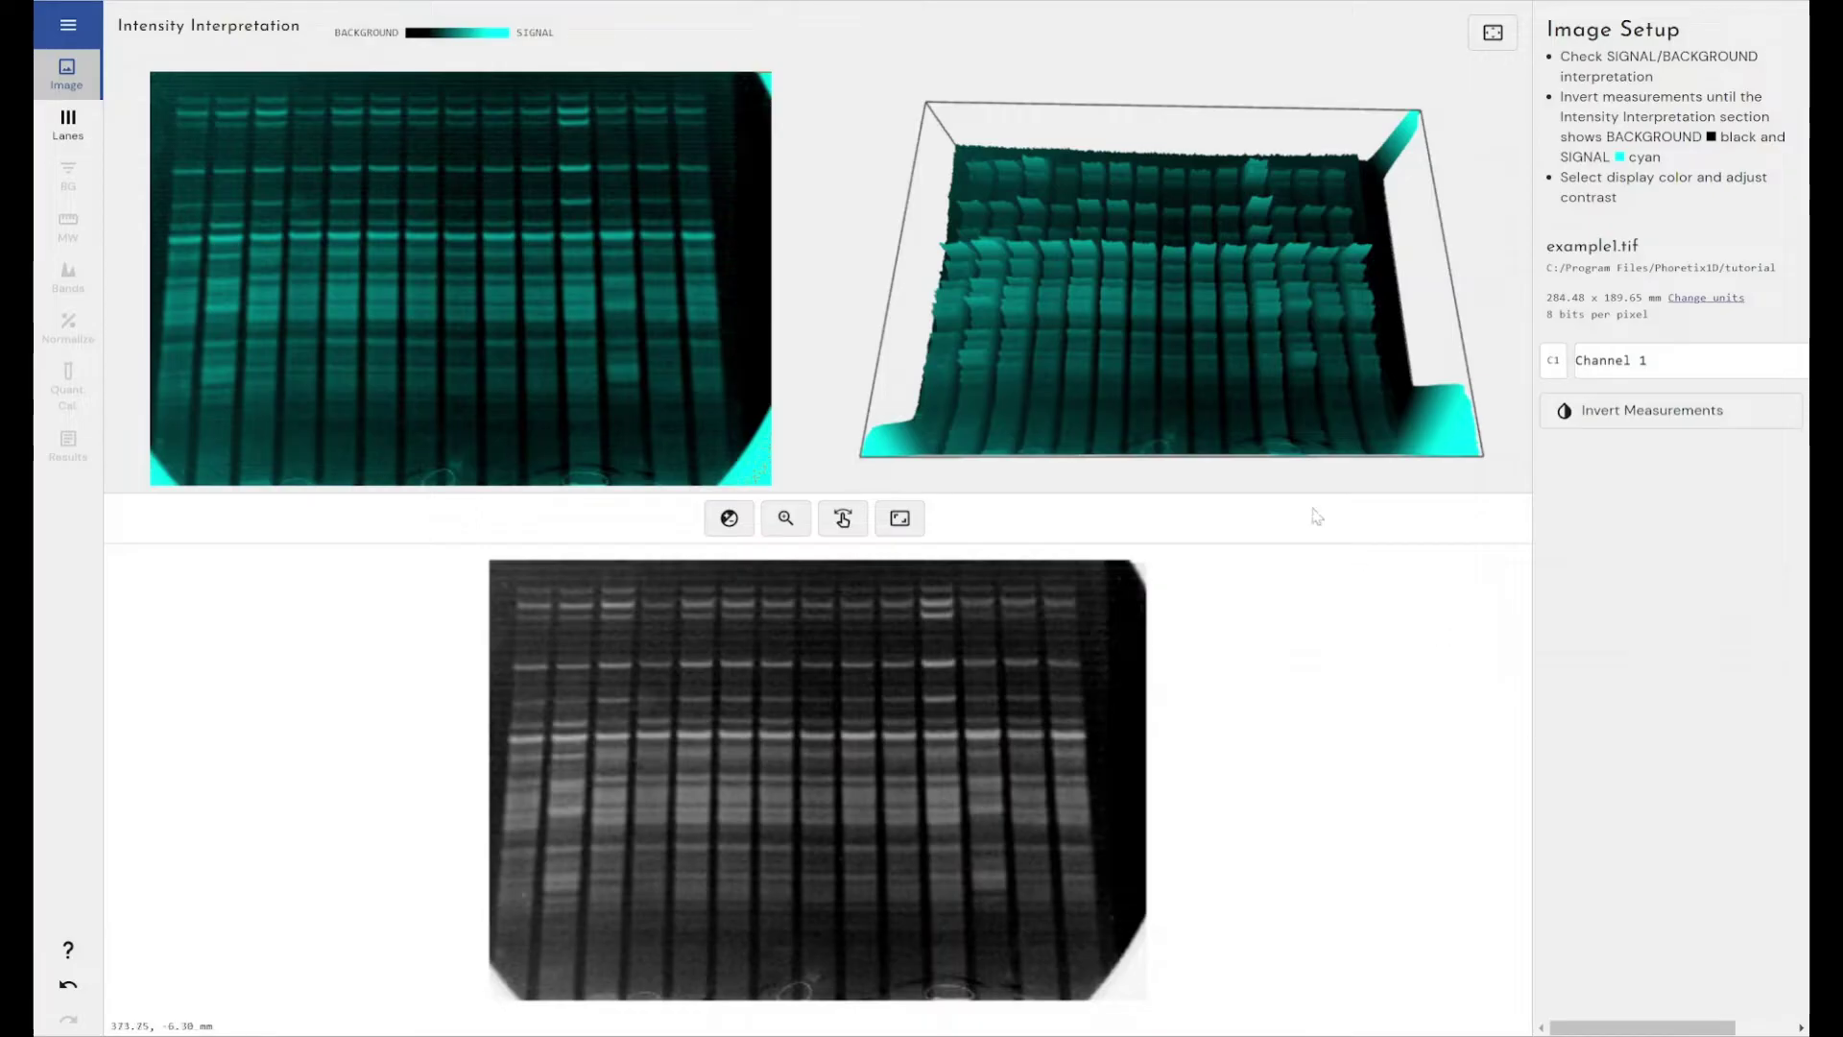
Step: Try automatic lane detection on the whole gel image and delete the resulting lane box
mouse_move(1081, 330)
mouse_down()
mouse_move(1061, 255)
mouse_move(1079, 319)
mouse_up()
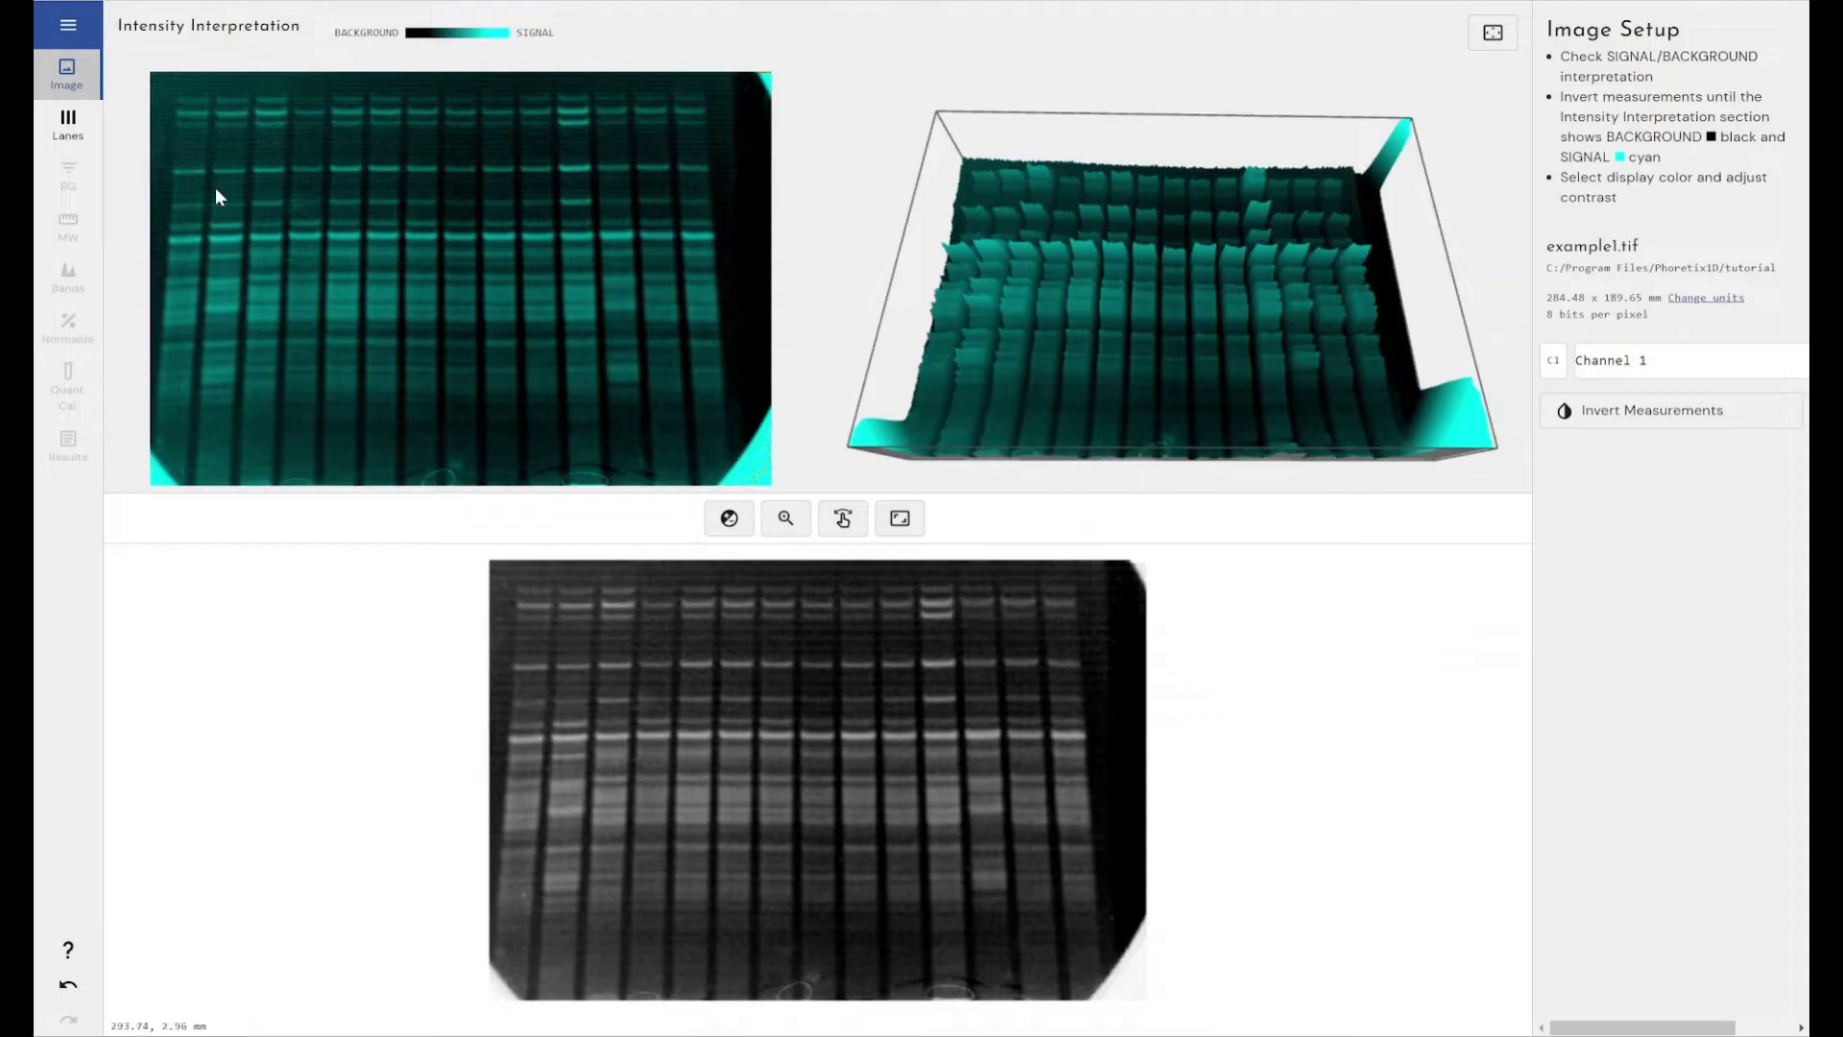
click(74, 127)
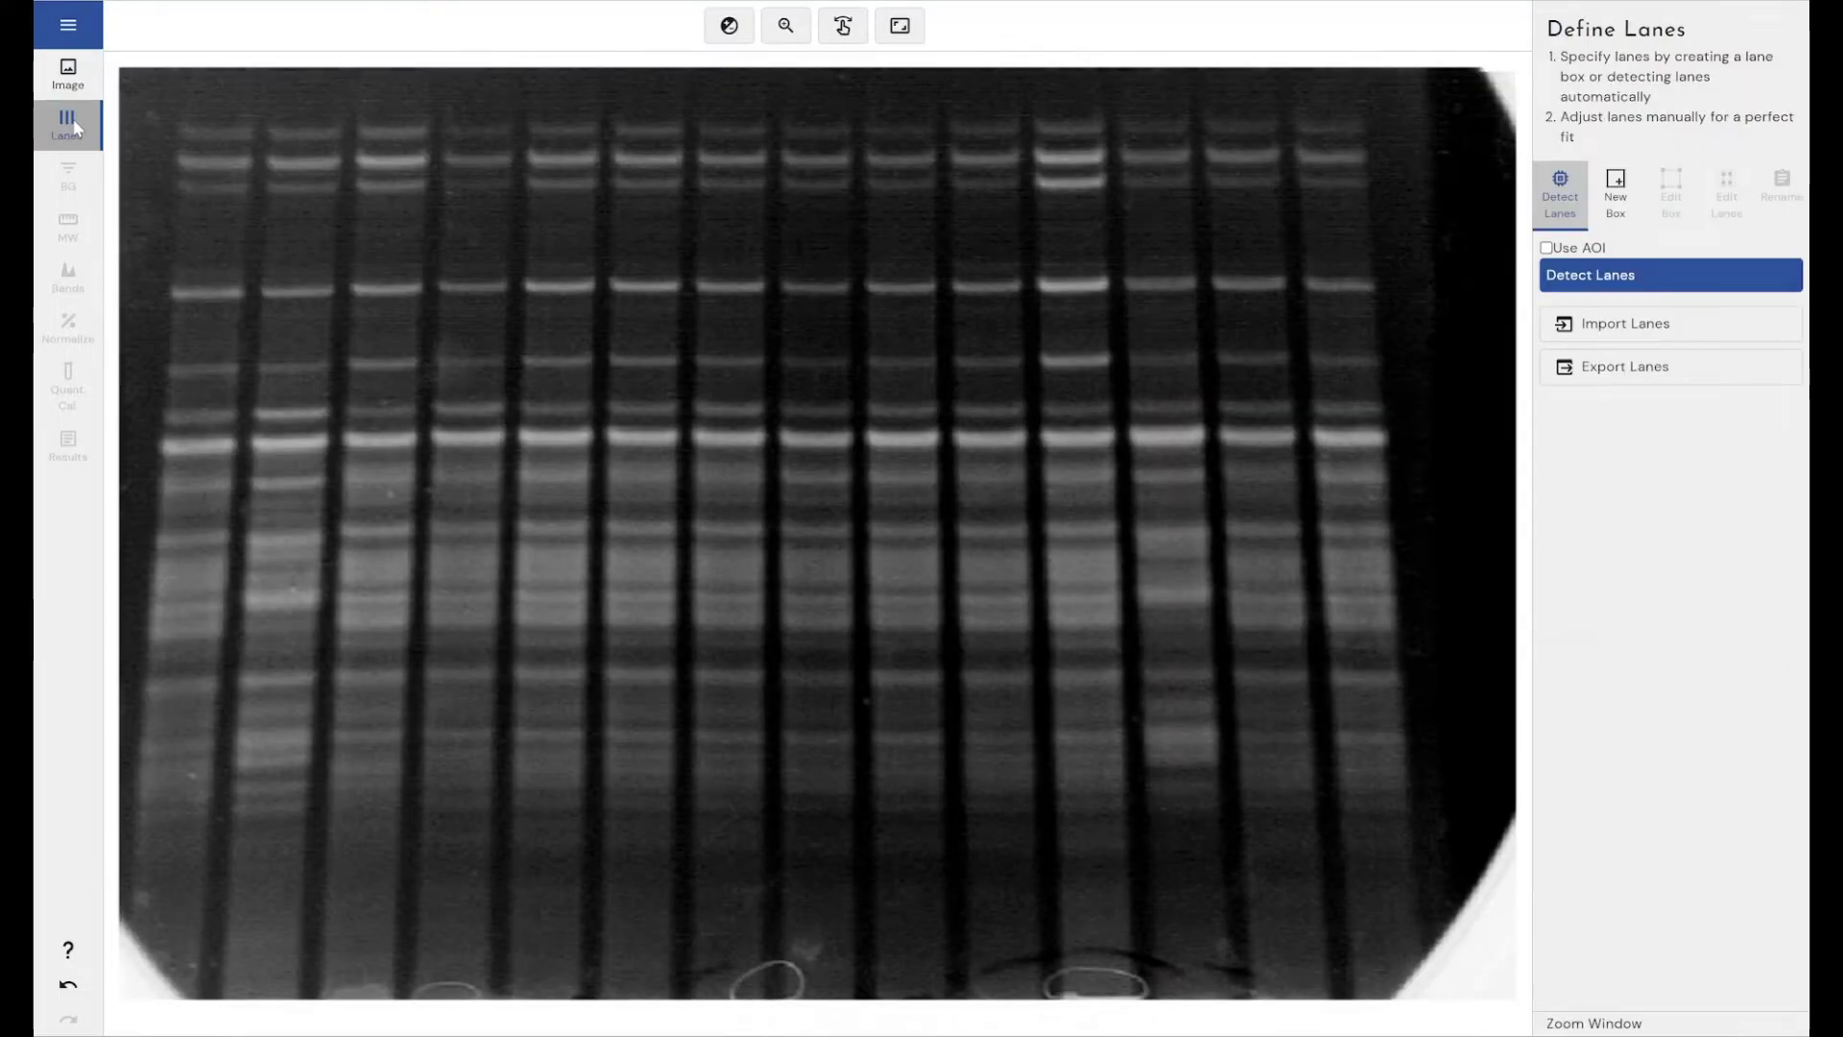
click(1553, 276)
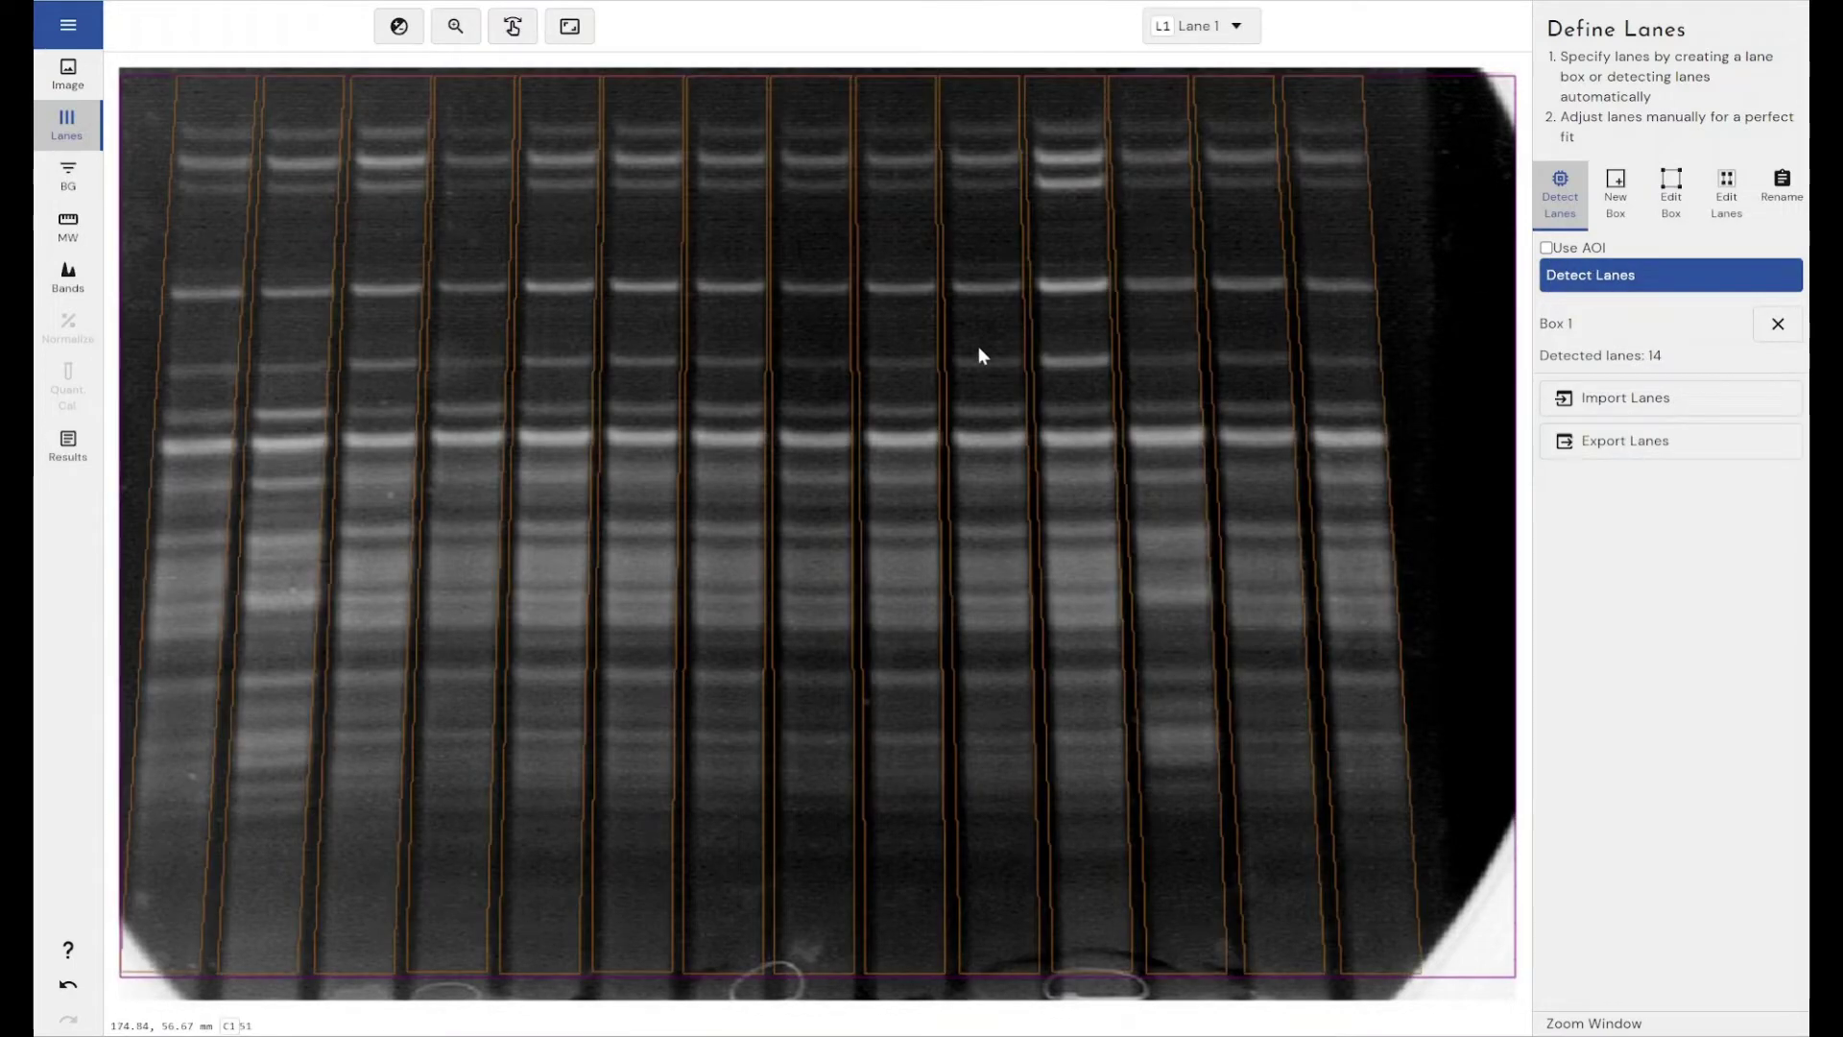
click(1777, 324)
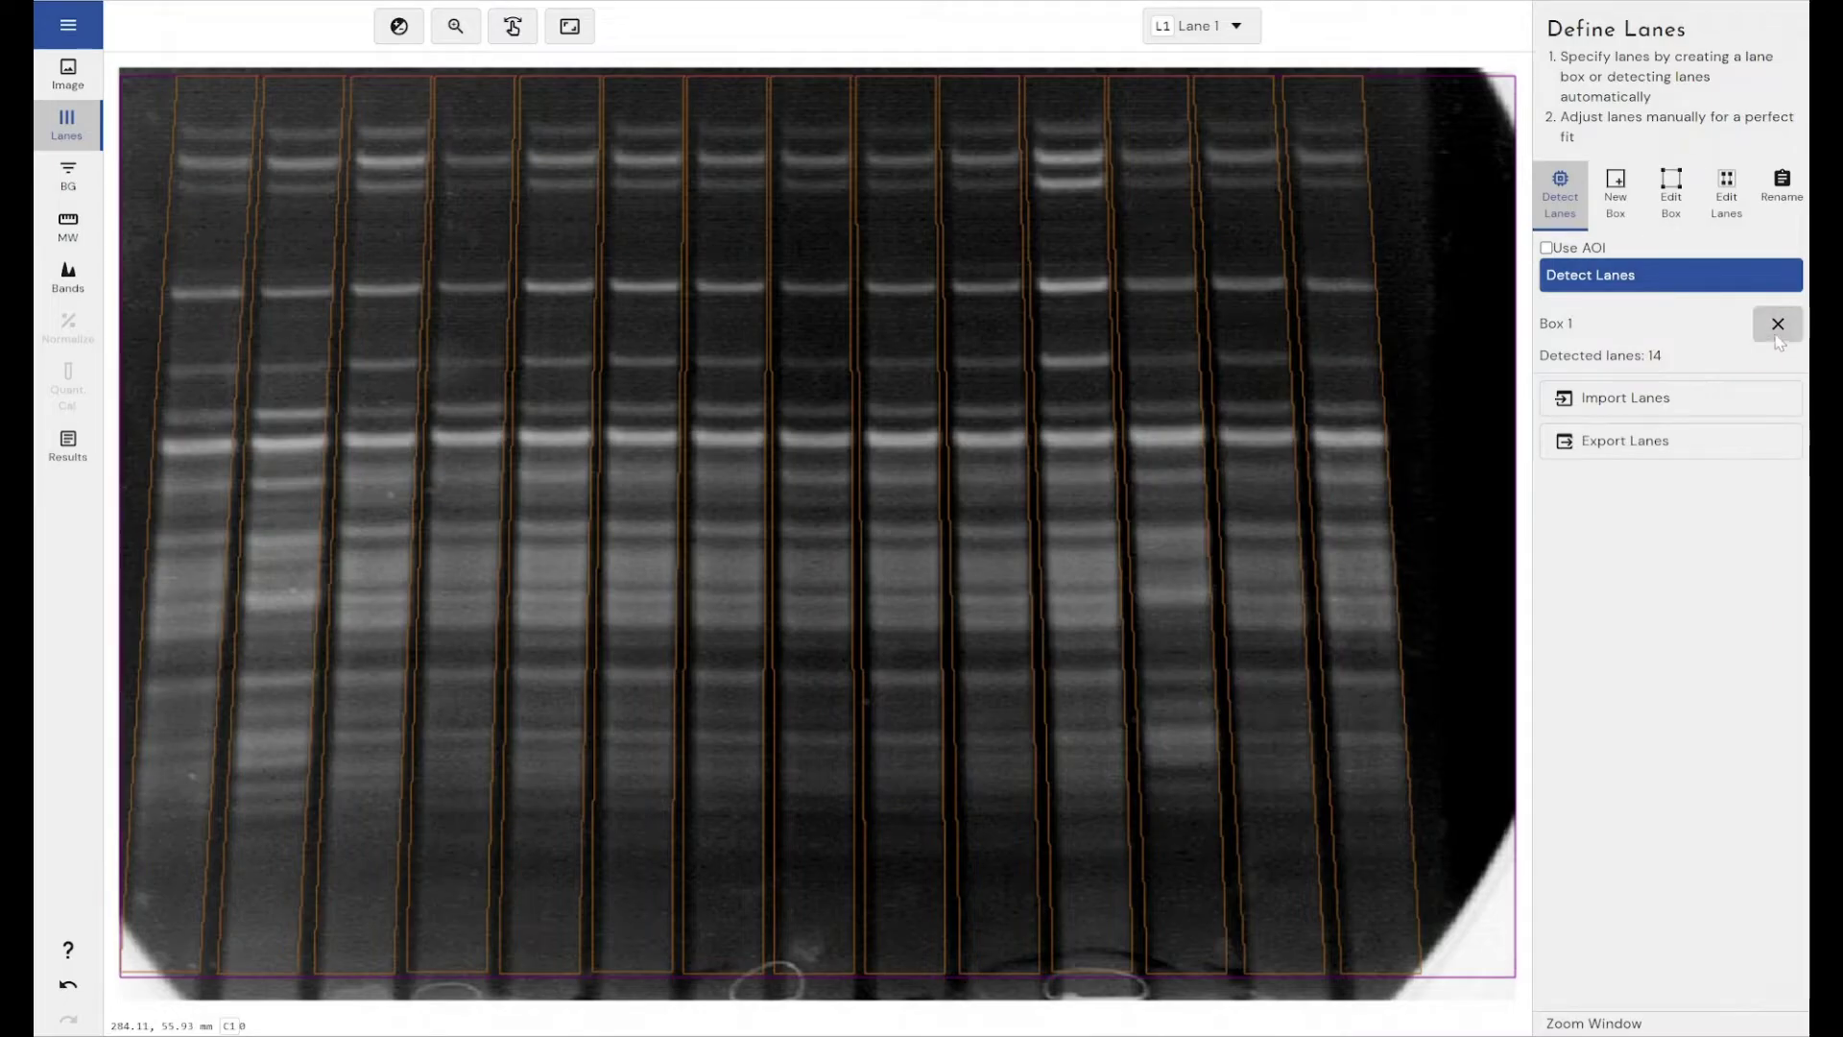
Step: Try a manually drawn box of 10 lanes across the gel and delete it
click(1615, 192)
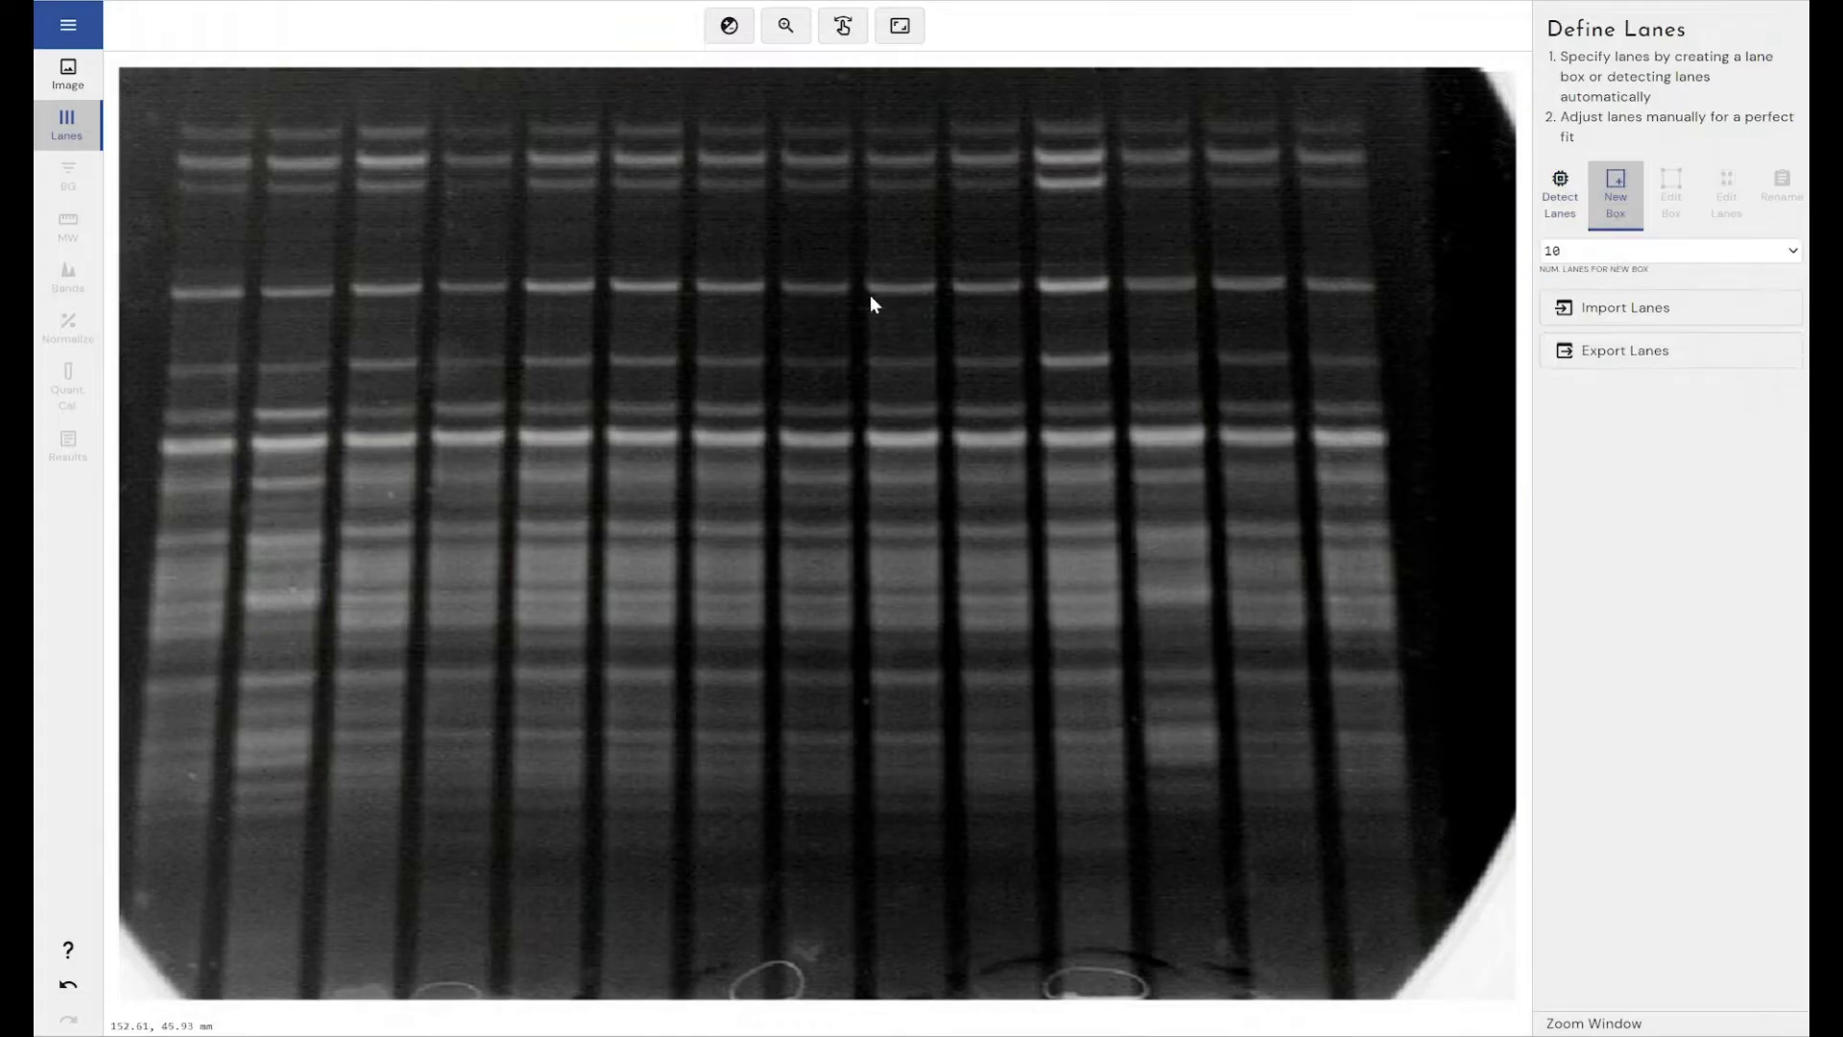
drag(177, 104, 1431, 936)
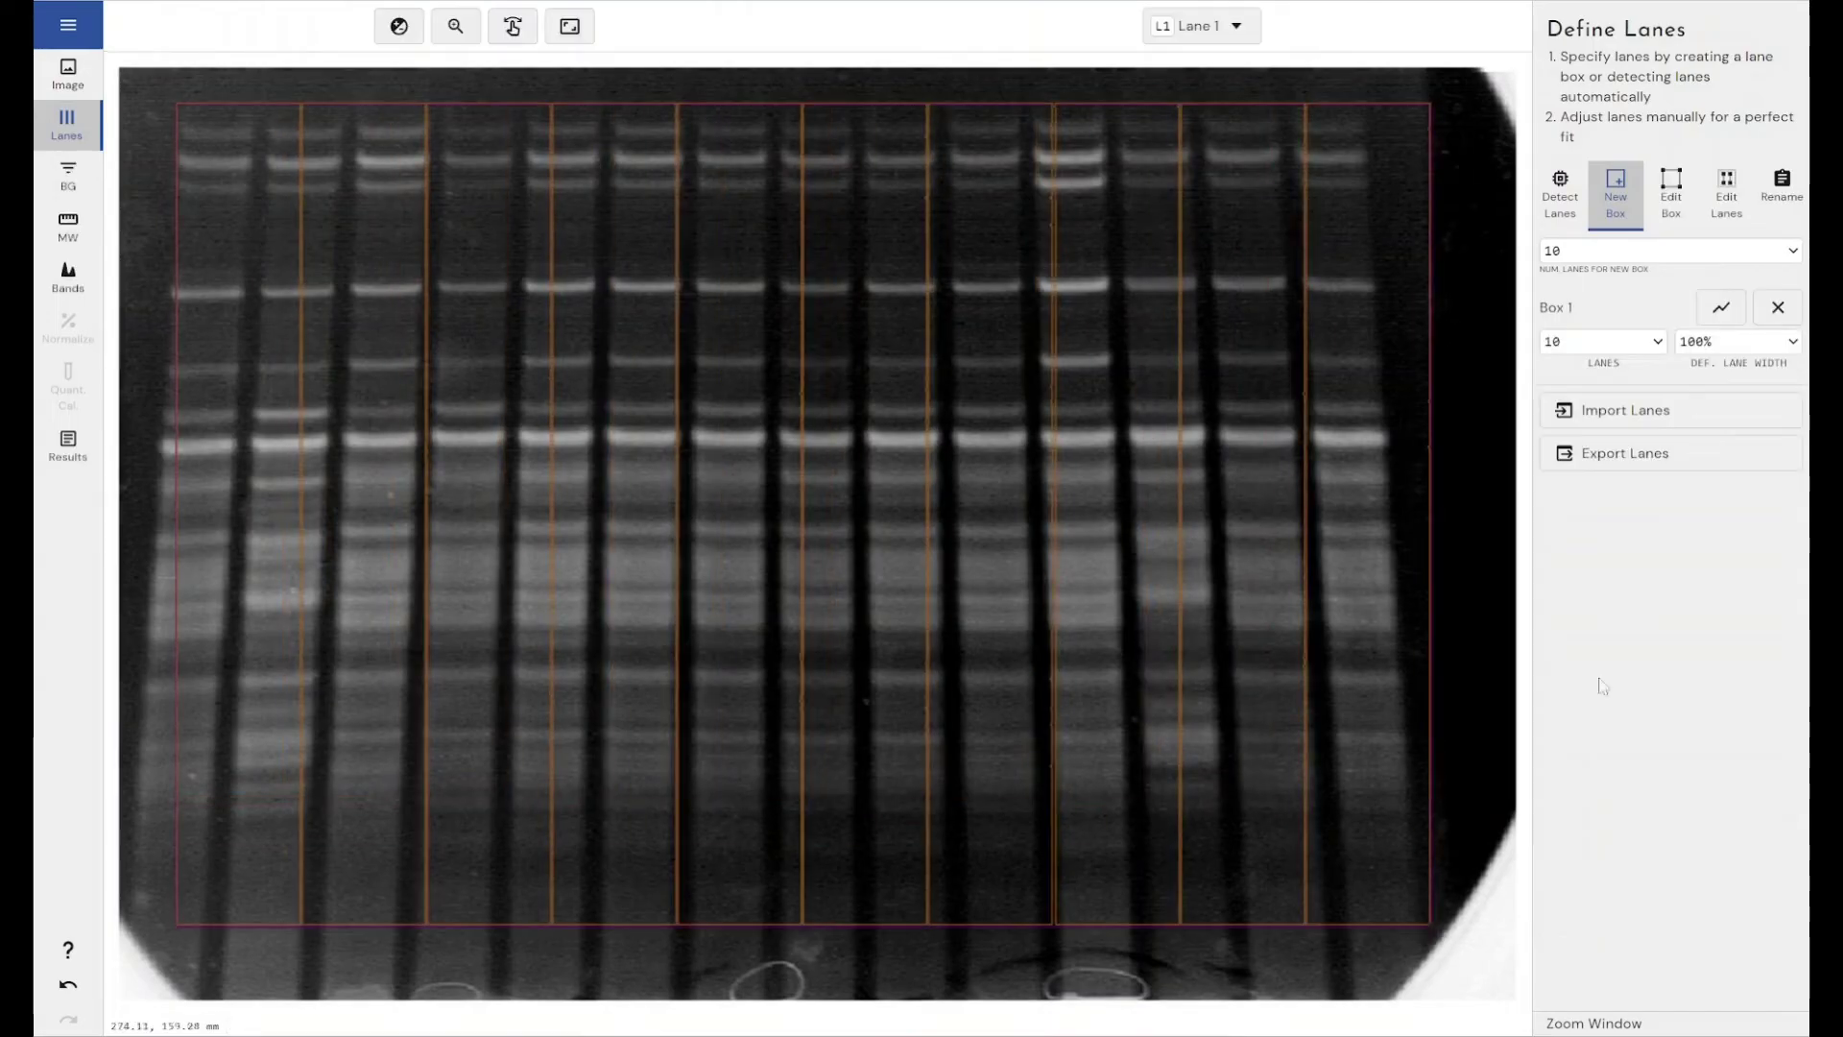
click(1777, 307)
Step: Detect the lanes automatically across the whole gel image without an area of interest
click(1565, 195)
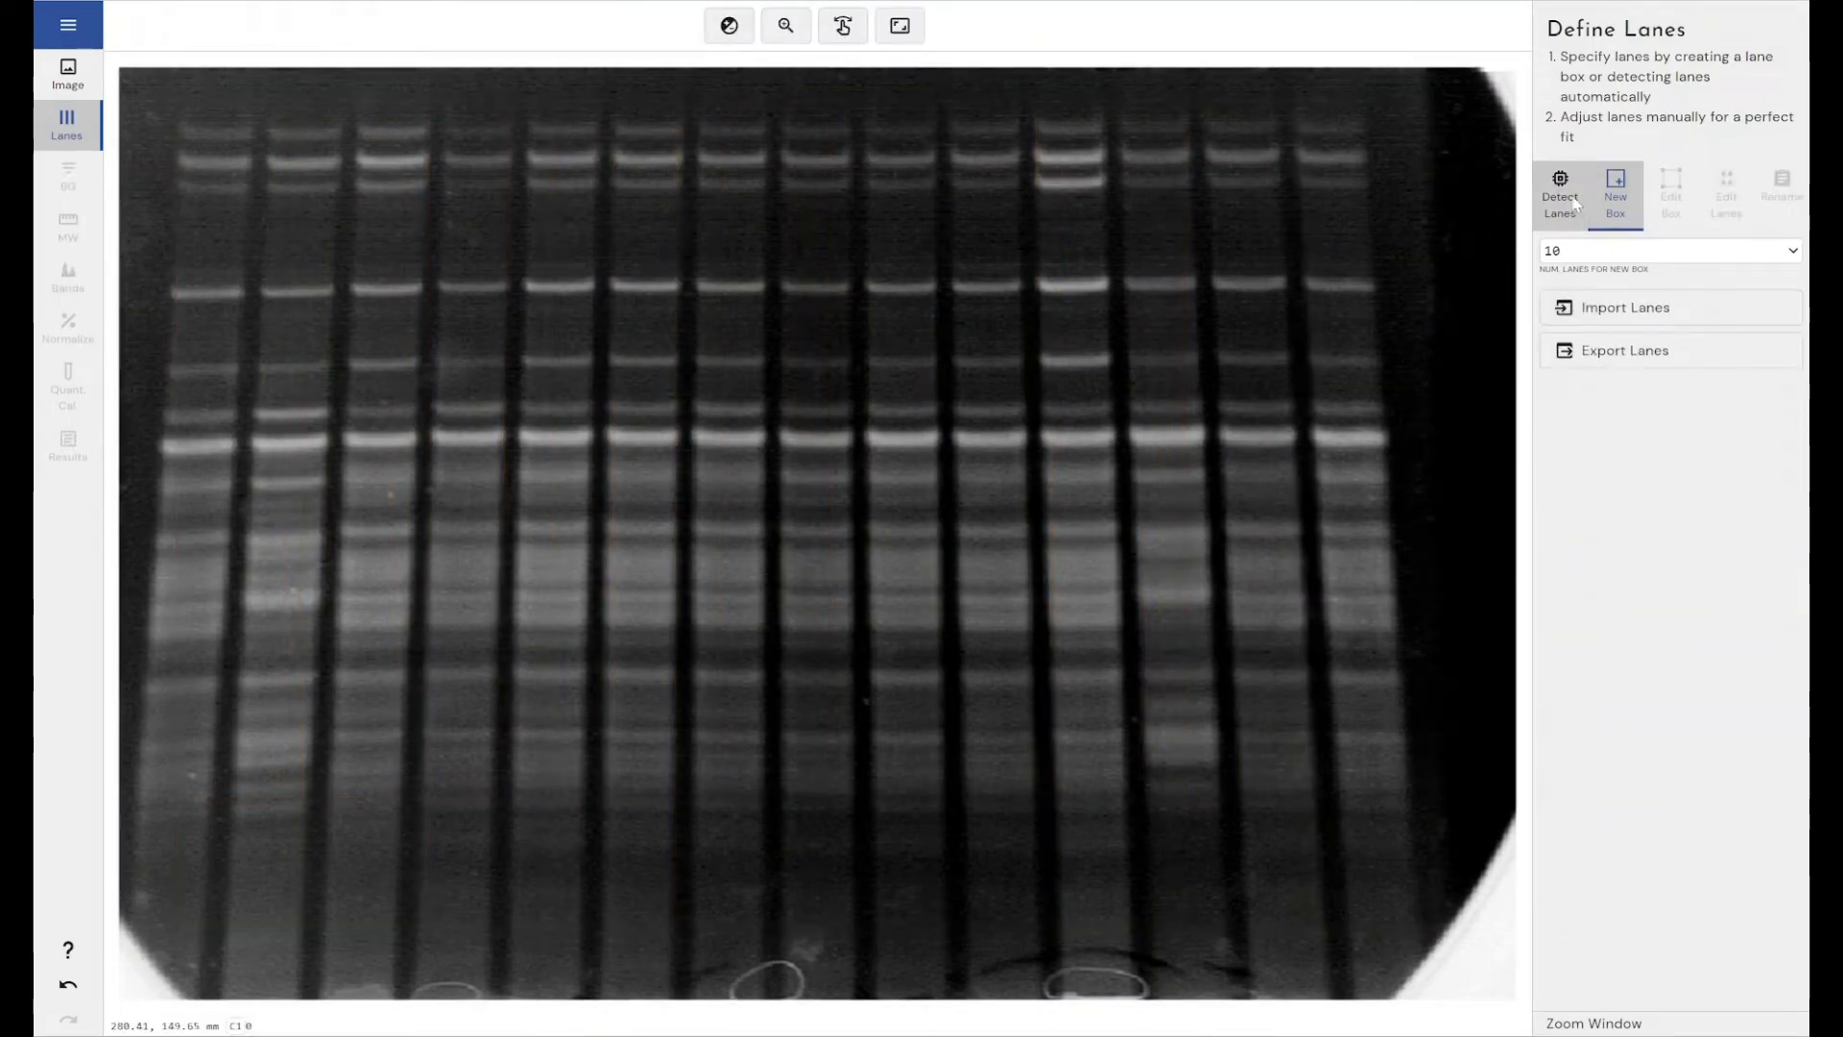
click(1585, 276)
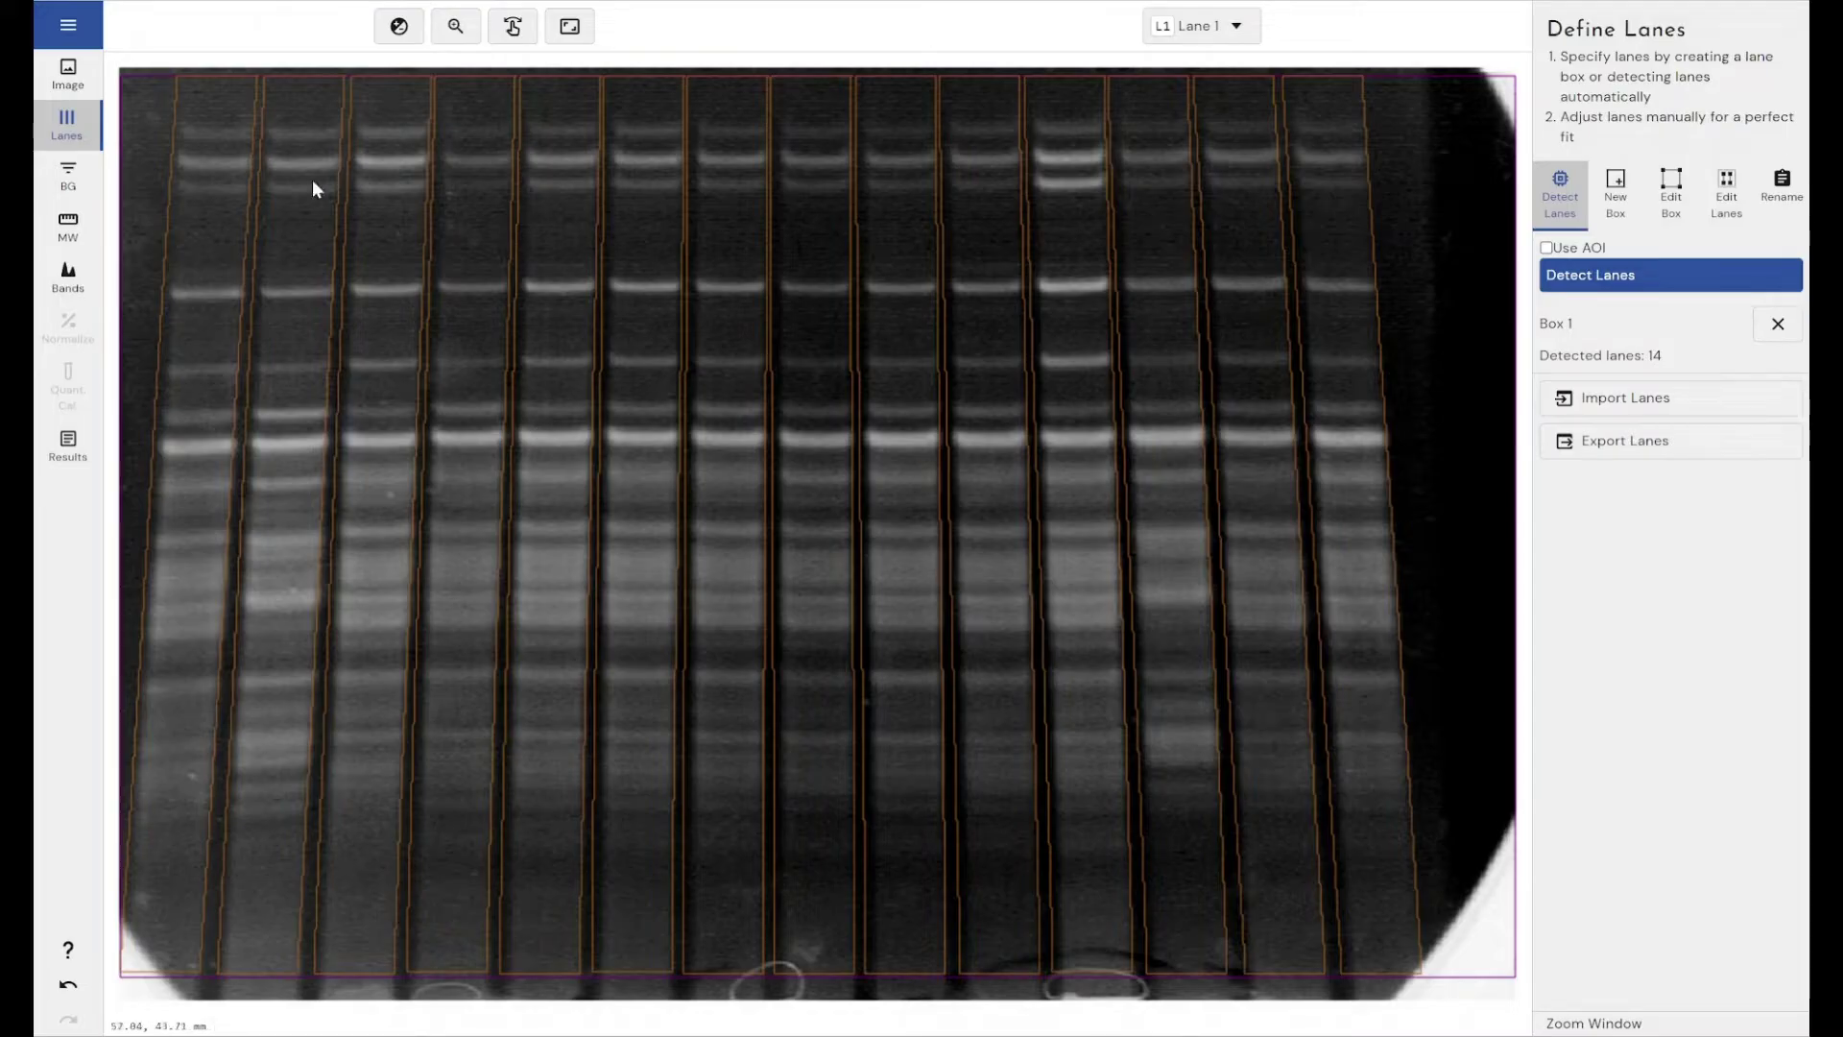
Step: Apply Rolling Ball background subtraction to the lanes with a radius of 24% of lane length
click(56, 176)
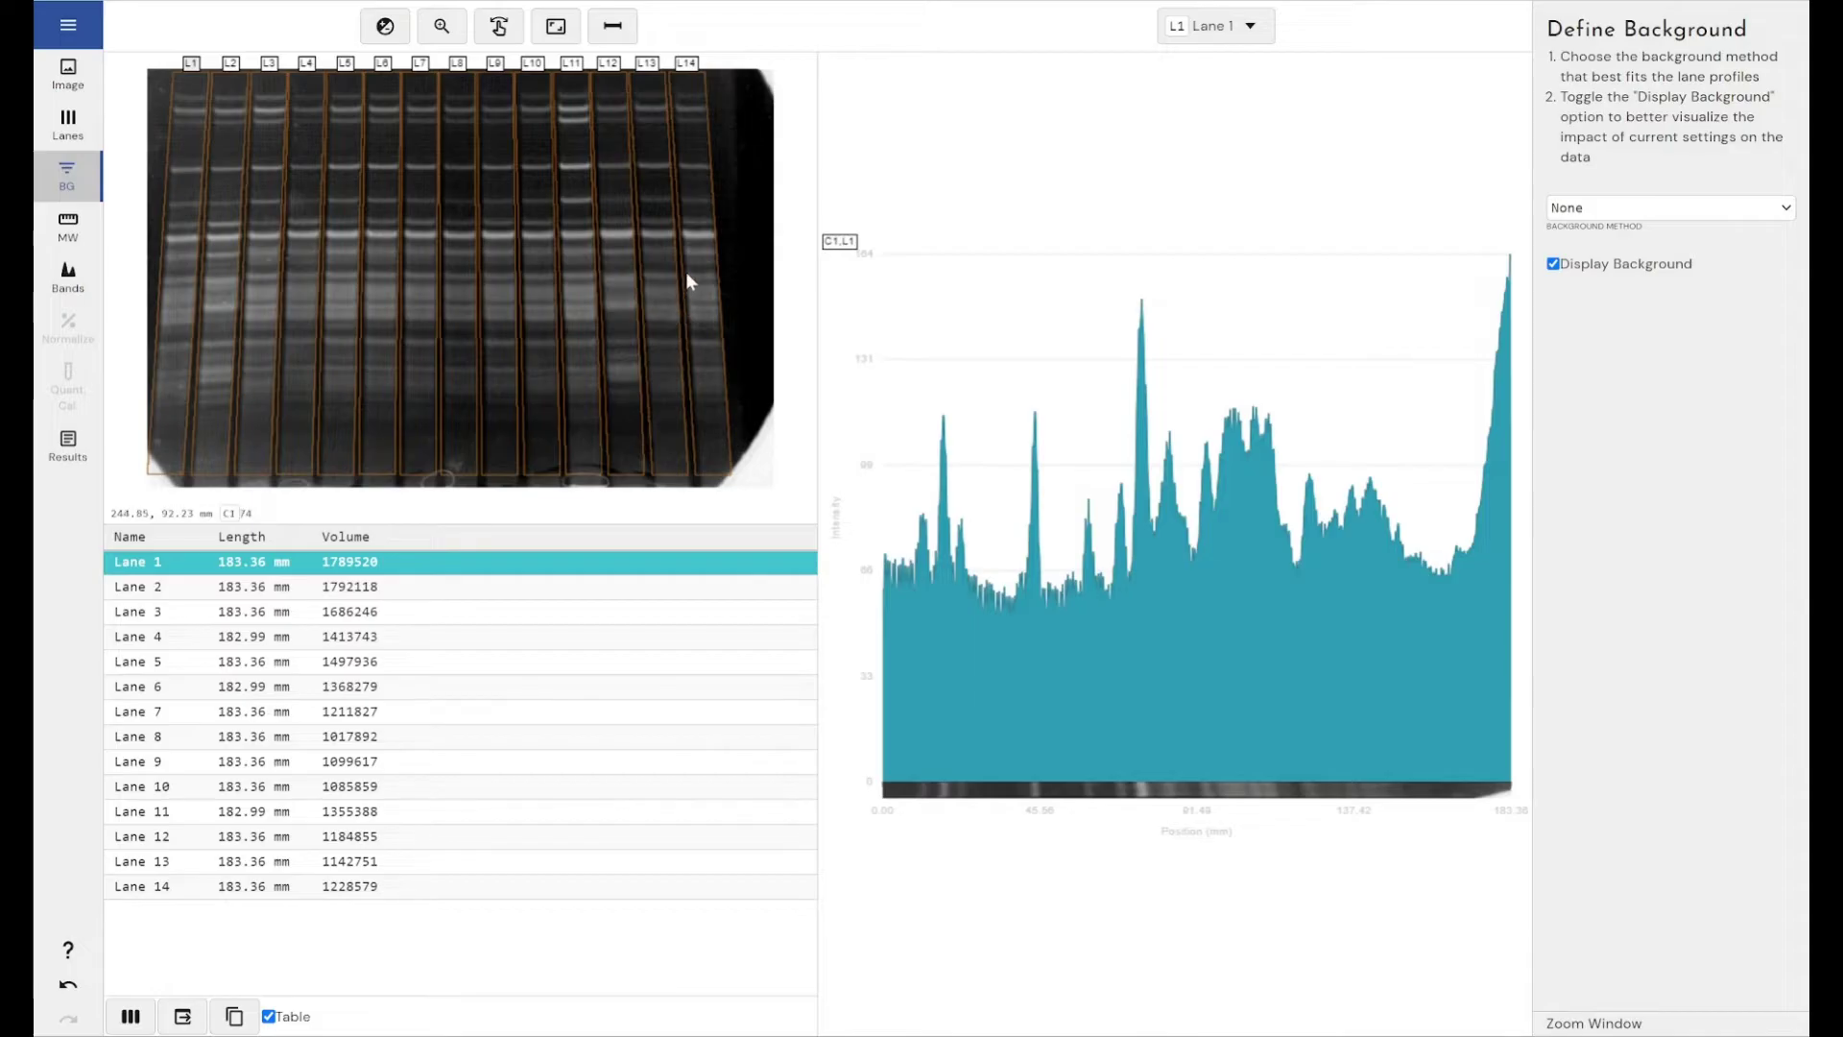
click(1593, 207)
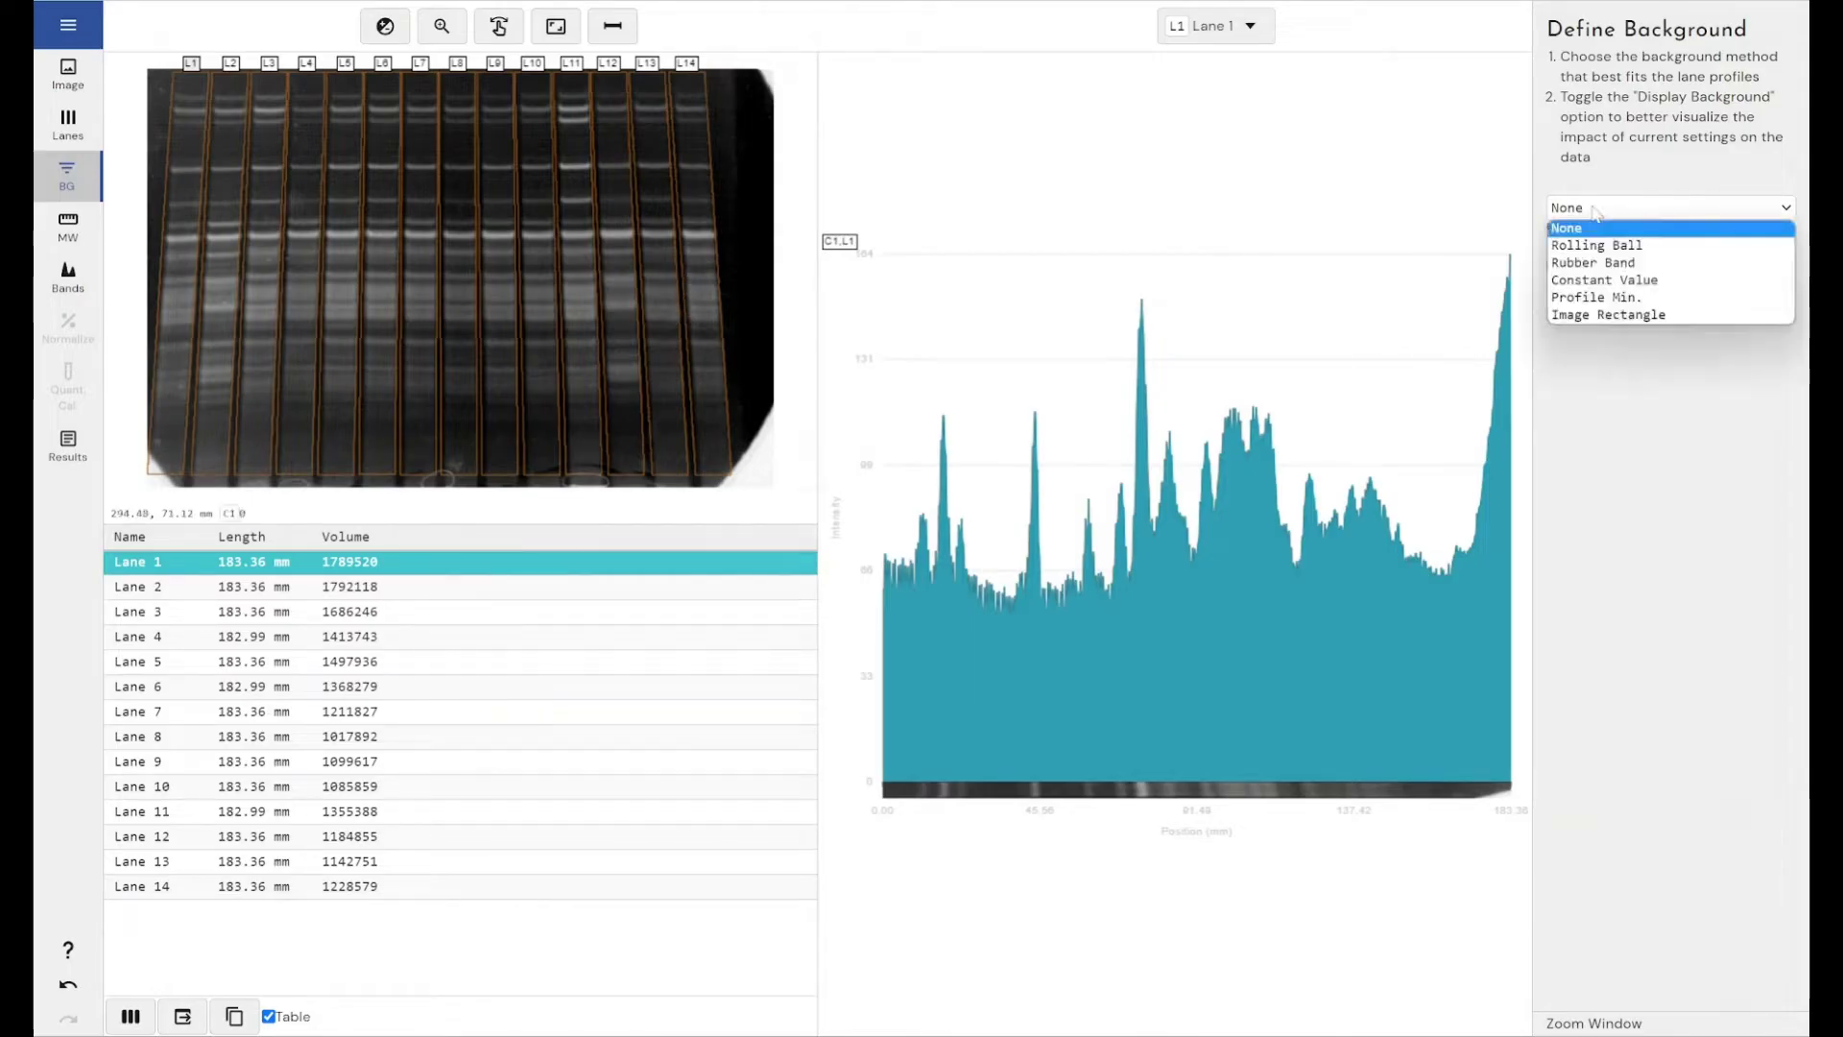
click(1639, 251)
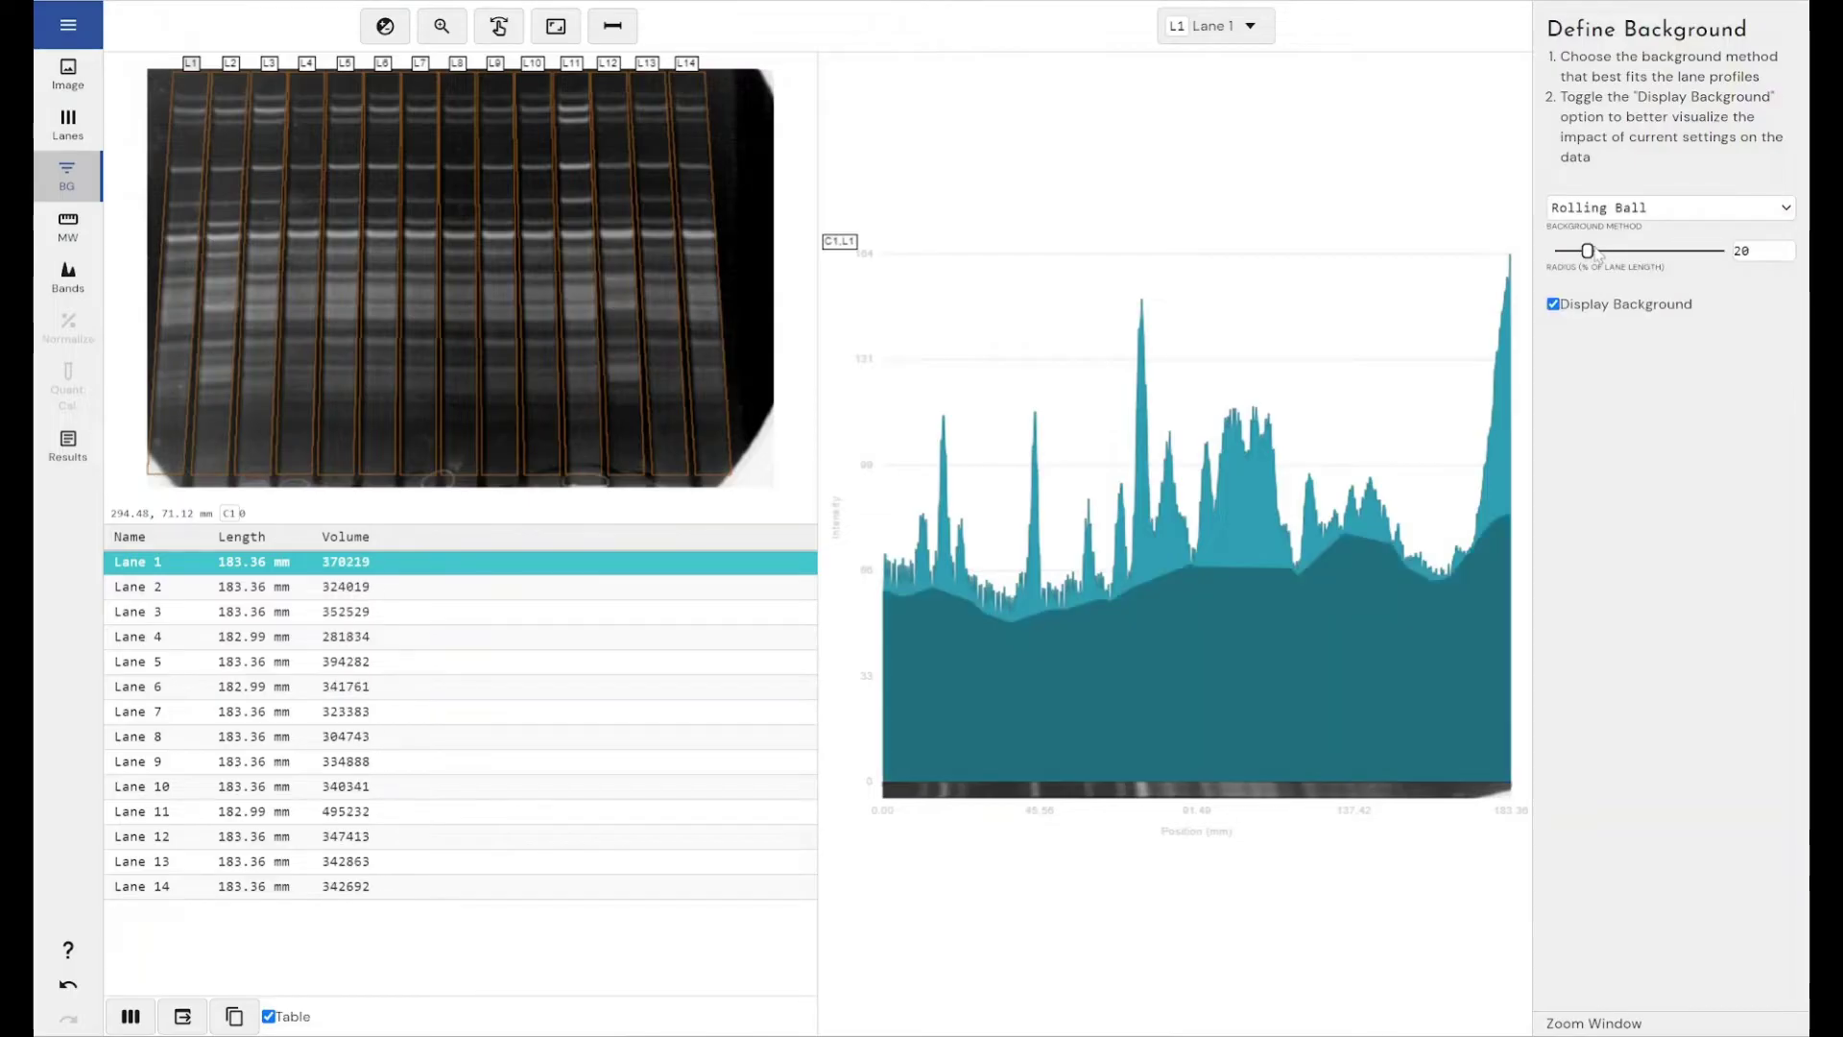
drag(1589, 252, 1620, 261)
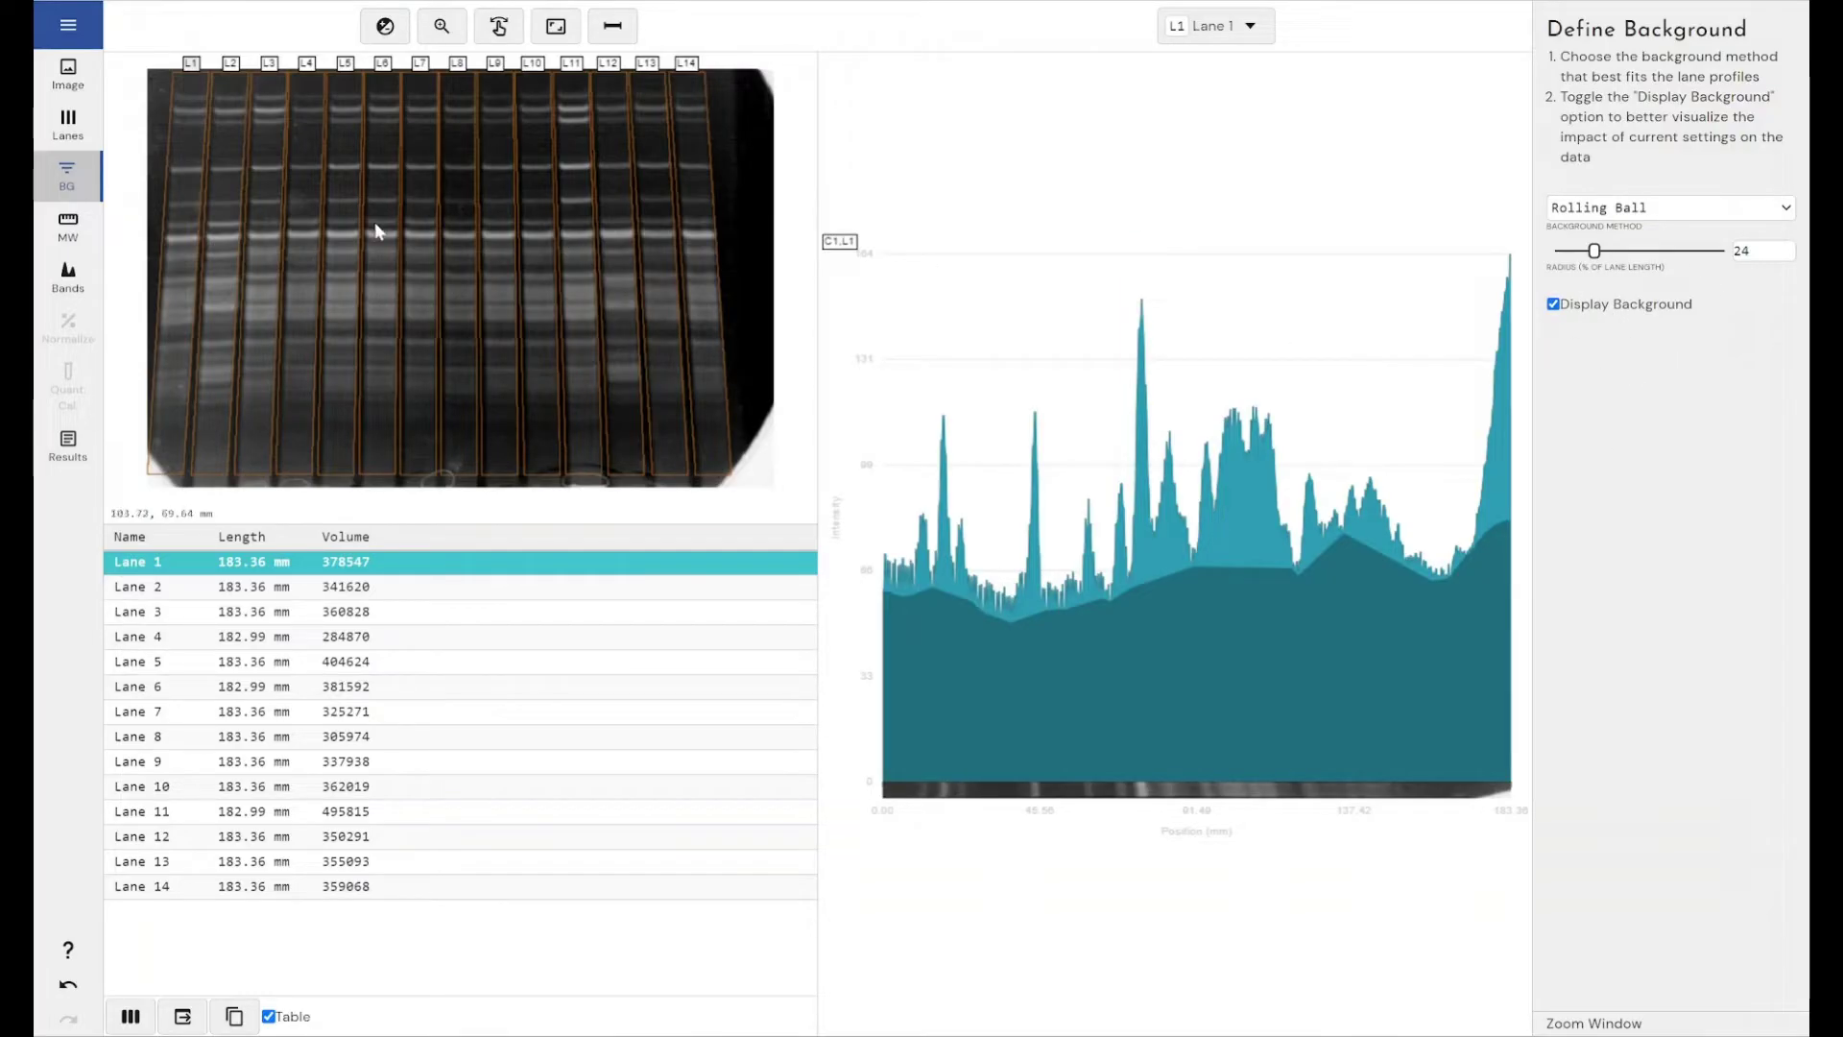
Step: Assign the Invitrogen 100 bp DNA Ladder as the molecular size standard and mark Lane 1 as the marker lane
click(69, 227)
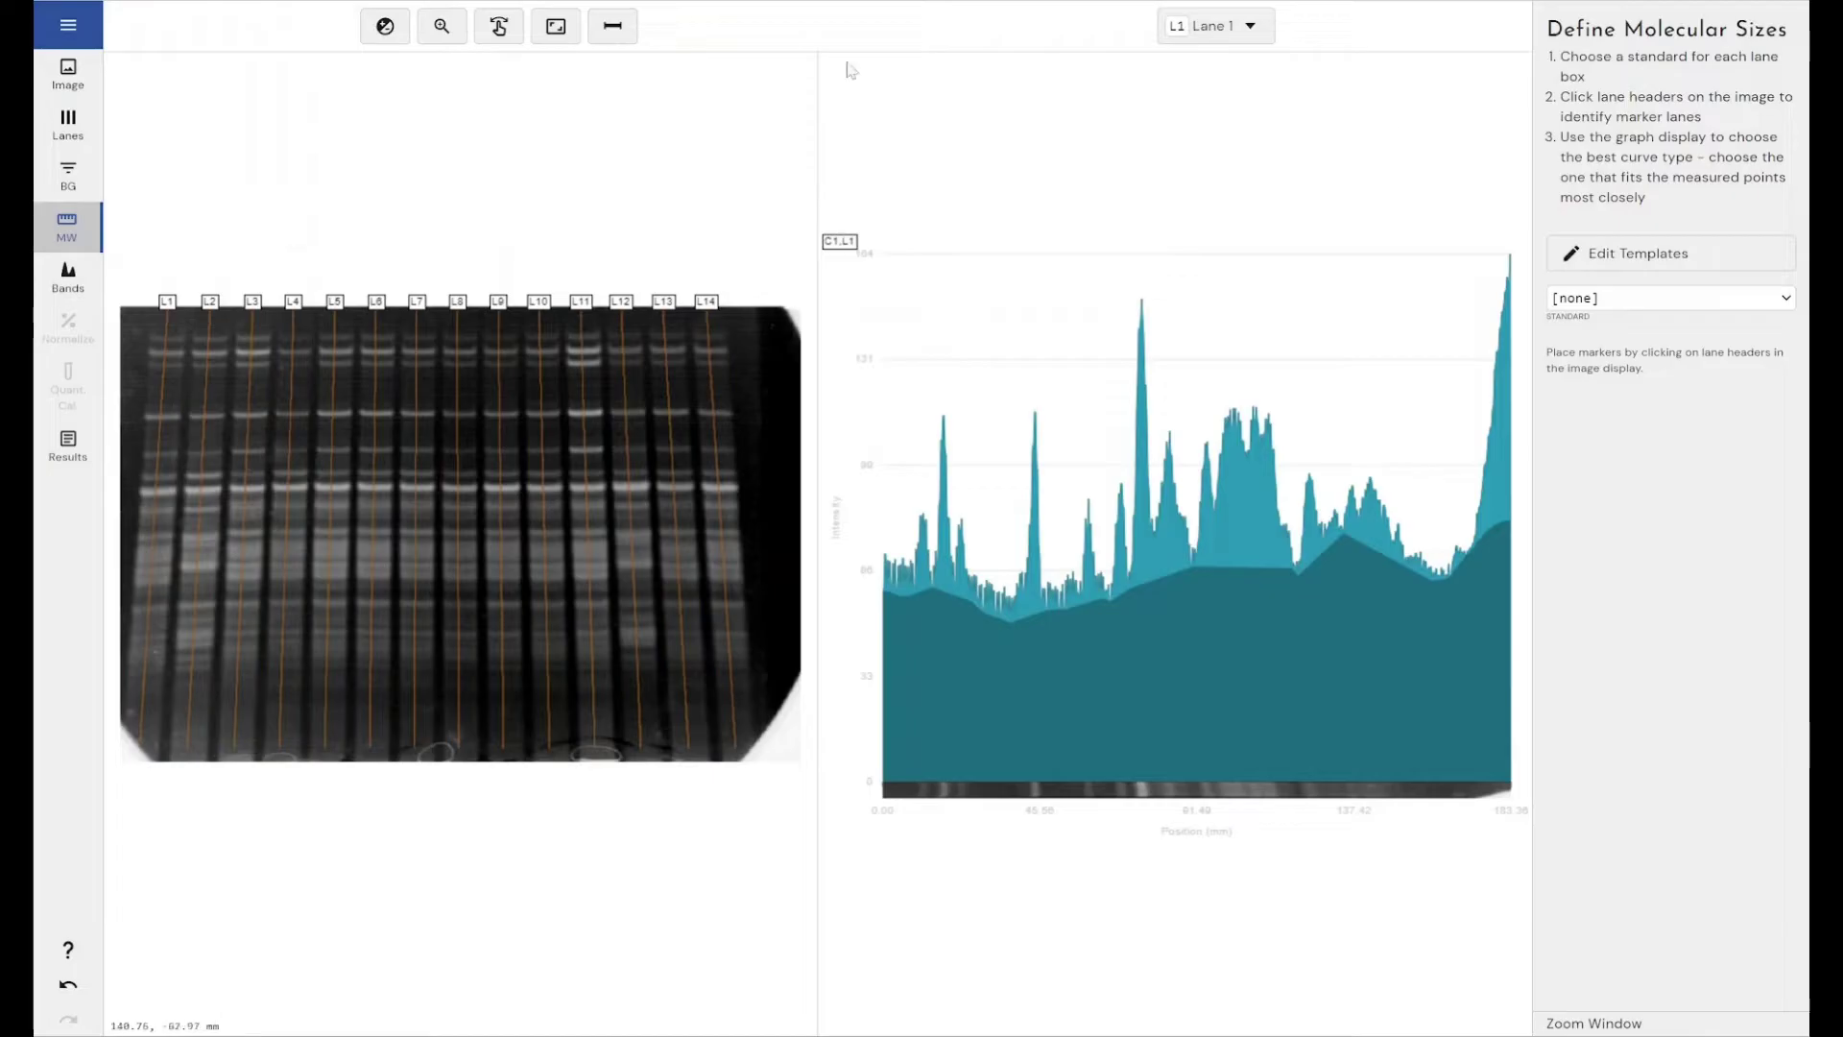
click(1589, 302)
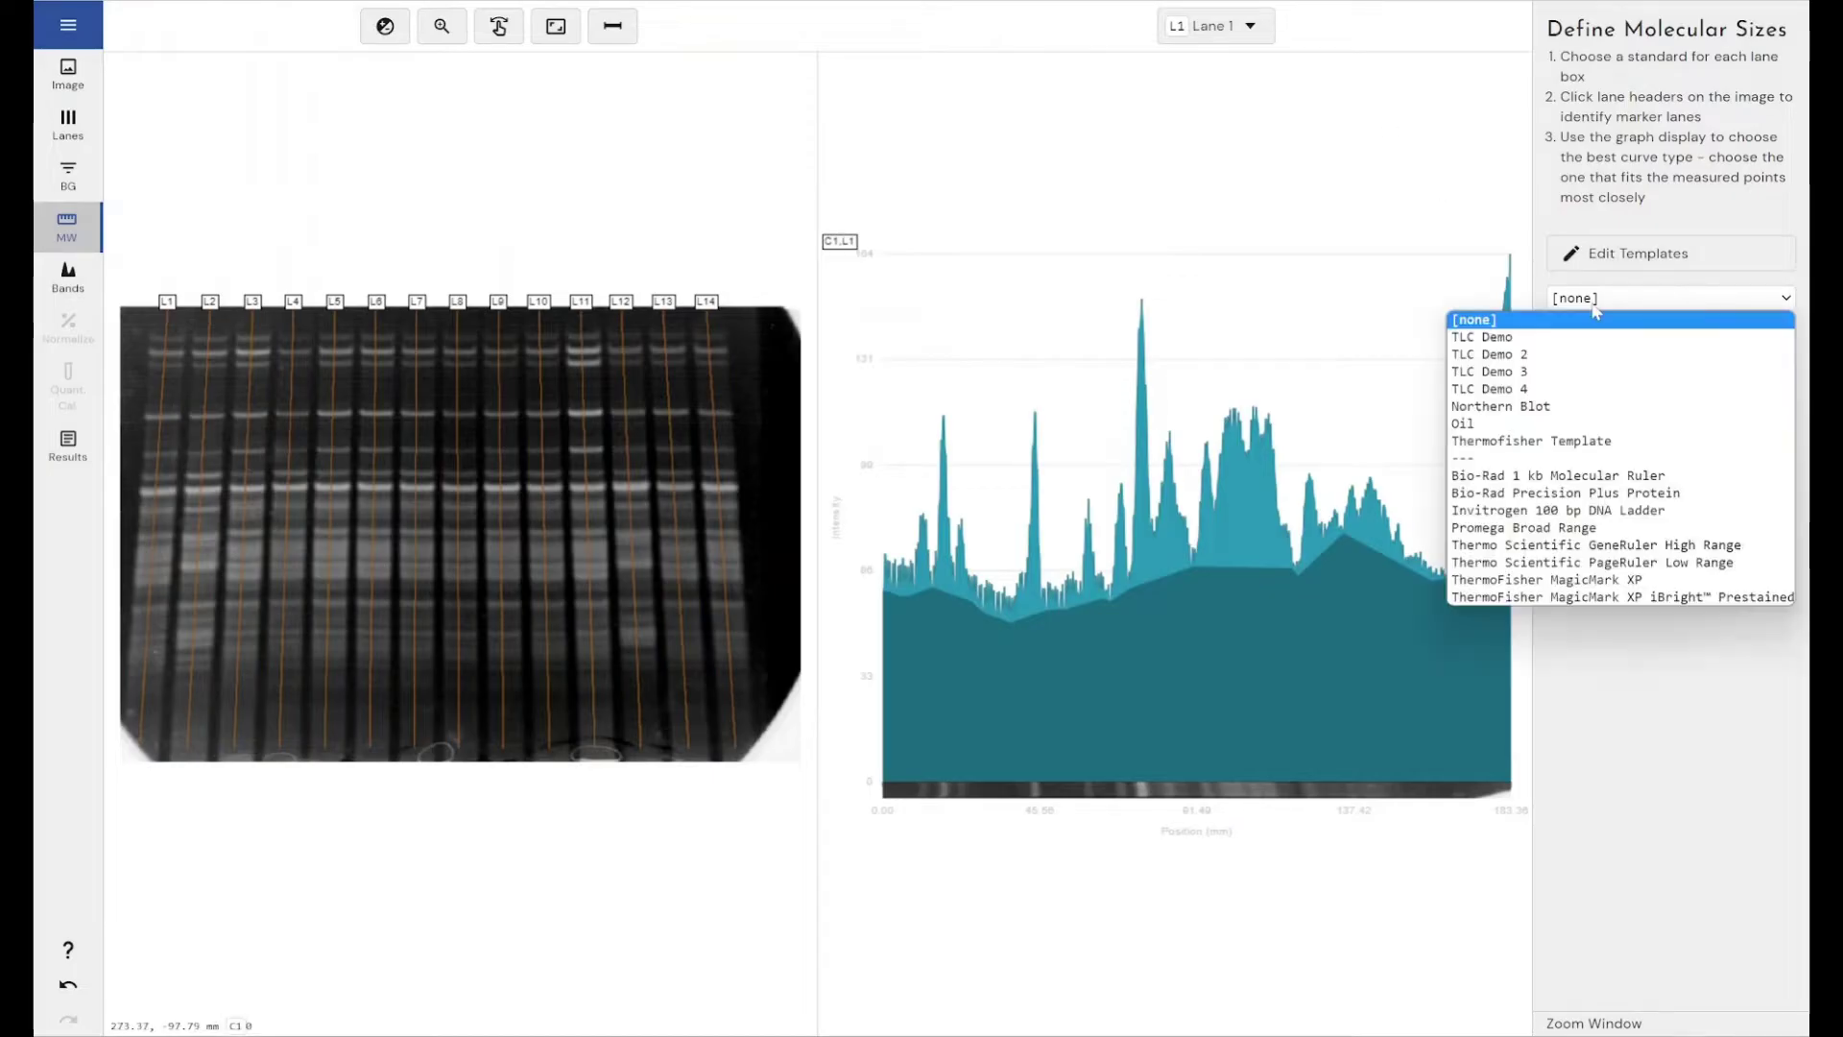
click(1561, 515)
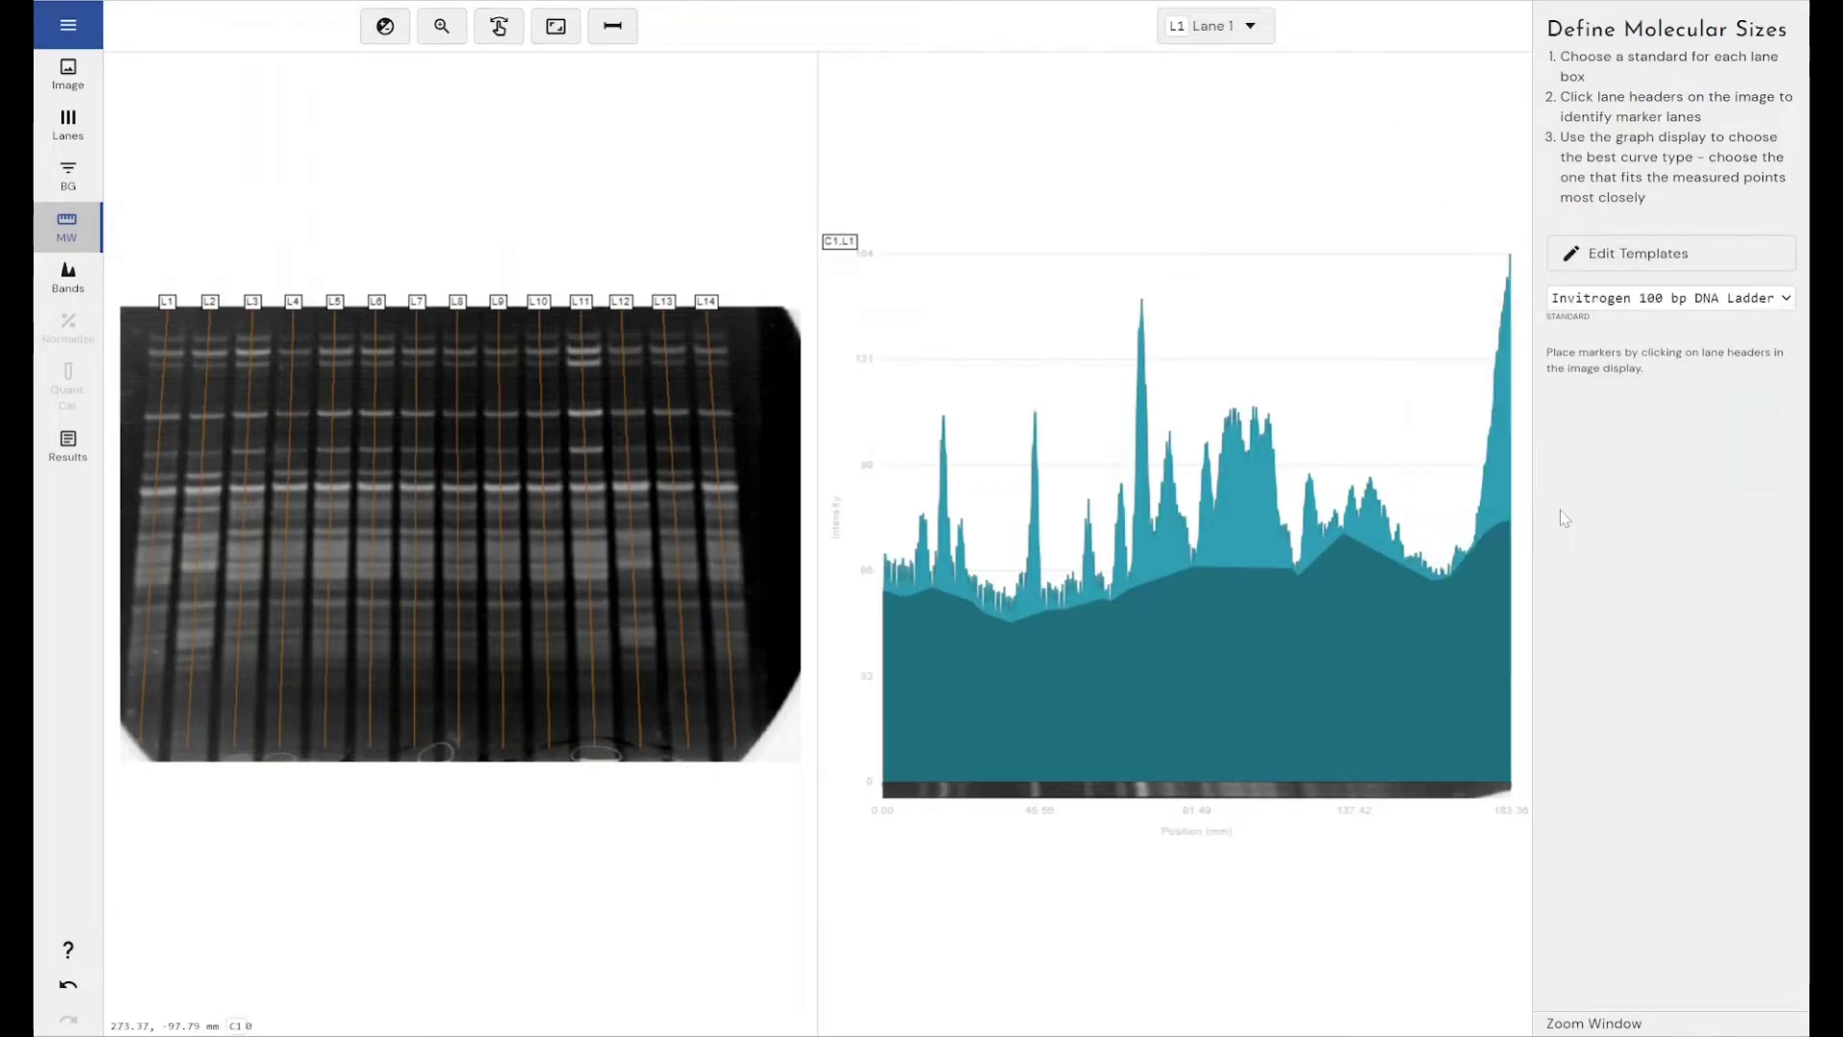
click(172, 303)
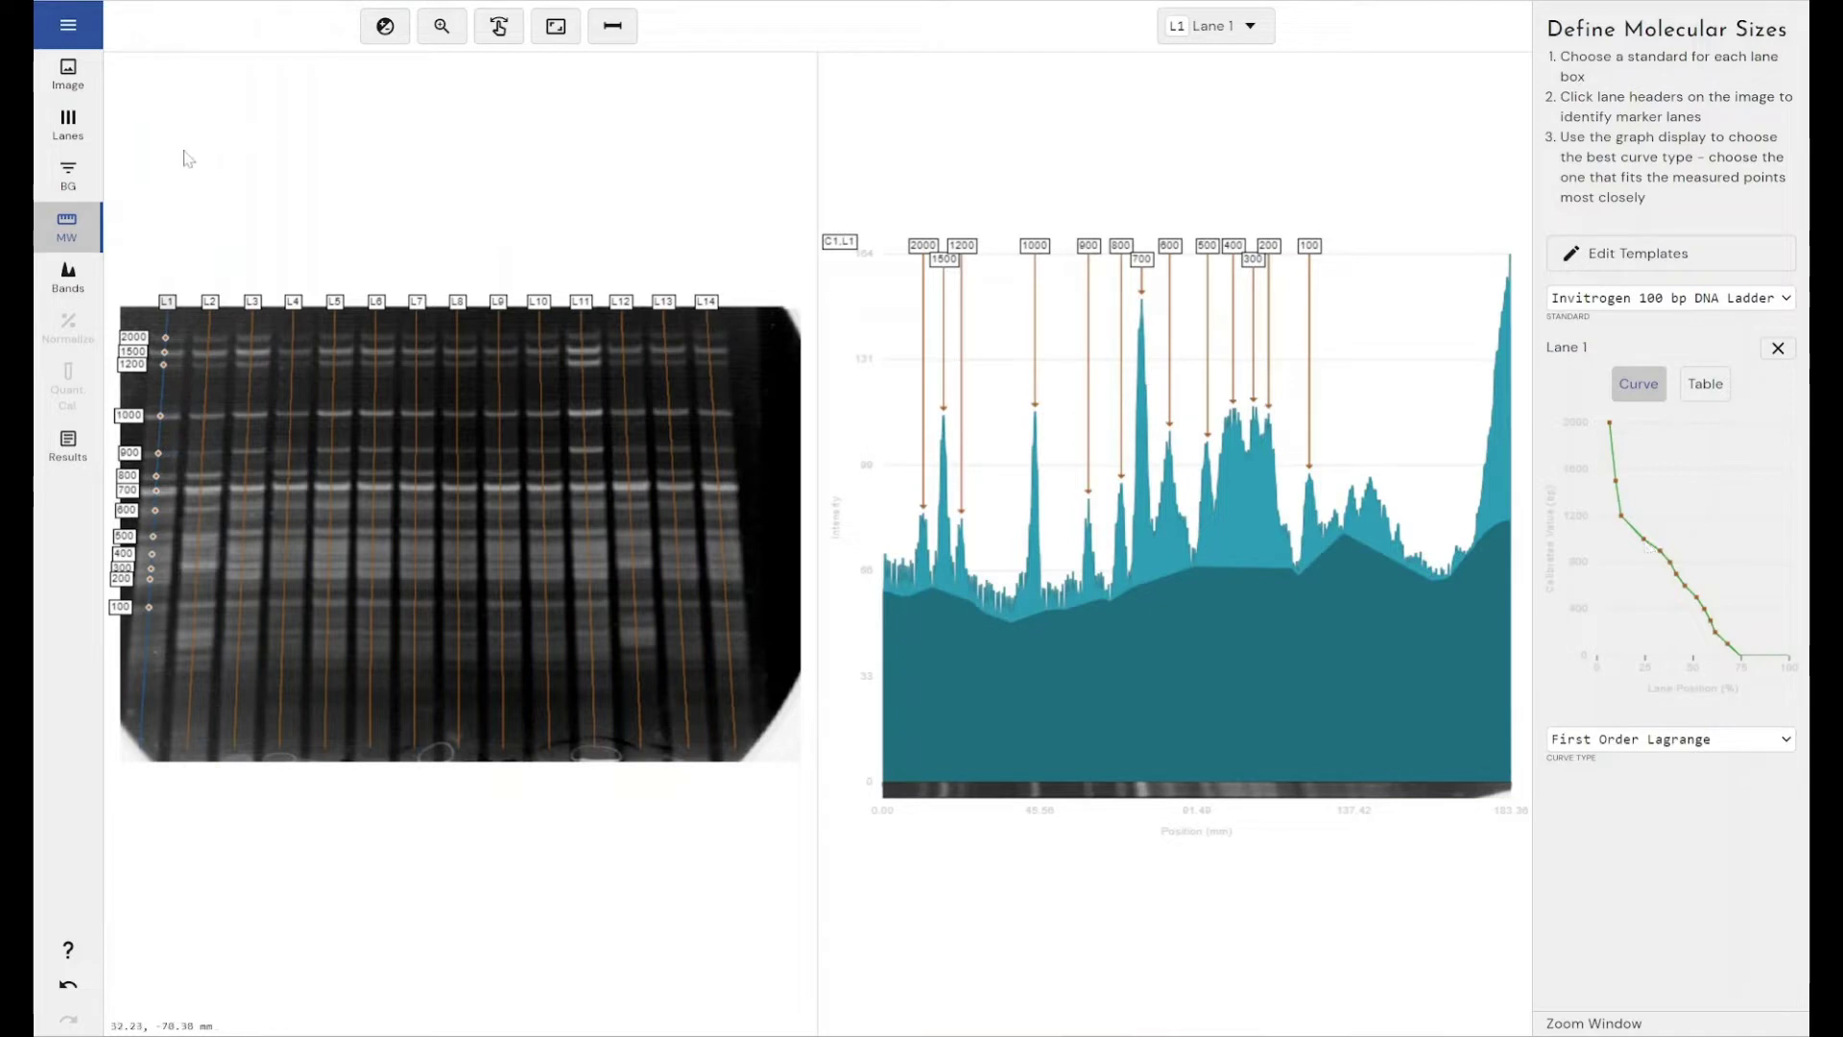
Step: Detect the bands in the sample lanes and set the detection preset to High Intensity
click(69, 276)
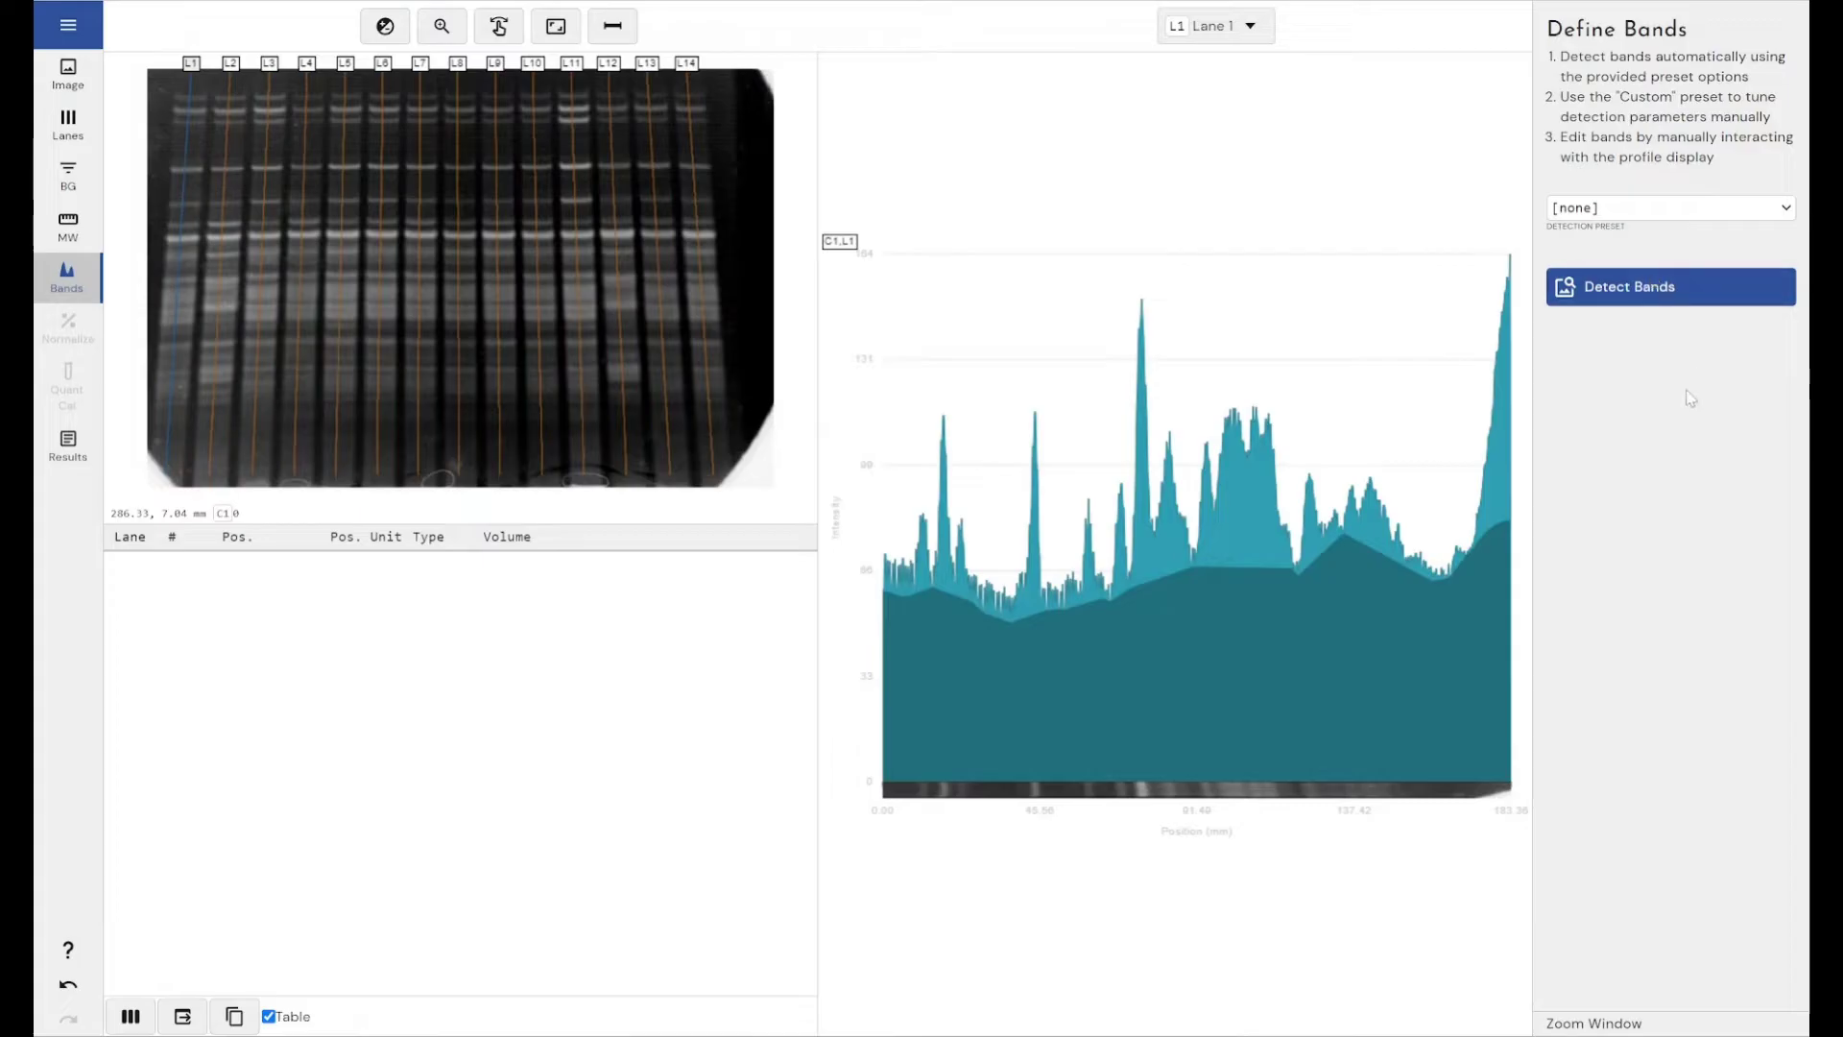
click(1645, 284)
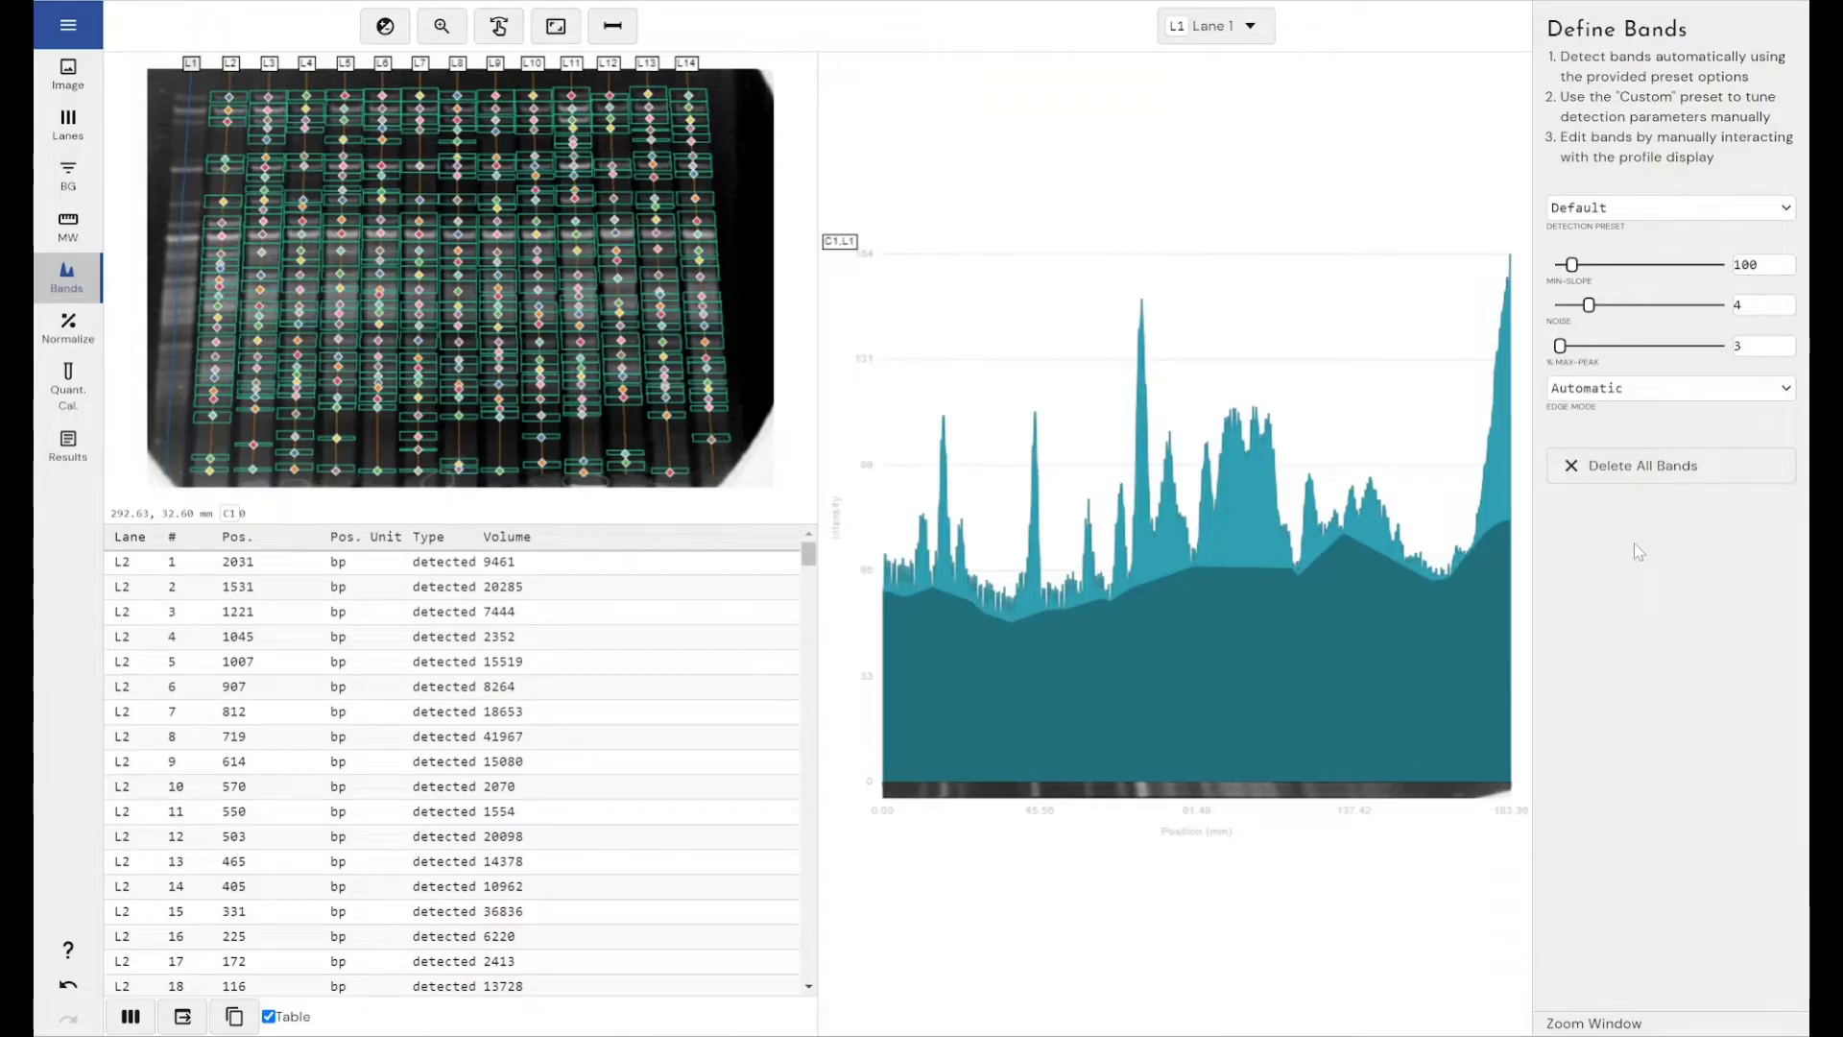
click(1601, 213)
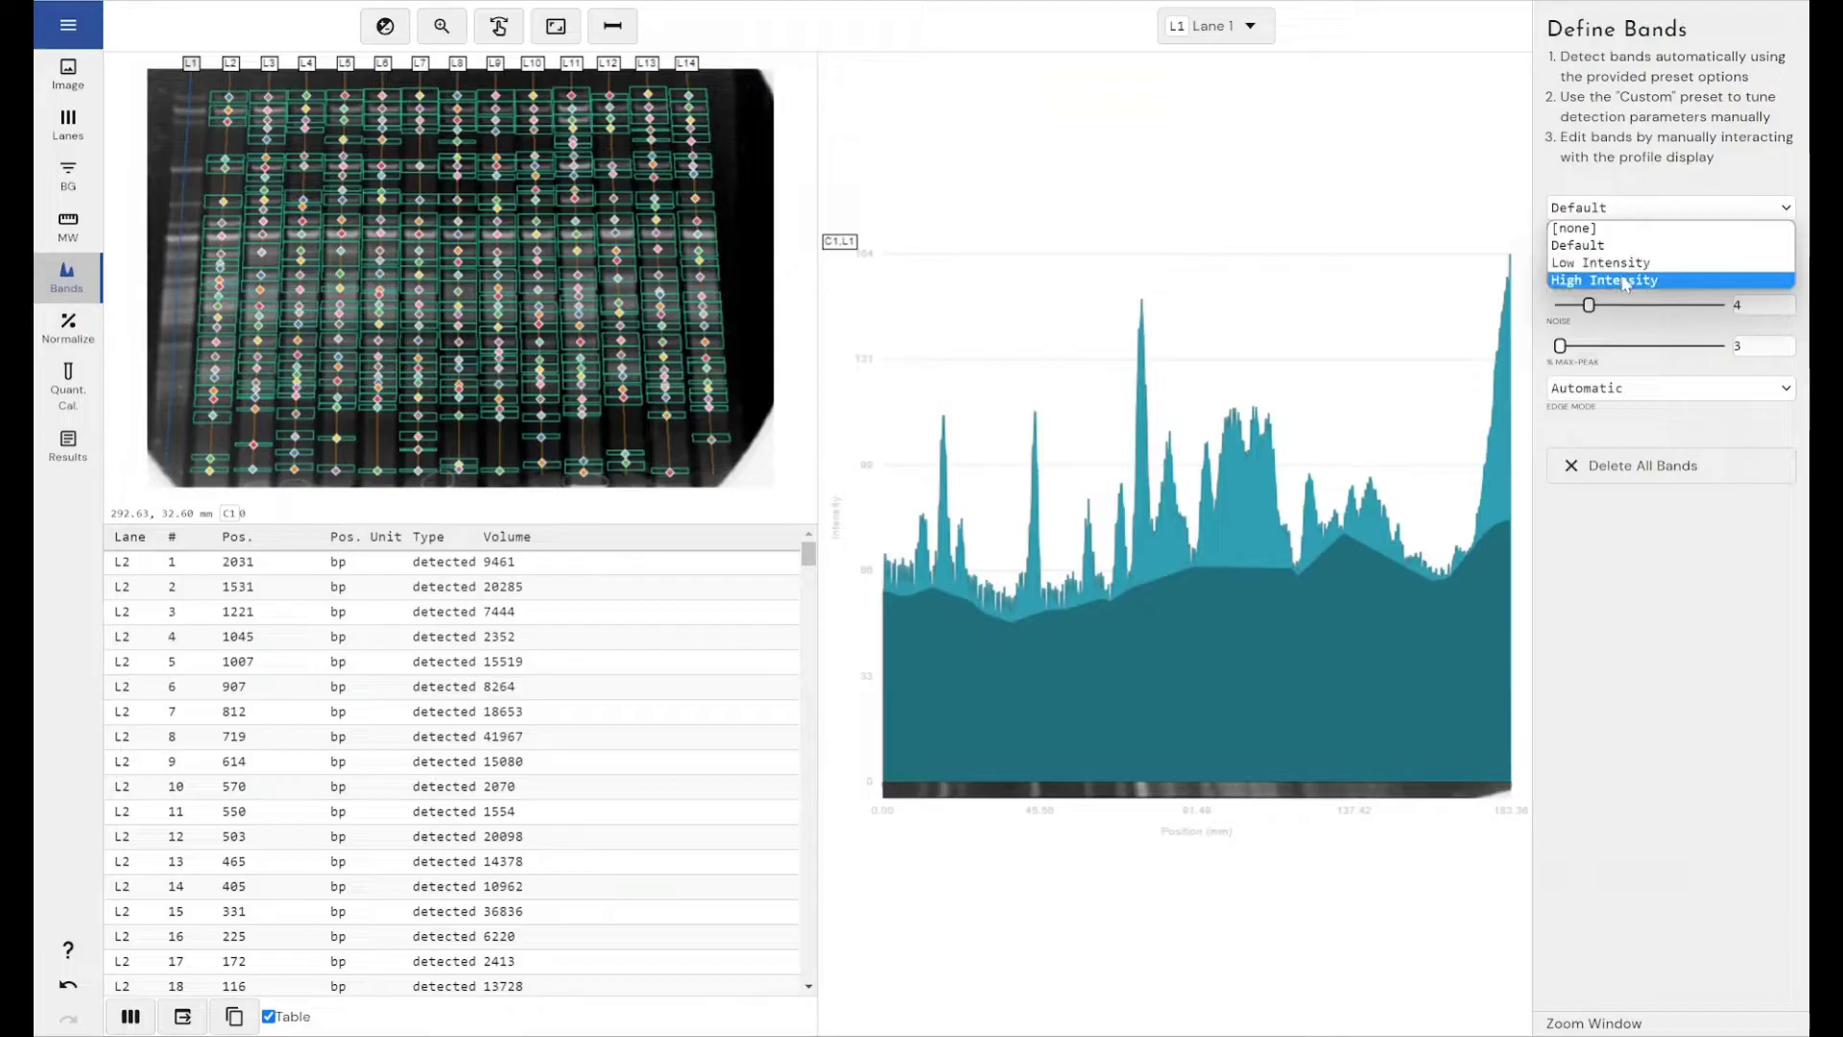
key(Escape)
key(Down)
click(1632, 207)
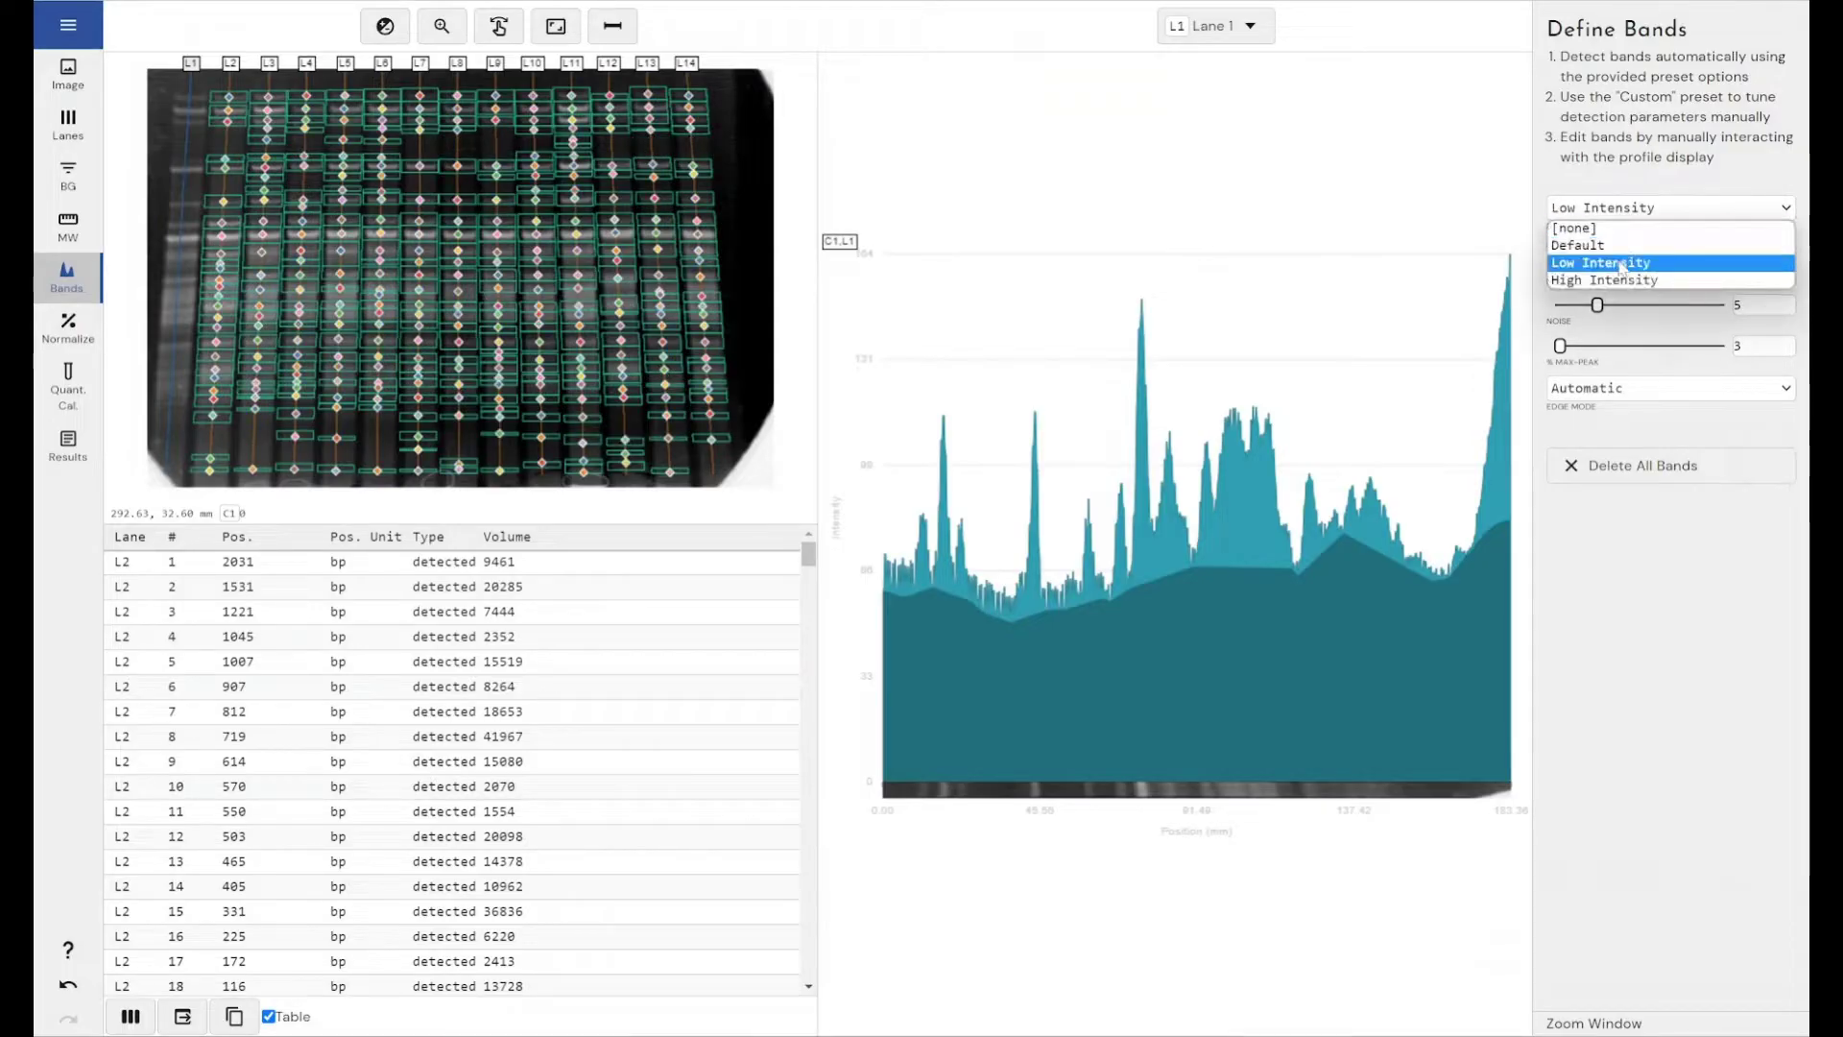
click(1620, 287)
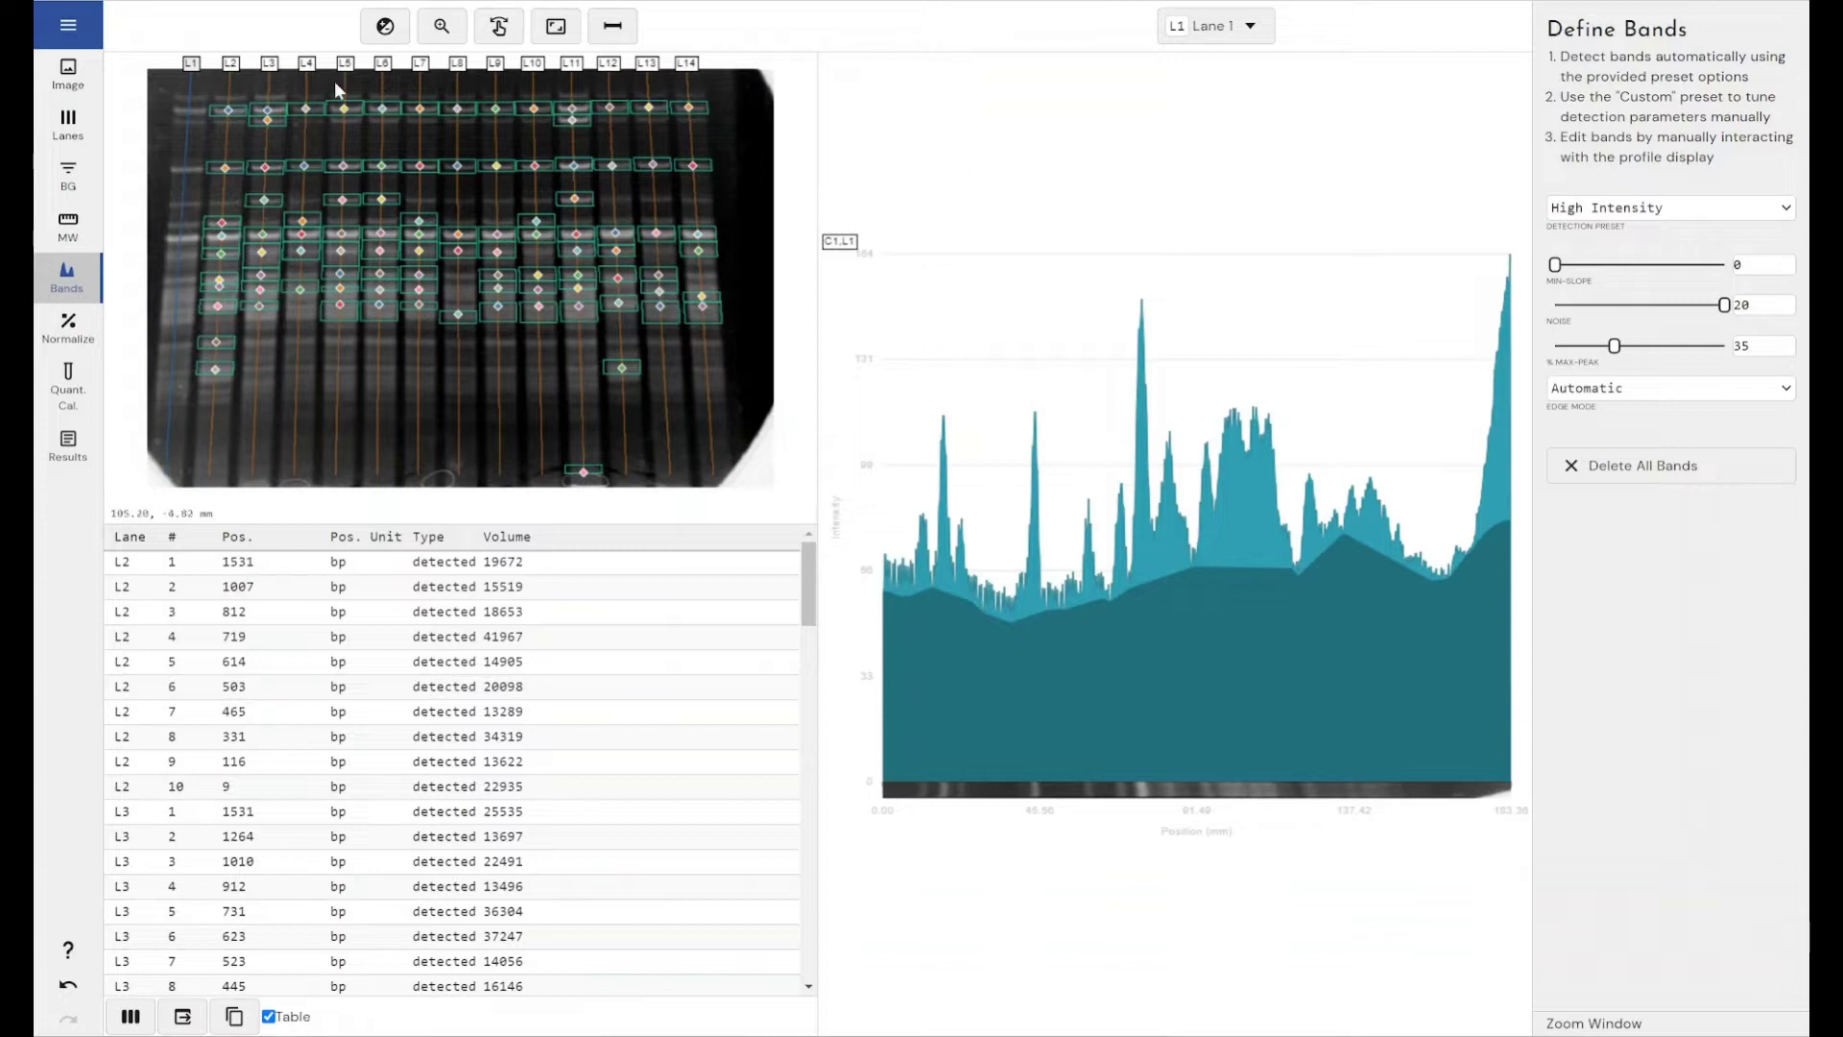
click(86, 329)
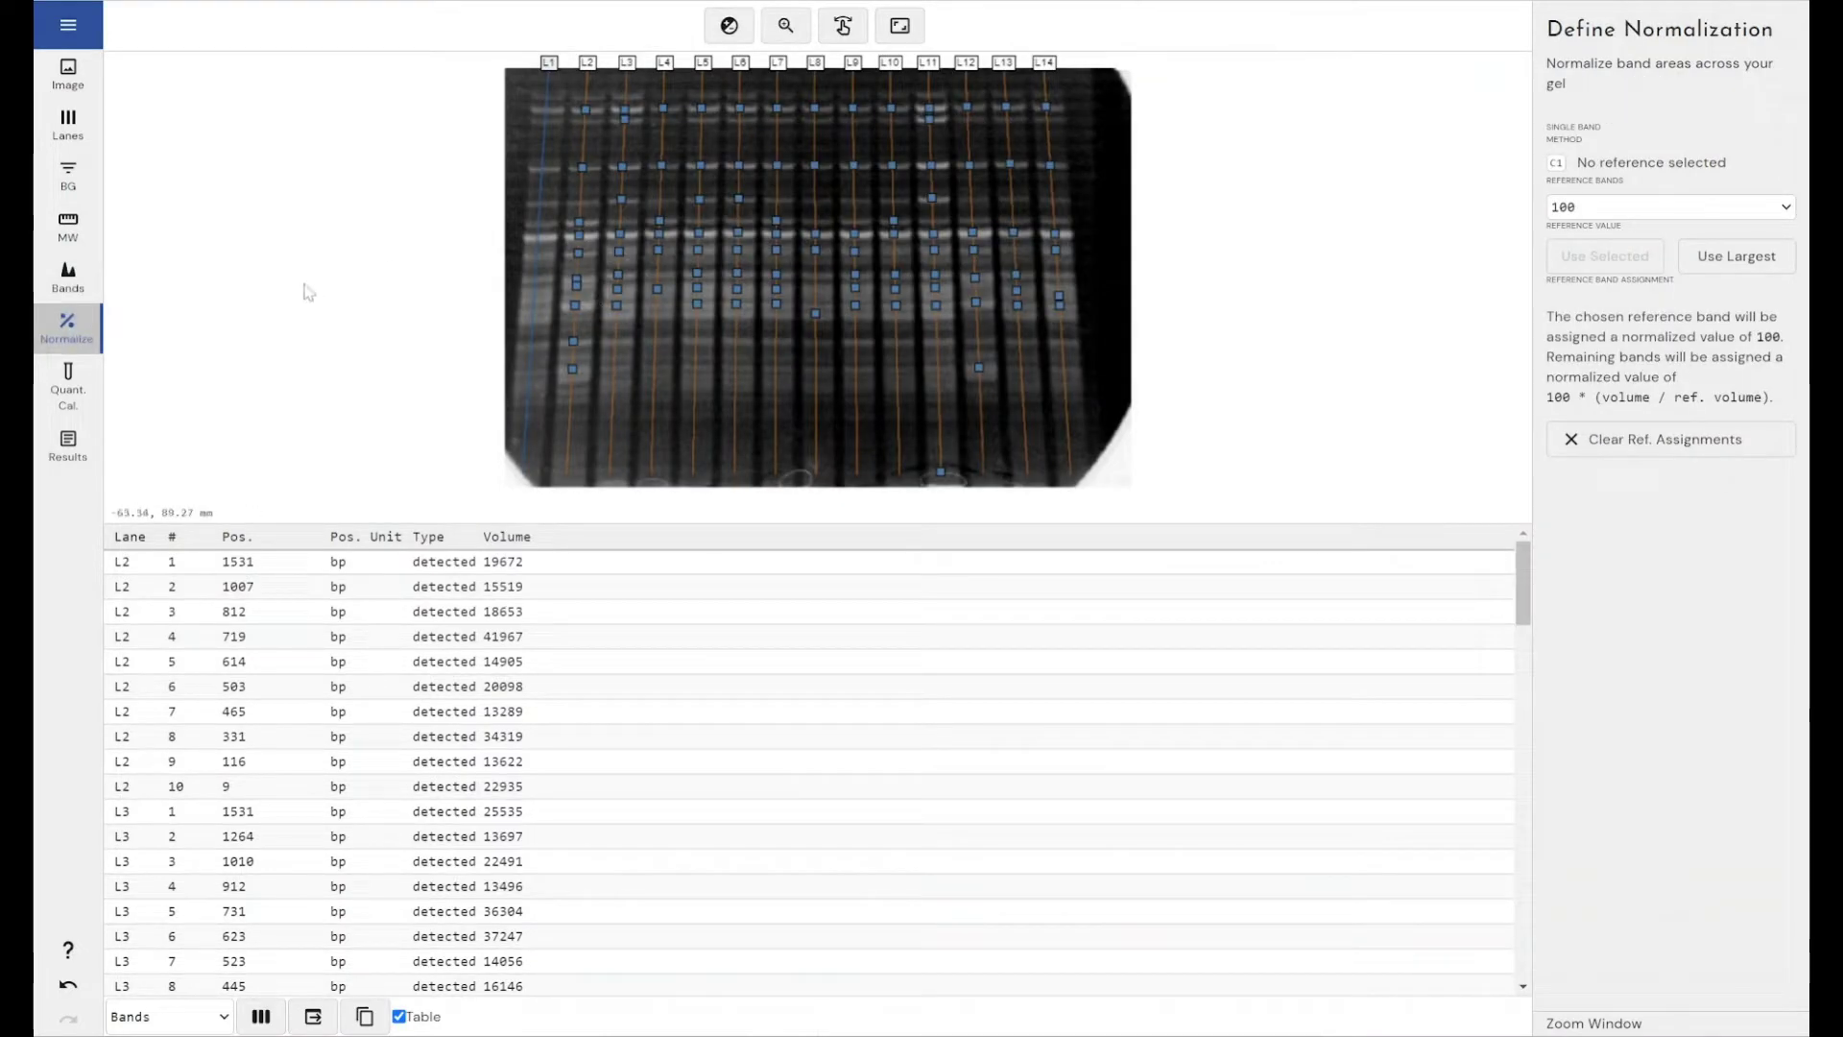
click(67, 384)
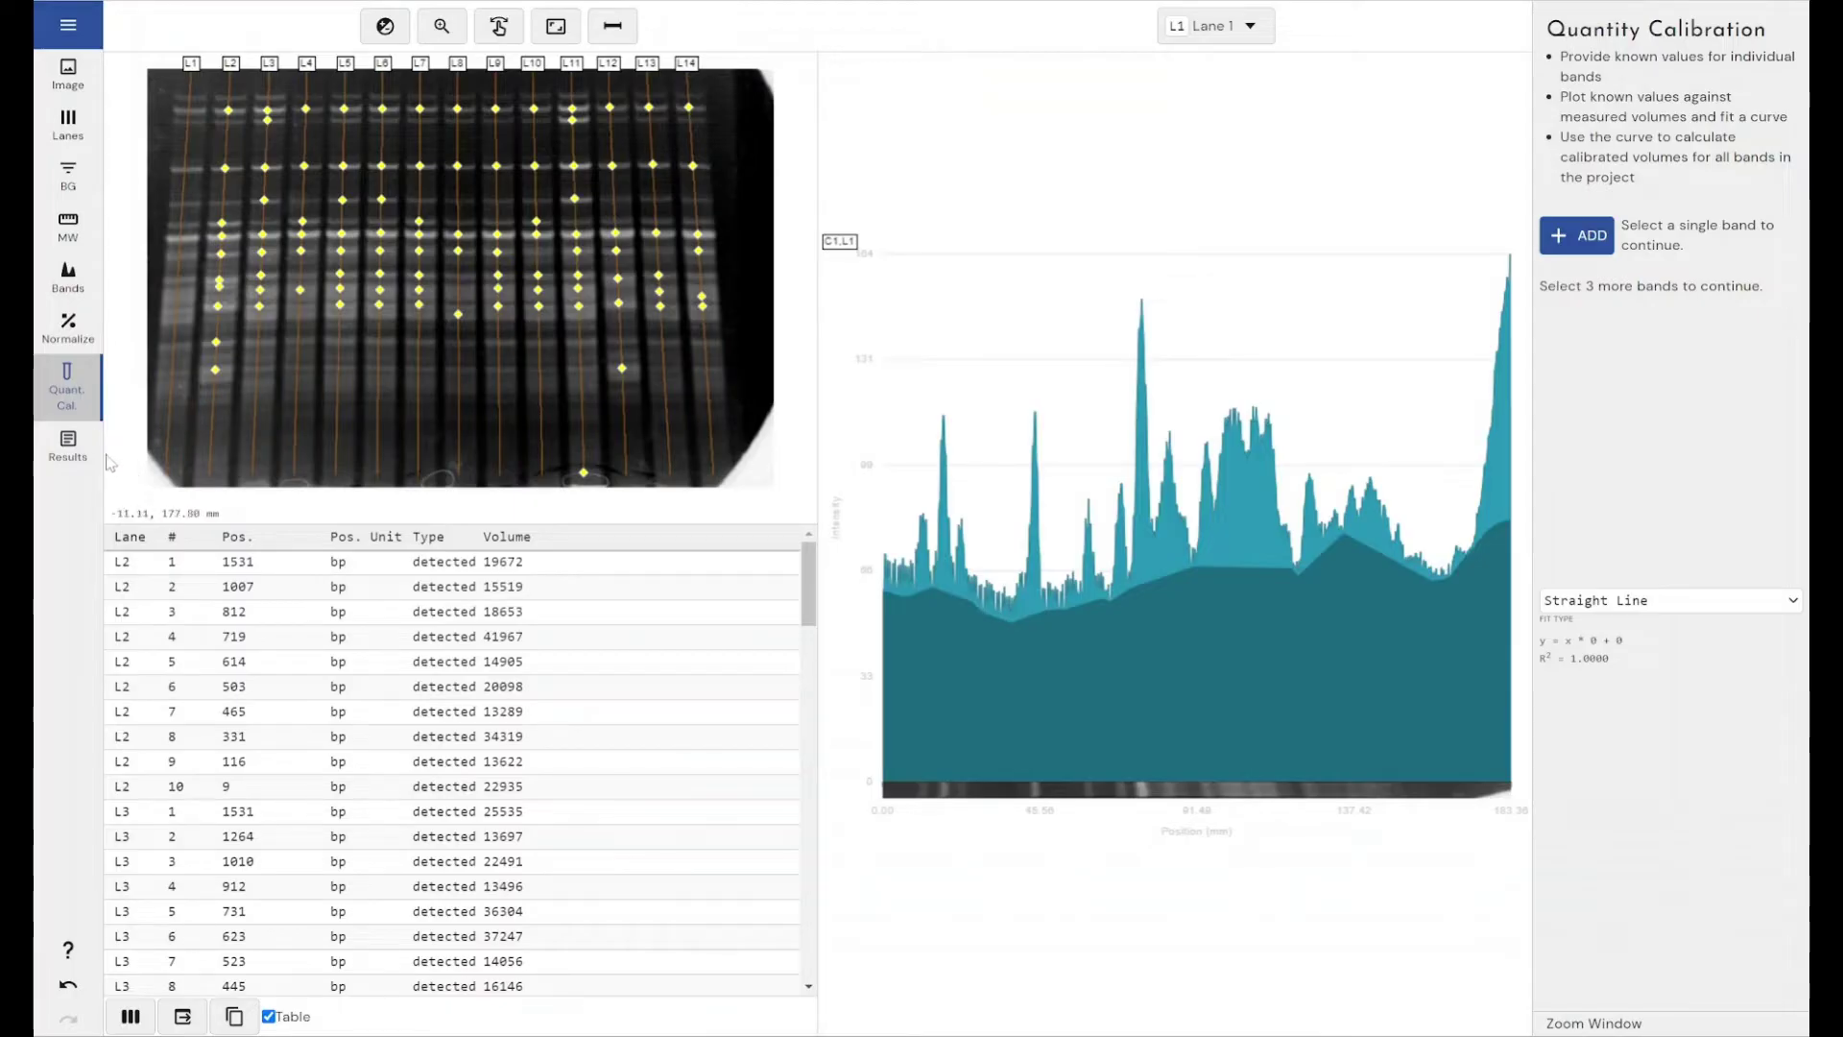
Step: Add the Background, Quantity Calibrated Volume and Normalized Volume columns to the Band Information table in the results
click(67, 445)
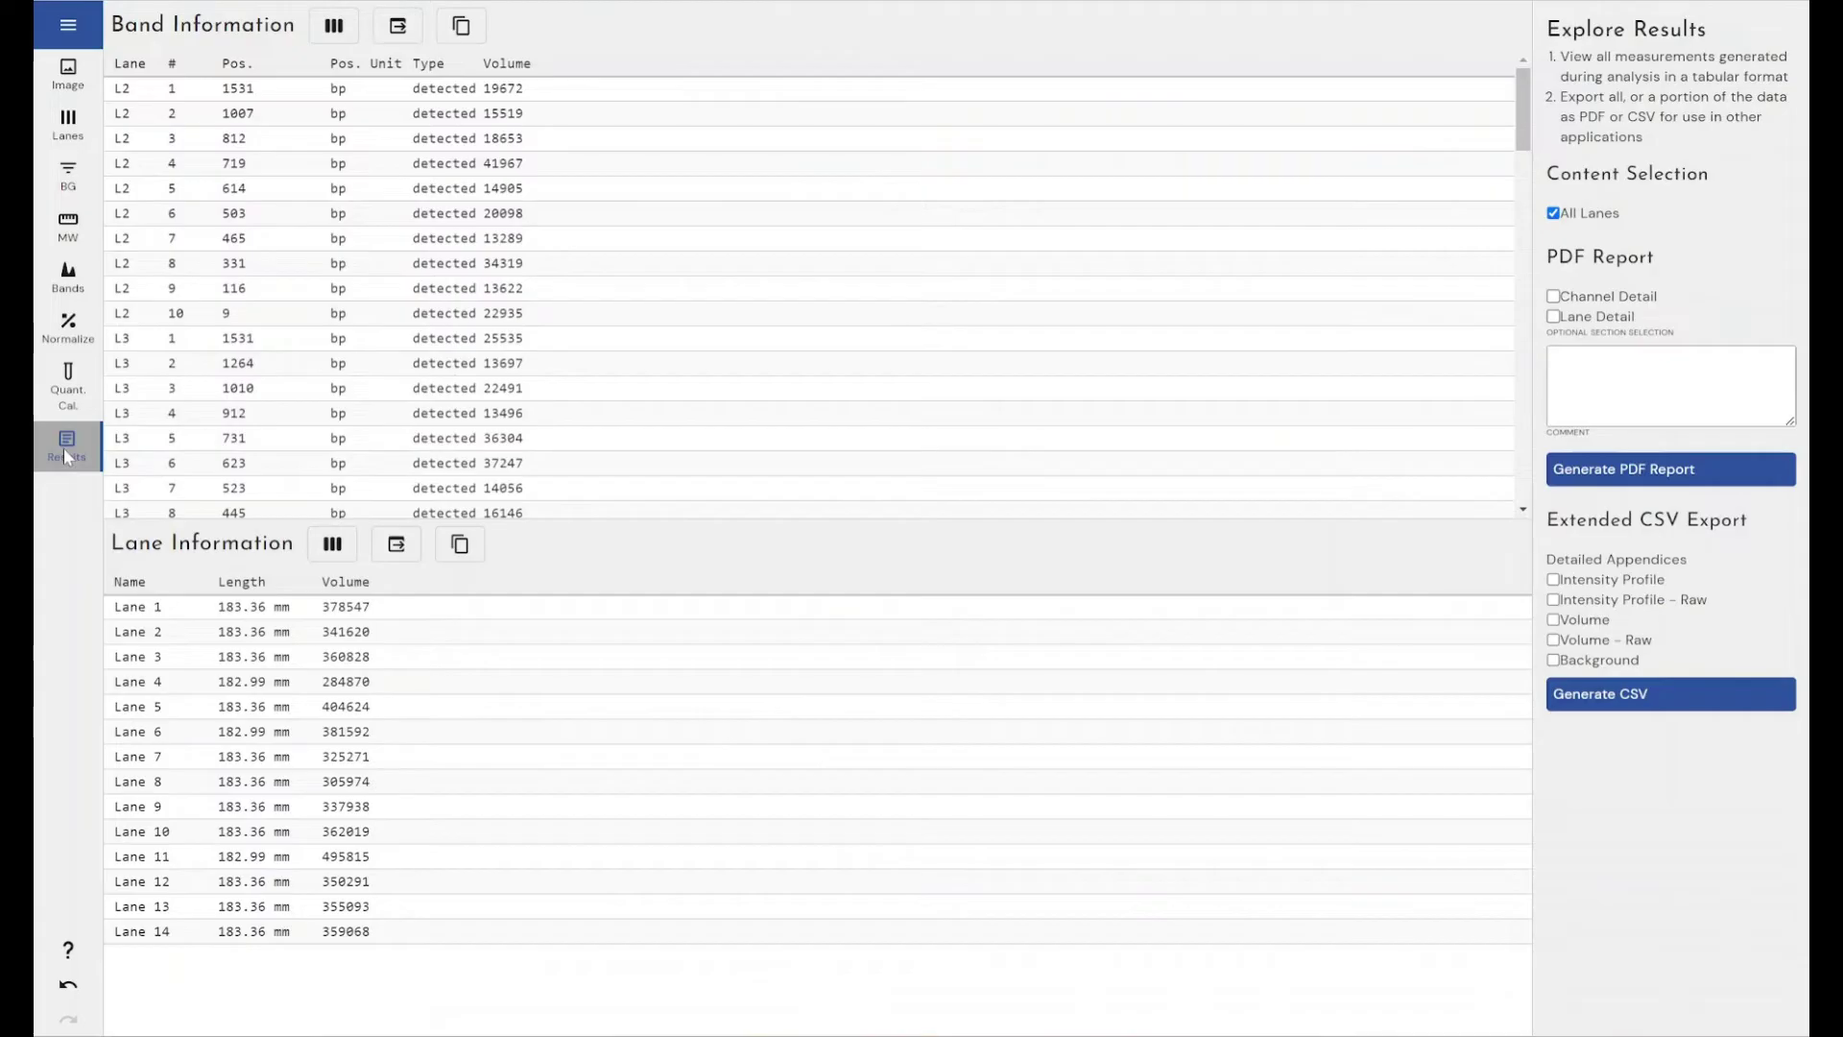
click(334, 27)
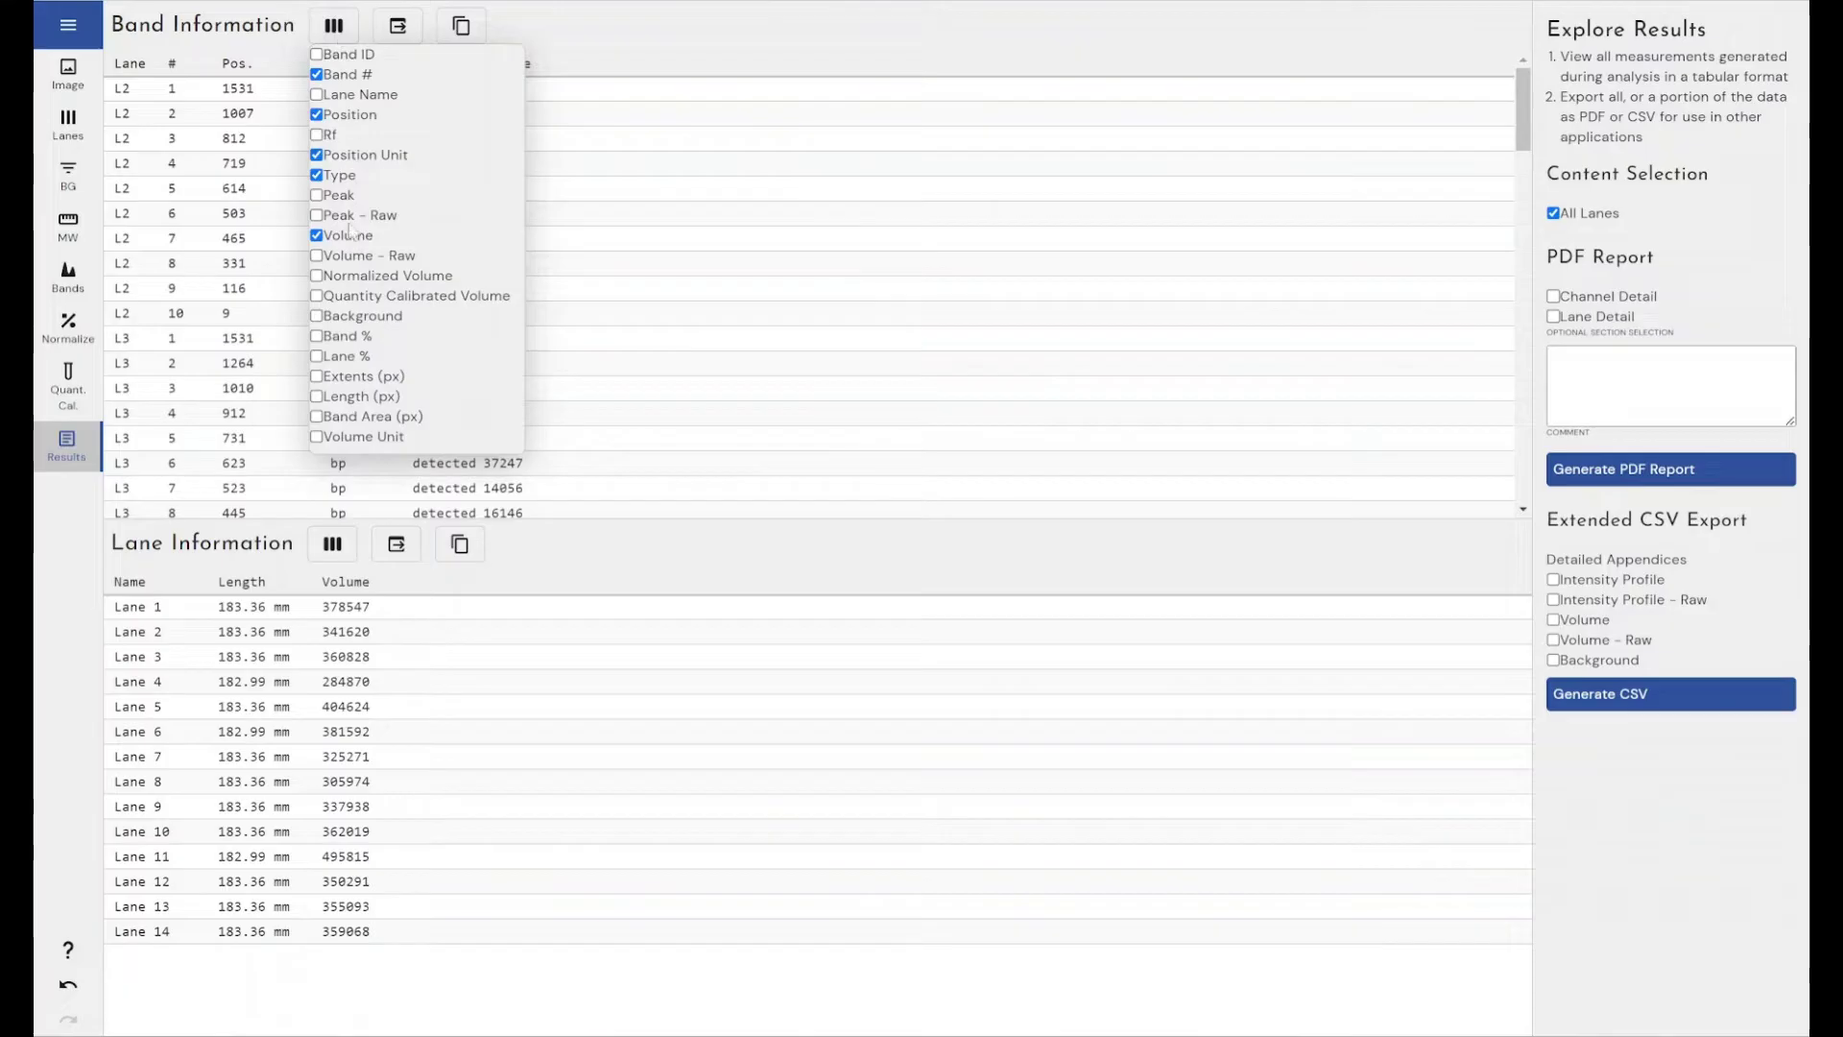
click(317, 317)
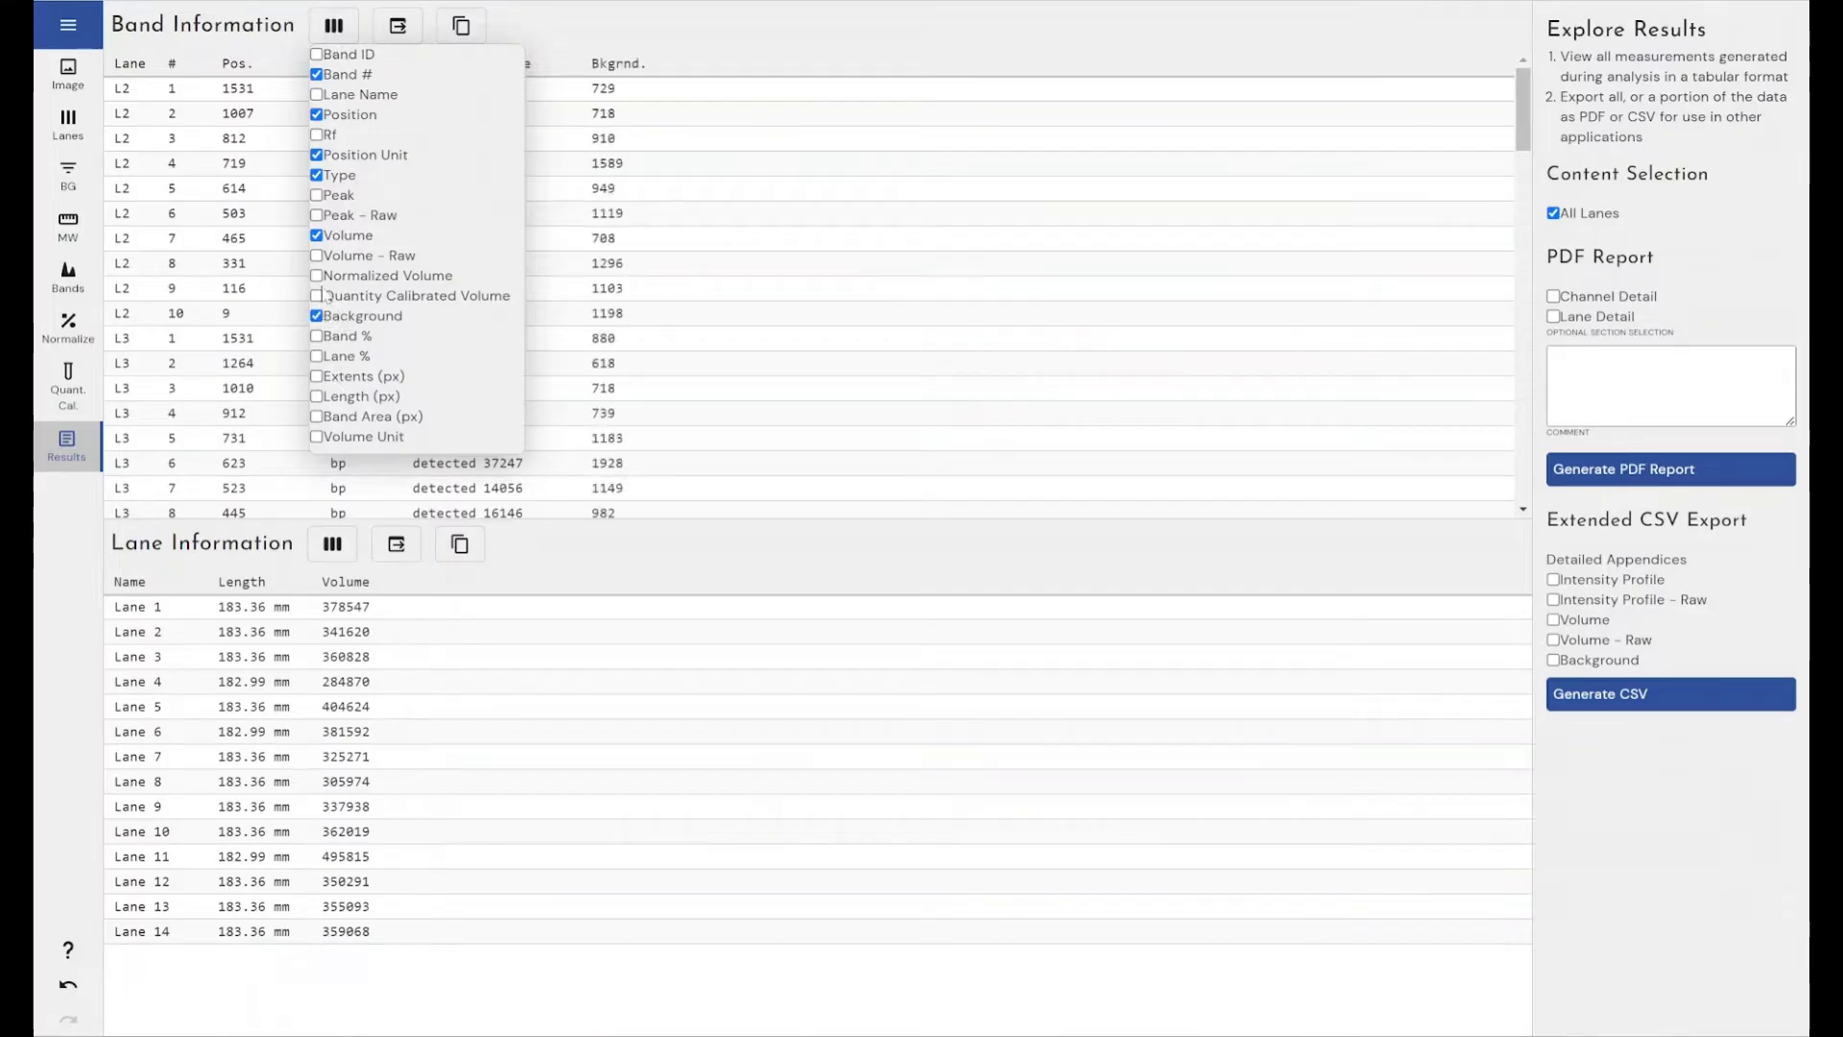
click(317, 295)
click(317, 276)
click(676, 44)
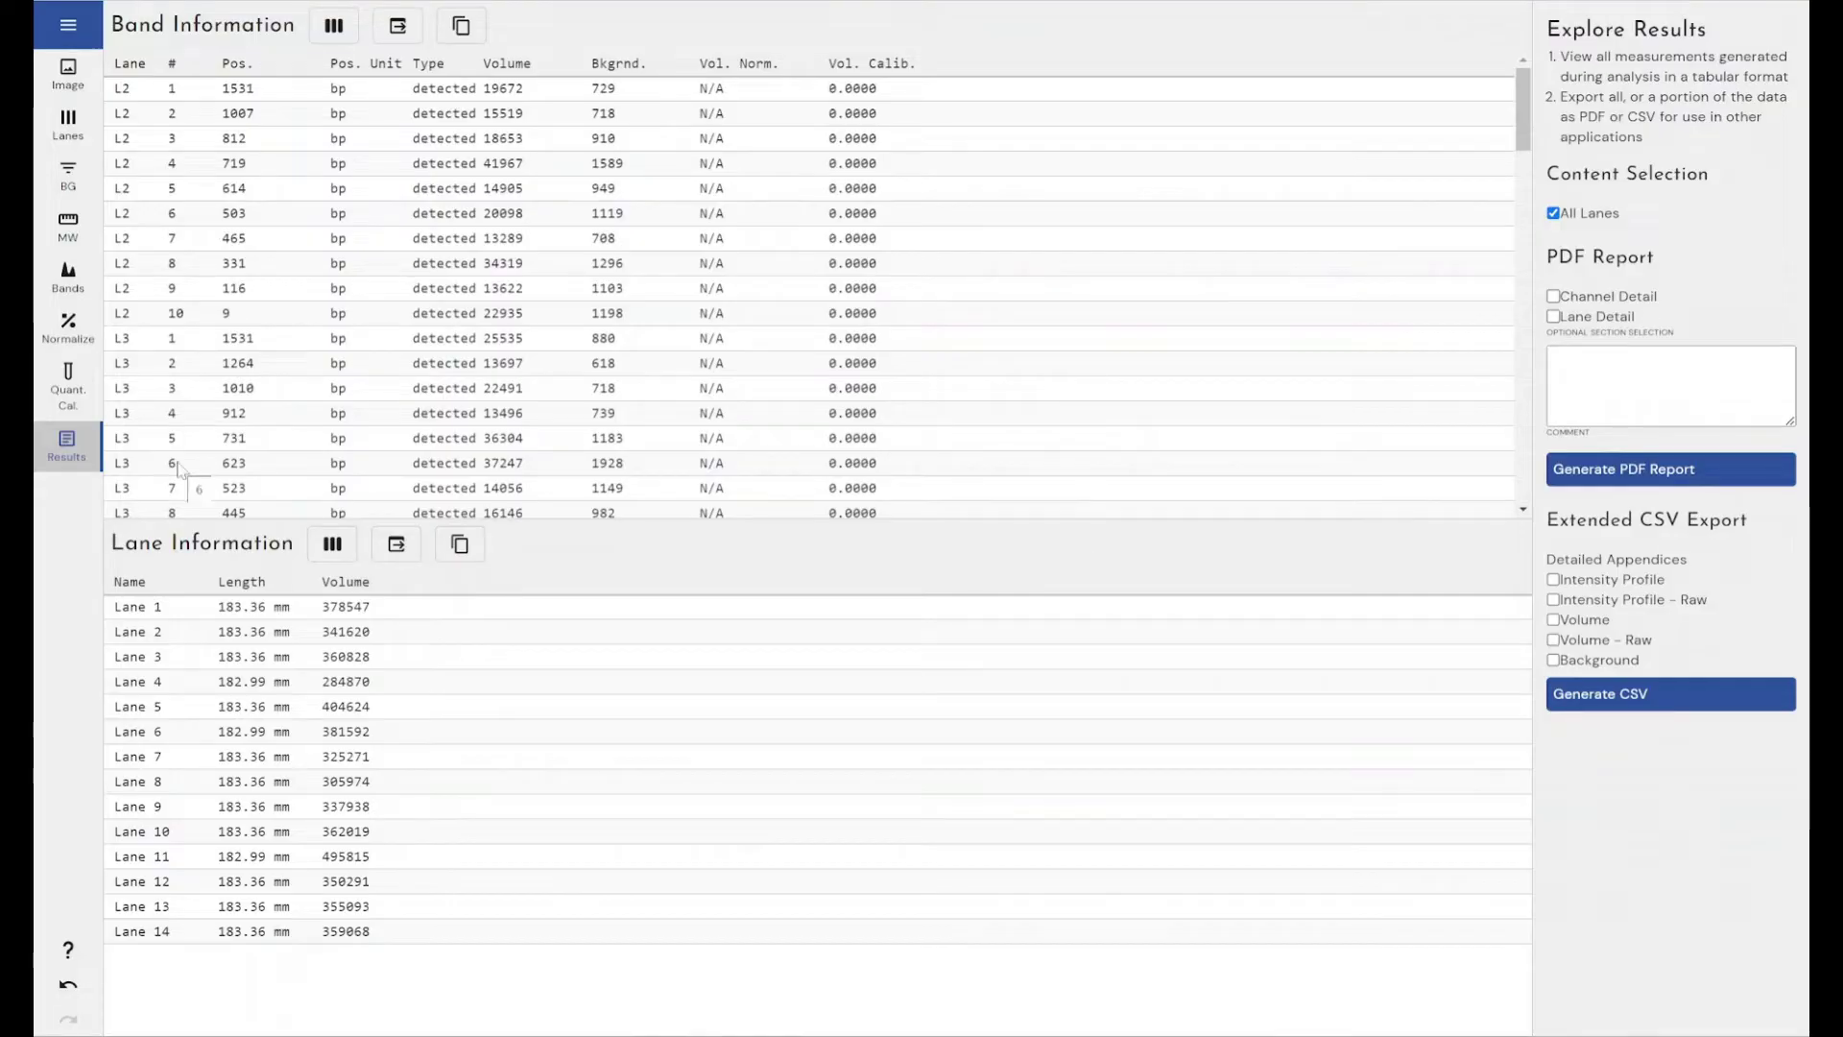
Step: Review the analysis stages back to lane definition, forward through to the results, and return to lane definition
click(86, 373)
click(77, 331)
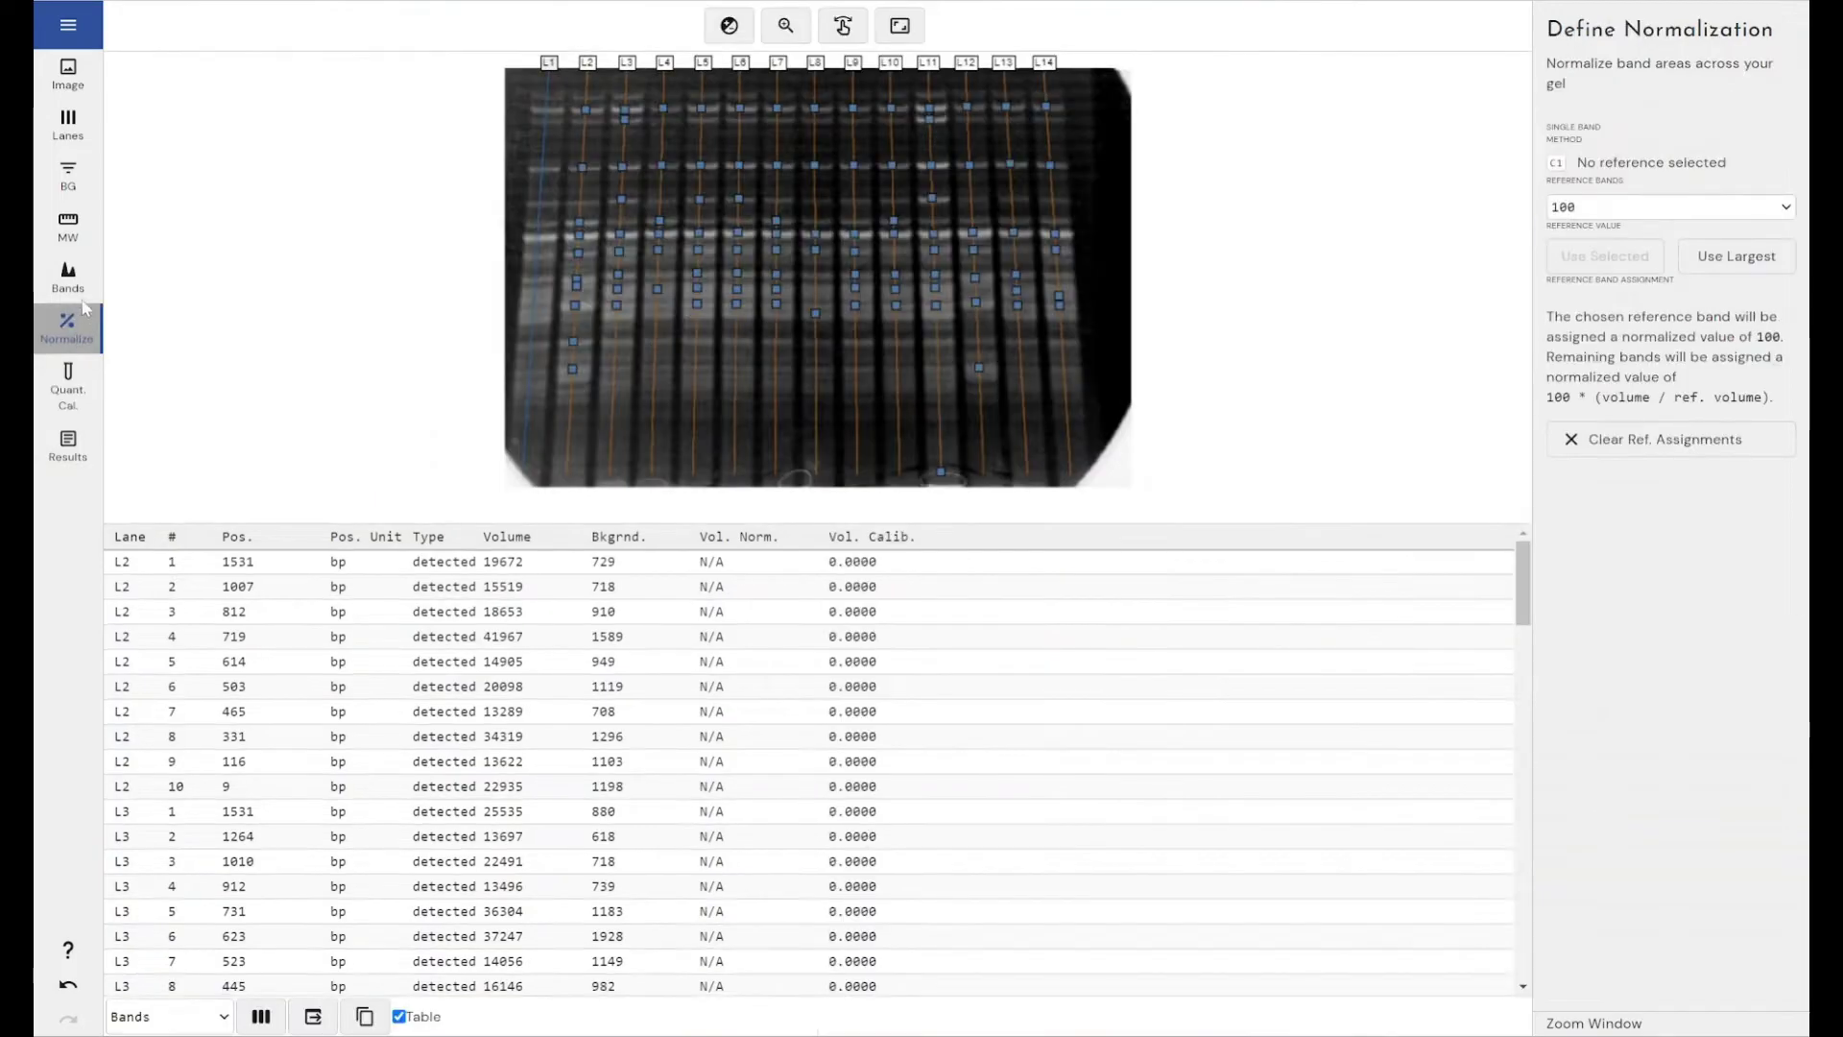
click(80, 275)
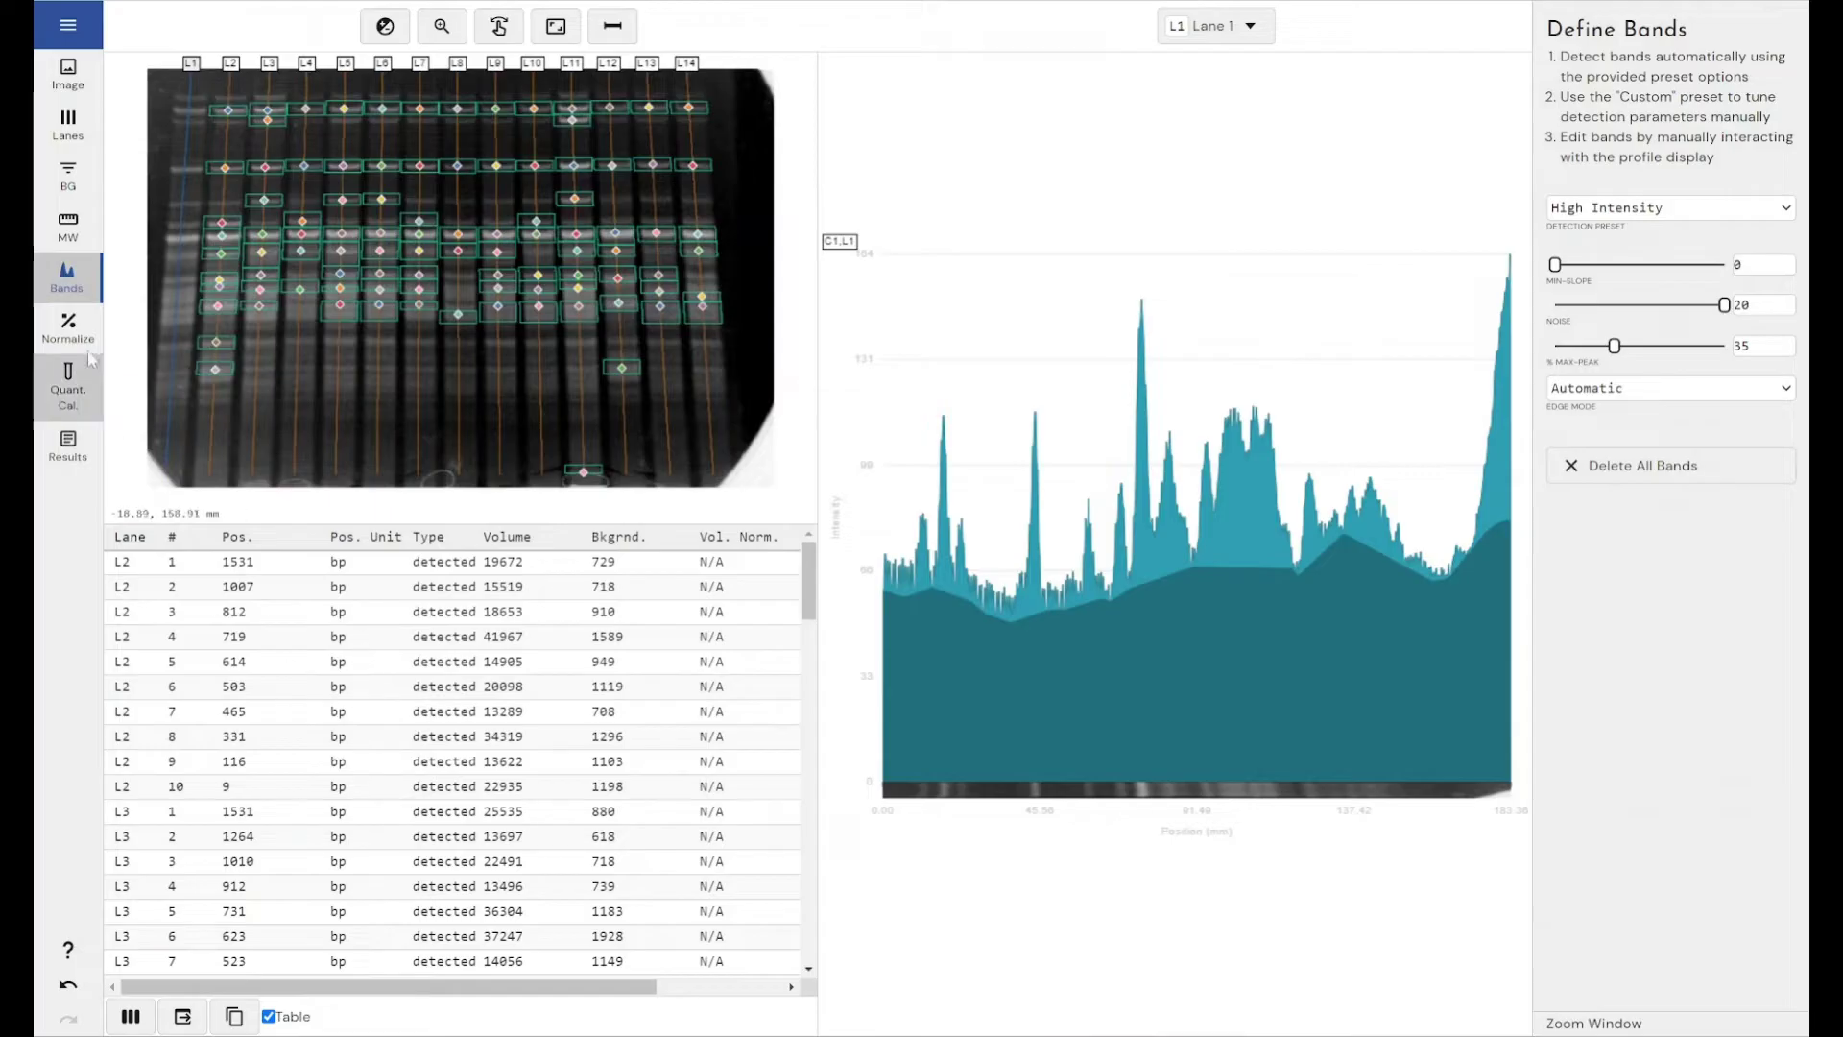
click(59, 245)
click(69, 182)
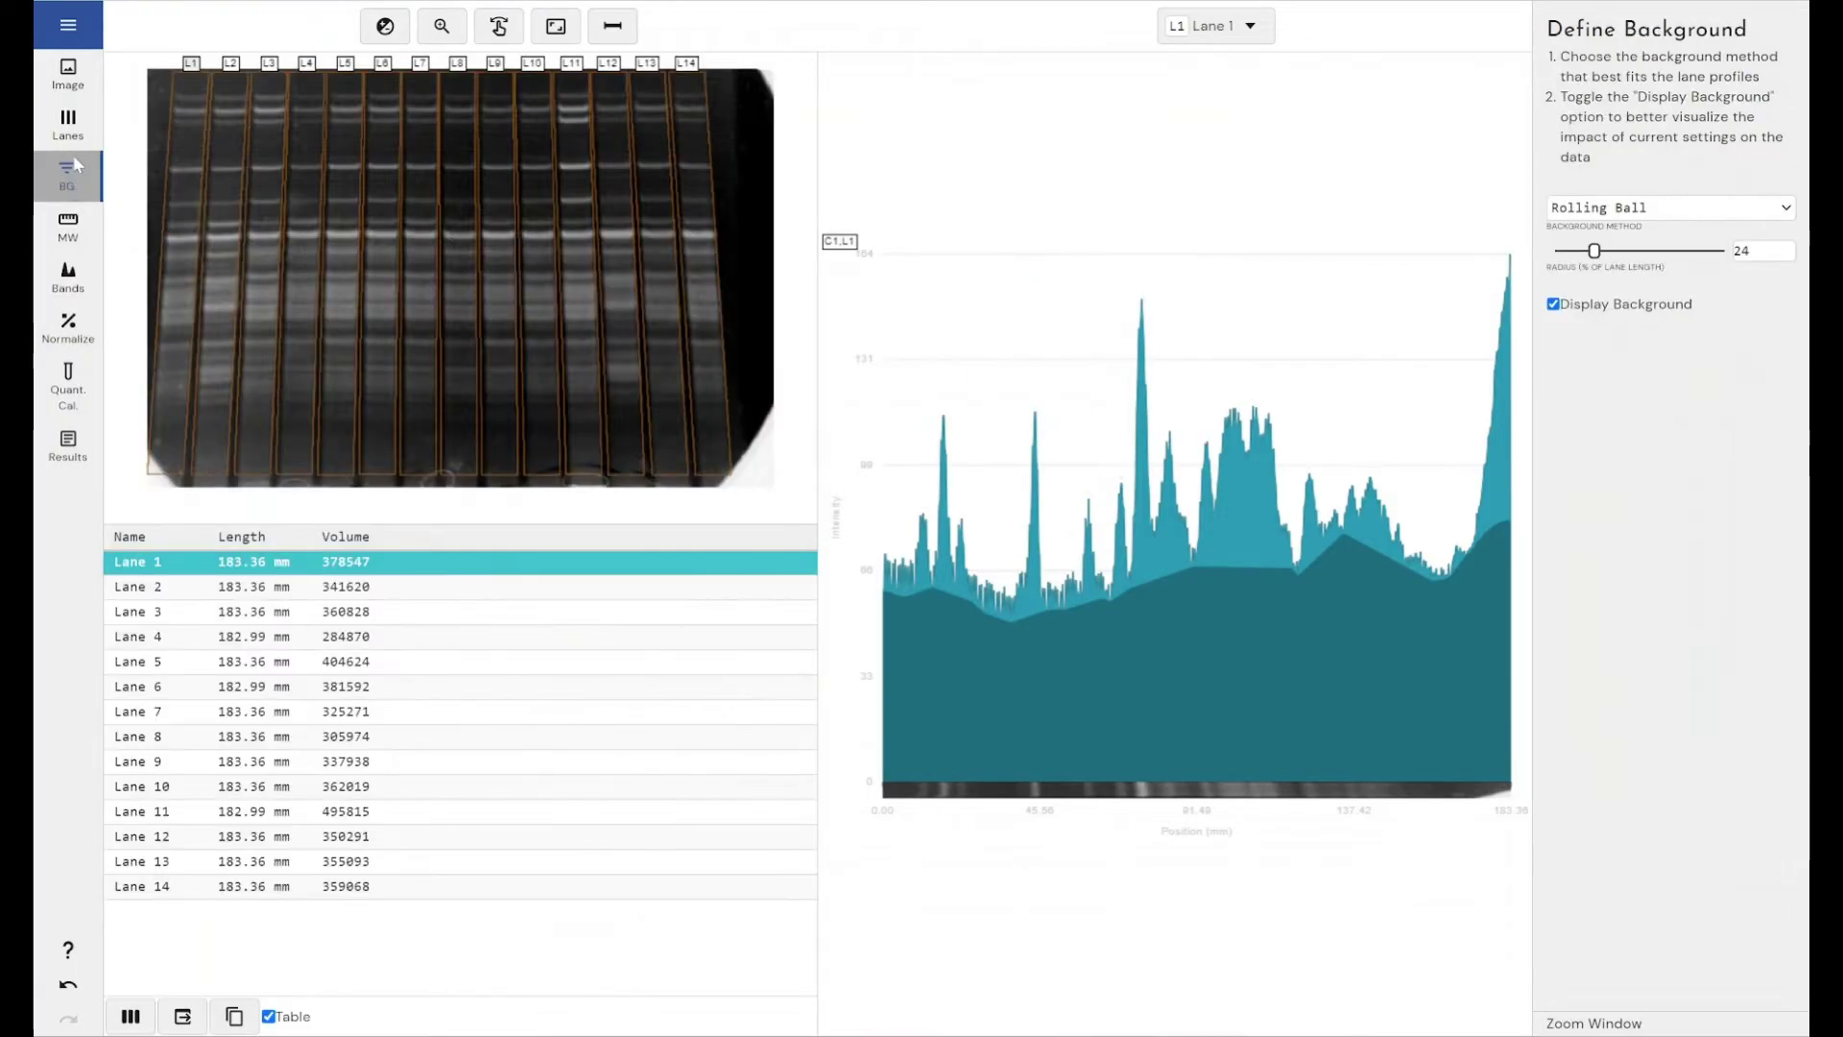
click(77, 144)
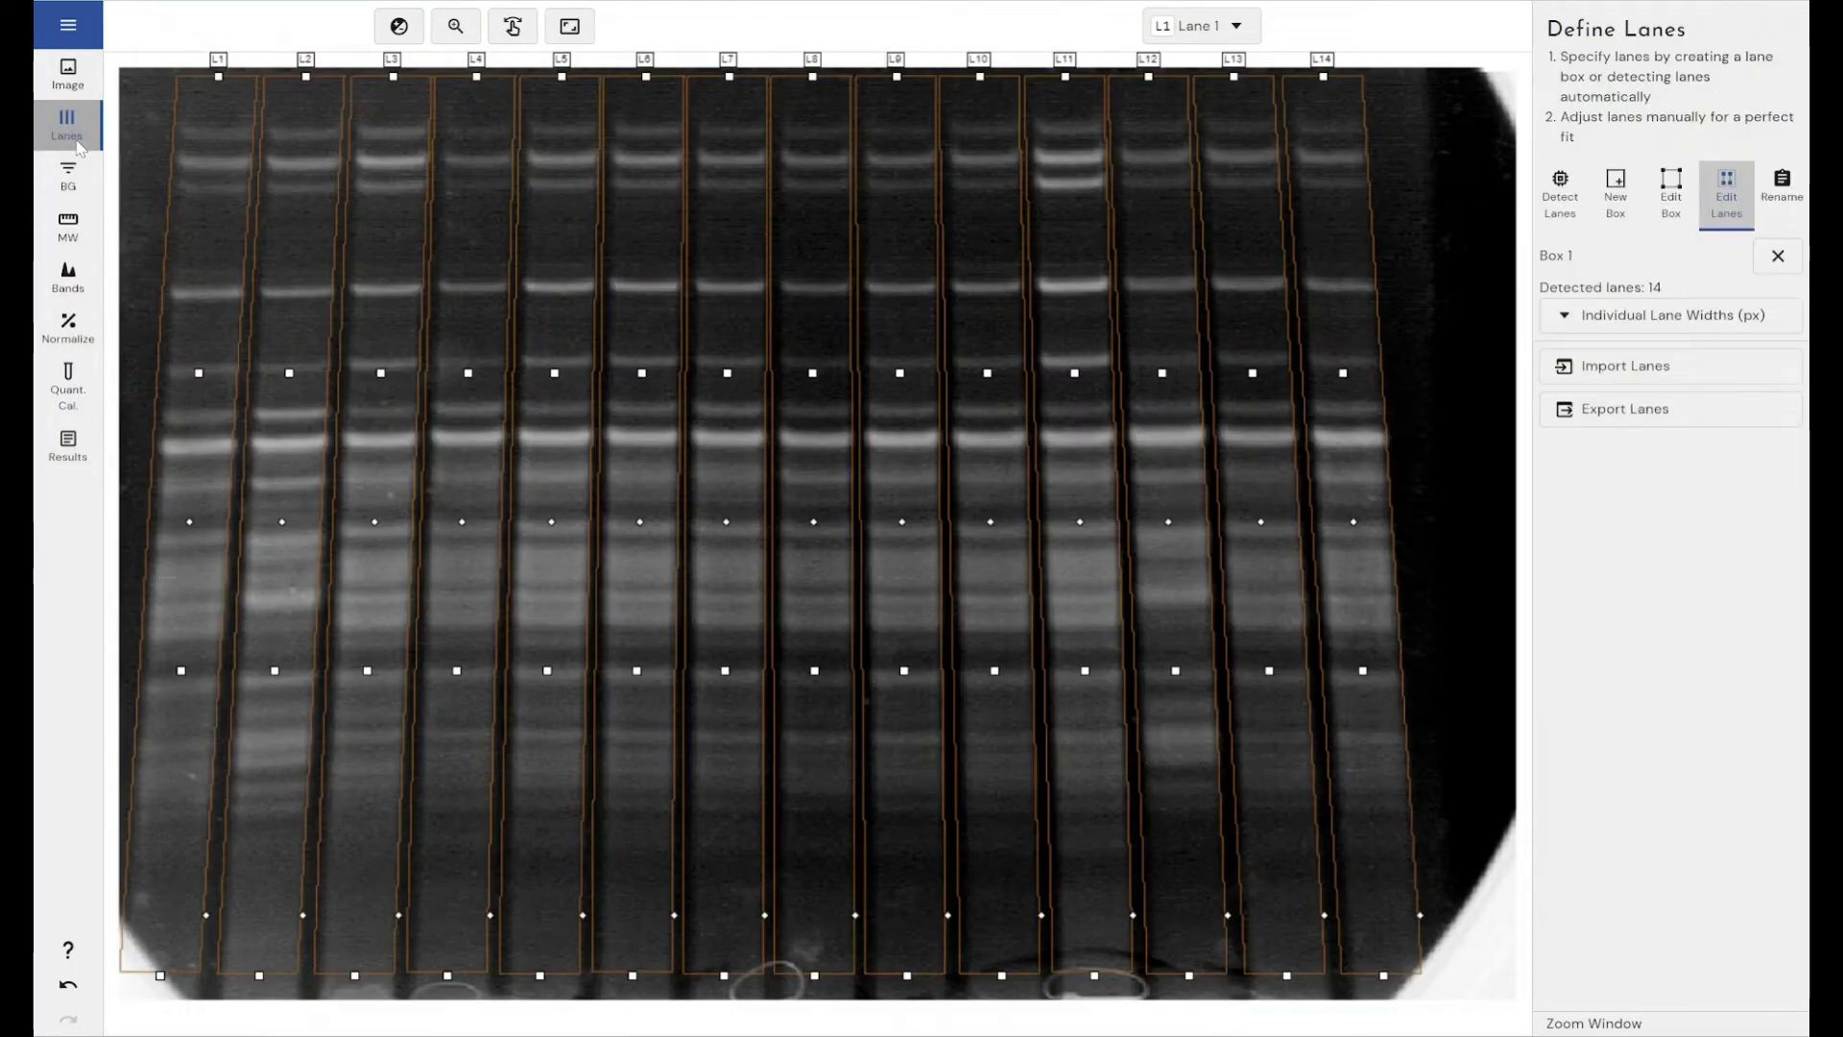
click(77, 187)
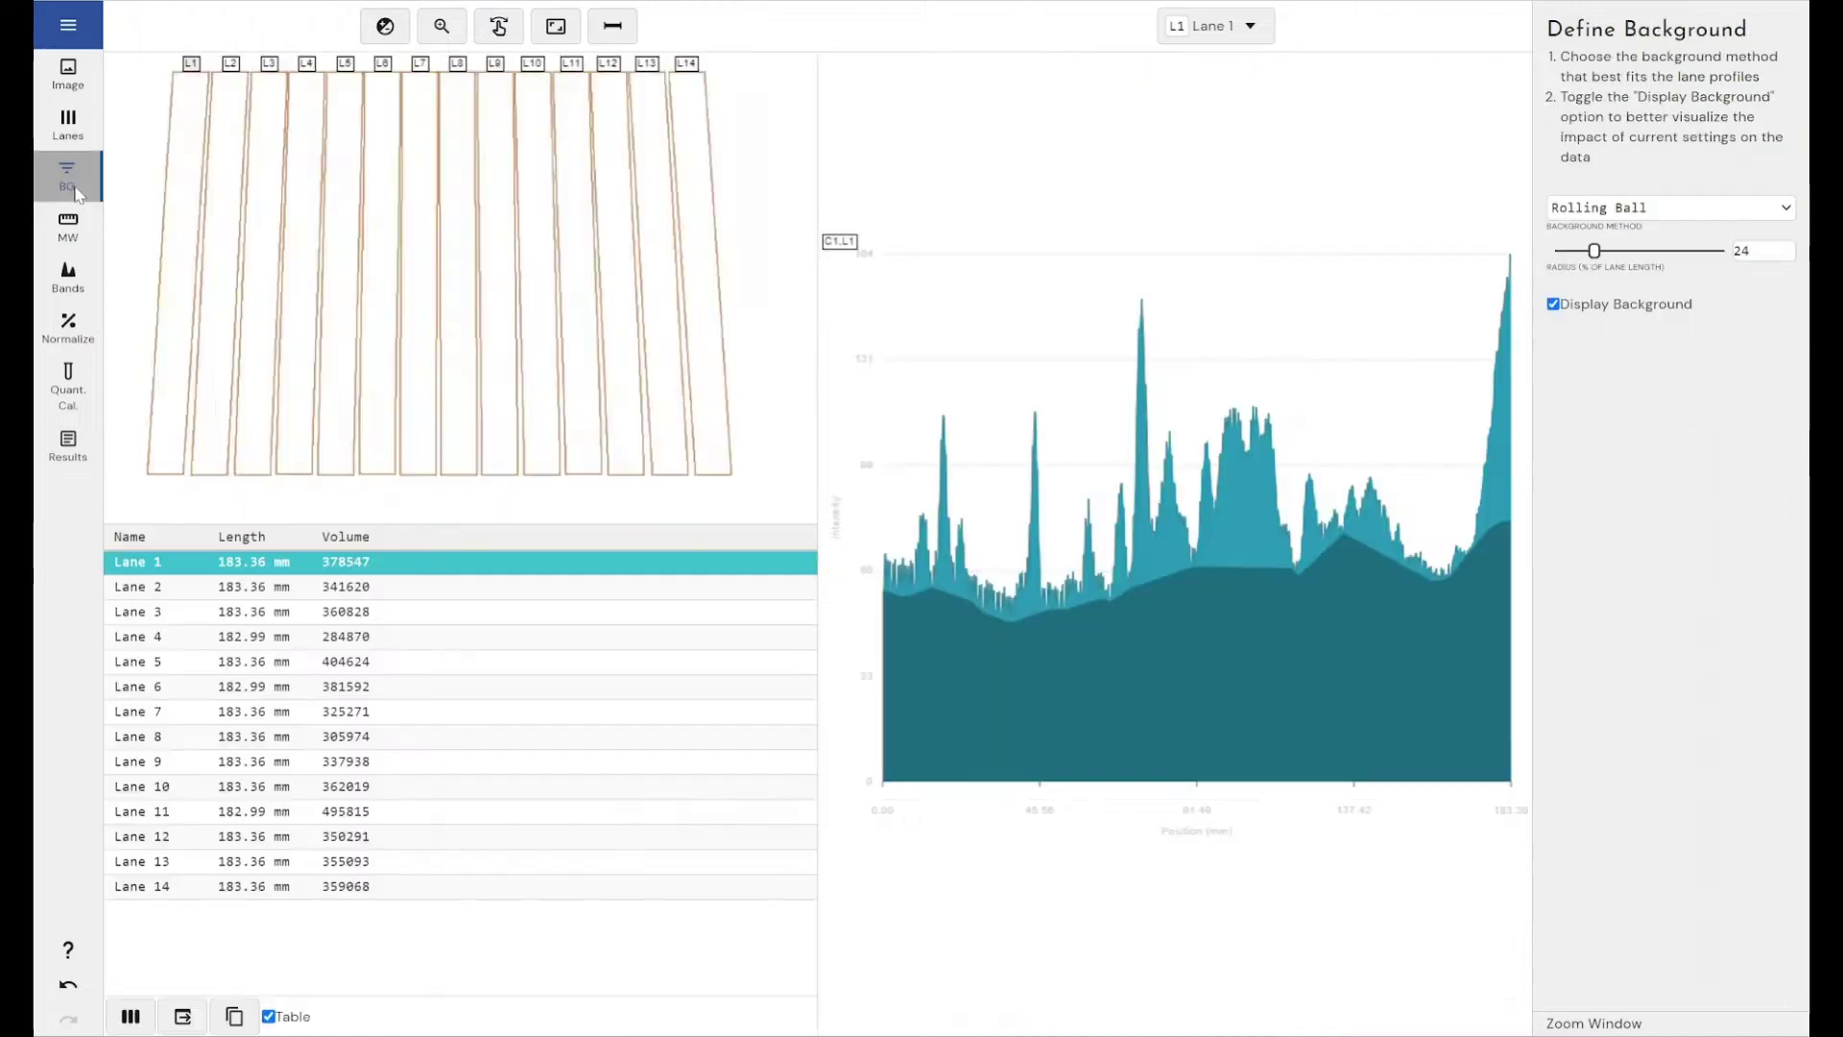
click(68, 227)
click(67, 276)
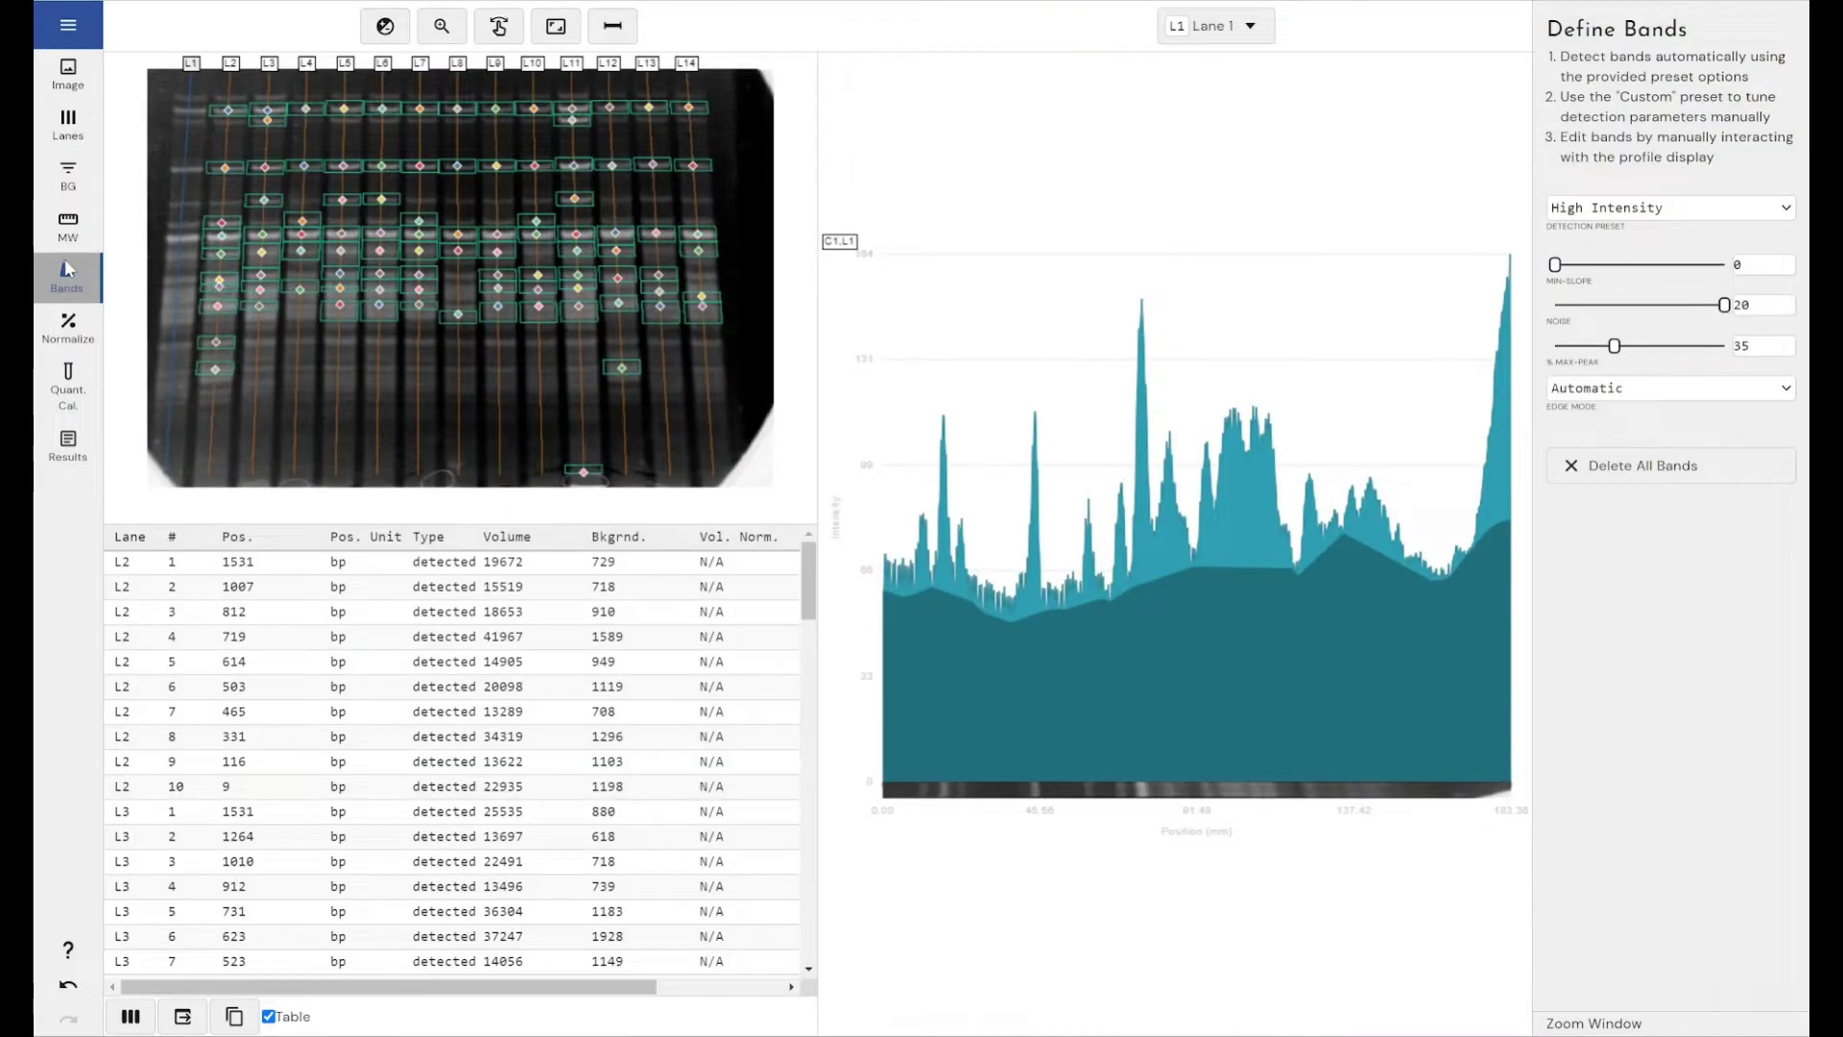
click(66, 317)
click(67, 384)
click(67, 443)
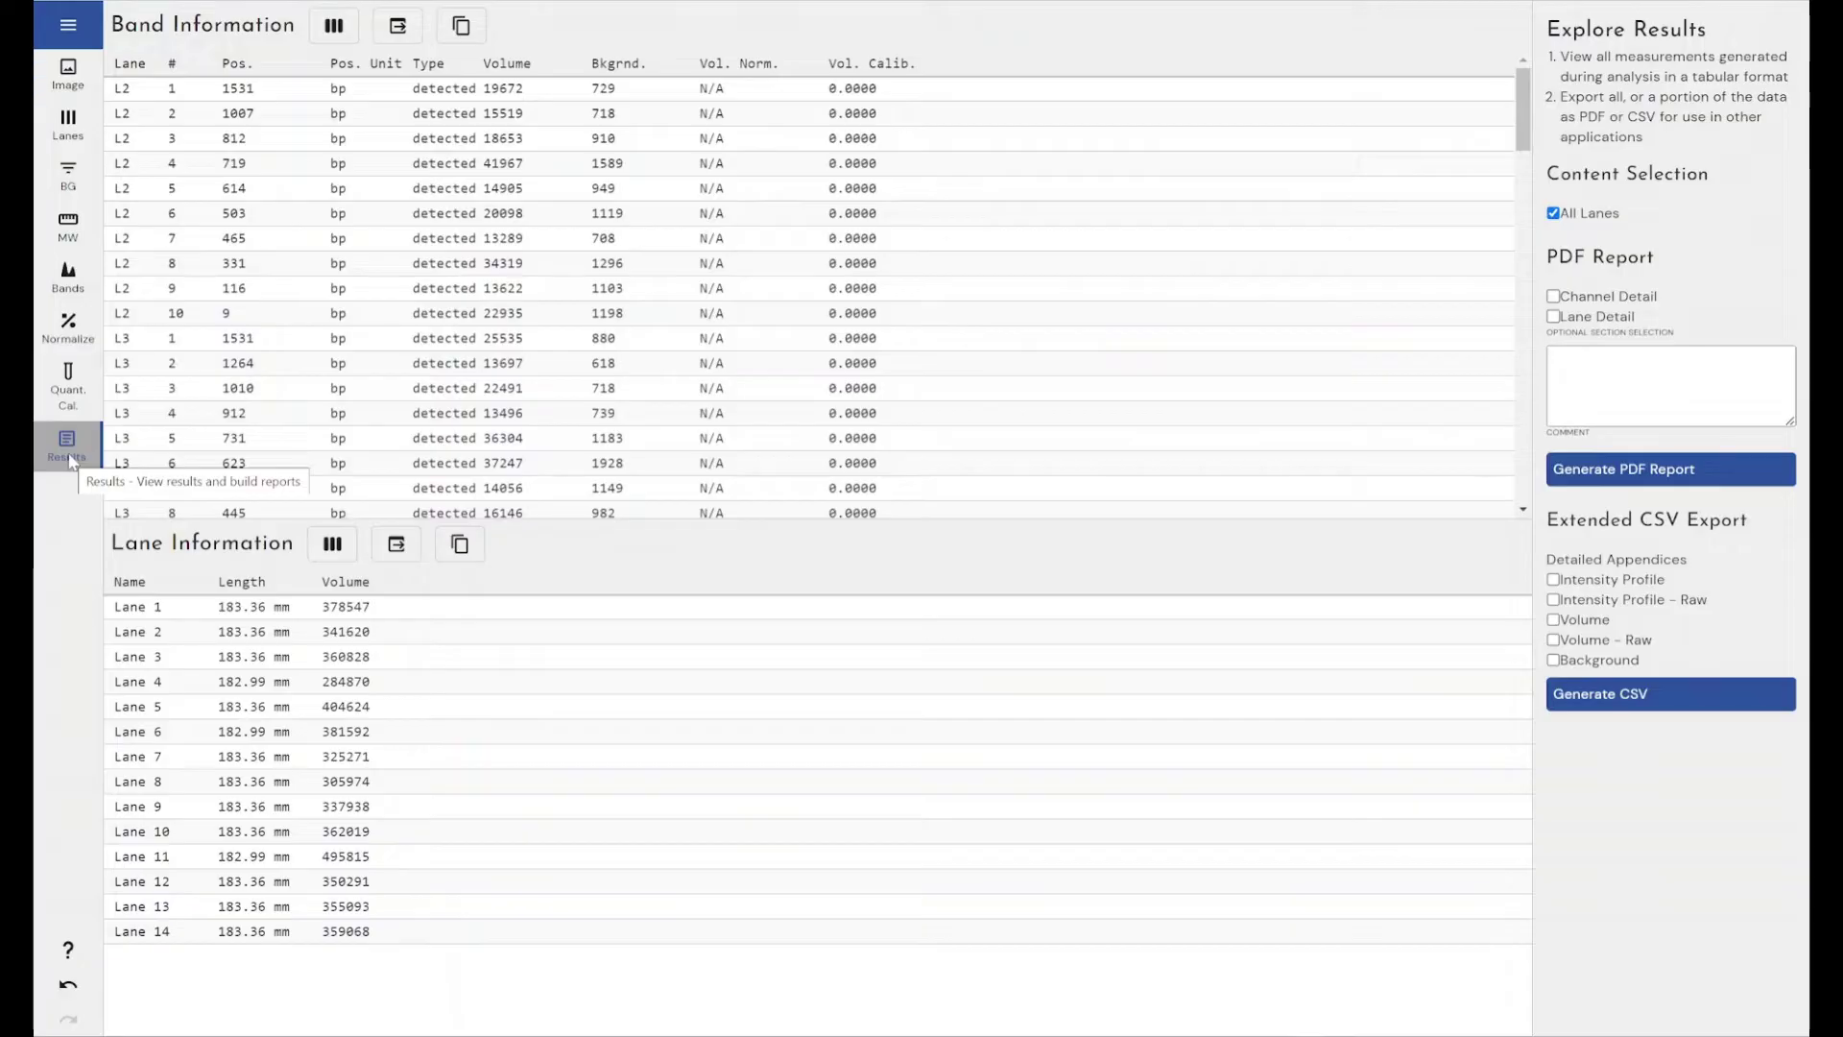
click(67, 123)
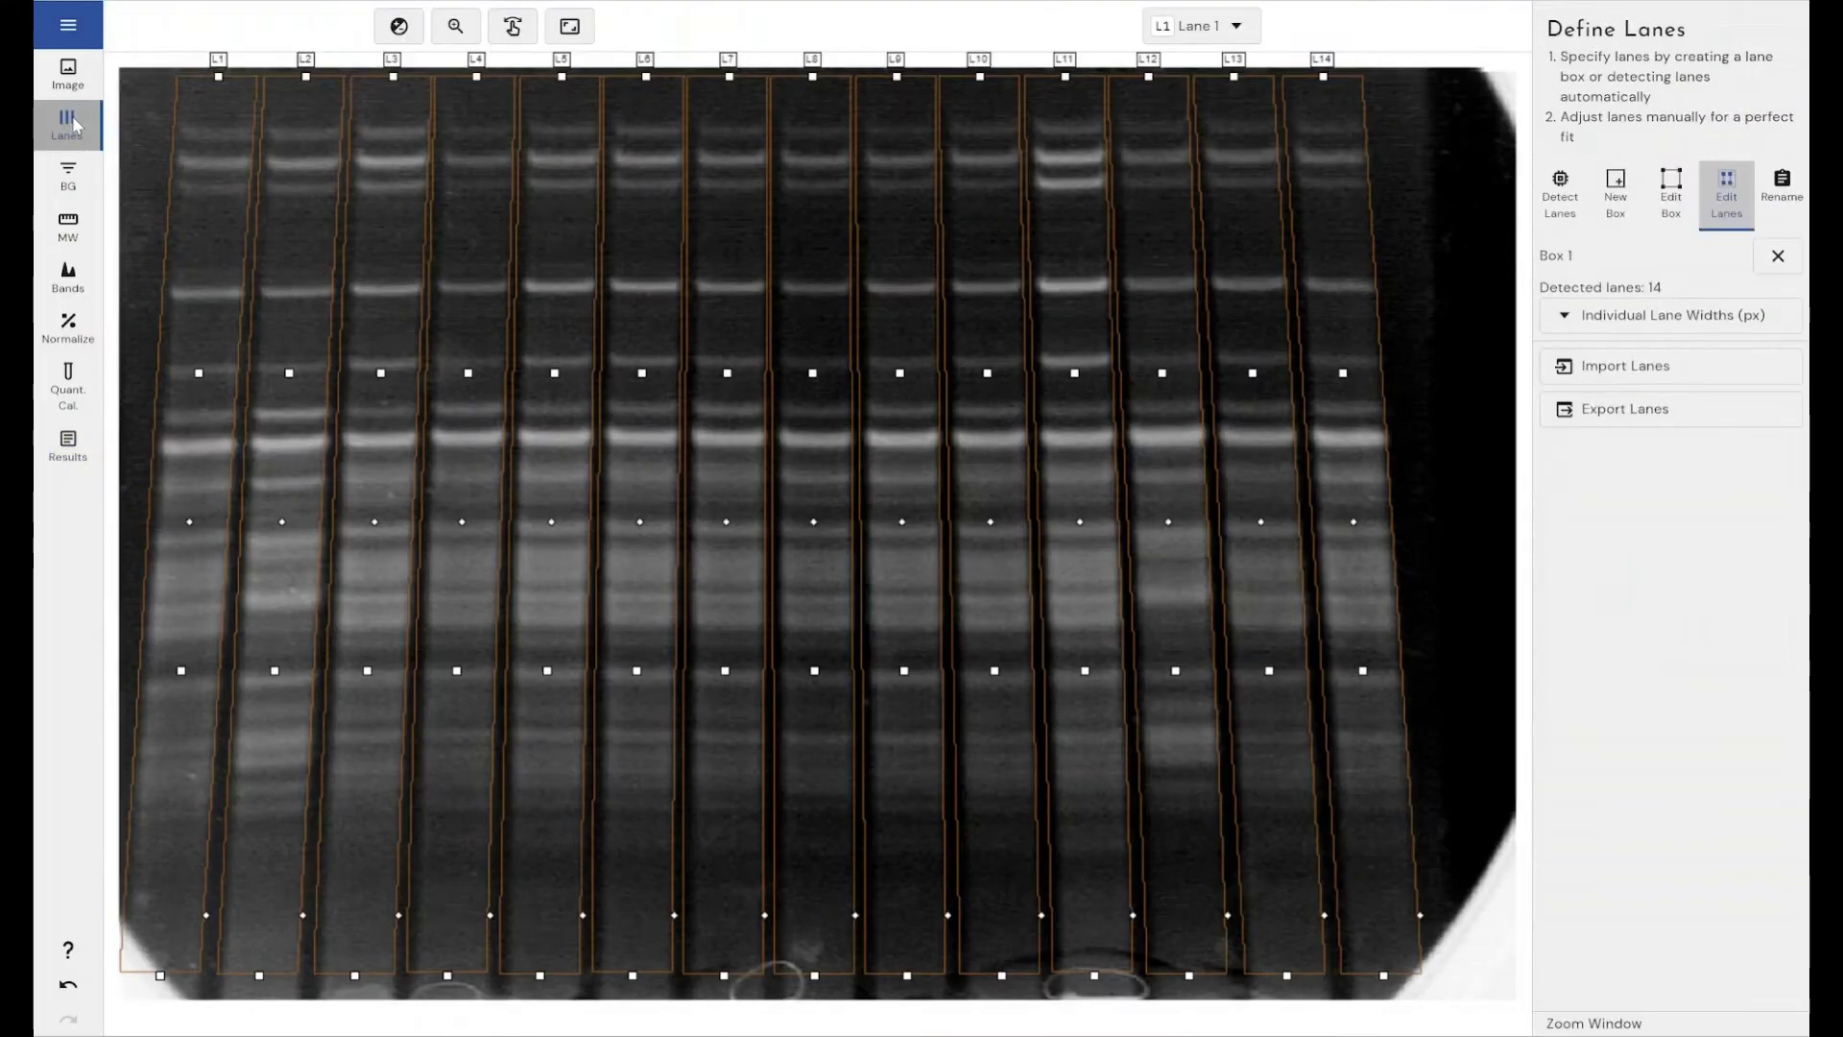
Step: Review the quantity calibration and normalization stages and look over the main menu's commands
click(69, 380)
click(72, 330)
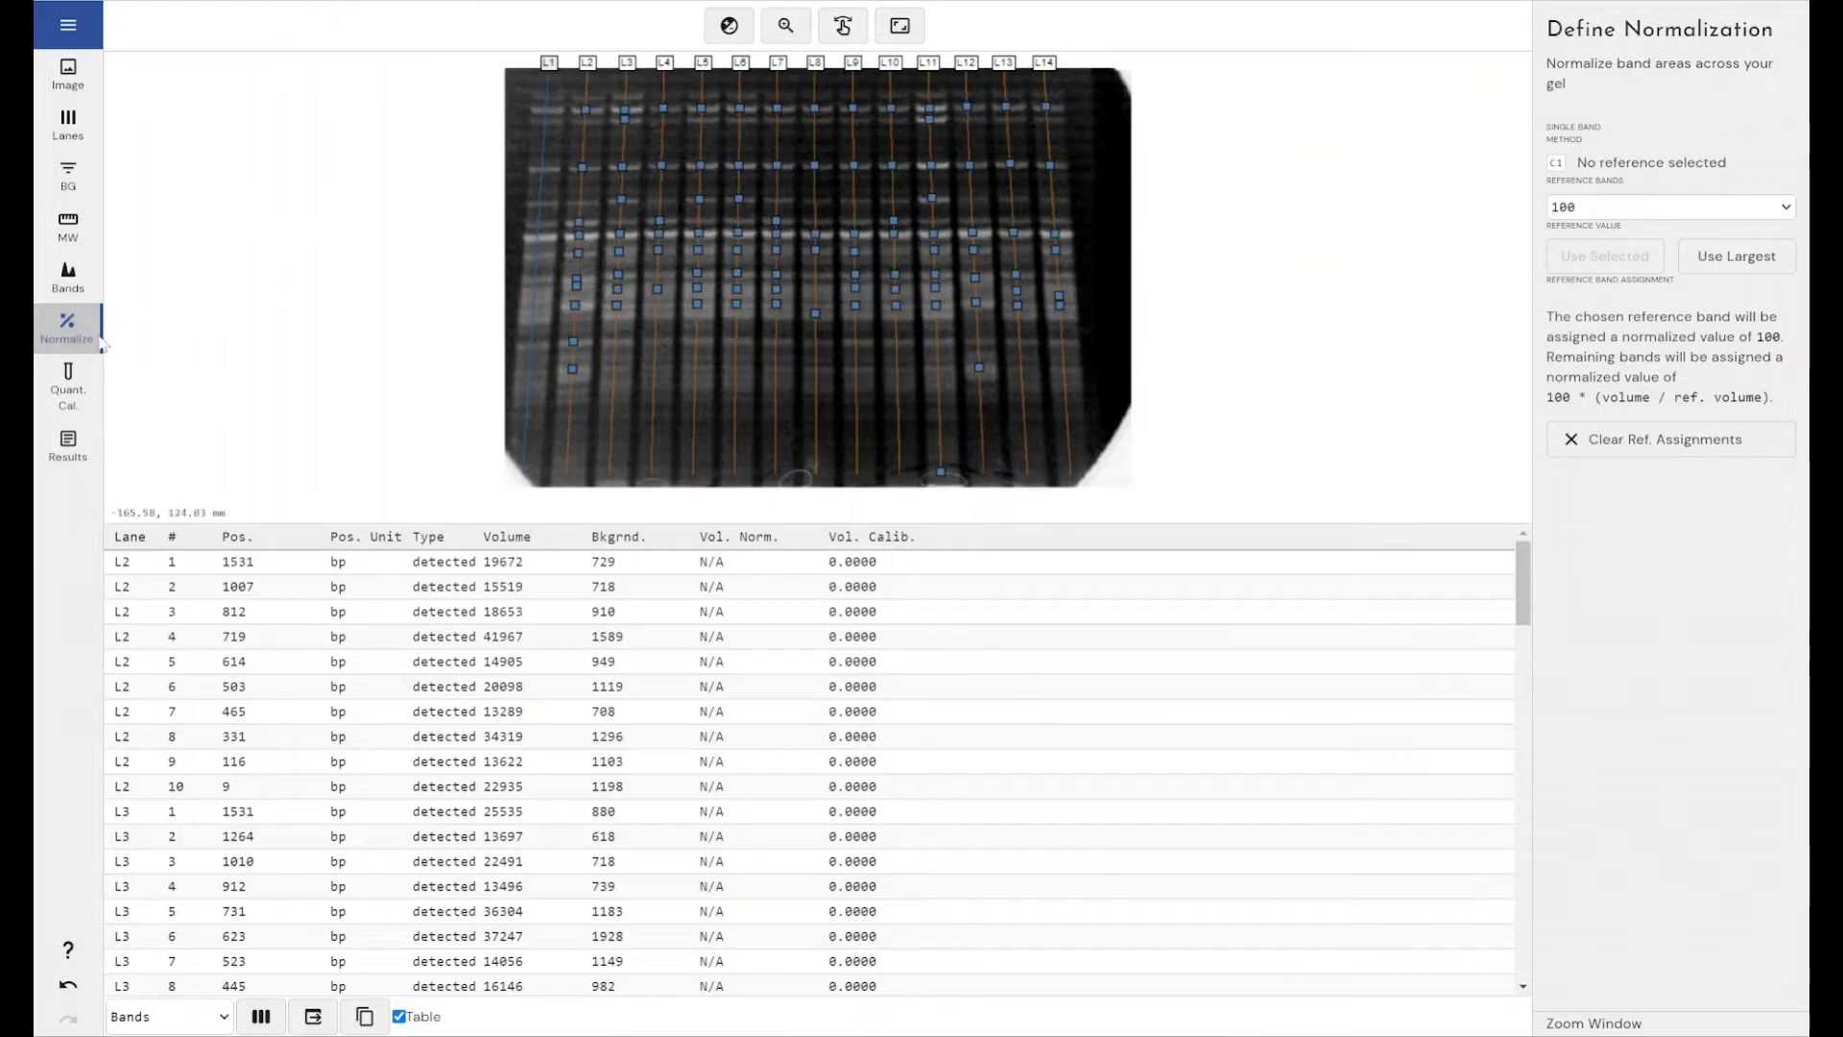
click(68, 38)
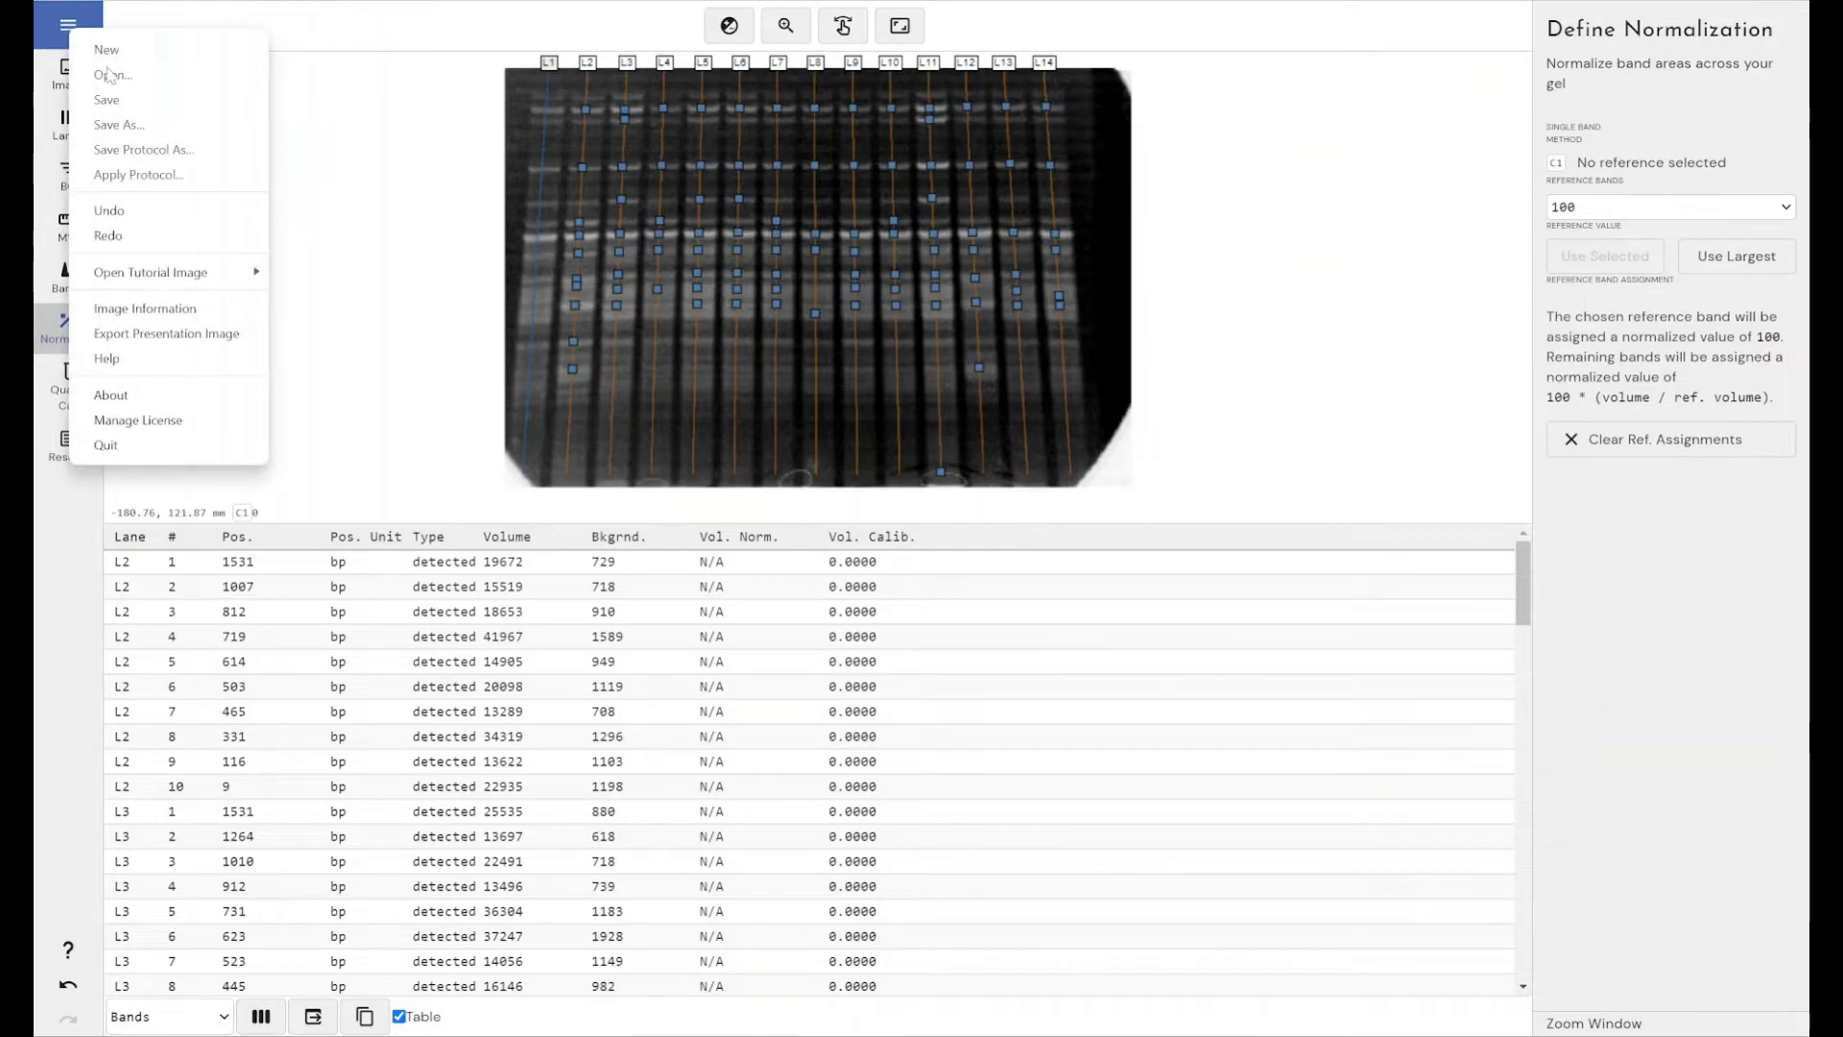
click(329, 213)
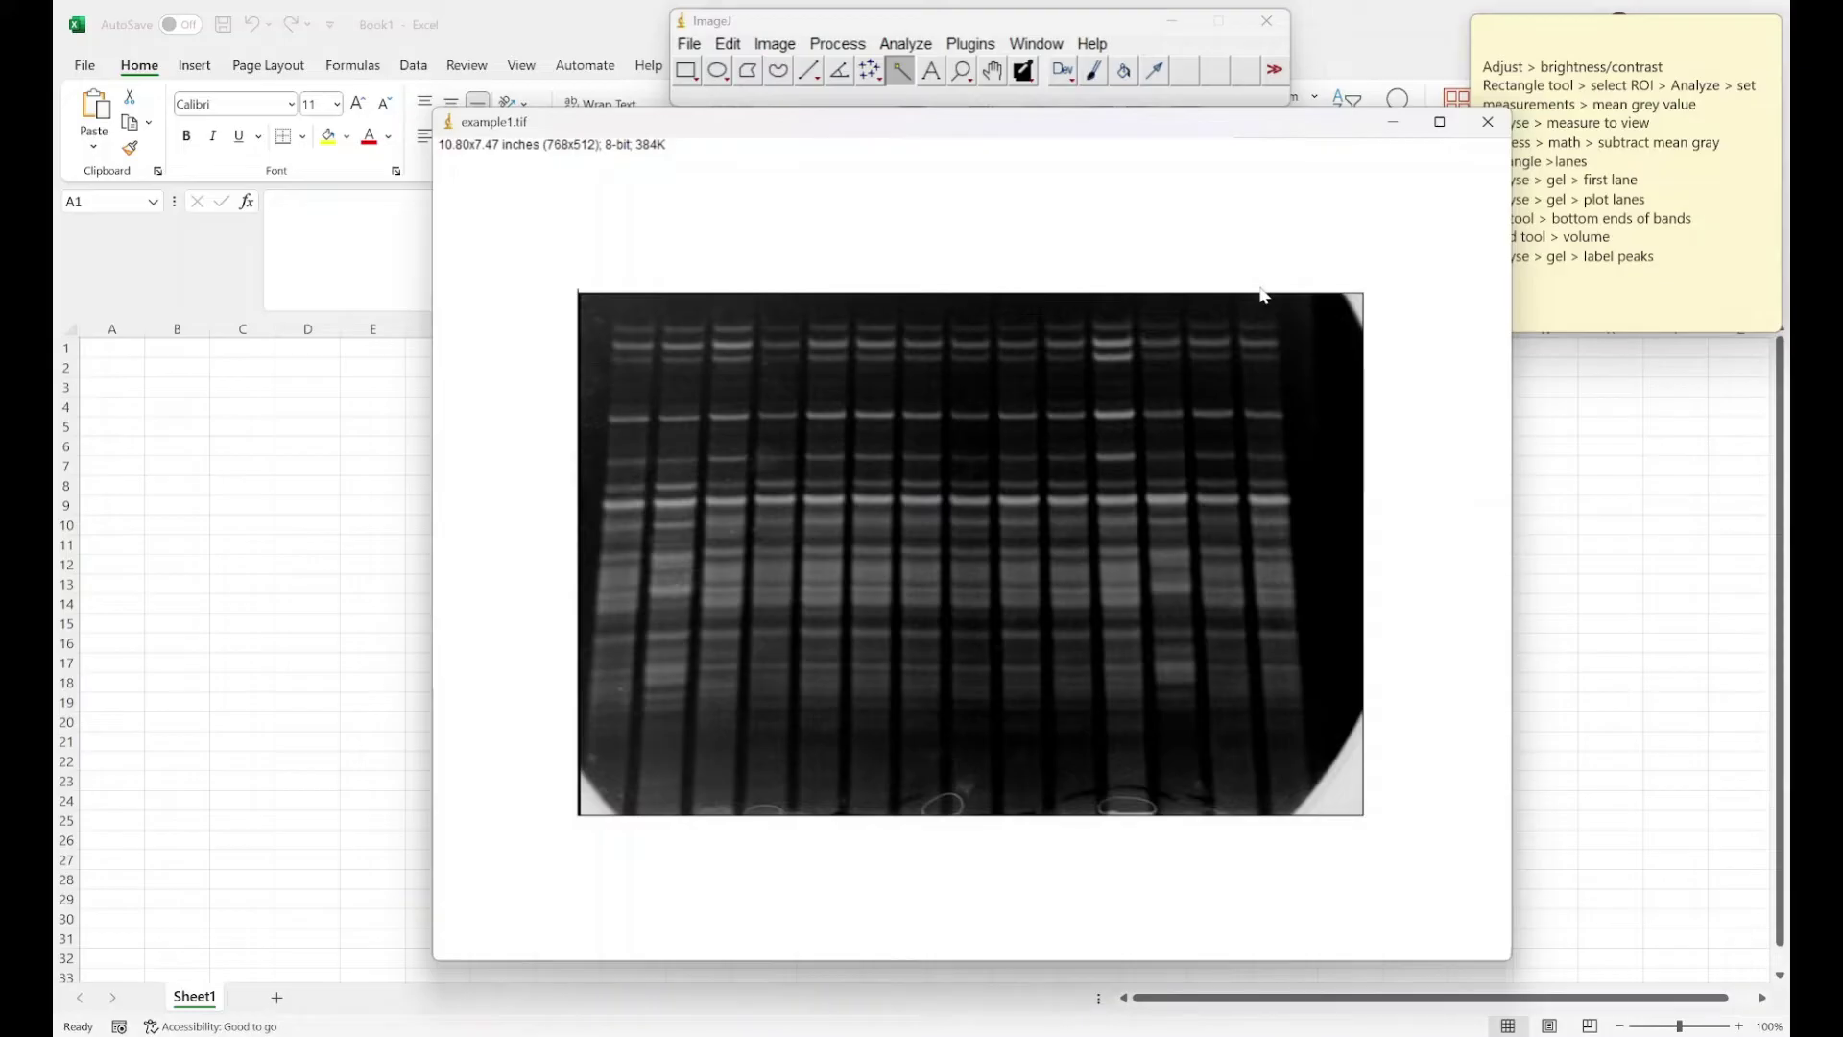
Step: Switch to ImageJ and slightly lower the contrast of the example1.tif gel image to a display range of about -52 to 307
click(1583, 276)
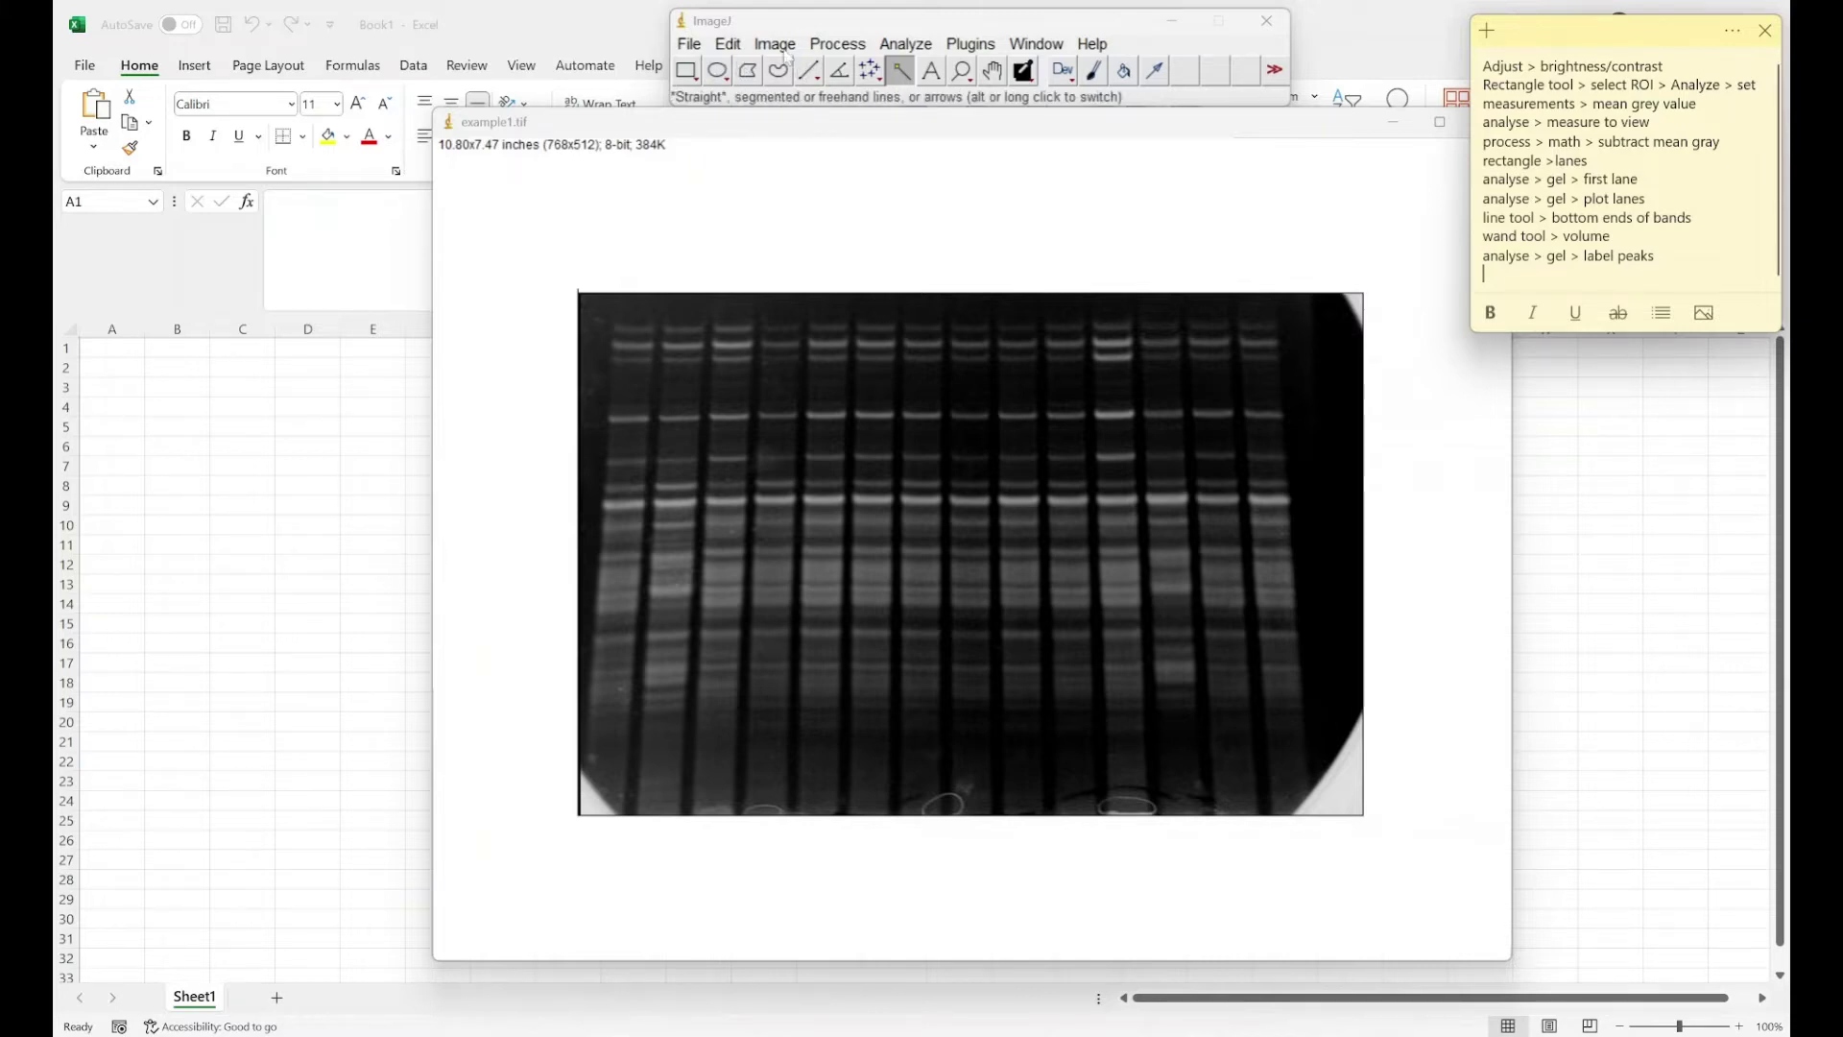
click(741, 48)
mouse_move(772, 45)
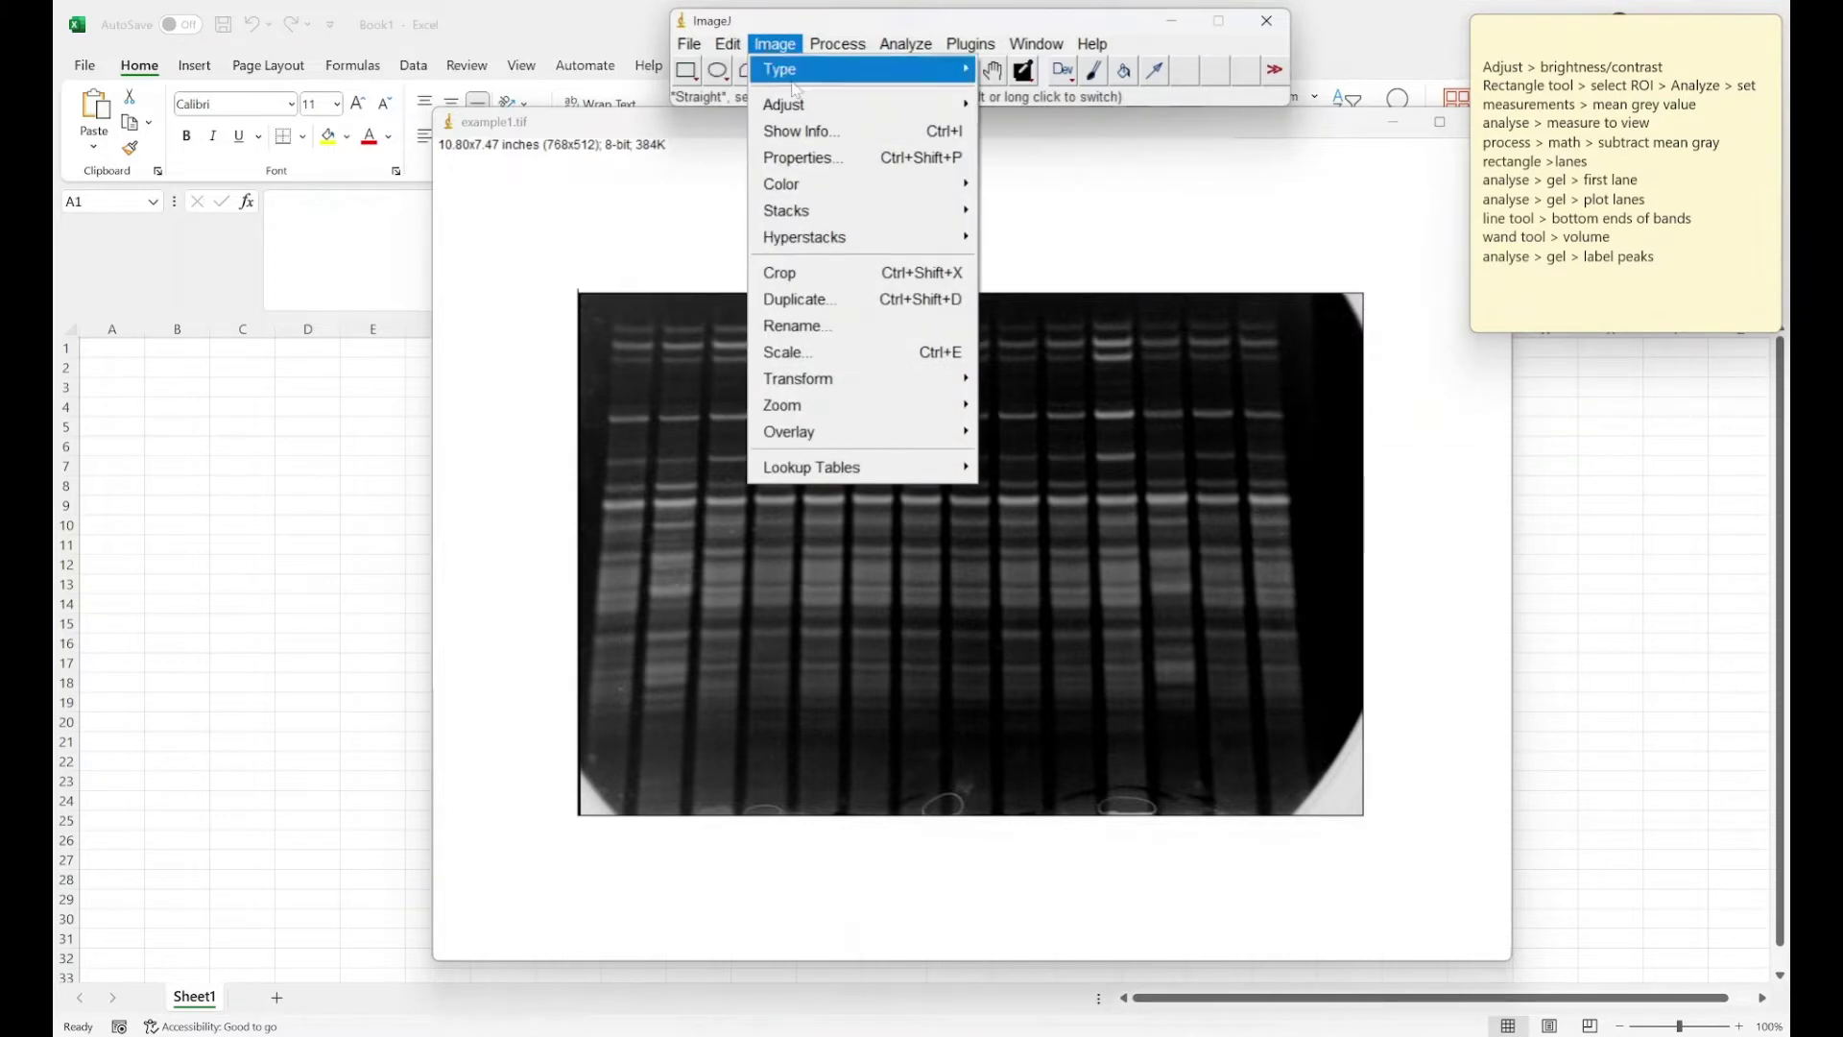
mouse_move(787, 103)
click(1075, 104)
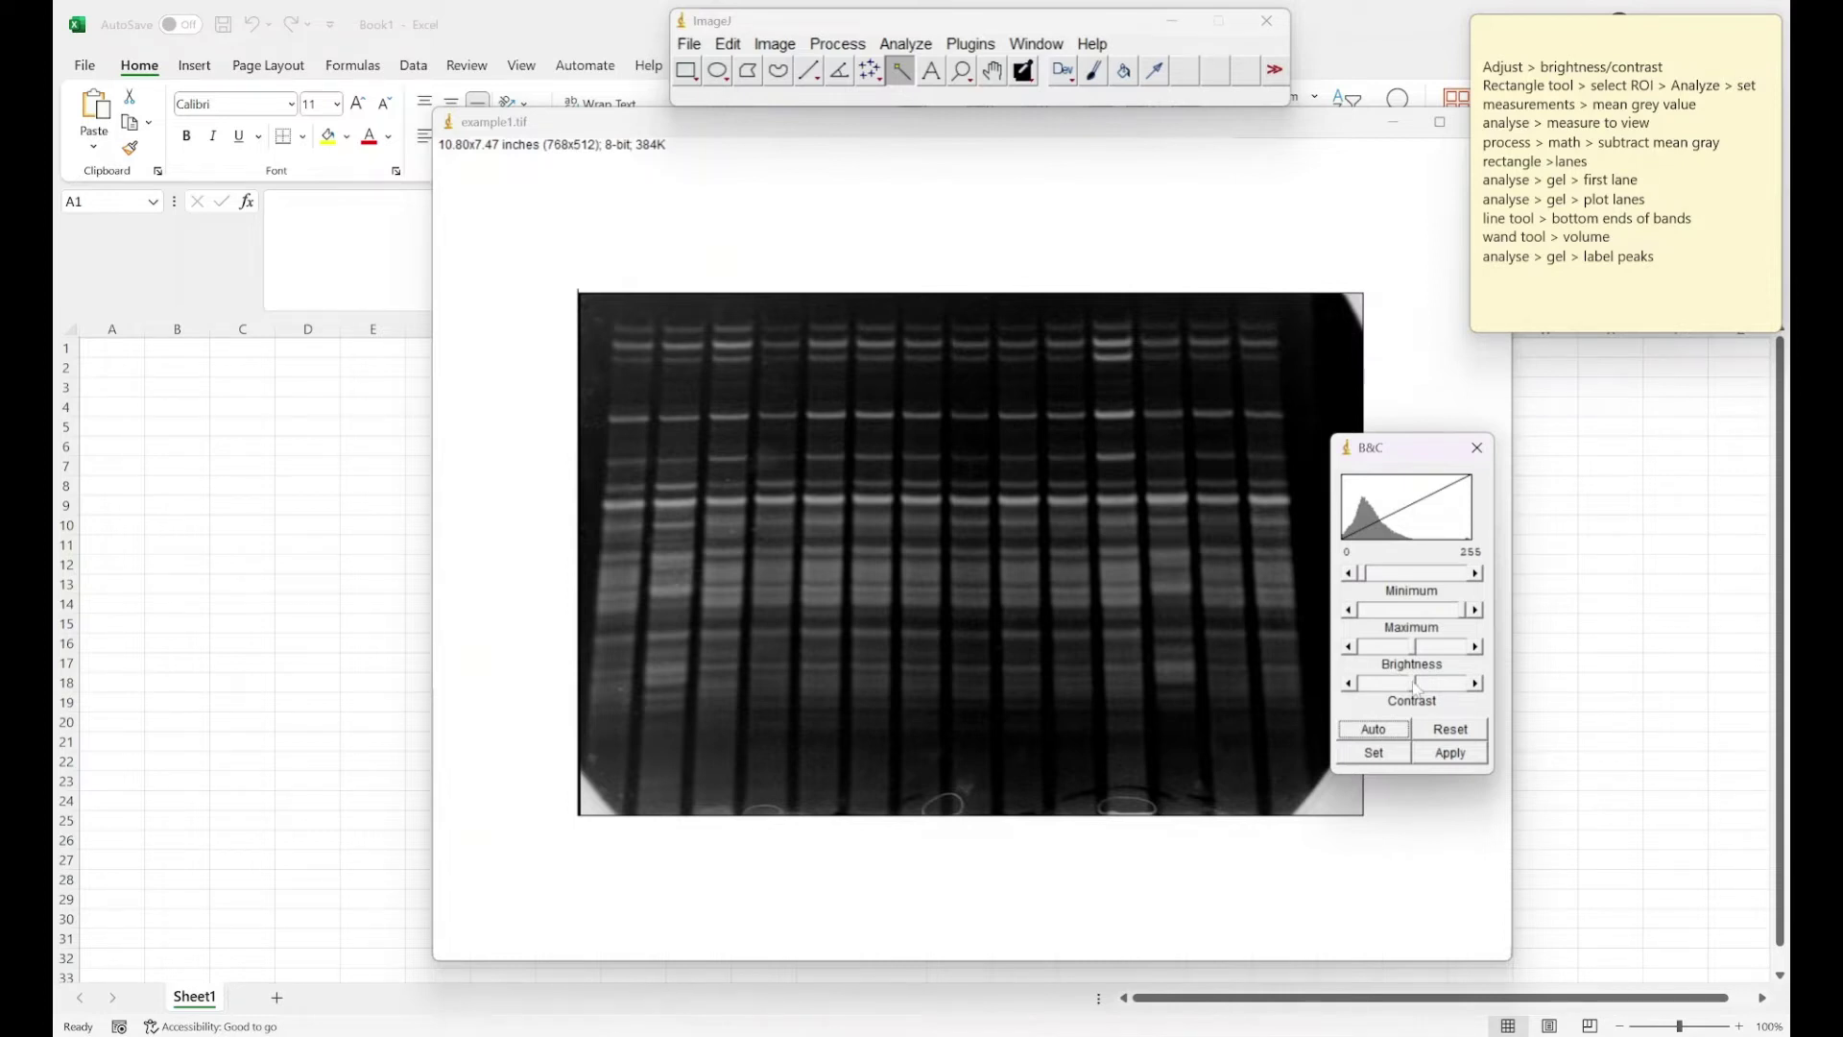
drag(1416, 688, 1403, 687)
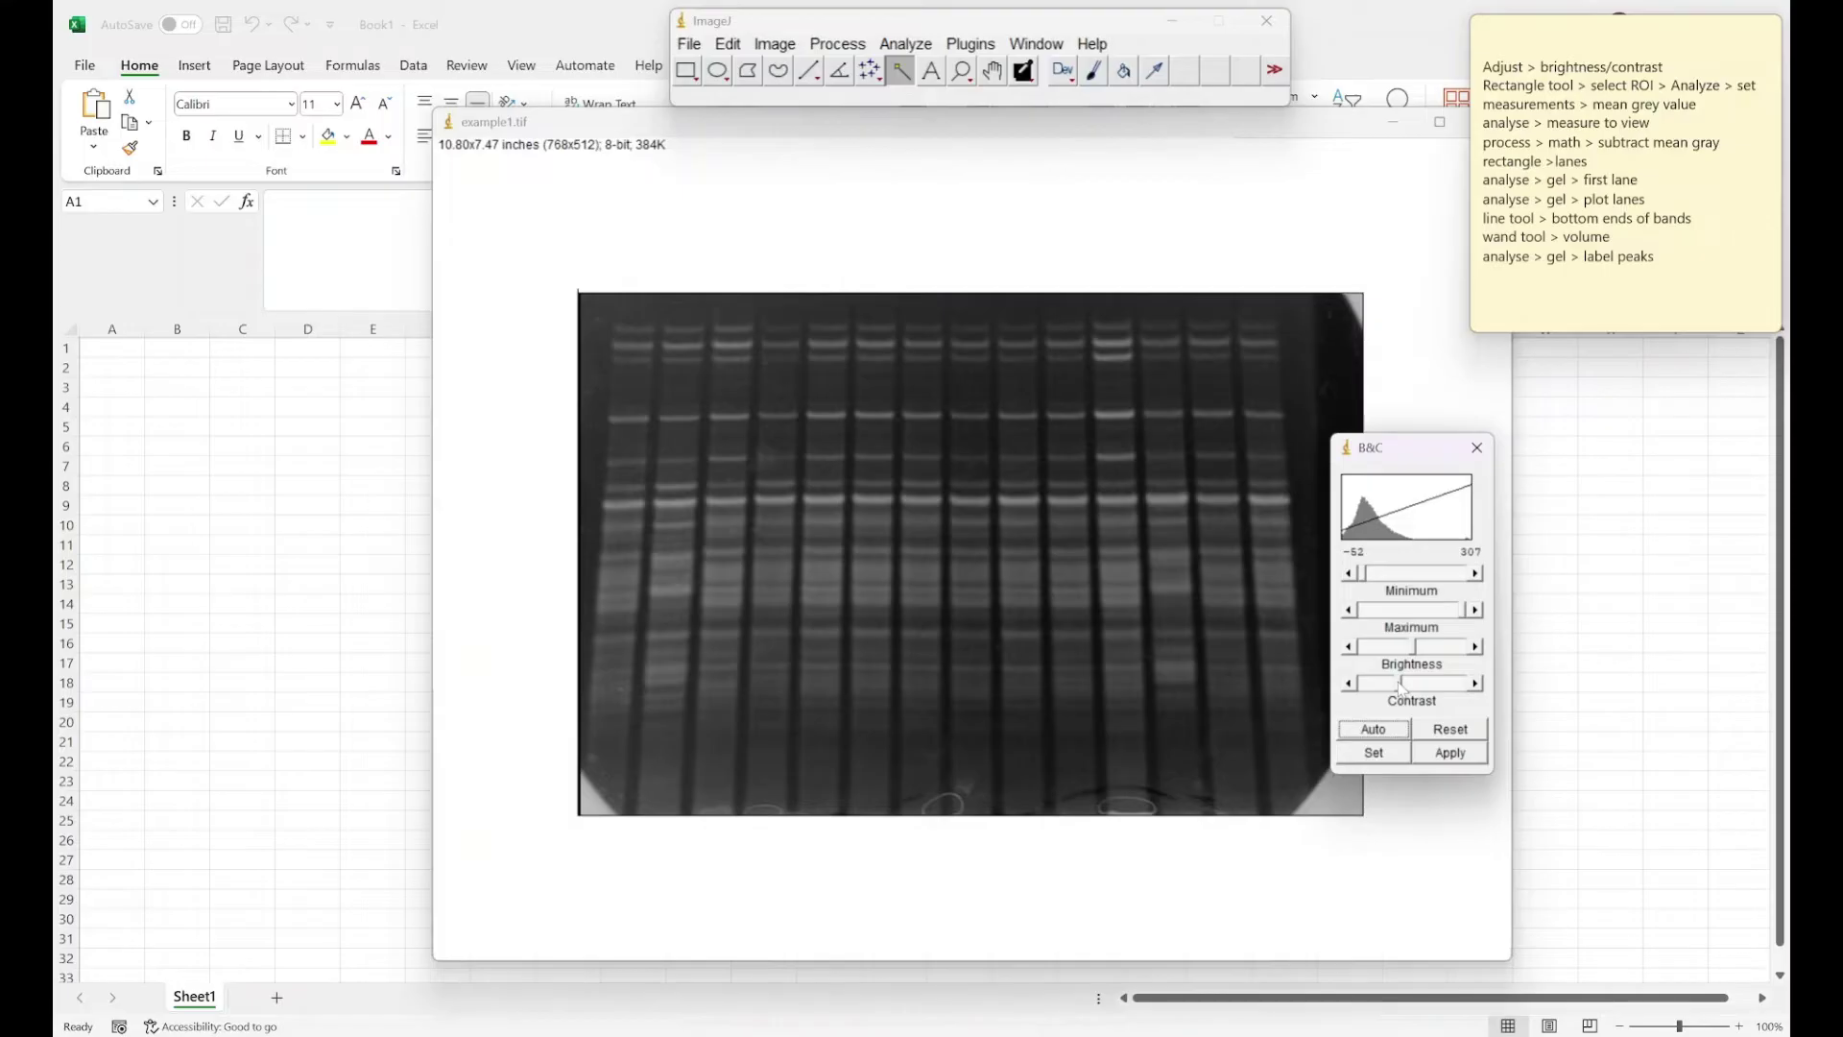
click(1476, 448)
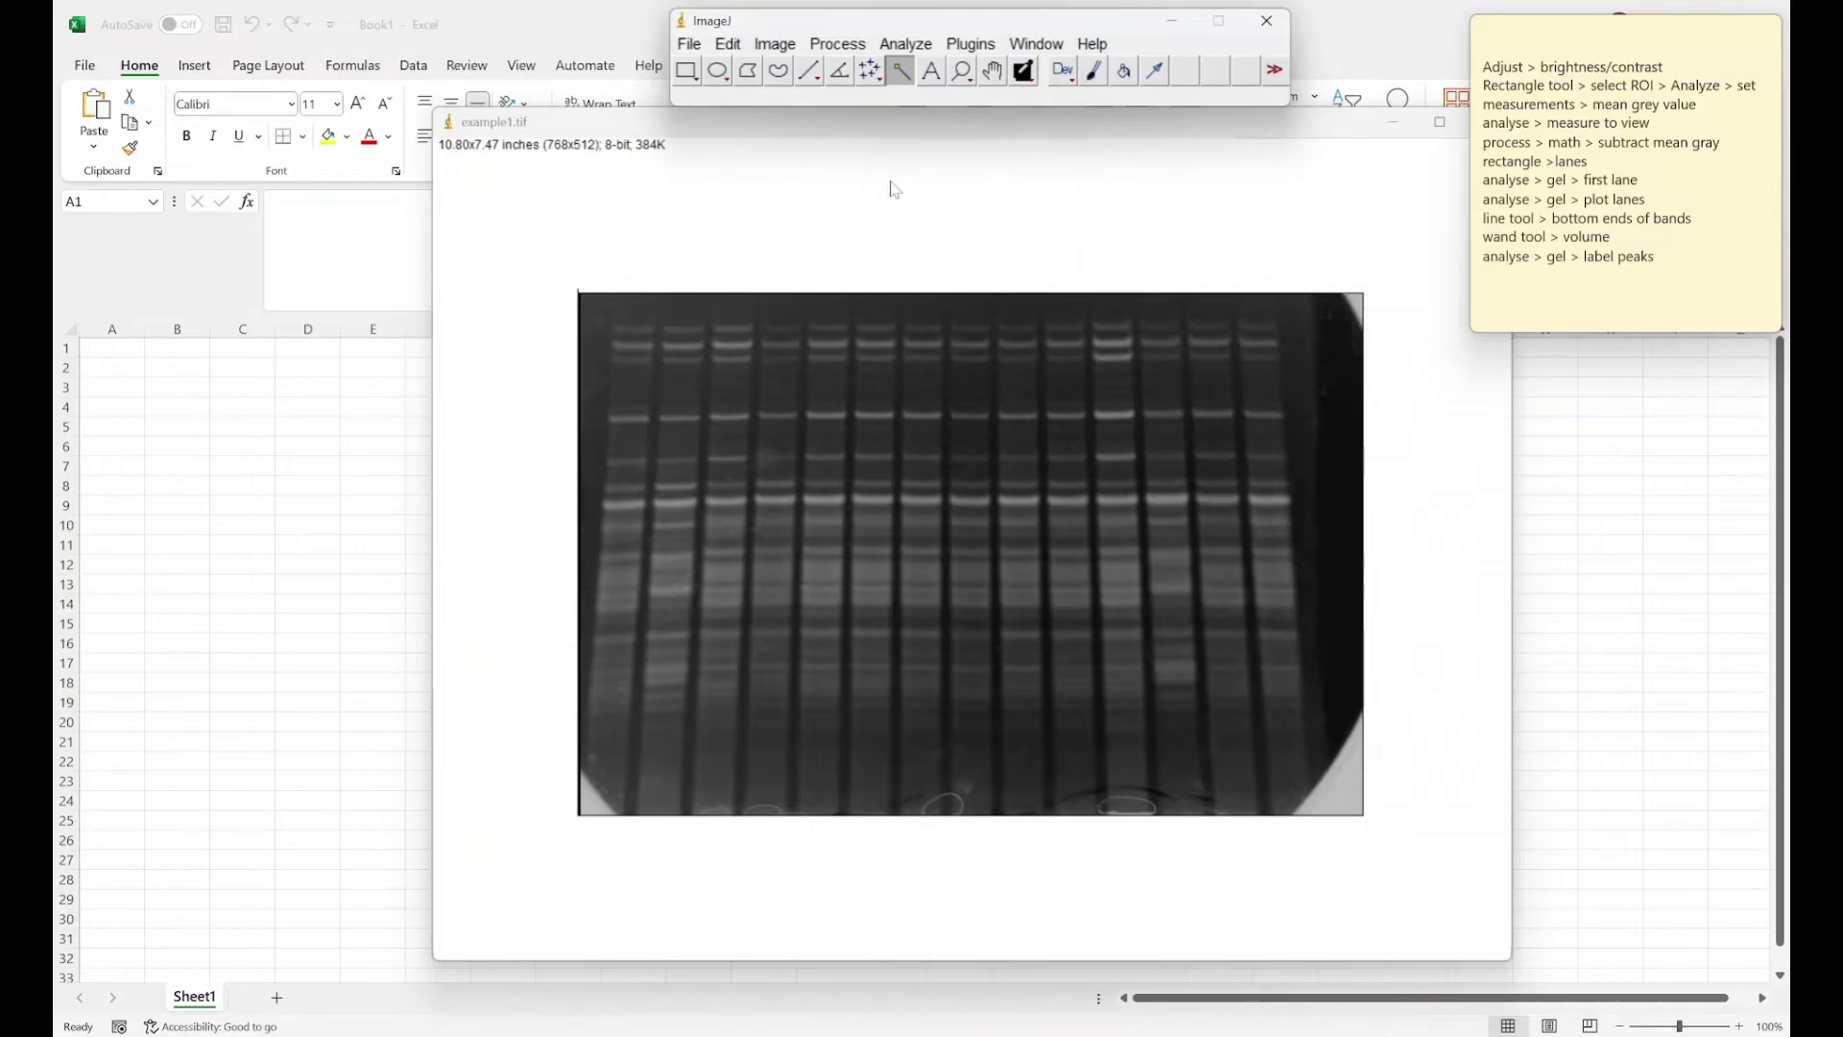
Step: Draw a narrow upright rectangular selection over the empty background just beyond the last lane, beside its upper bands
click(685, 70)
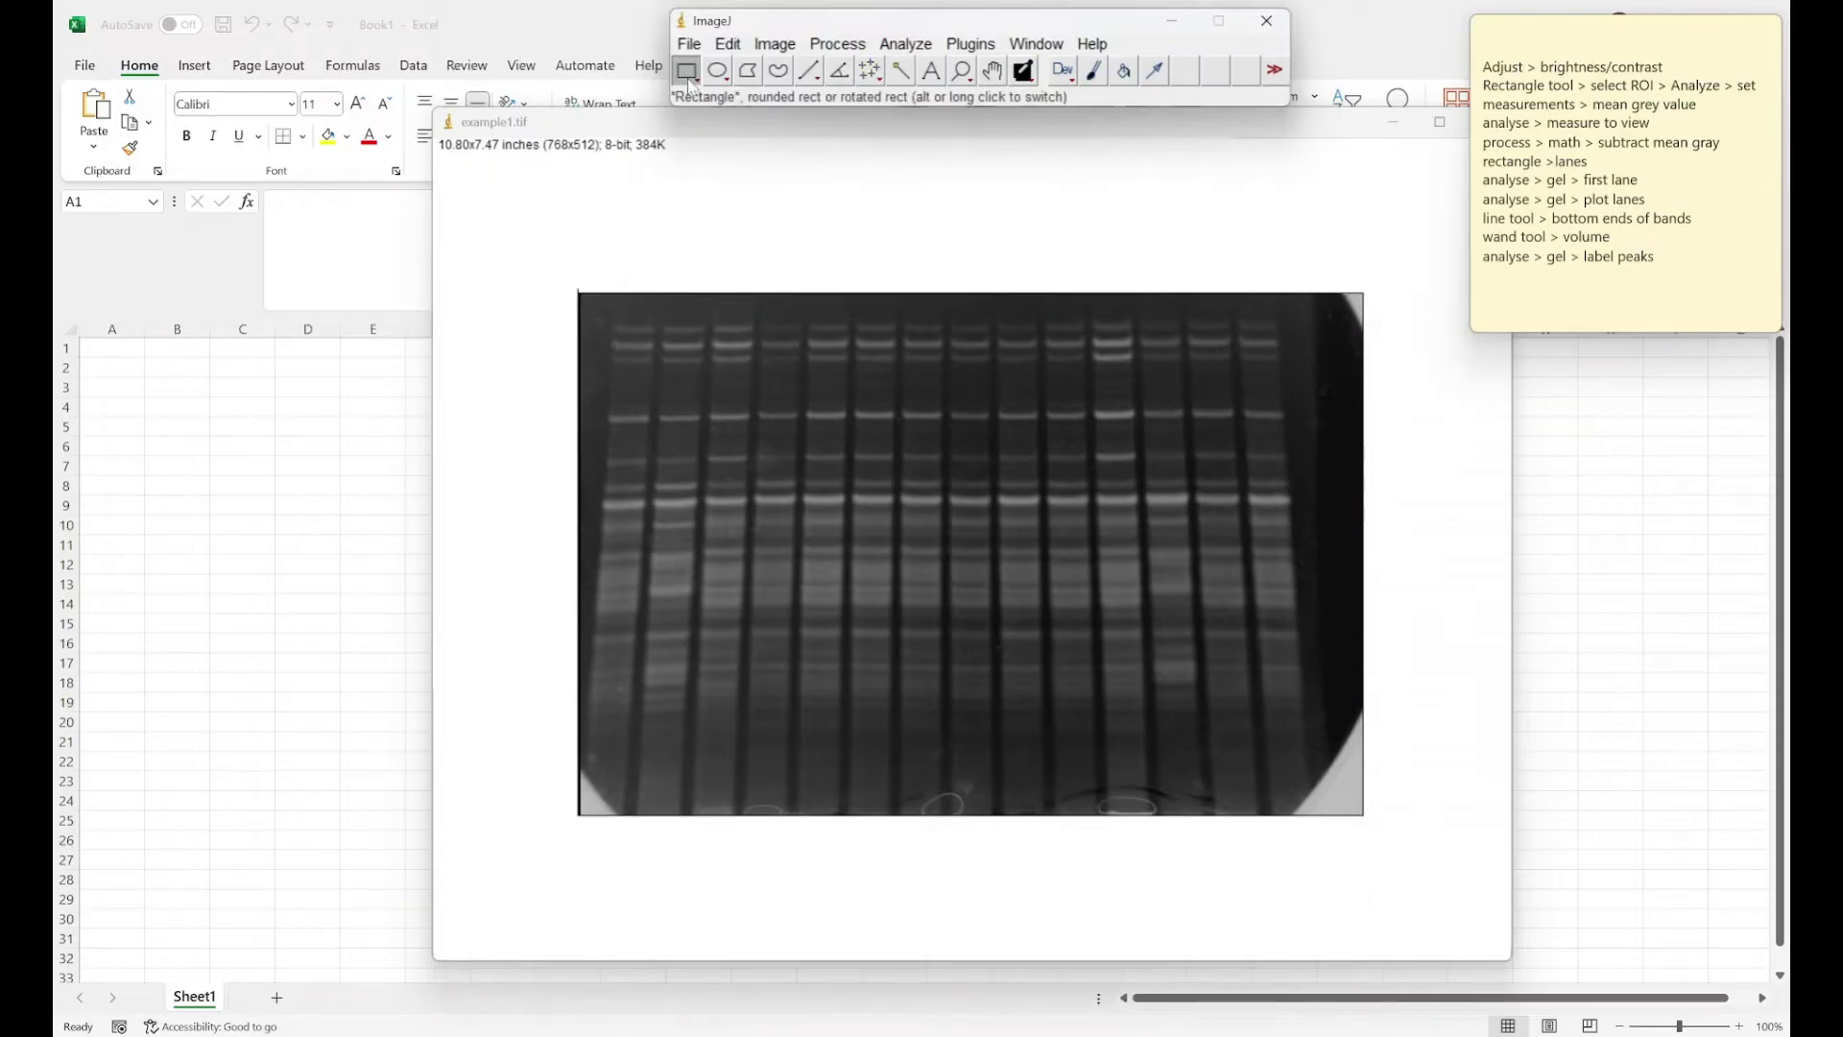
click(1287, 339)
drag(1287, 339, 1310, 428)
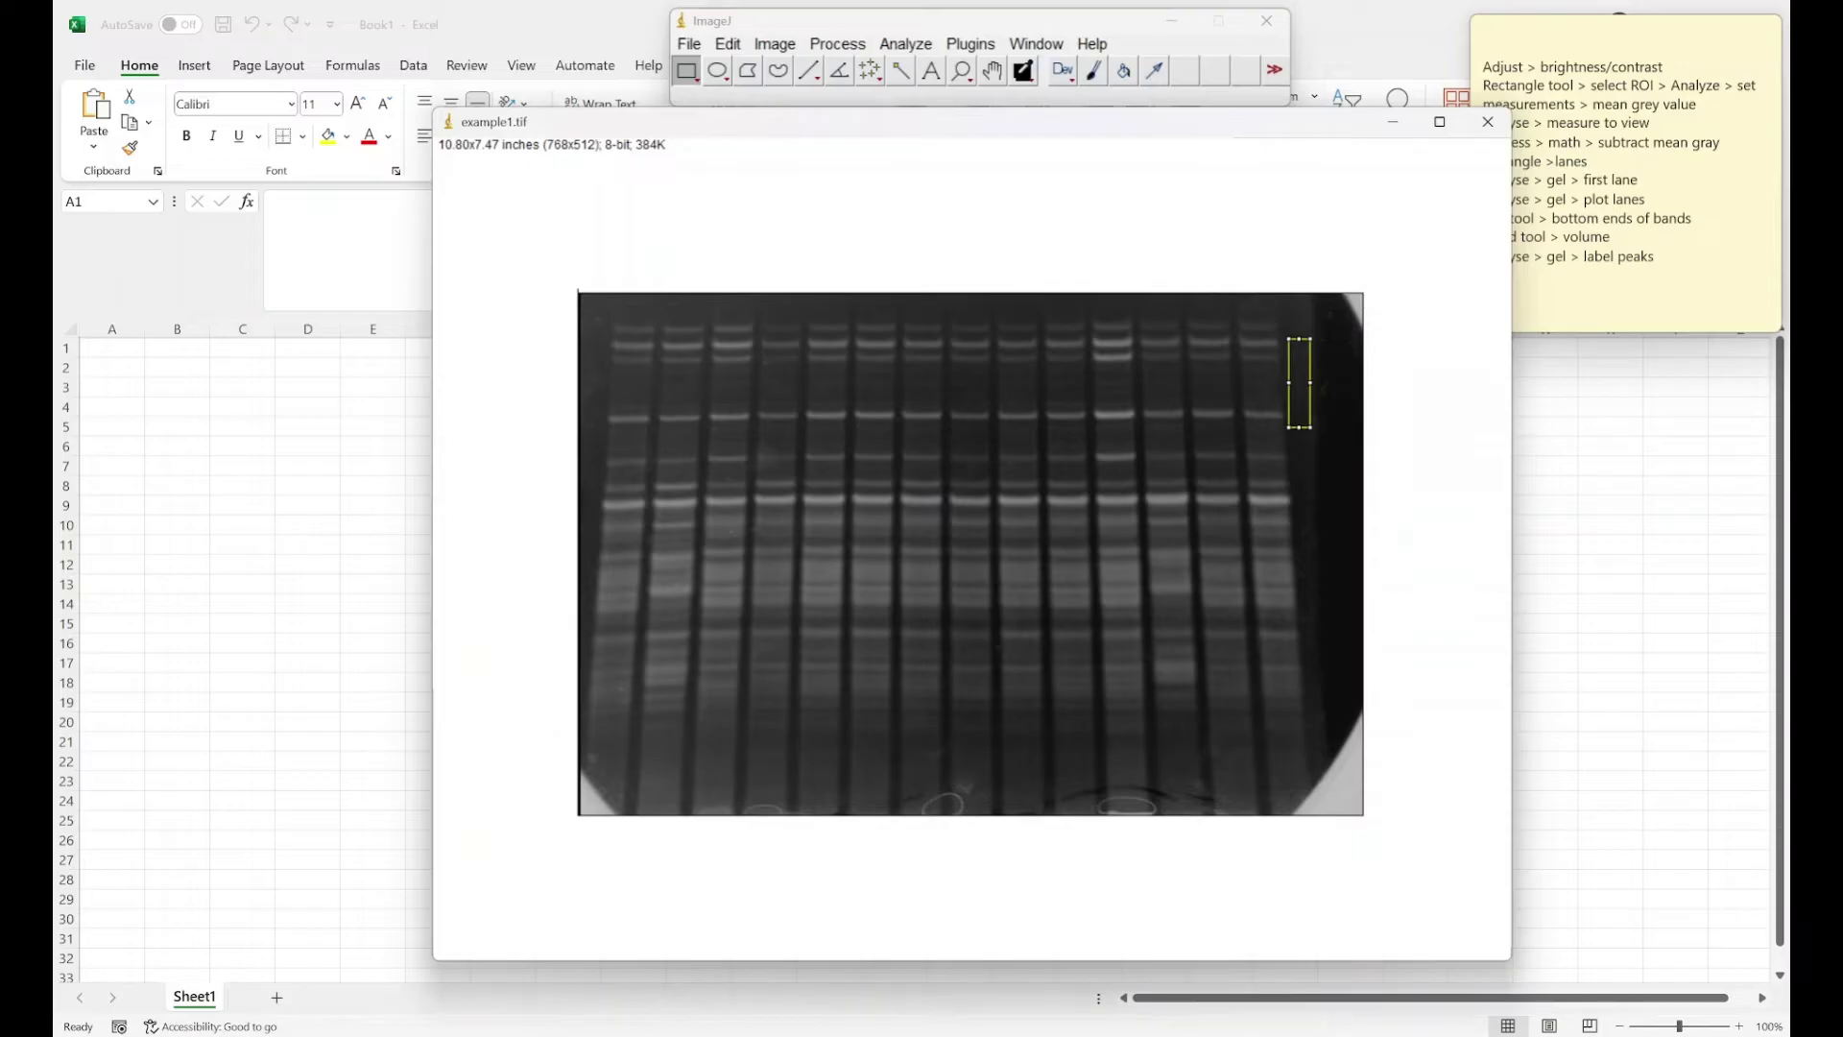
Step: Keep only Mean gray value enabled in the measurement settings and measure the selected background area
click(919, 48)
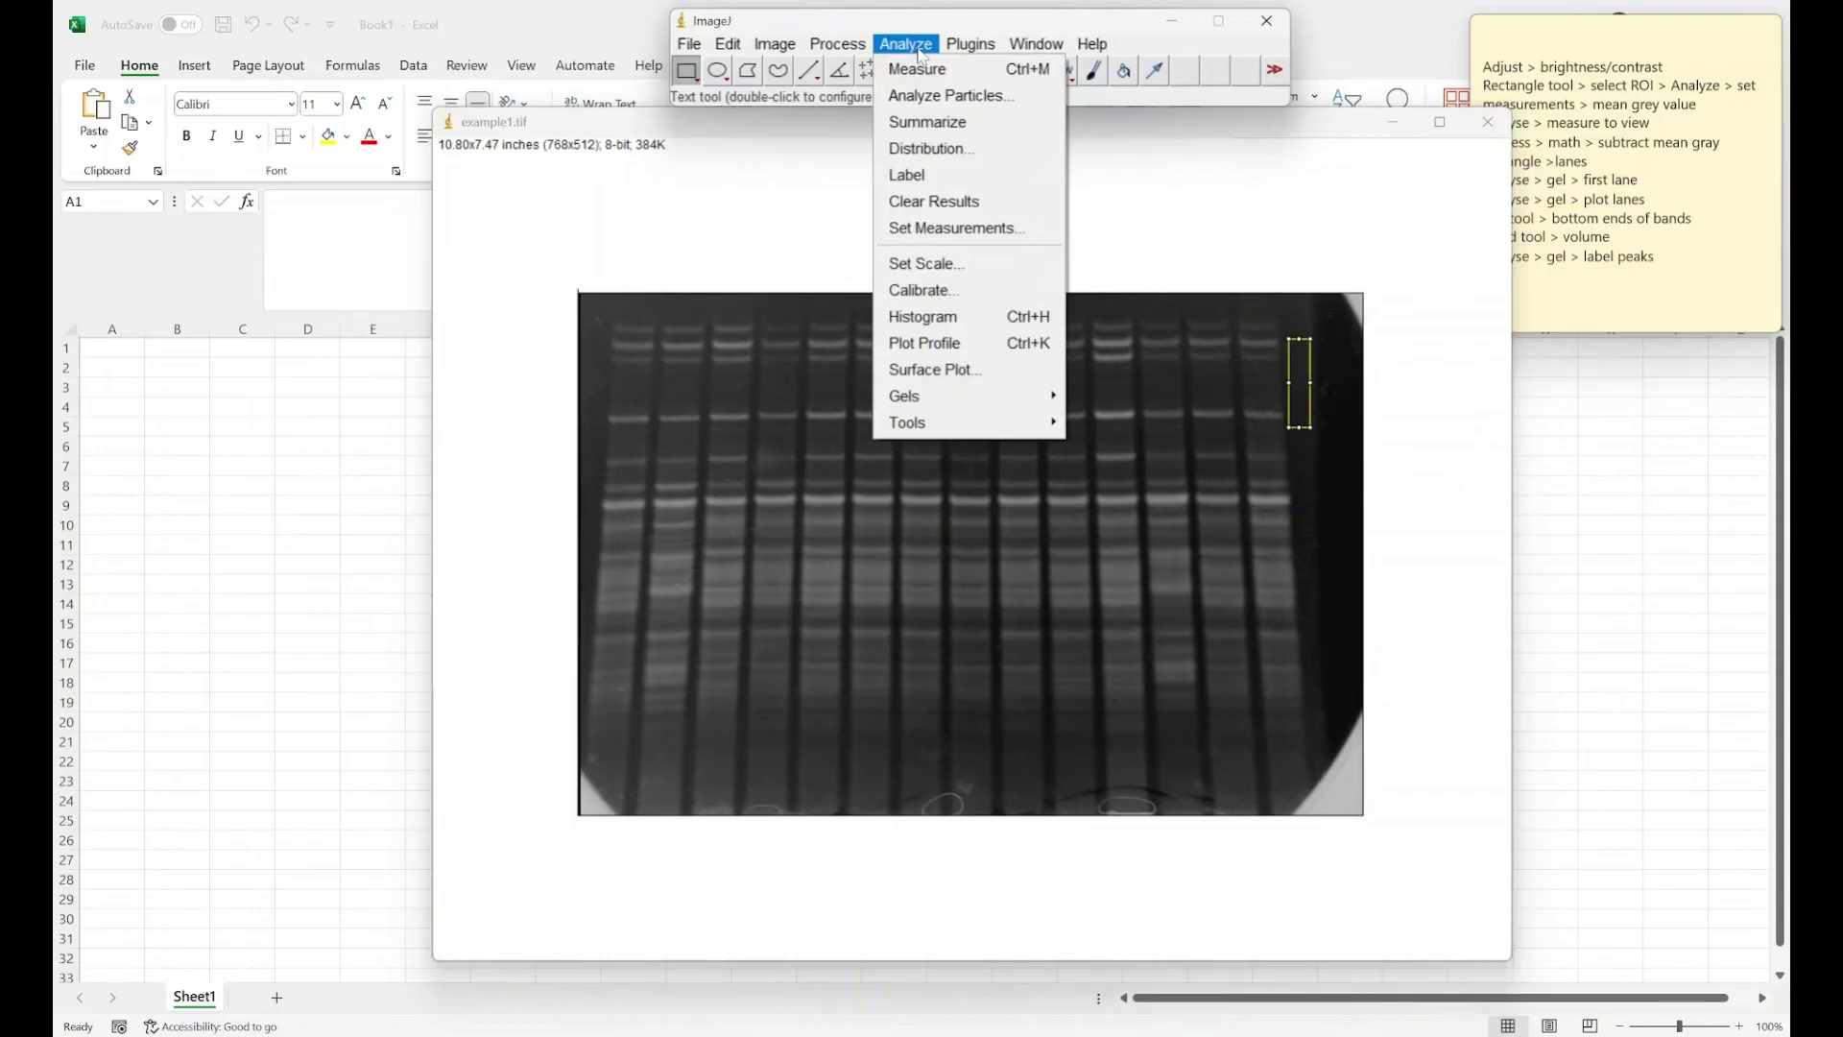
click(950, 228)
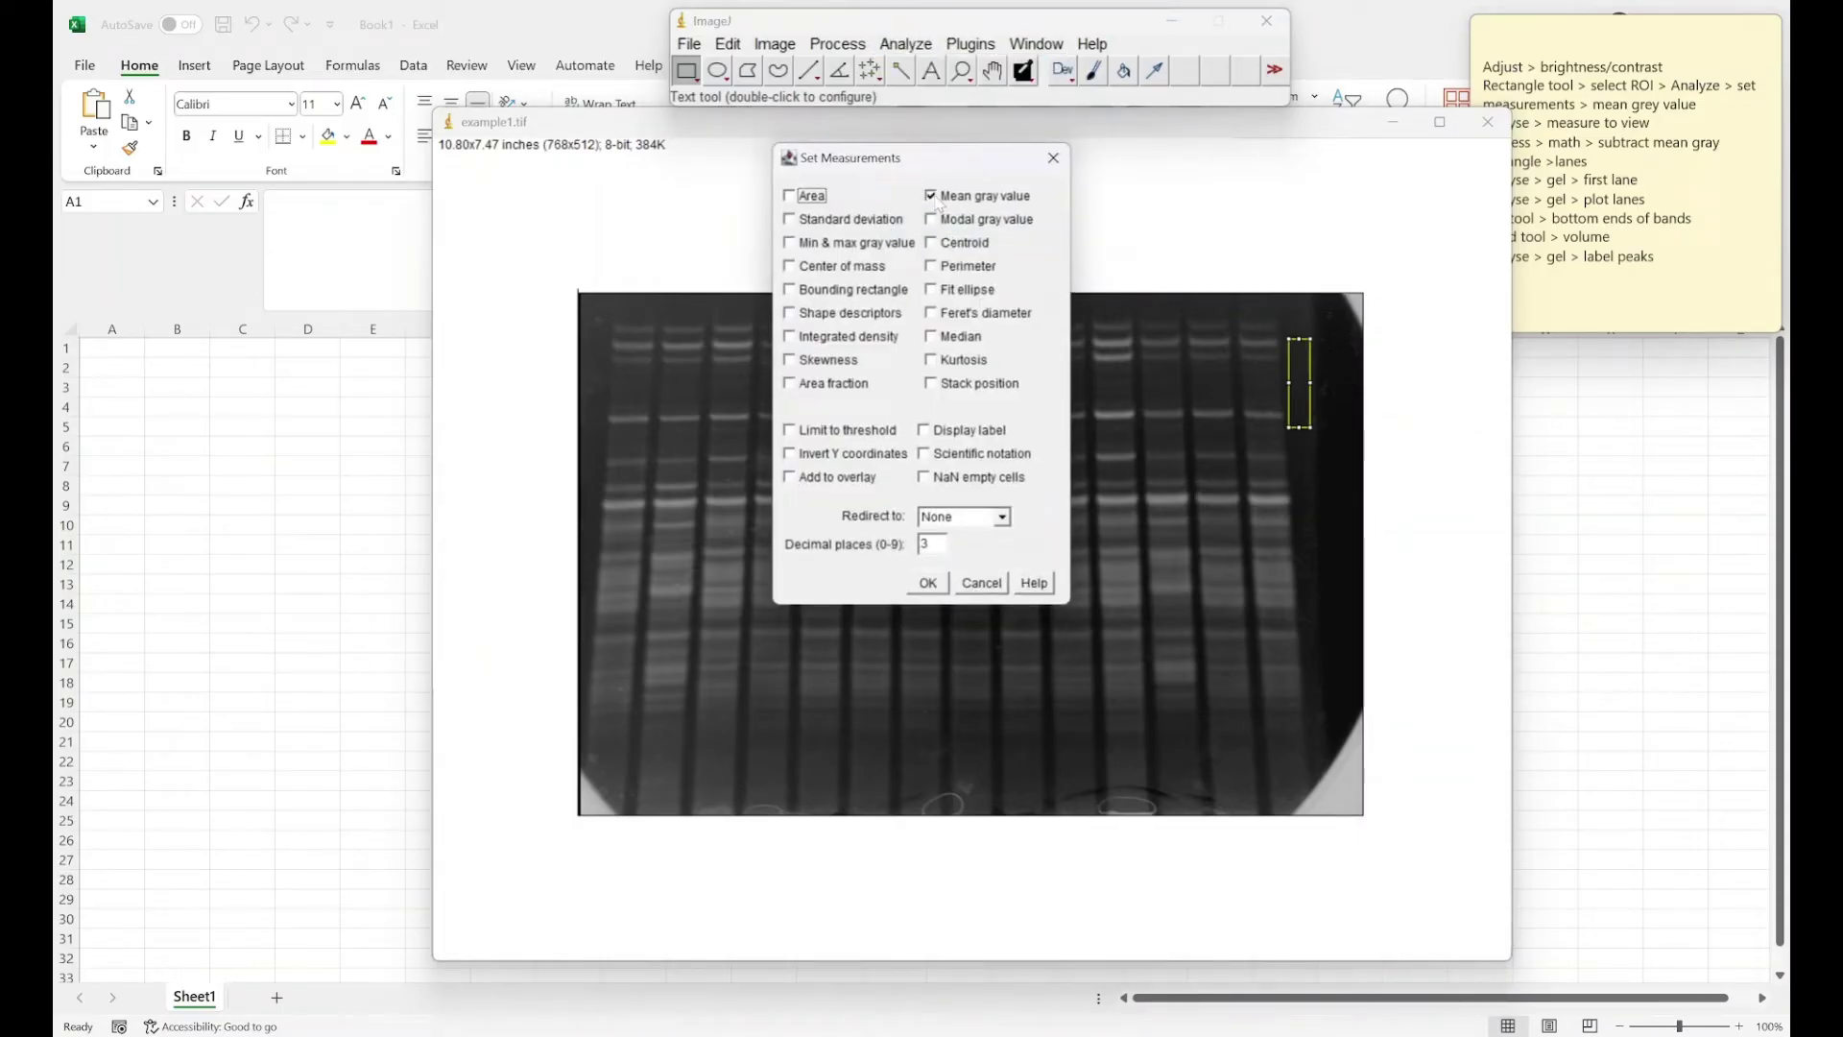
click(927, 583)
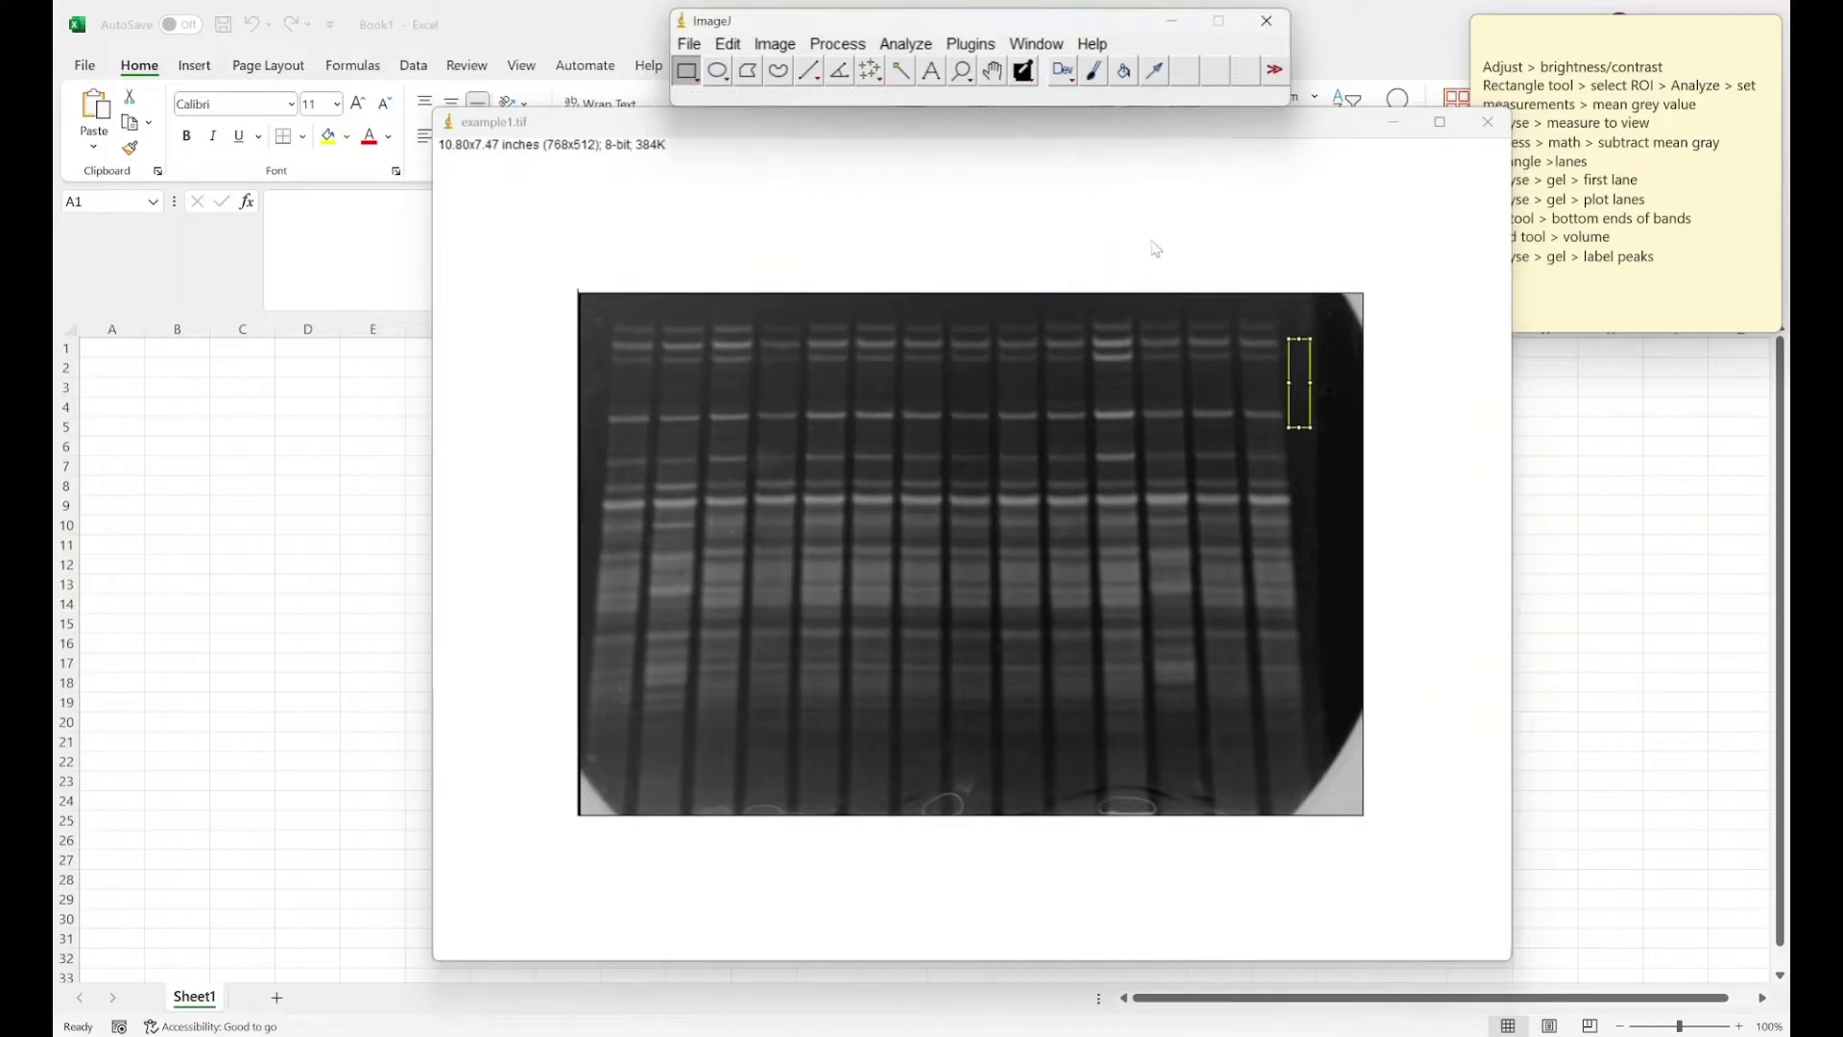
click(890, 39)
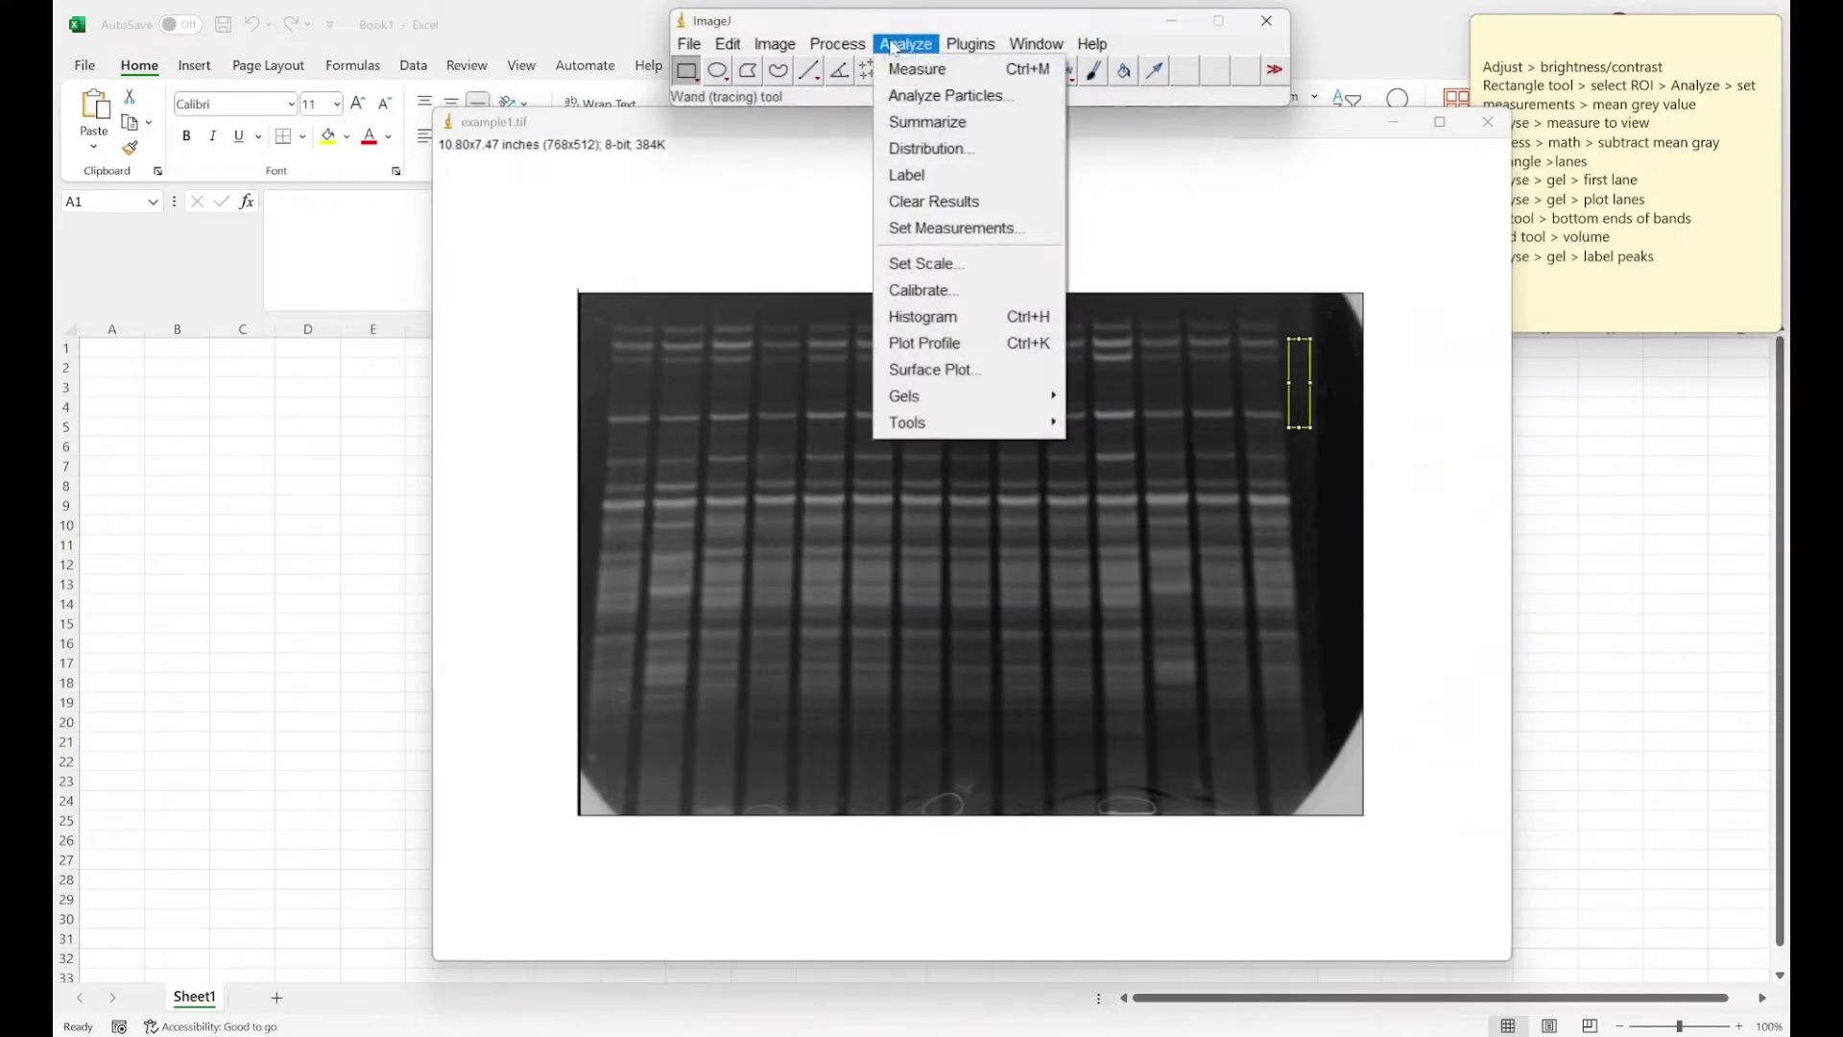
click(903, 68)
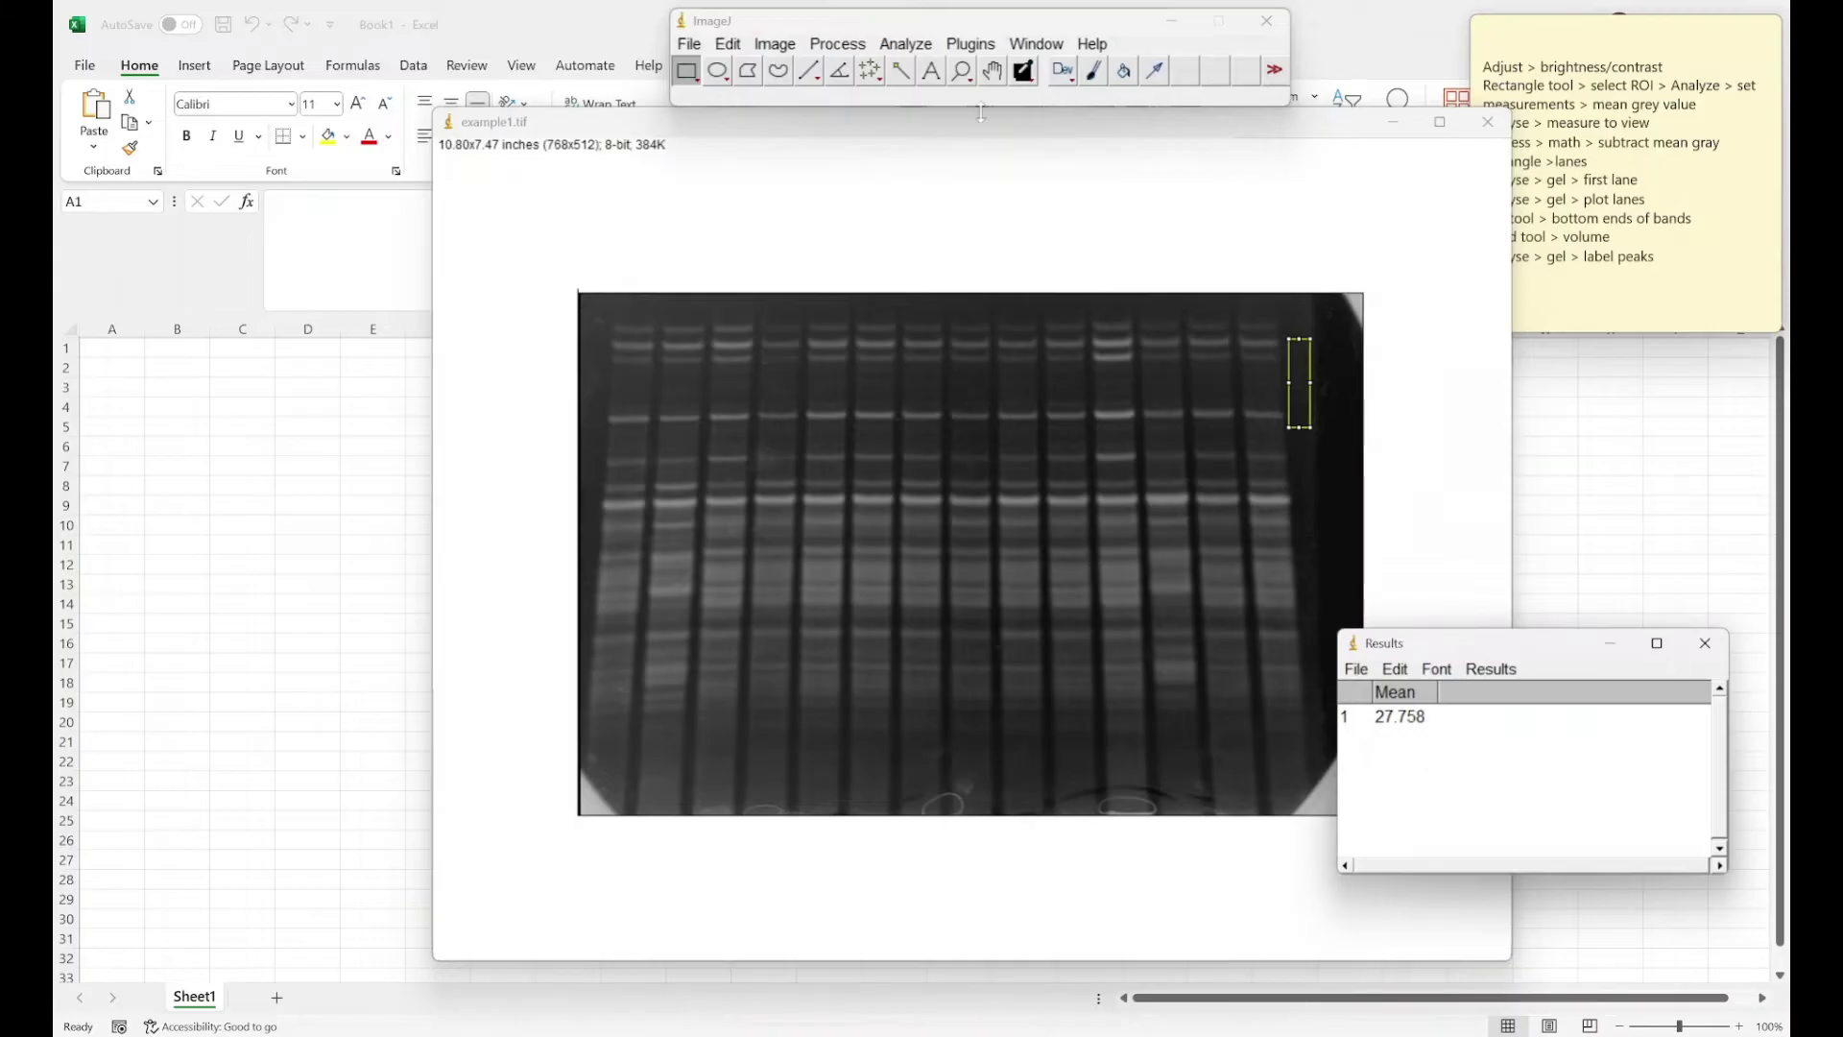
Step: Subtract the mean gray value 27.758 from the selected background area
click(857, 48)
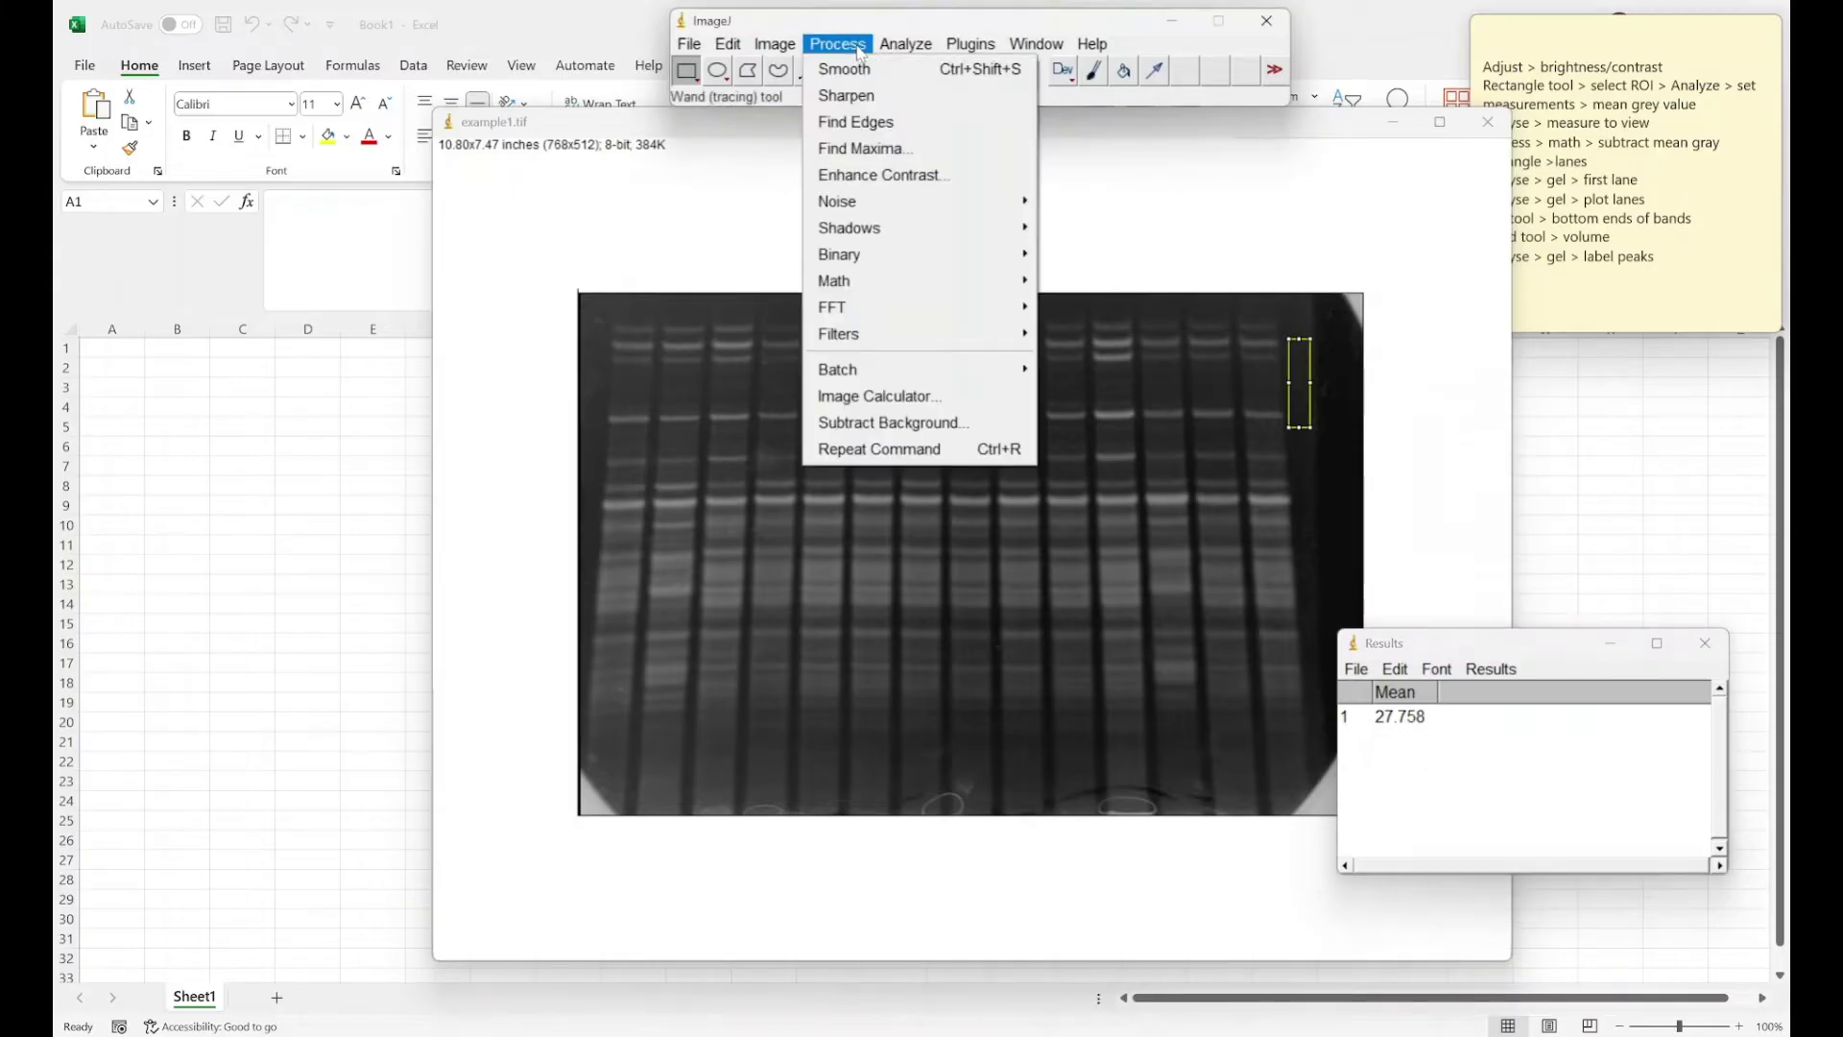
mouse_move(1022, 306)
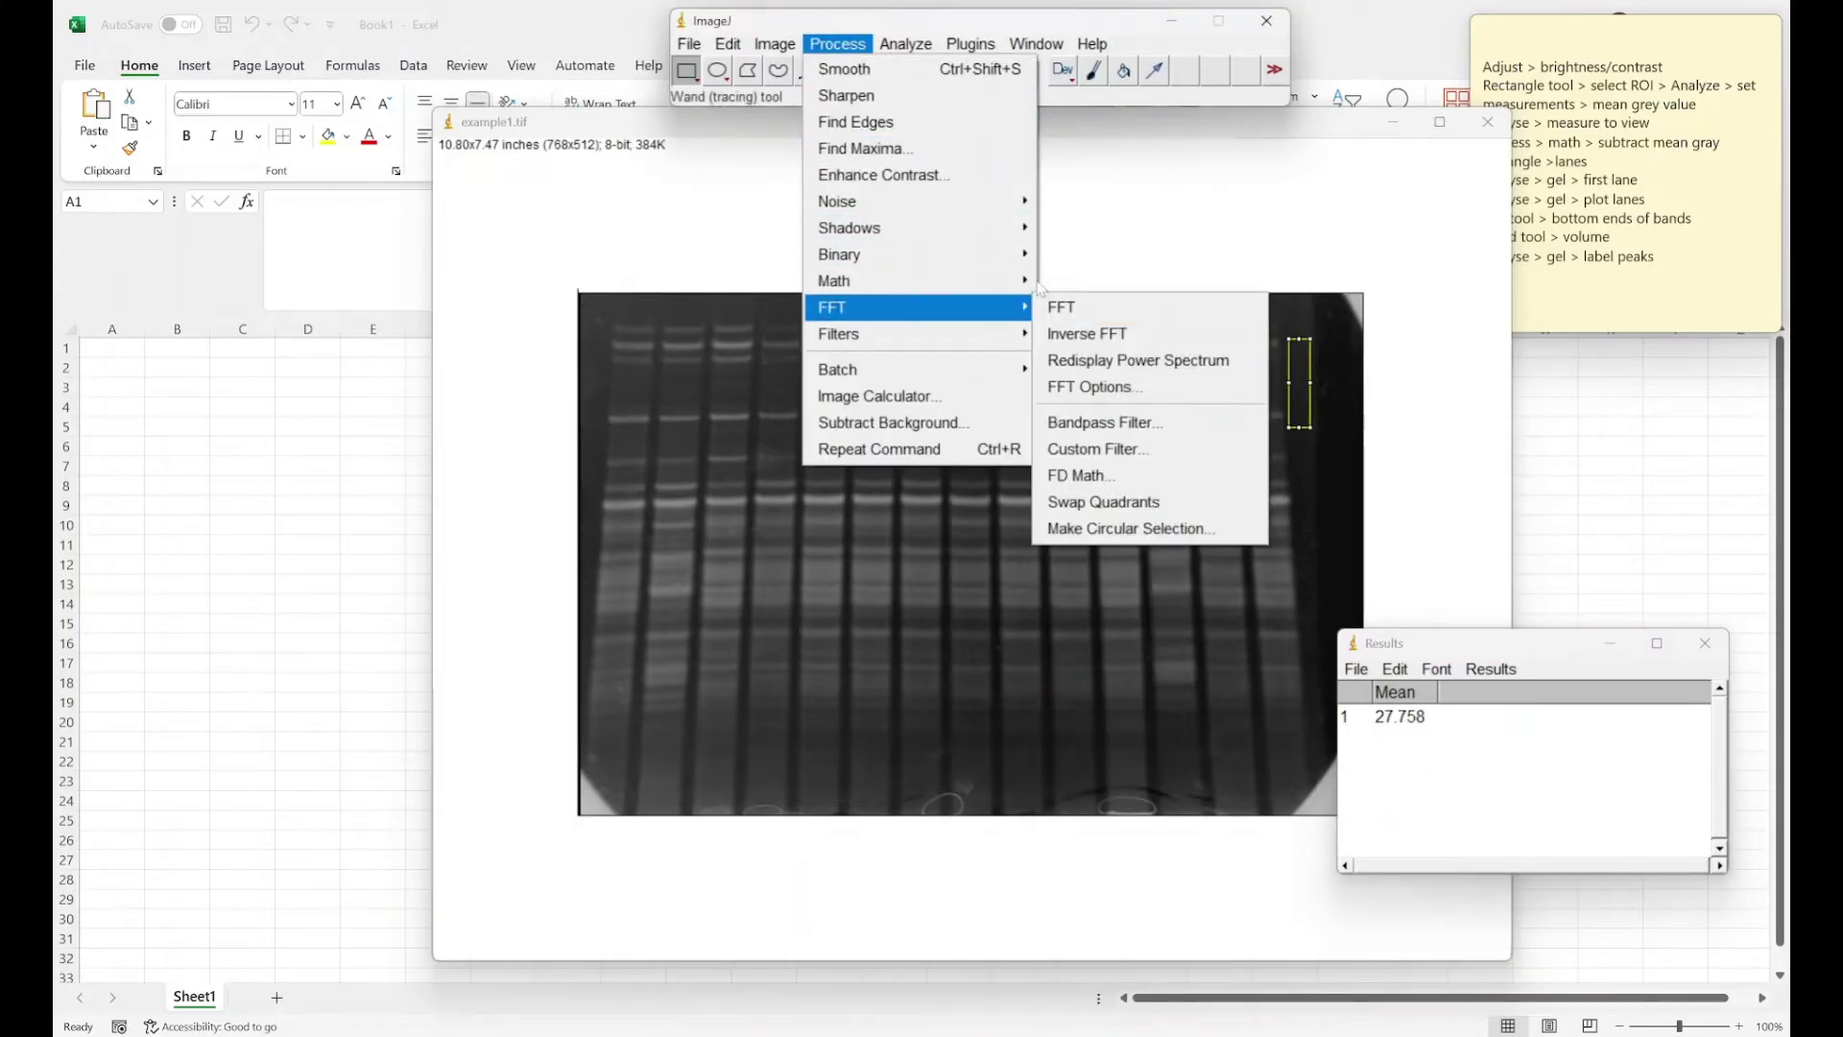
click(1085, 305)
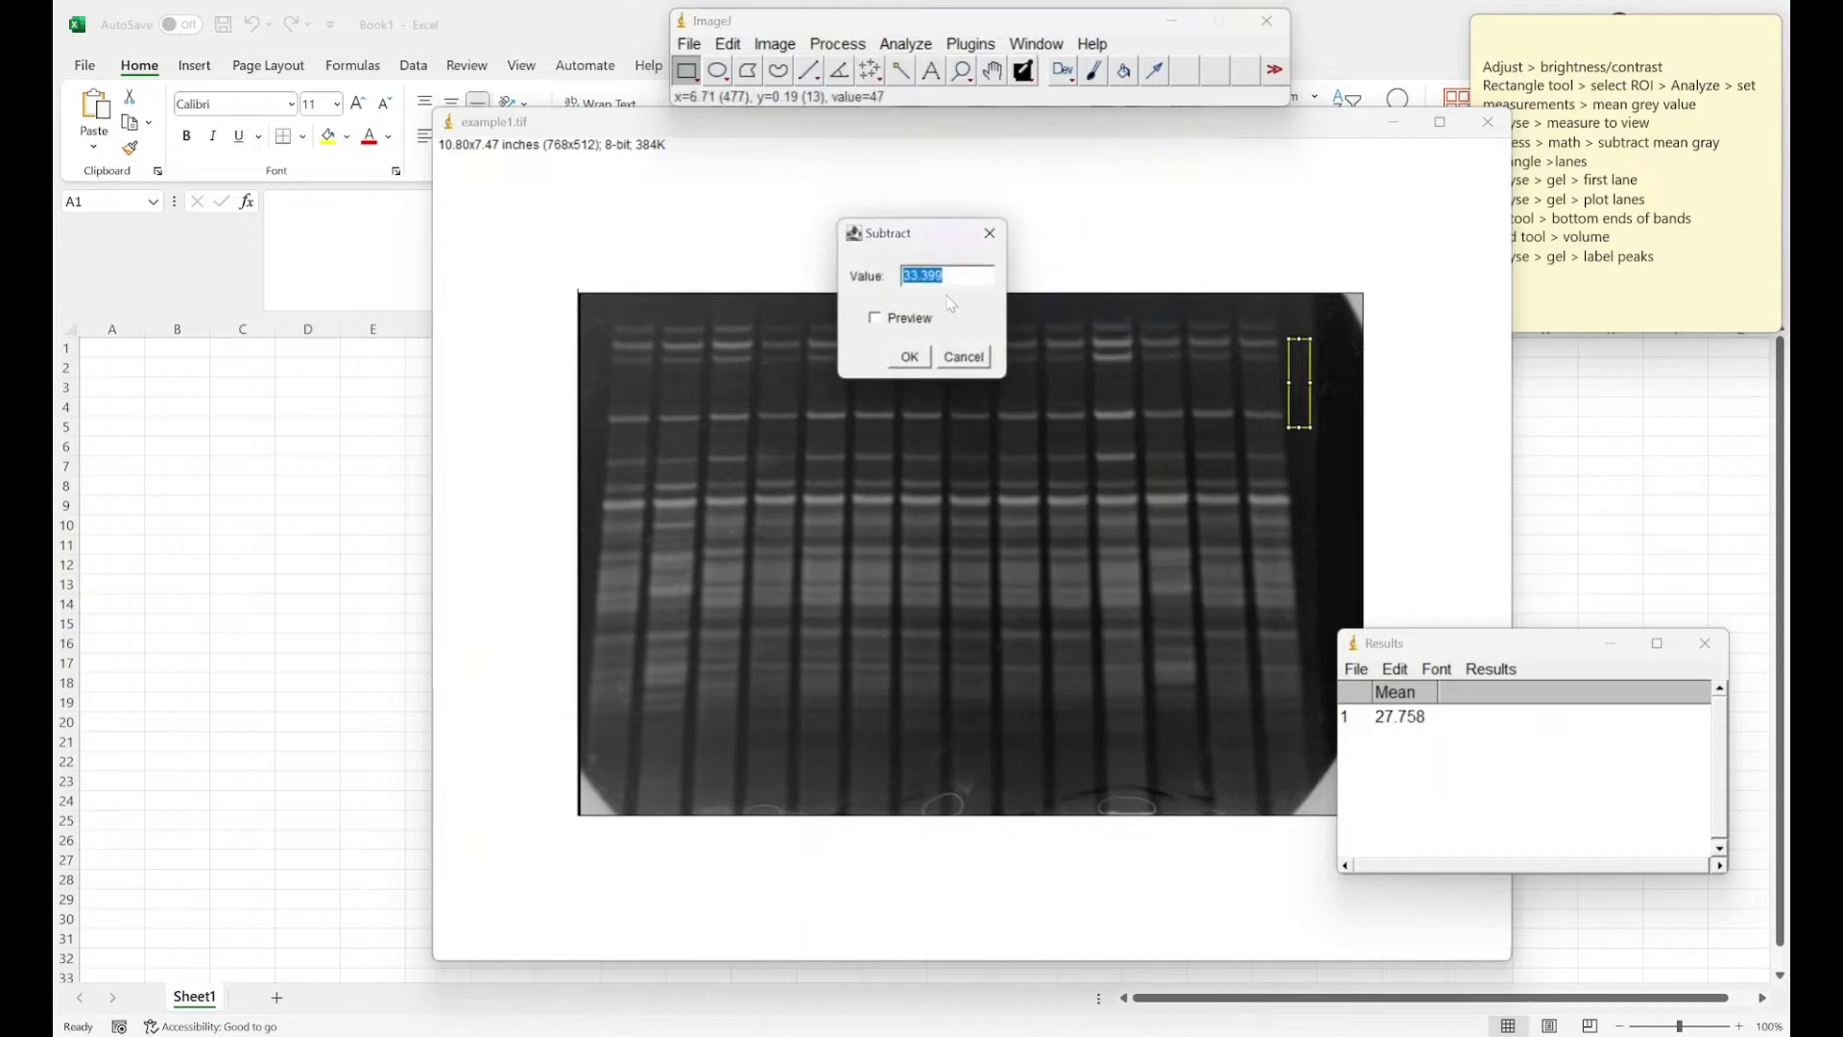
text(27.758)
key(Return)
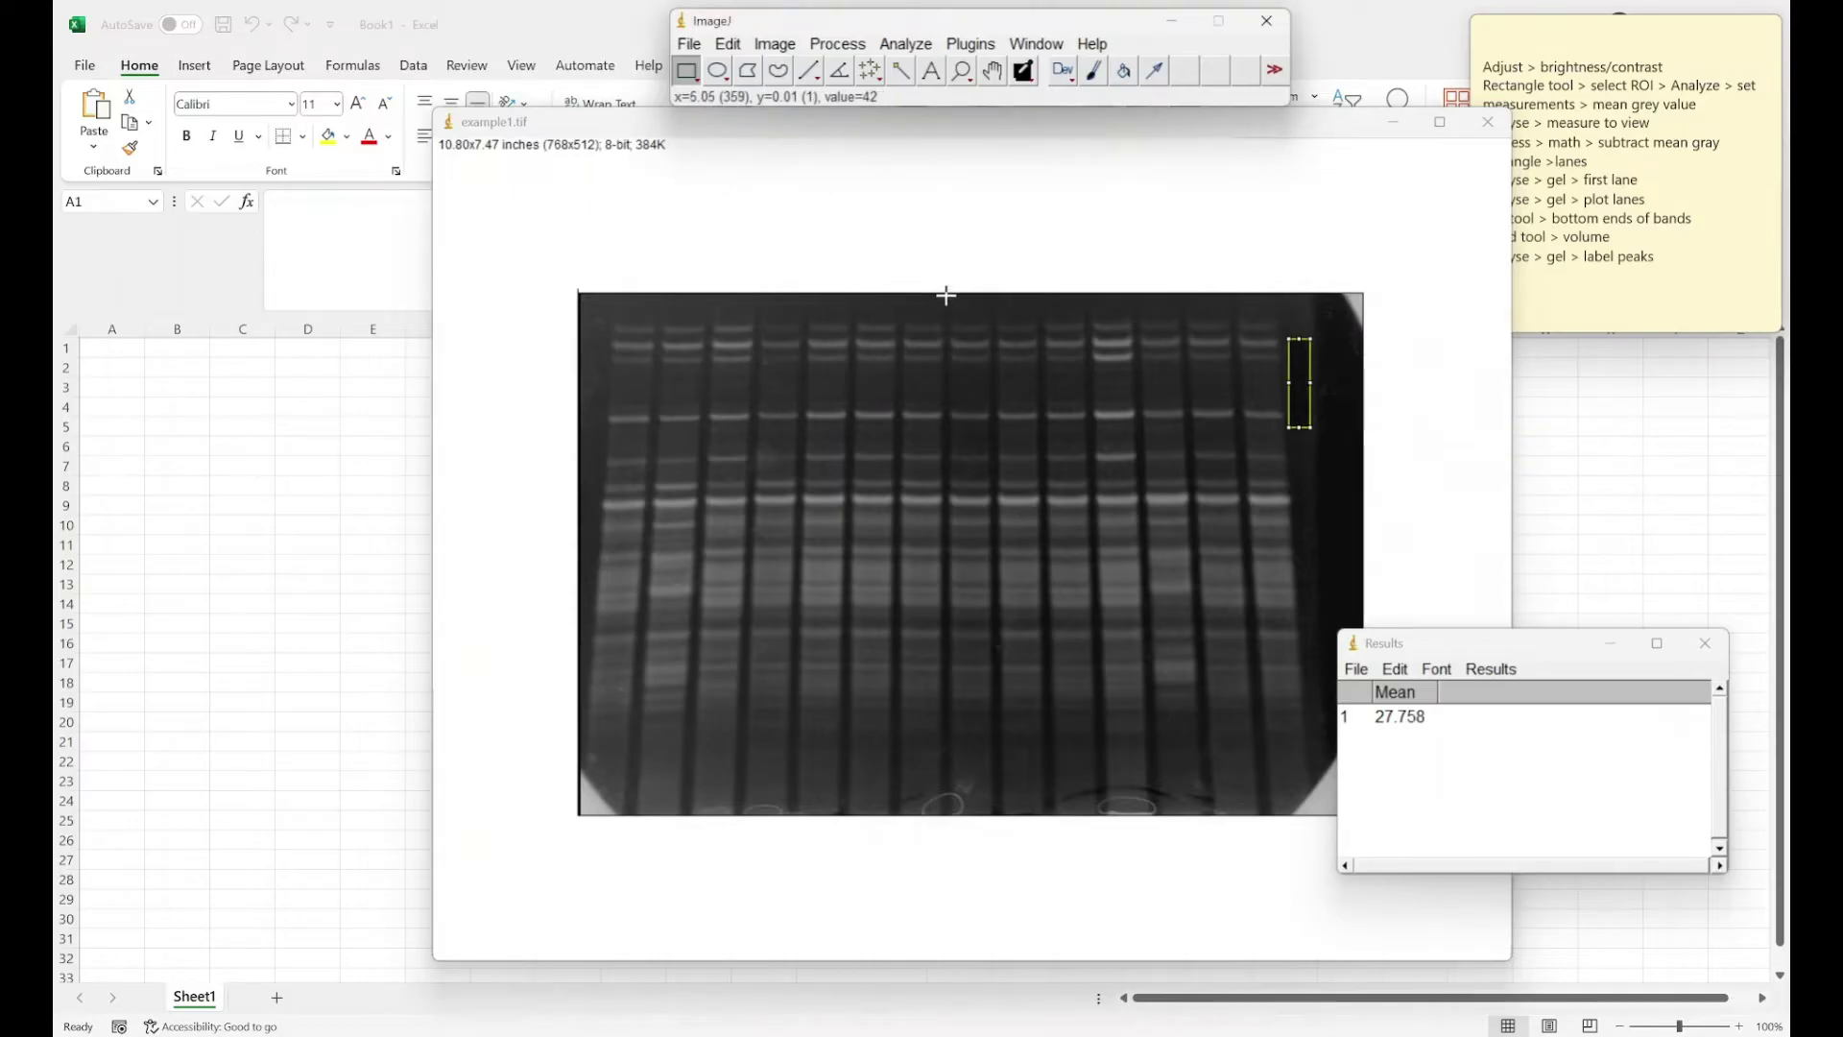
Step: Clear the background selection and subtract the same value, 27.758, from the whole gel image
click(704, 45)
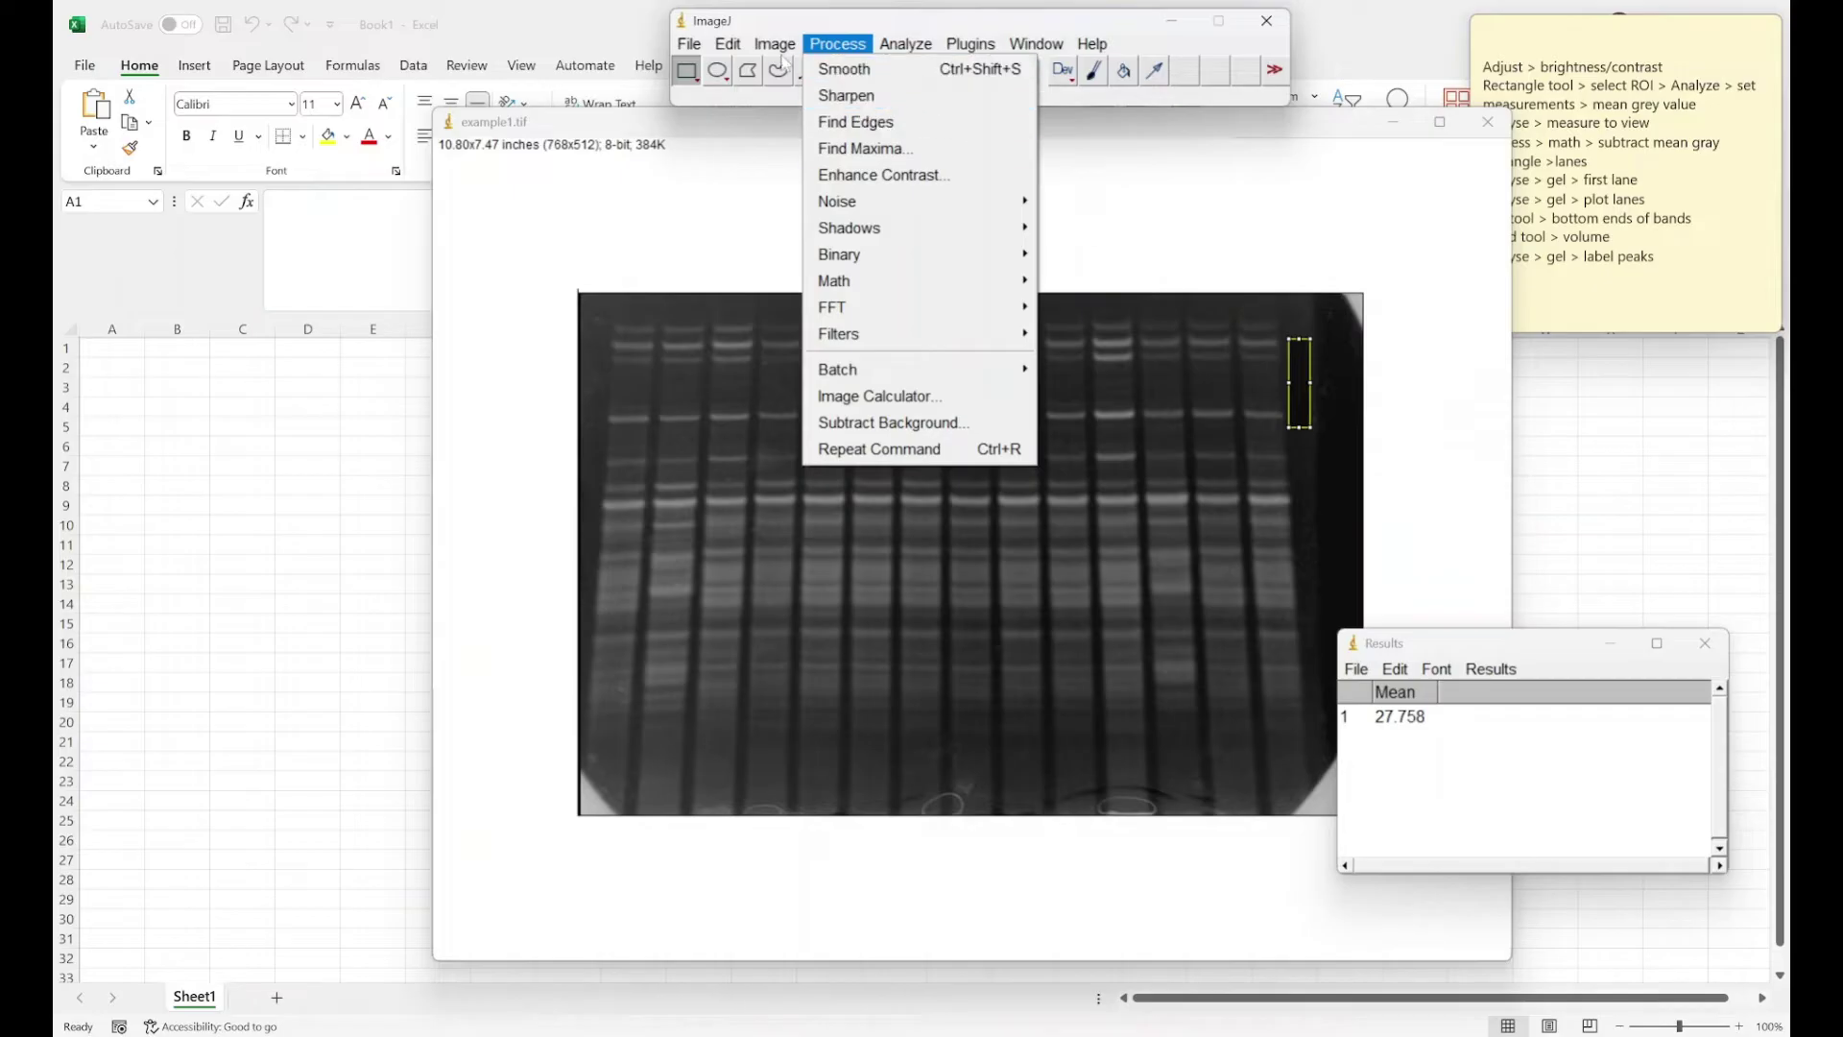
mouse_move(730, 50)
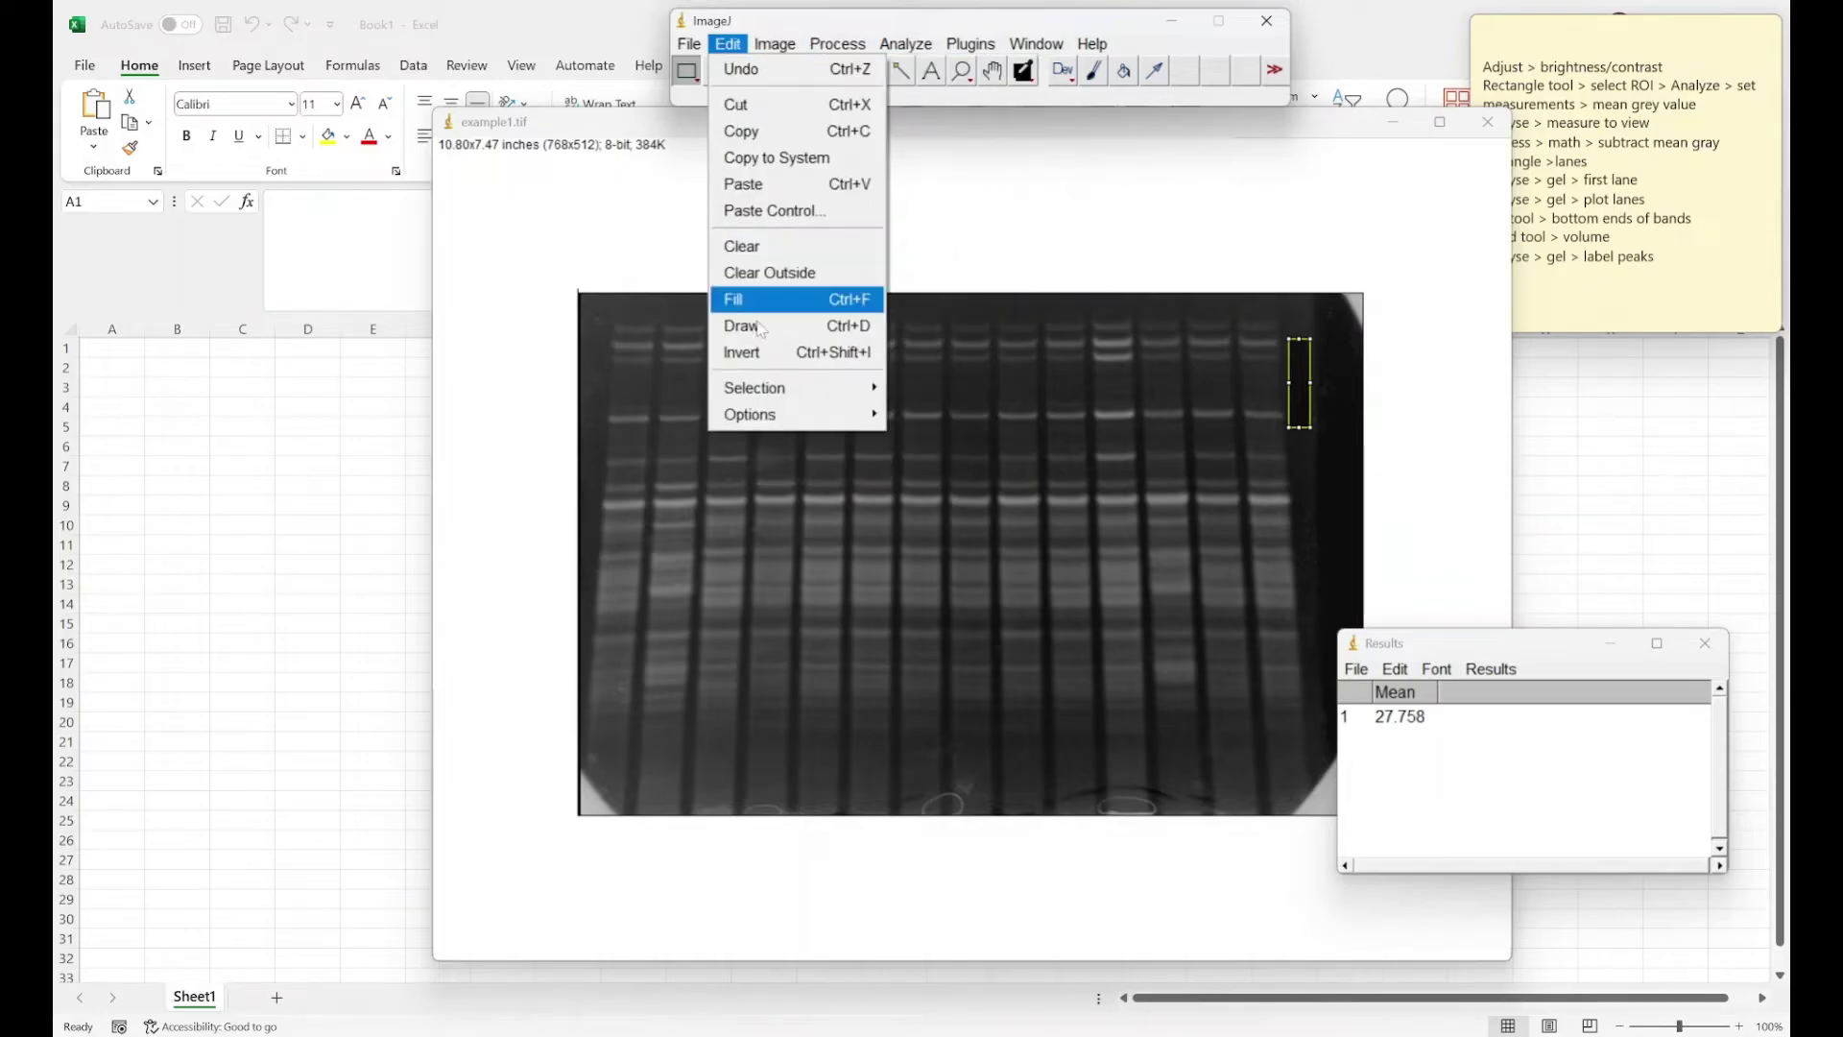
mouse_move(816, 394)
click(936, 413)
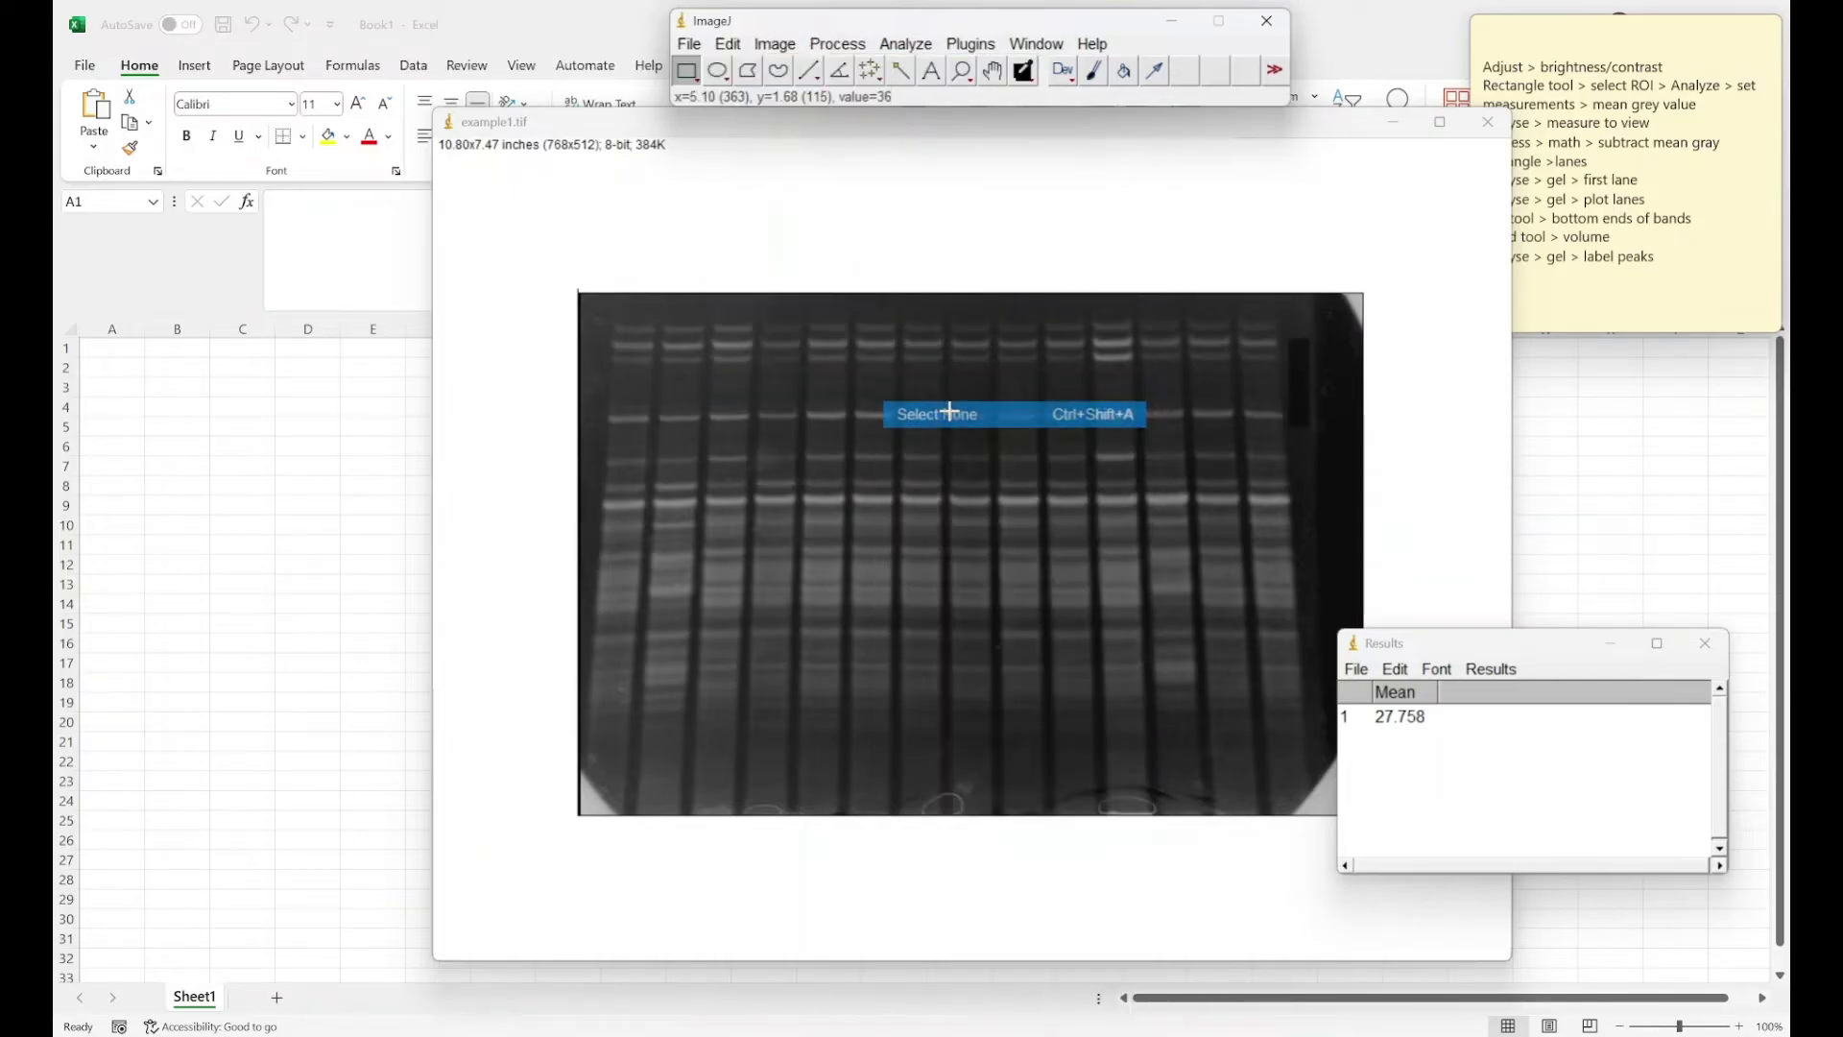
click(831, 45)
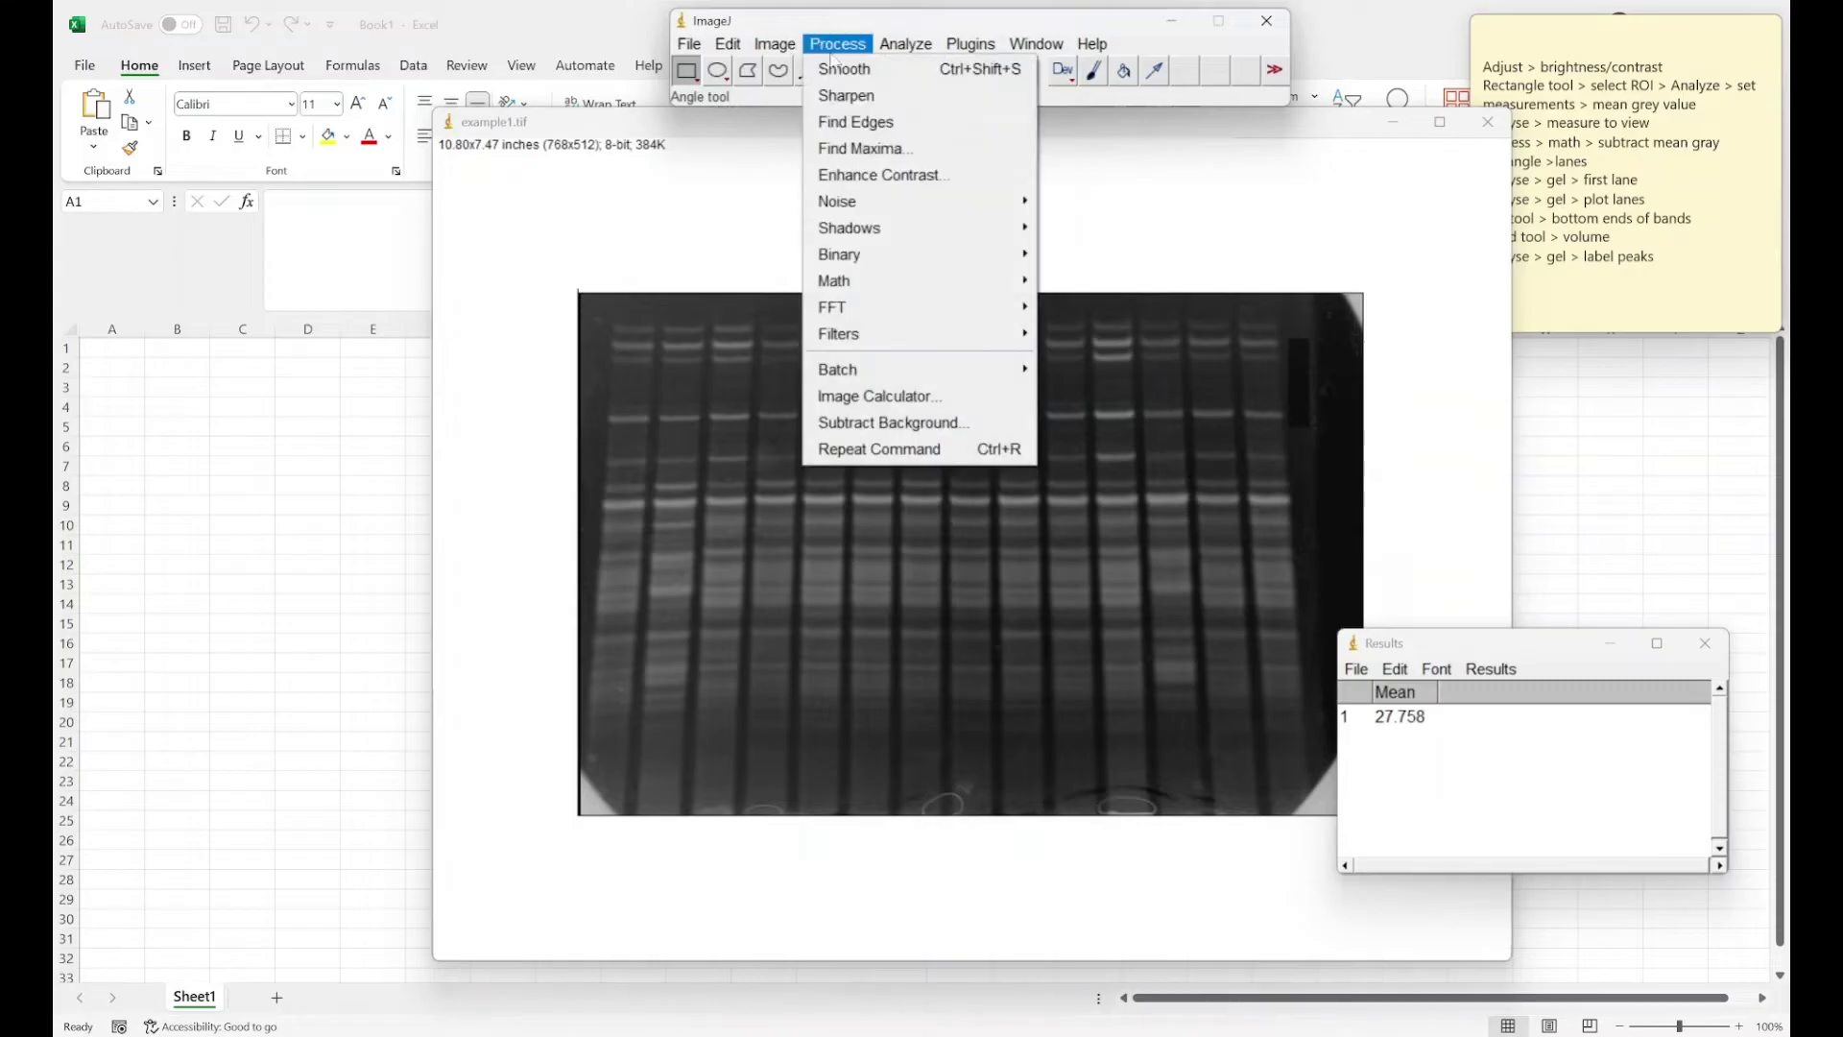
mouse_move(911, 293)
click(1081, 307)
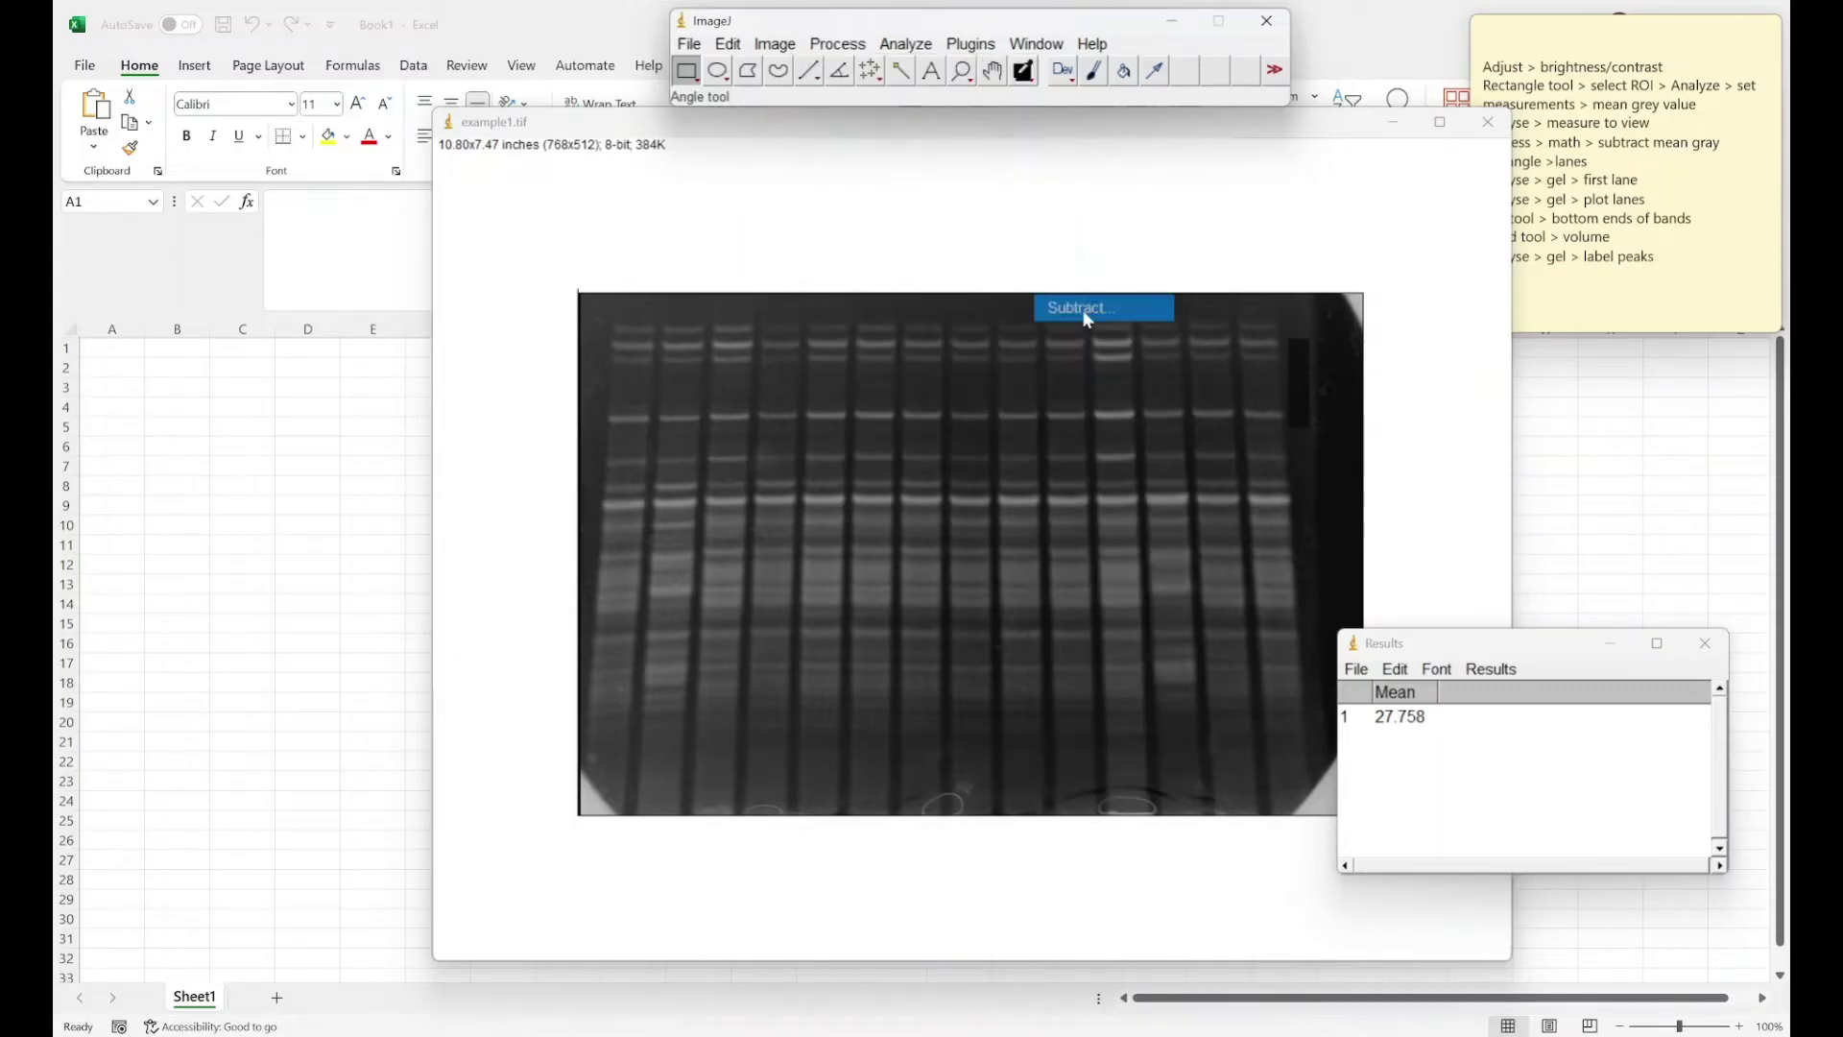
click(910, 357)
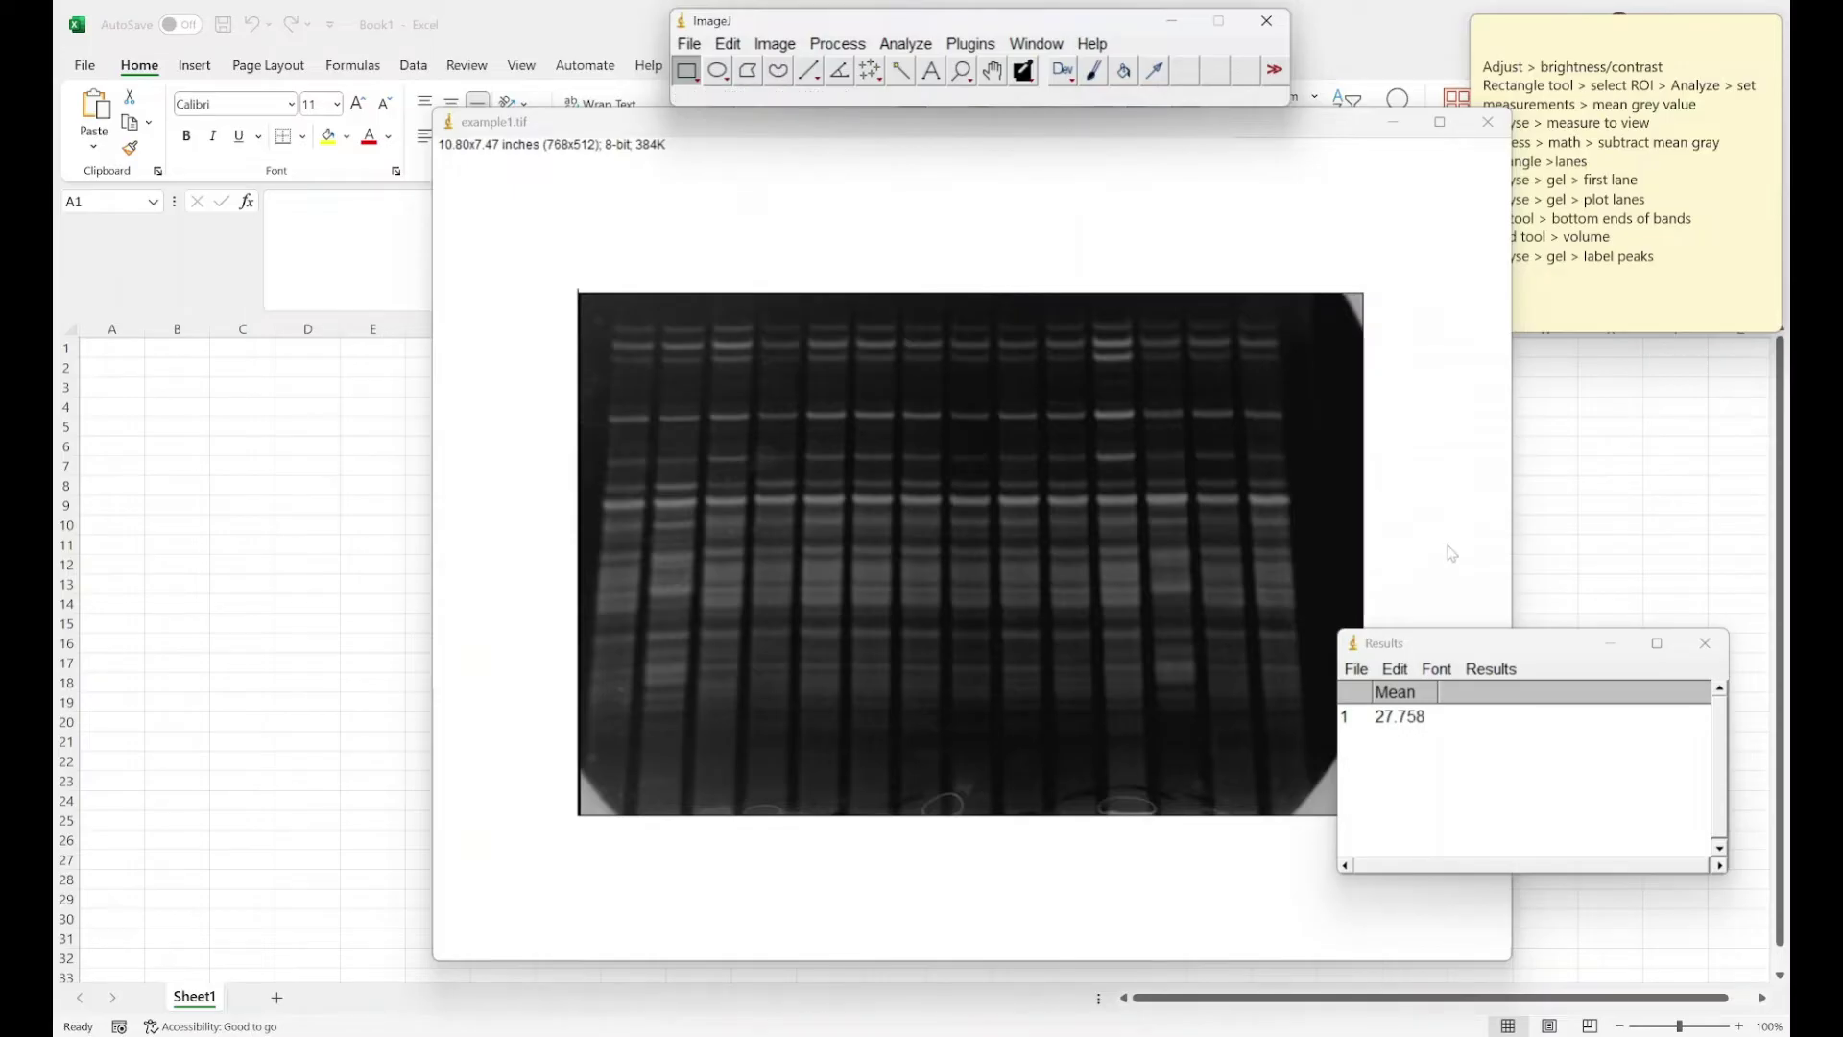
drag(1460, 646, 1497, 442)
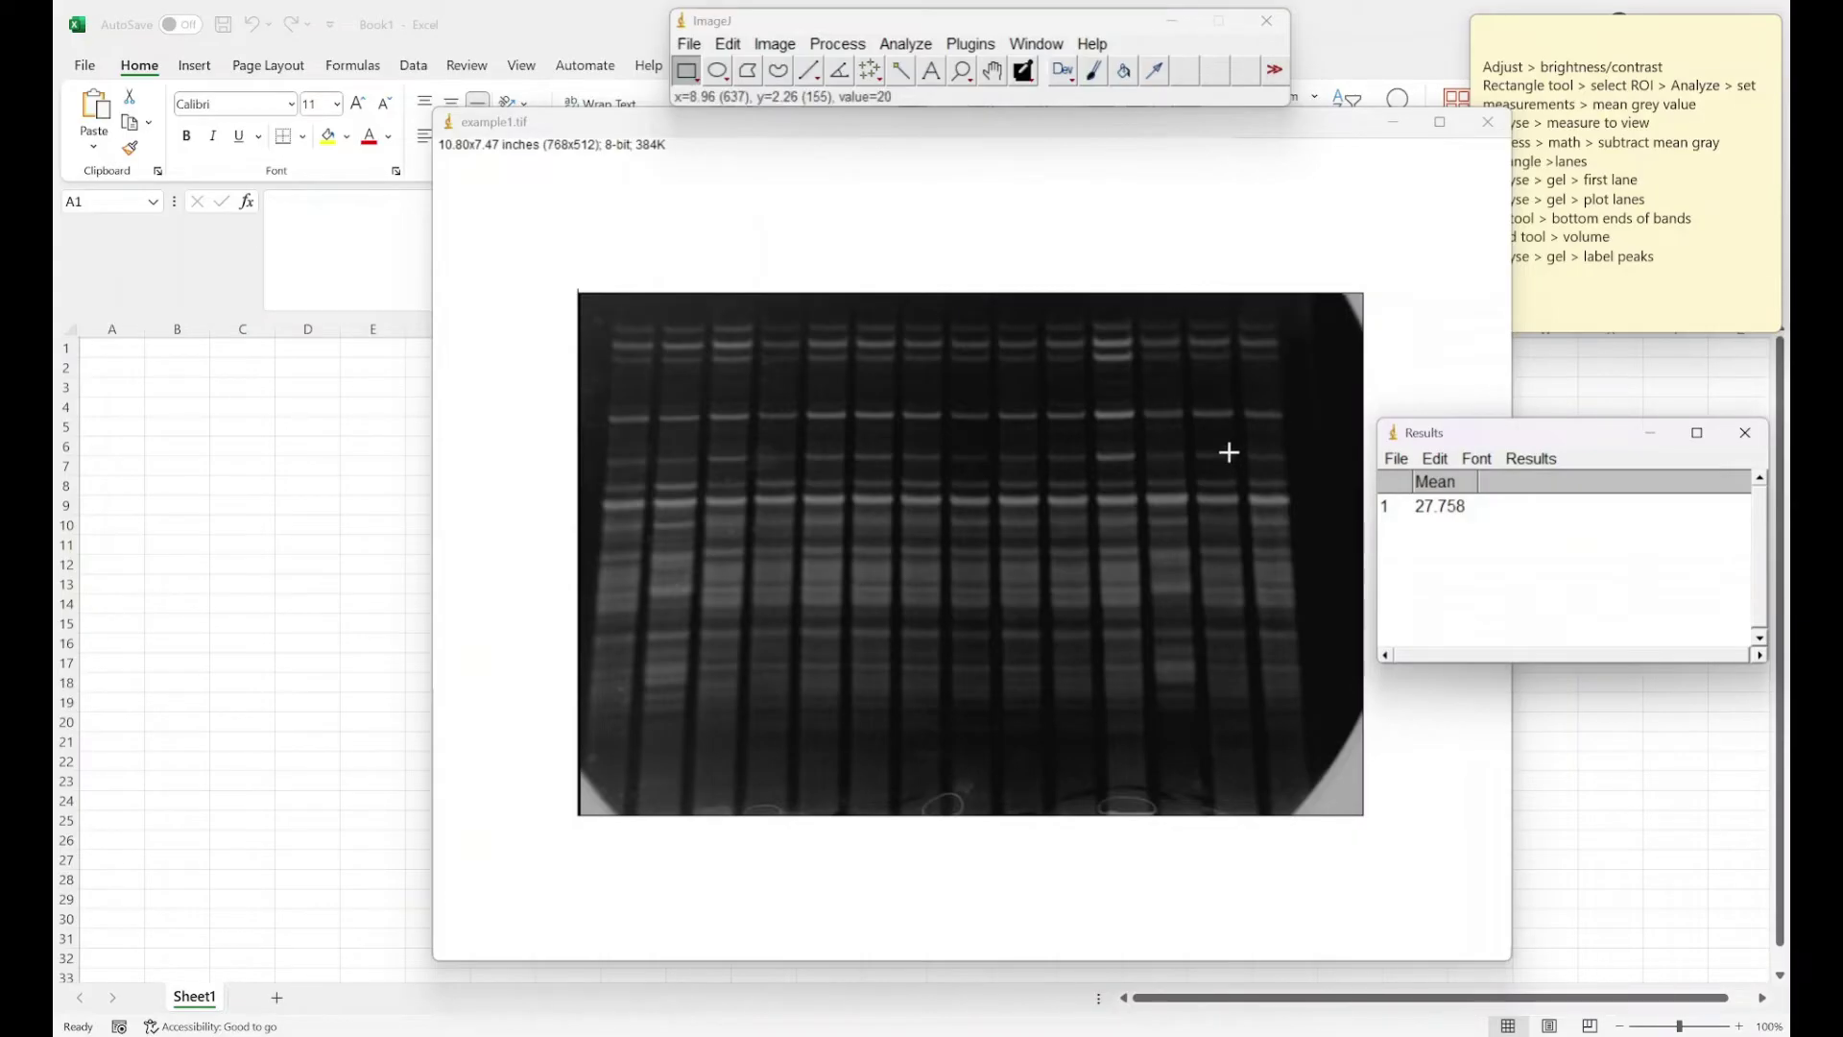
click(1588, 161)
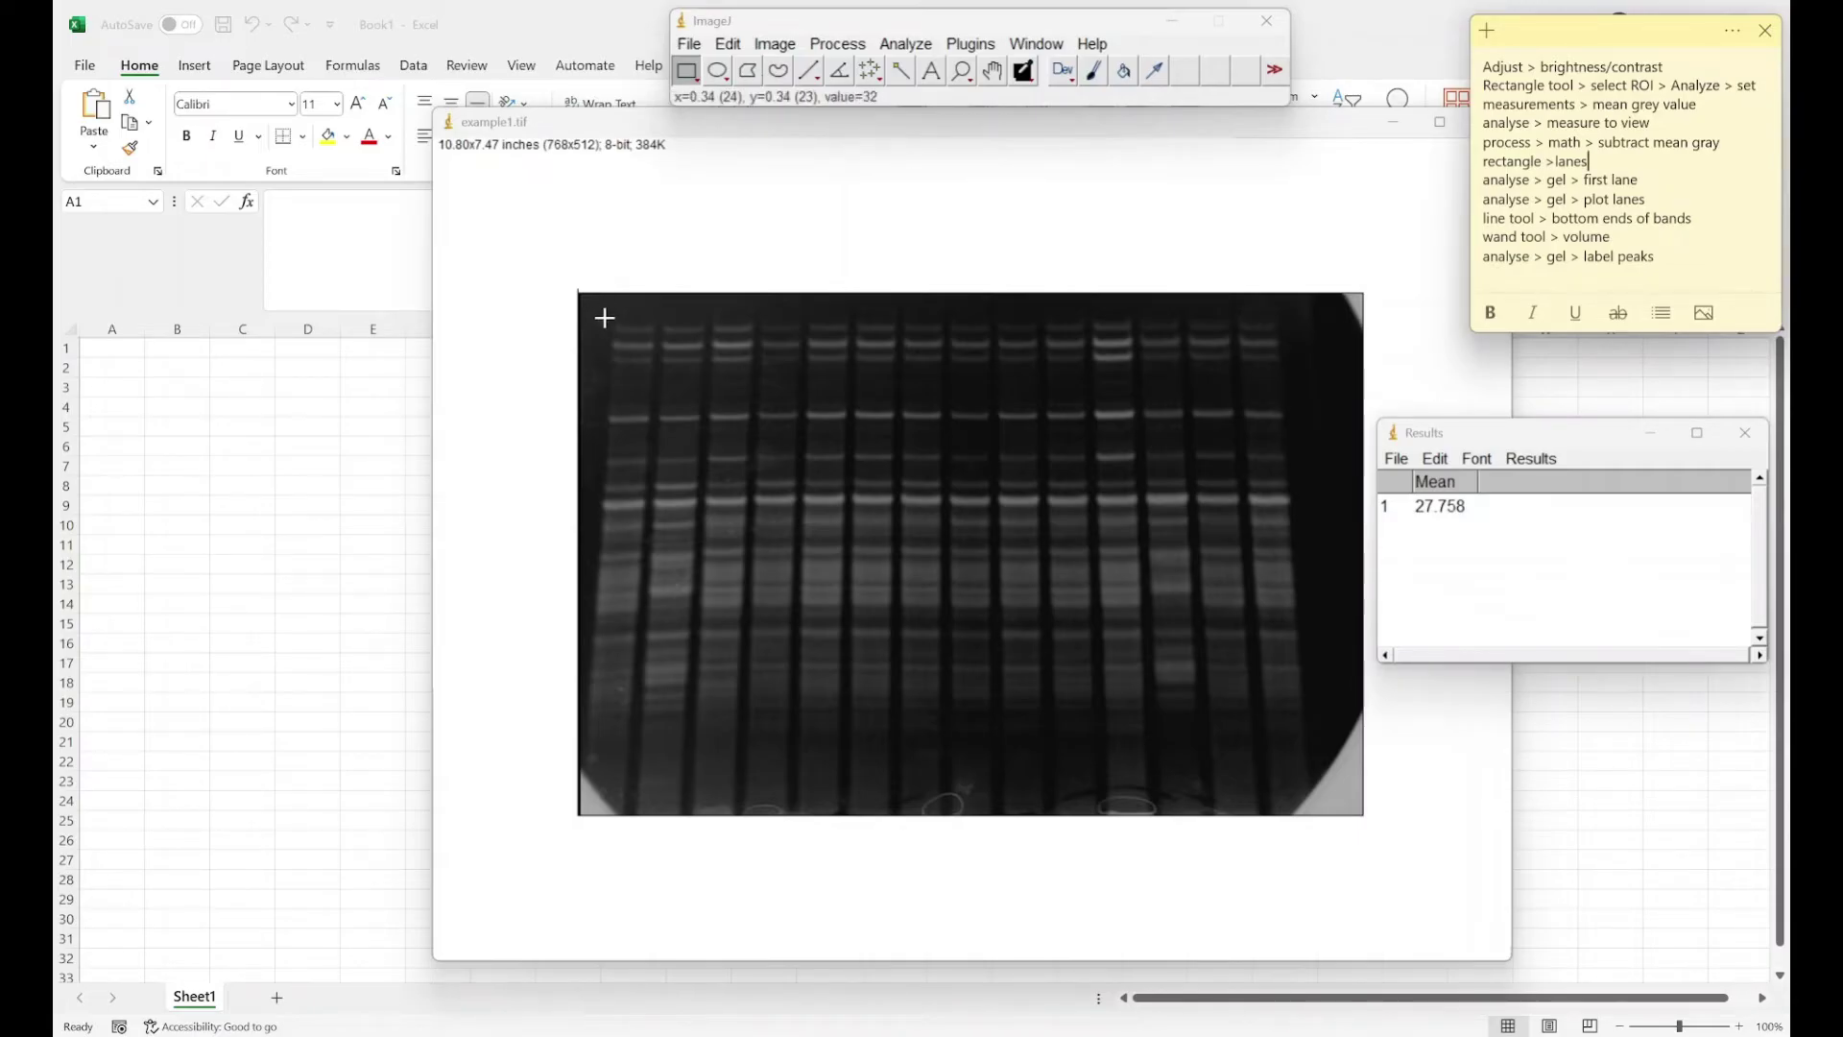
drag(604, 318, 641, 710)
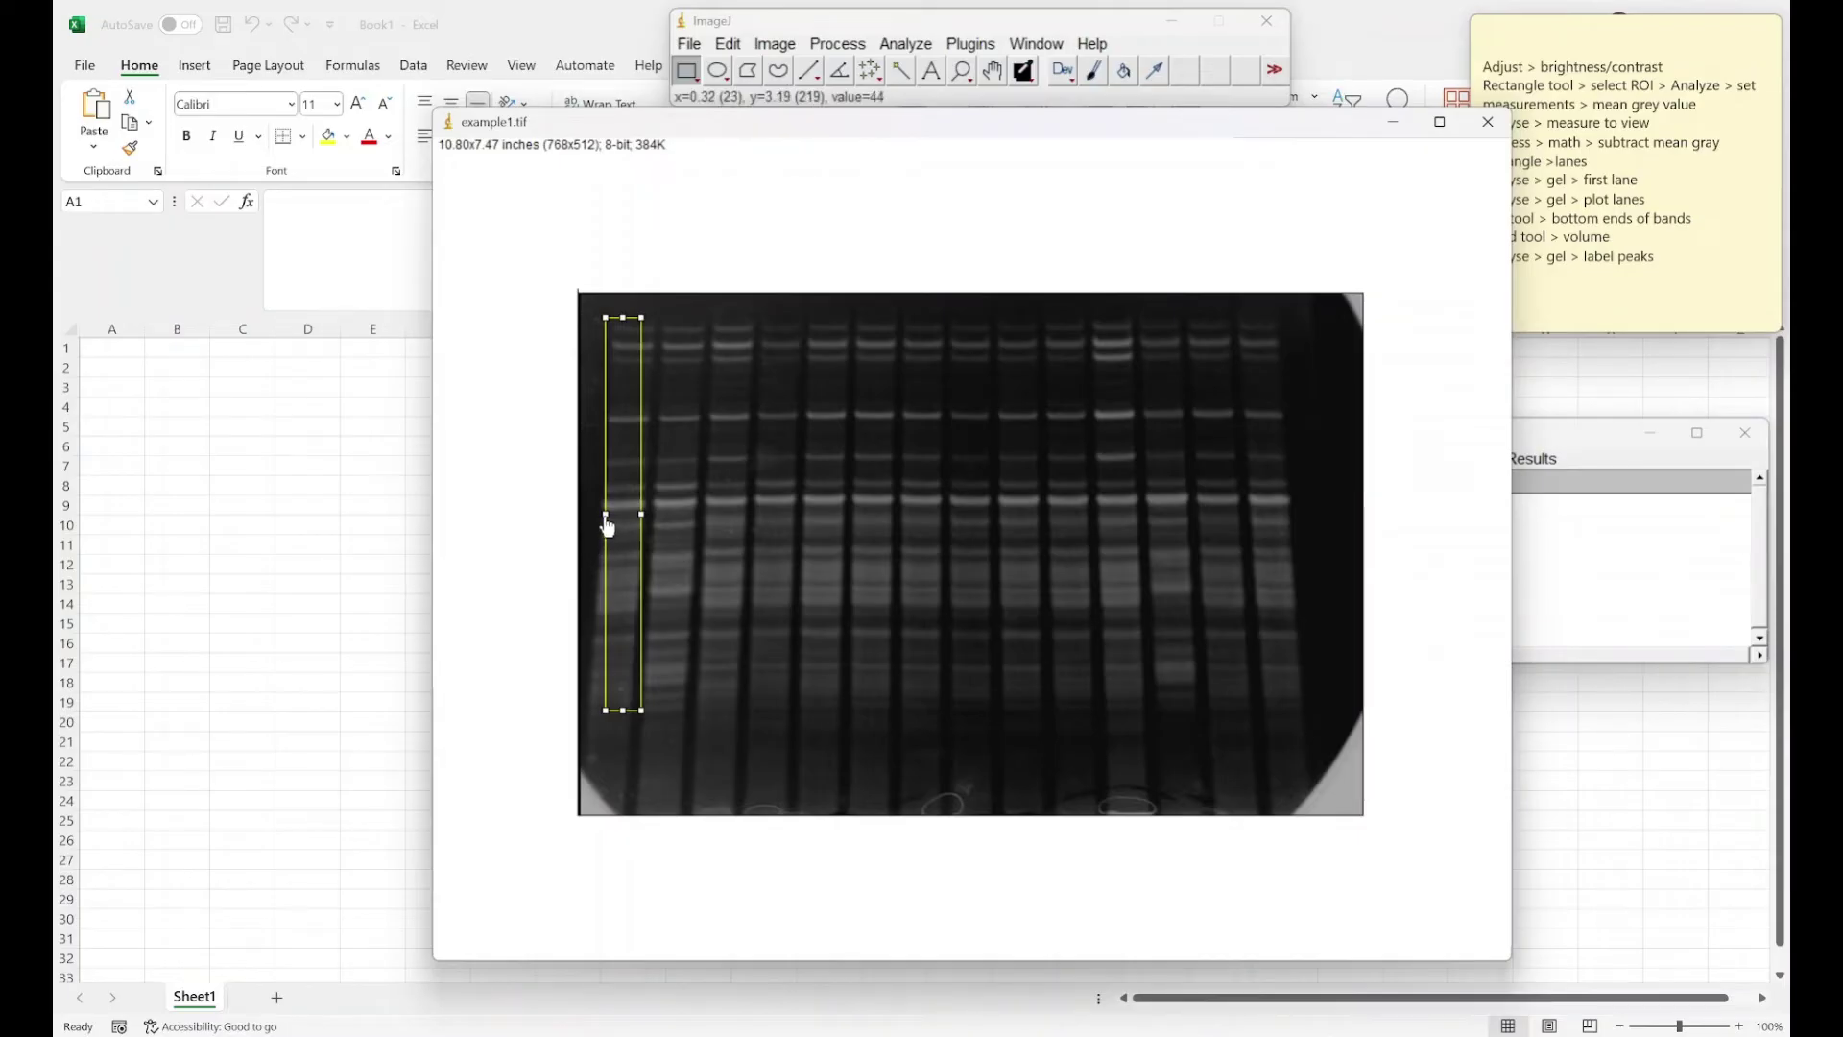
drag(606, 526, 625, 523)
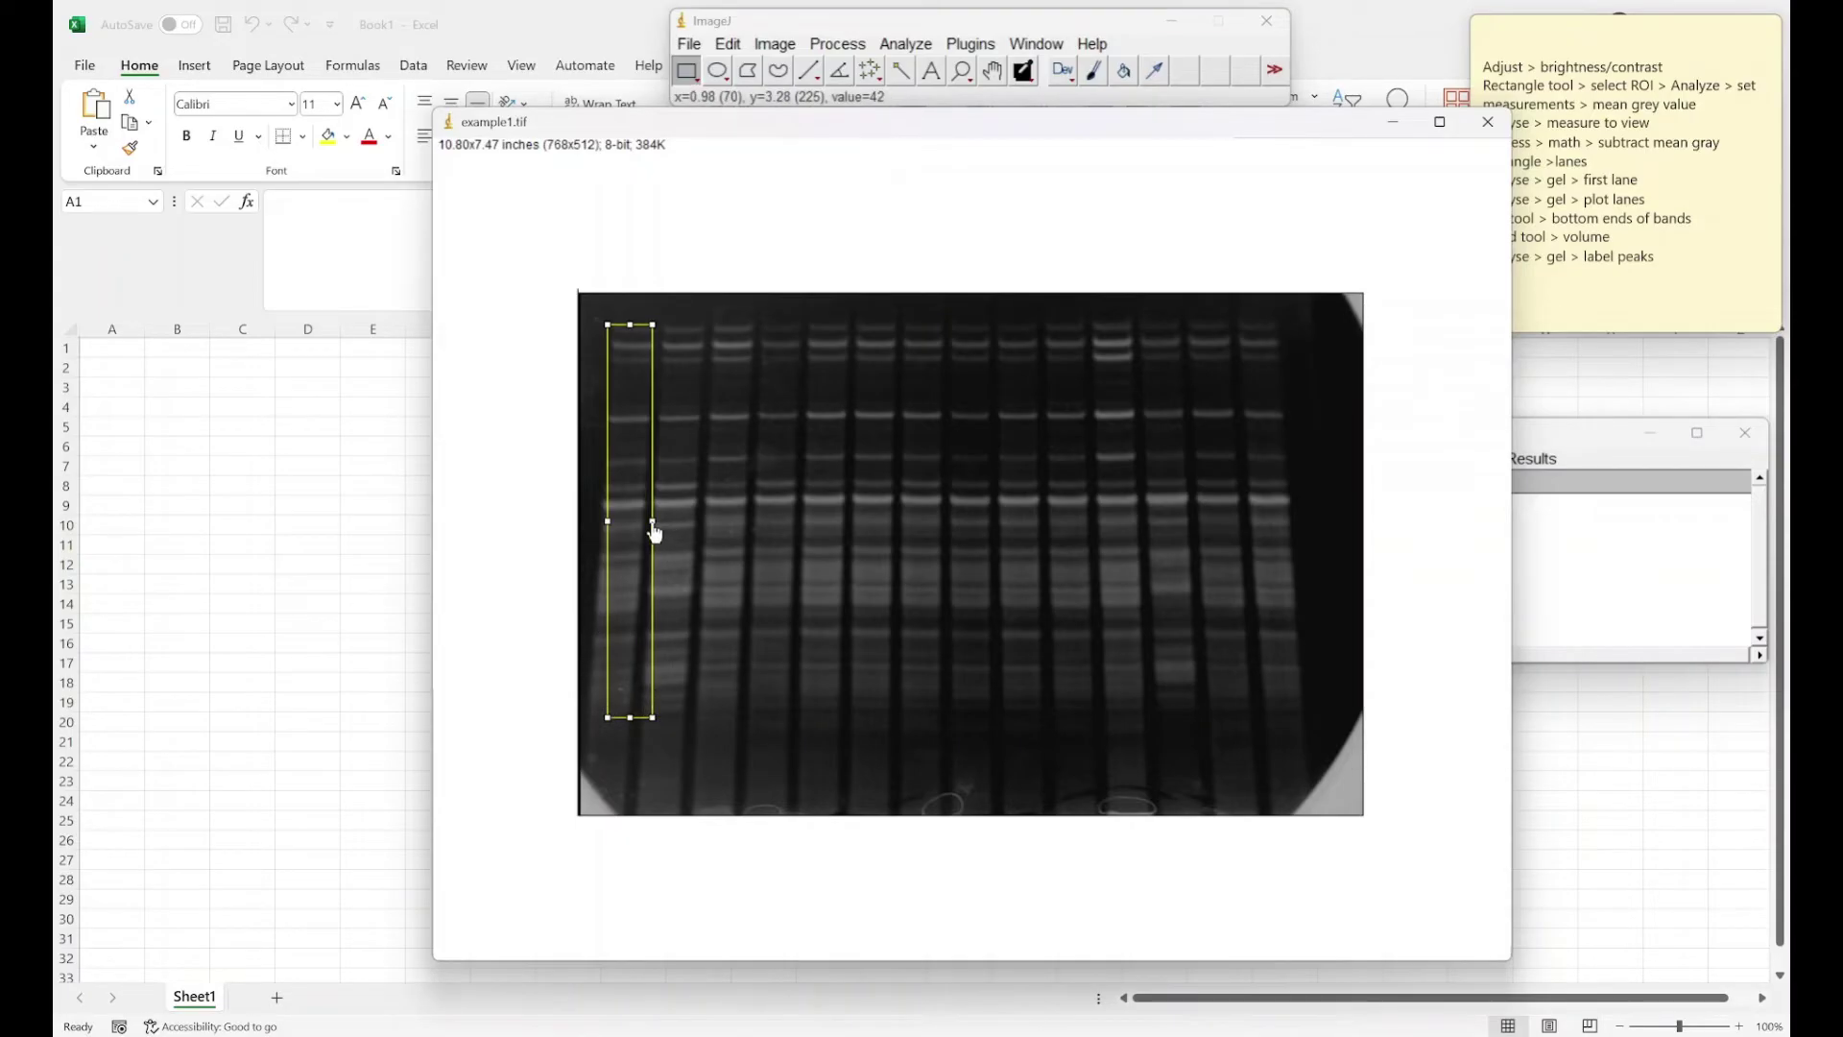
drag(652, 526, 649, 526)
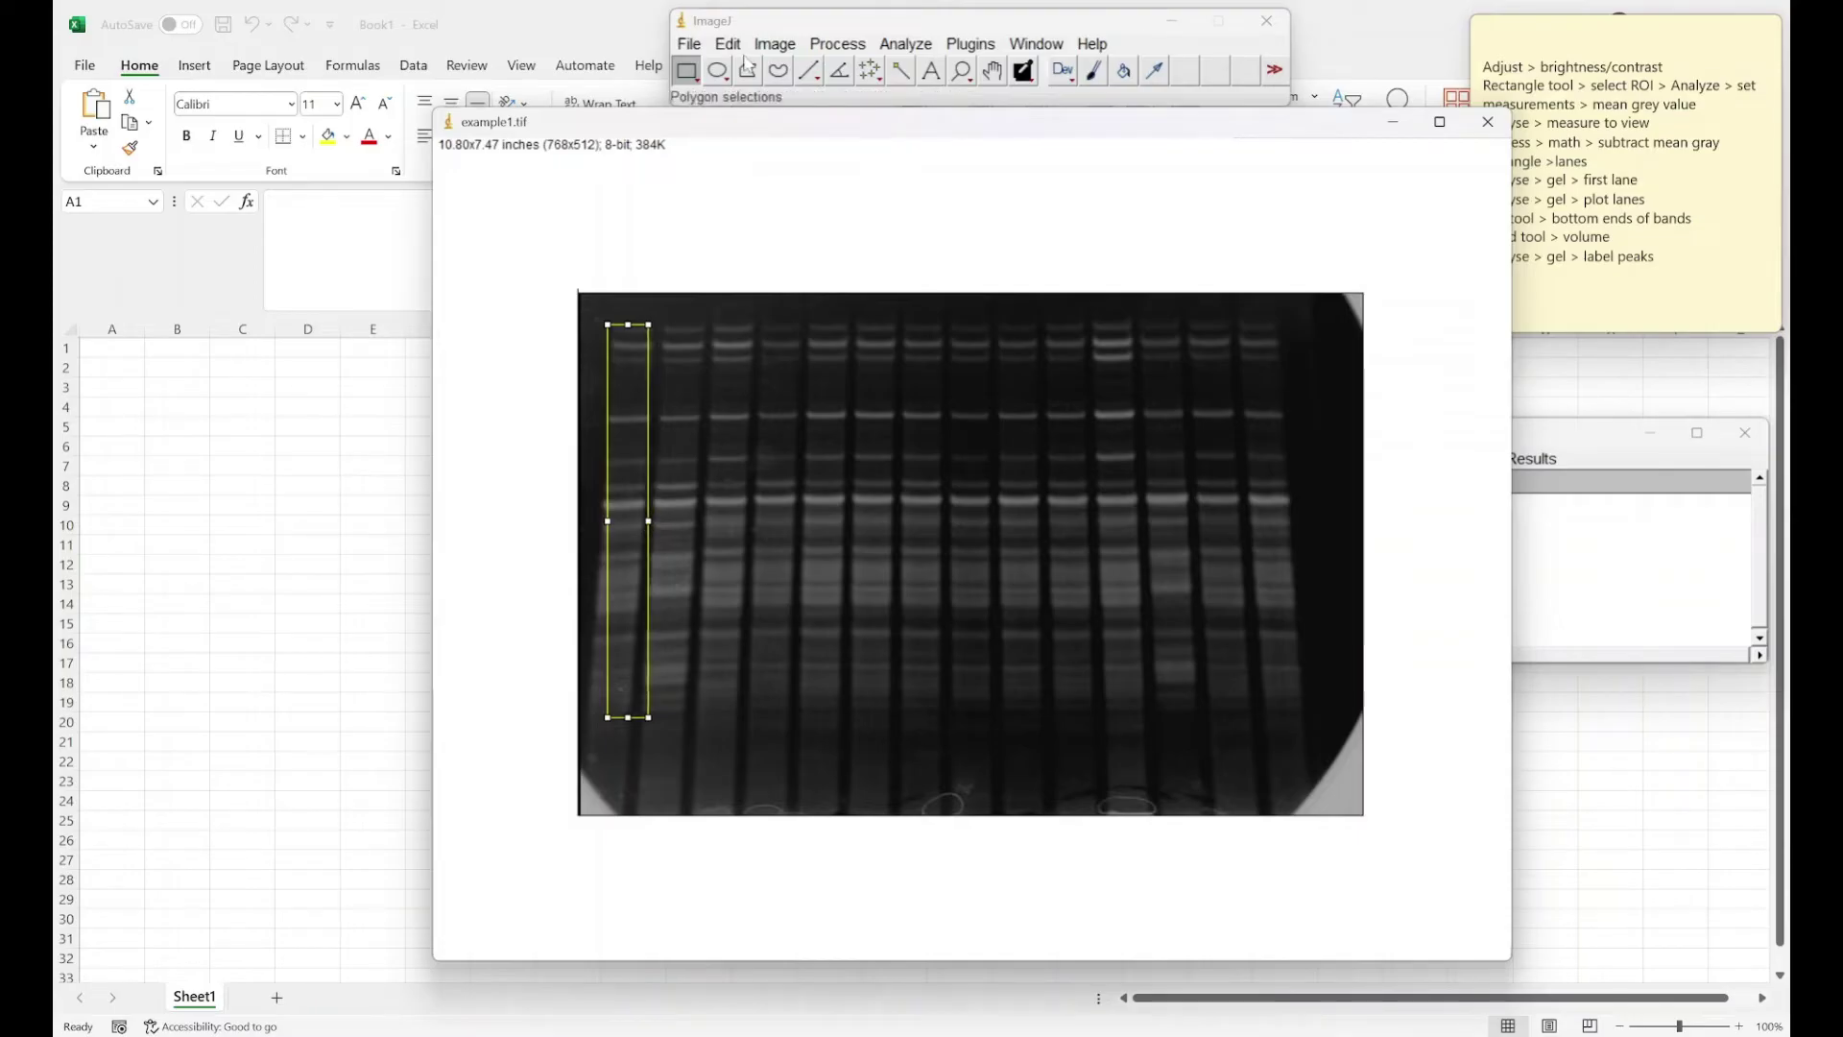
click(772, 44)
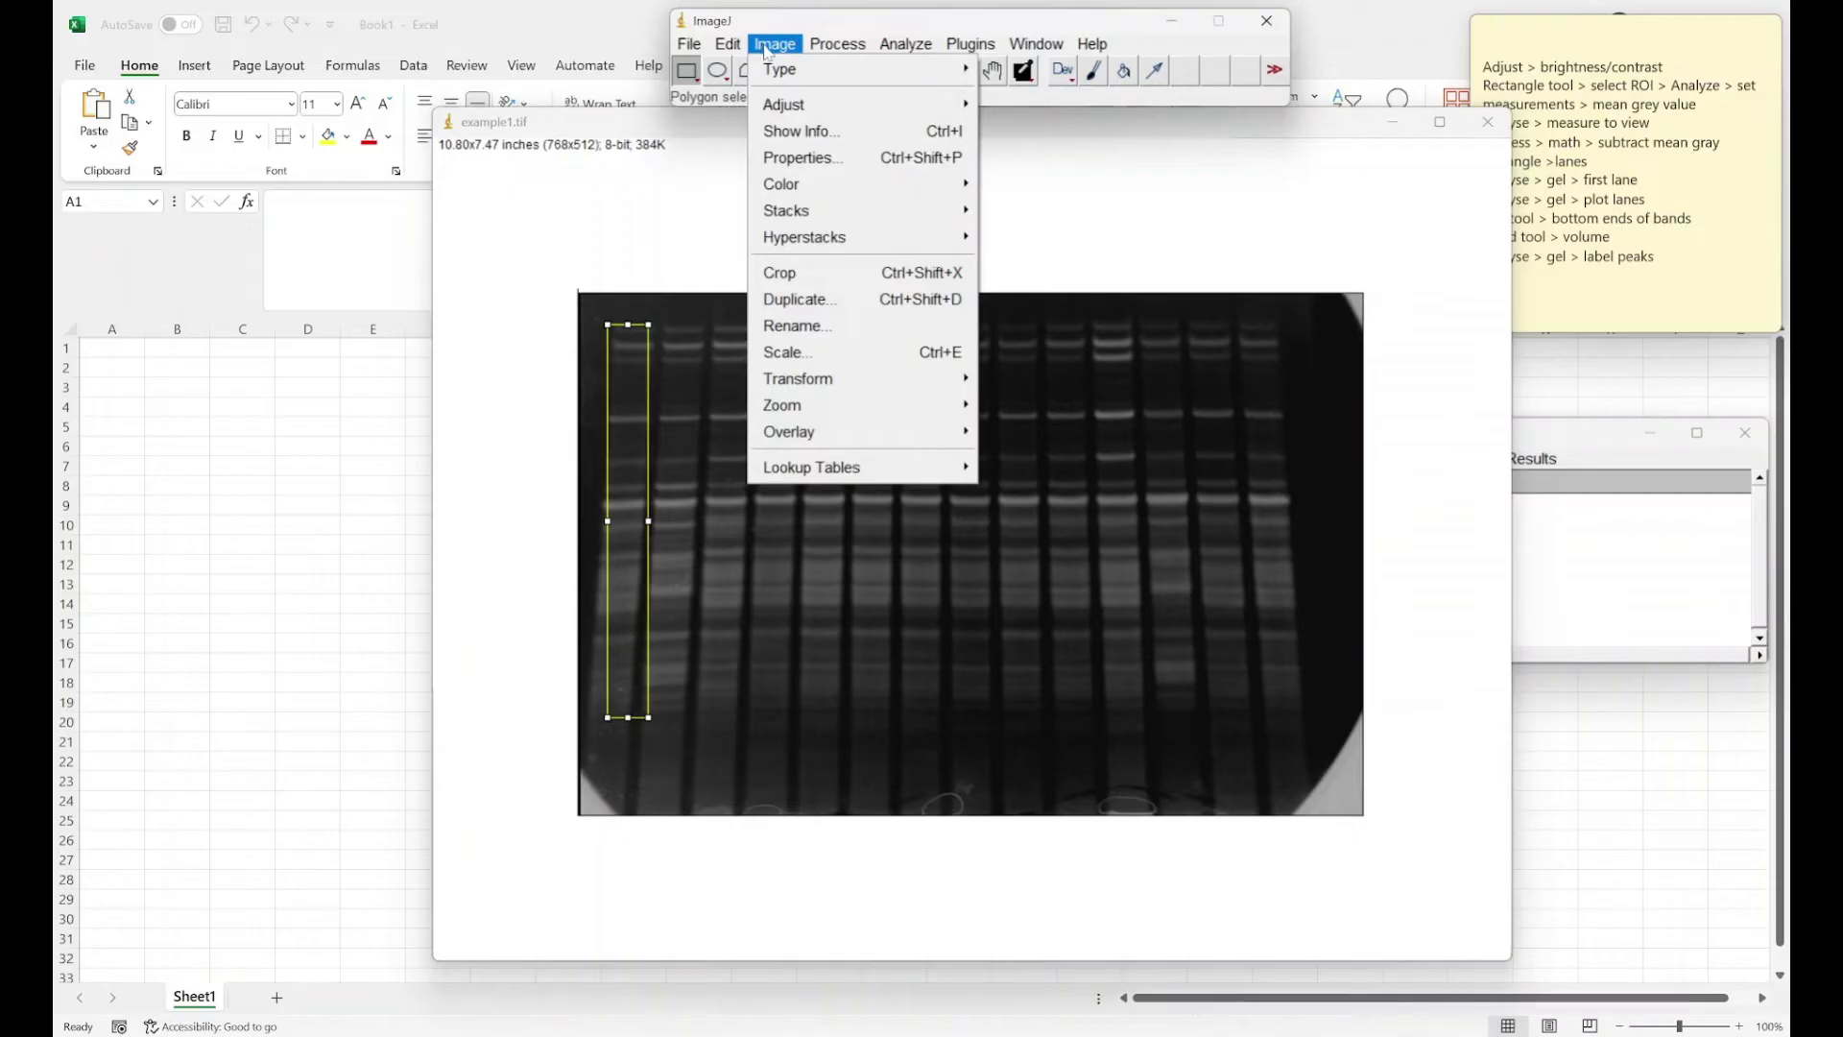
mouse_move(732, 45)
mouse_move(827, 386)
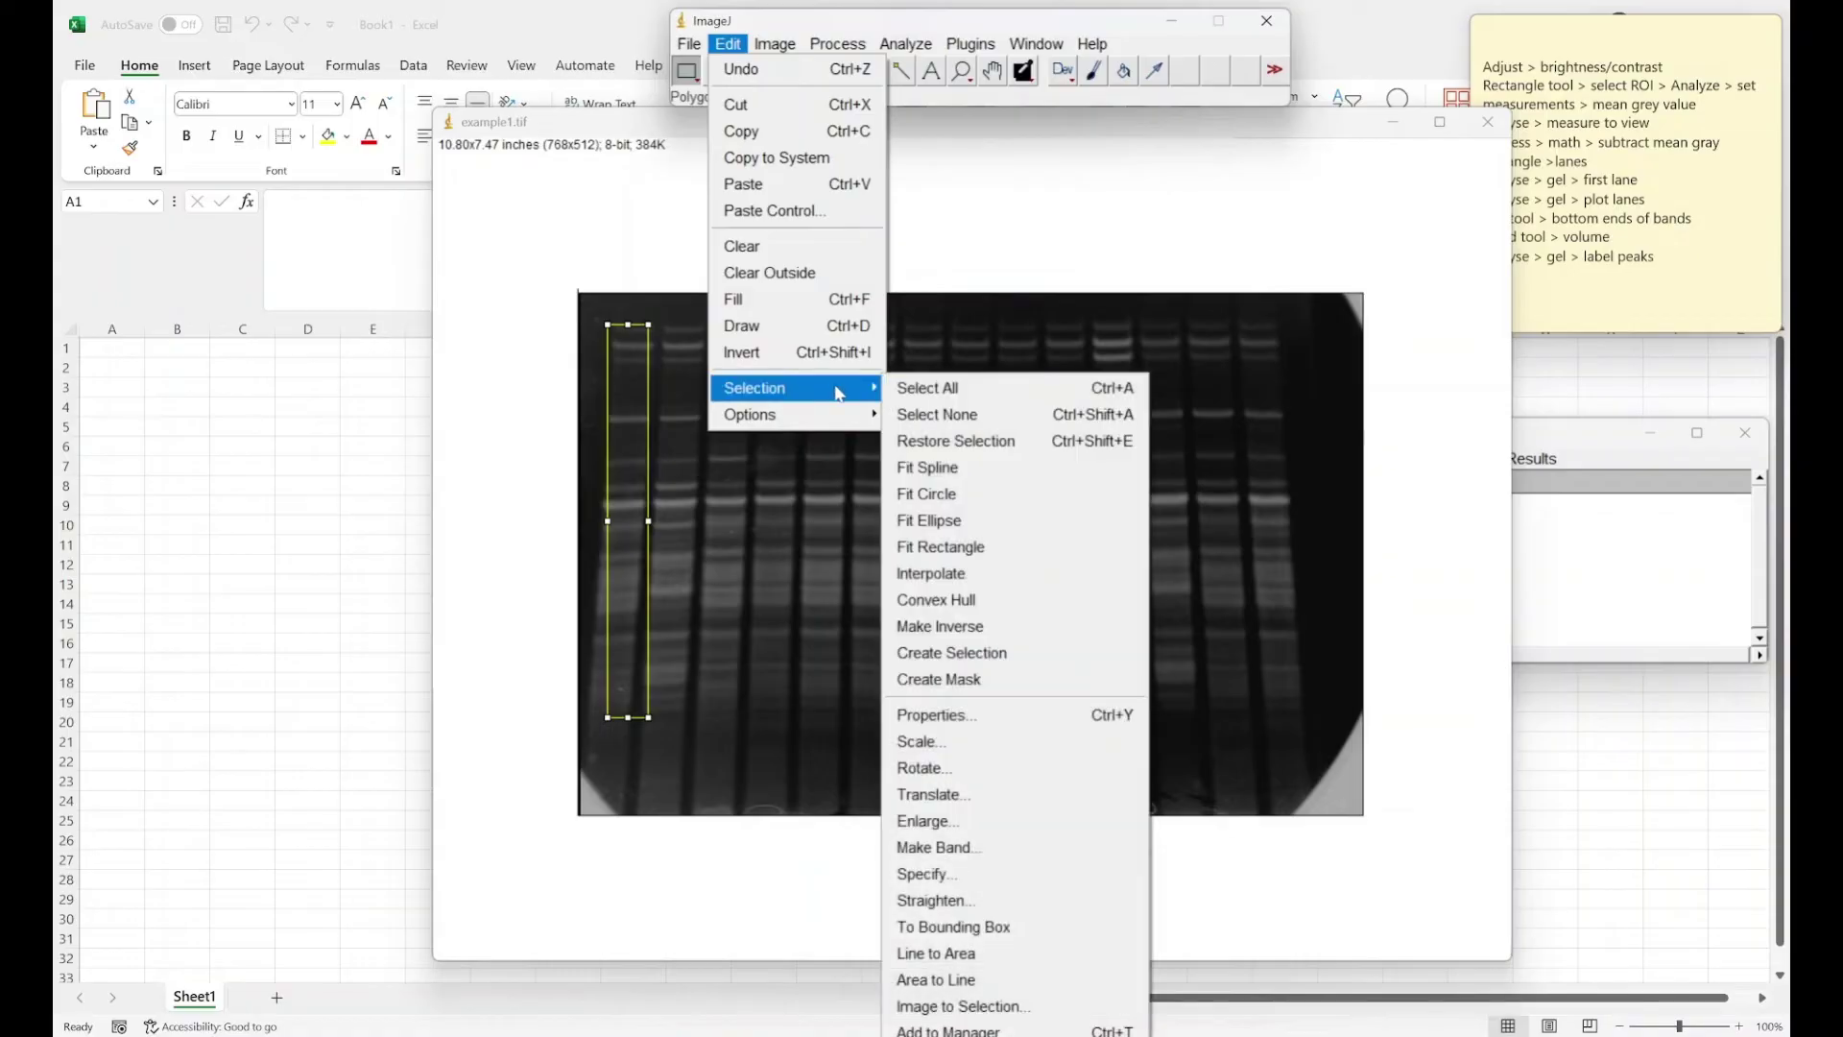
click(948, 414)
Step: Outline the slanted first lane with a closed four-sided polygon selection running from above its top bands to the gel's lower edge
click(751, 75)
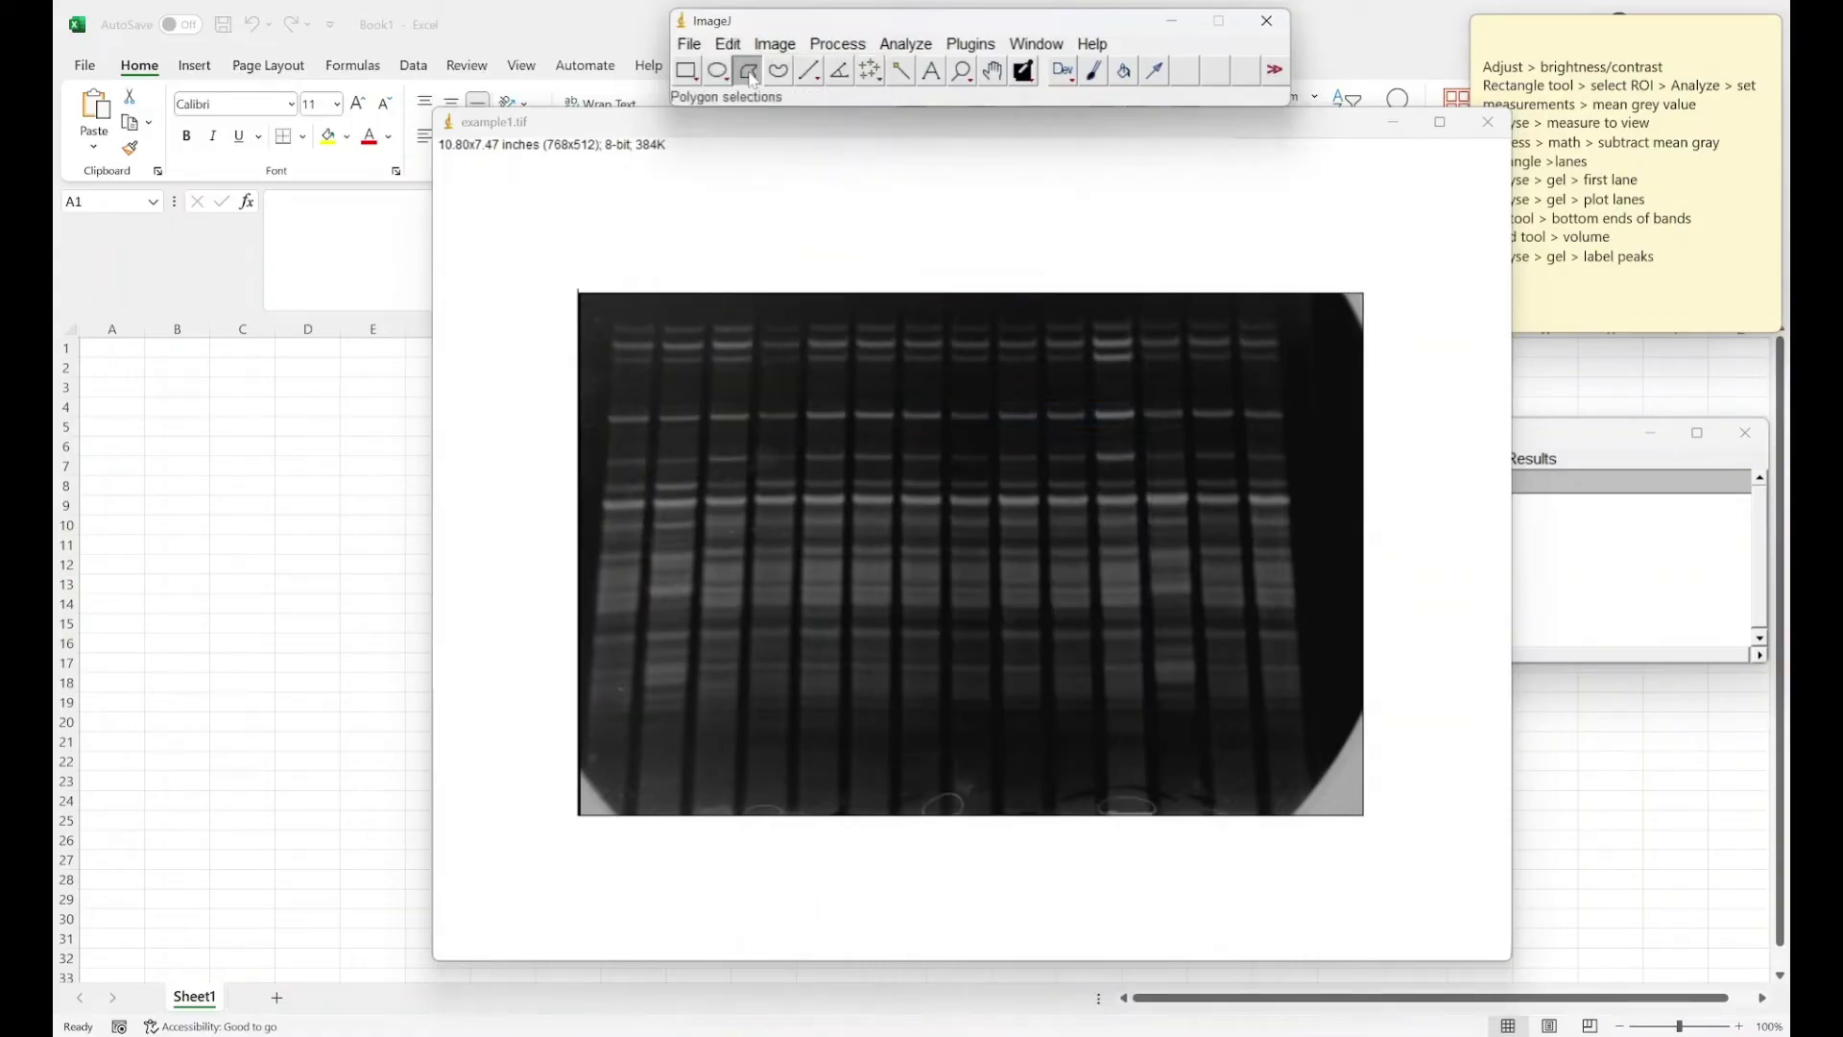
click(611, 318)
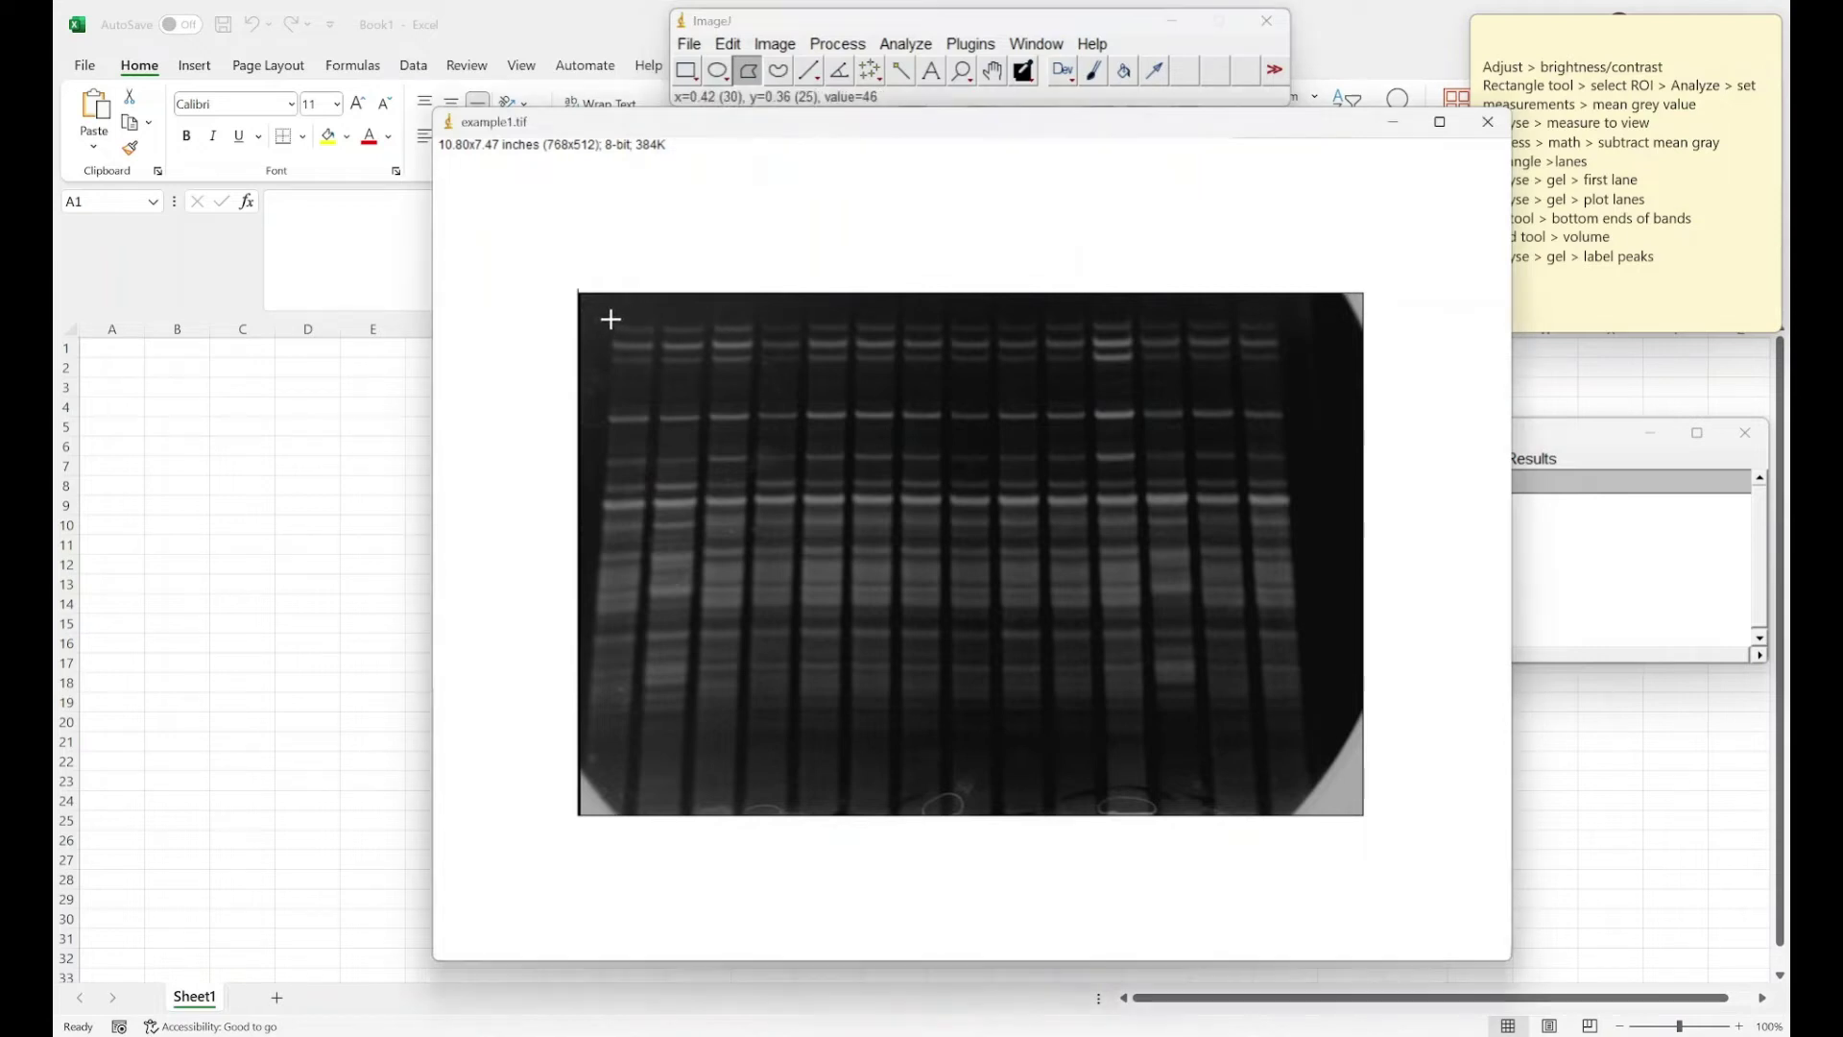
click(584, 755)
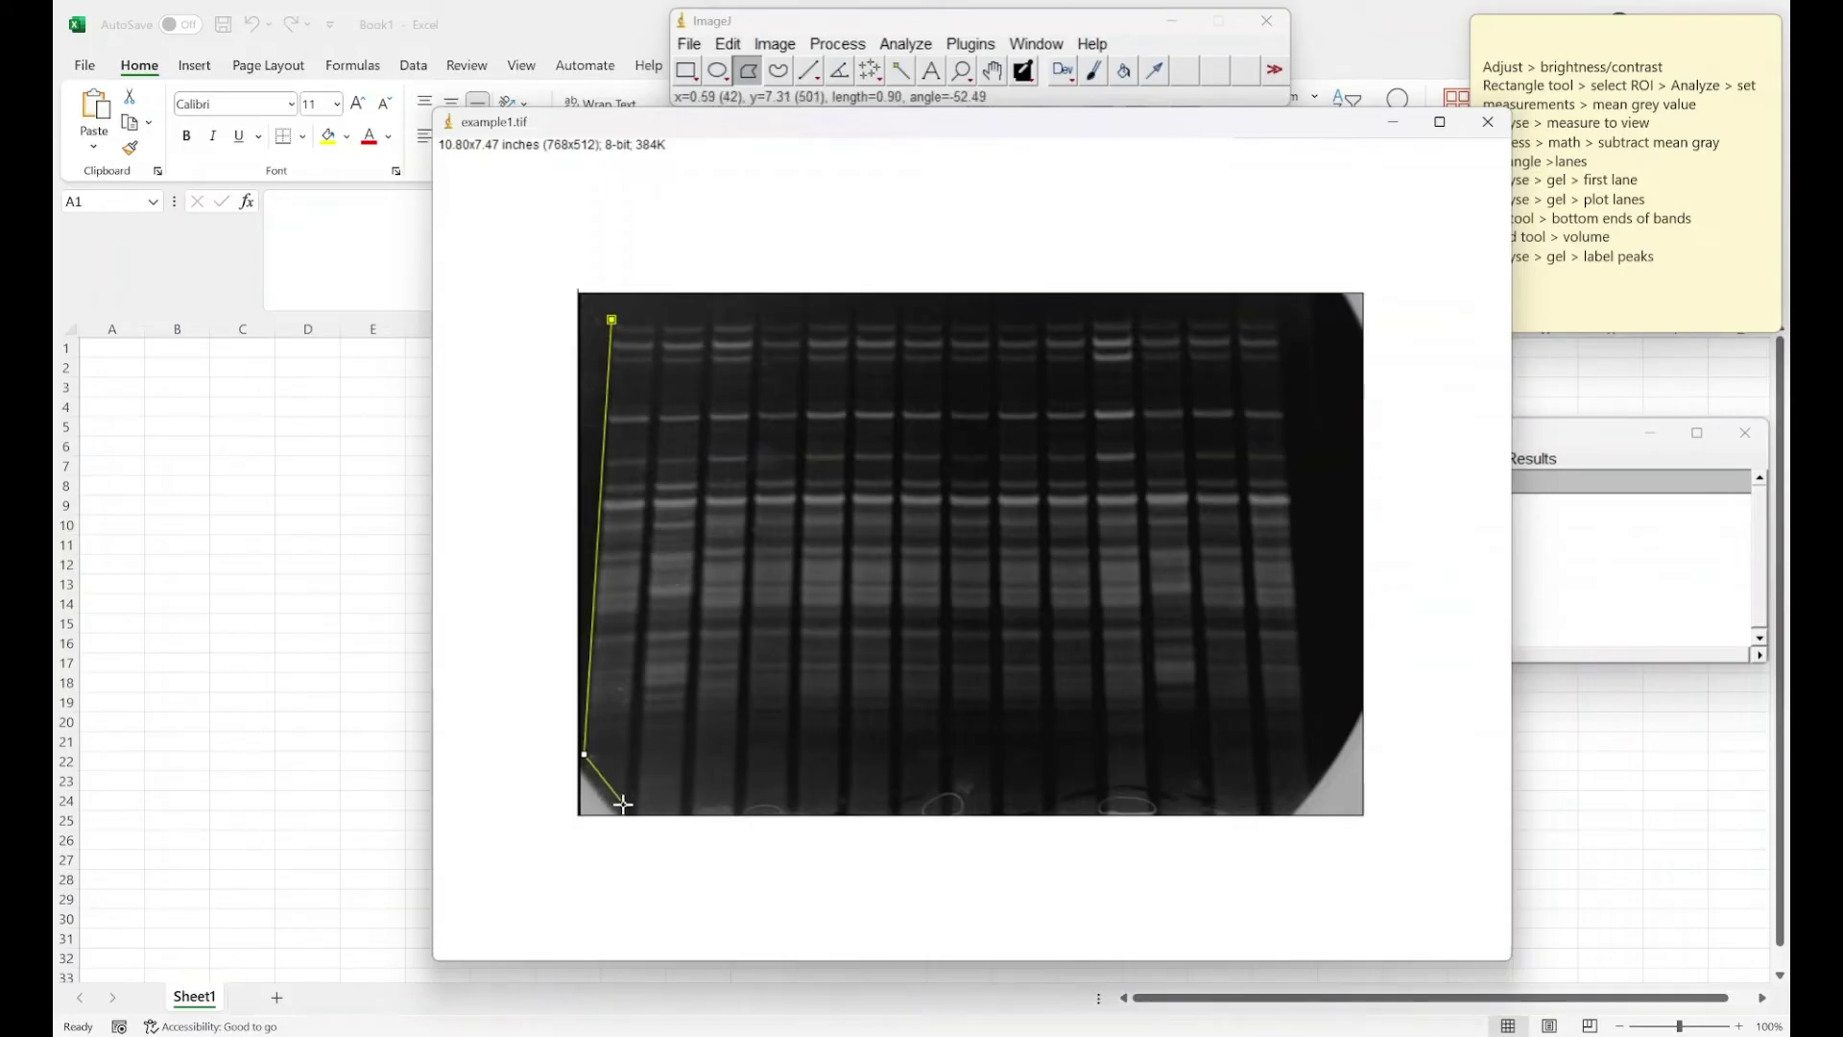
click(624, 804)
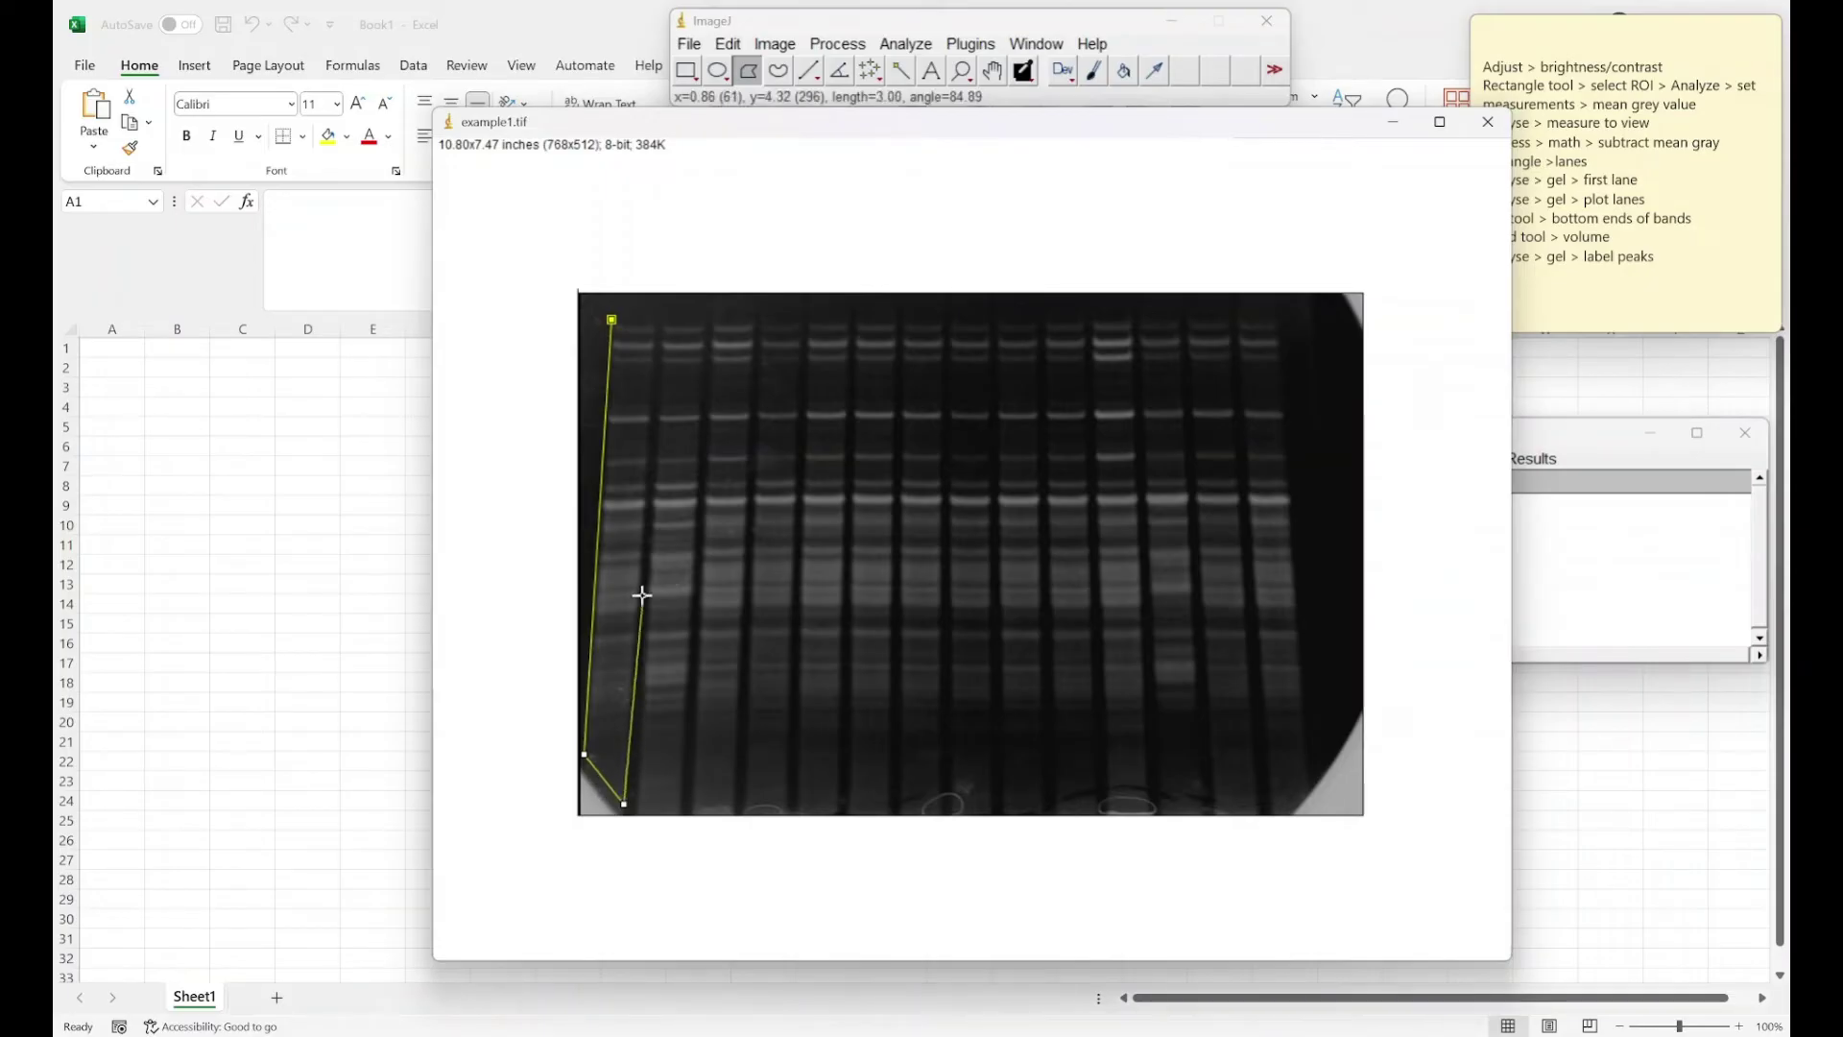
click(658, 319)
click(612, 319)
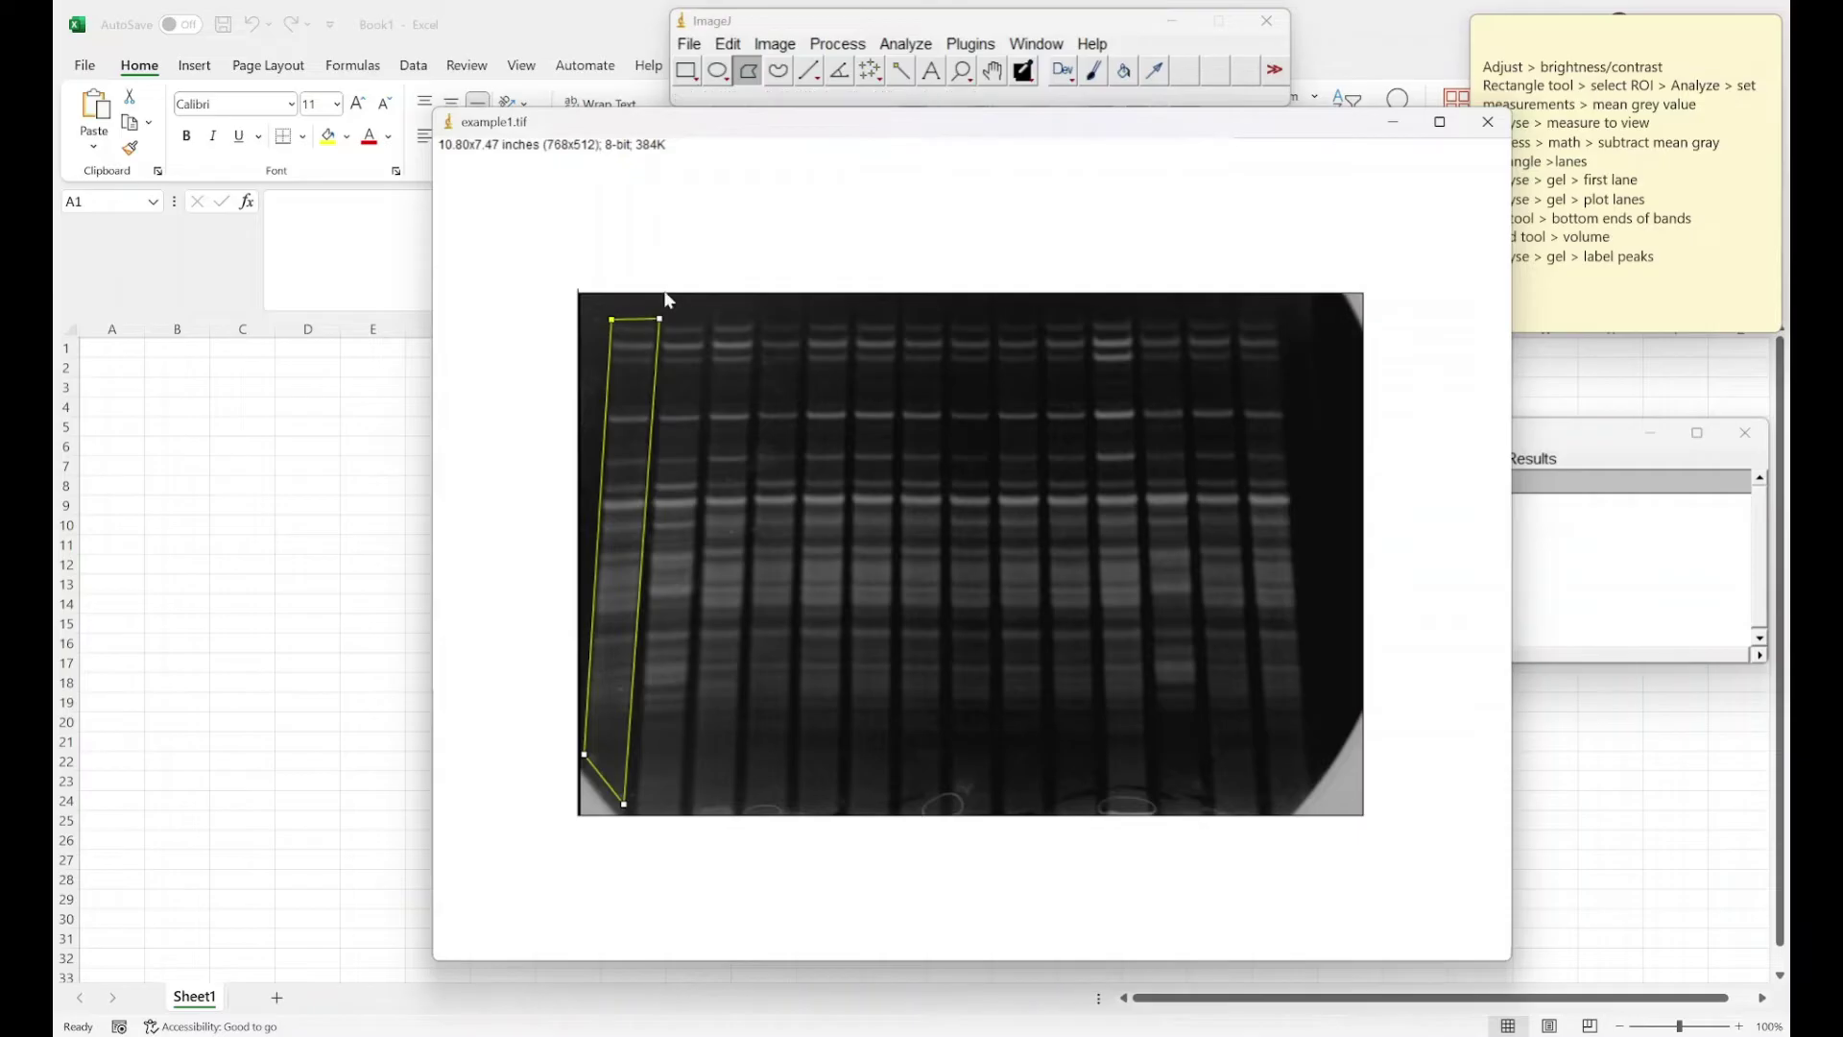
Step: Try to register the polygon selection as the first gel lane
click(786, 48)
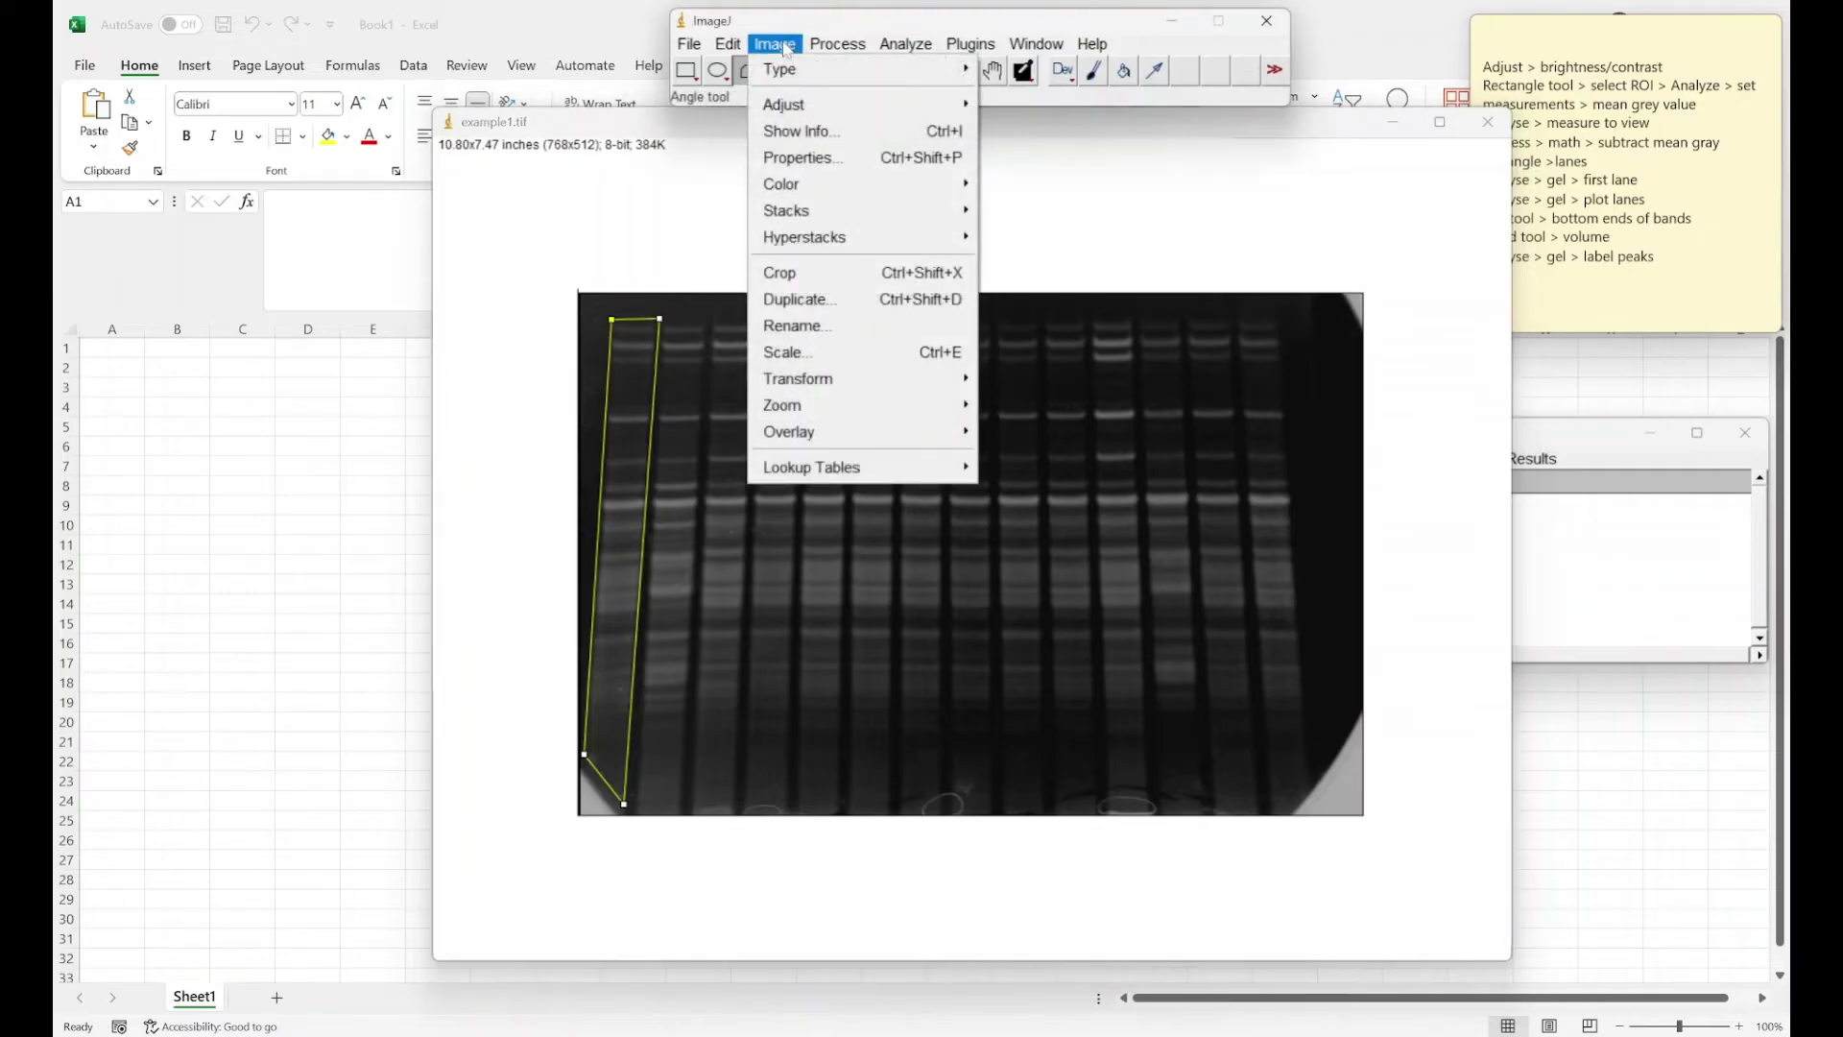
mouse_move(838, 44)
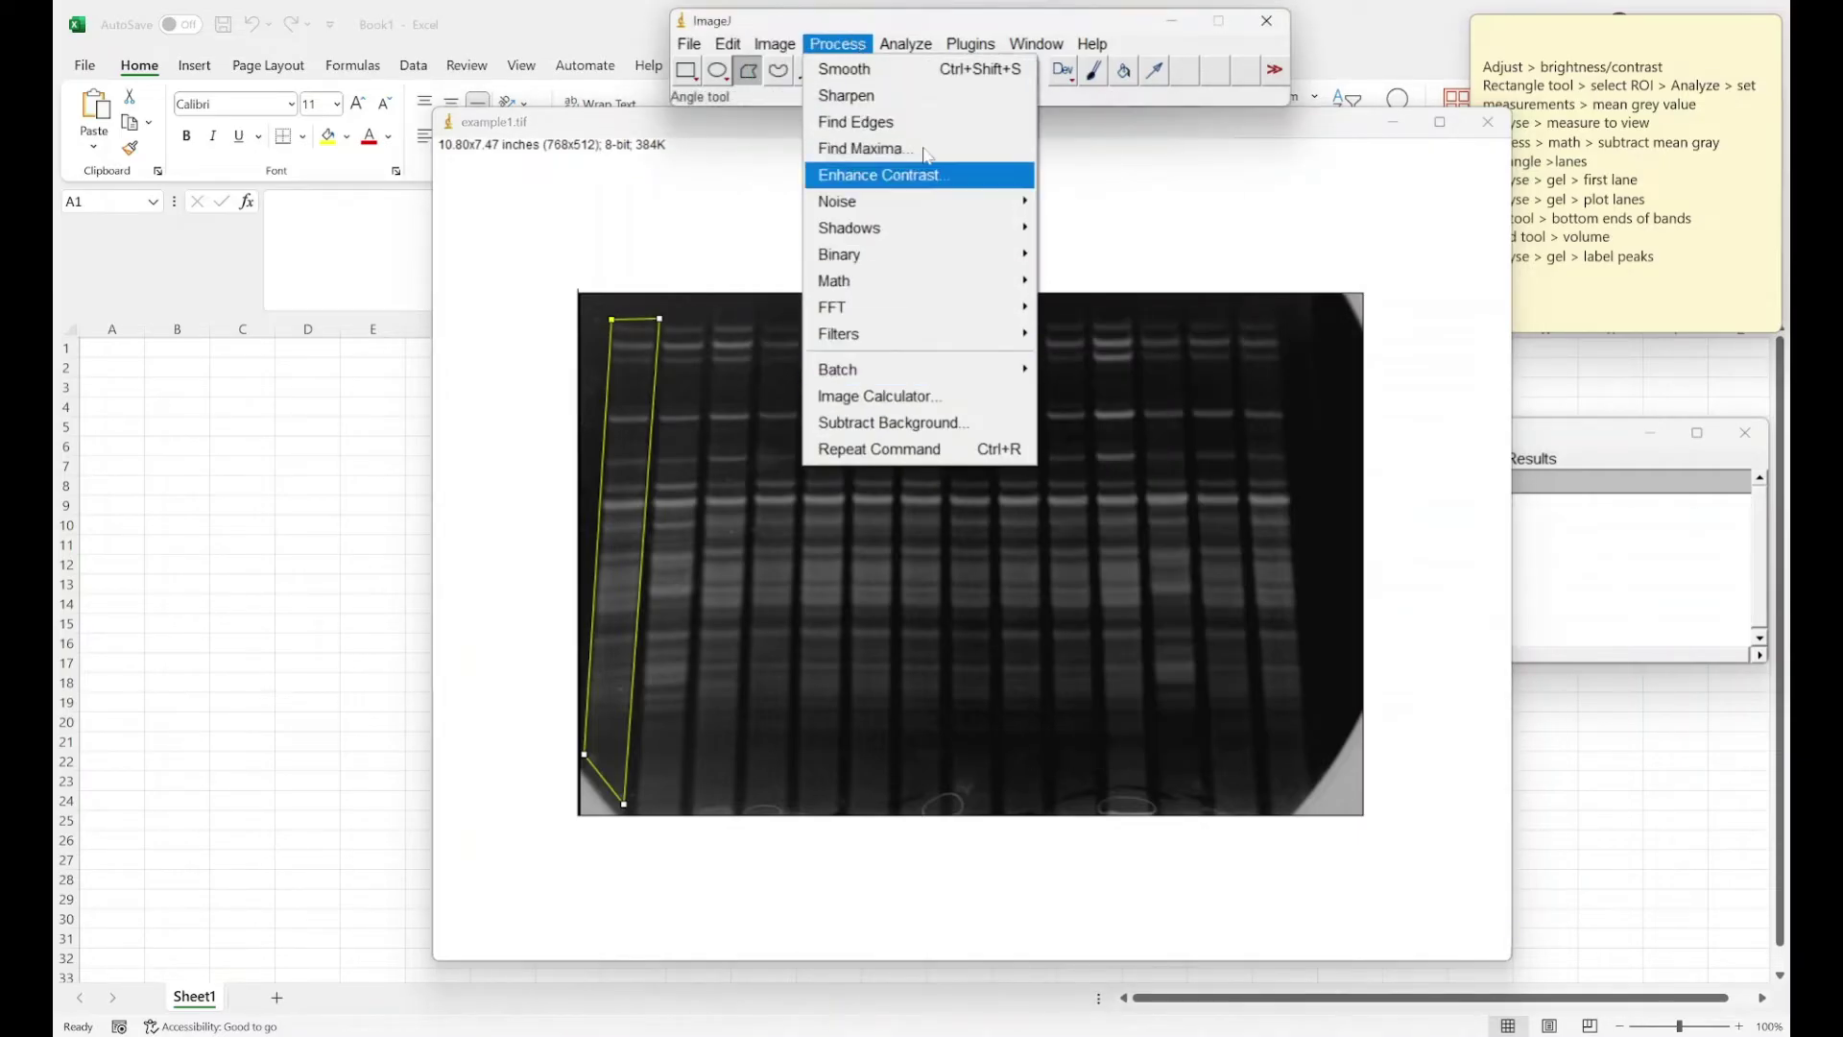
mouse_move(905, 44)
mouse_move(976, 394)
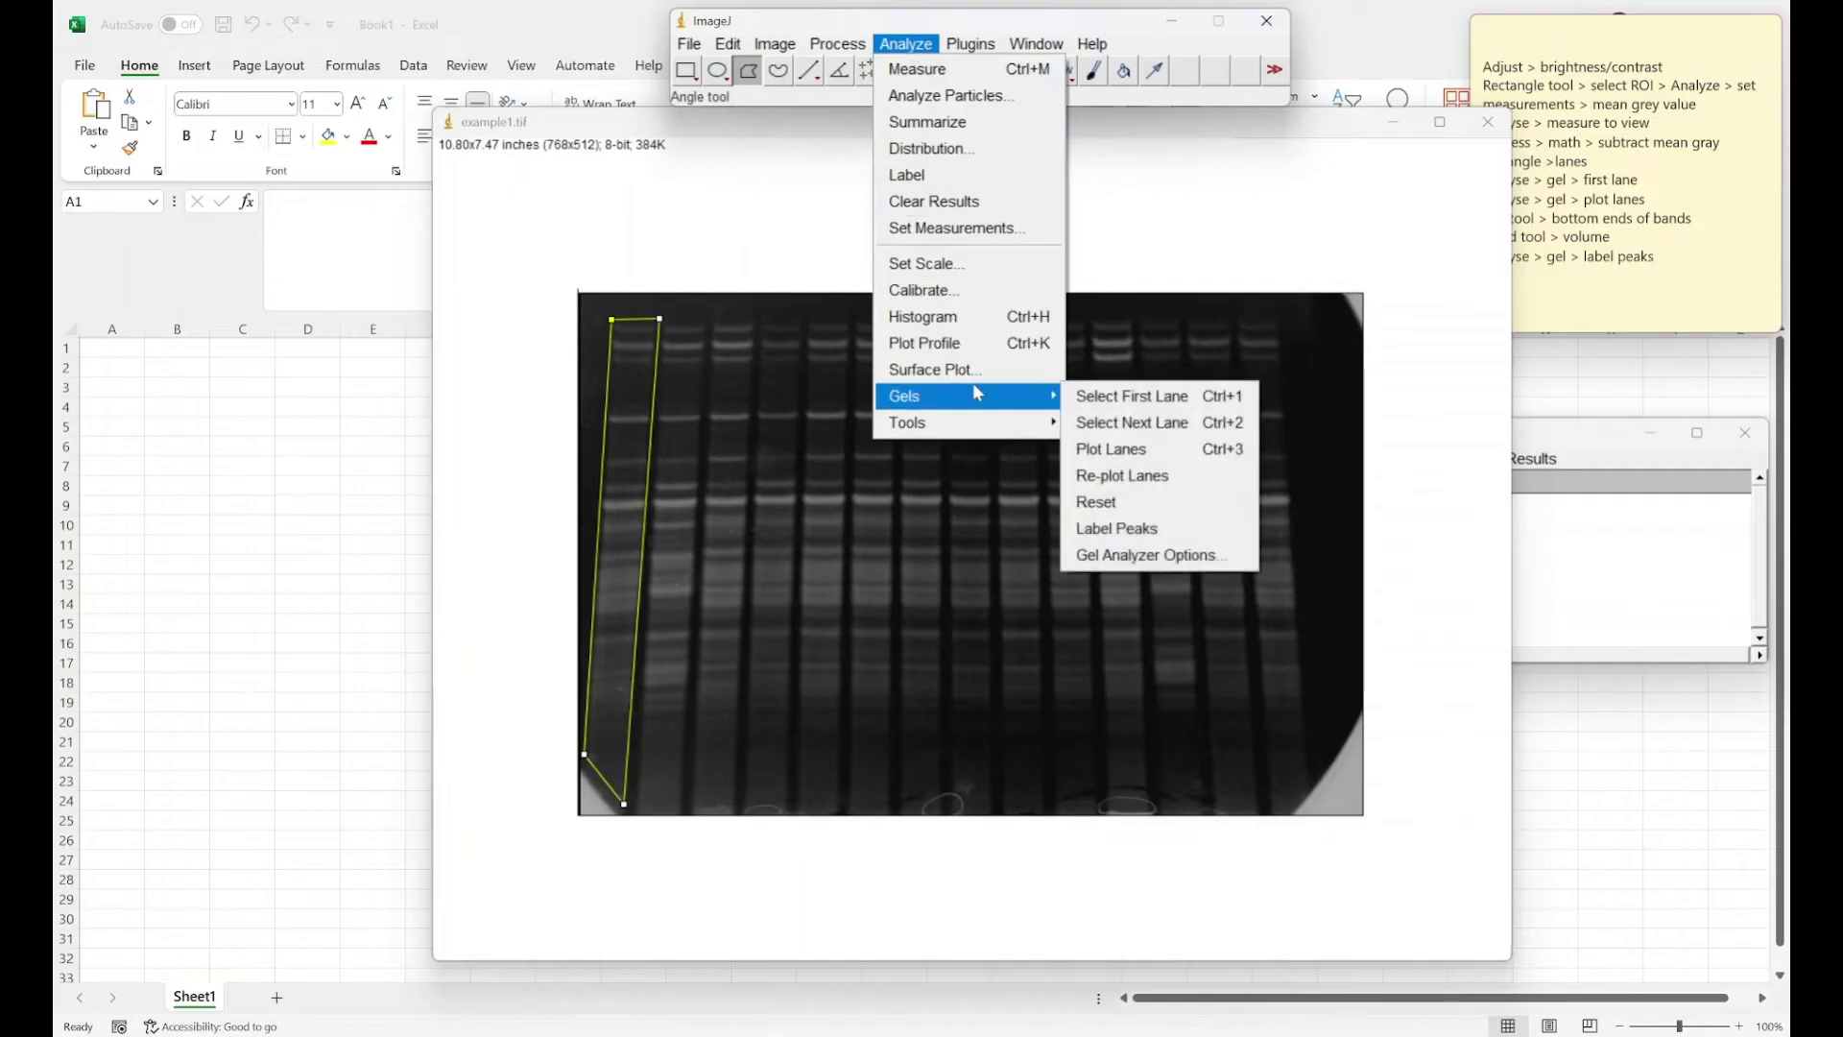
click(1104, 397)
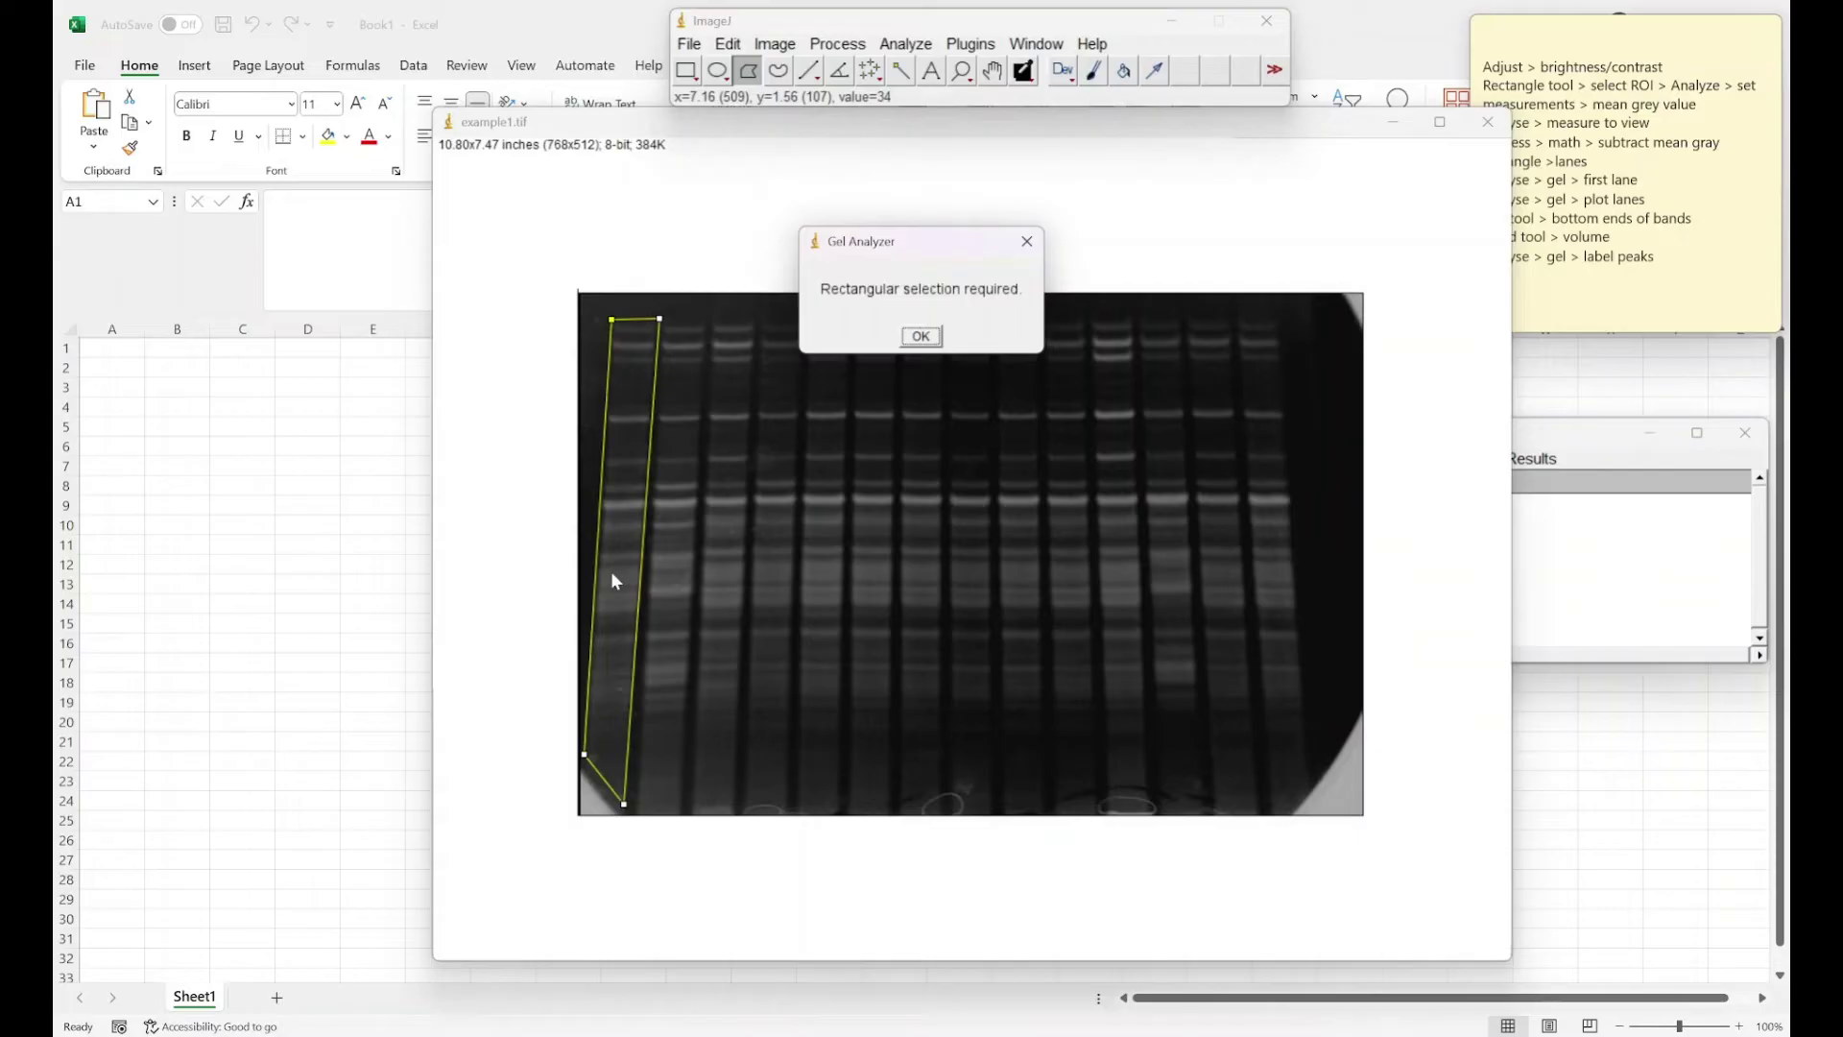
click(920, 336)
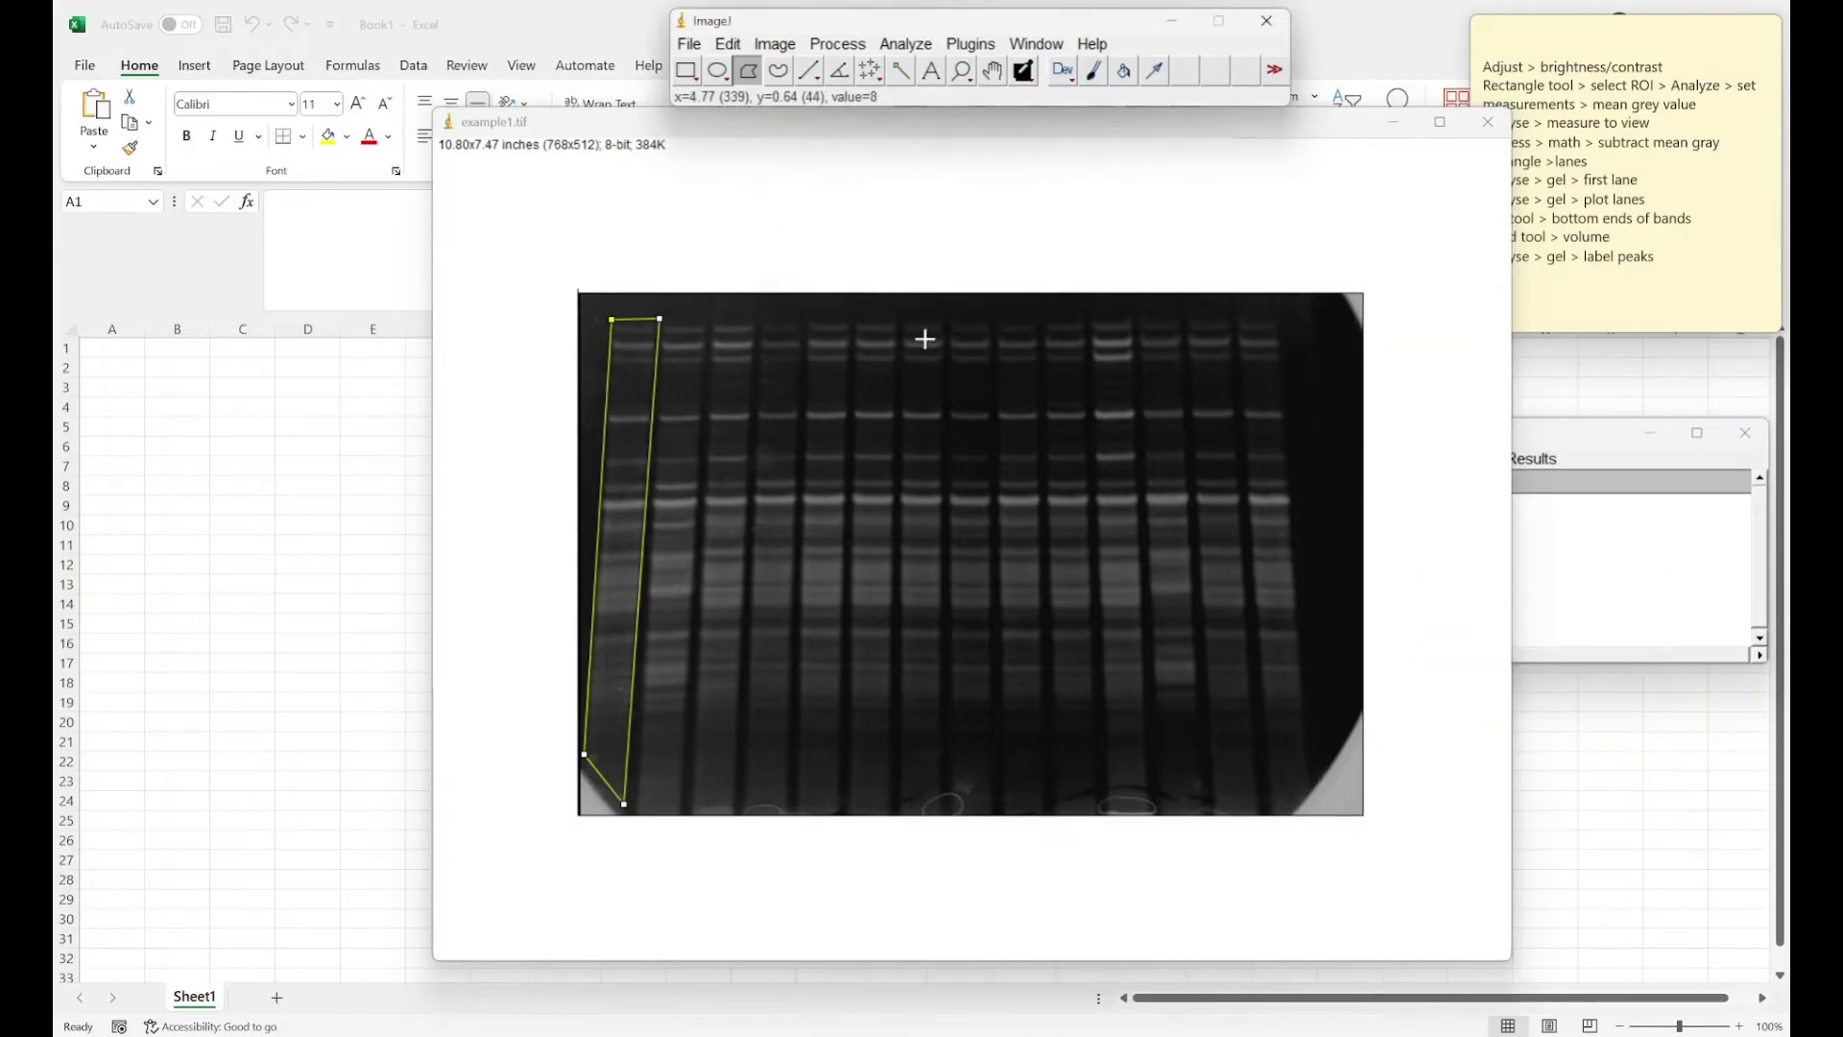
Step: Replace the polygon with a selection of the whole image, and clear all selections
click(727, 43)
mouse_move(837, 396)
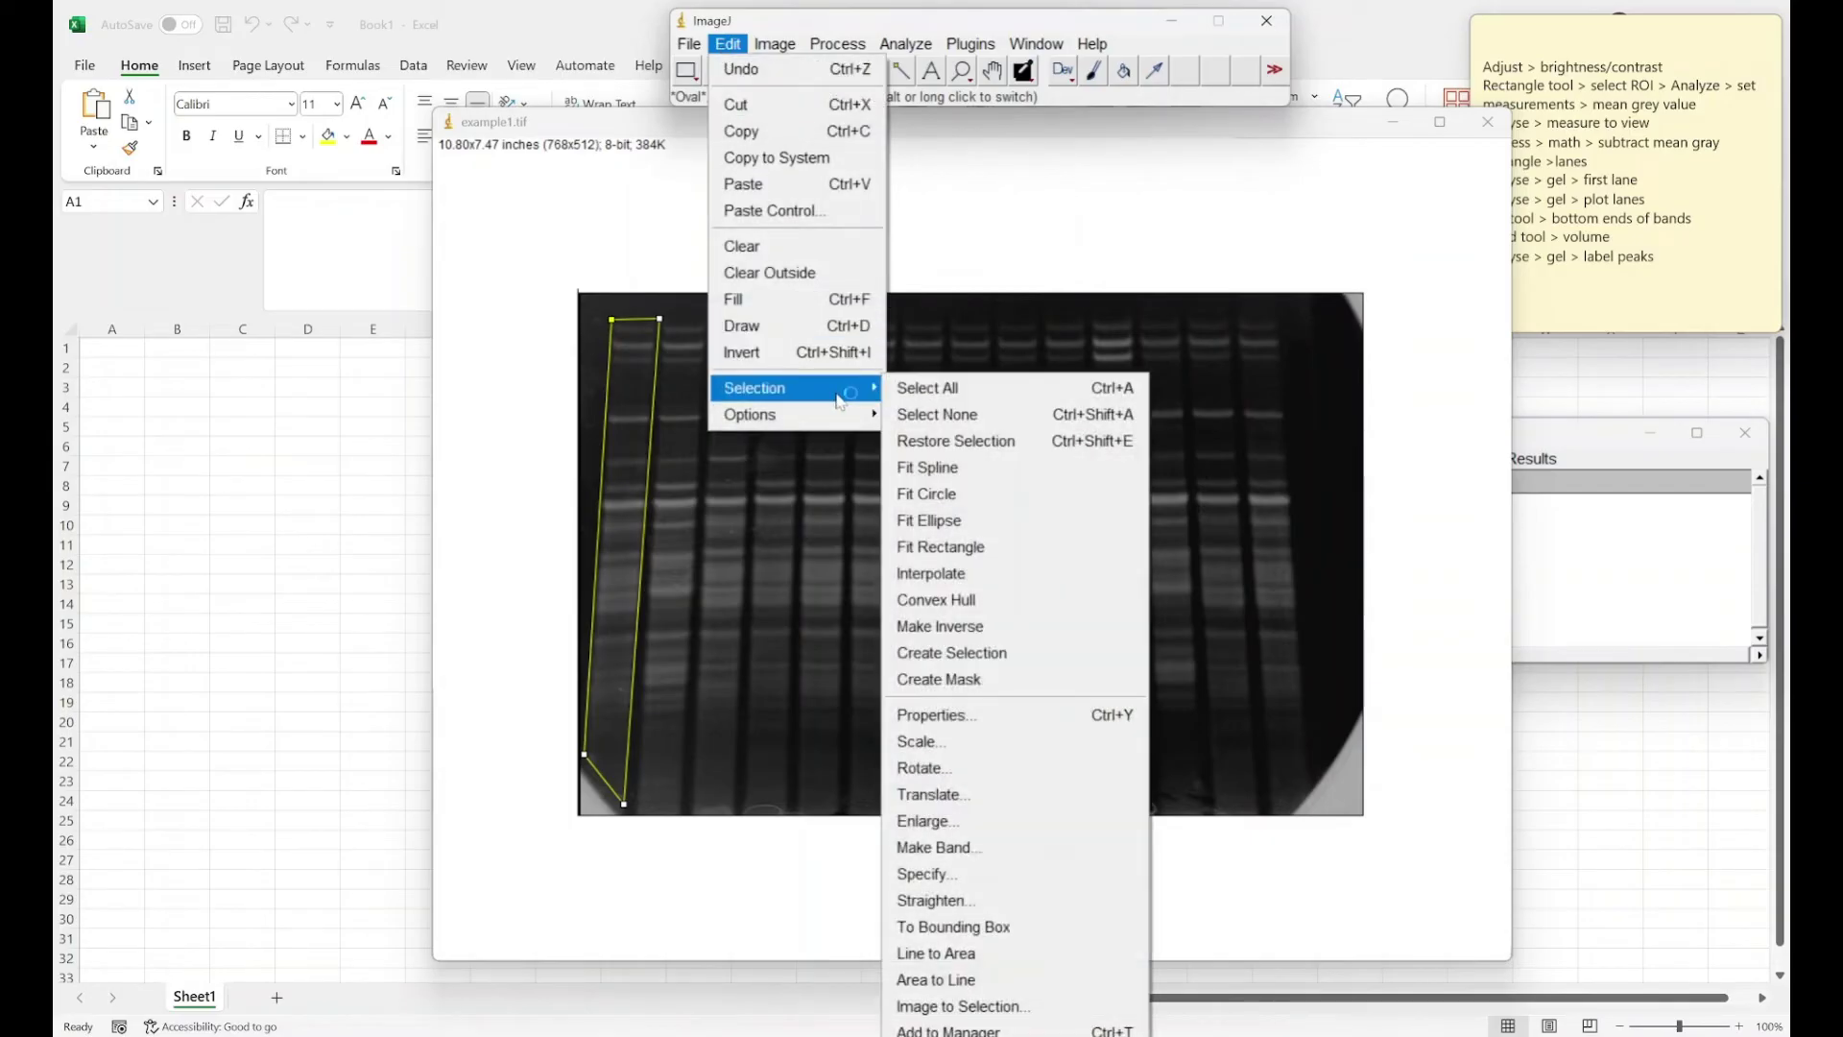
click(912, 388)
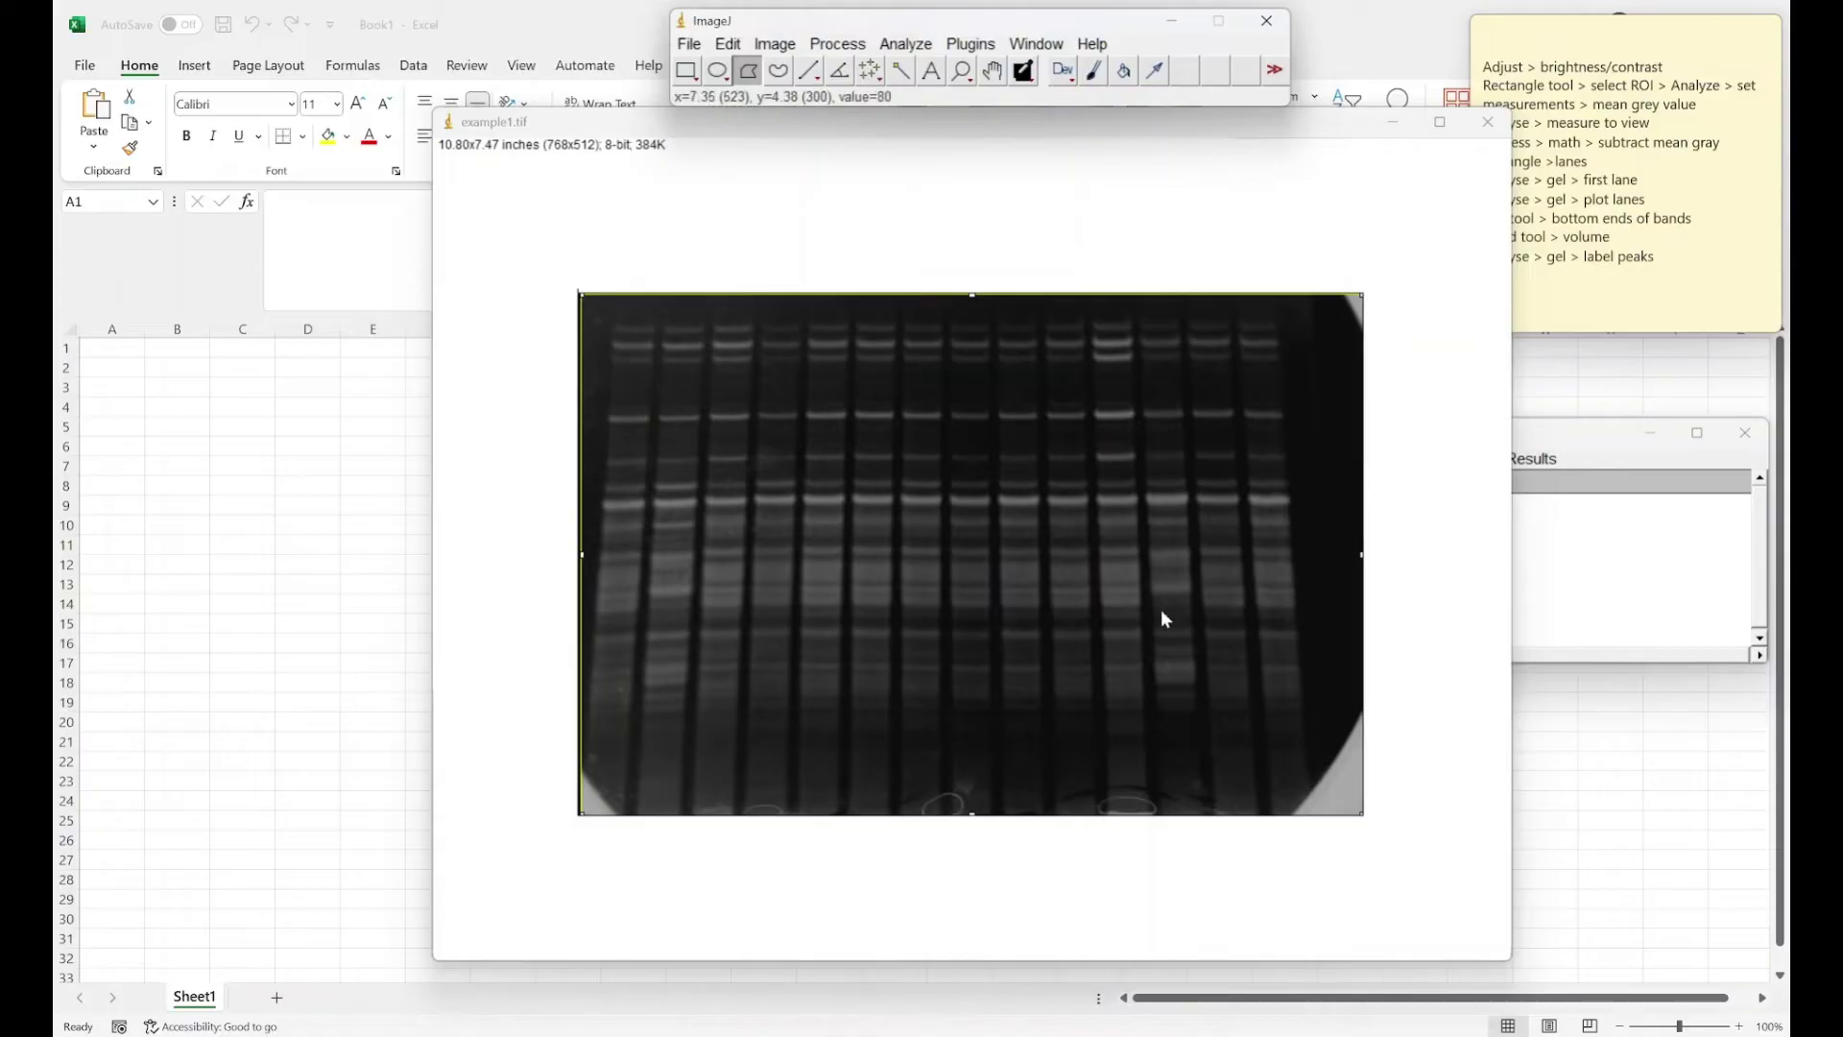
click(729, 44)
mouse_move(820, 388)
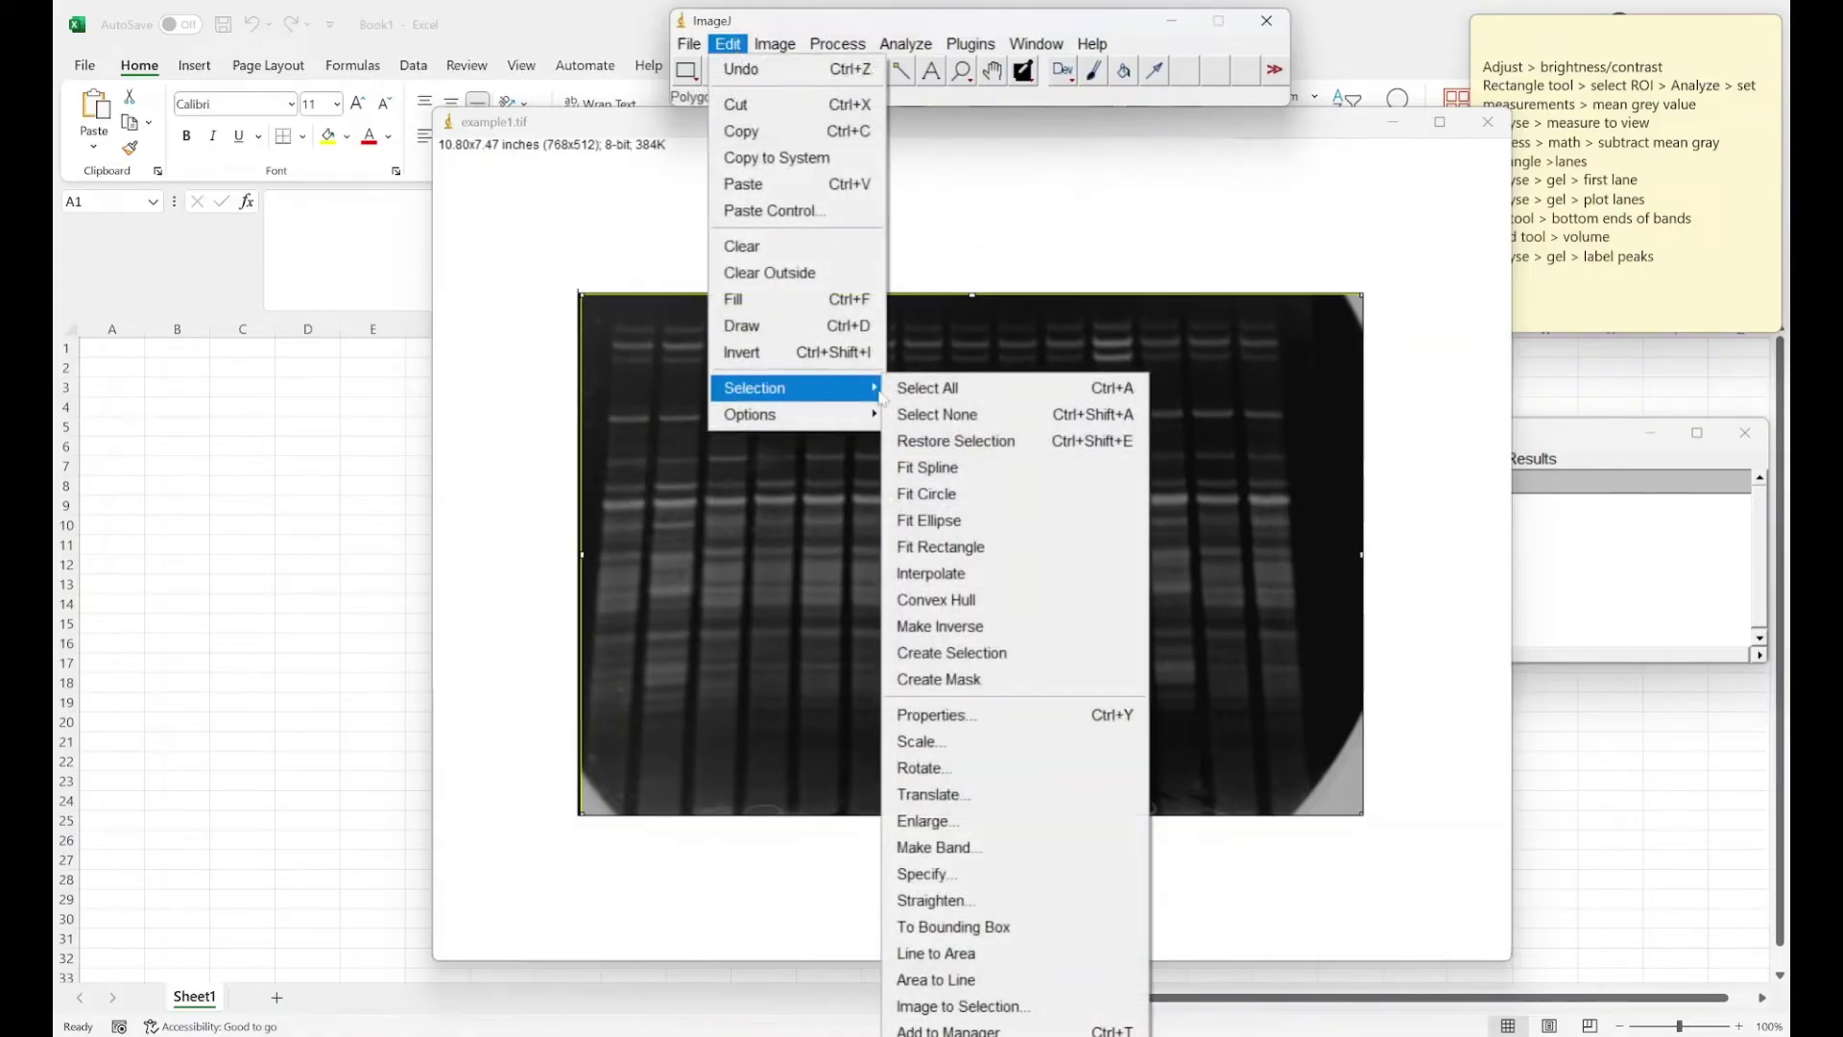
click(936, 414)
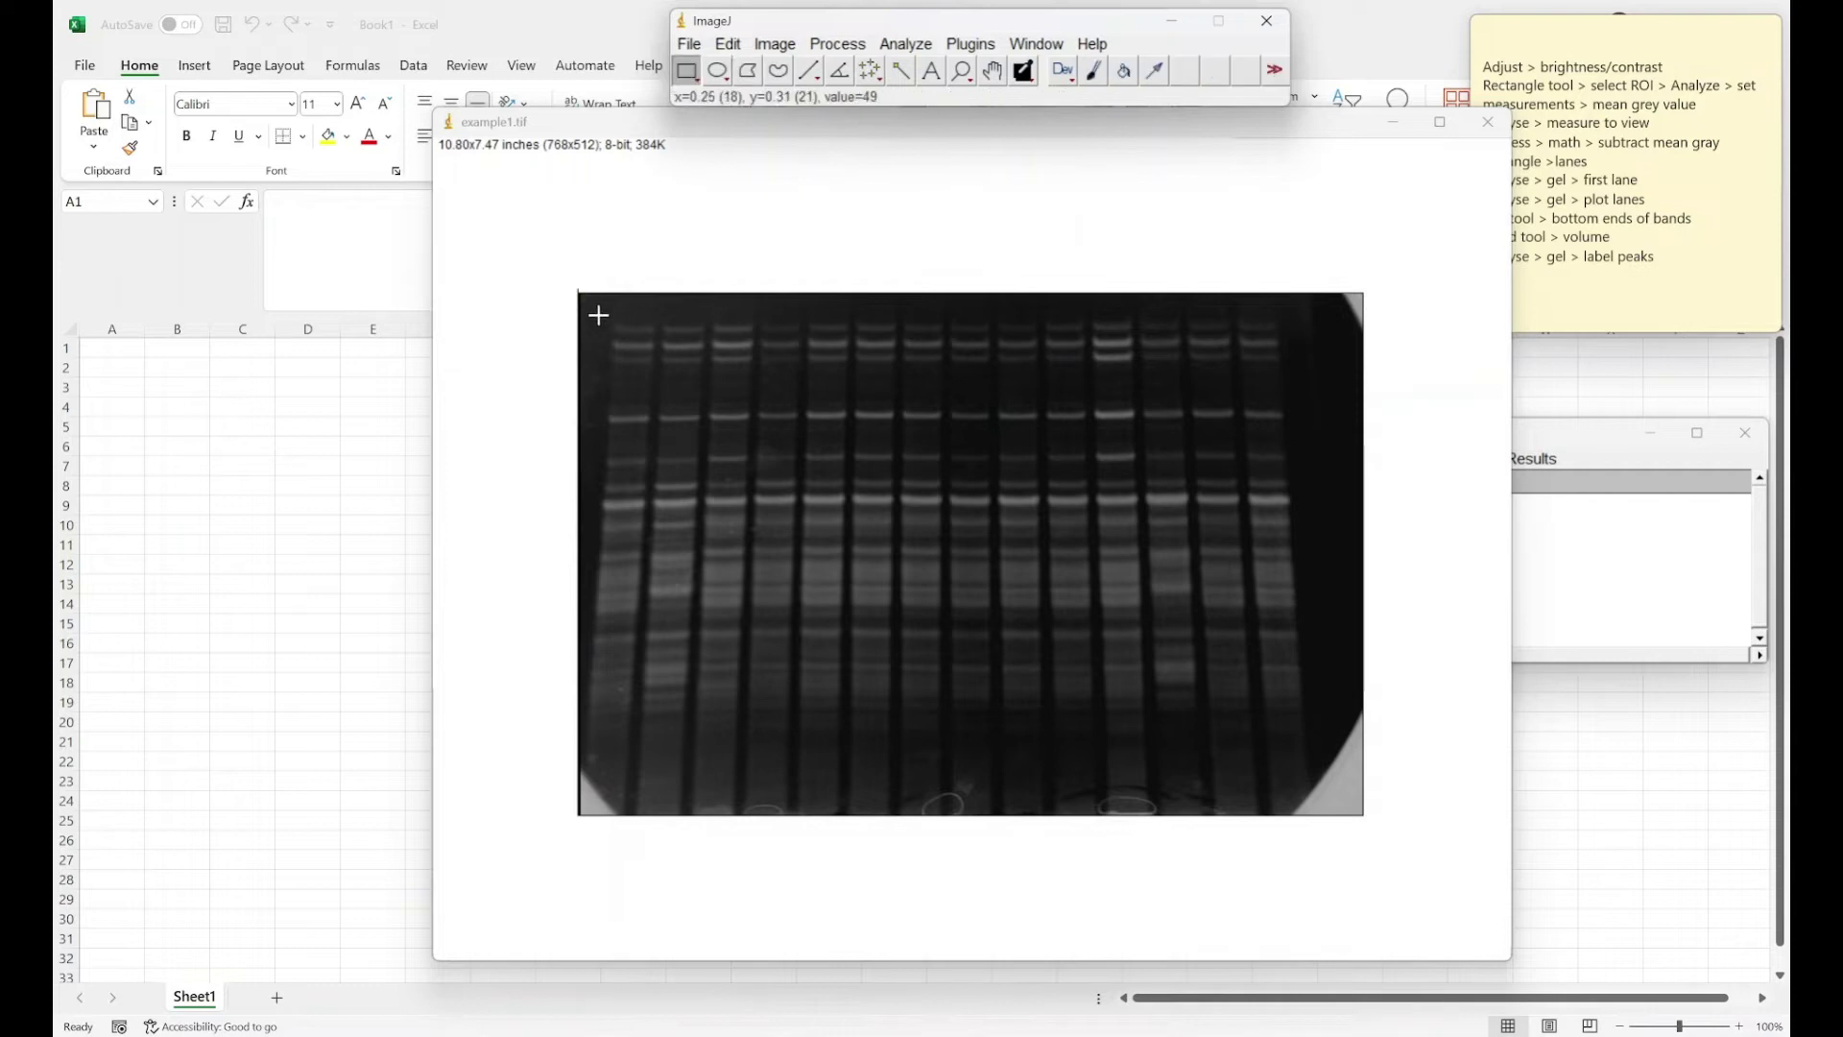
Step: Draw a narrow upright rectangular selection over the first lane and register it as the first gel lane
drag(604, 313, 639, 716)
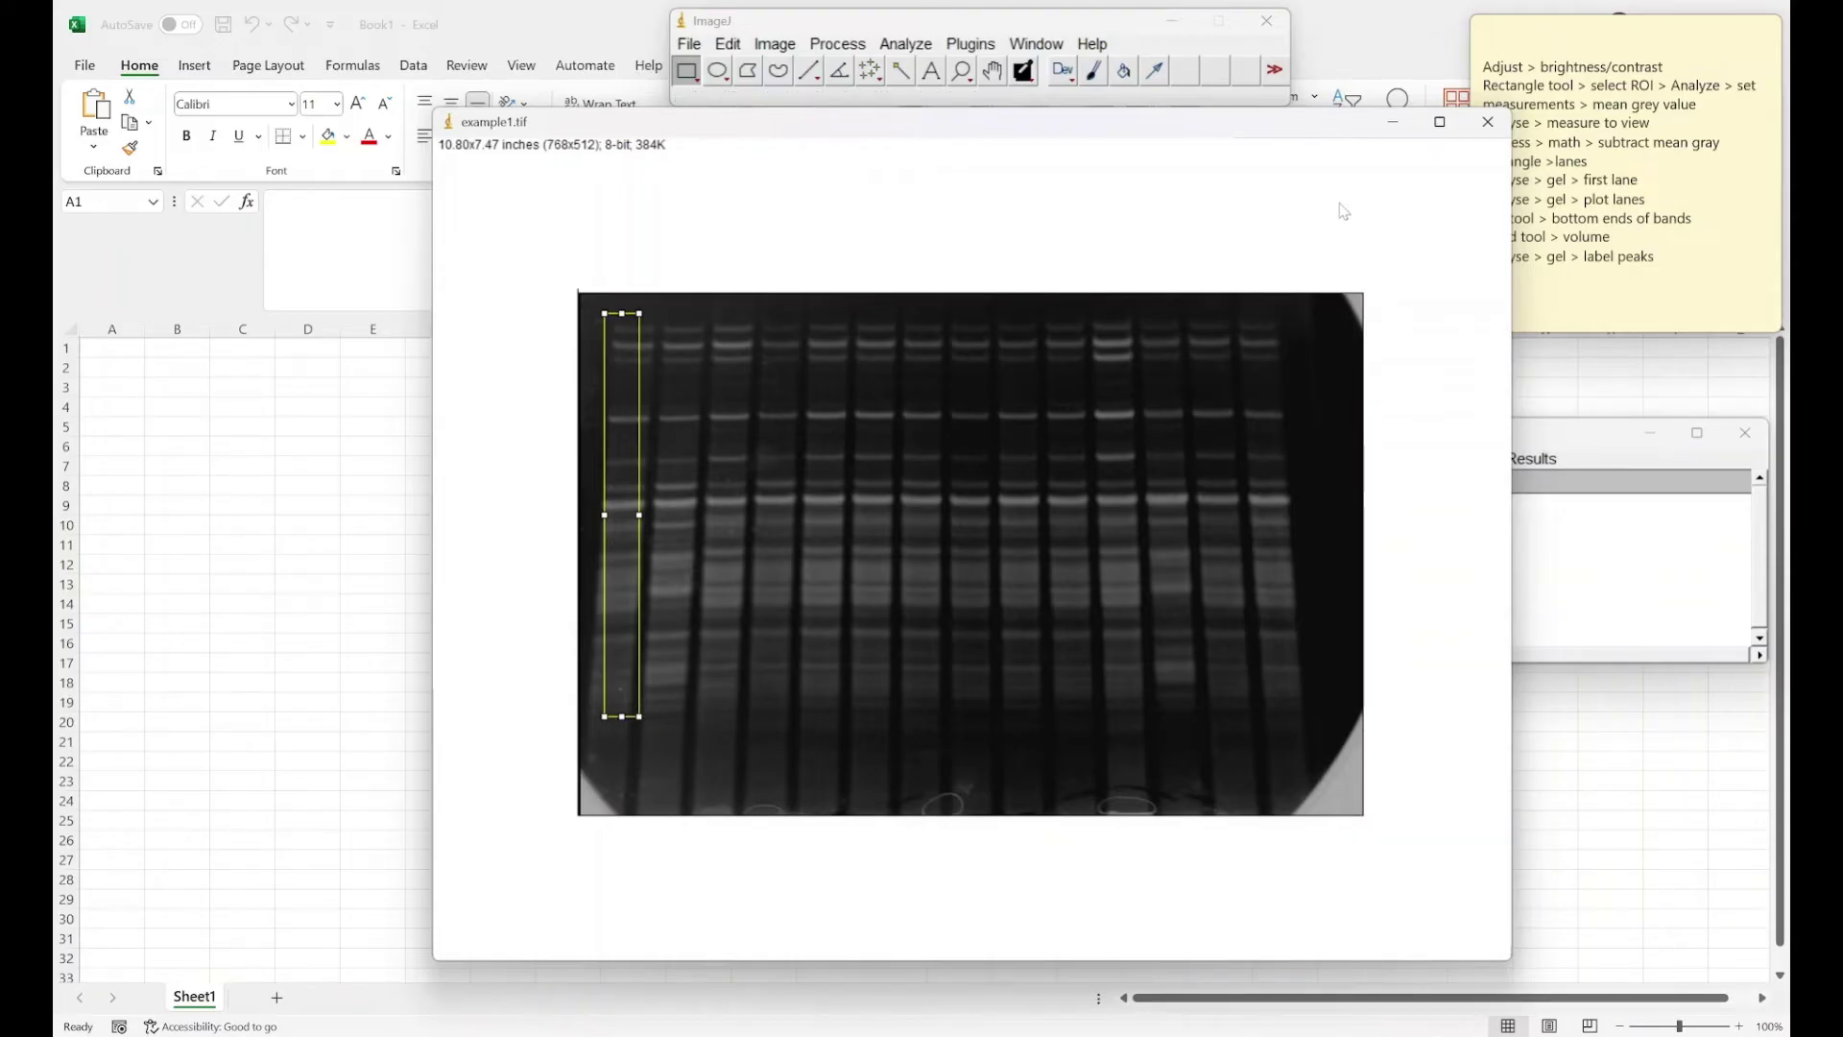
click(1612, 238)
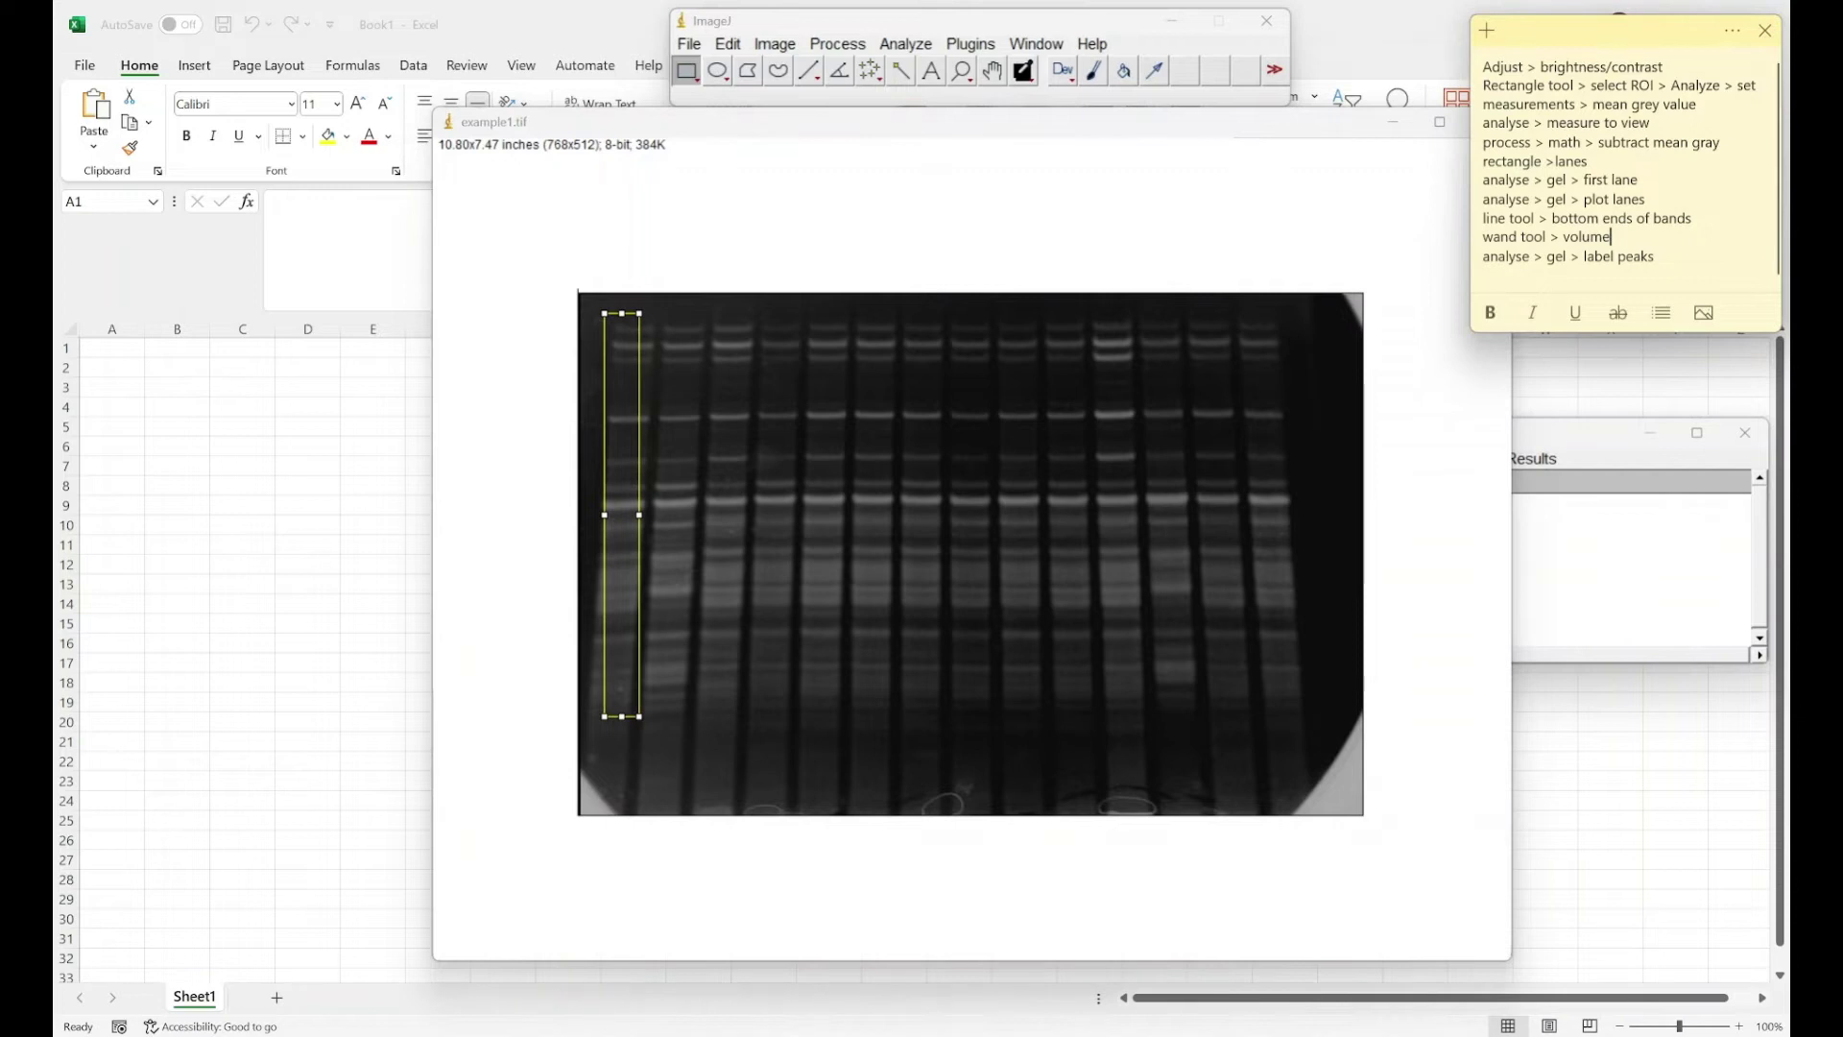
click(907, 44)
mouse_move(967, 398)
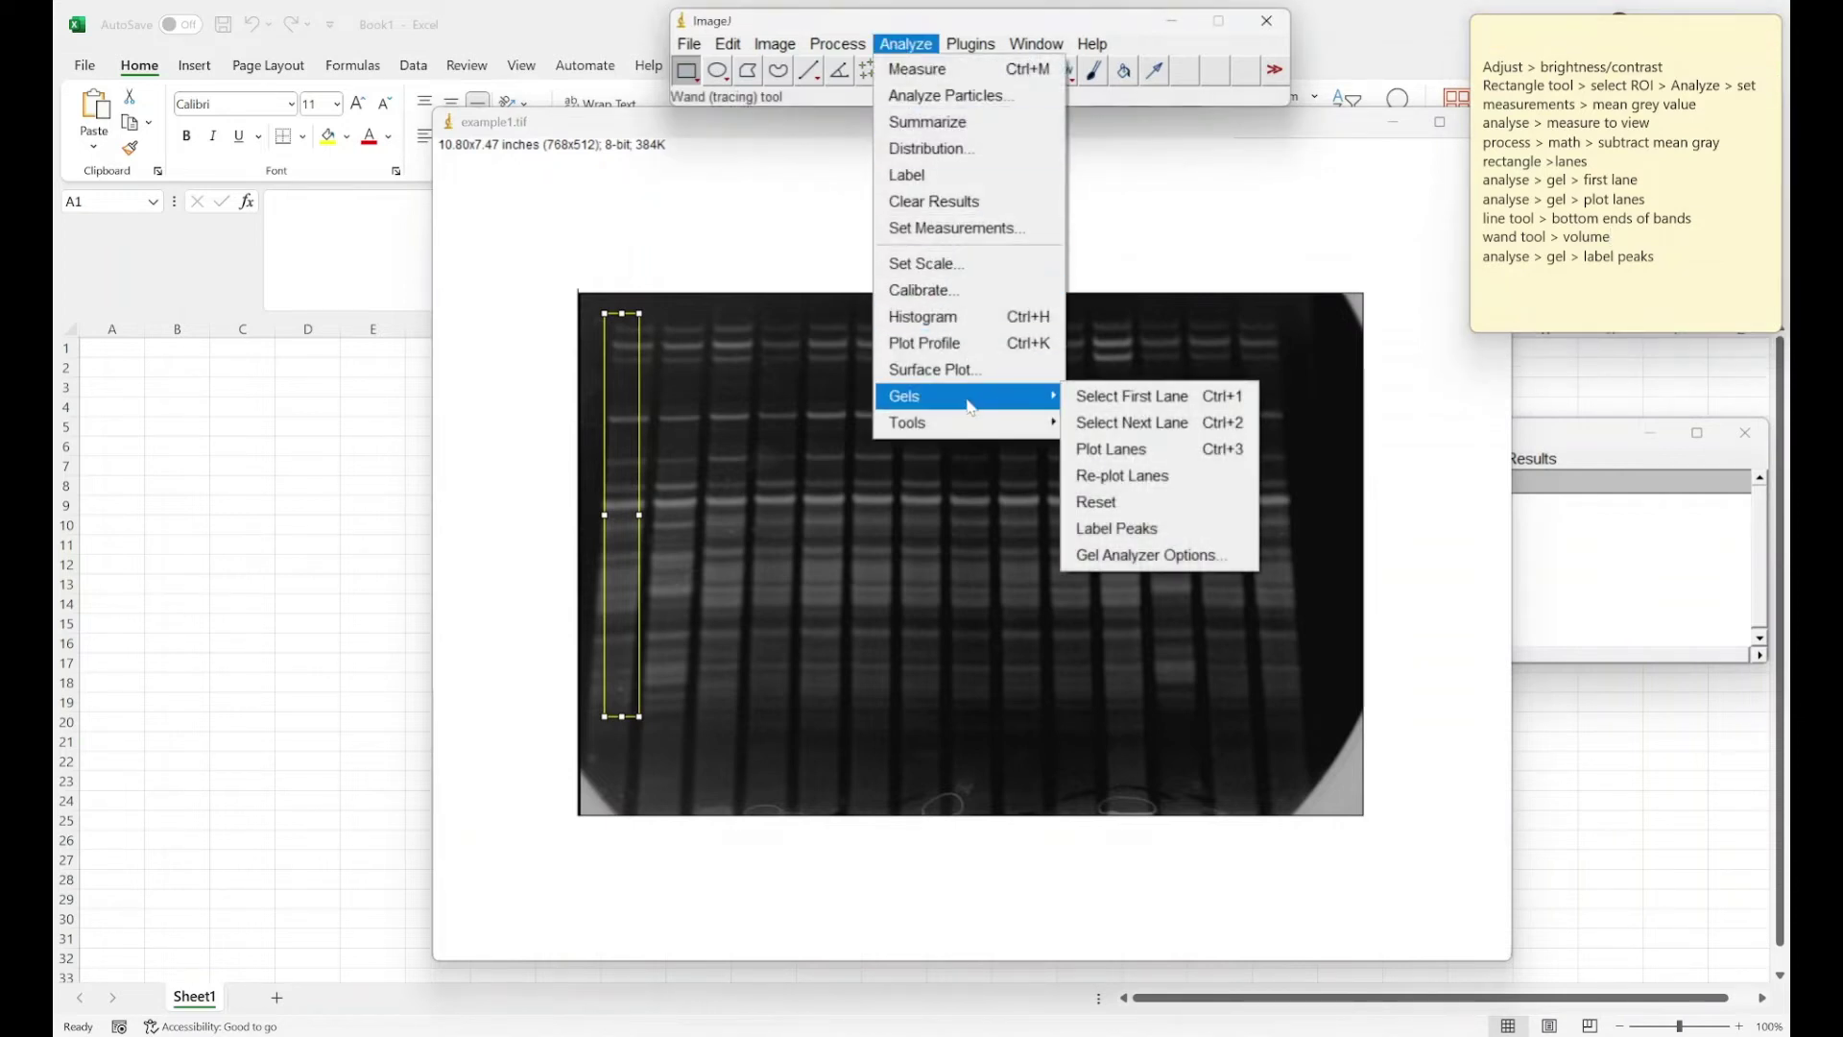
key(Right)
key(Return)
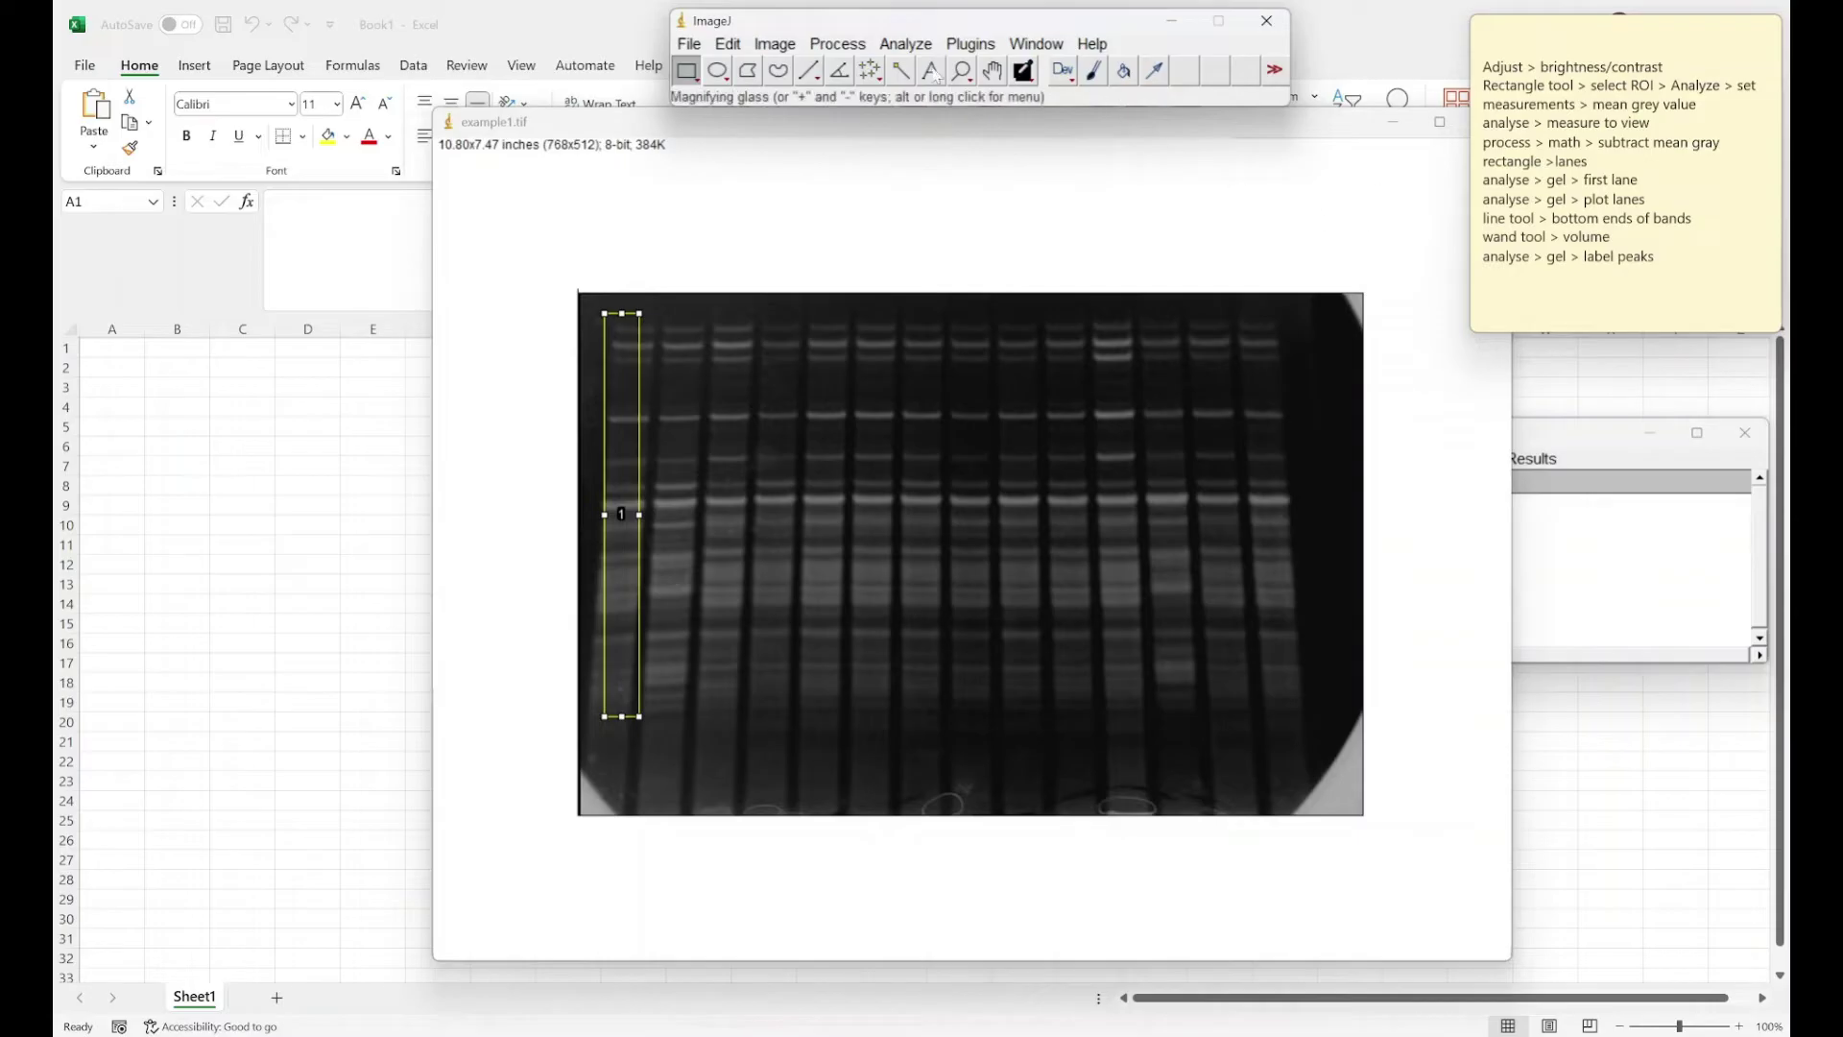
Step: Plot the marked lane's intensity profile and discard the plot without saving
click(907, 43)
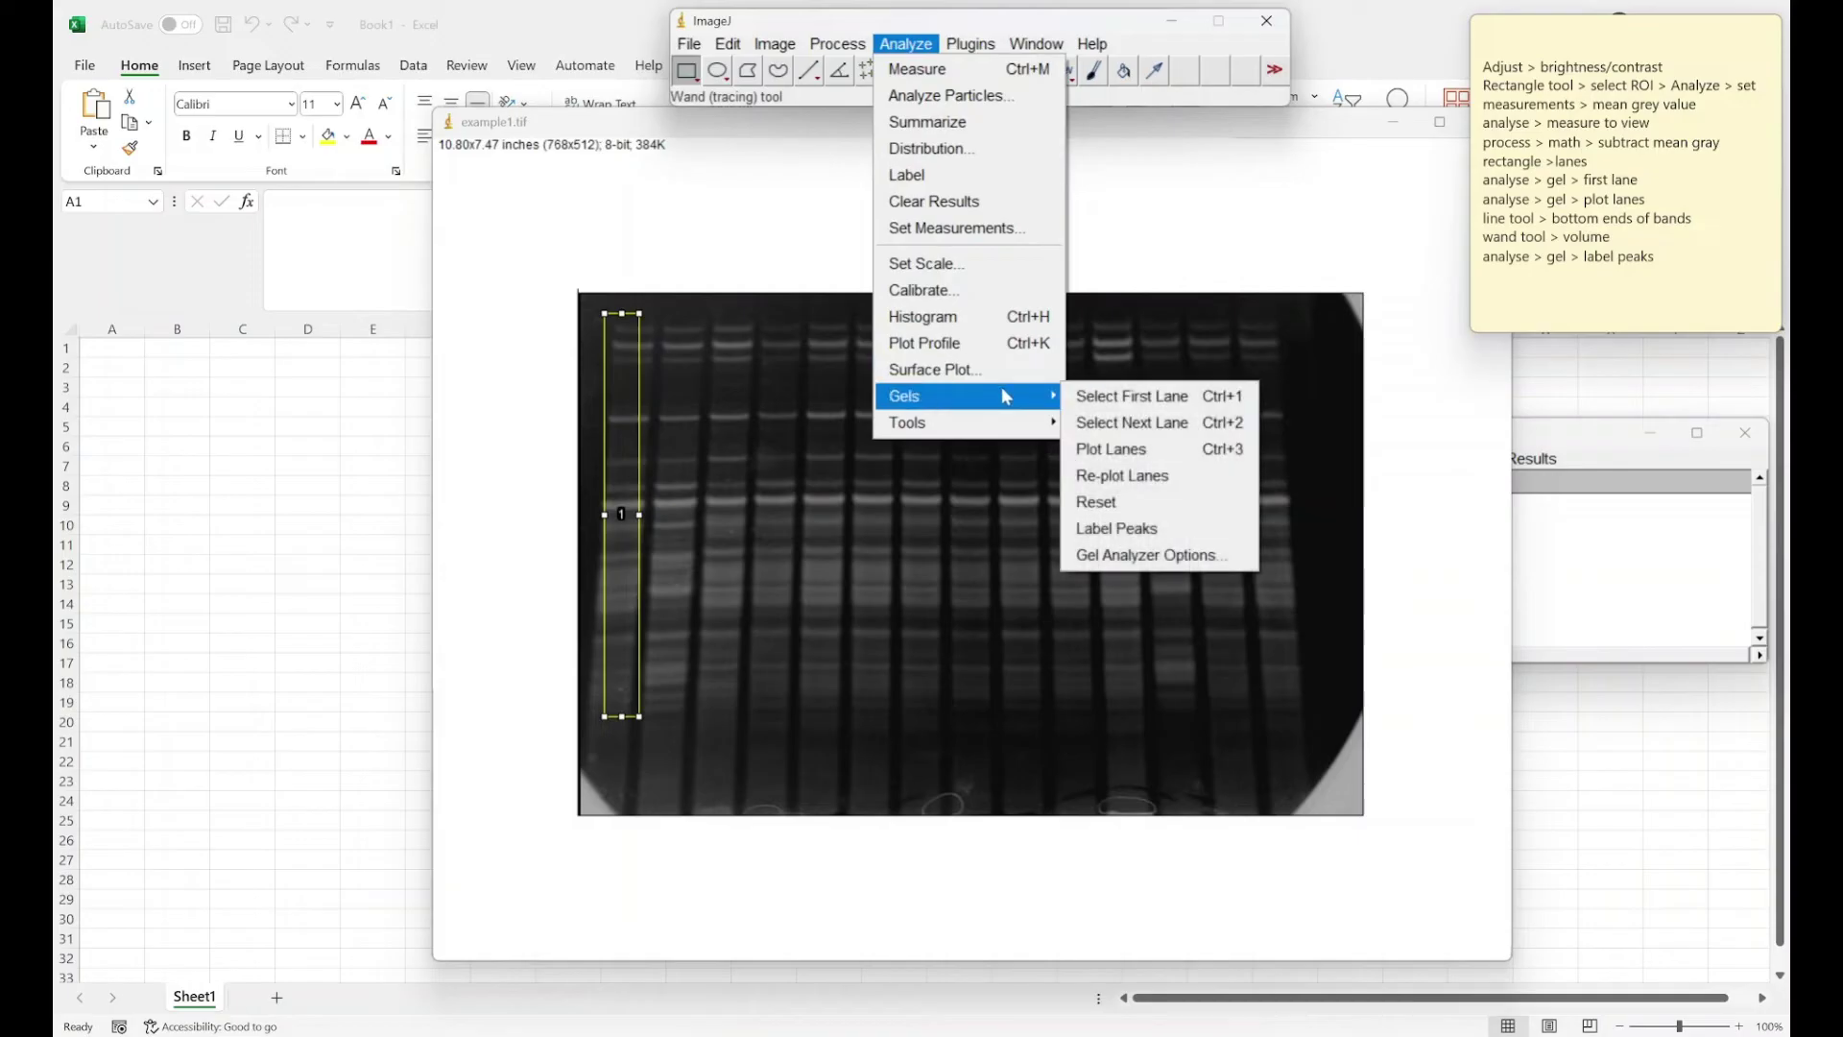
click(1152, 448)
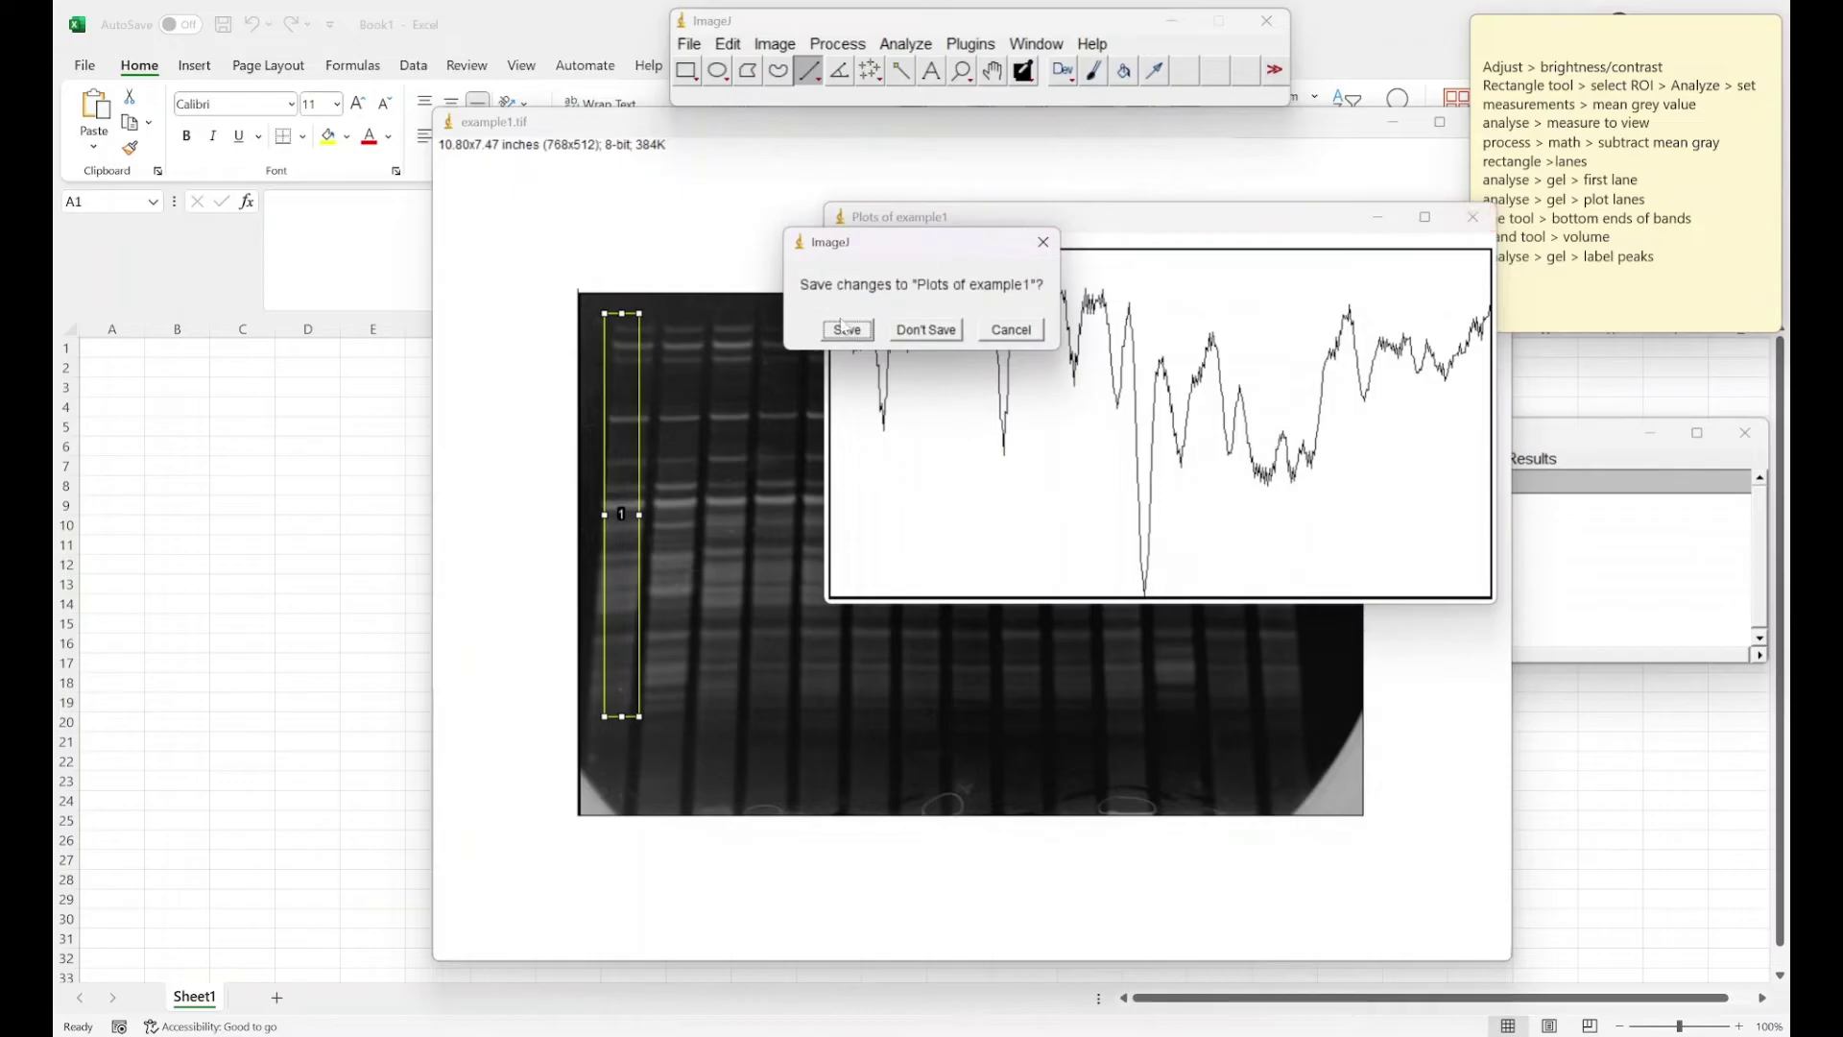
click(923, 329)
Step: Reset the gel analyzer to remove the registered lane
click(910, 45)
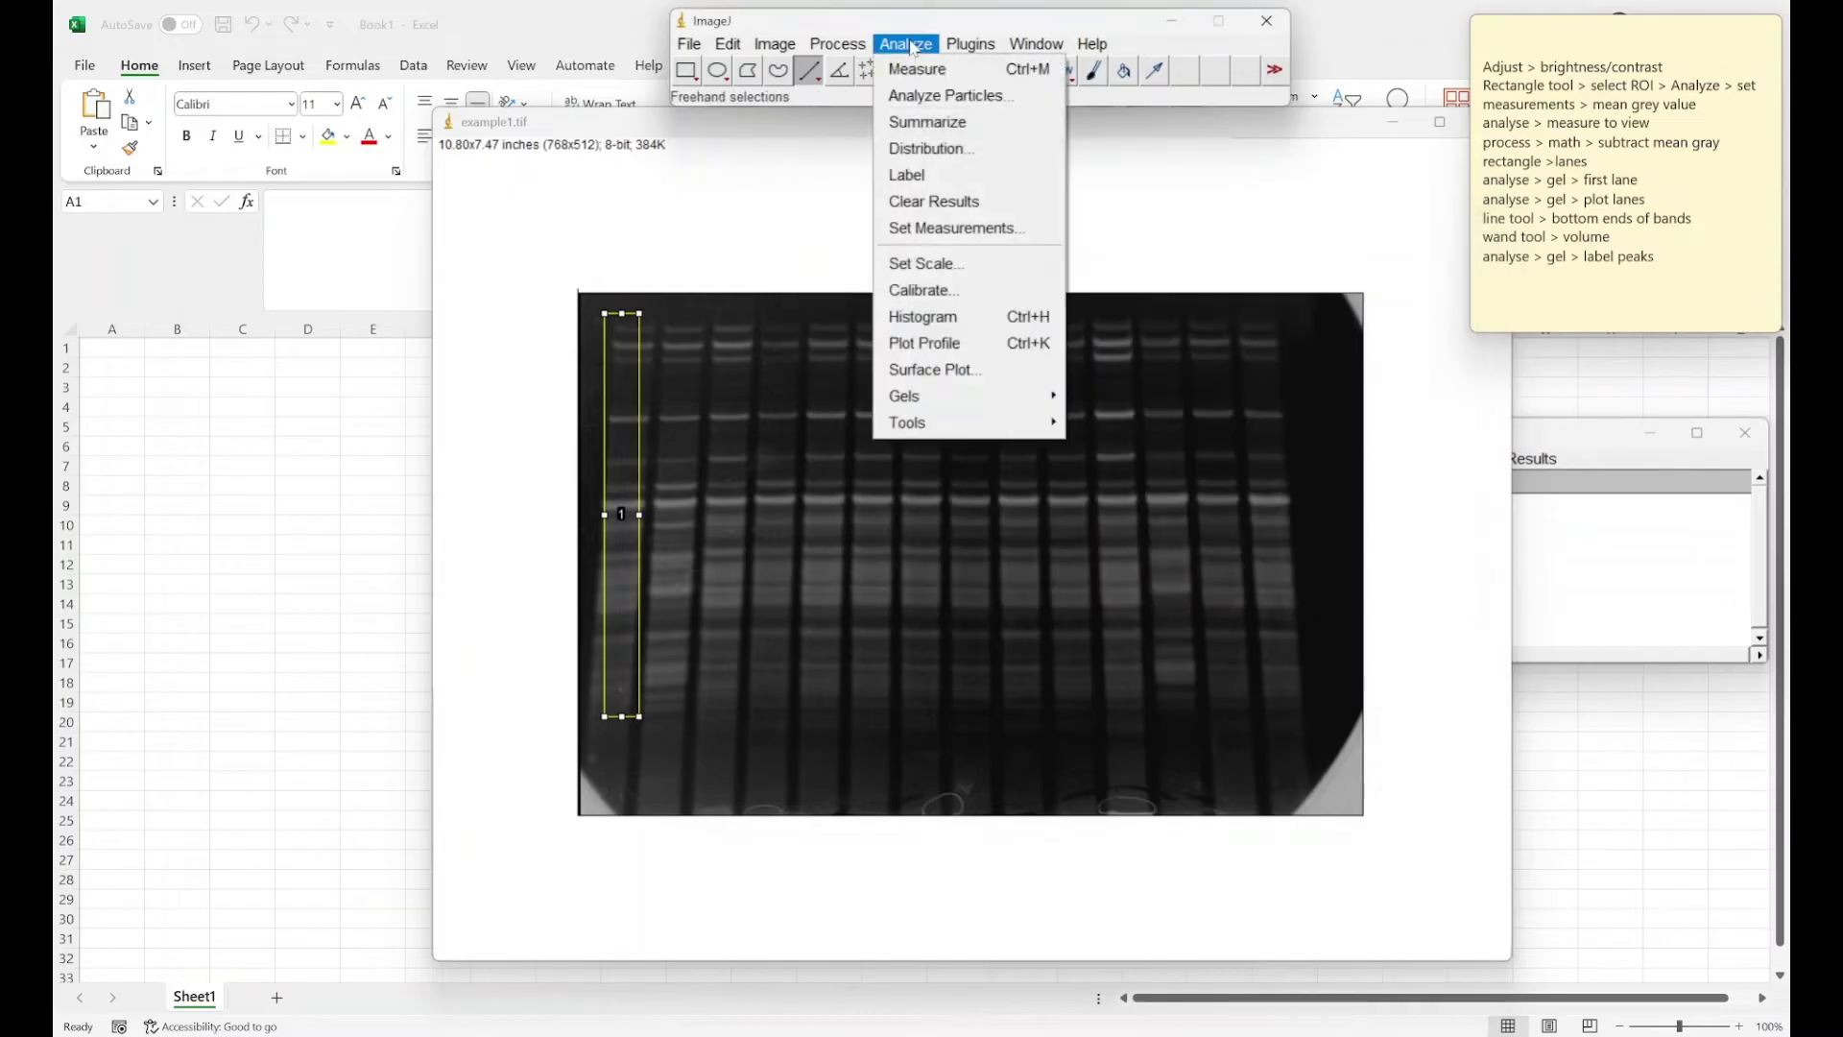
mouse_move(1008, 397)
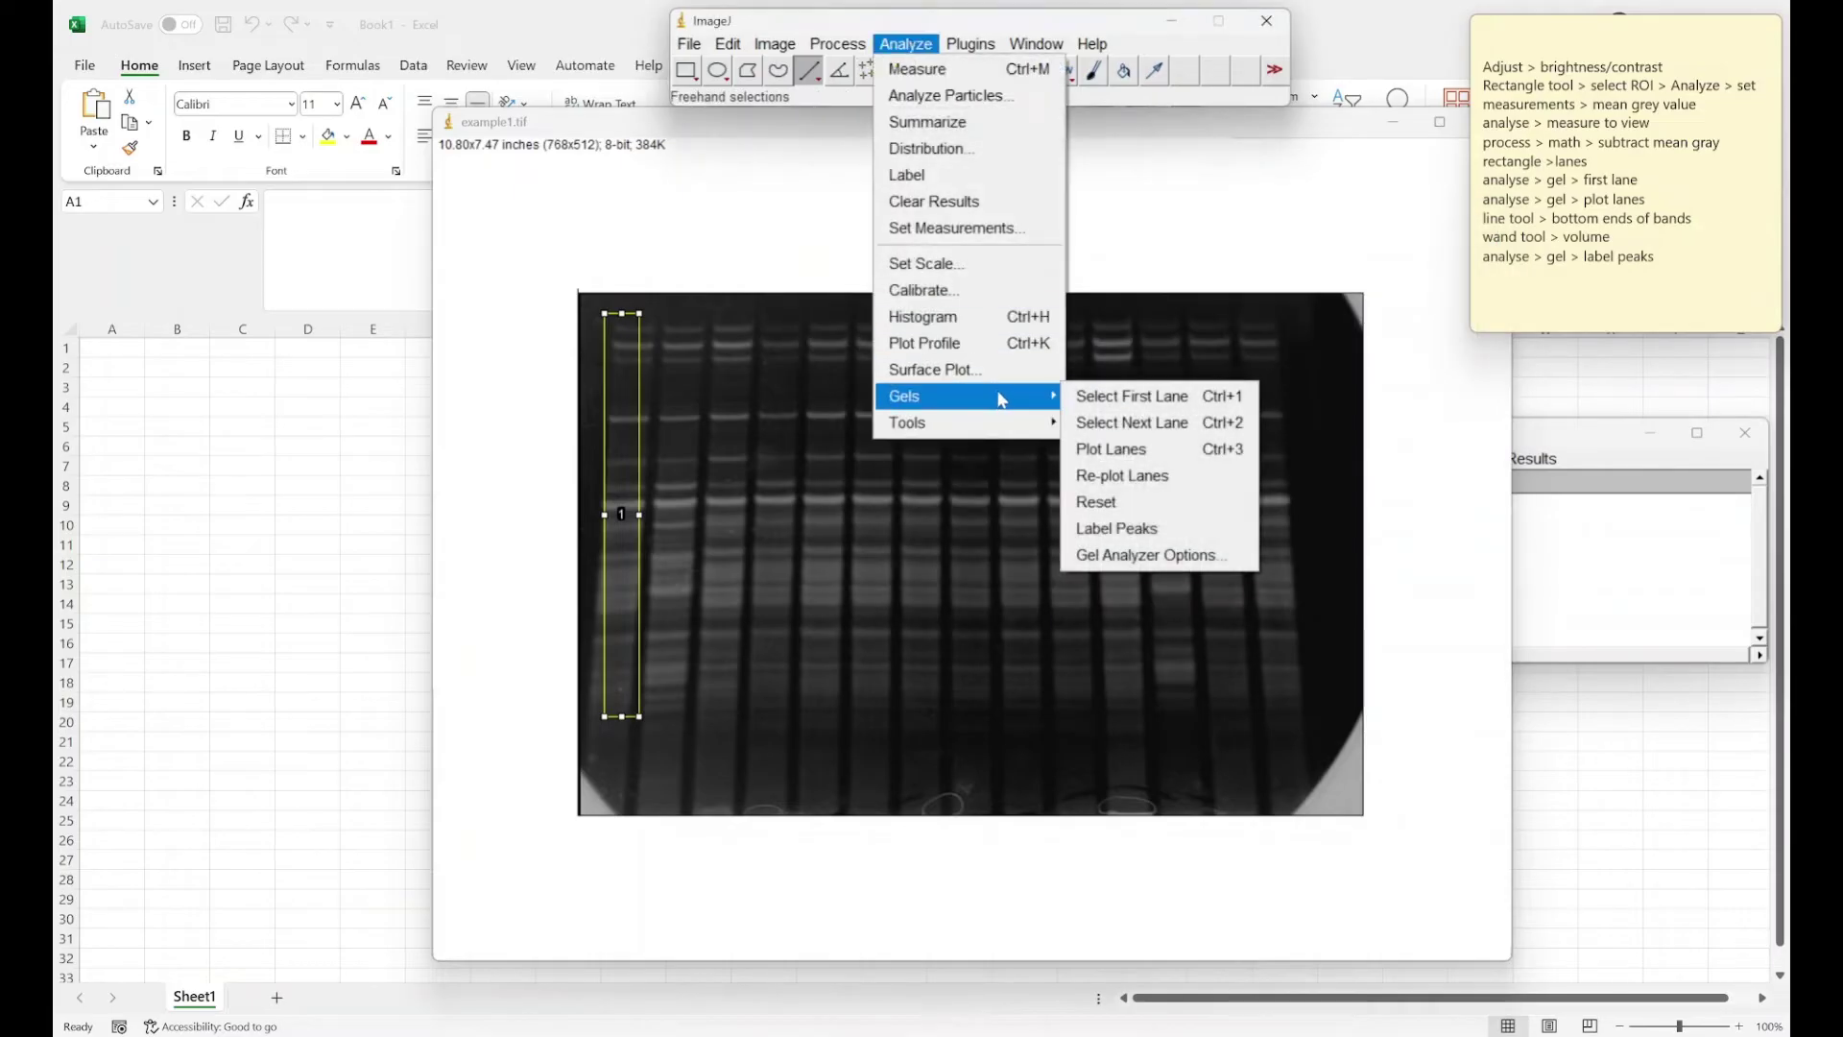
click(1113, 502)
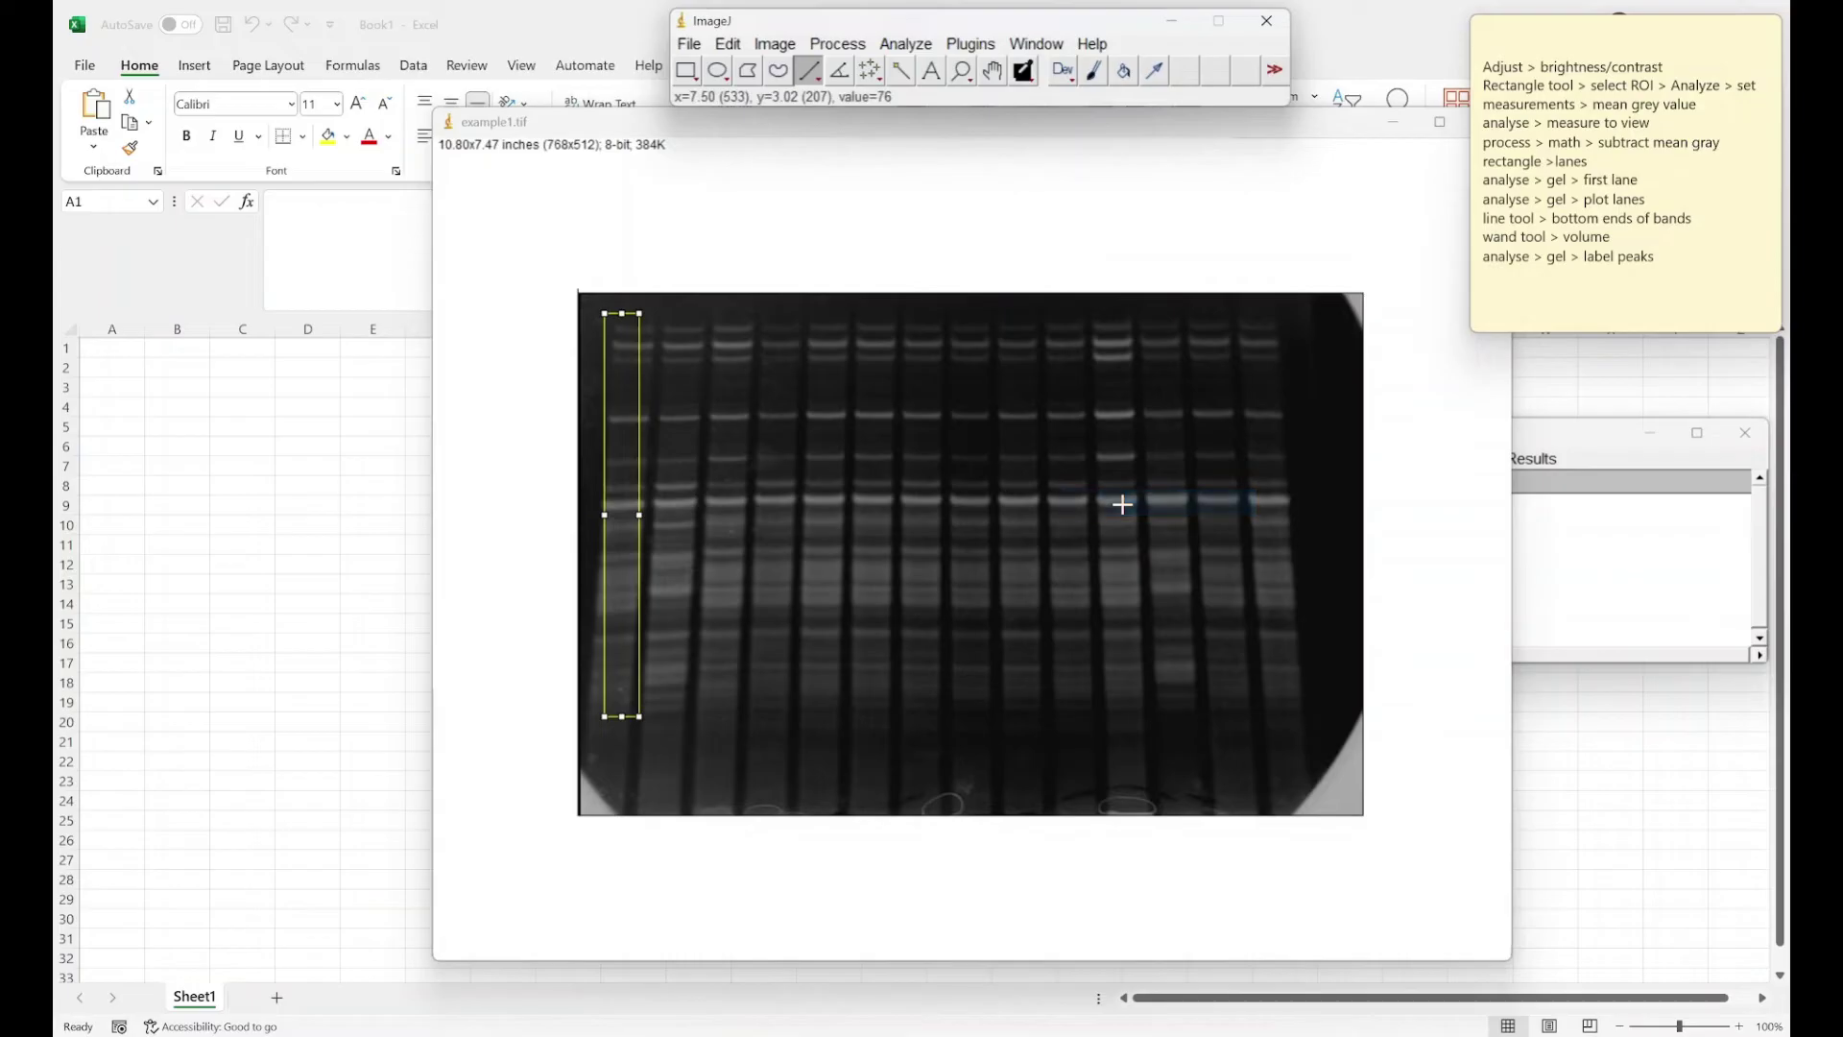
Step: Clear the rectangular lane selection and invert the whole gel image
click(729, 44)
mouse_move(831, 395)
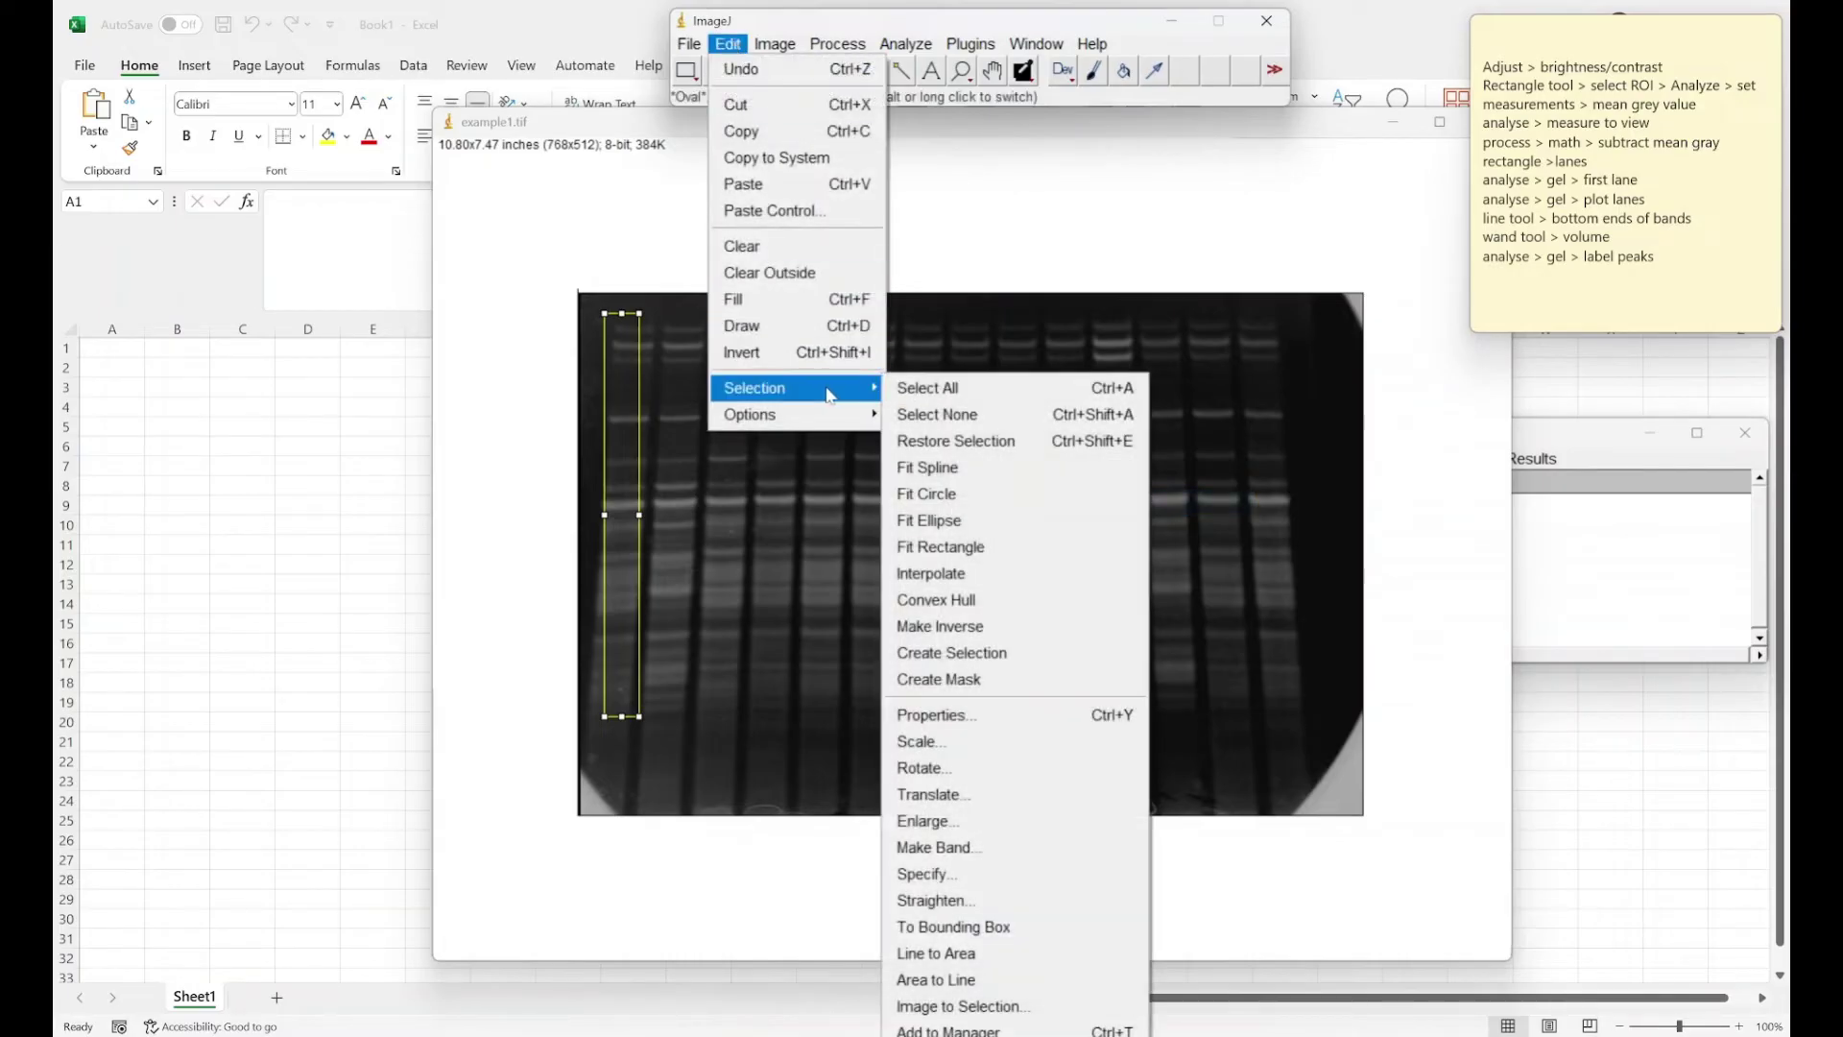
click(937, 413)
click(729, 44)
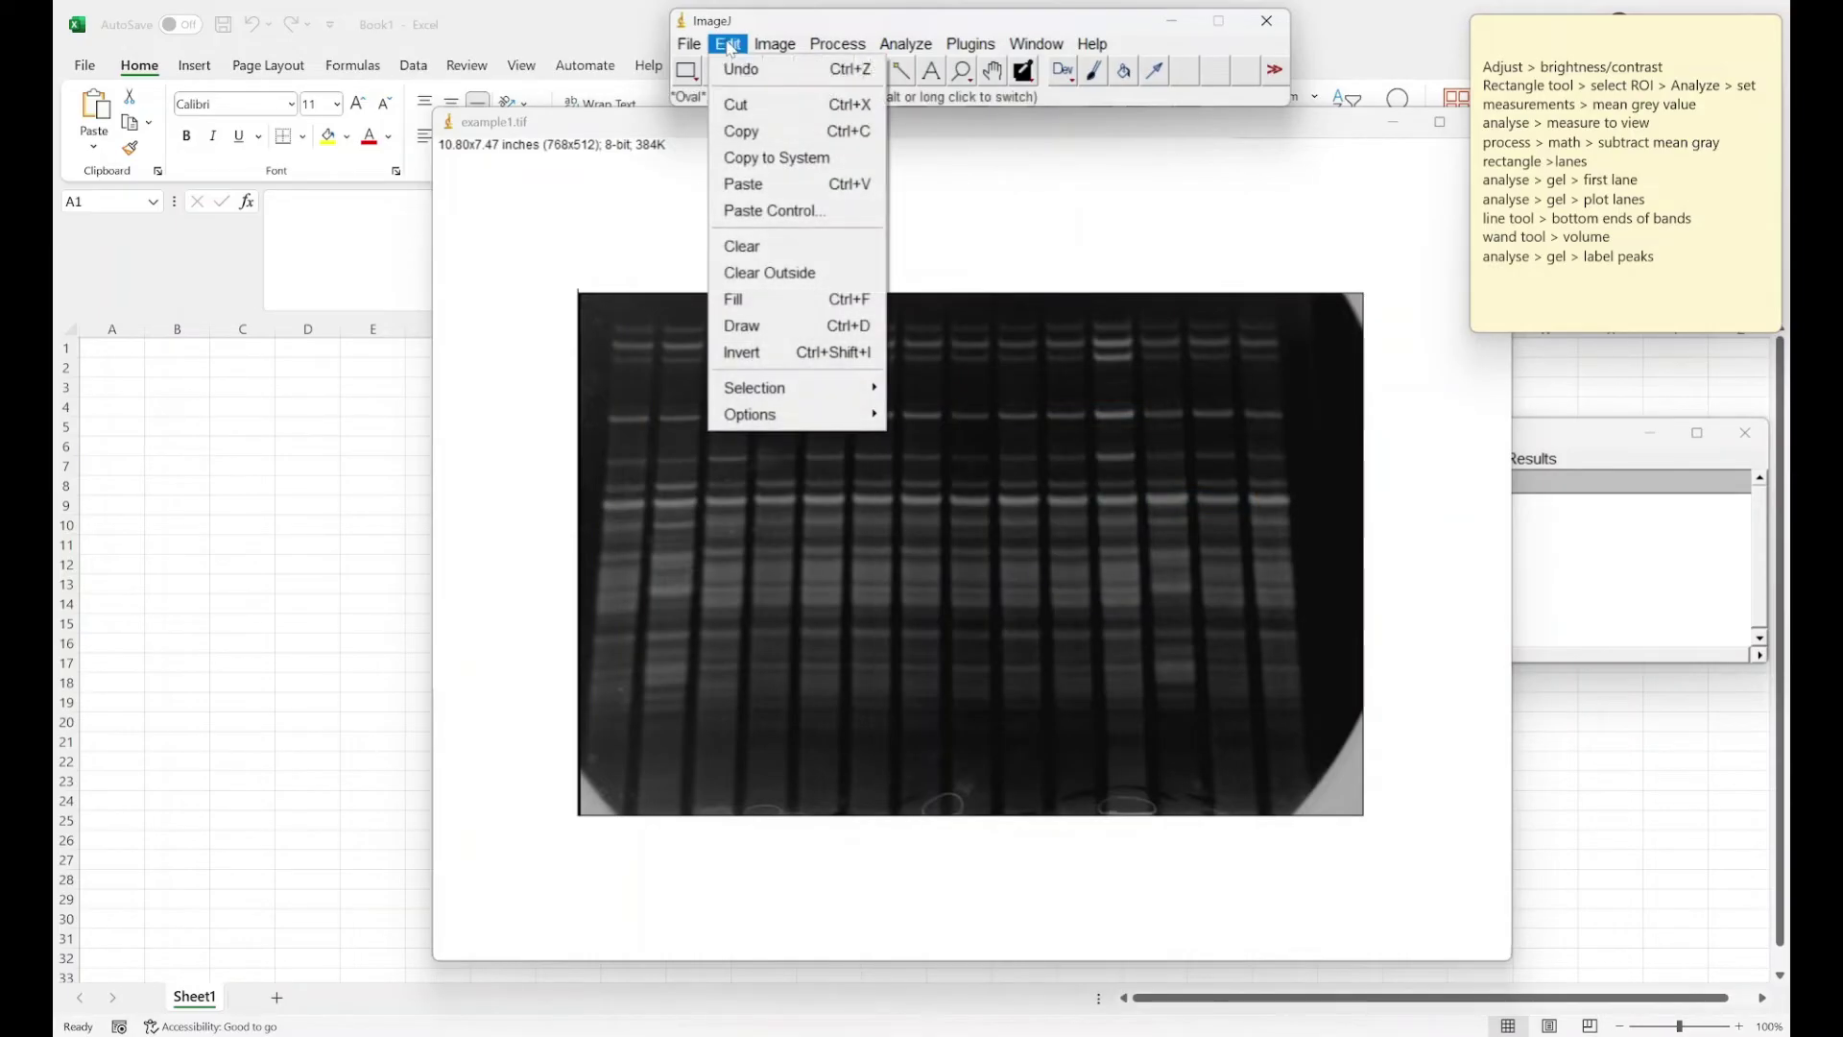
click(768, 354)
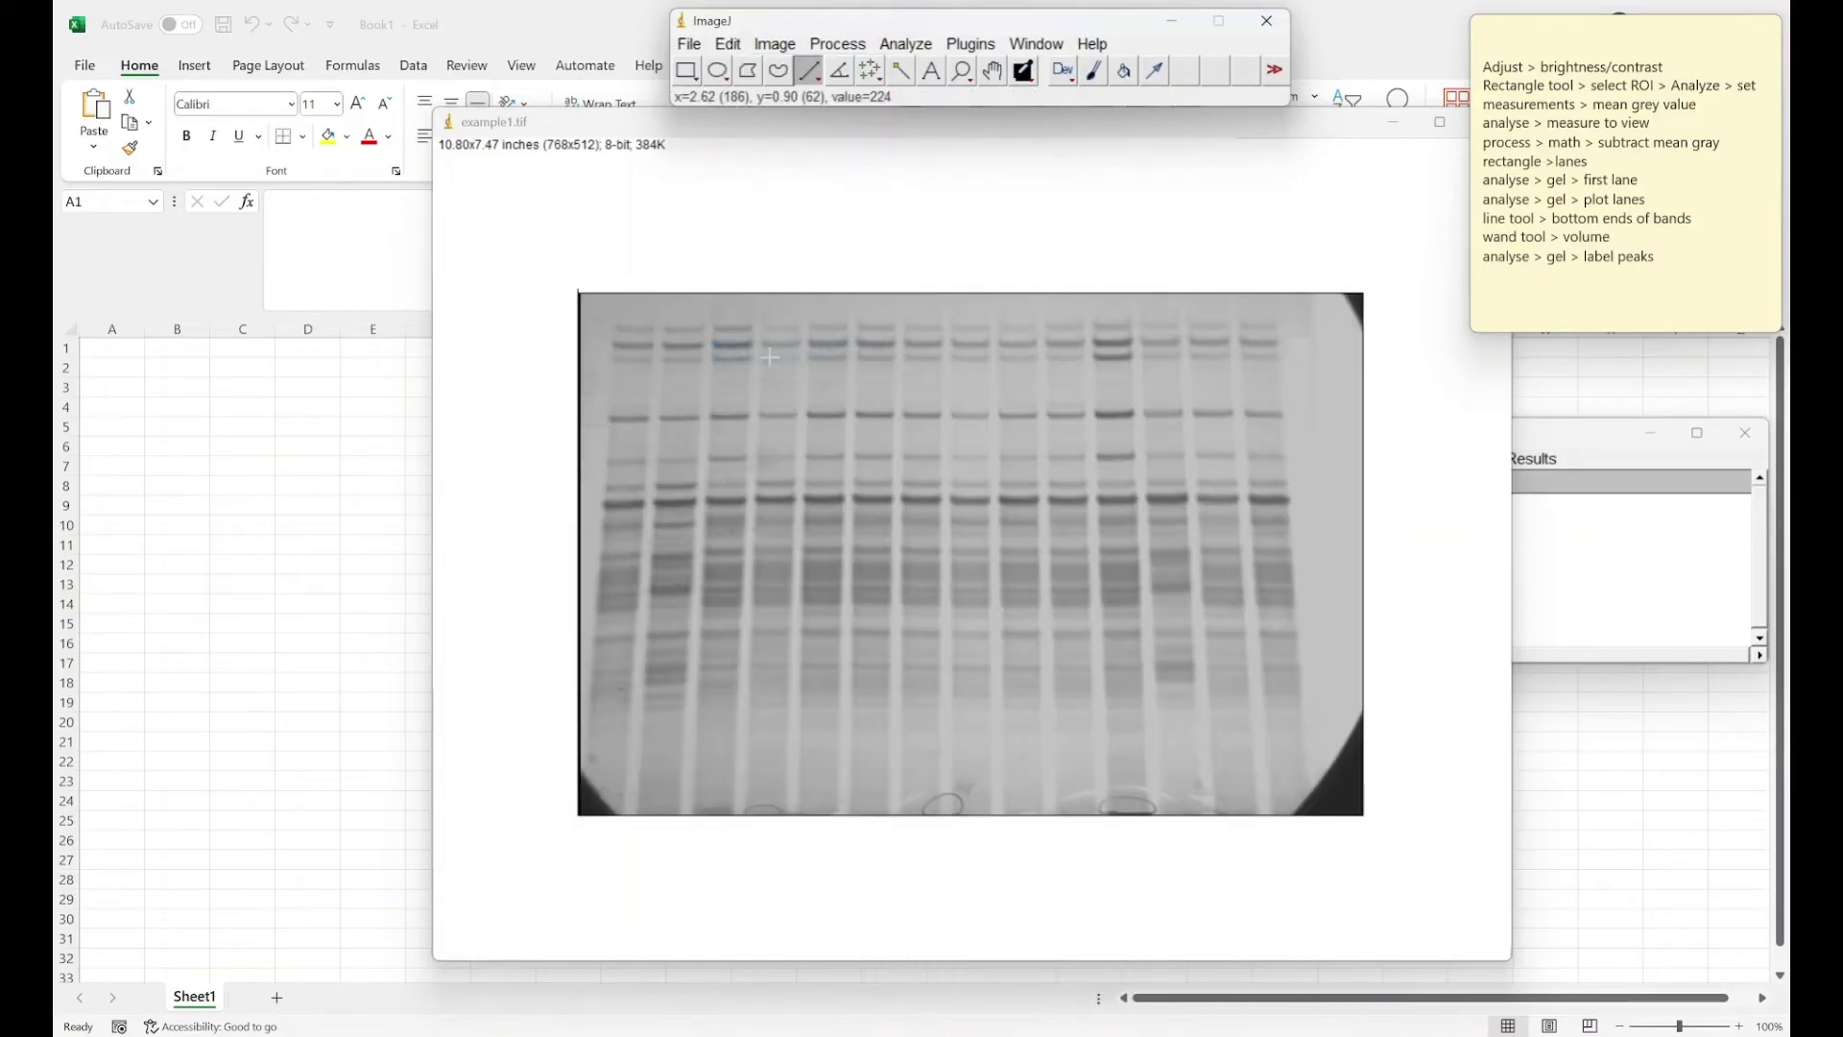
Step: Draw an upright rectangle about 0.55 by 6.12 inches over the inverted gel's first lane and register it as the first gel lane
click(685, 70)
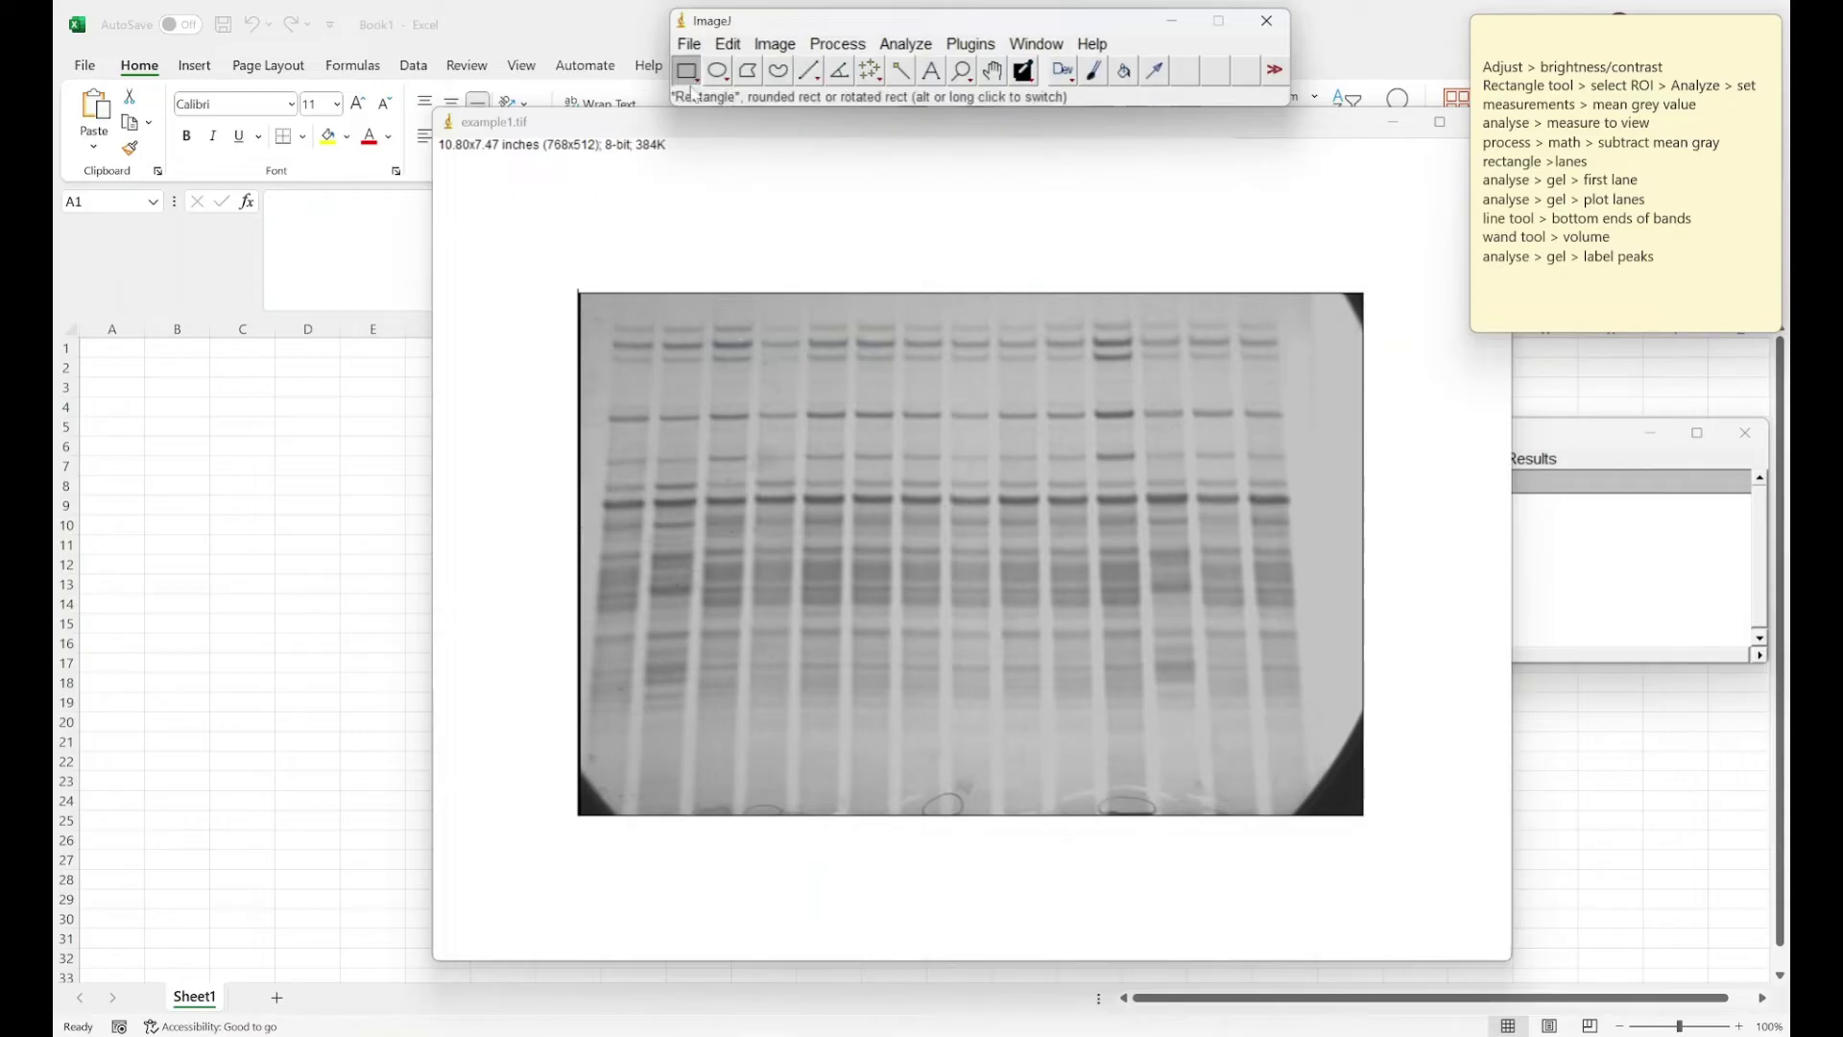
drag(603, 317, 644, 745)
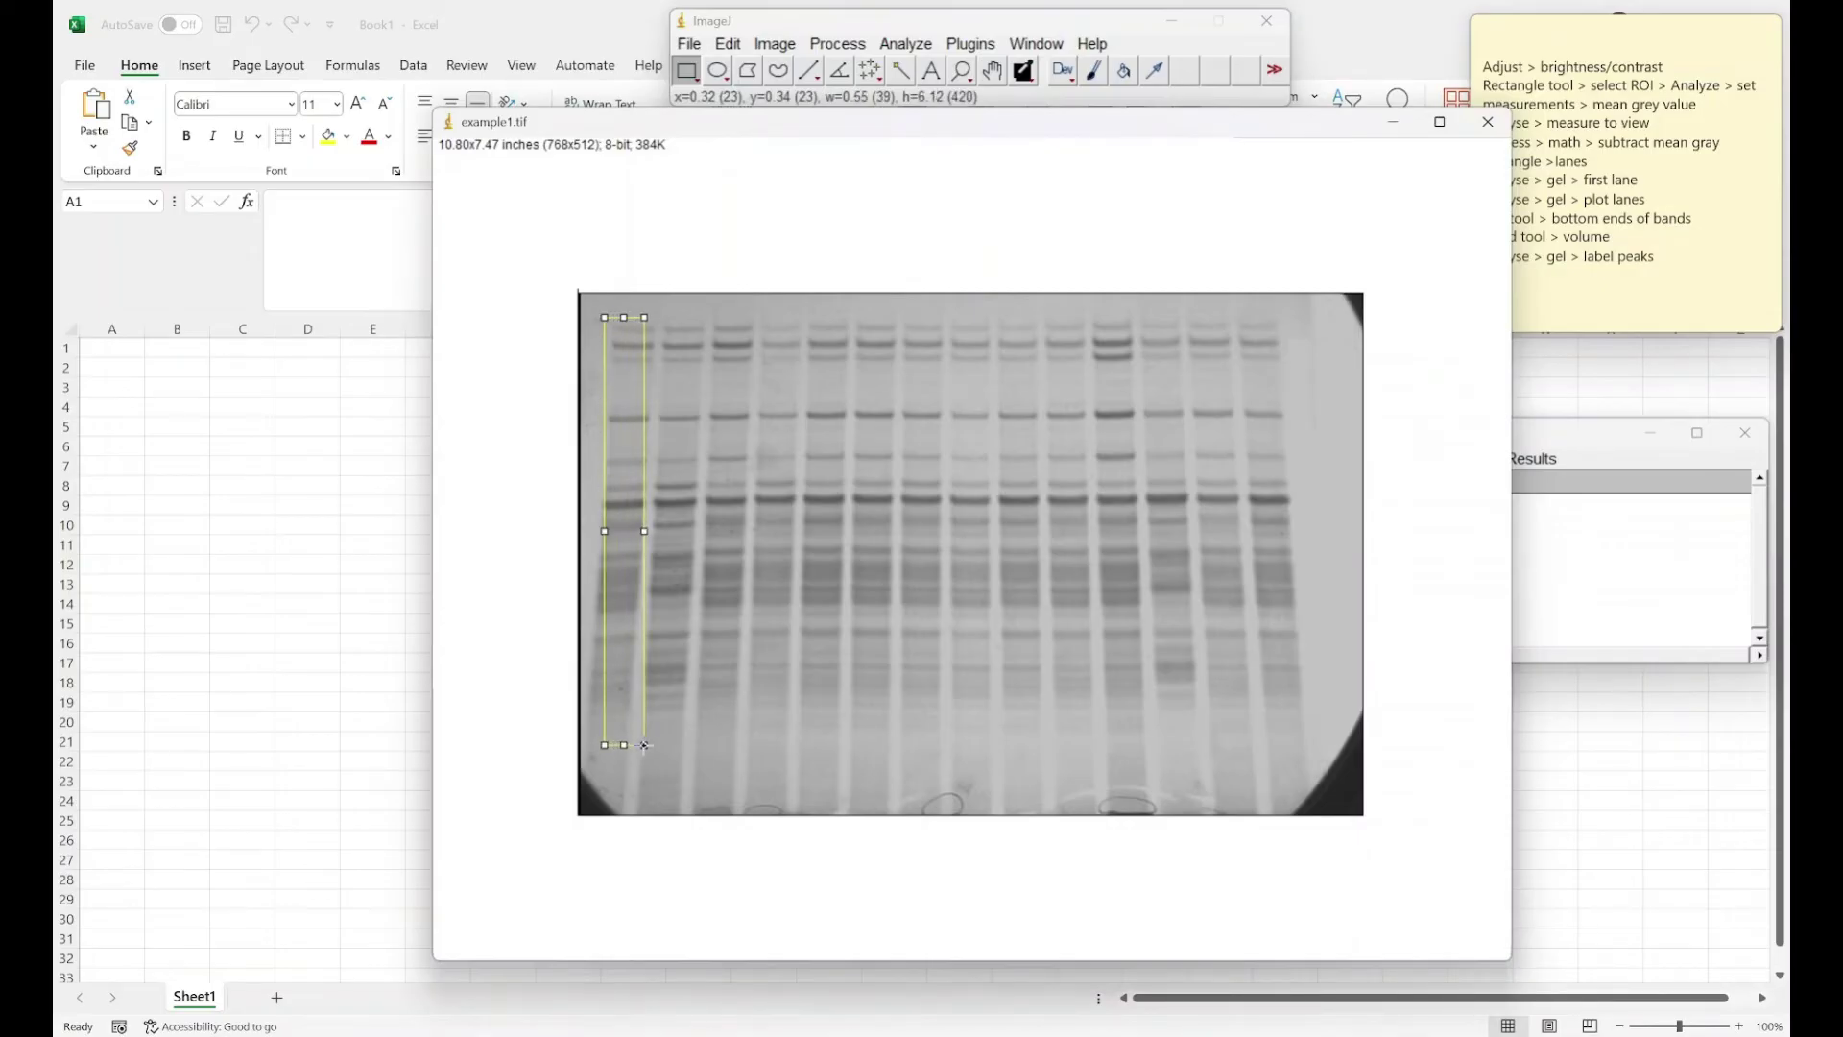
click(914, 44)
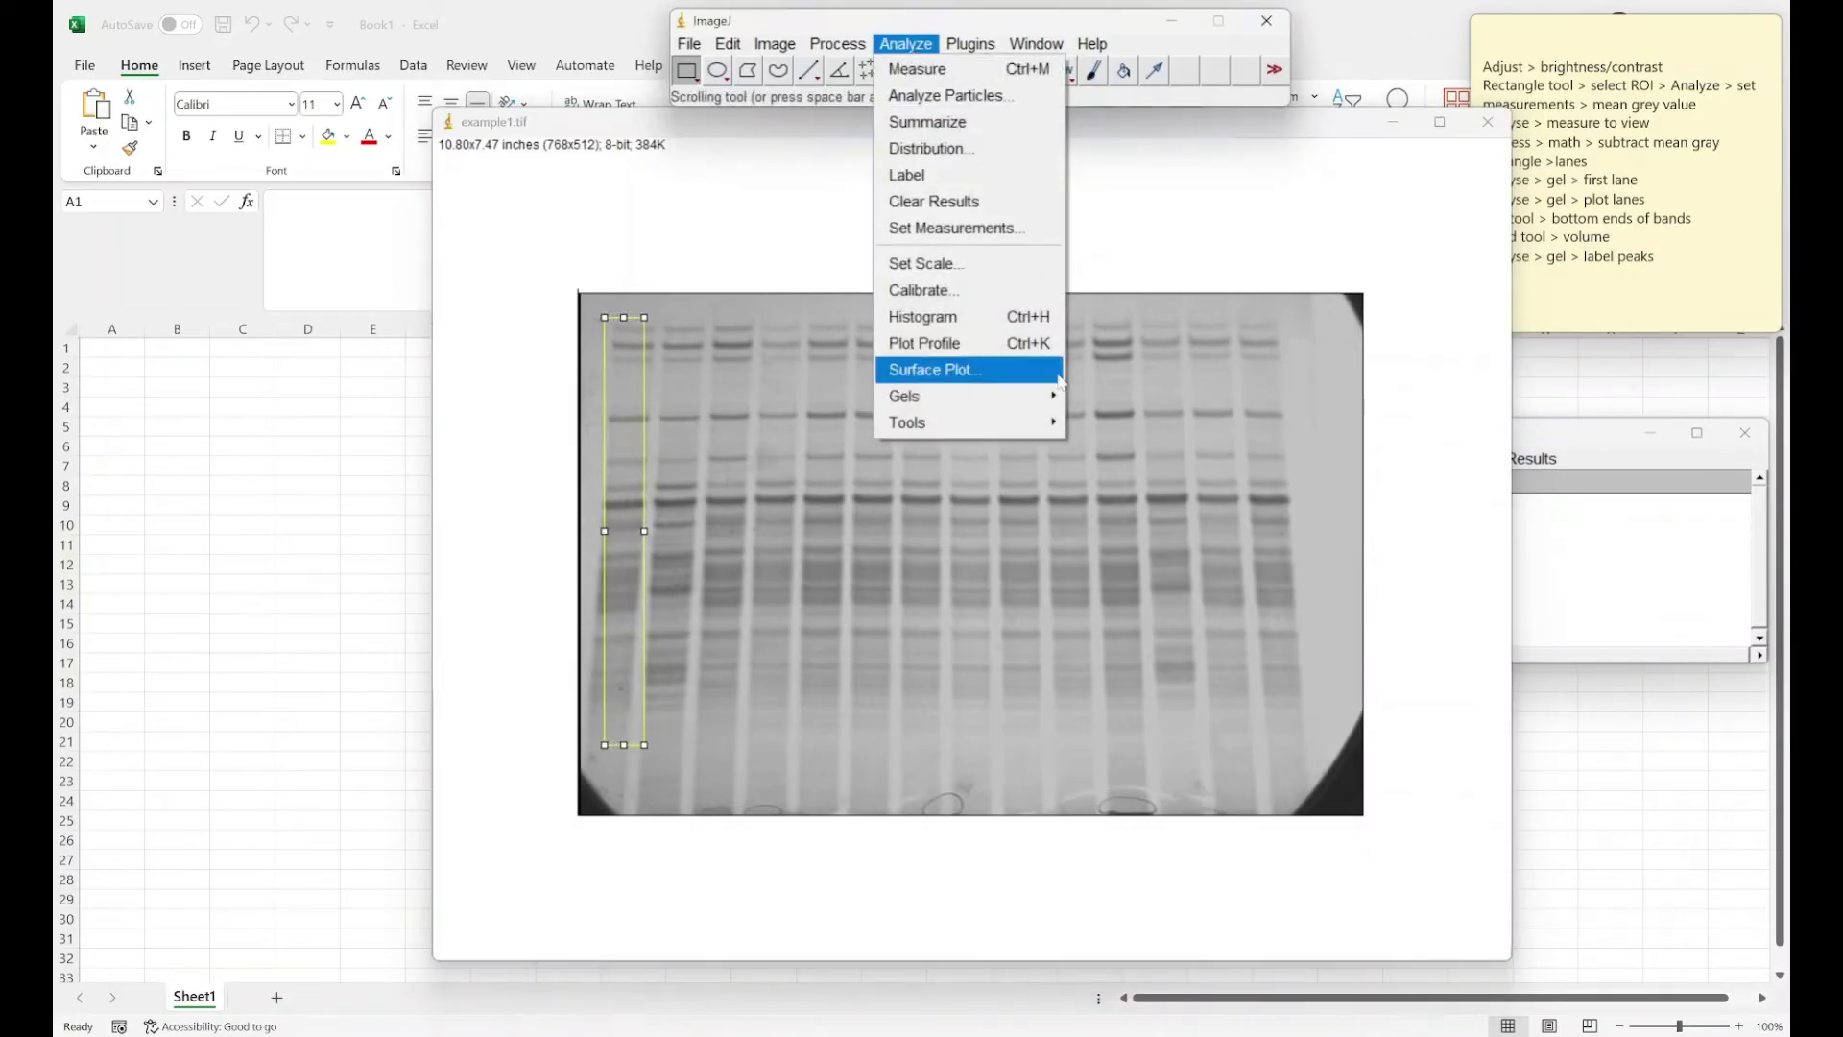
mouse_move(1017, 396)
click(1082, 397)
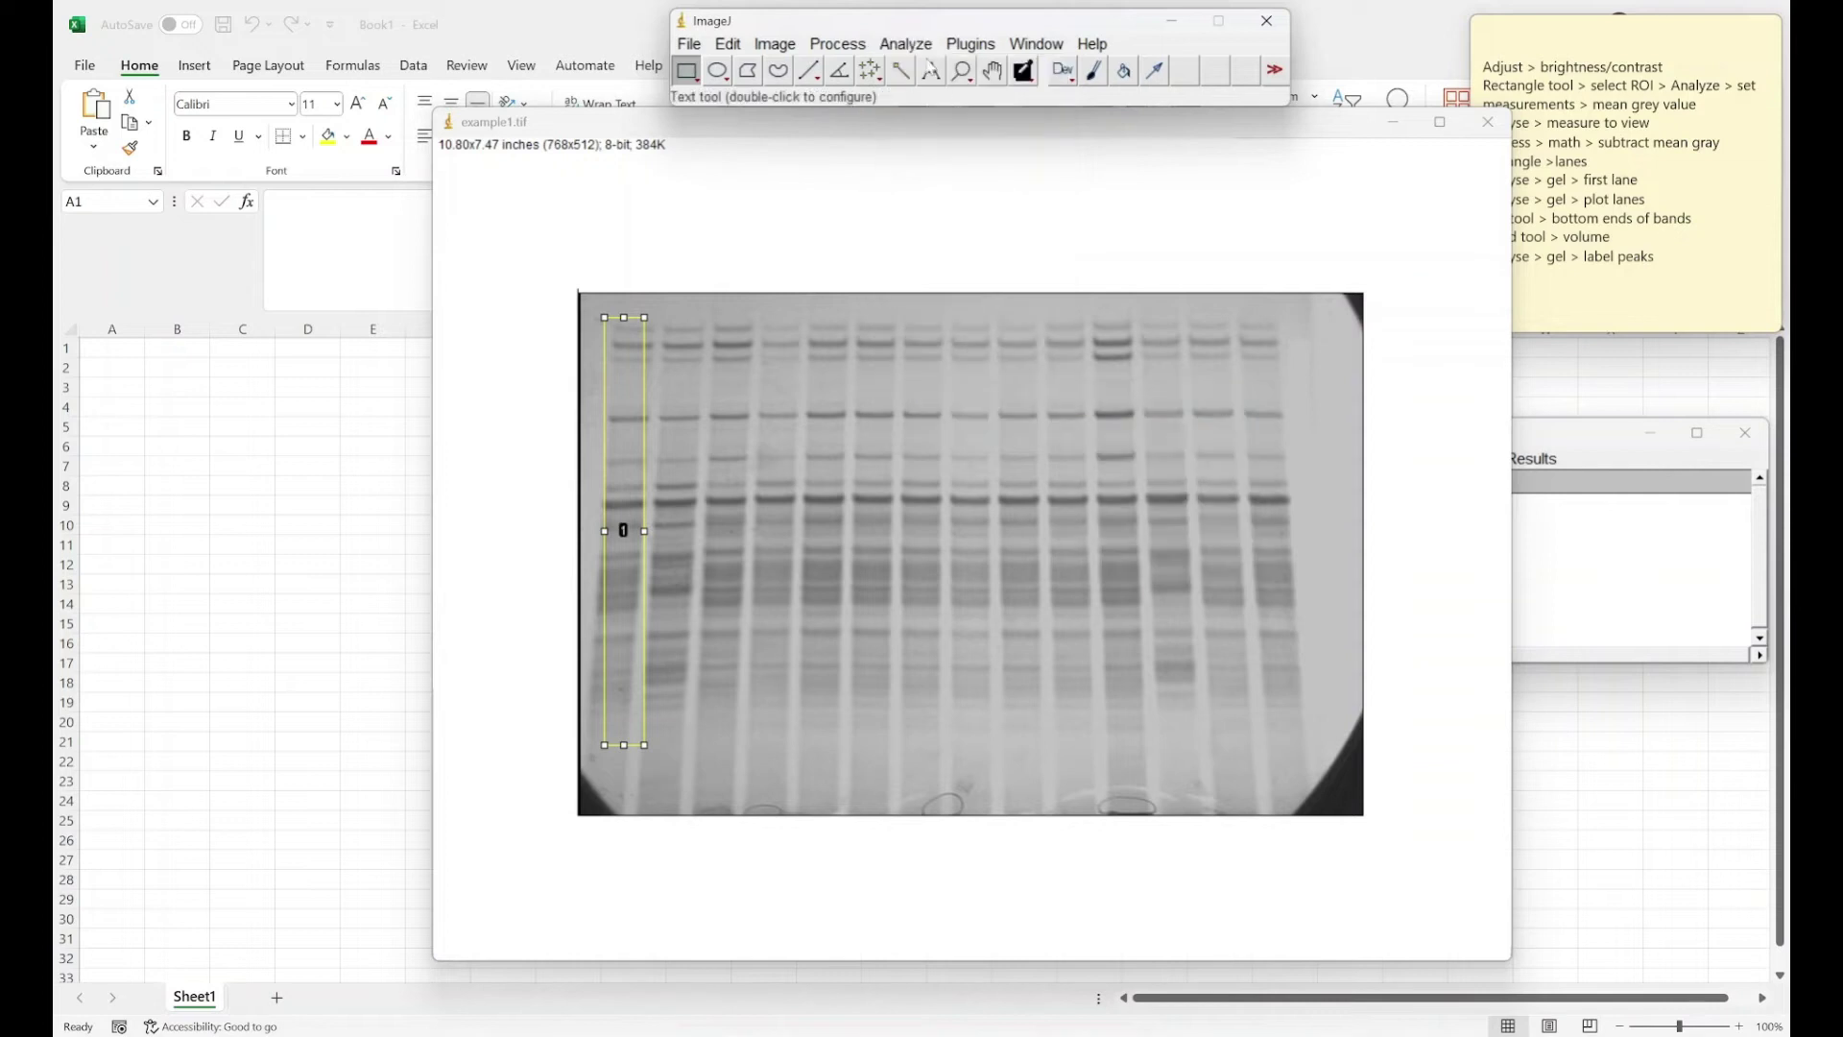
Step: Plot the intensity profile of the registered lane on the inverted gel
click(906, 44)
mouse_move(1037, 396)
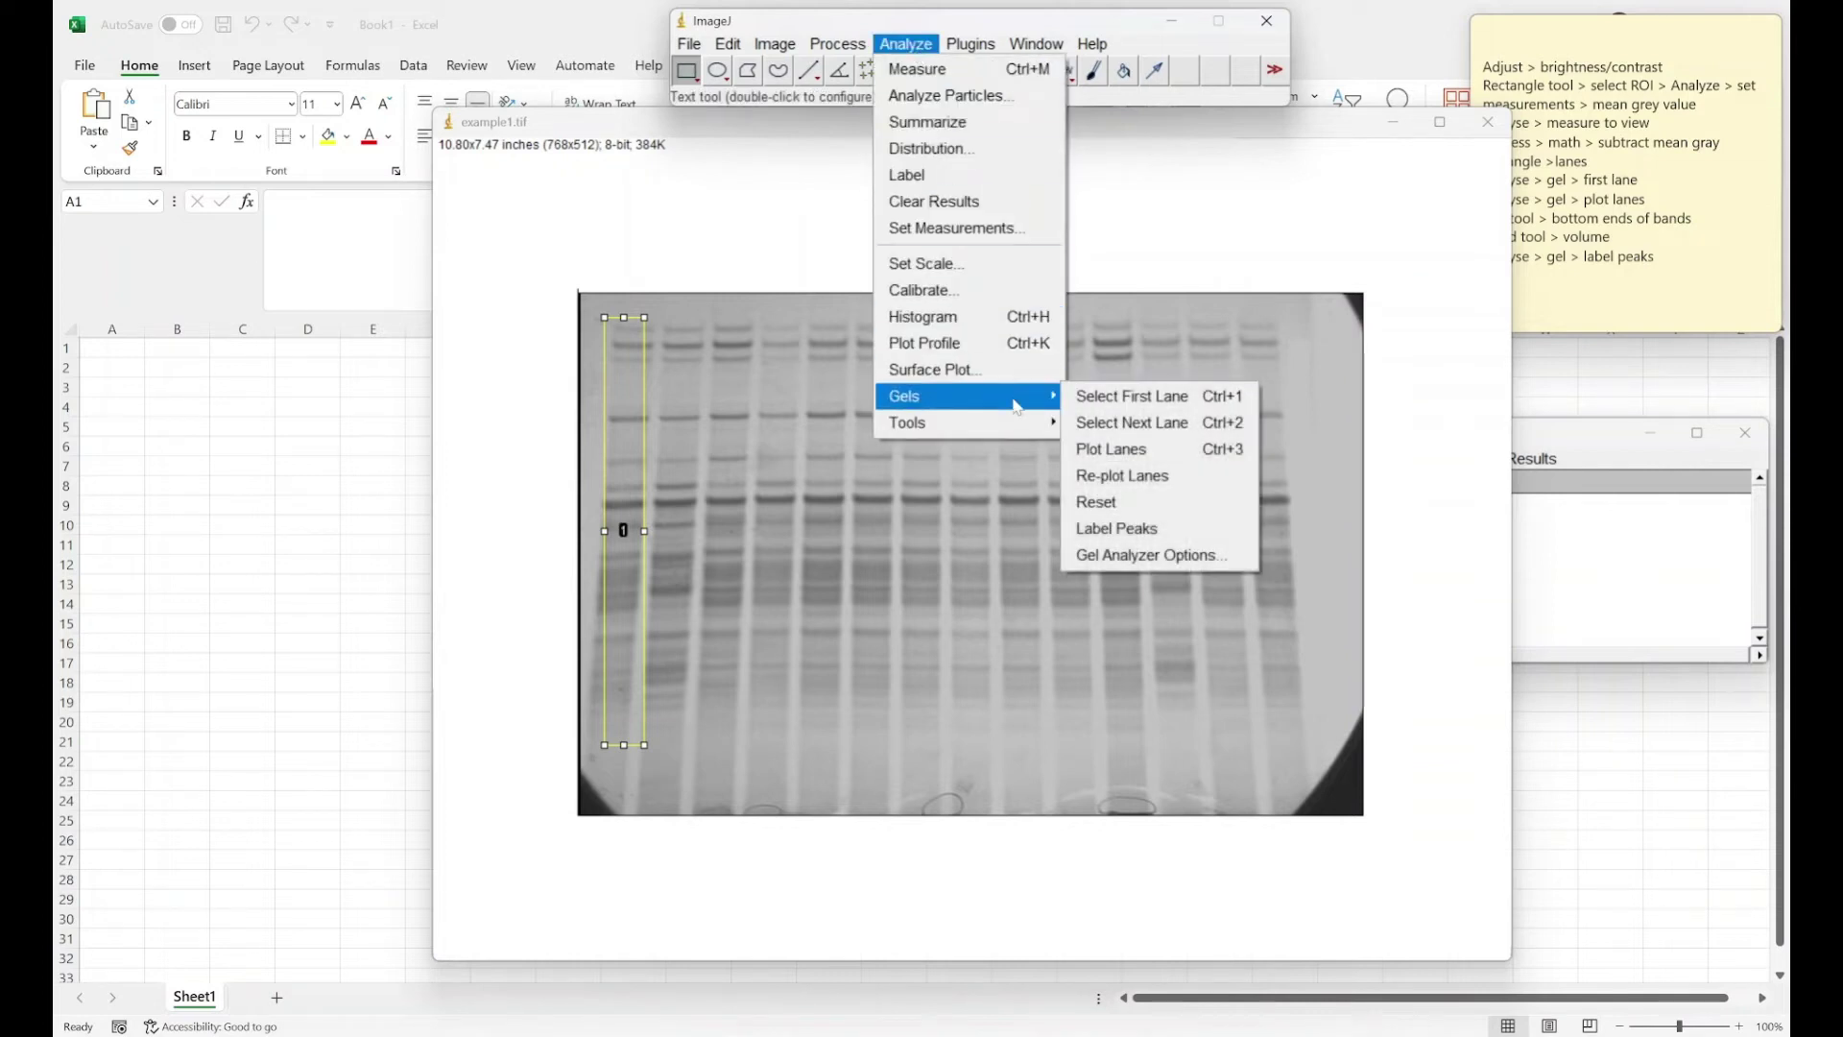
click(1148, 451)
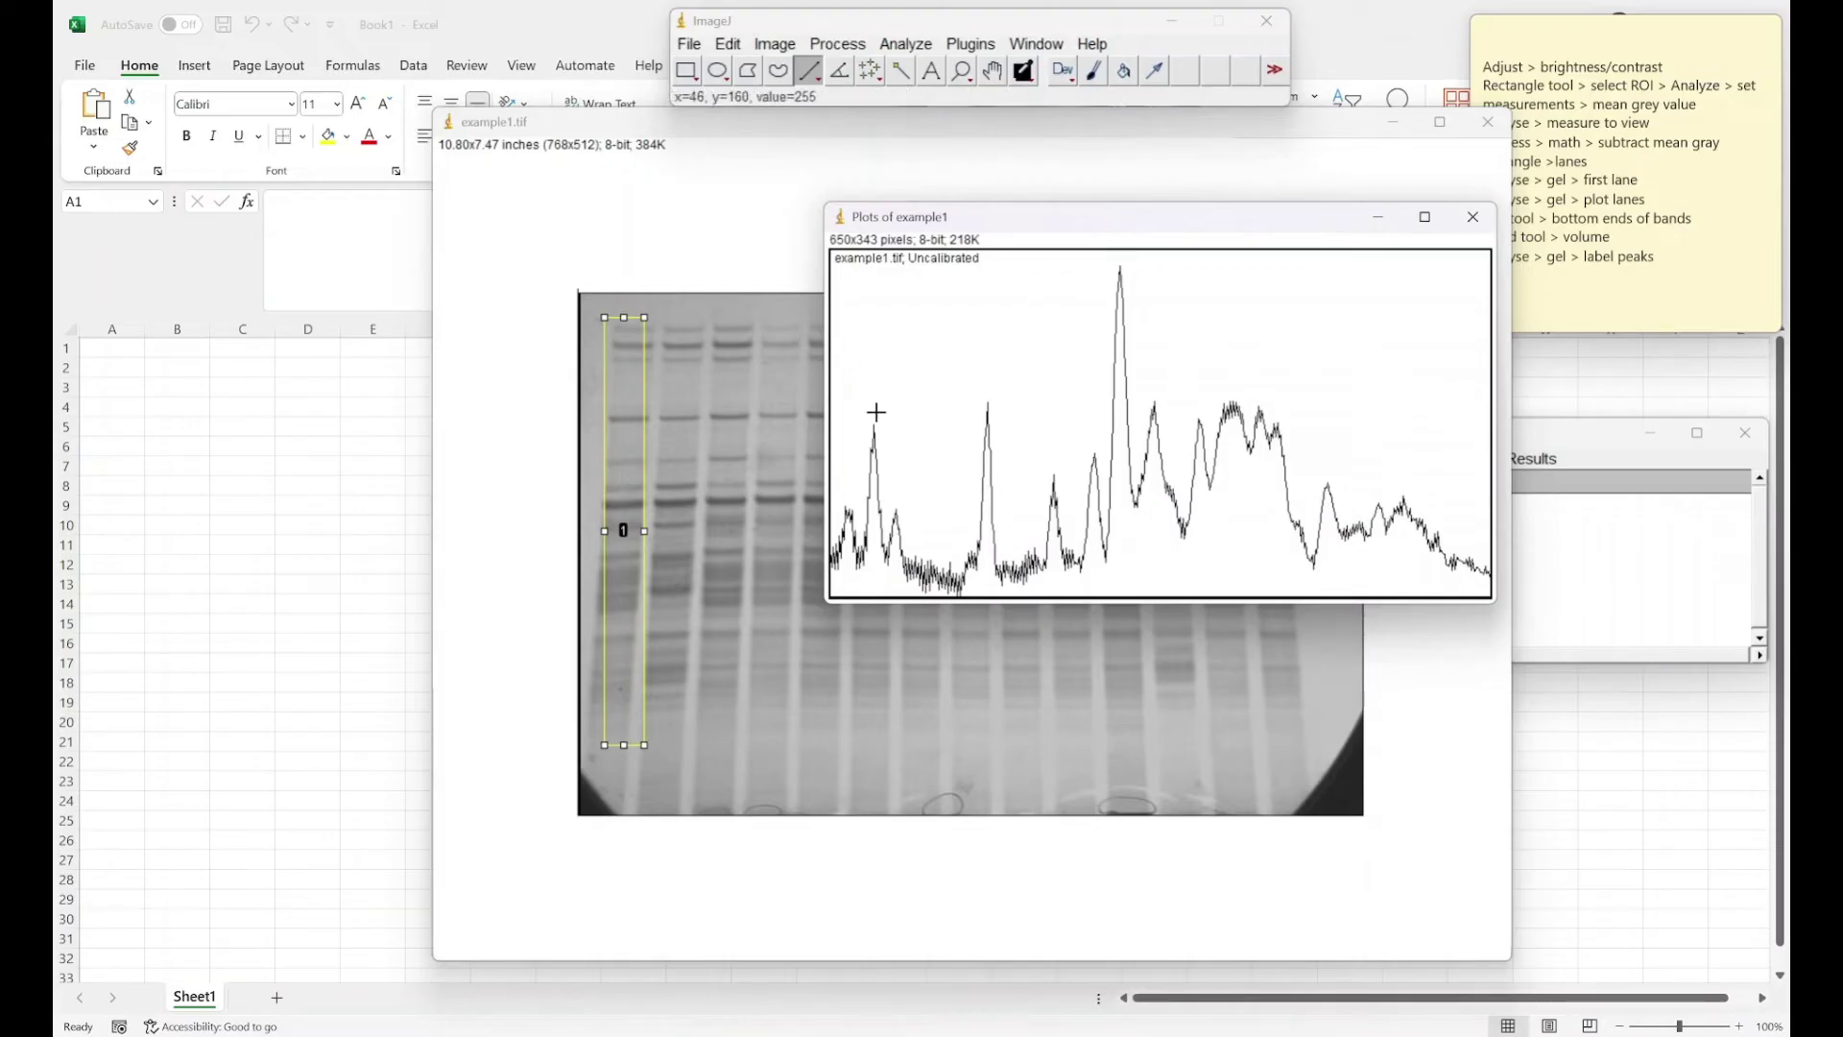
Step: Draw straight baseline segments across the bottoms of the profile's peaks to close off the individual bands
drag(838, 557, 906, 572)
mouse_move(974, 562)
mouse_down()
mouse_move(1104, 557)
mouse_move(1140, 497)
mouse_move(1183, 532)
mouse_move(1211, 485)
mouse_up()
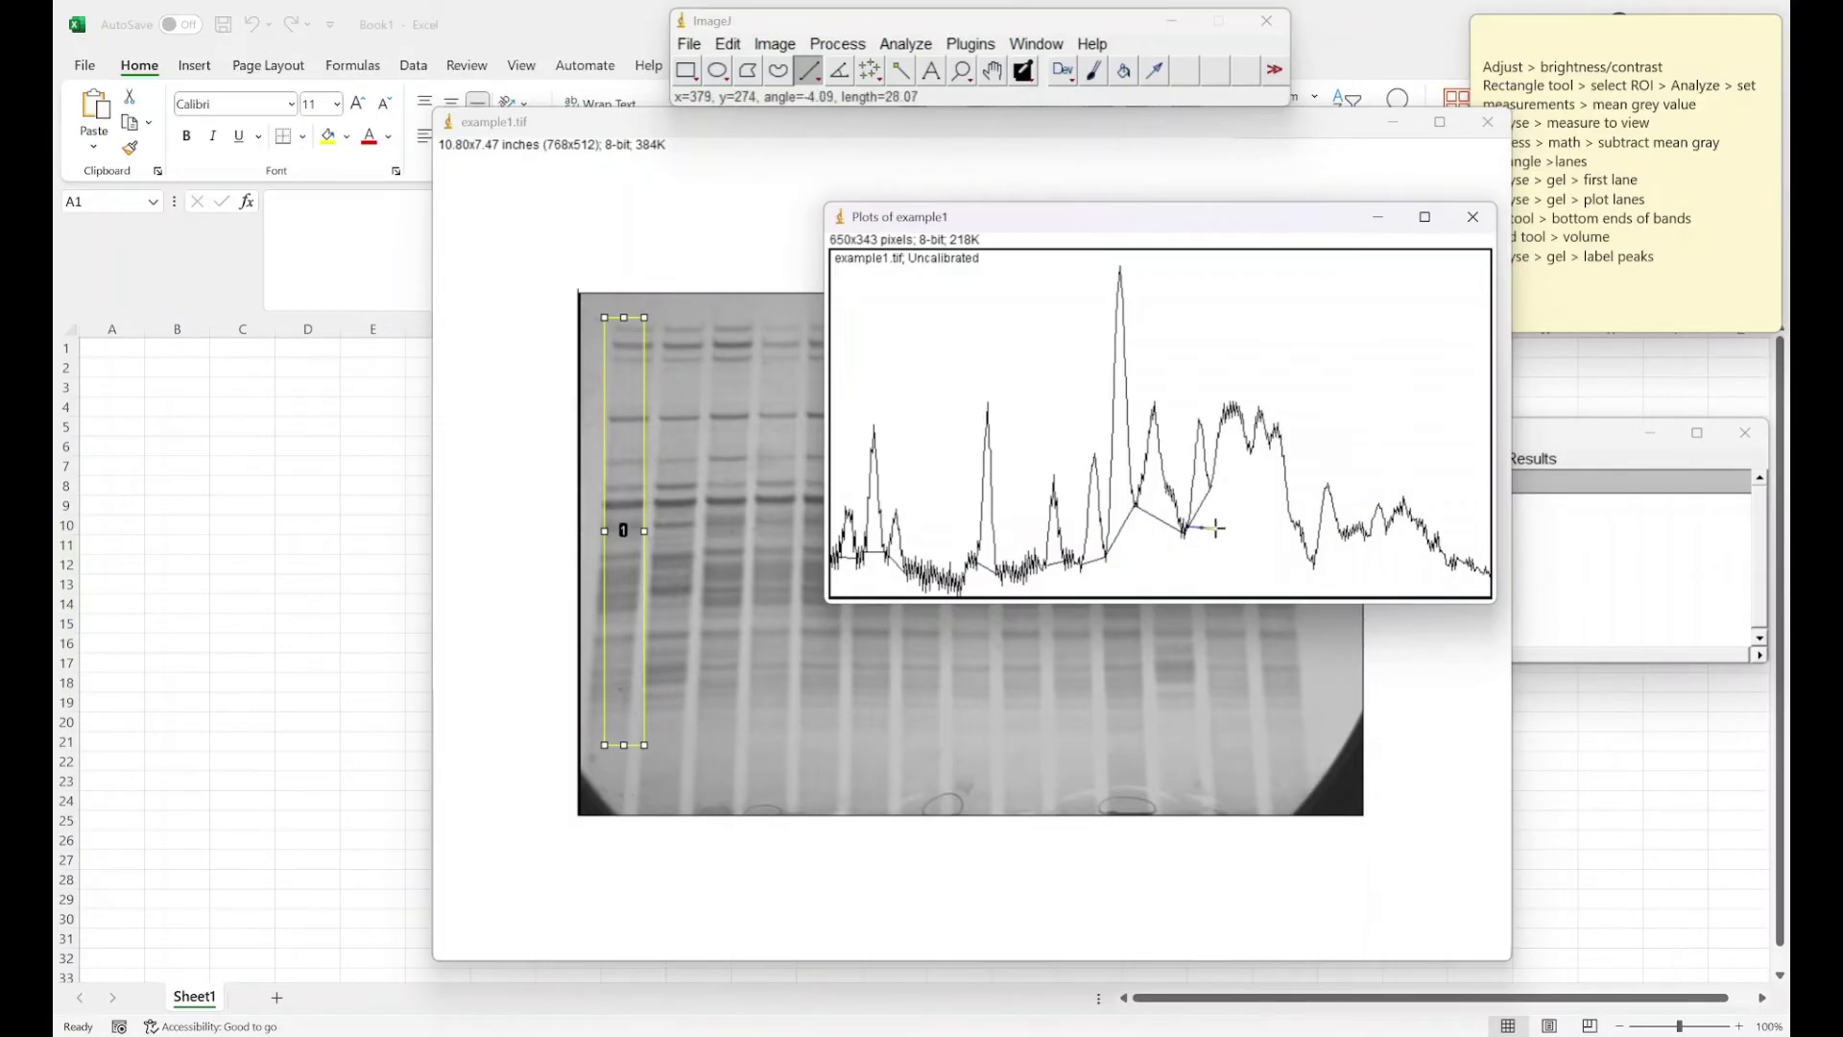
drag(1219, 526, 1188, 526)
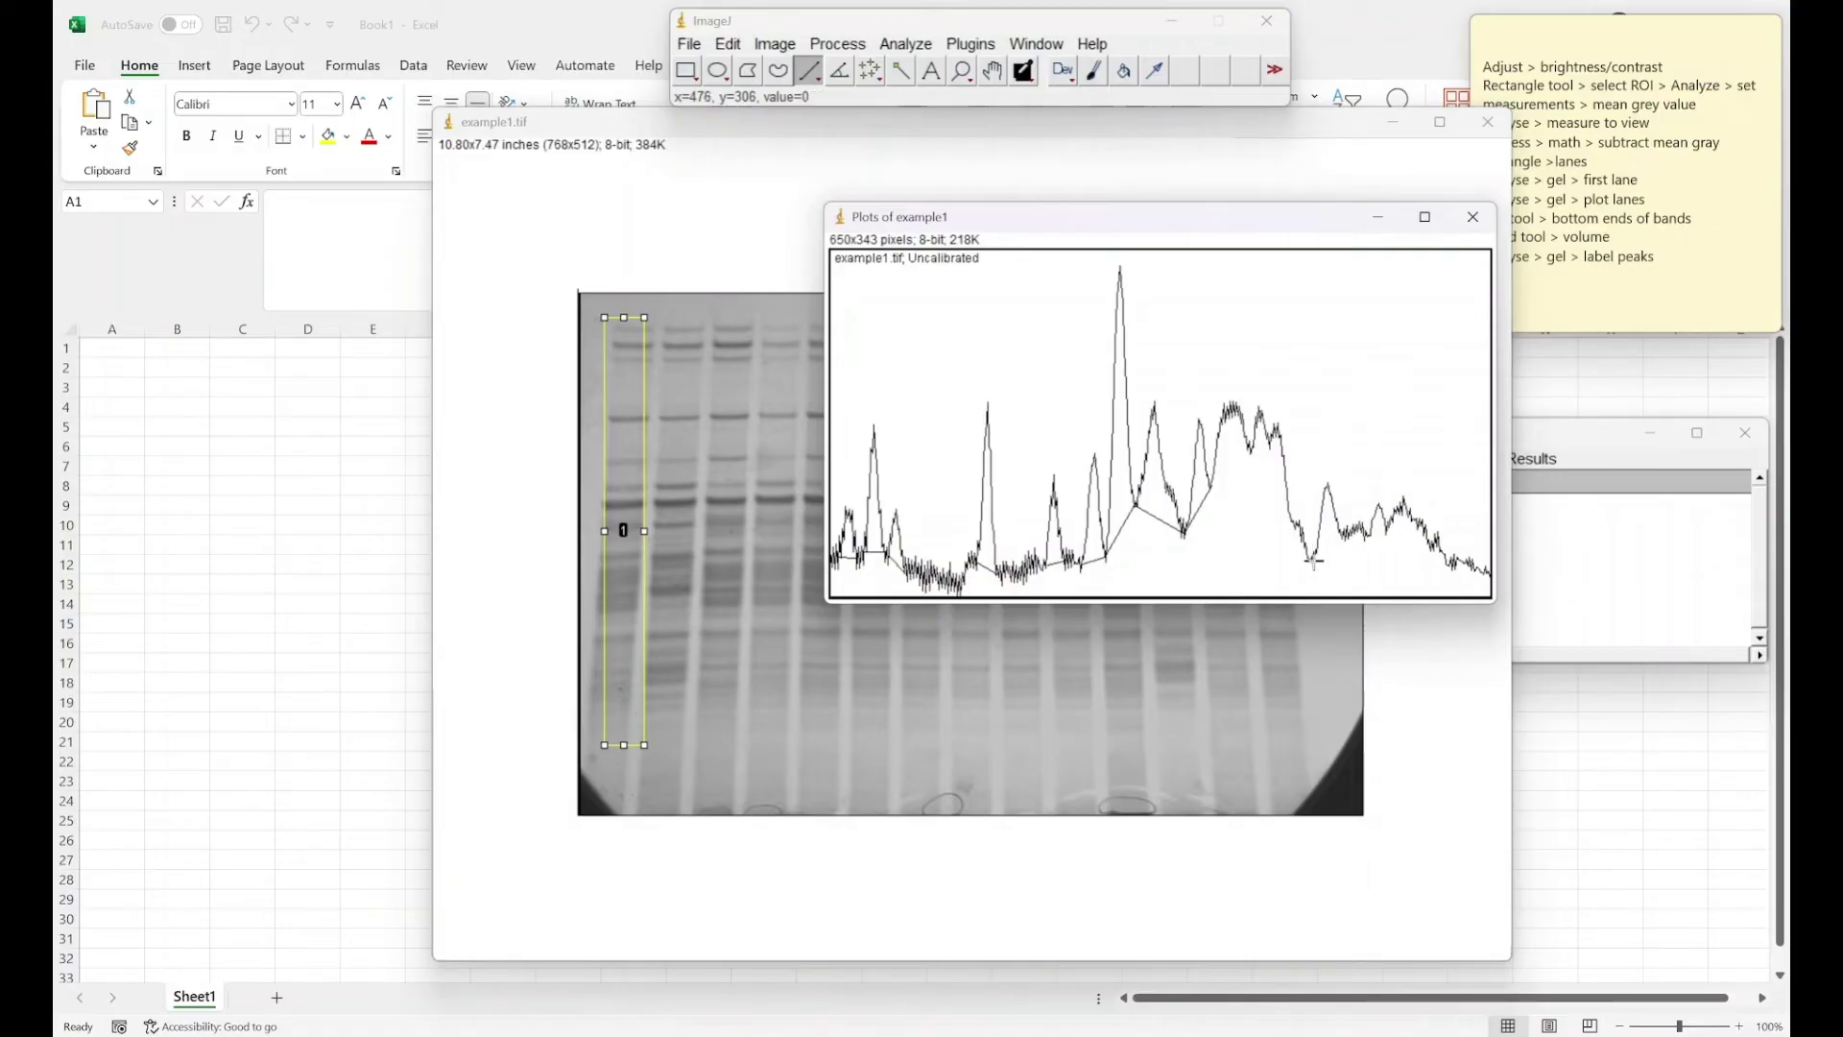
drag(1313, 563, 1384, 534)
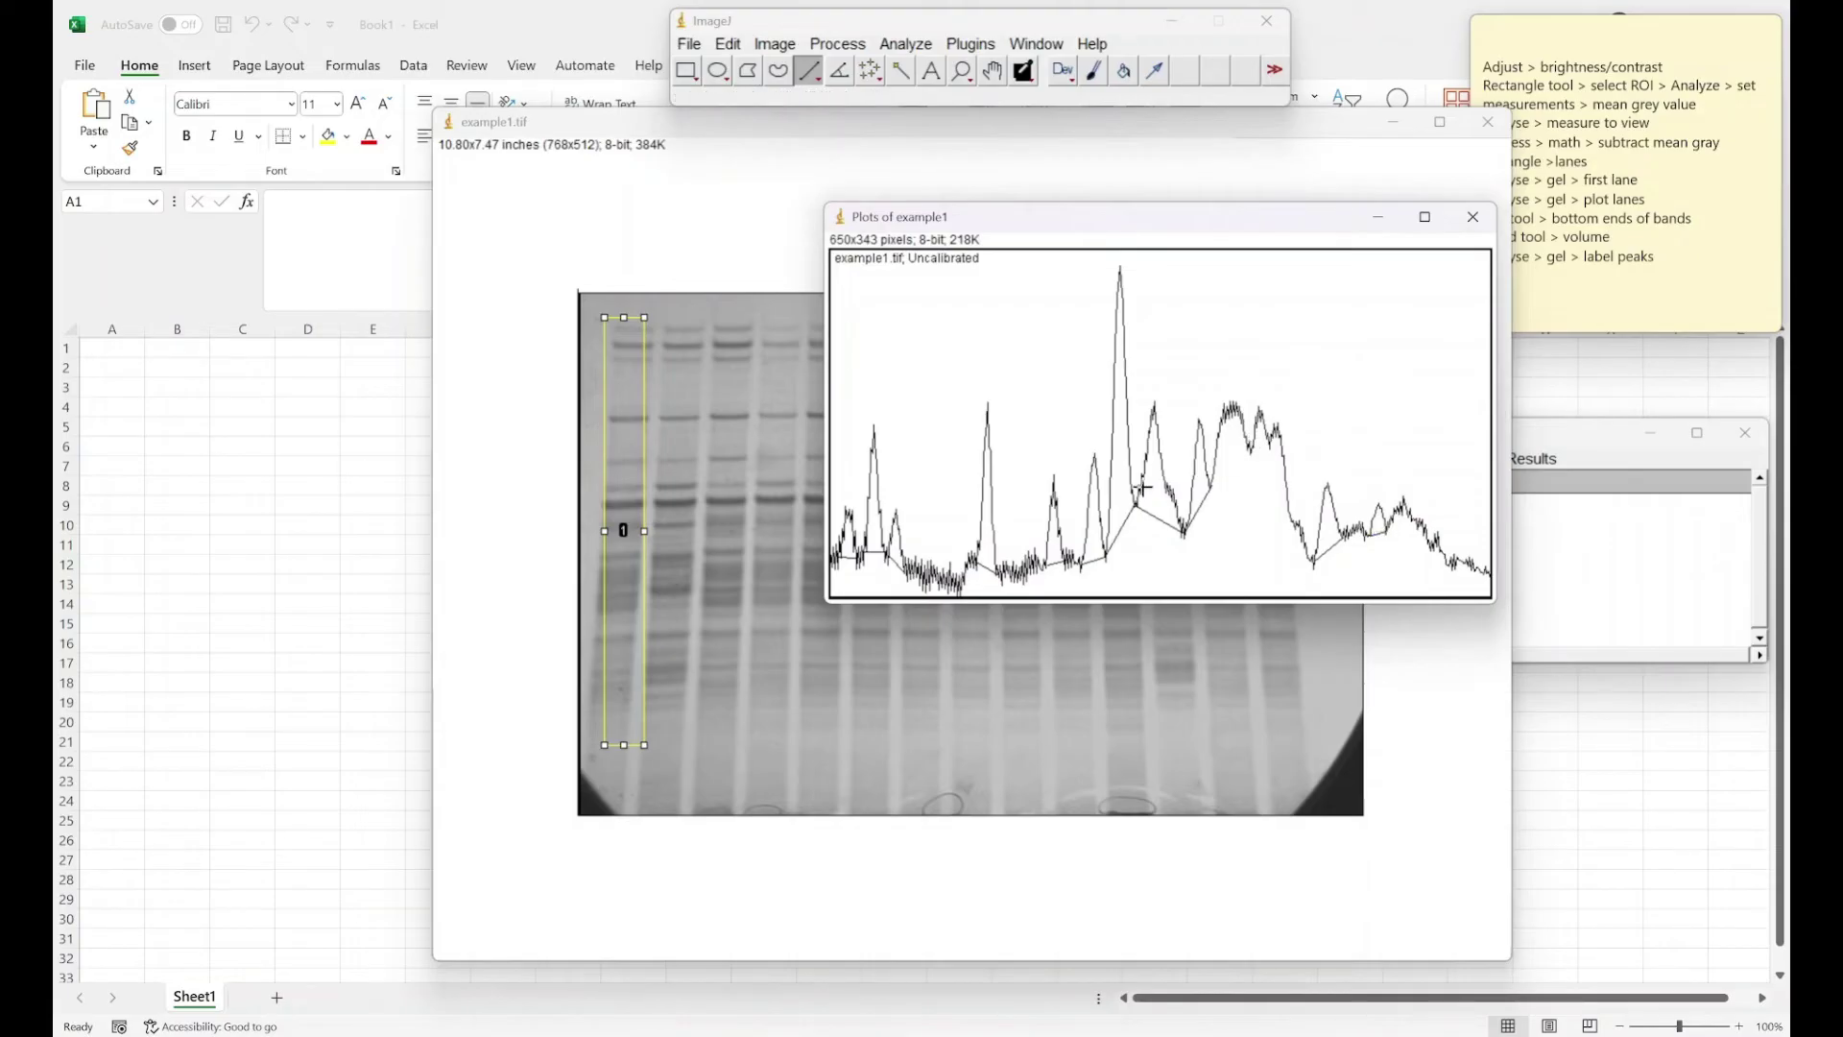
Step: Trace the first peak of the lane profile with the Wand tool and label it with its percentage
click(1498, 275)
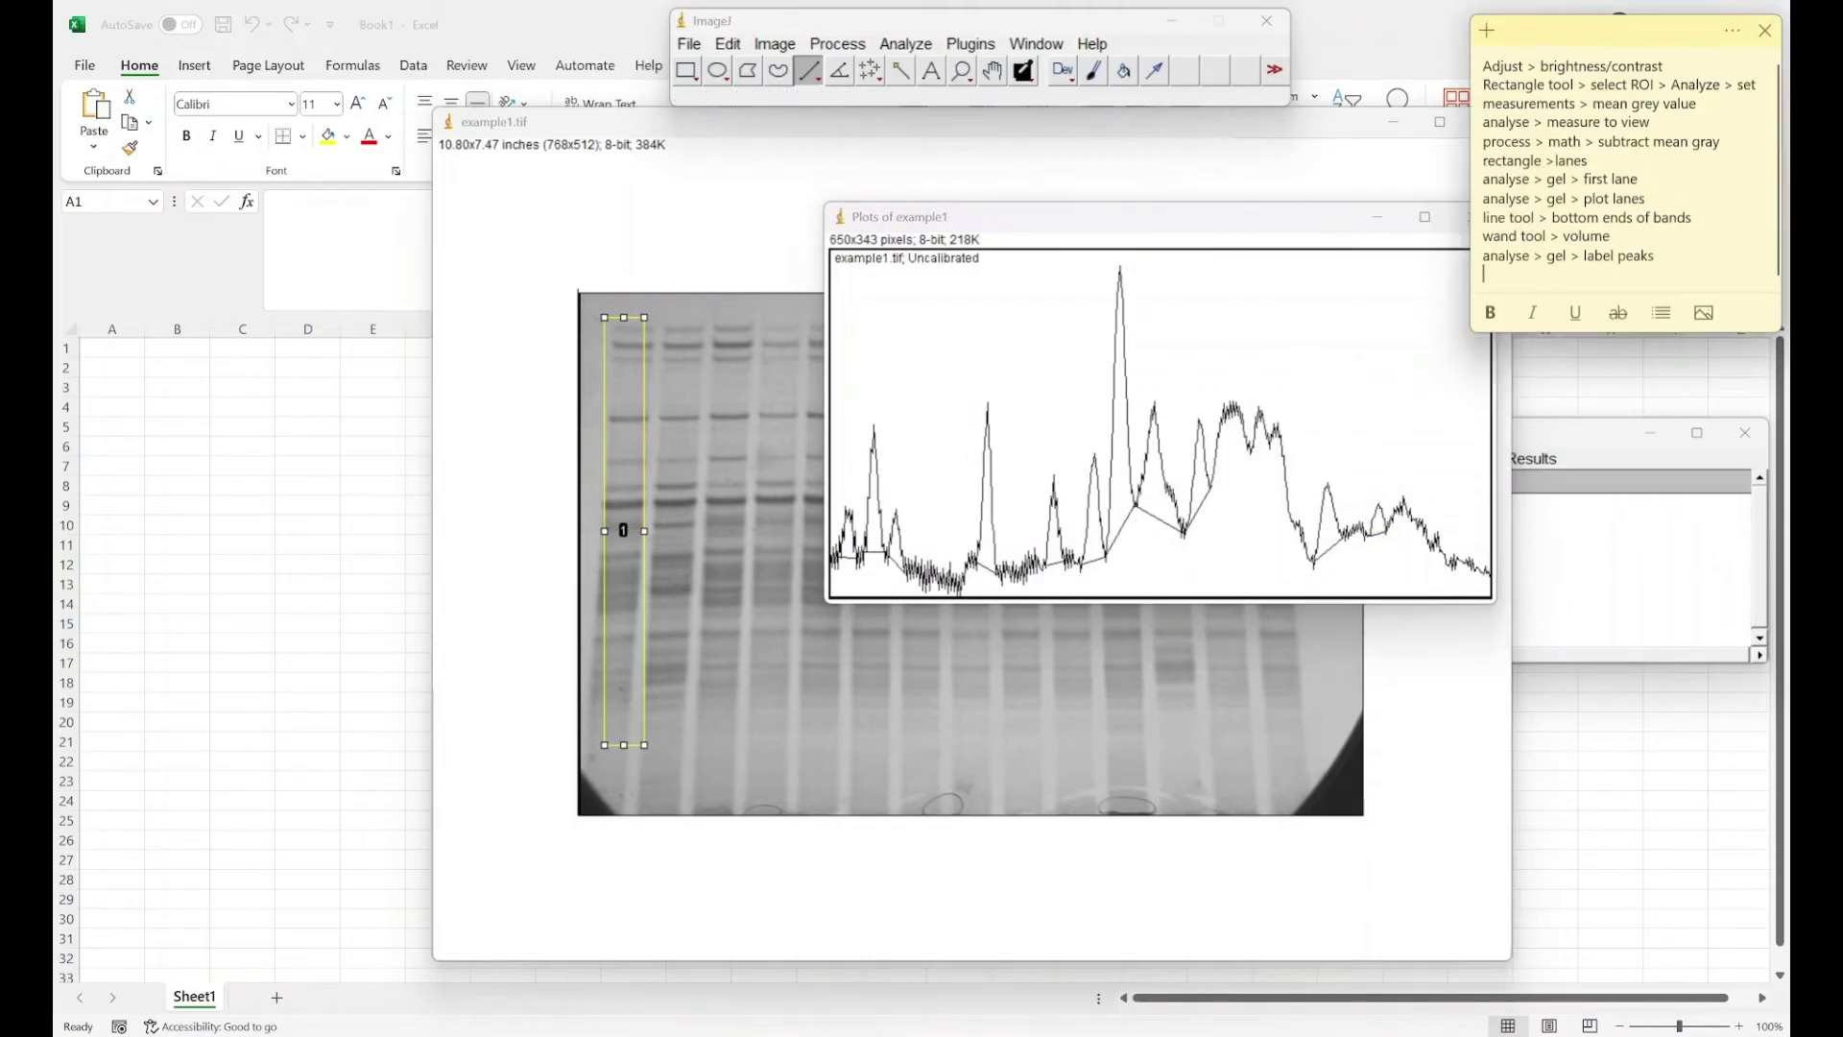
click(900, 70)
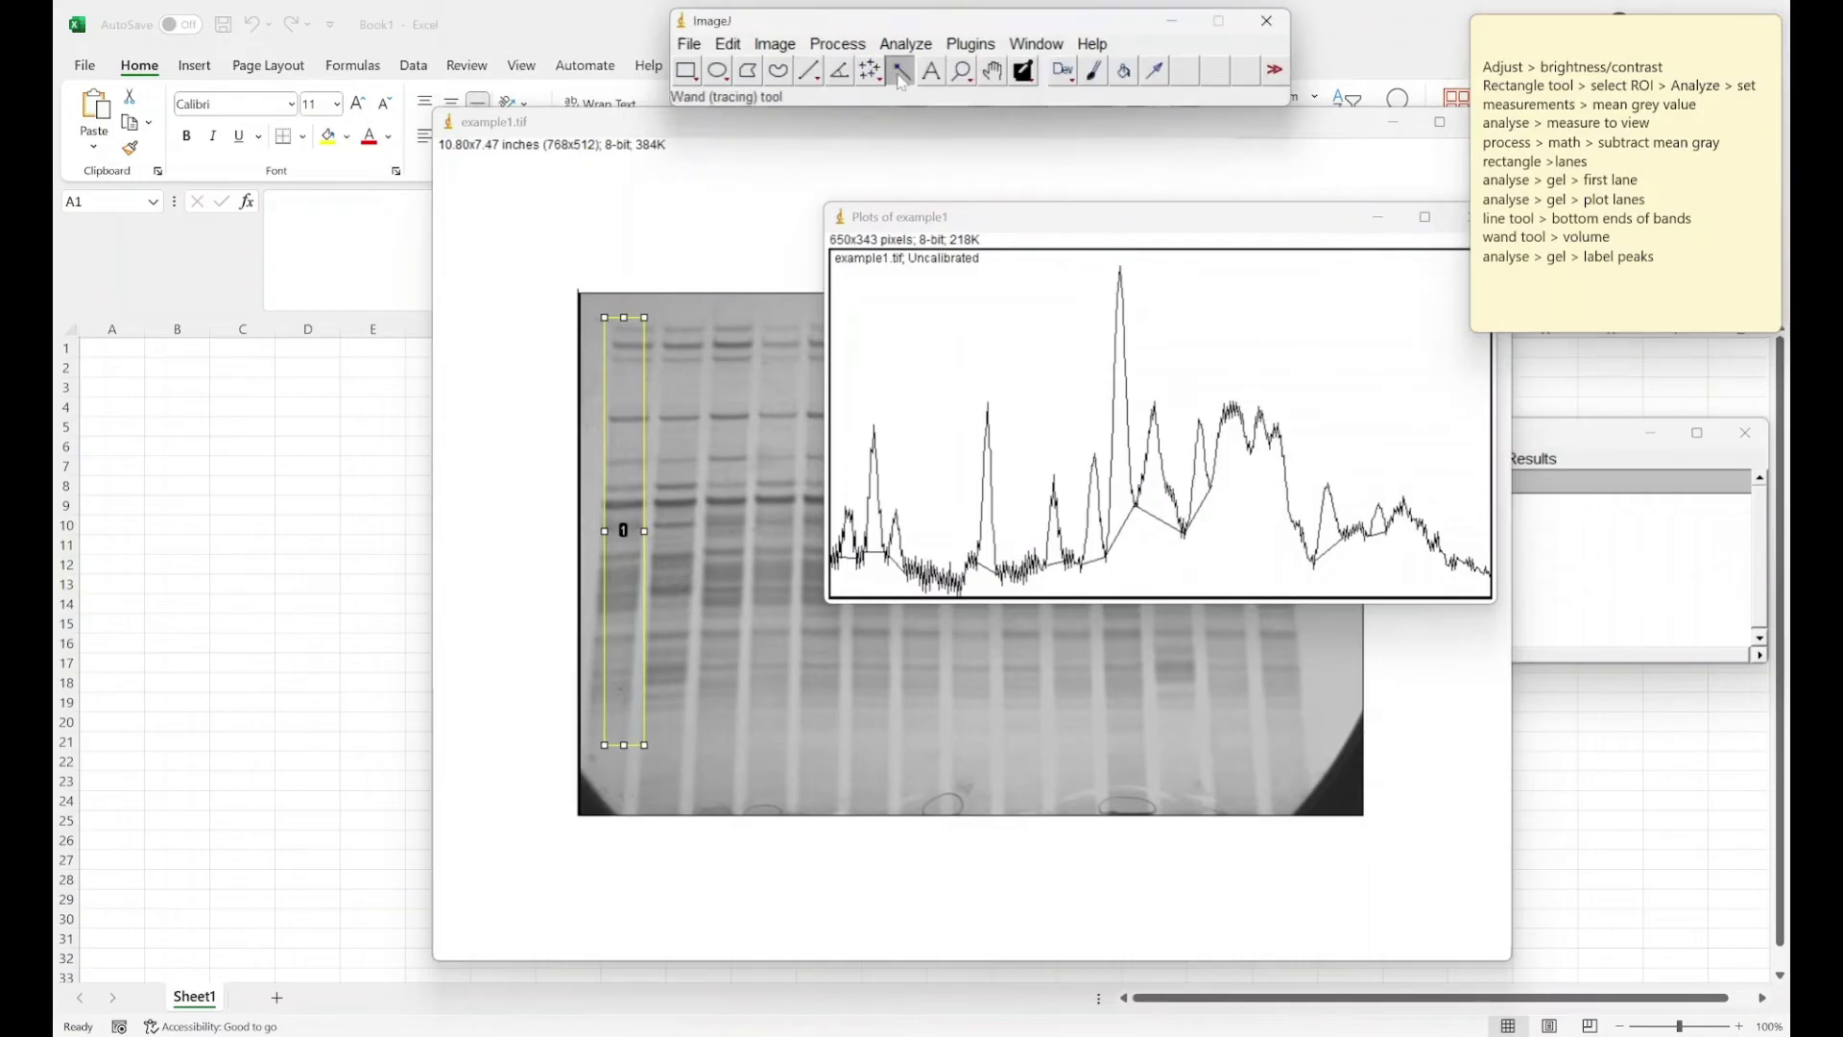
click(848, 539)
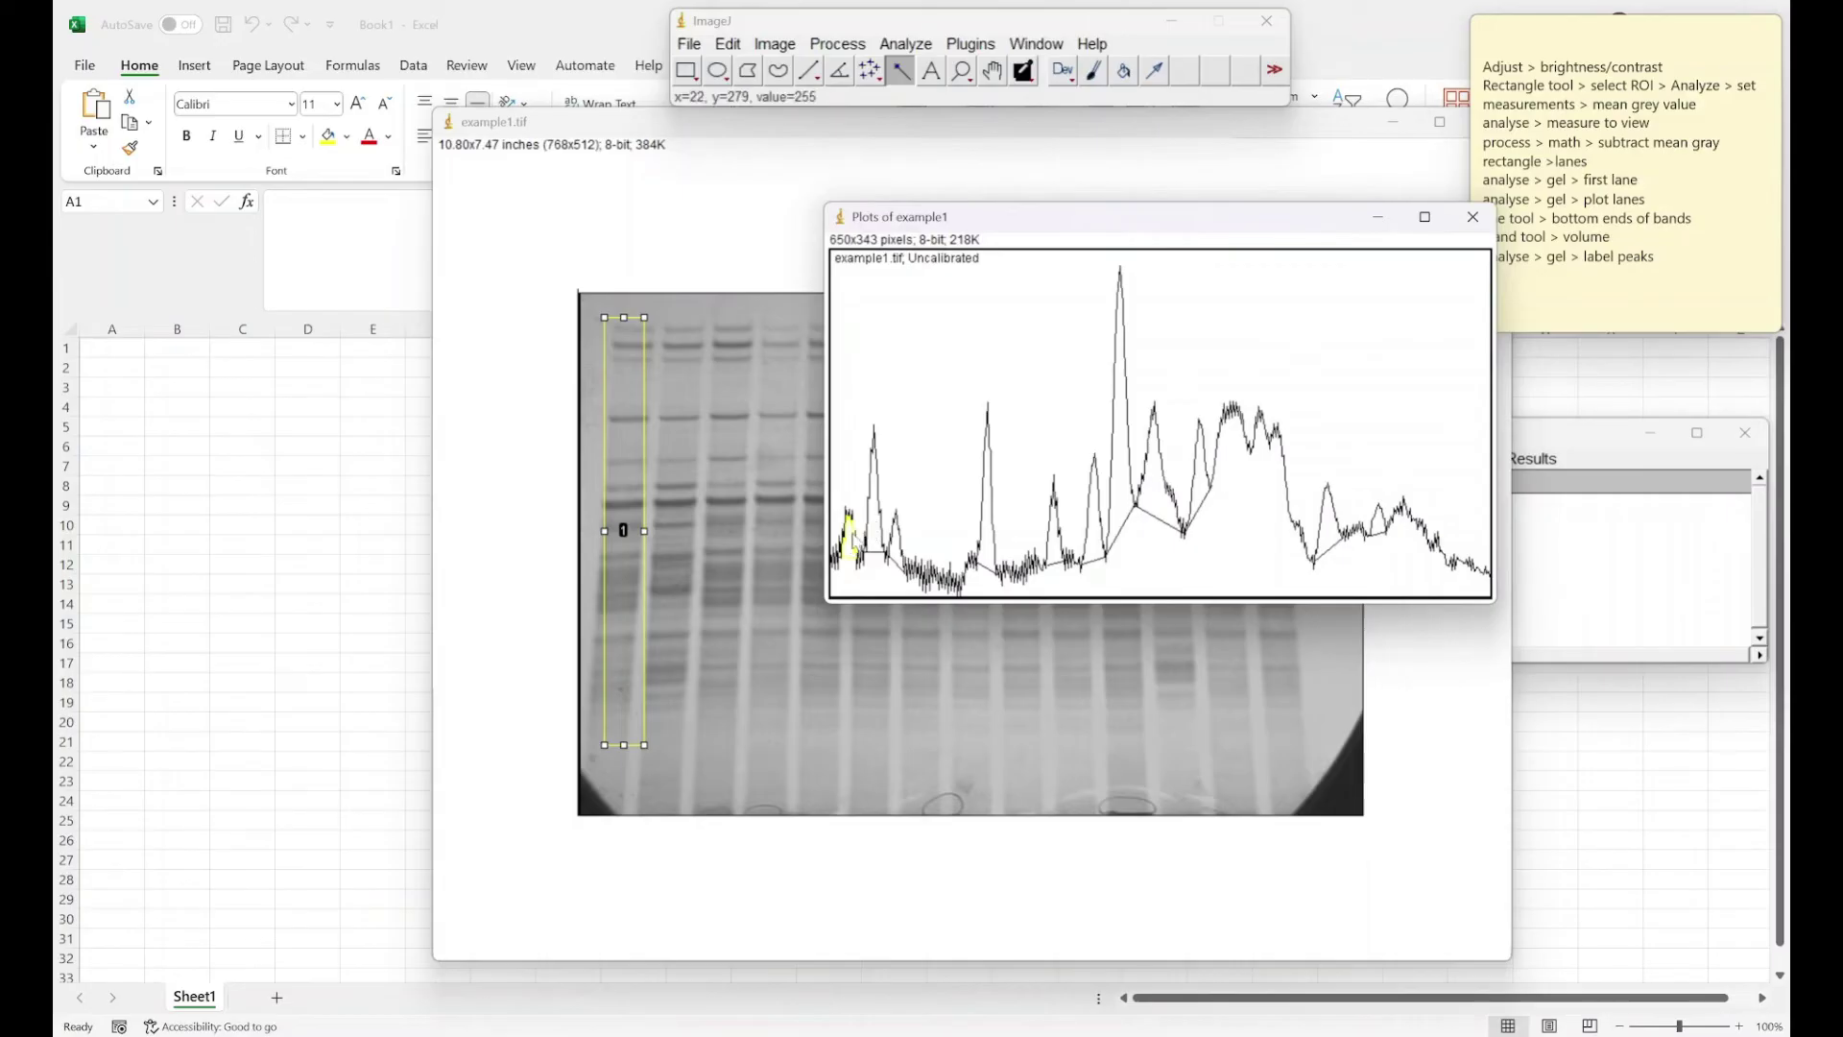
click(906, 45)
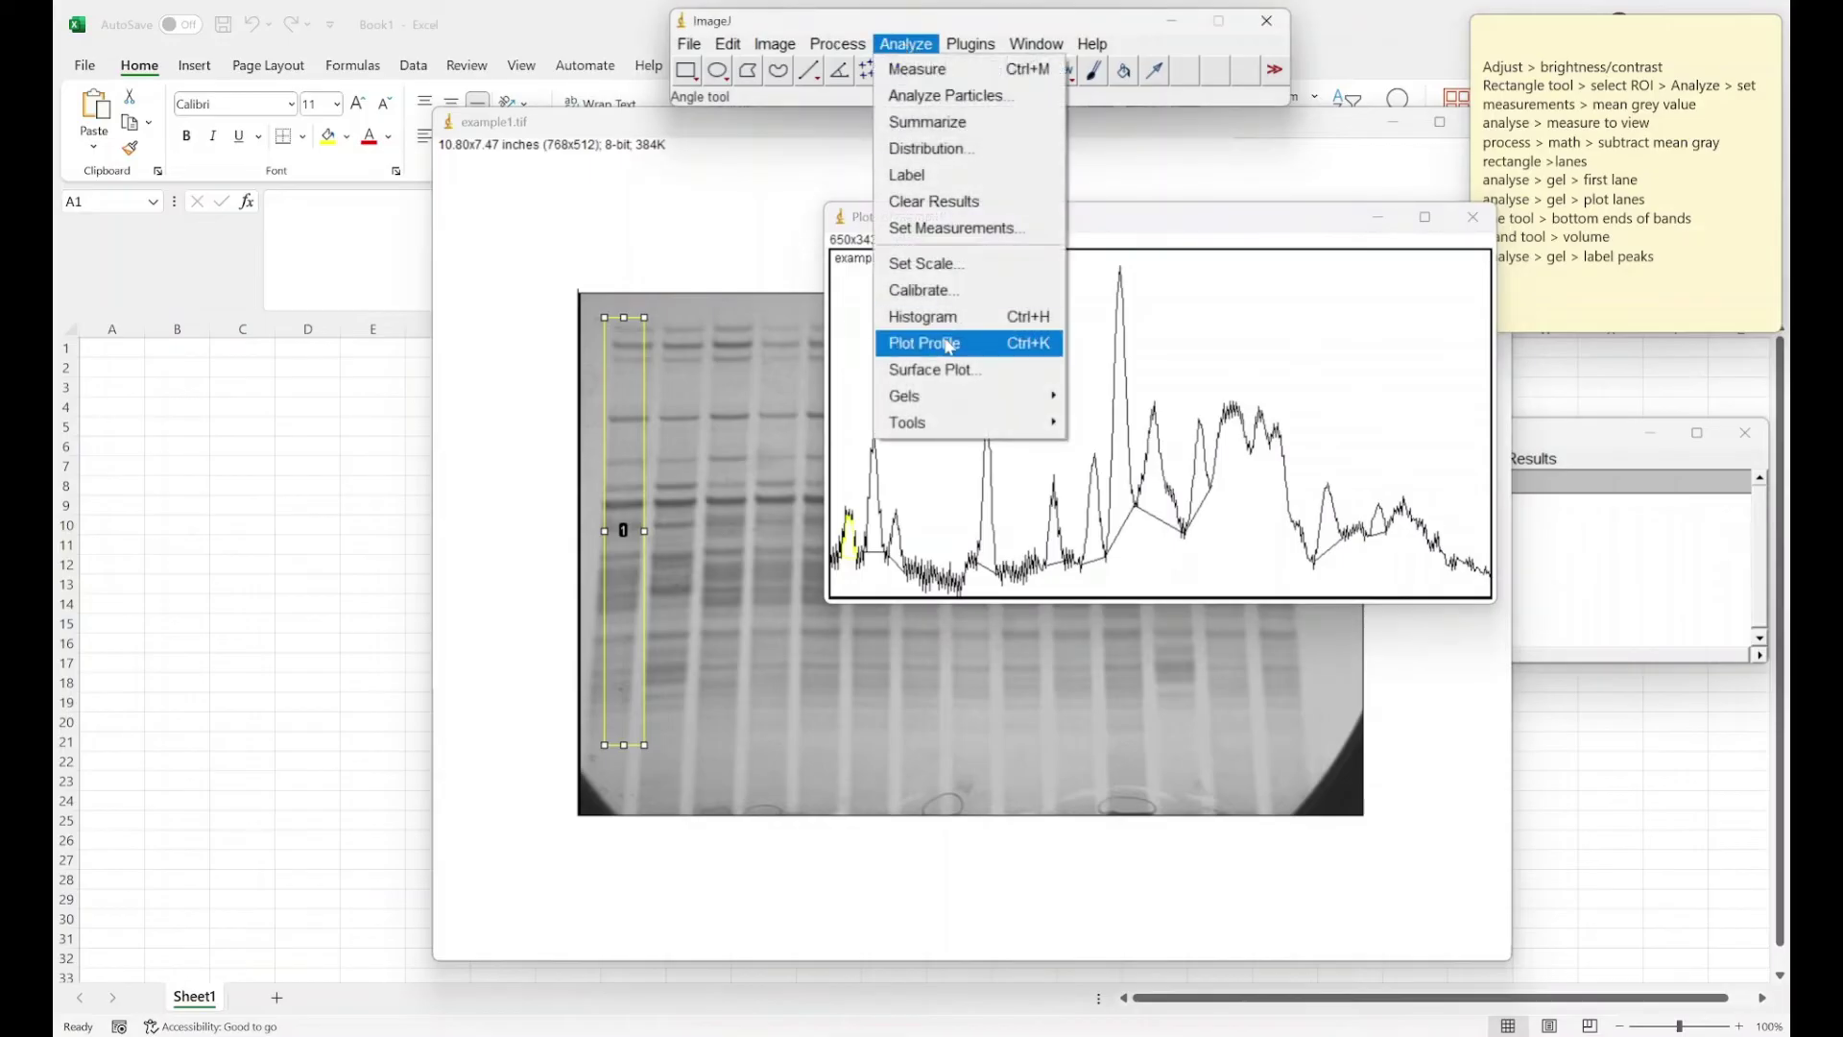
mouse_move(1003, 401)
click(1125, 531)
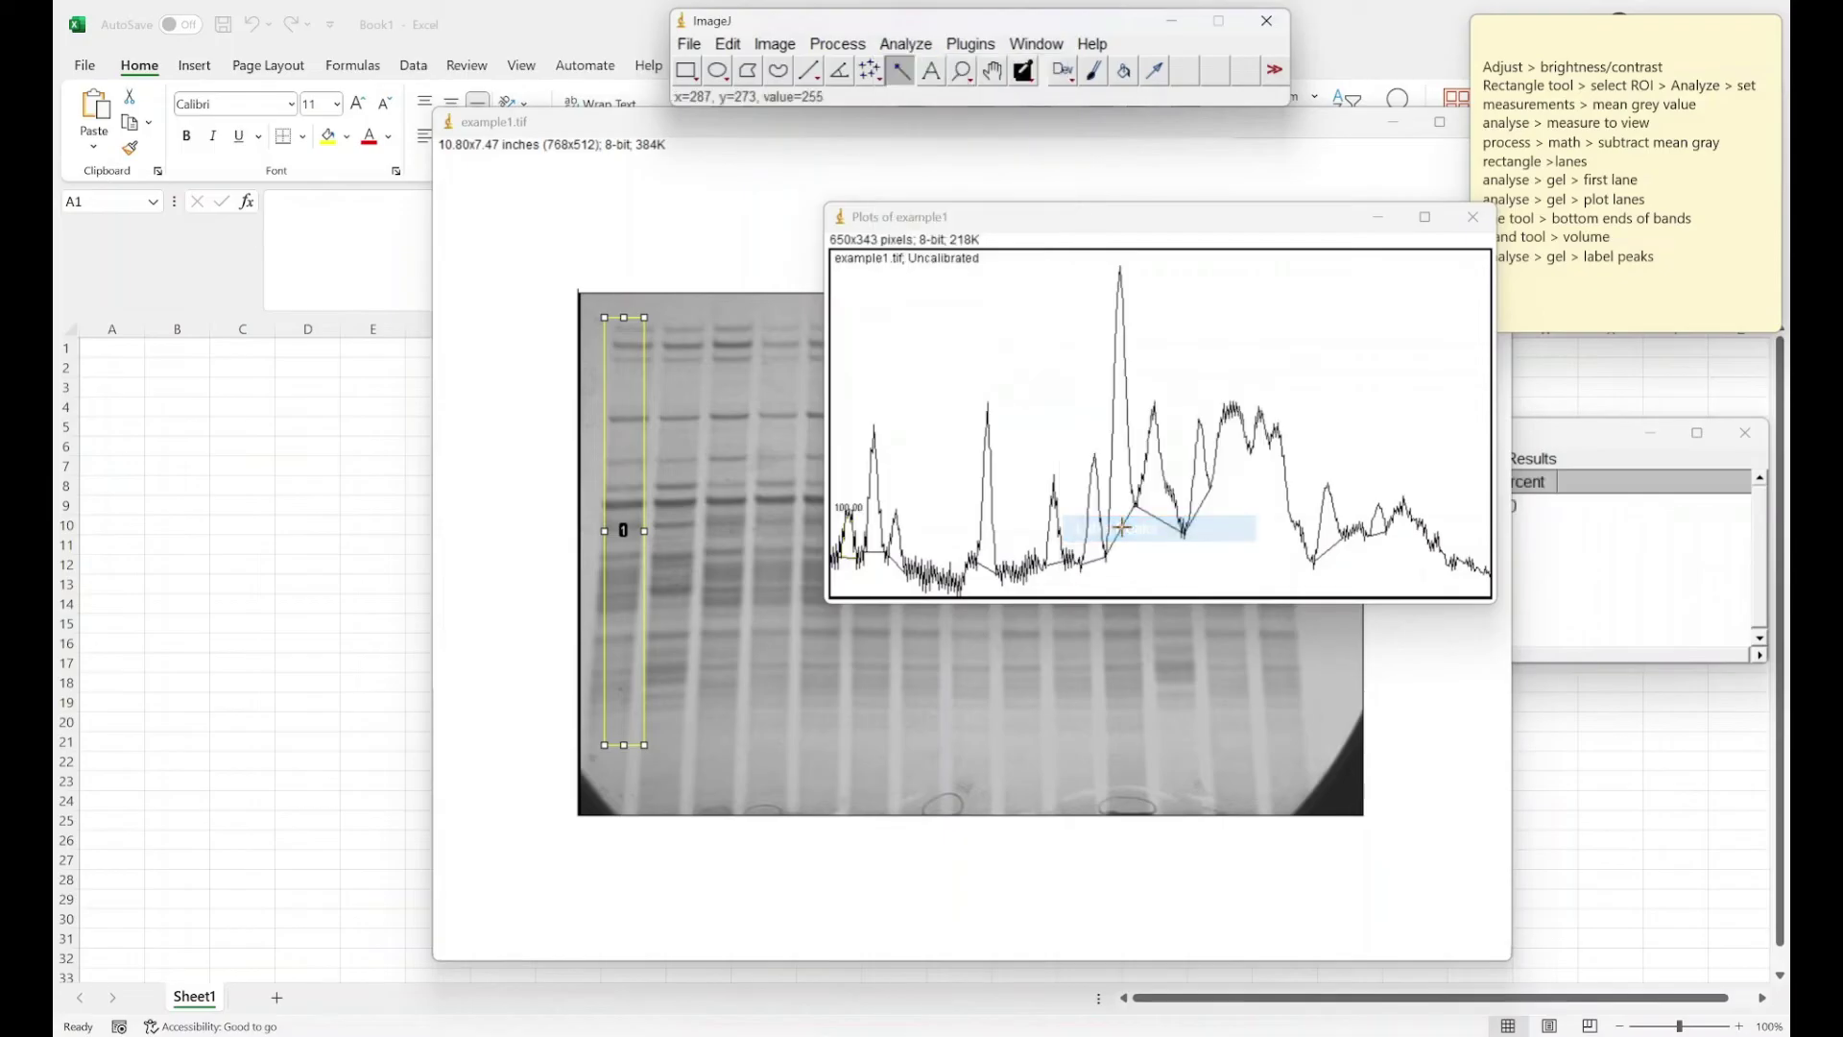
Step: Label the second peak of the profile with its percentage and move the Results window clear below the plot
click(920, 46)
mouse_move(1021, 395)
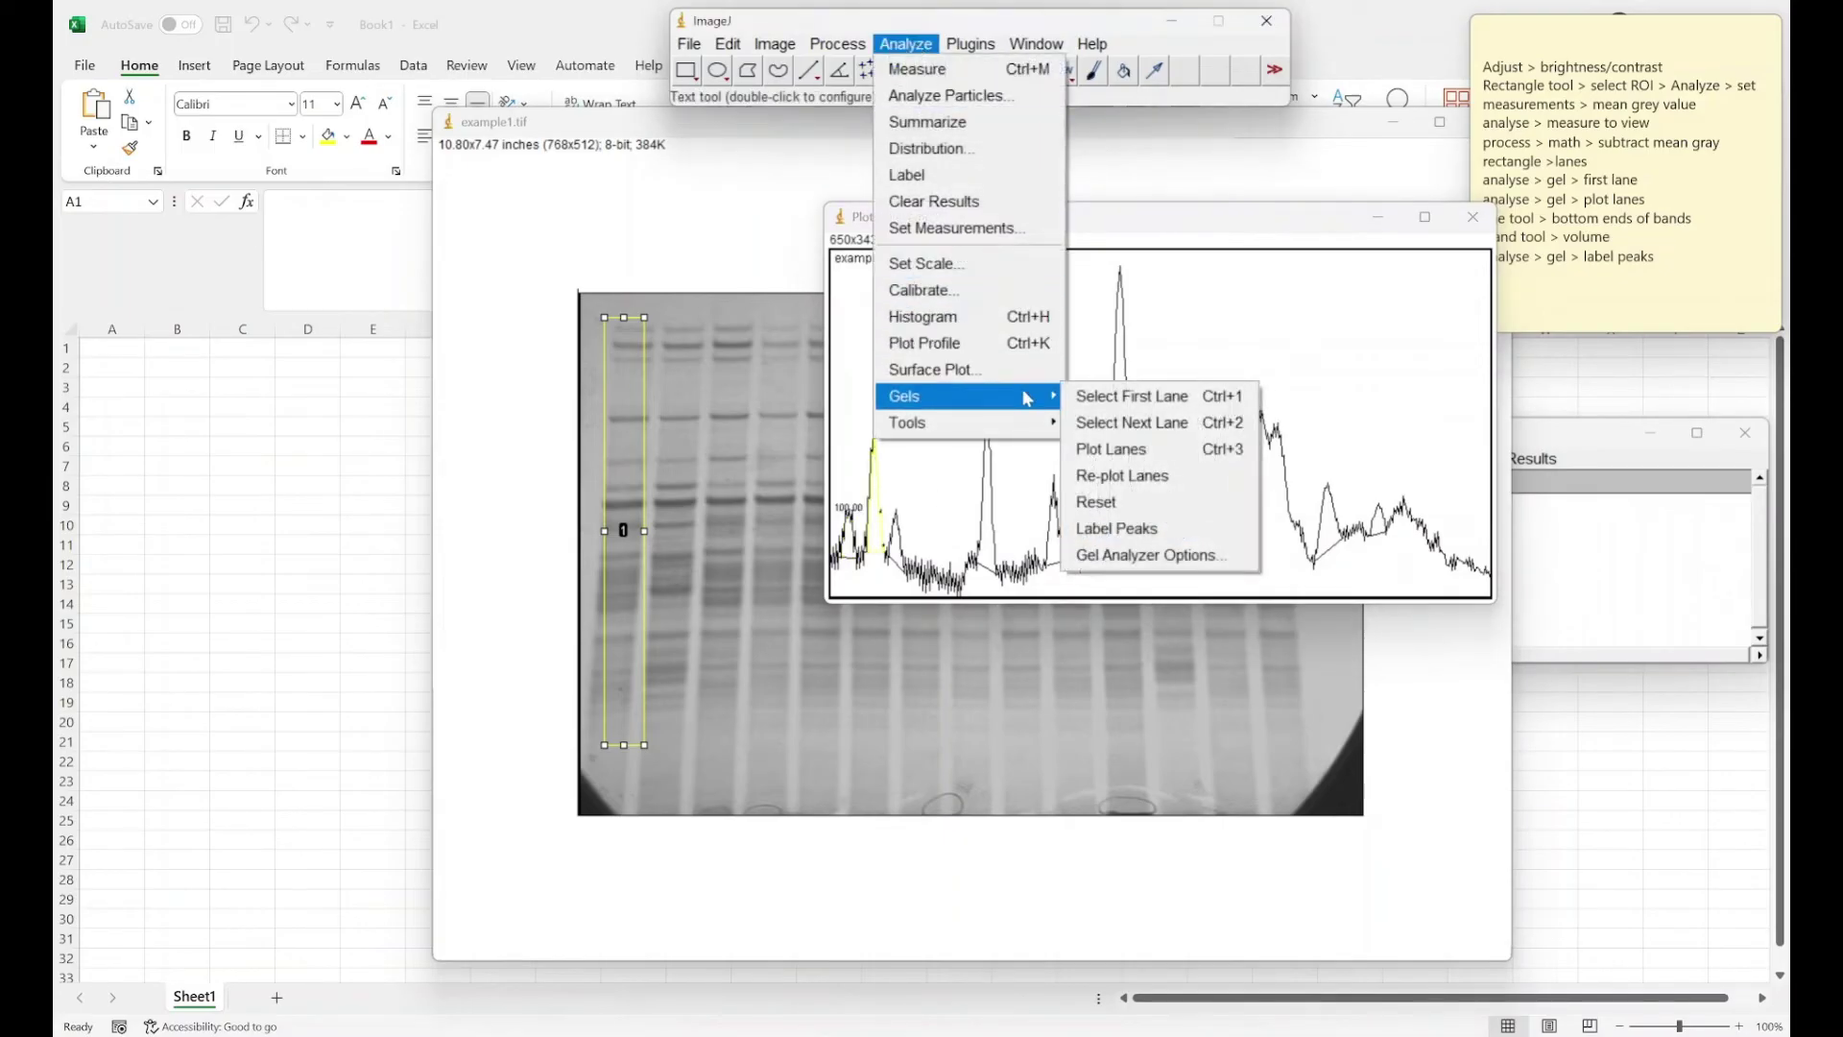
click(1139, 527)
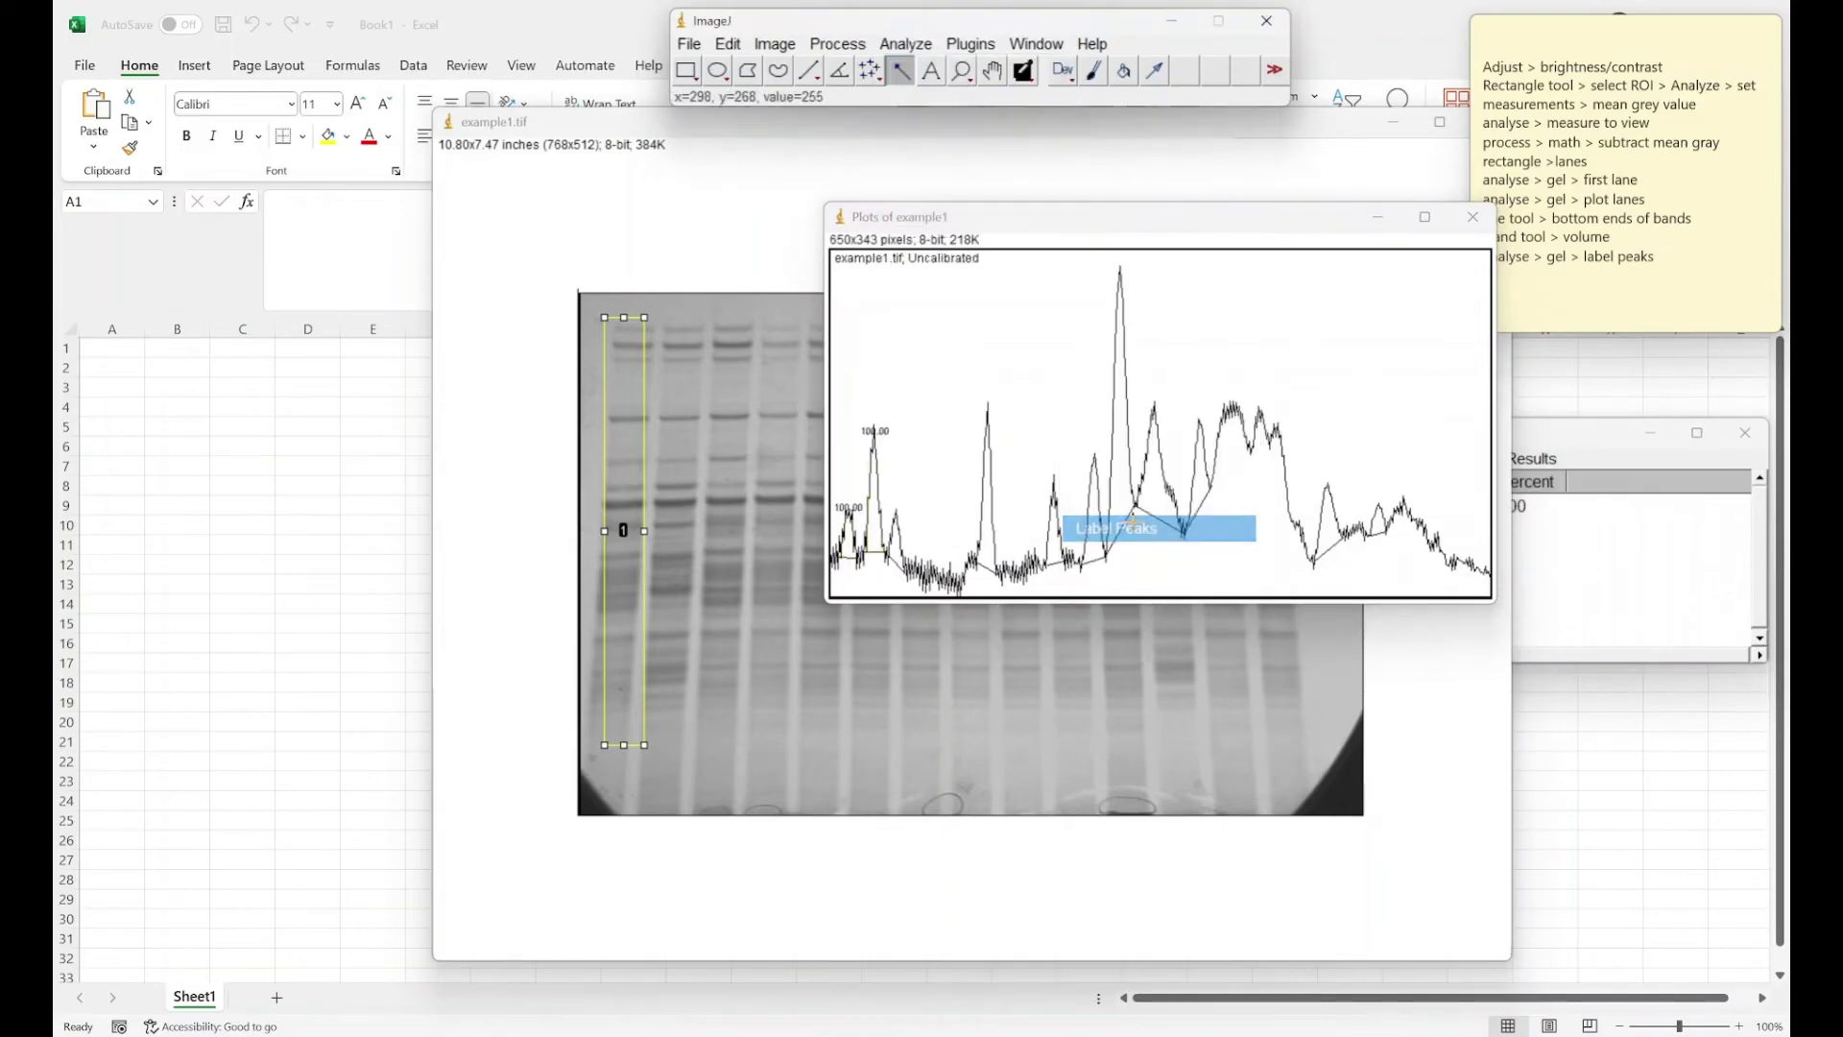
click(1541, 434)
drag(1541, 434, 1437, 633)
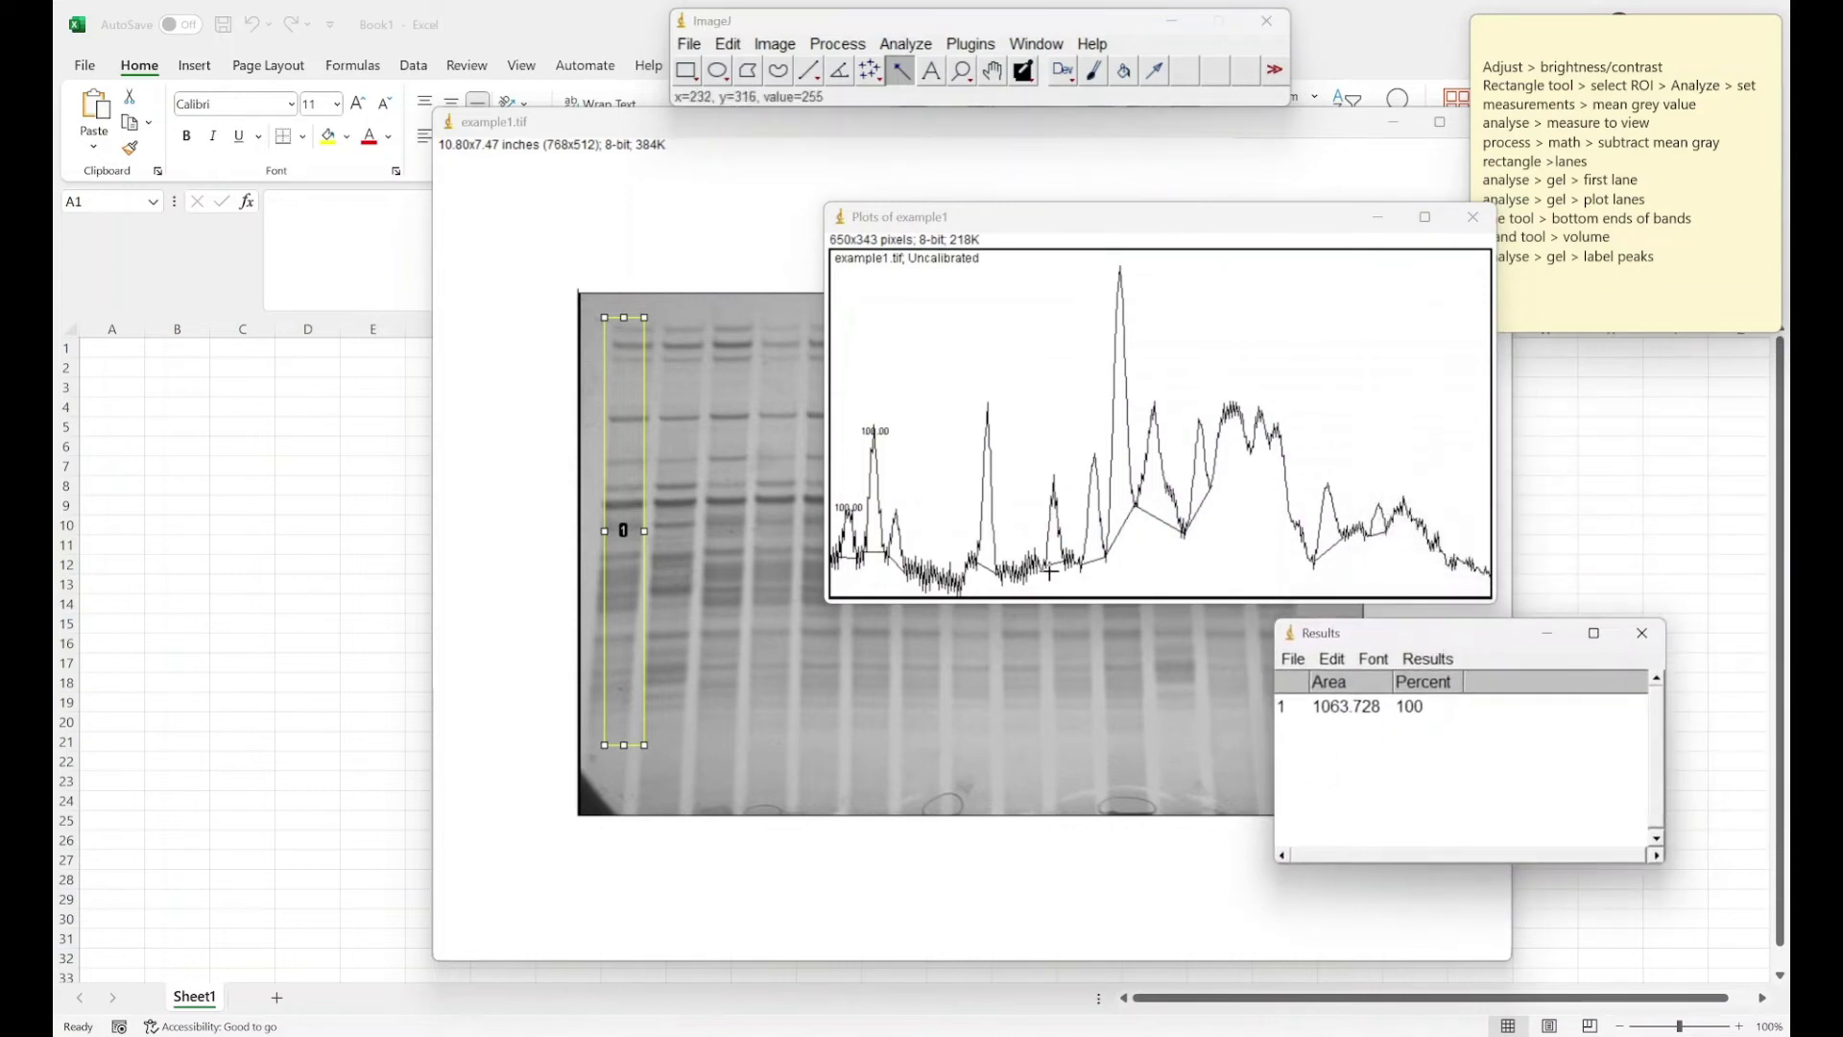
Step: Trace the fourth peak, the tall isolated one, with the Wand tool and label it with its percentage
click(987, 557)
click(906, 44)
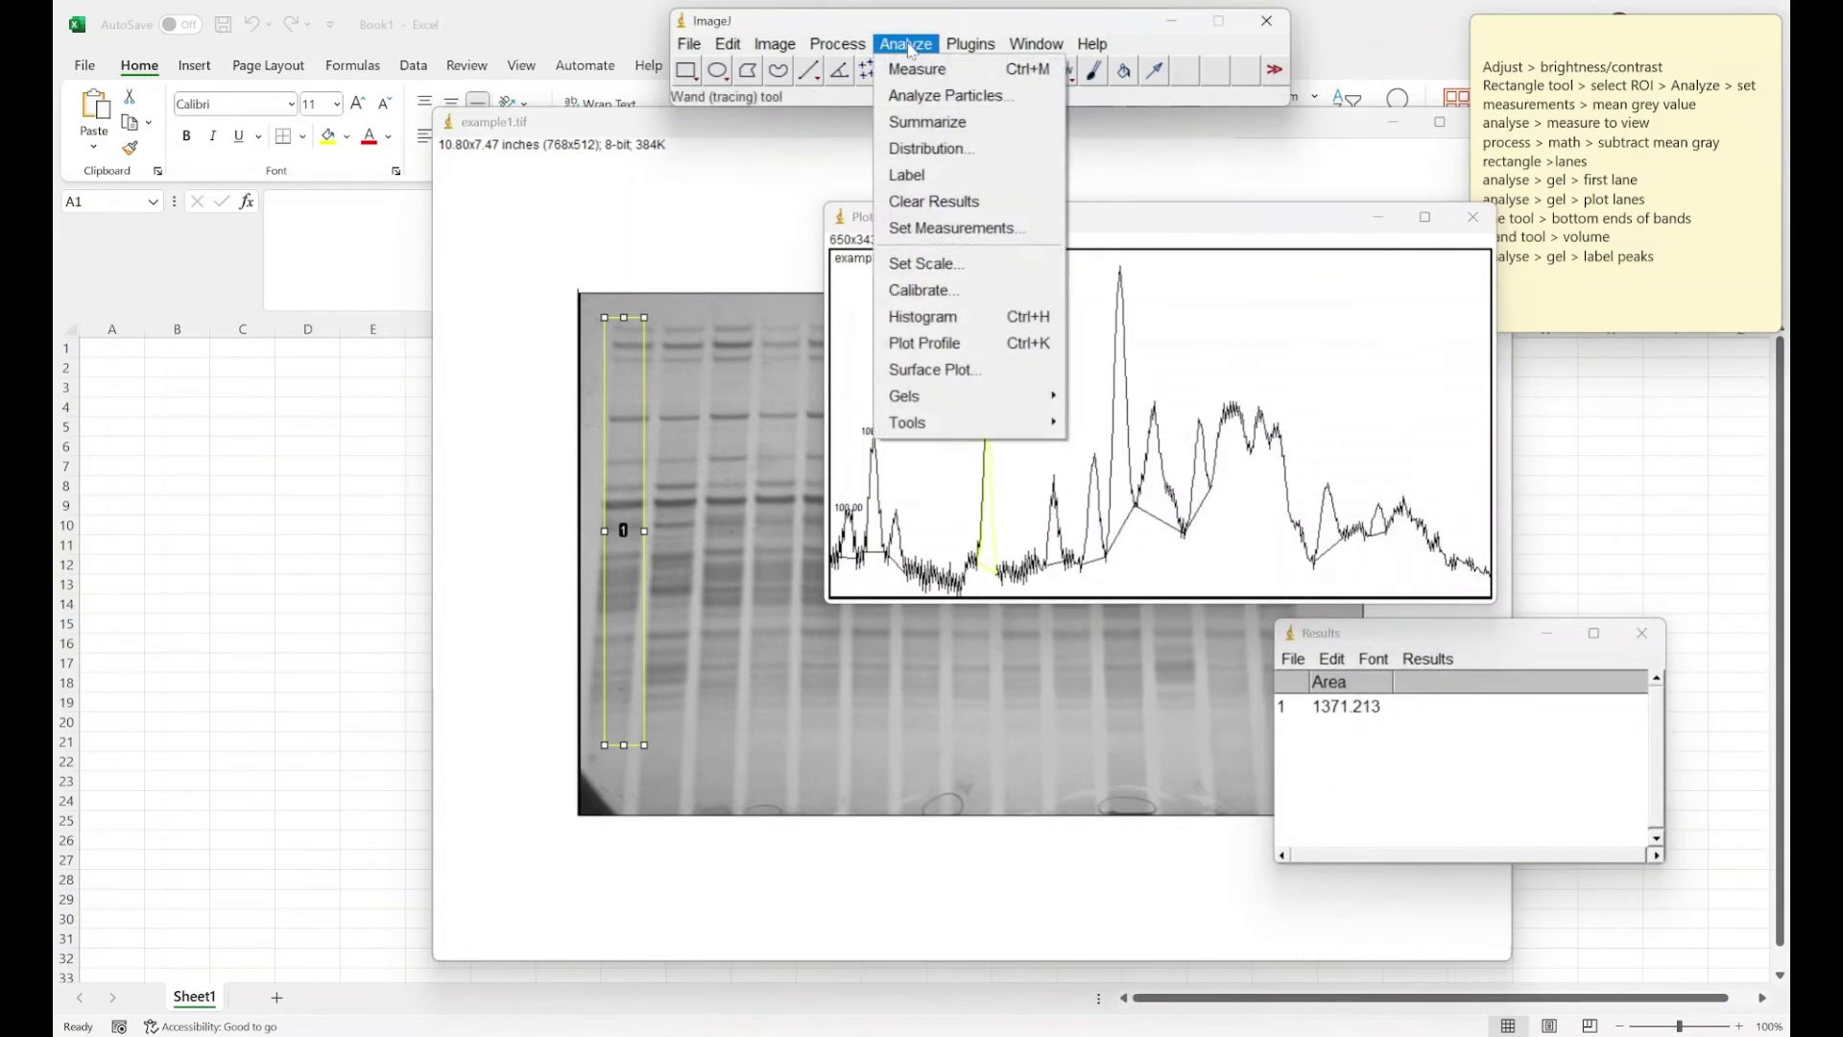
mouse_move(1018, 397)
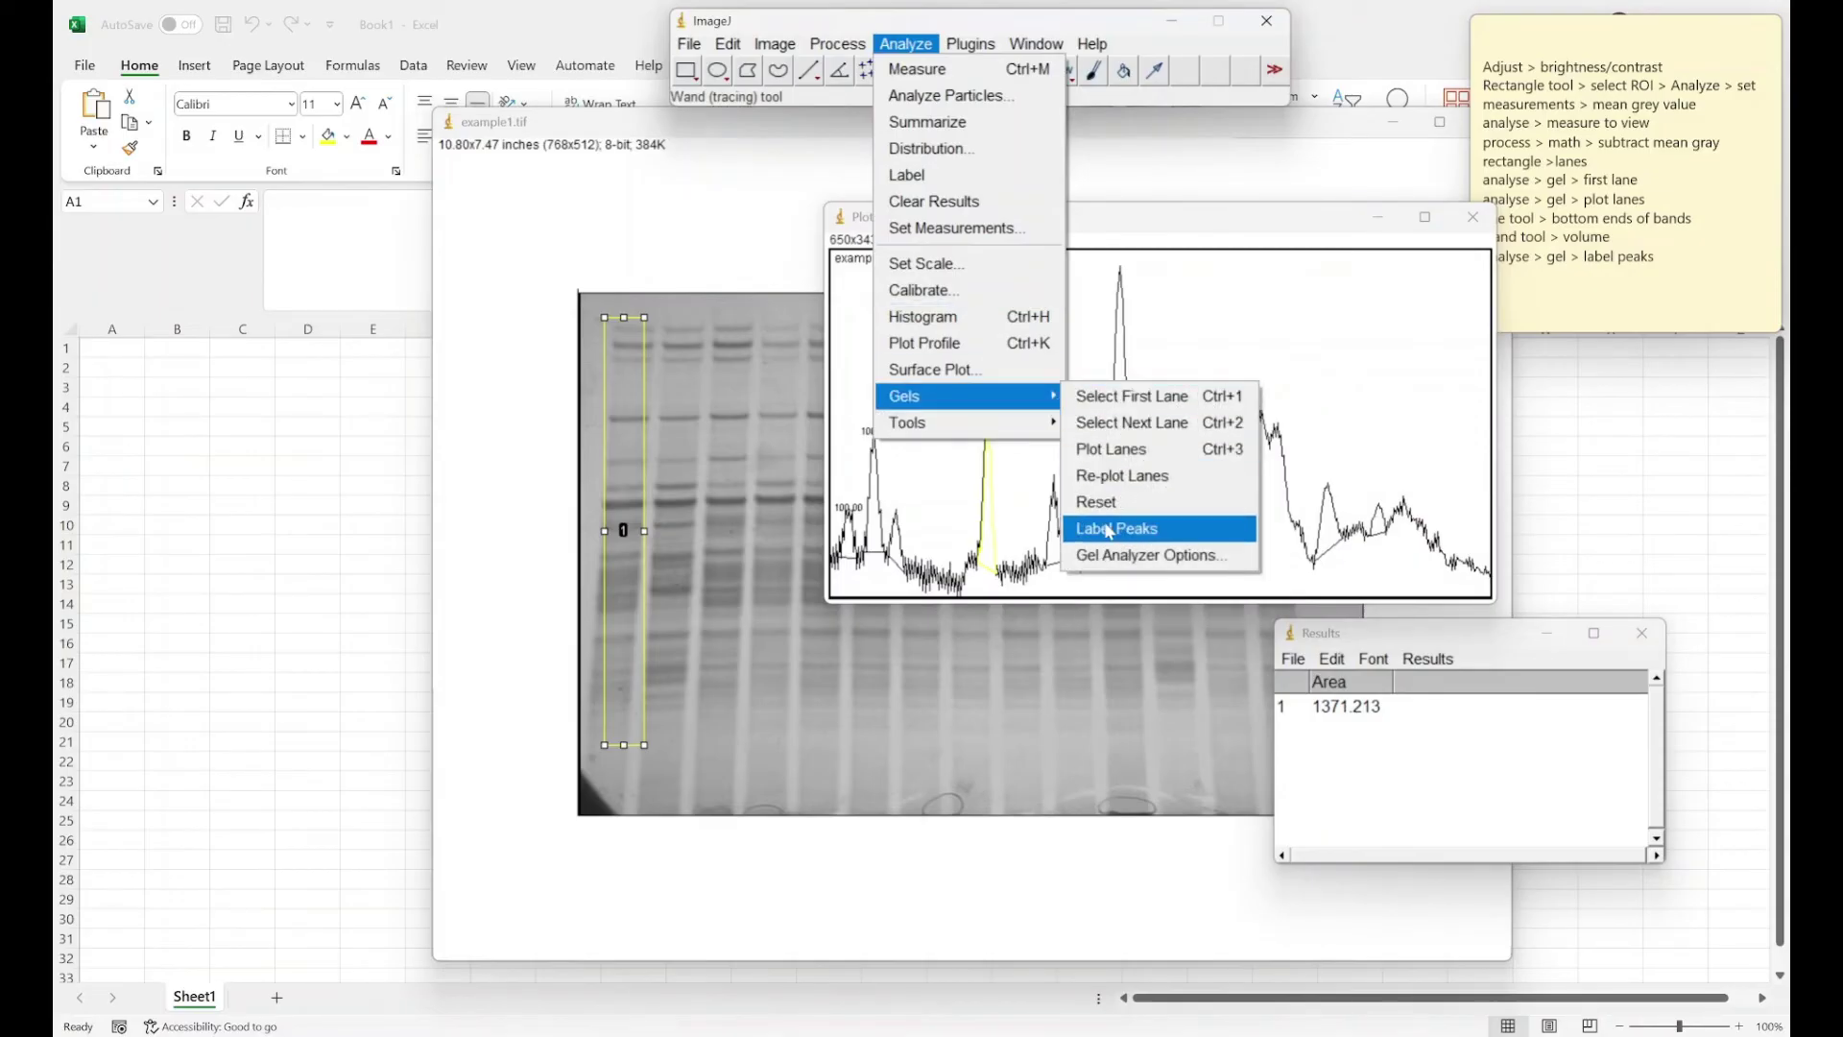
click(1140, 528)
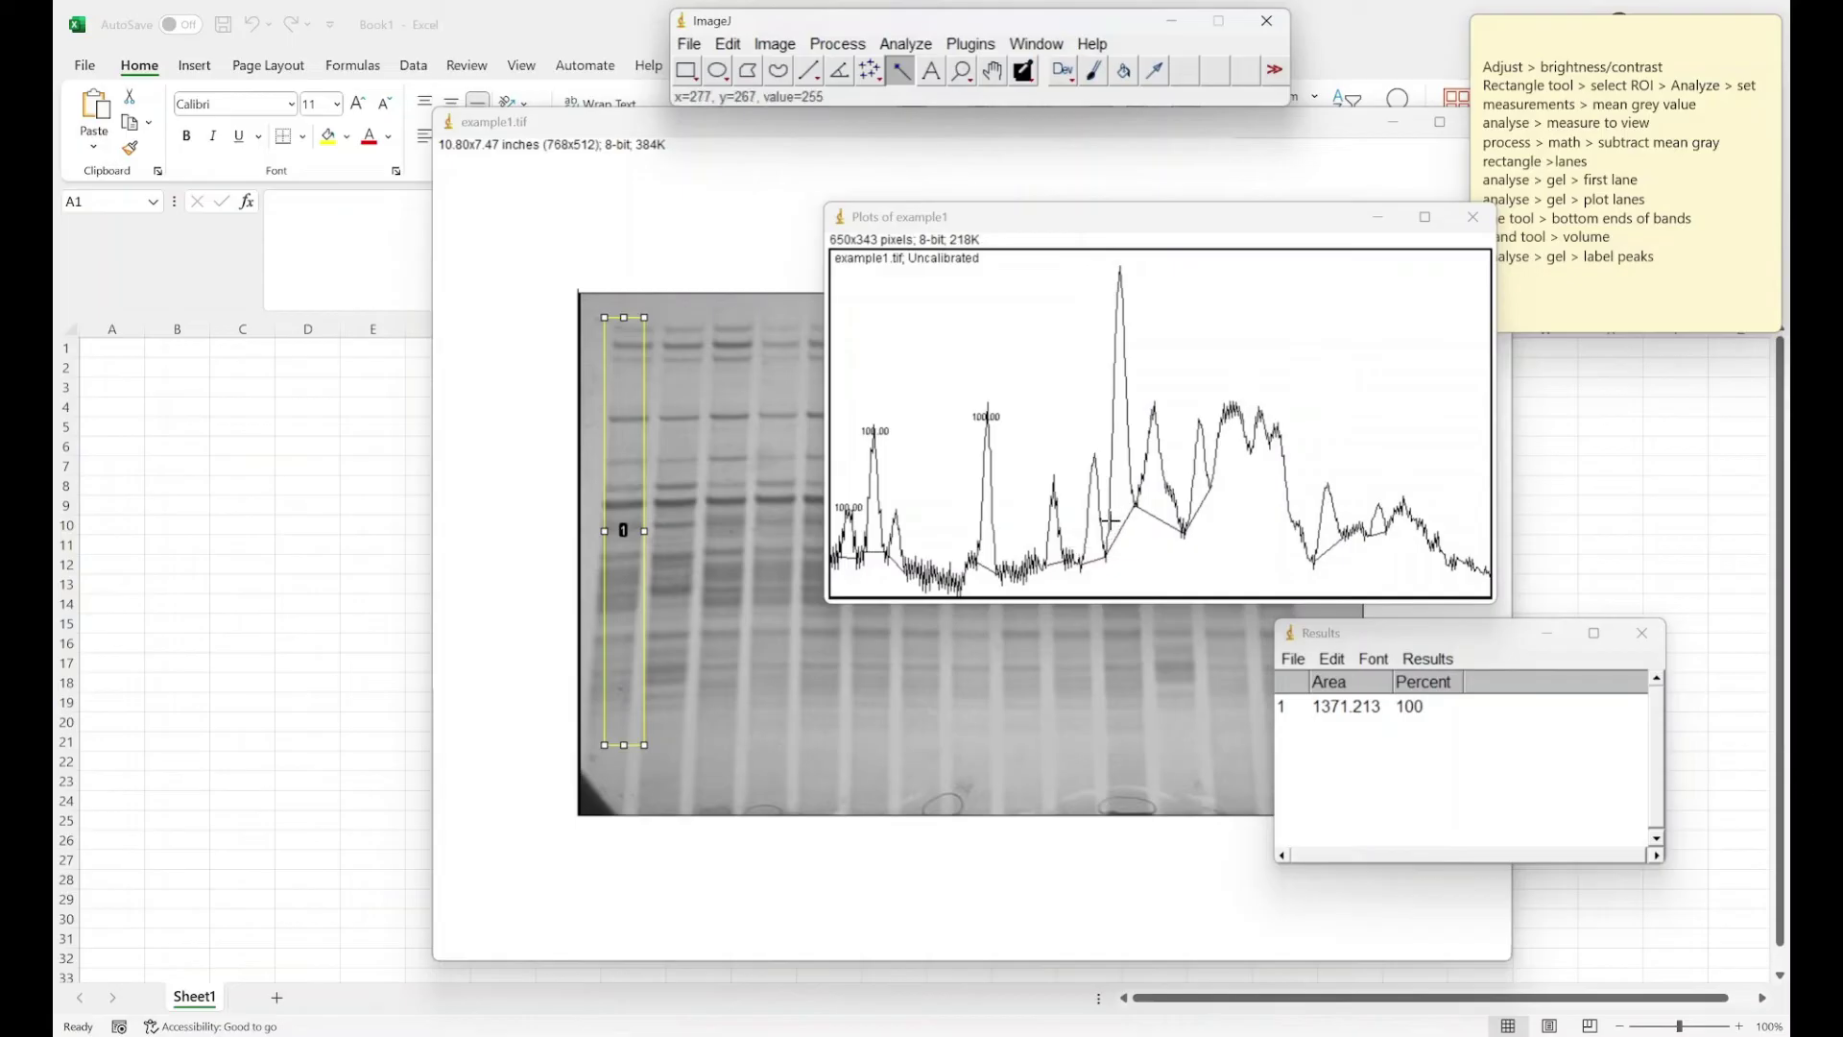
Step: Trace the fifth and sixth peaks, just before the tallest one, with the Wand tool and label both with their percentages
click(1052, 540)
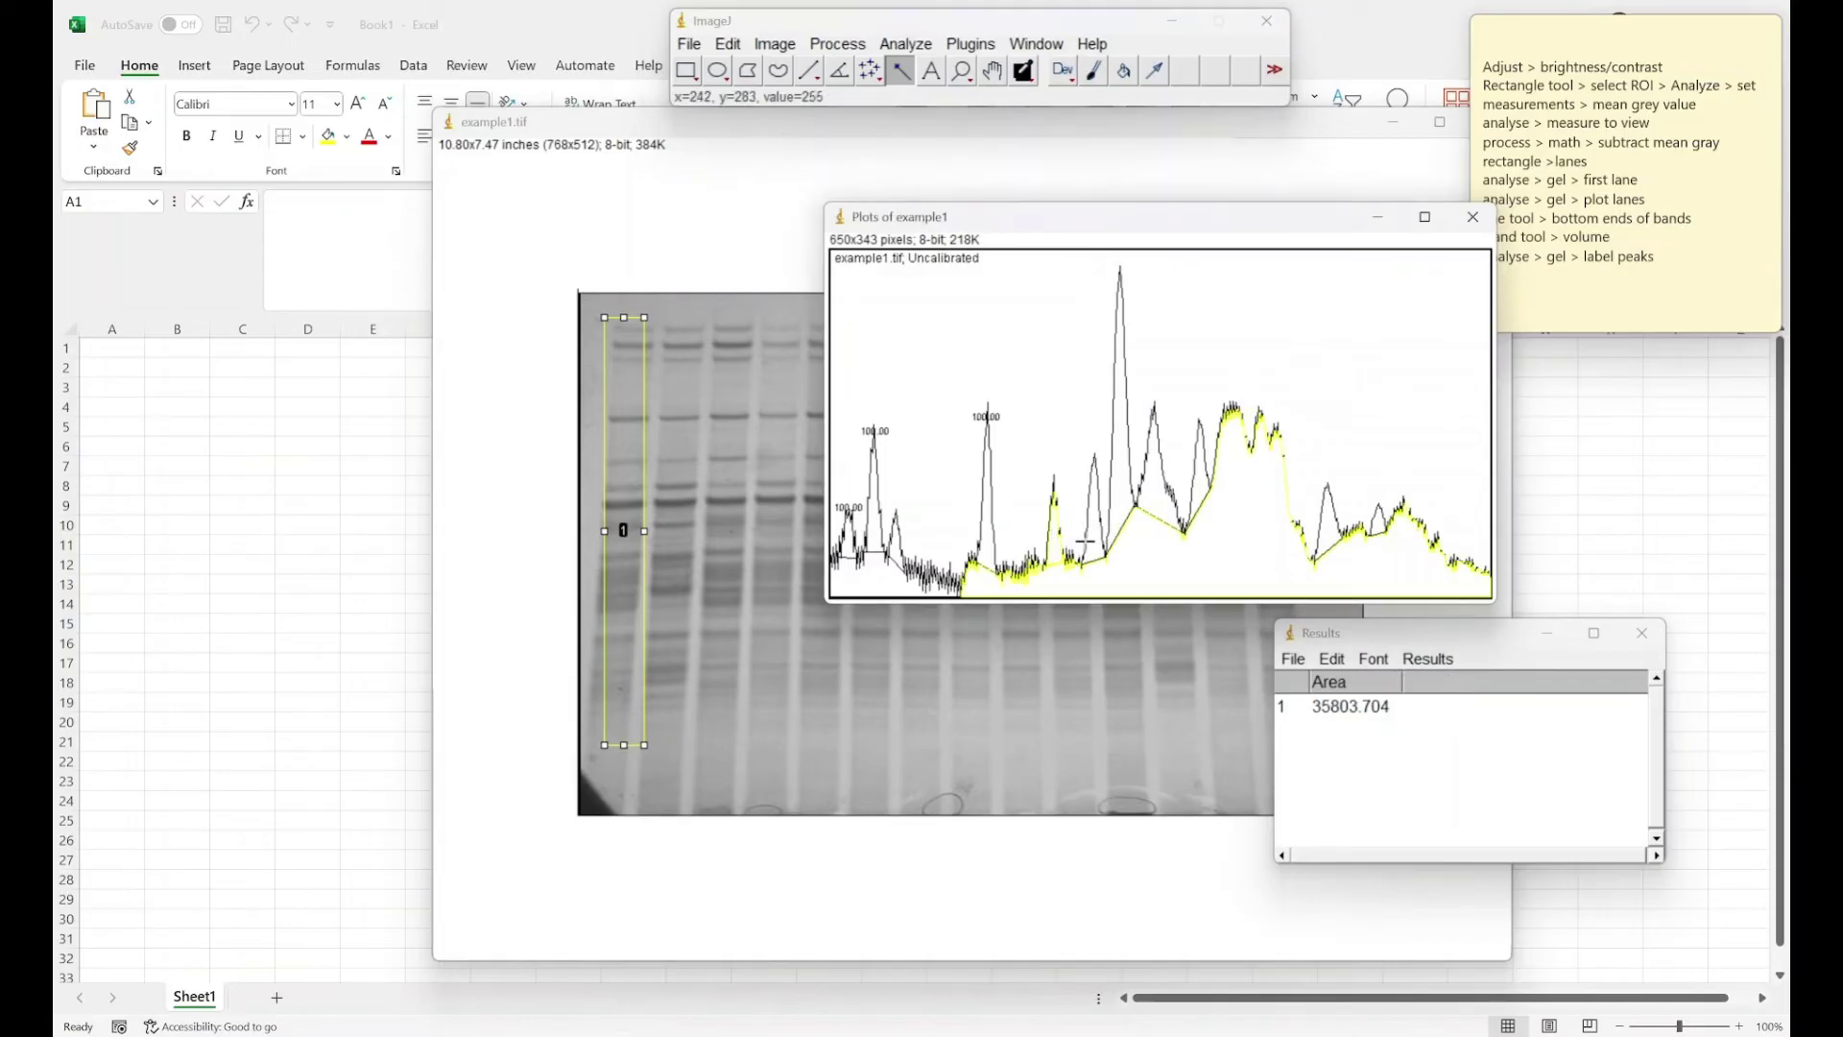
click(1095, 516)
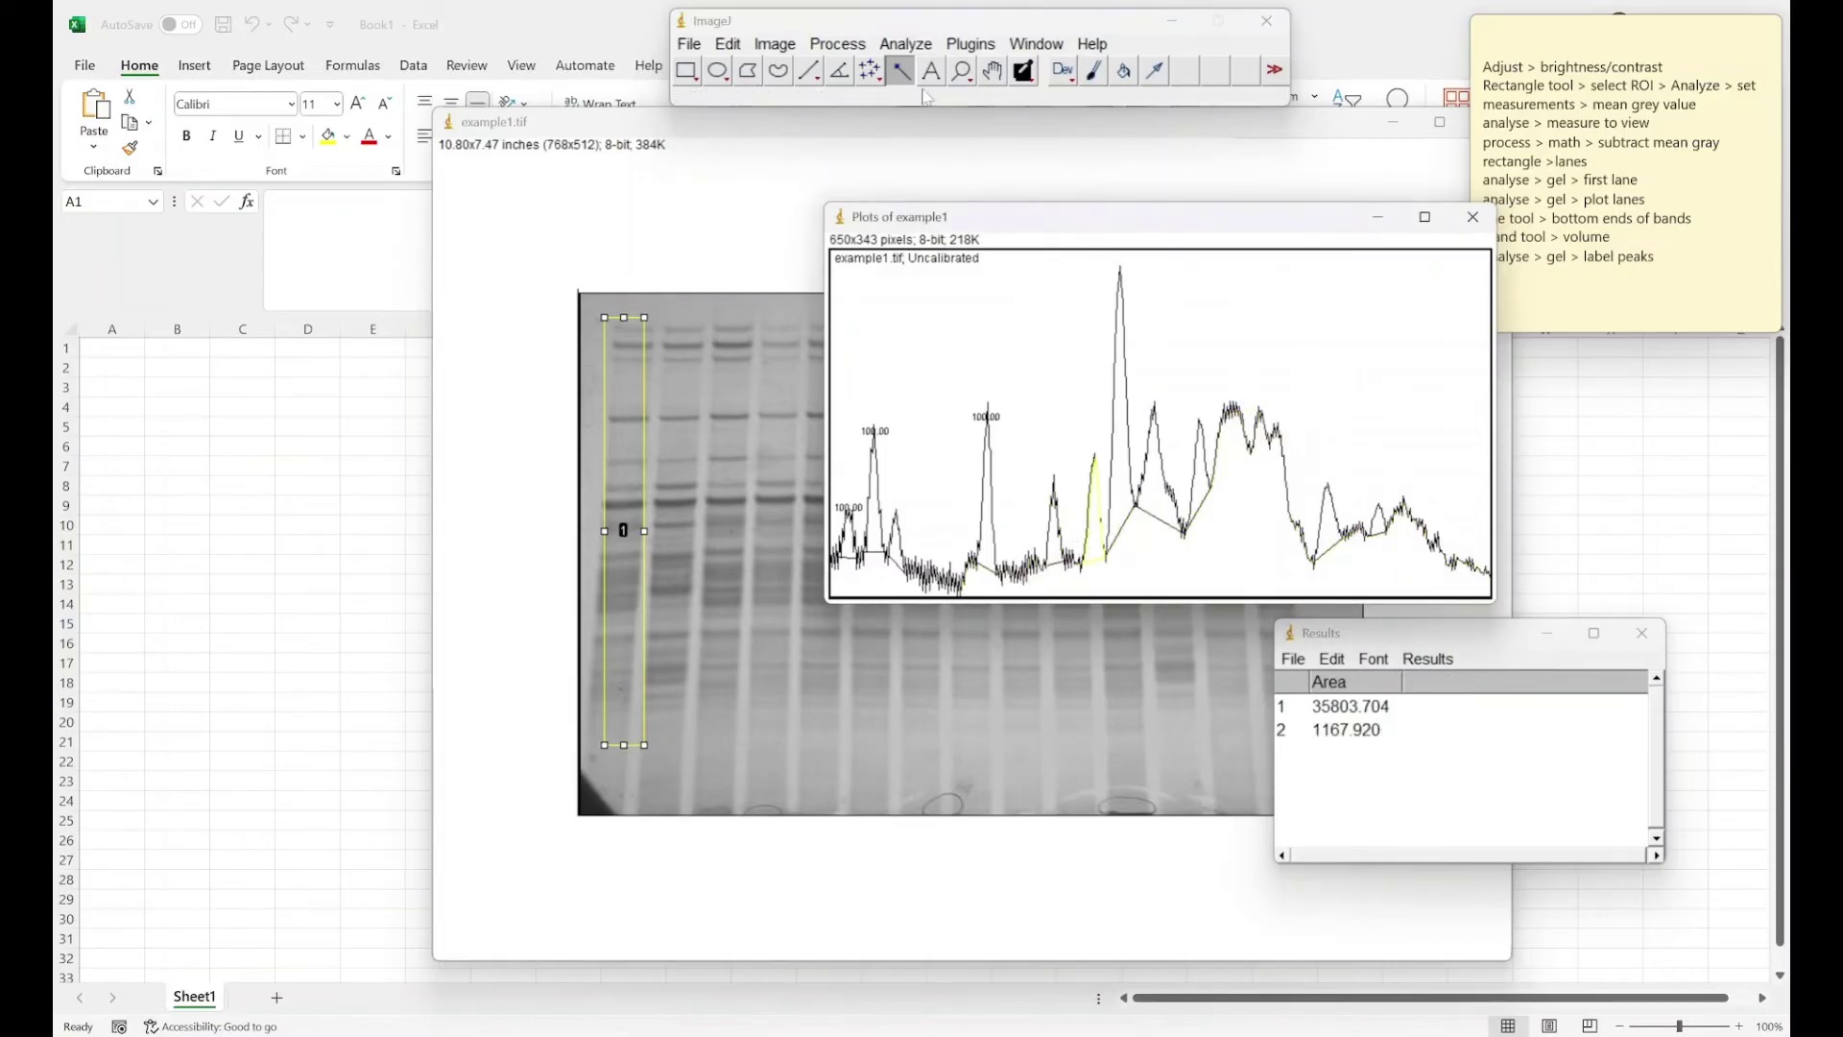
click(905, 44)
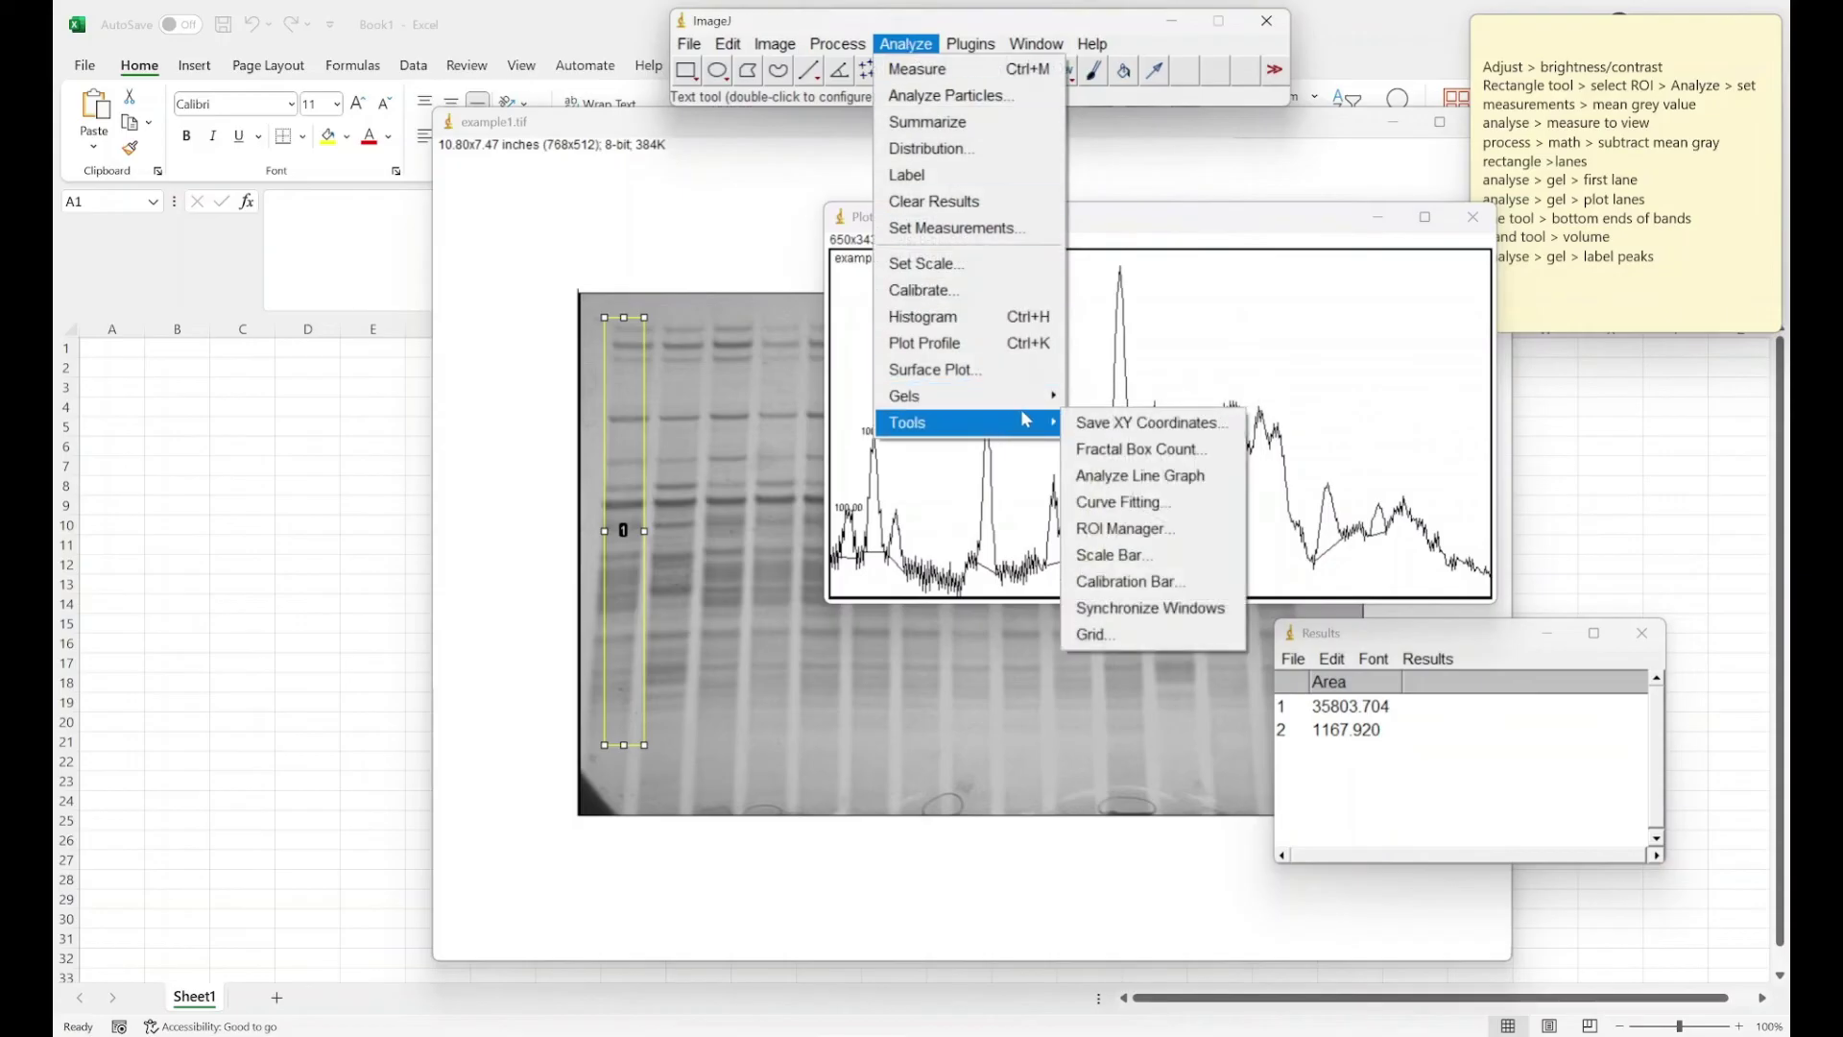
mouse_move(1051, 405)
click(1117, 528)
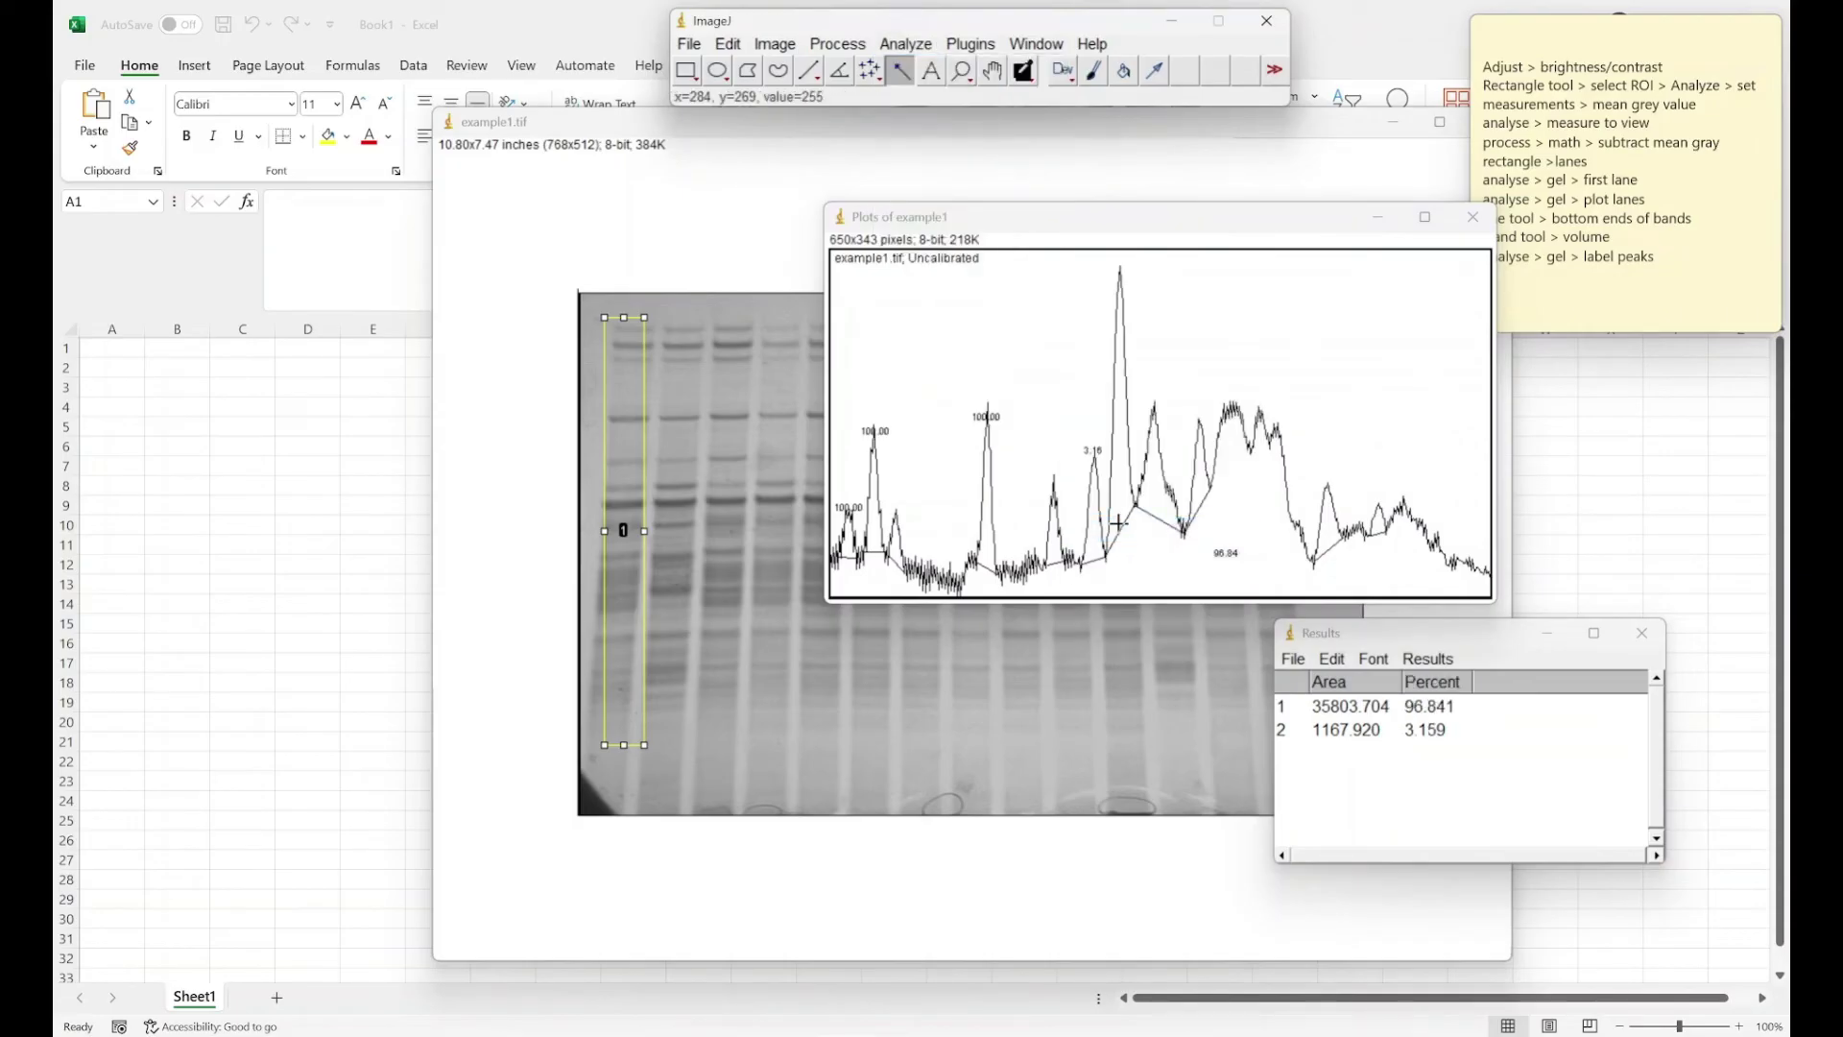
Step: Measure the areas of the fourth, fifth, tallest and following closed-off peaks in one series with the Wand tool, ending at the small peak near the profile's end
click(1054, 532)
click(989, 518)
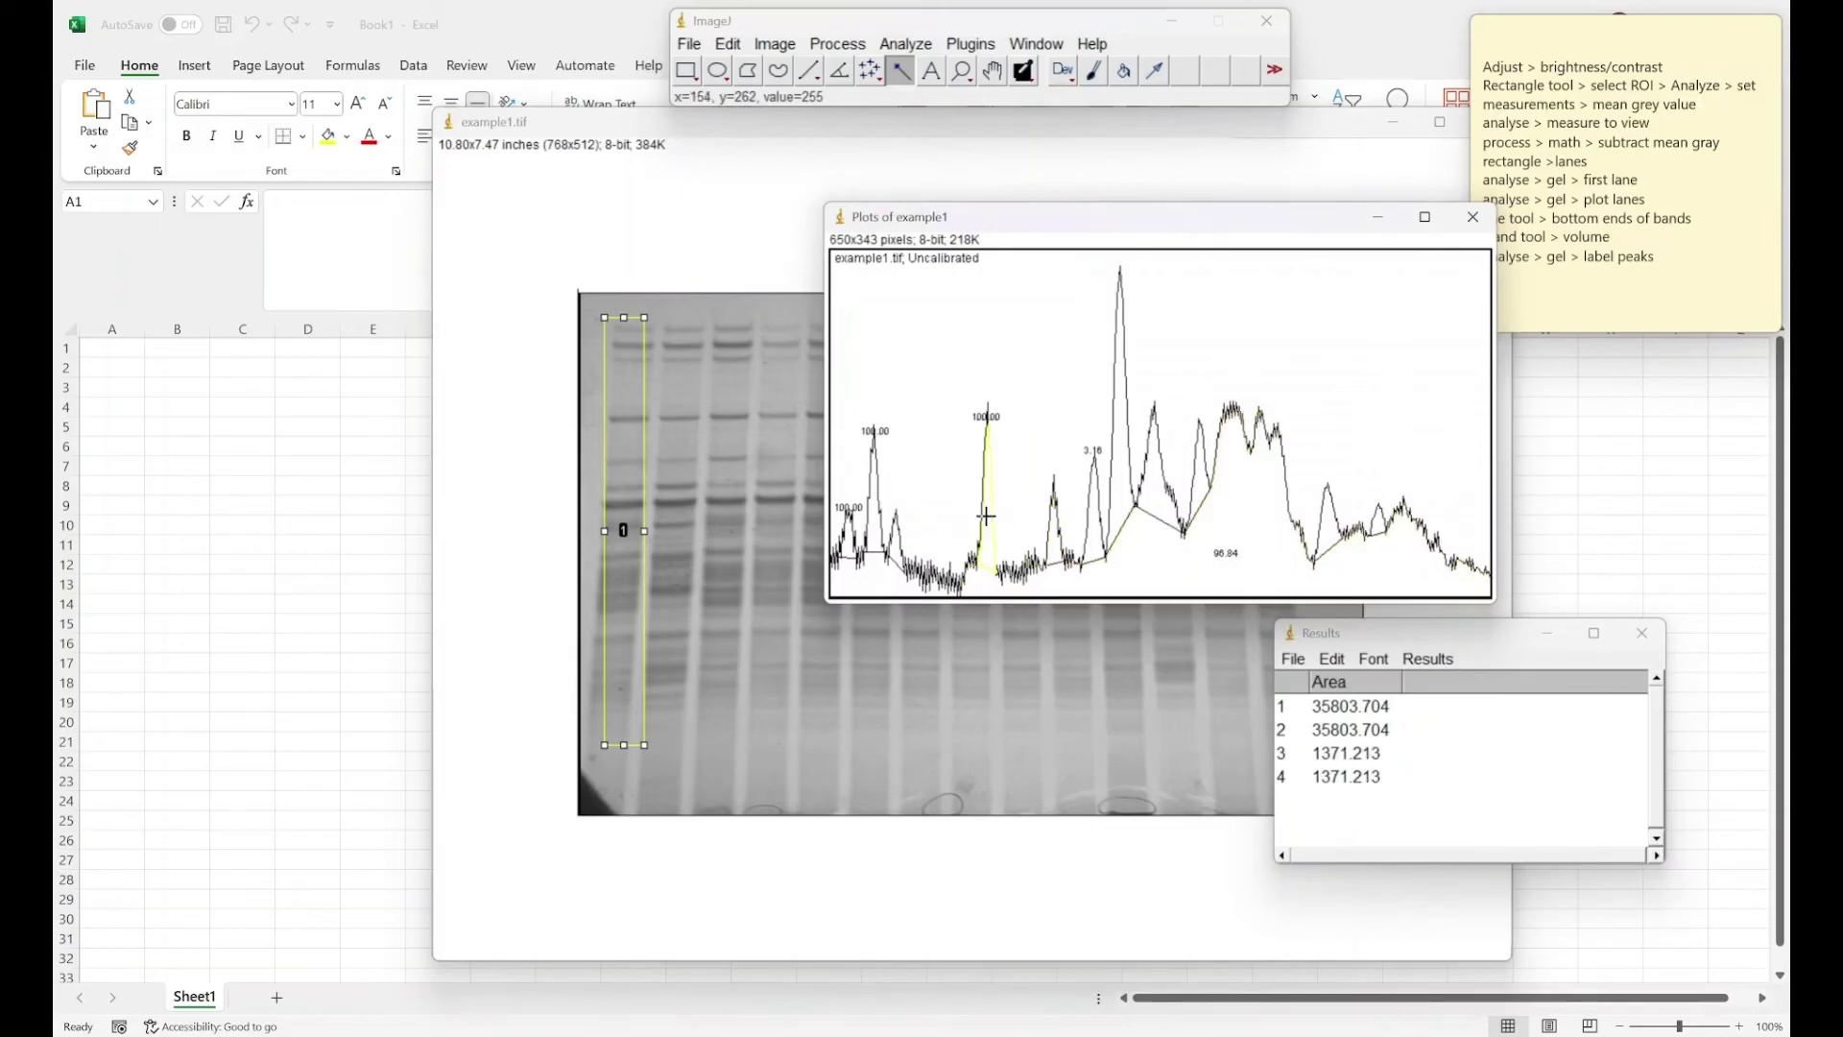
click(1116, 469)
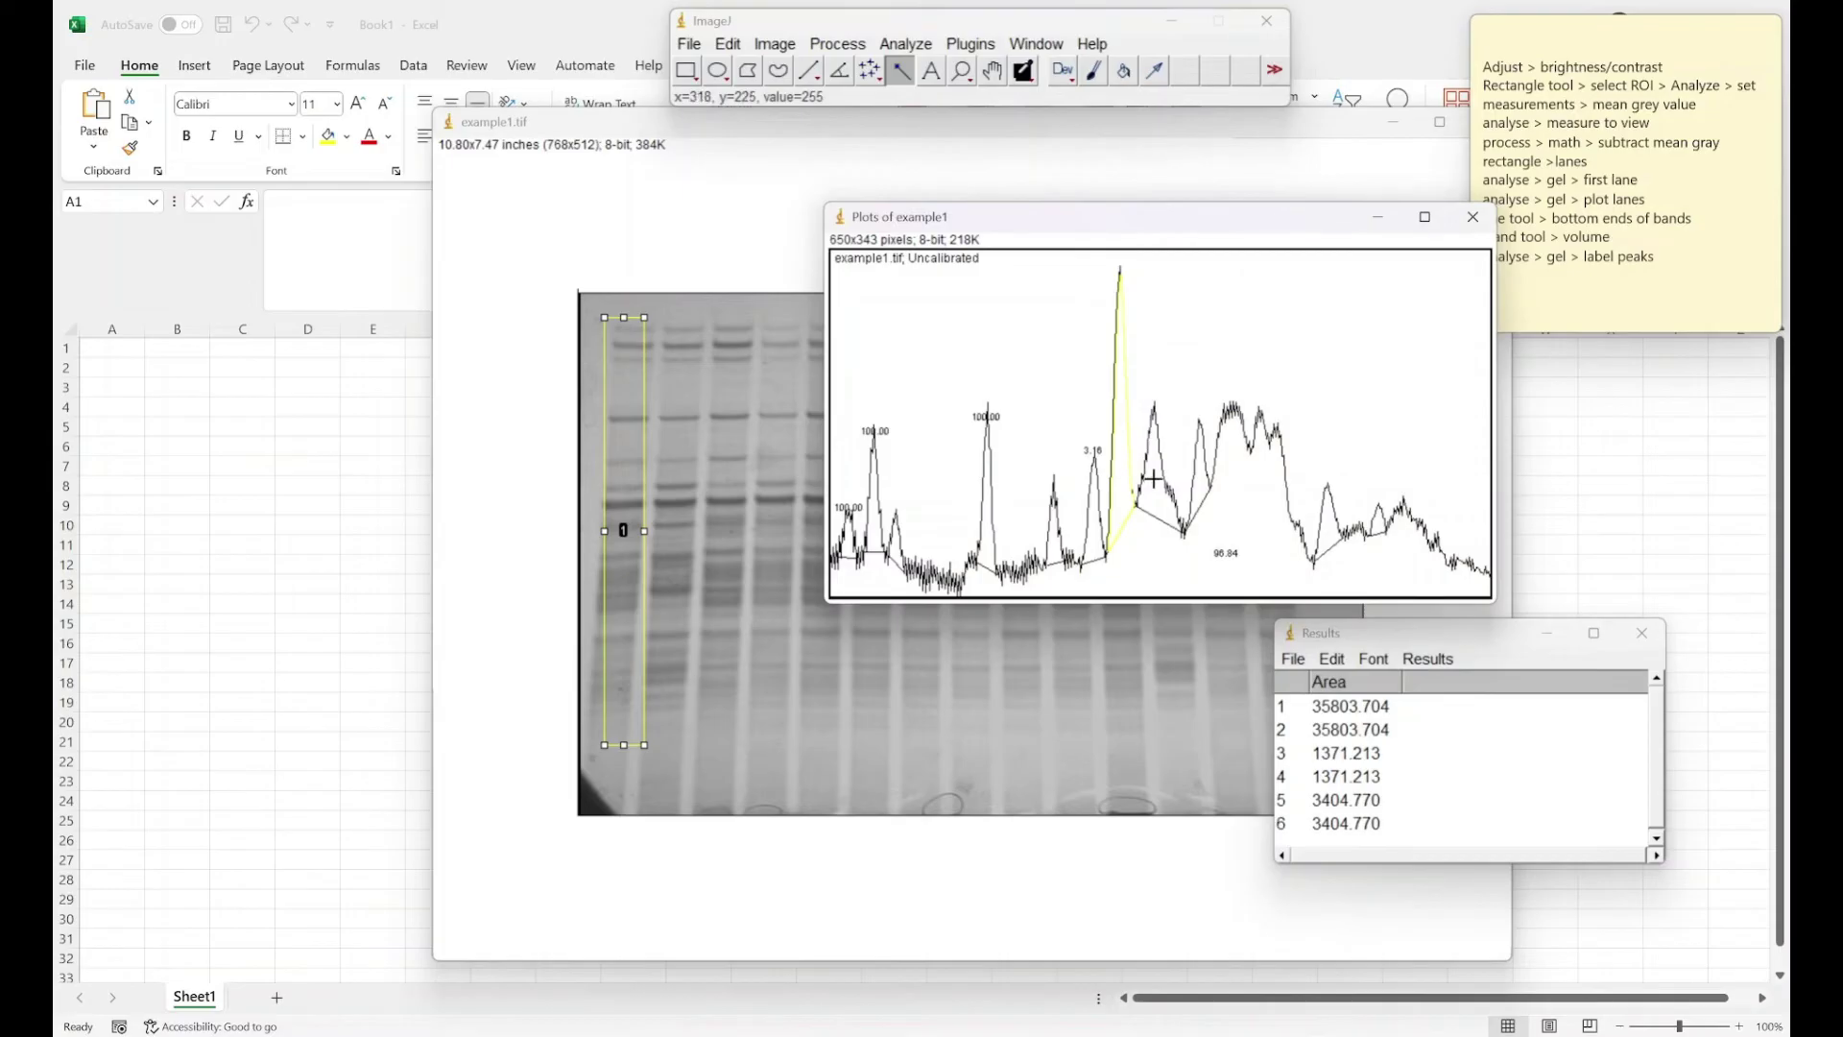
click(1140, 472)
click(1200, 475)
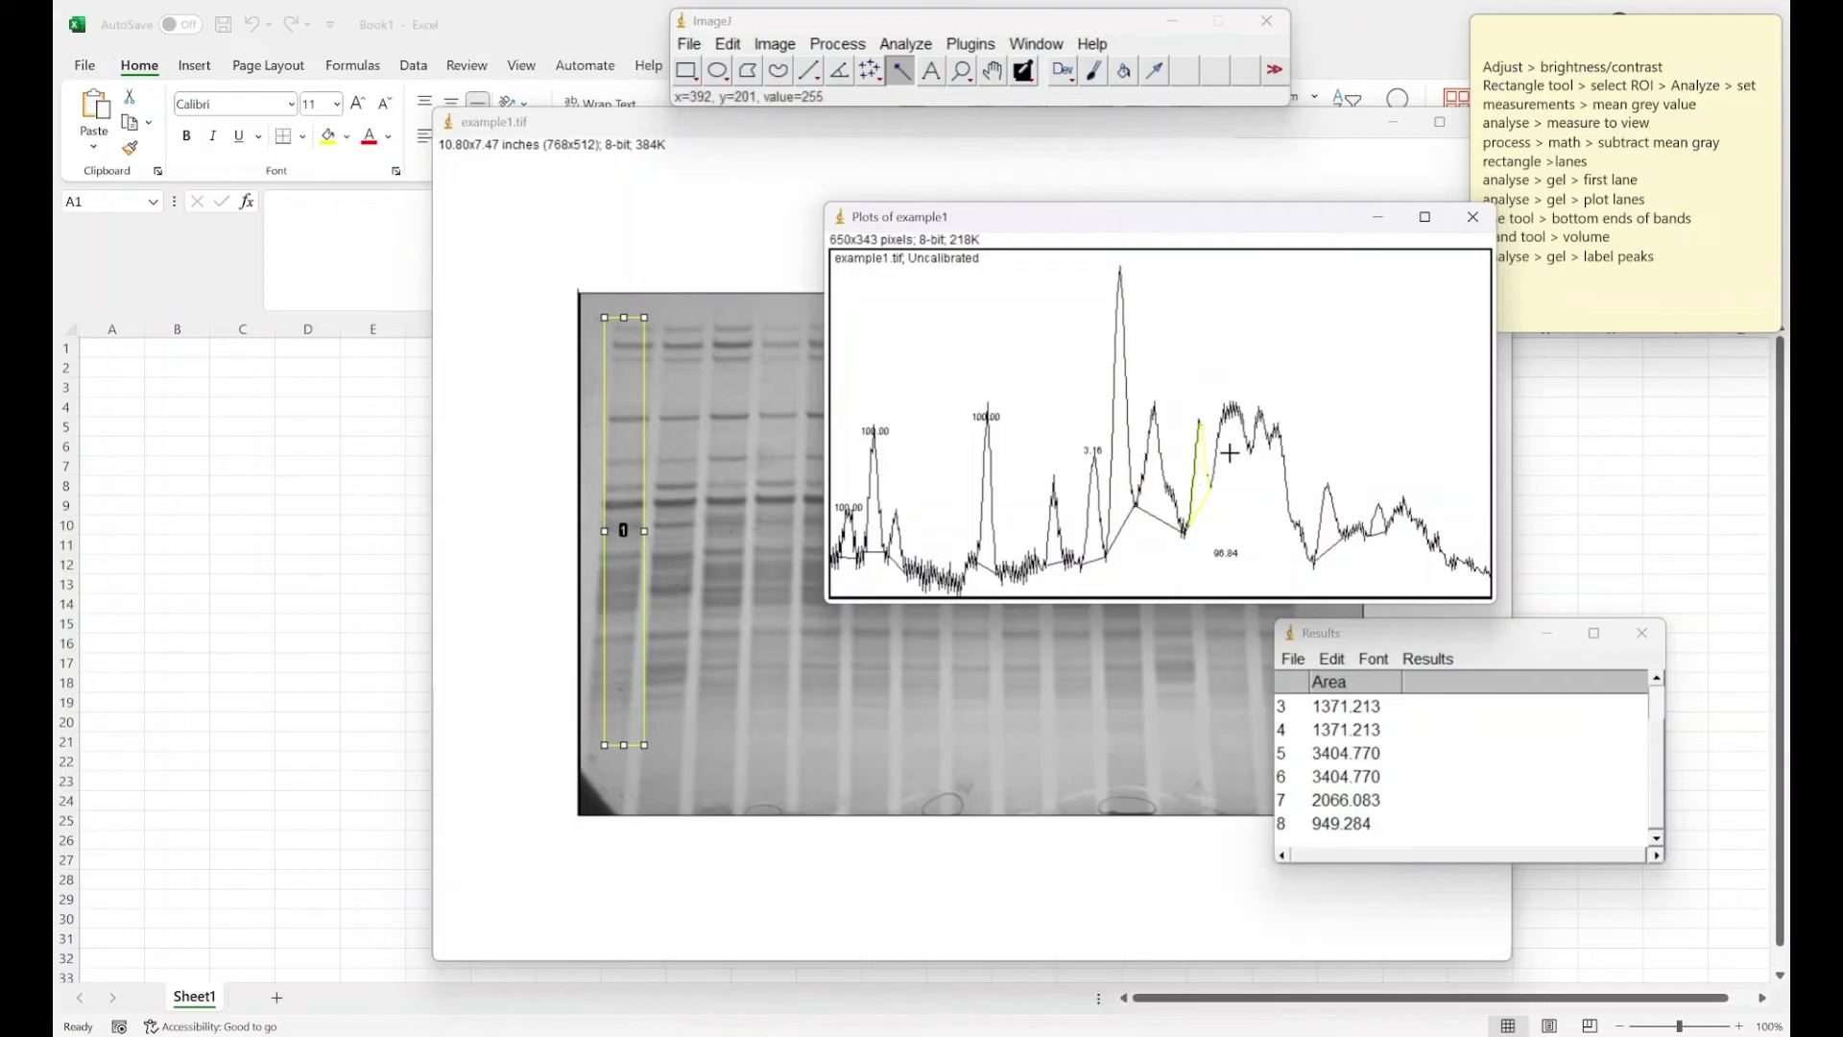
click(1326, 524)
click(1380, 521)
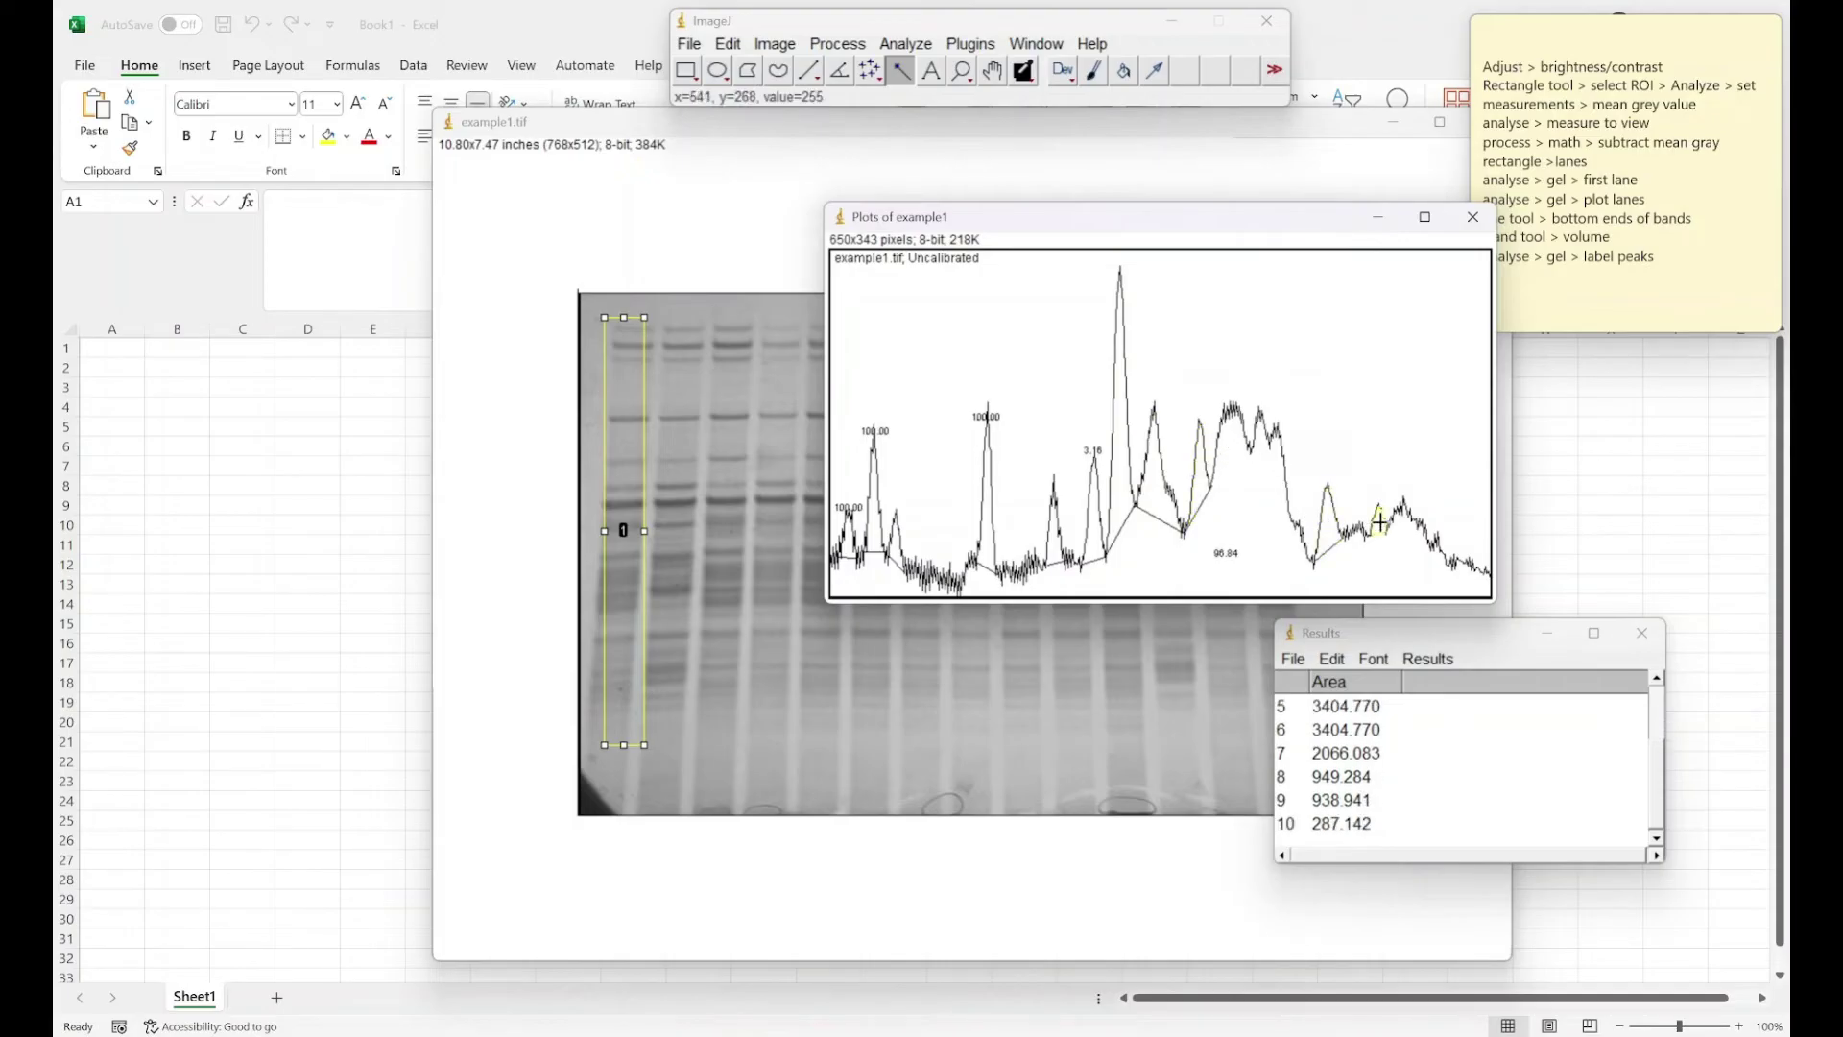
Step: Add wand area measurements for the fifth through ninth peaks, including the tallest, and label all measured peaks with their percentages
click(1094, 534)
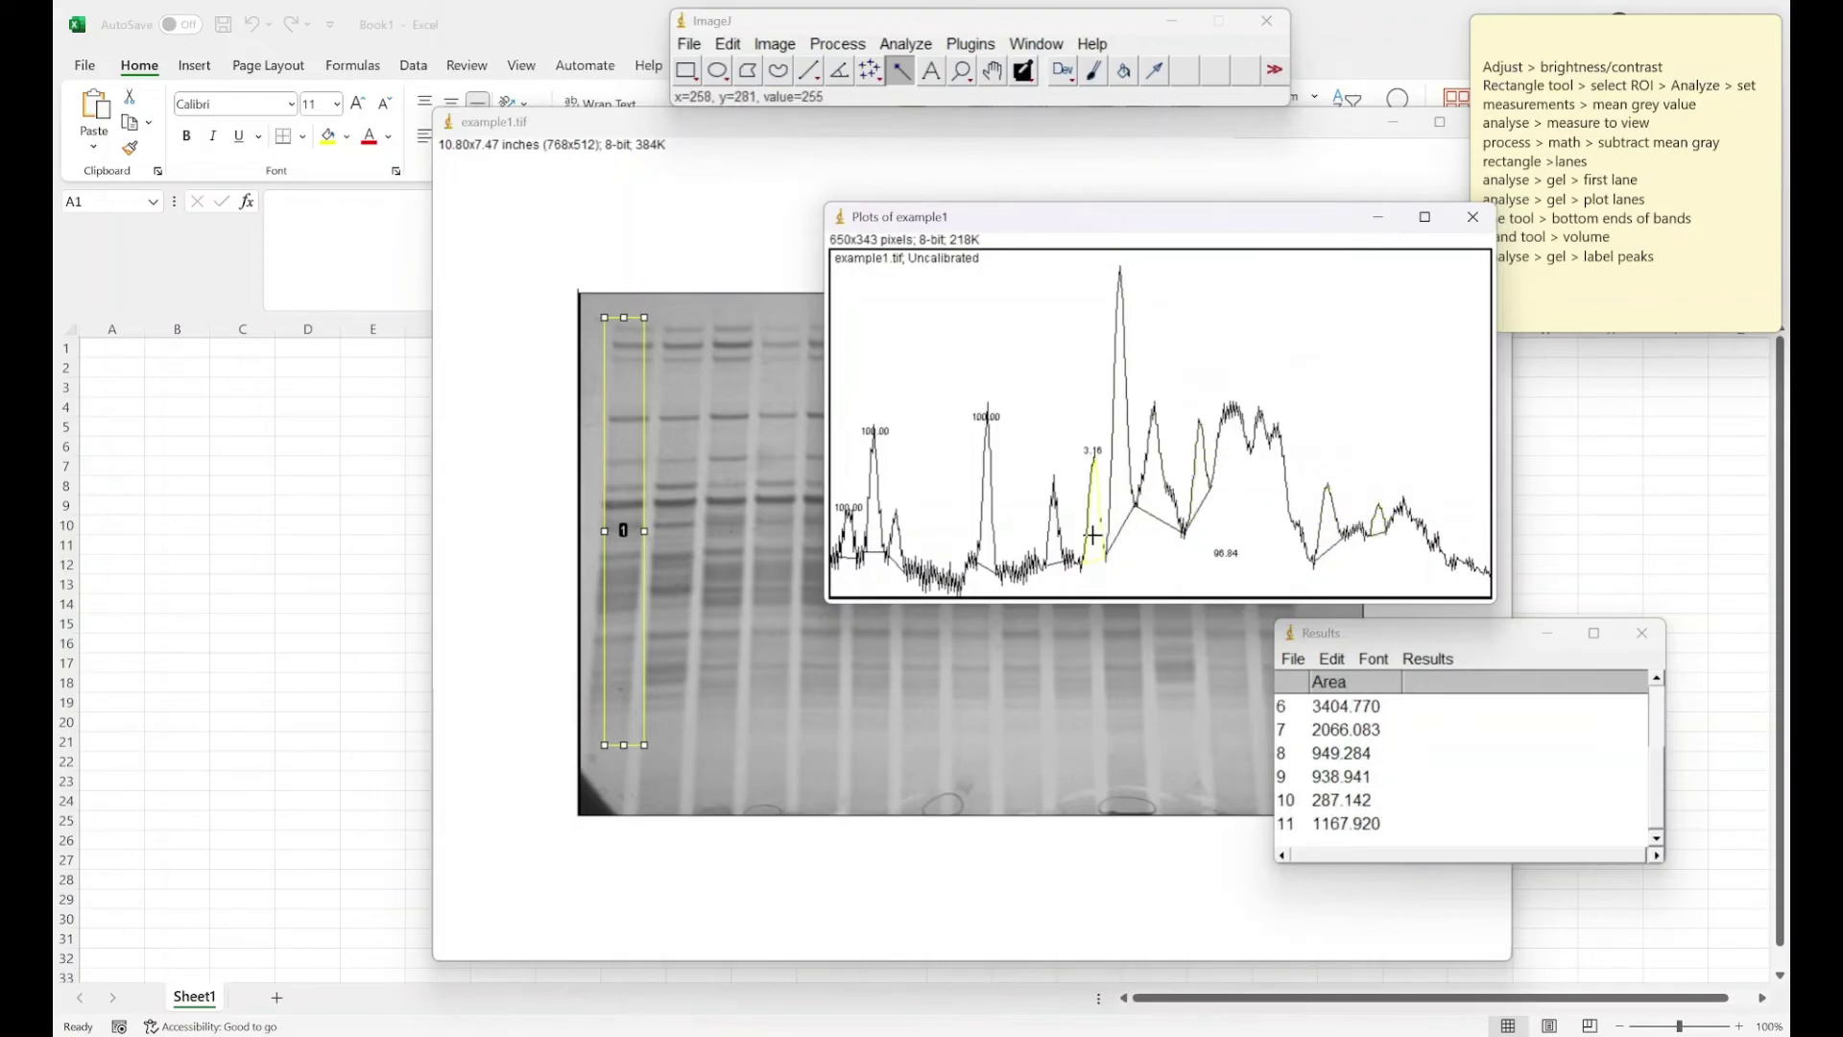
click(1157, 502)
click(1200, 499)
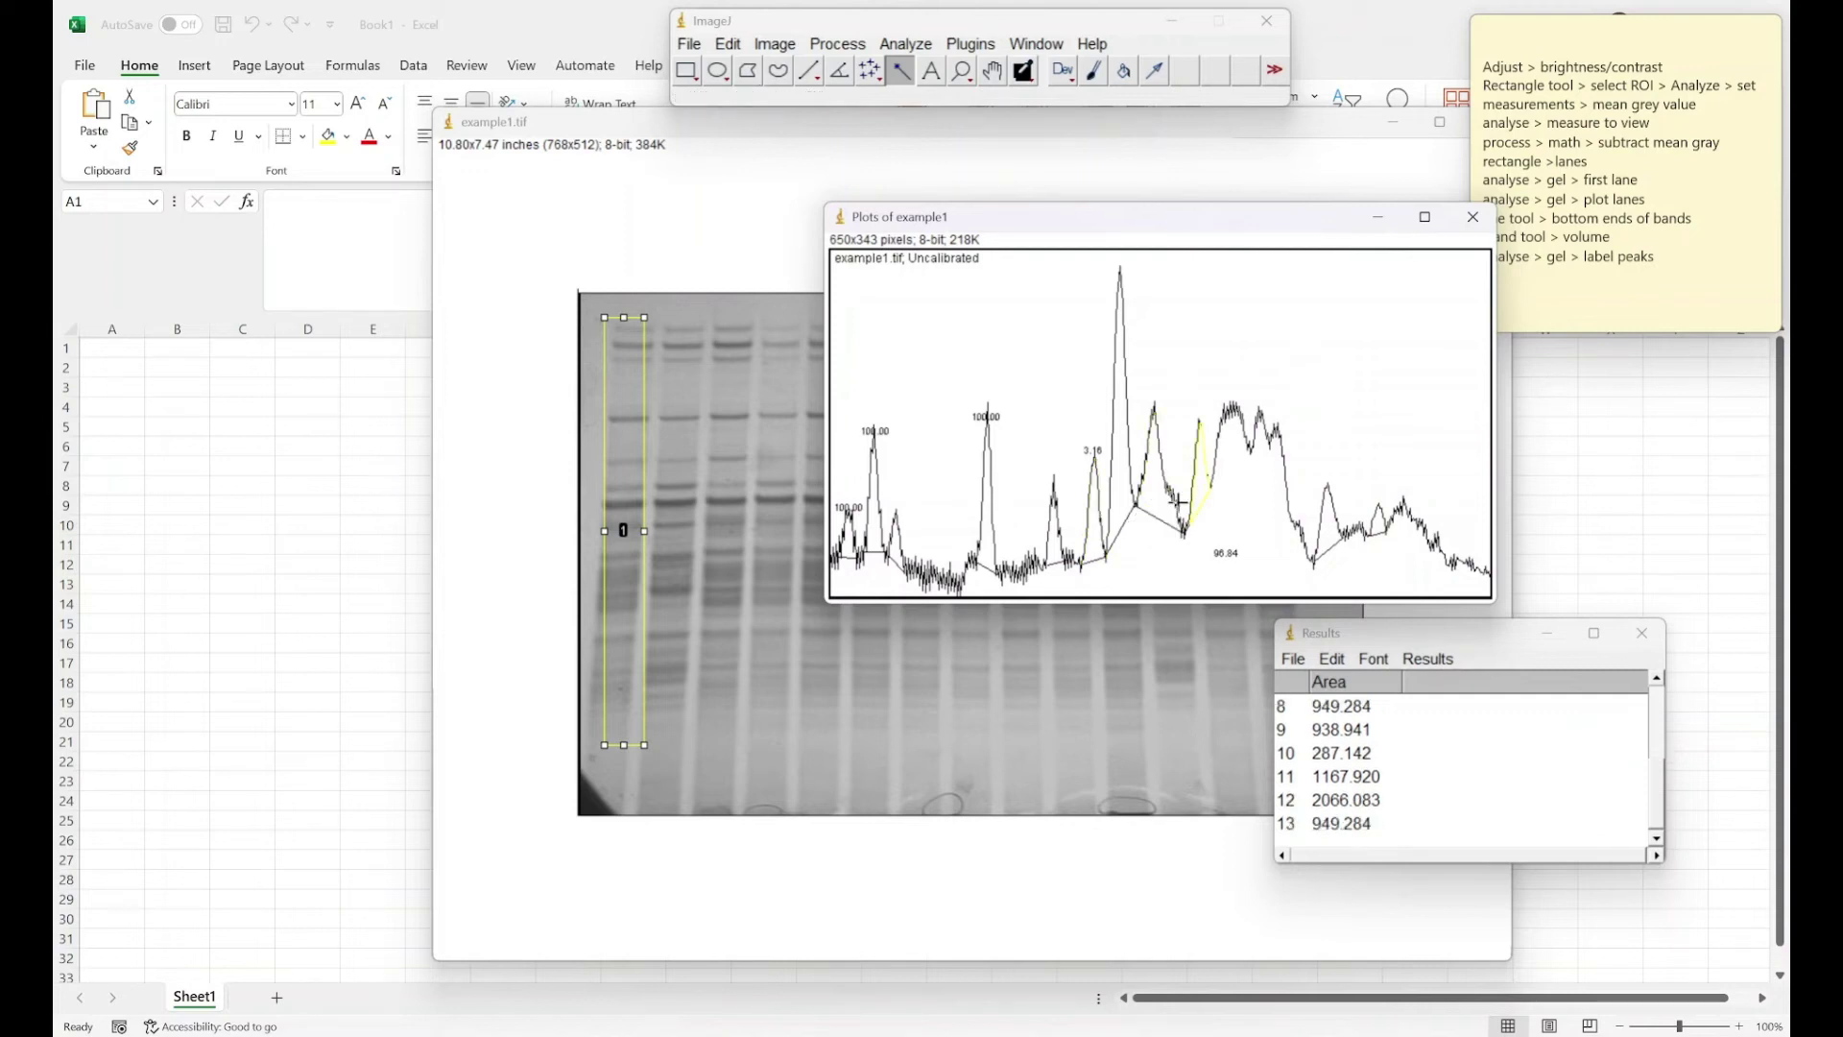
click(1115, 487)
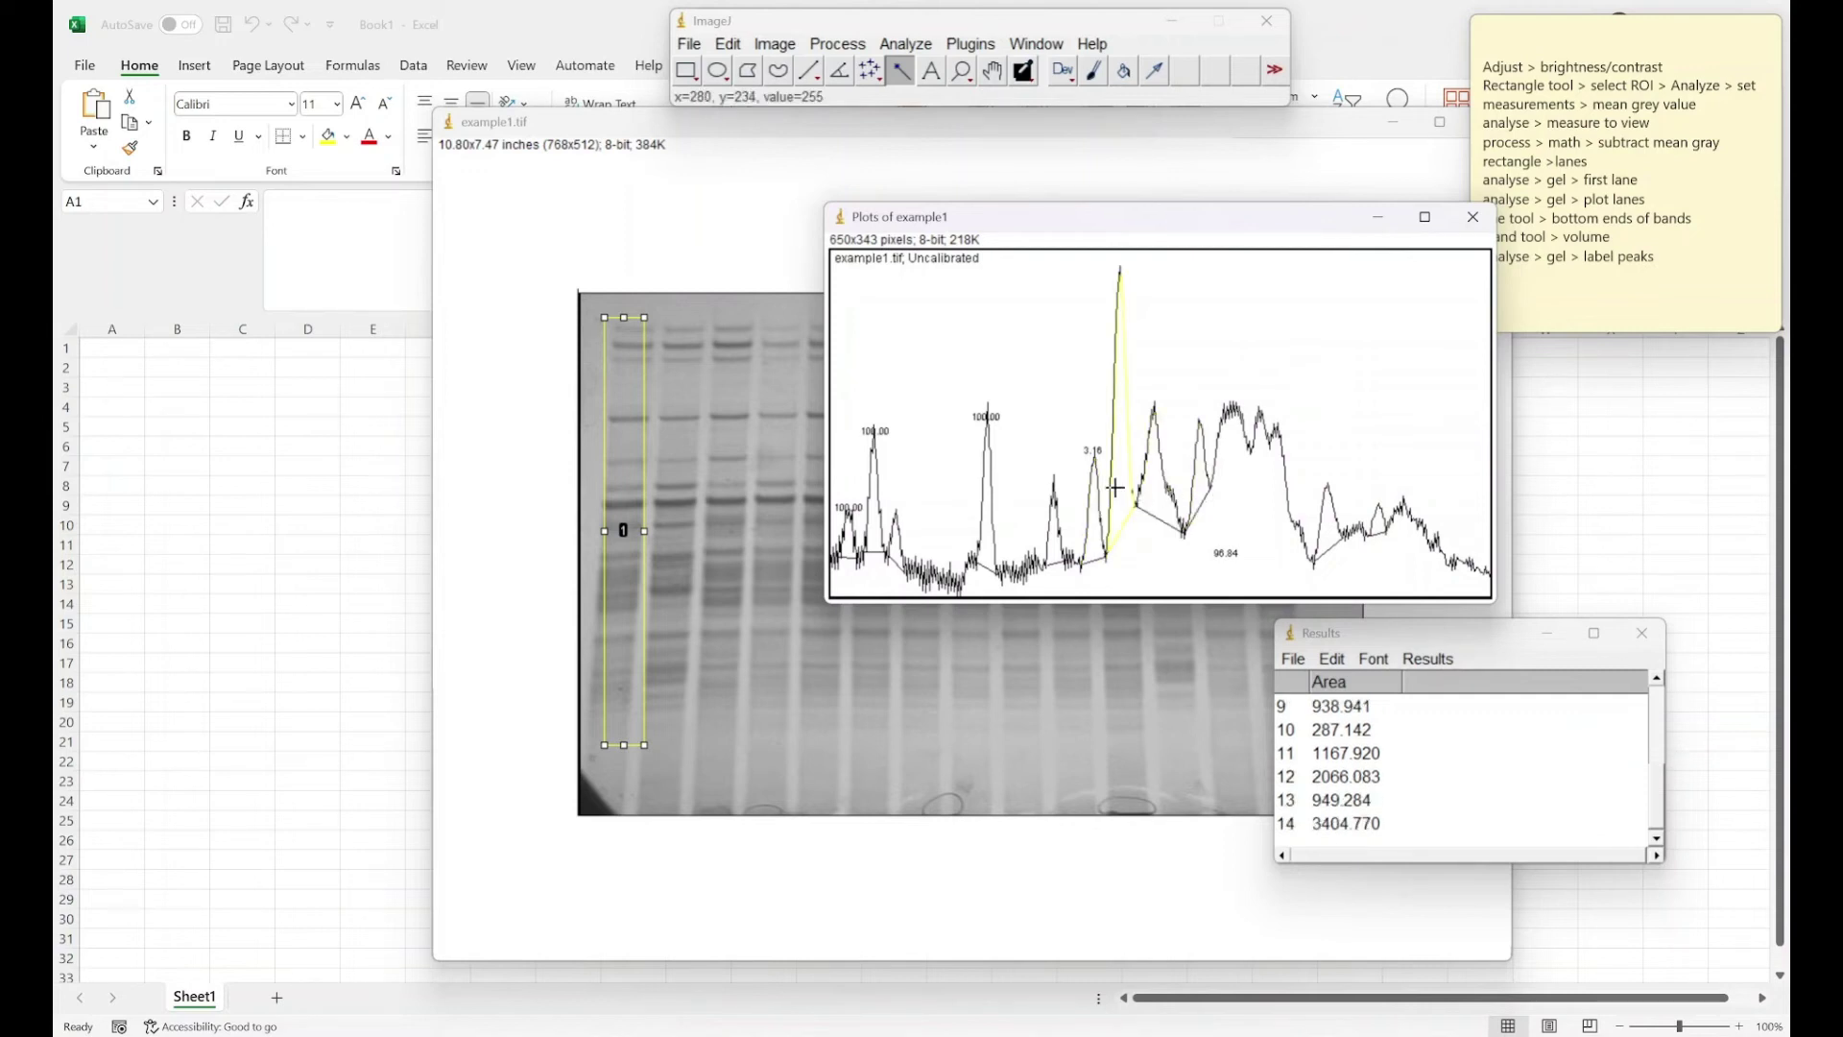
click(1052, 544)
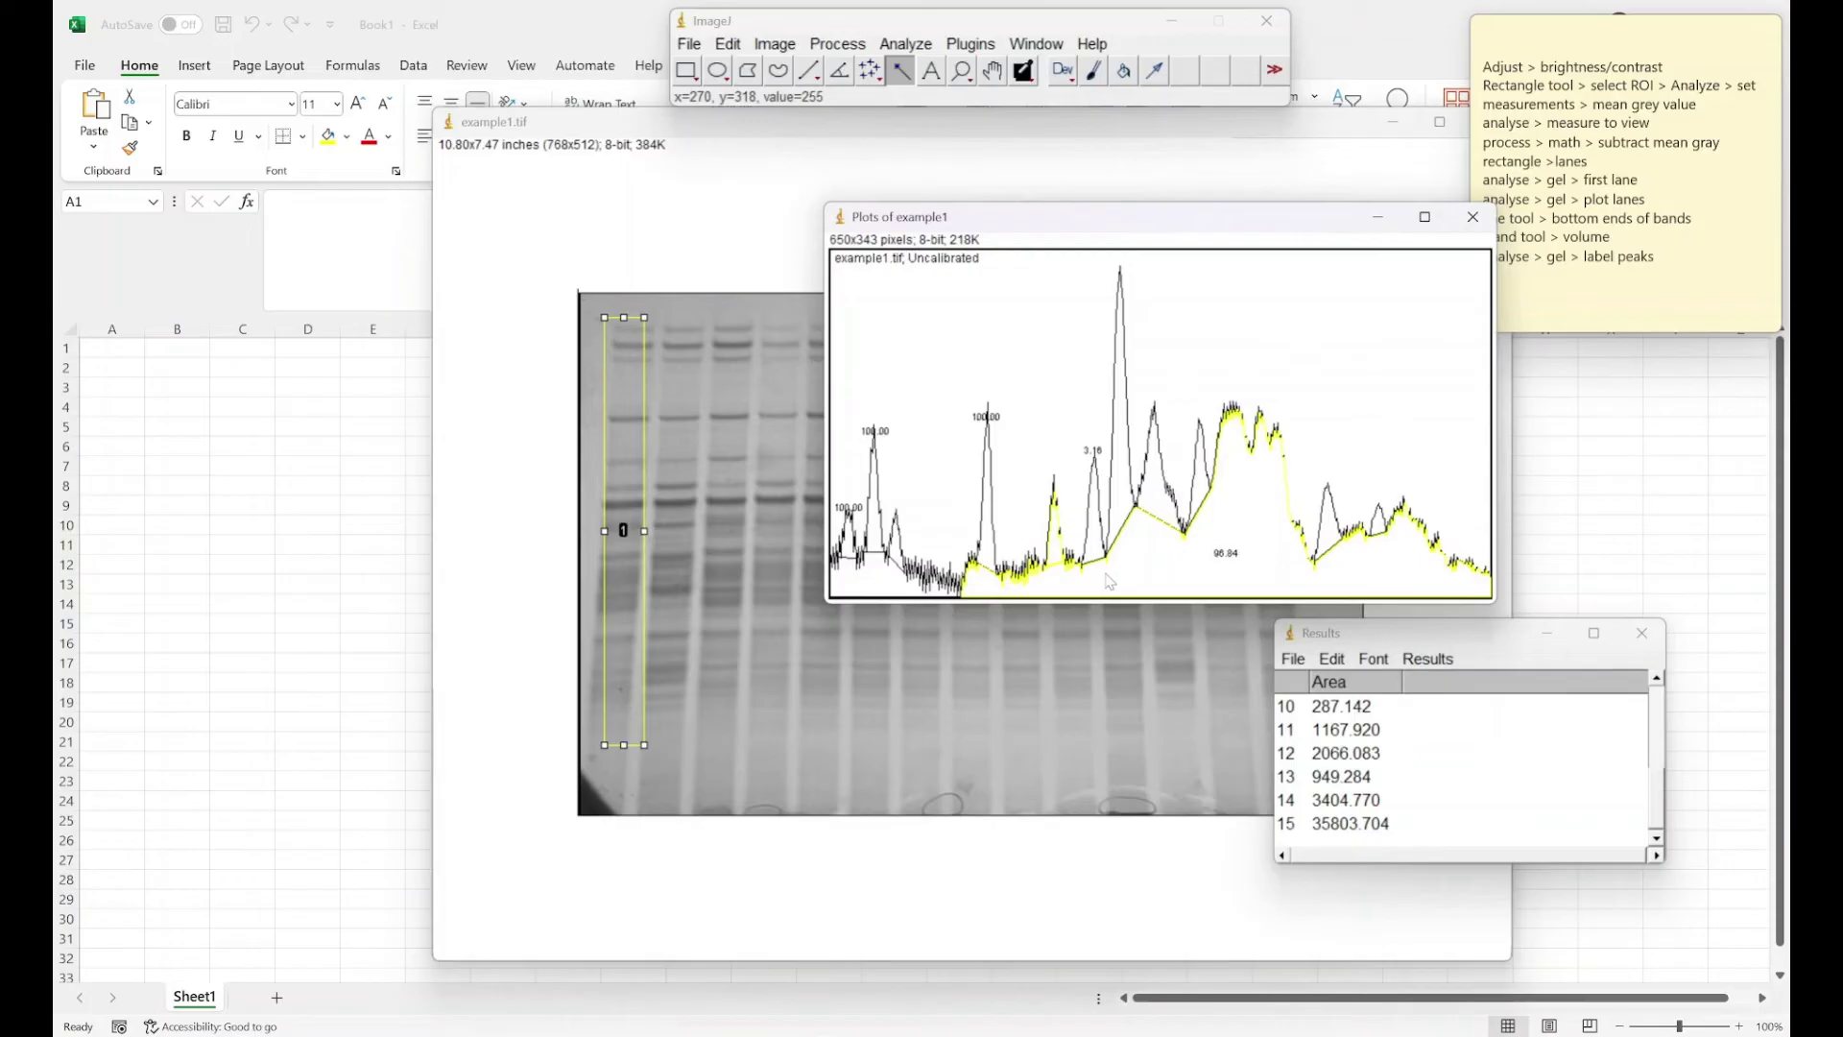
click(1057, 549)
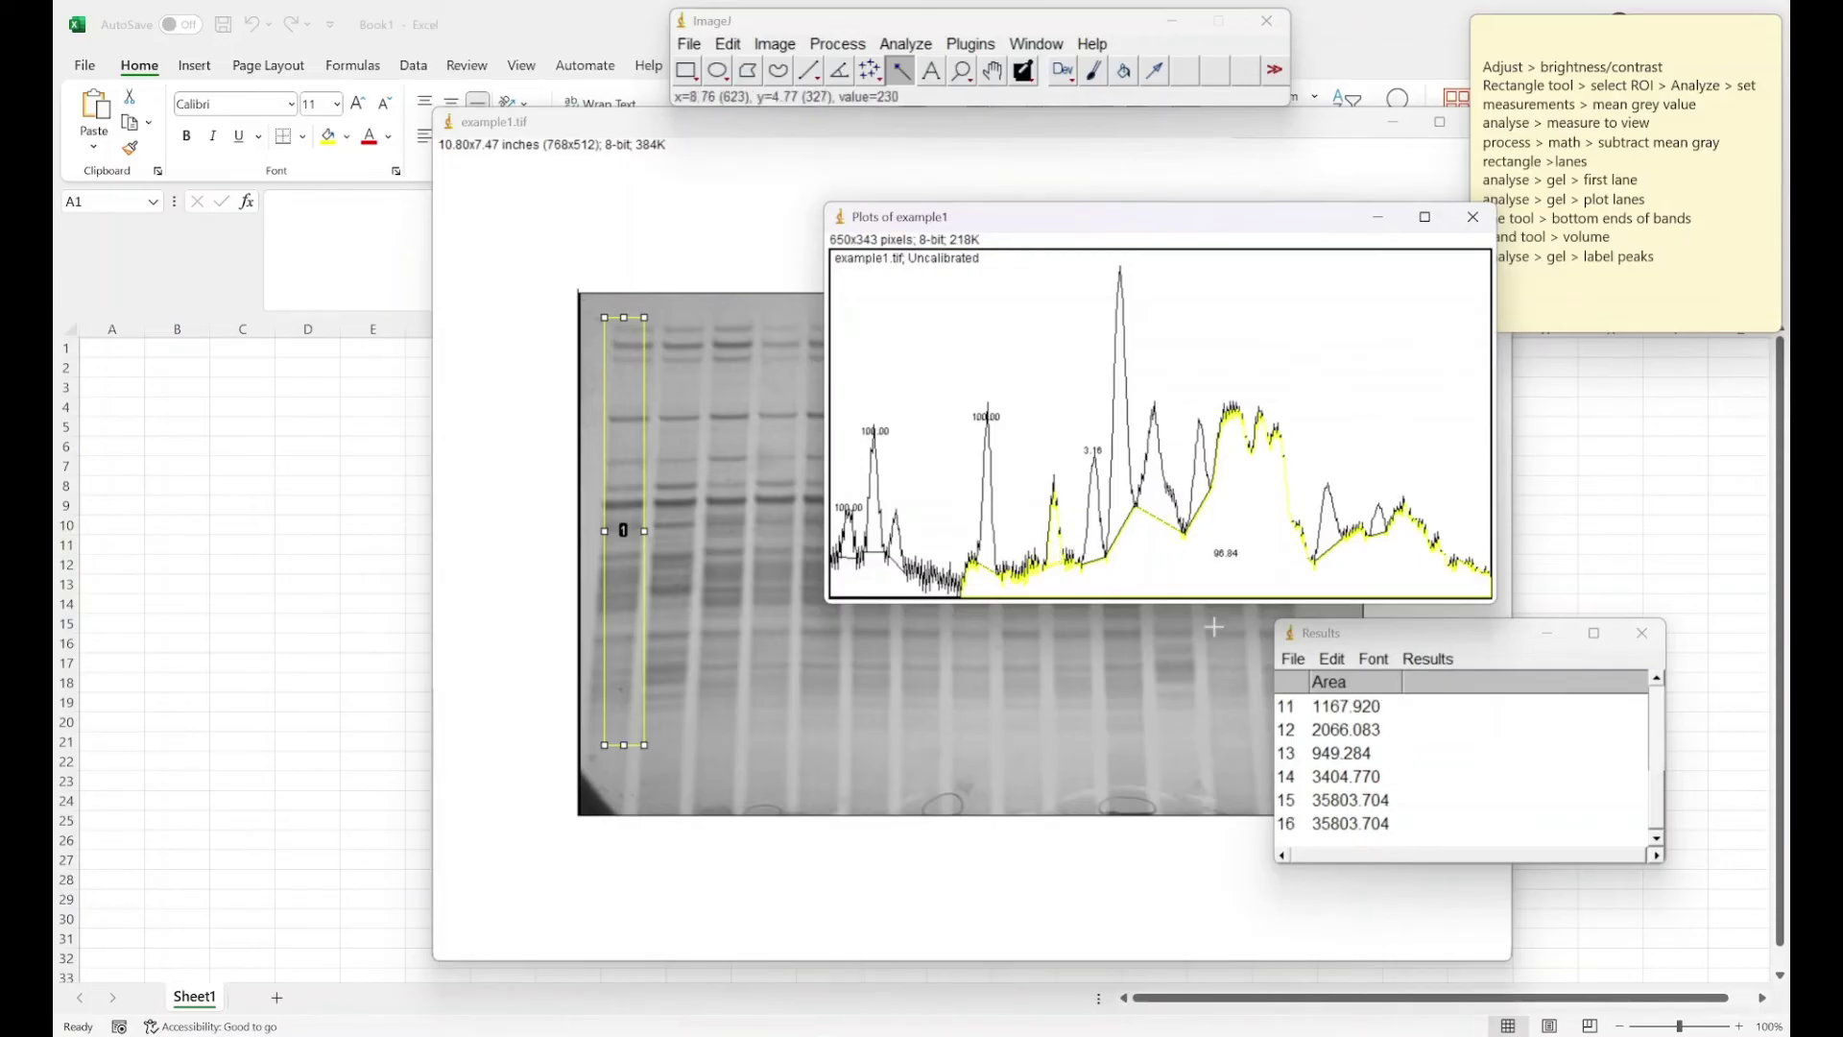
click(1118, 480)
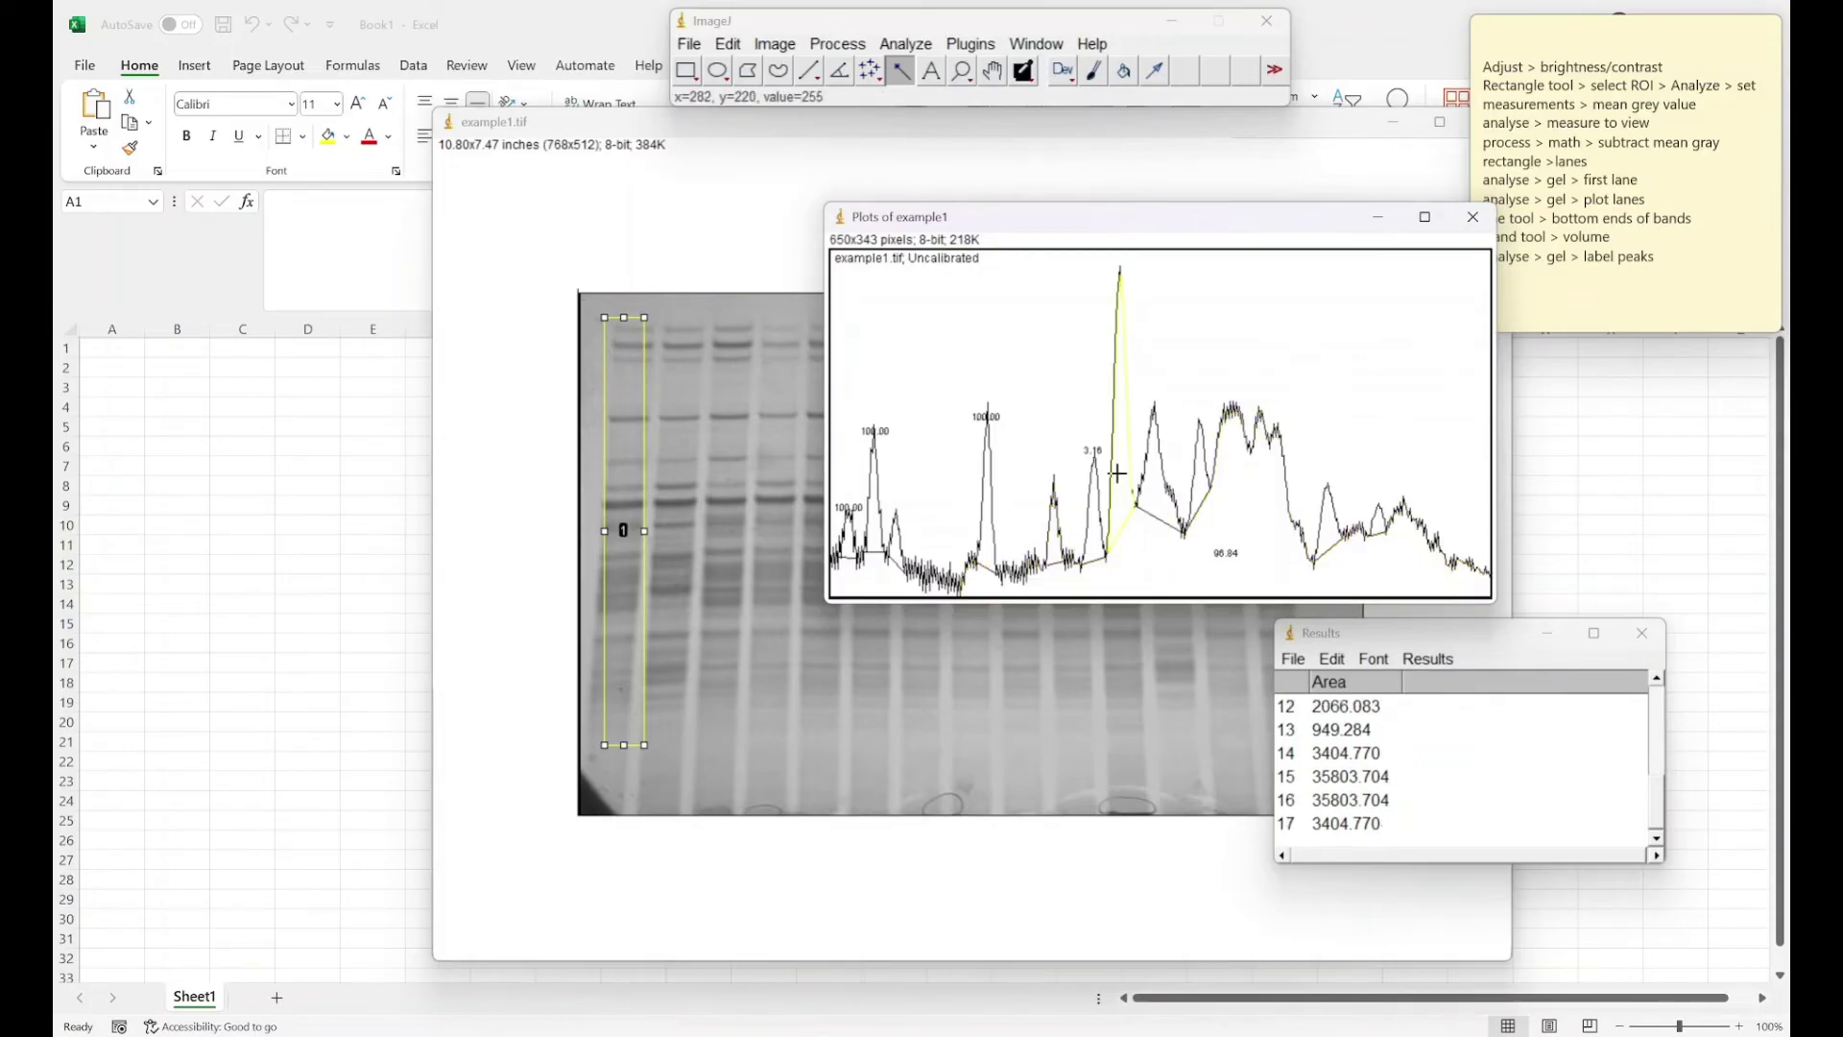
click(969, 38)
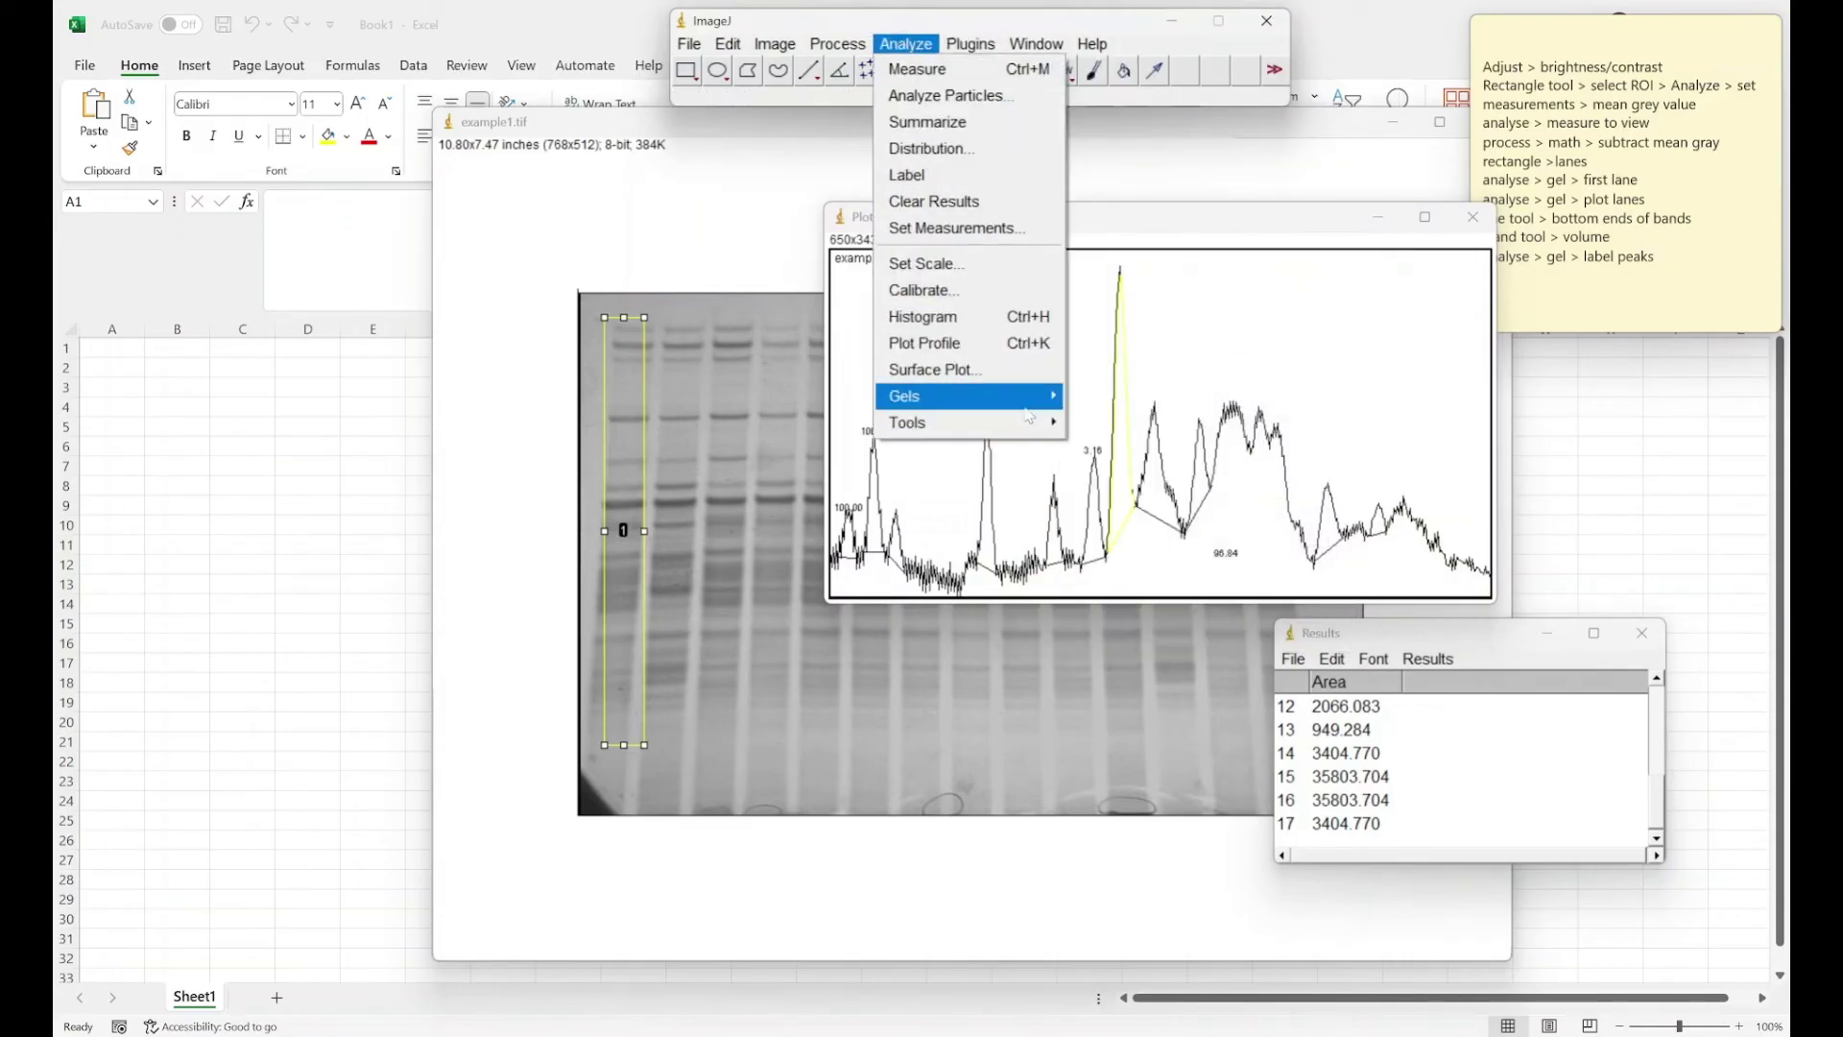
mouse_move(1007, 395)
click(1113, 528)
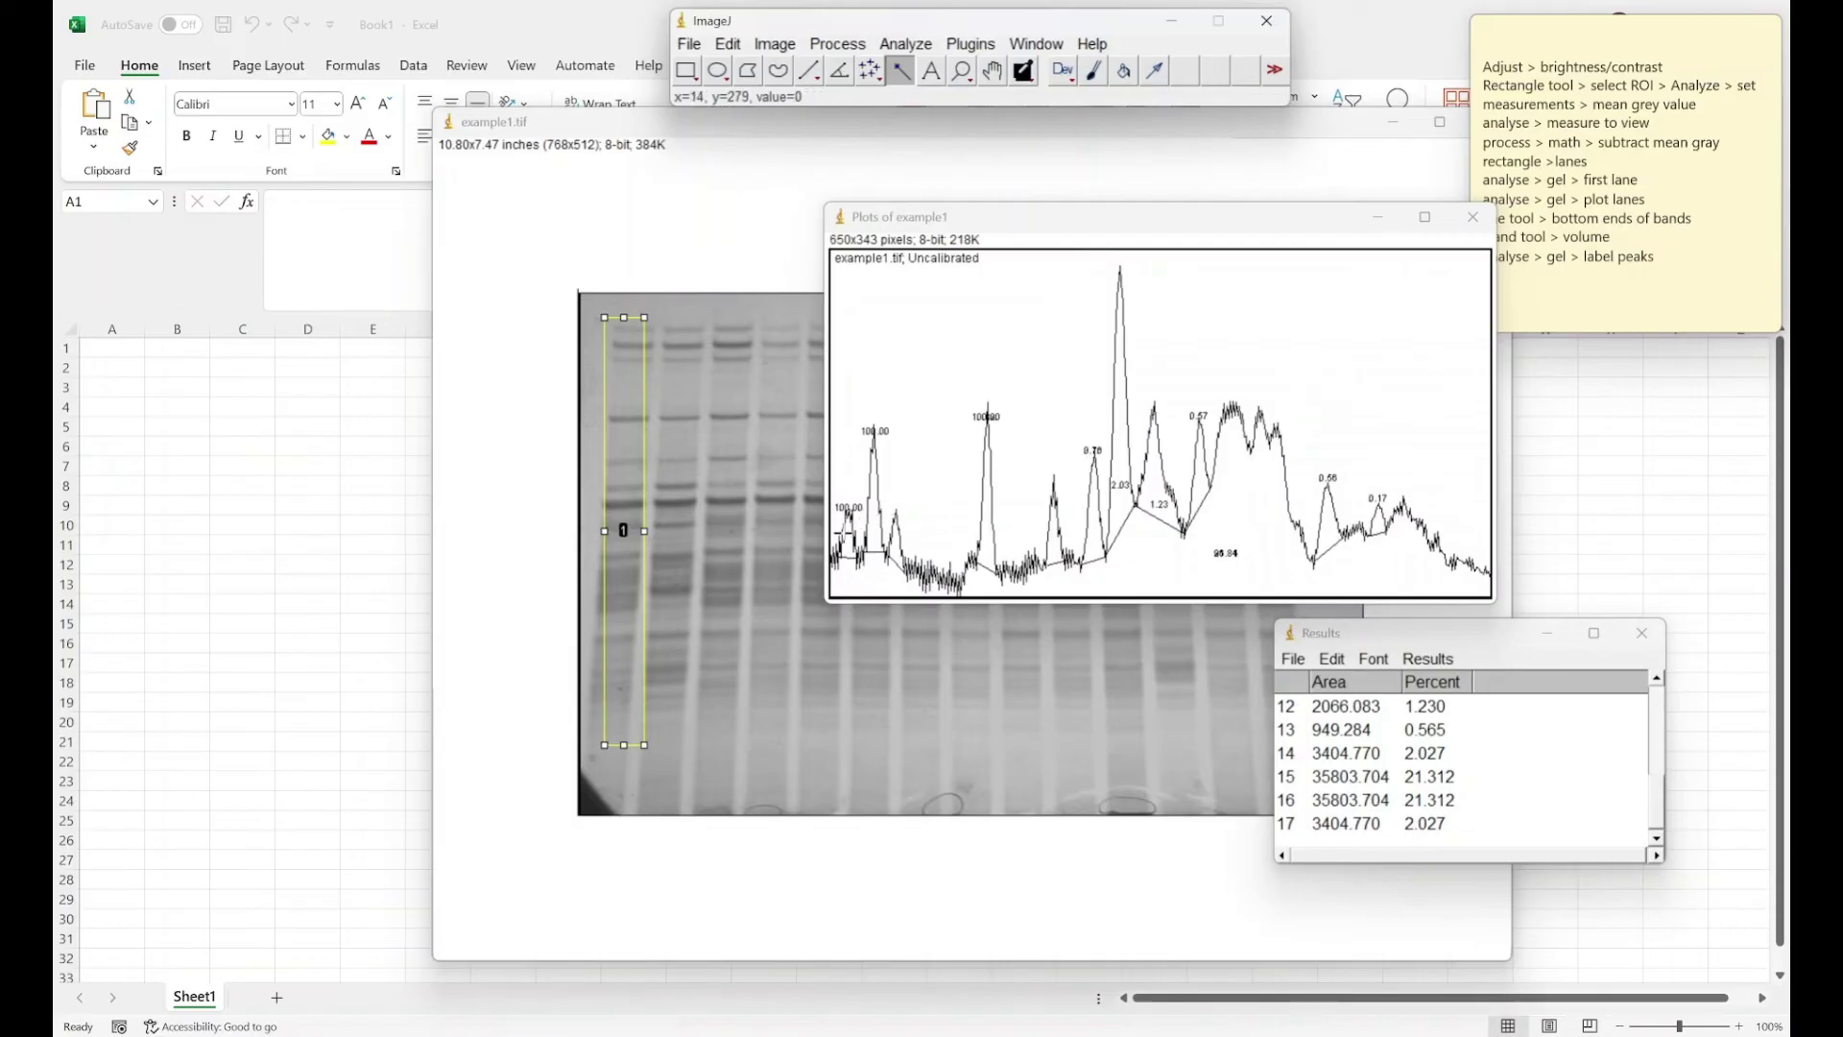
Step: Start a fresh series of wand area measurements with the profile's first four peaks
click(849, 534)
double_click(870, 517)
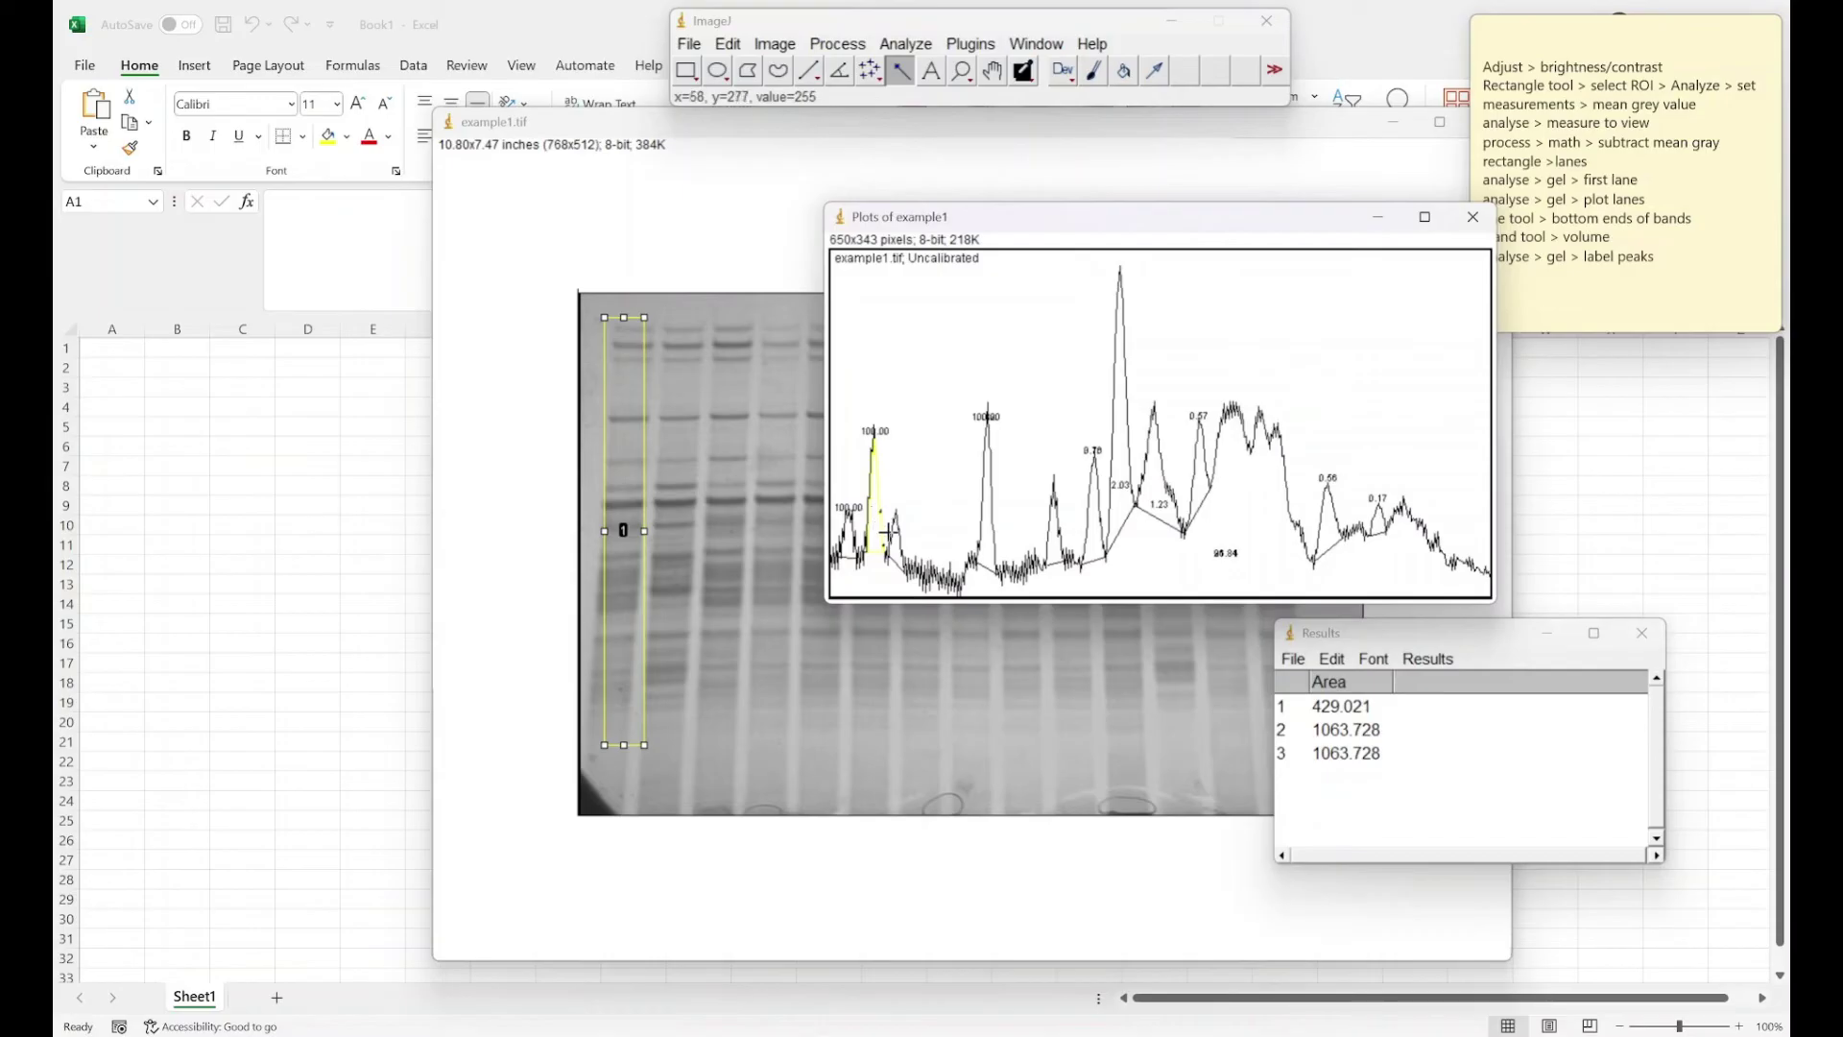
click(895, 538)
click(993, 524)
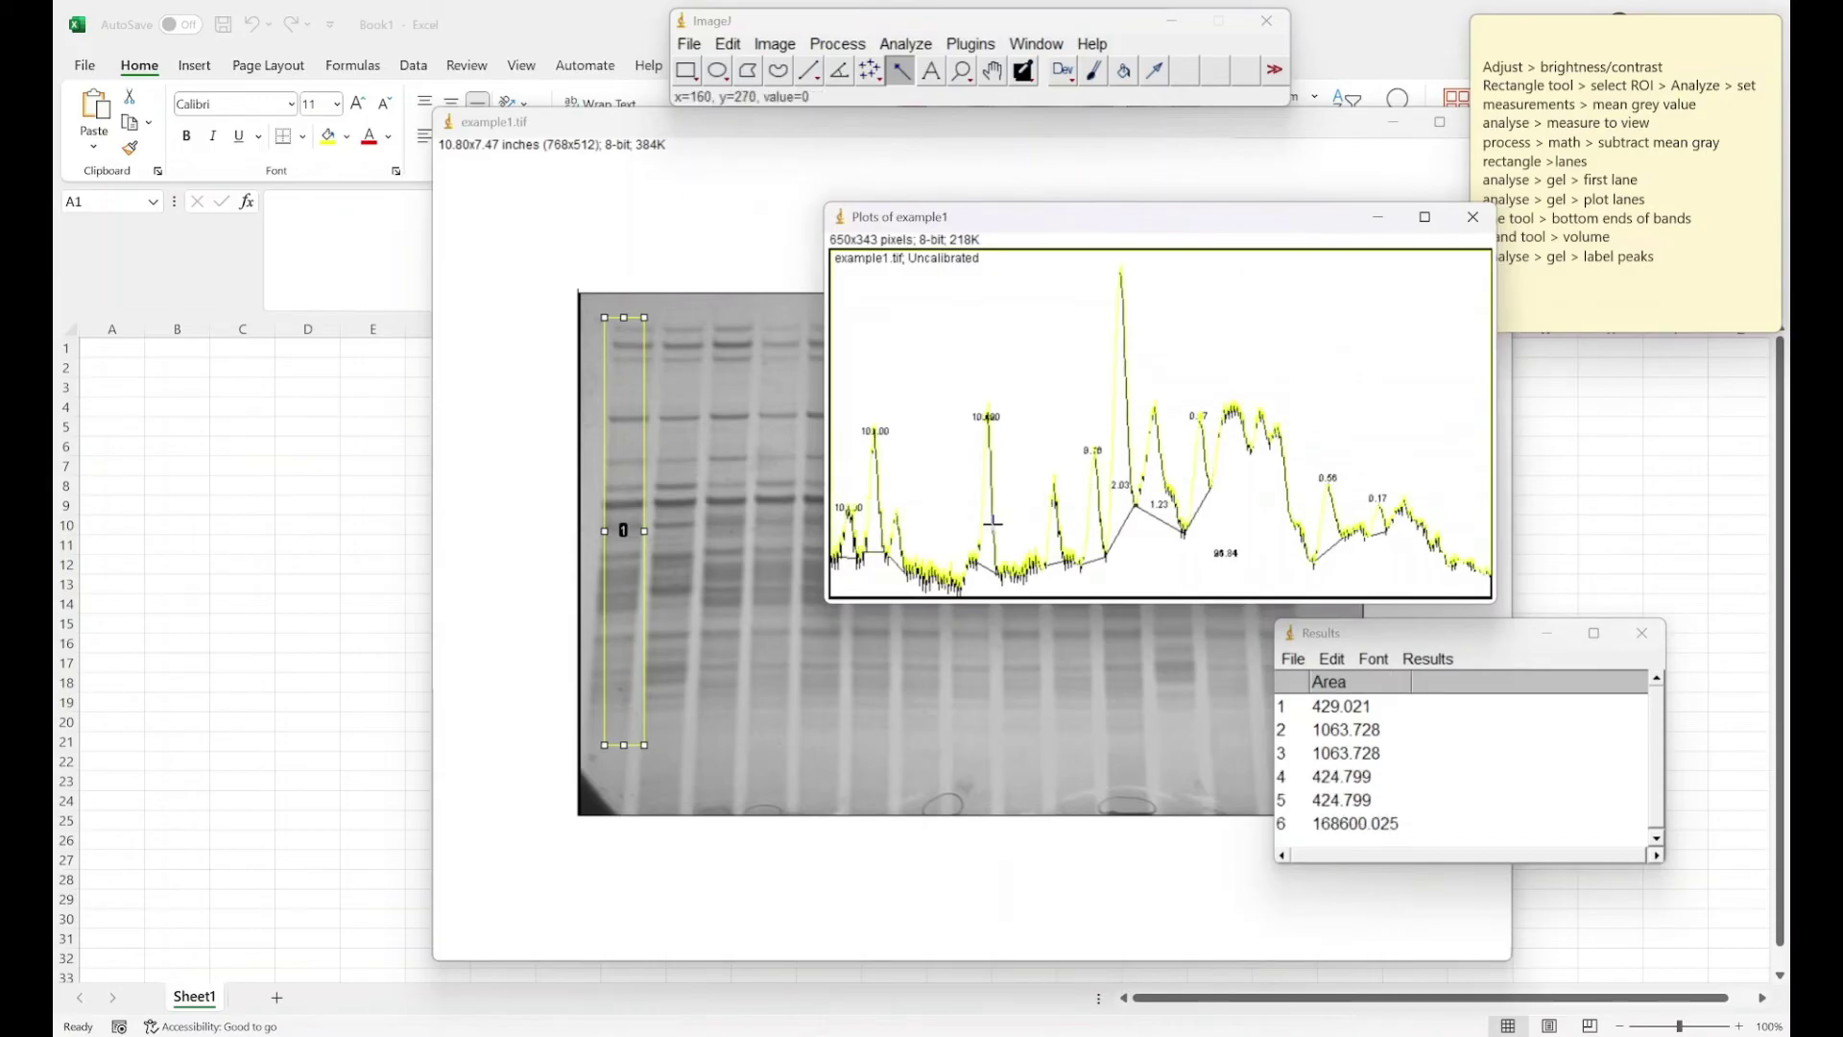
click(1059, 414)
click(1059, 415)
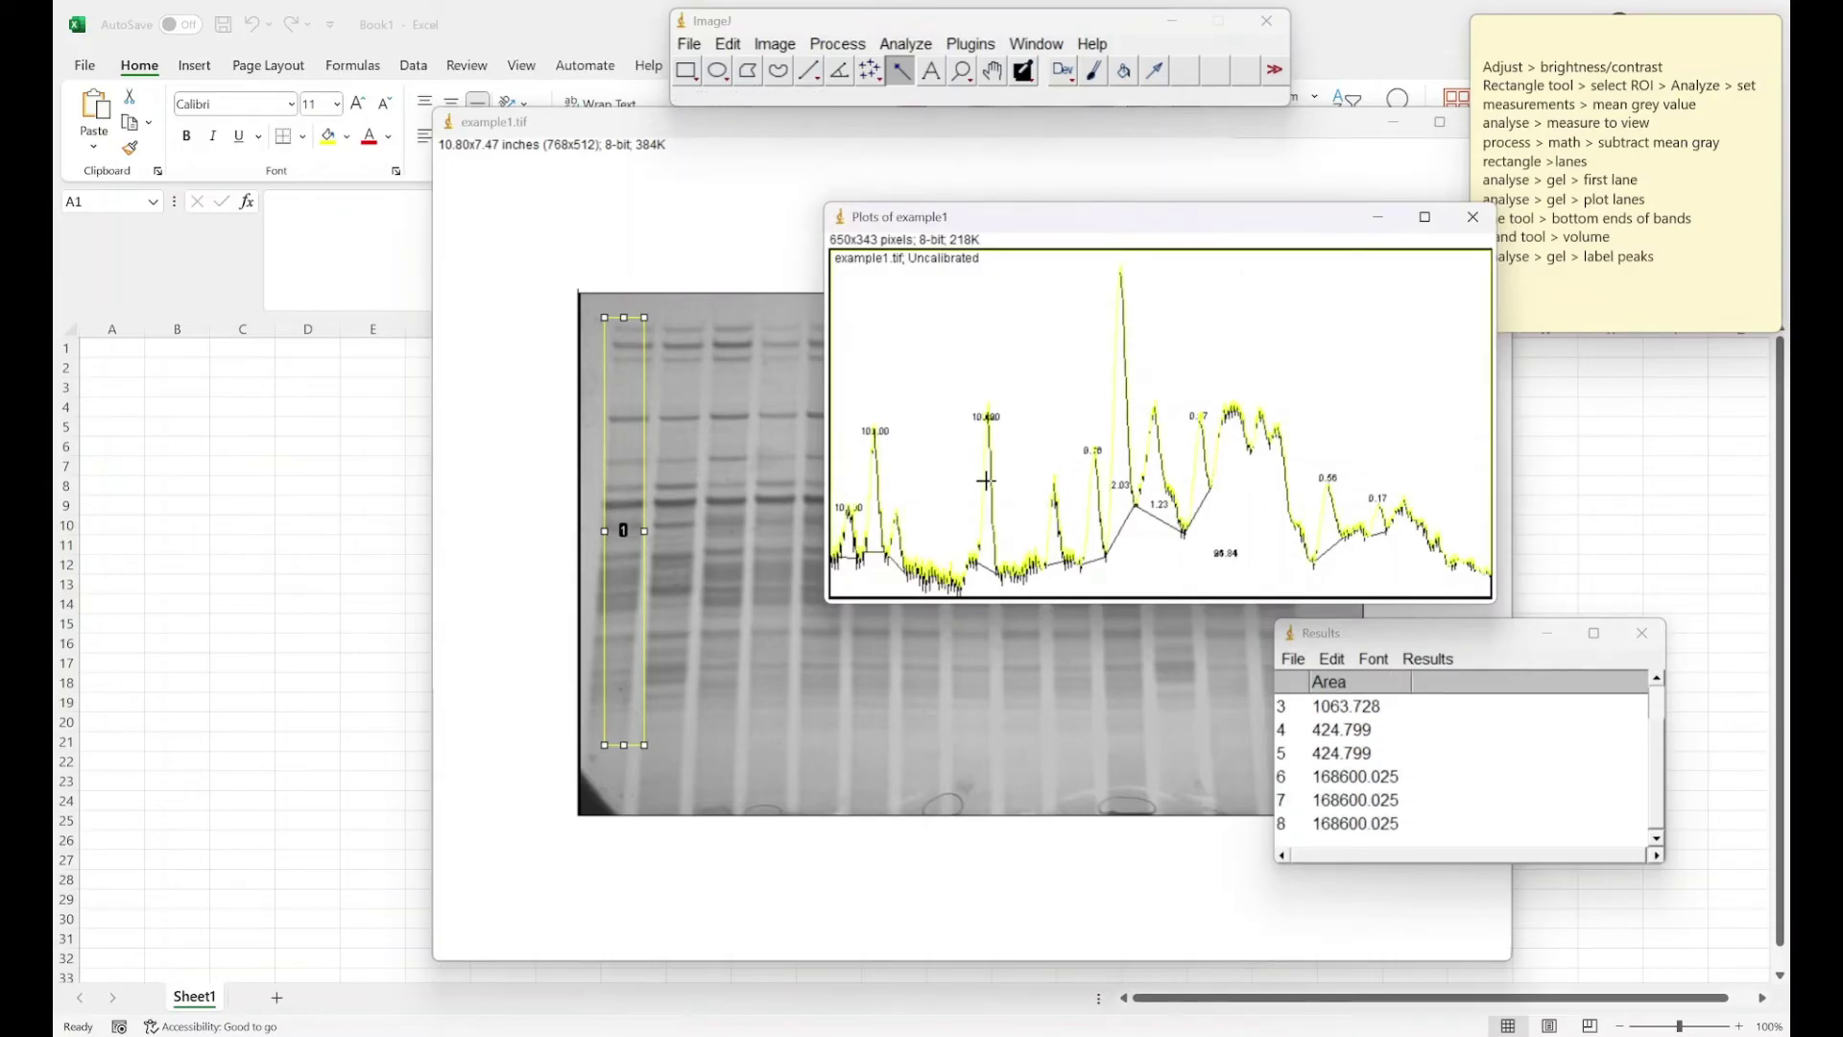
click(988, 486)
Step: Add wand area measurements for the fifth peak, the two closed-off peaks after the tallest one, and the peak following the broad cluster
click(1051, 531)
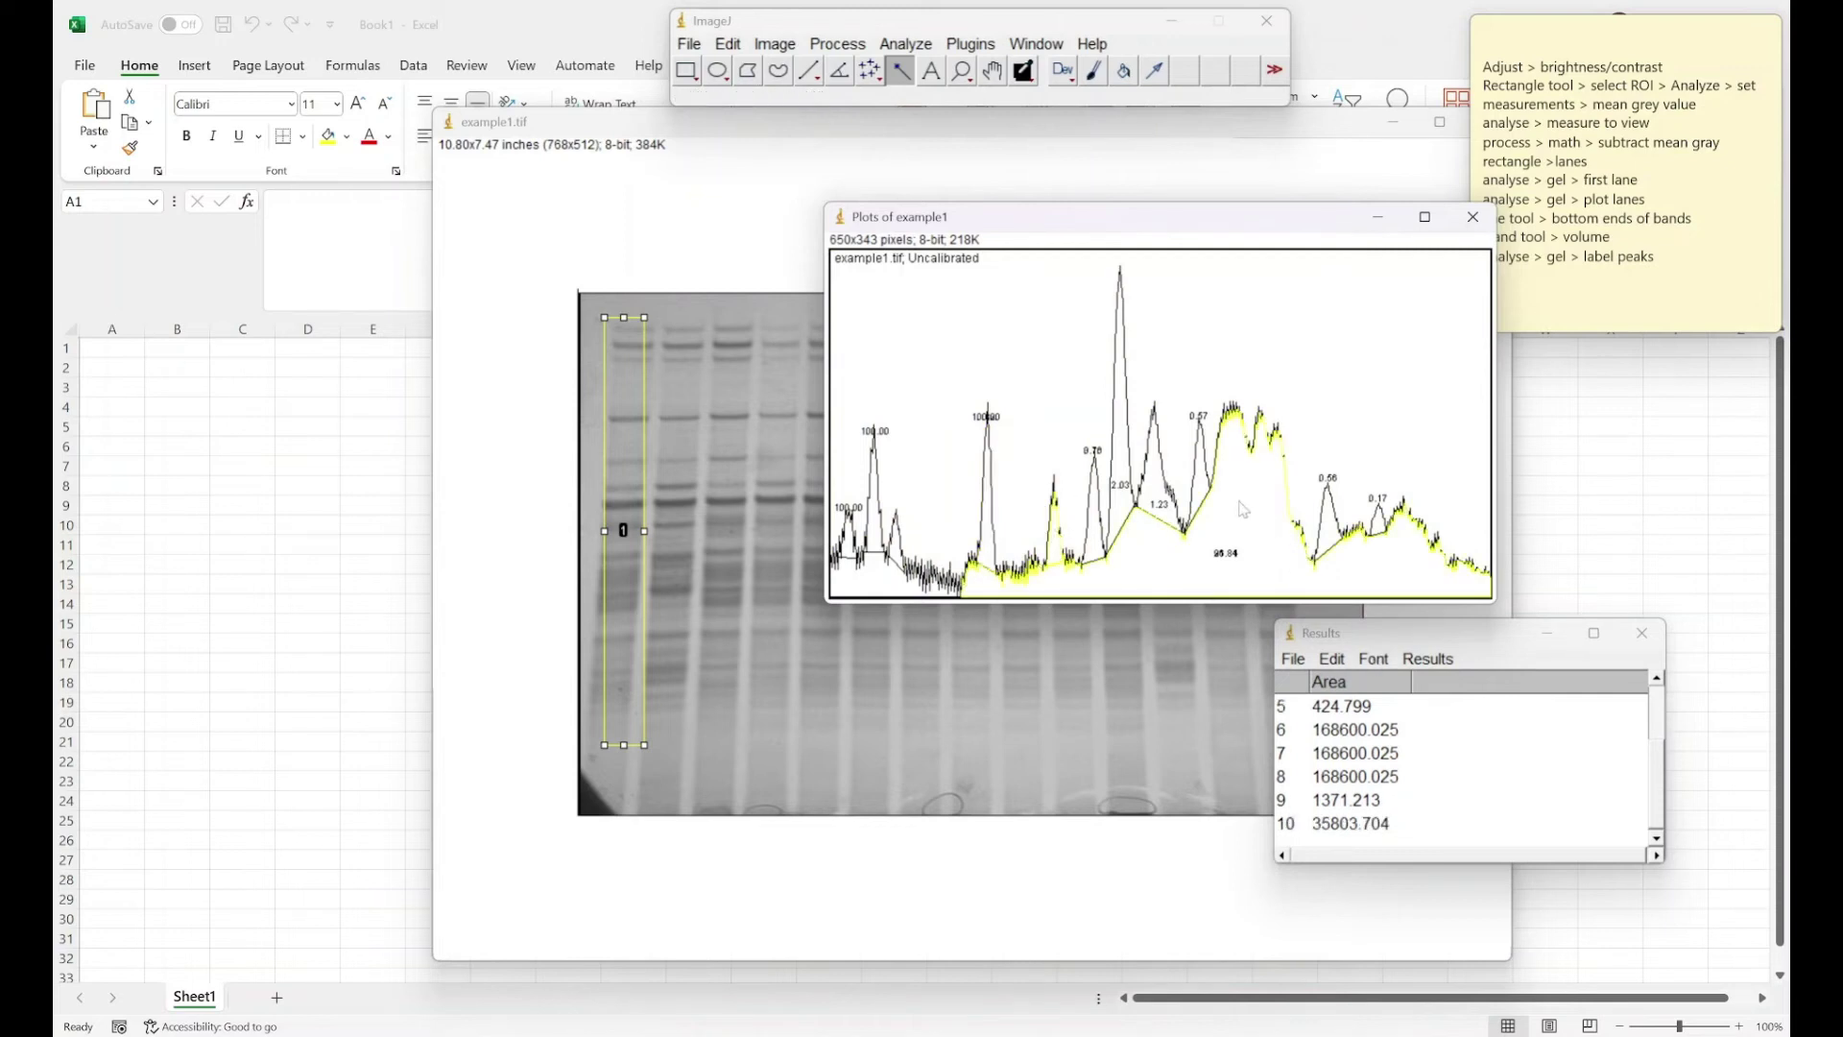
click(1201, 474)
click(1169, 491)
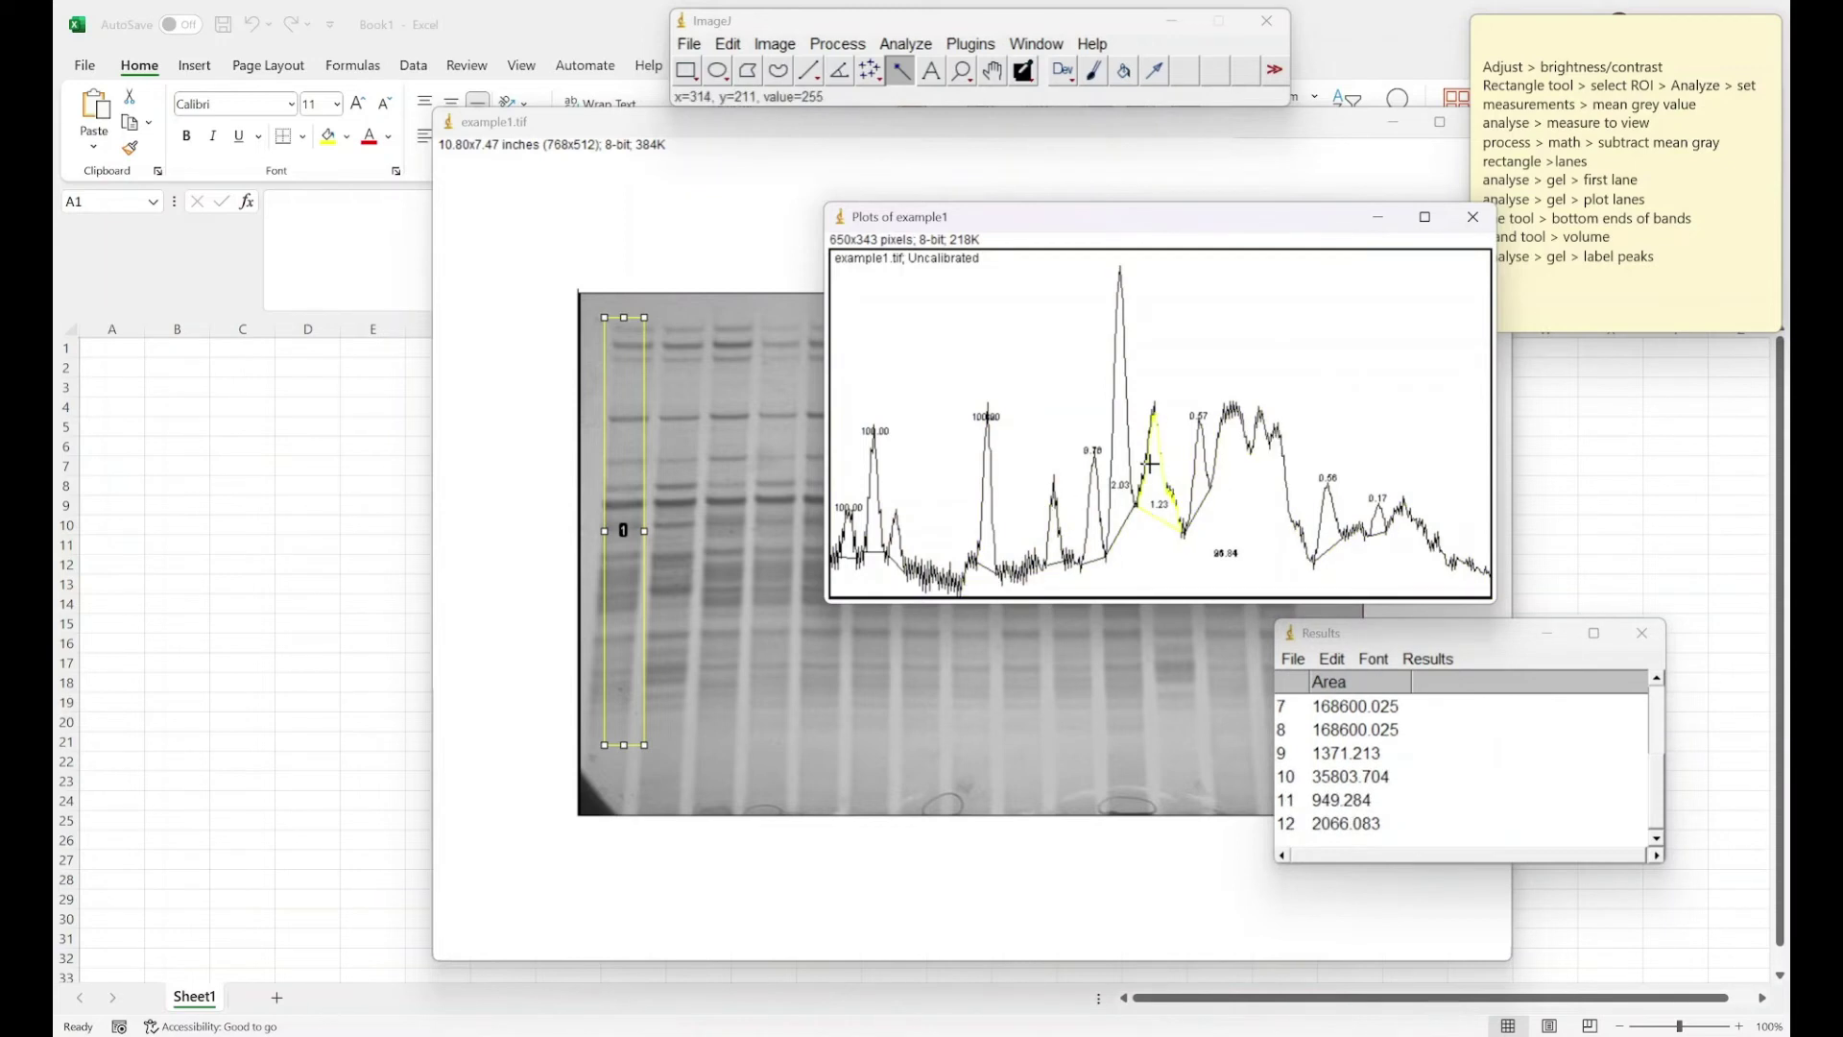
click(1330, 511)
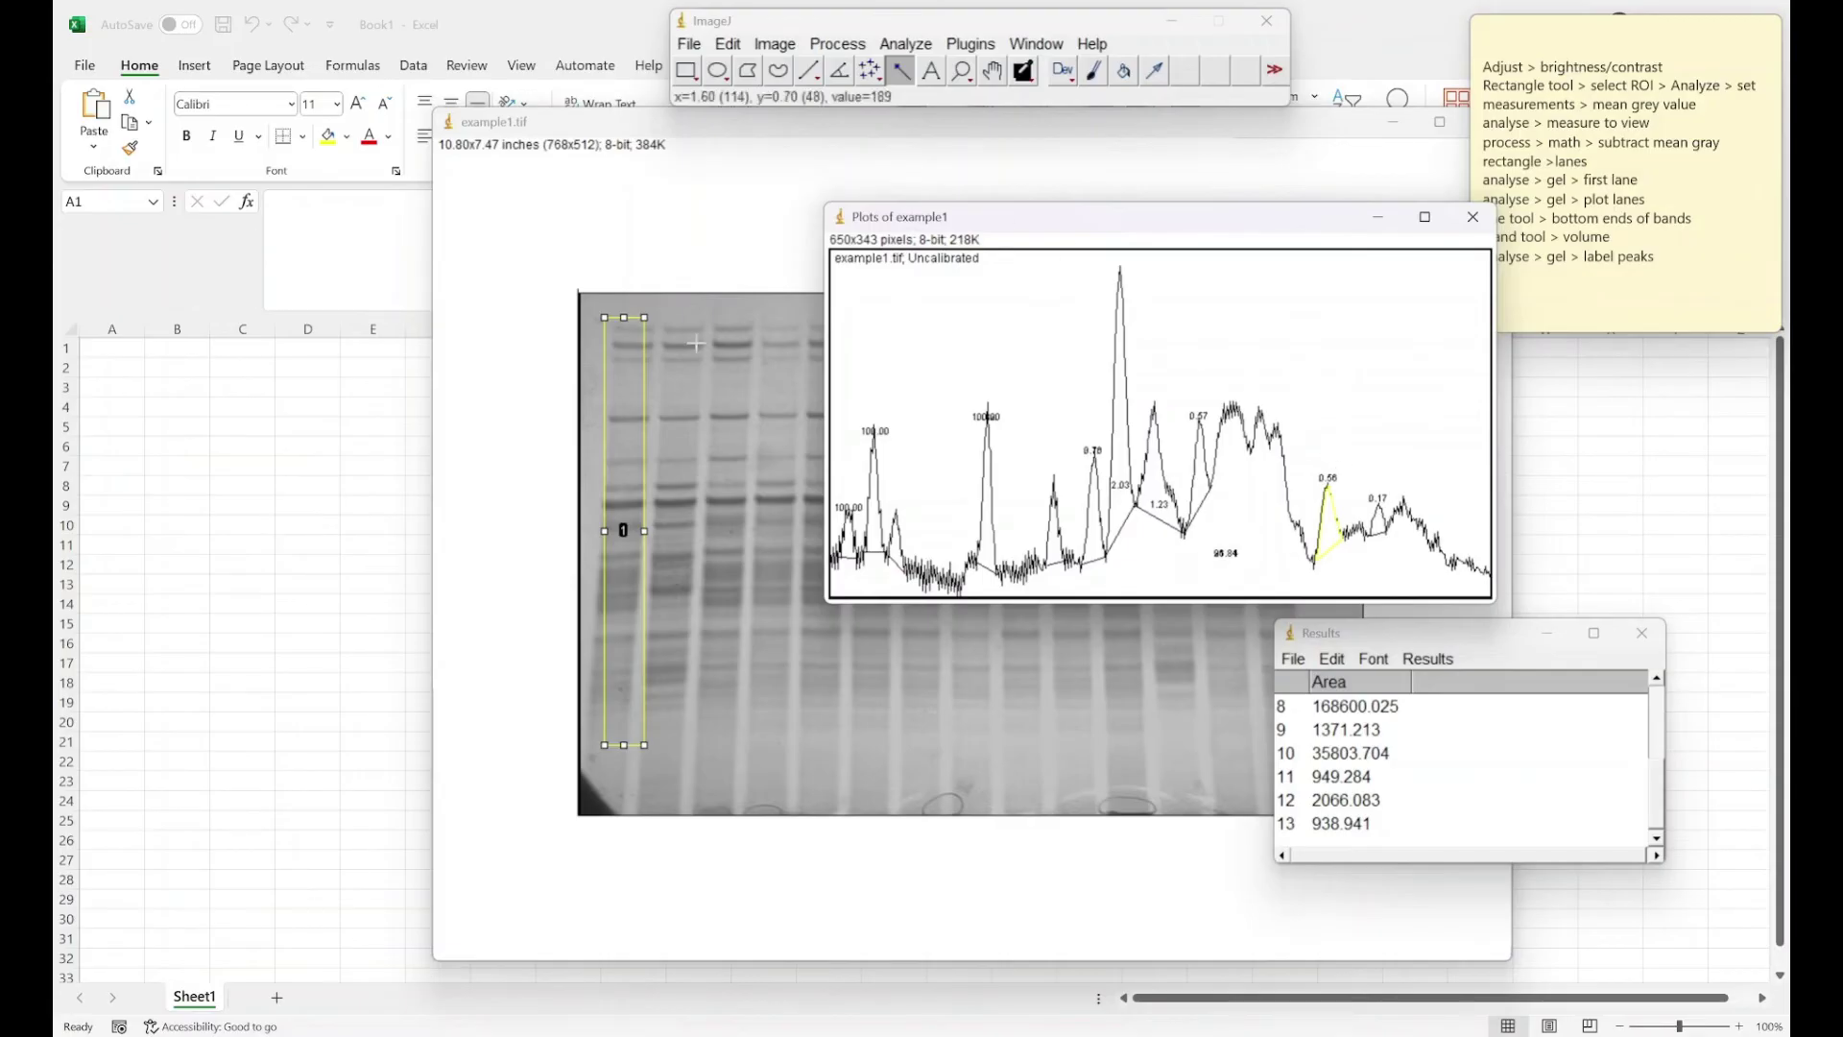
Step: Shift the plot window aside and bring the example1.tif gel image to the front
drag(1081, 227, 1148, 222)
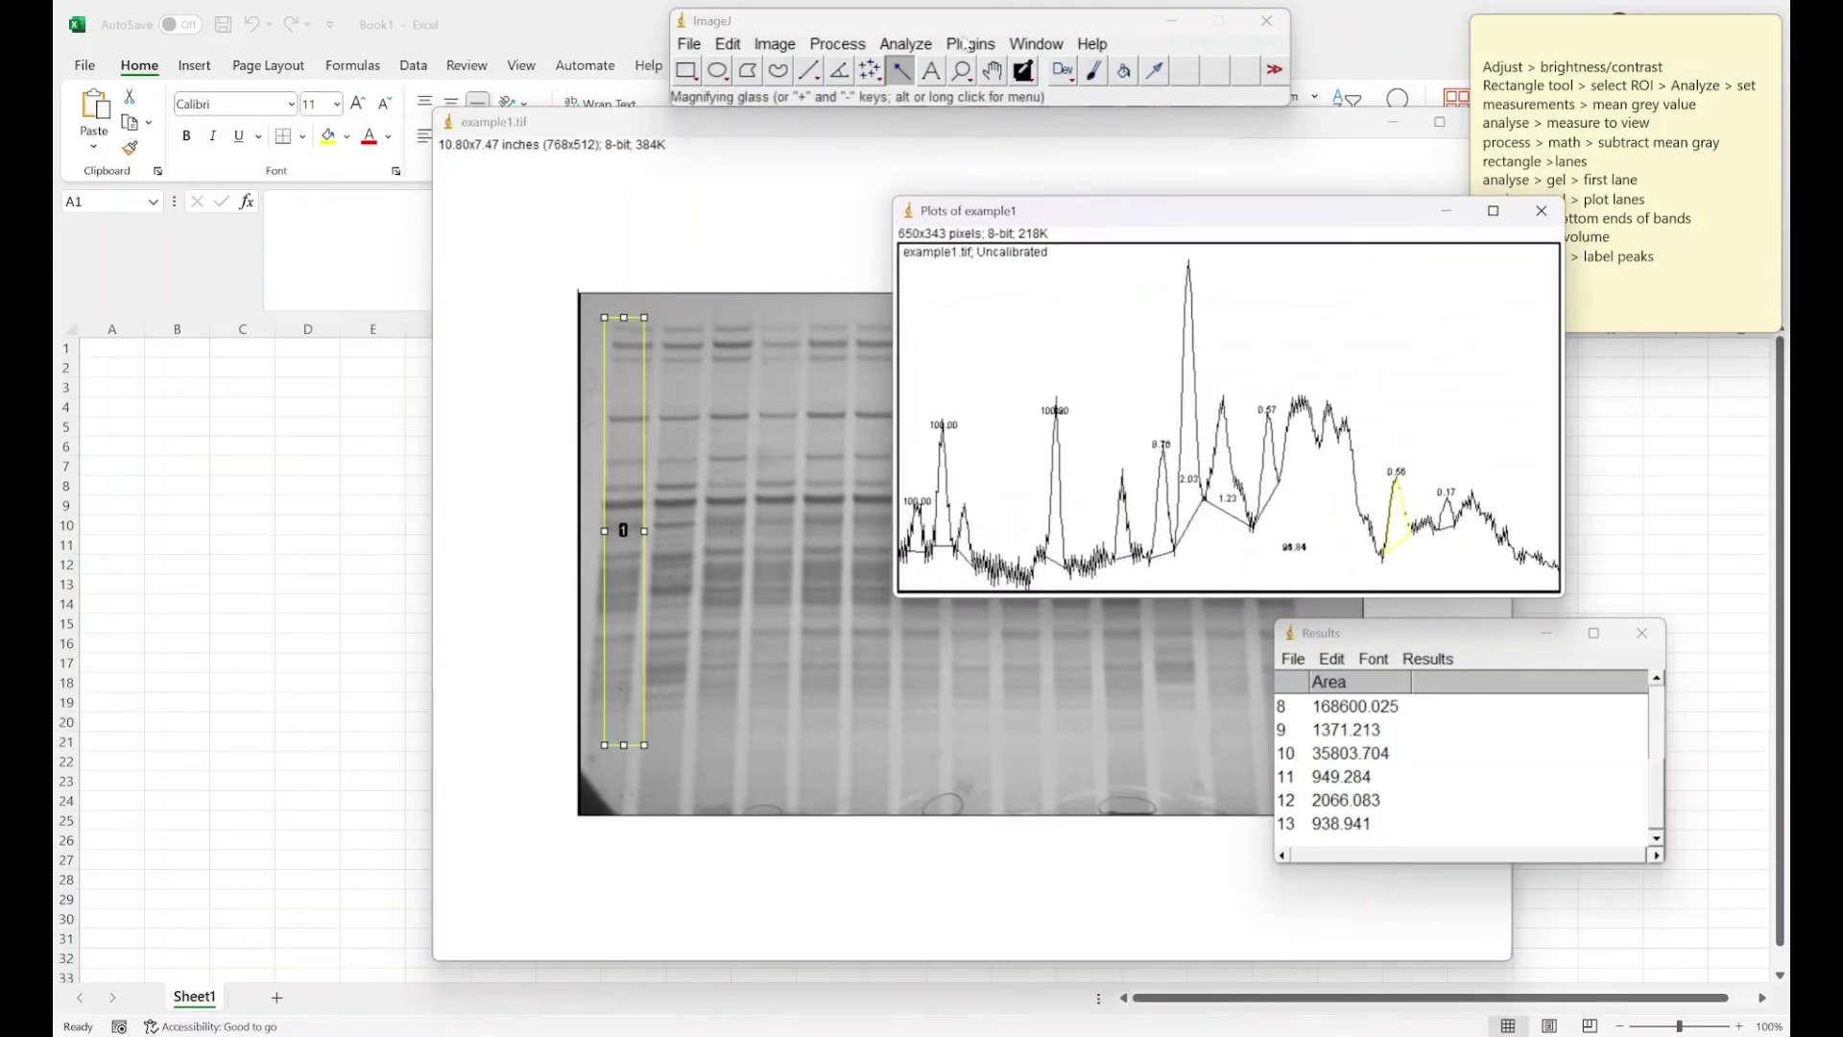
click(738, 169)
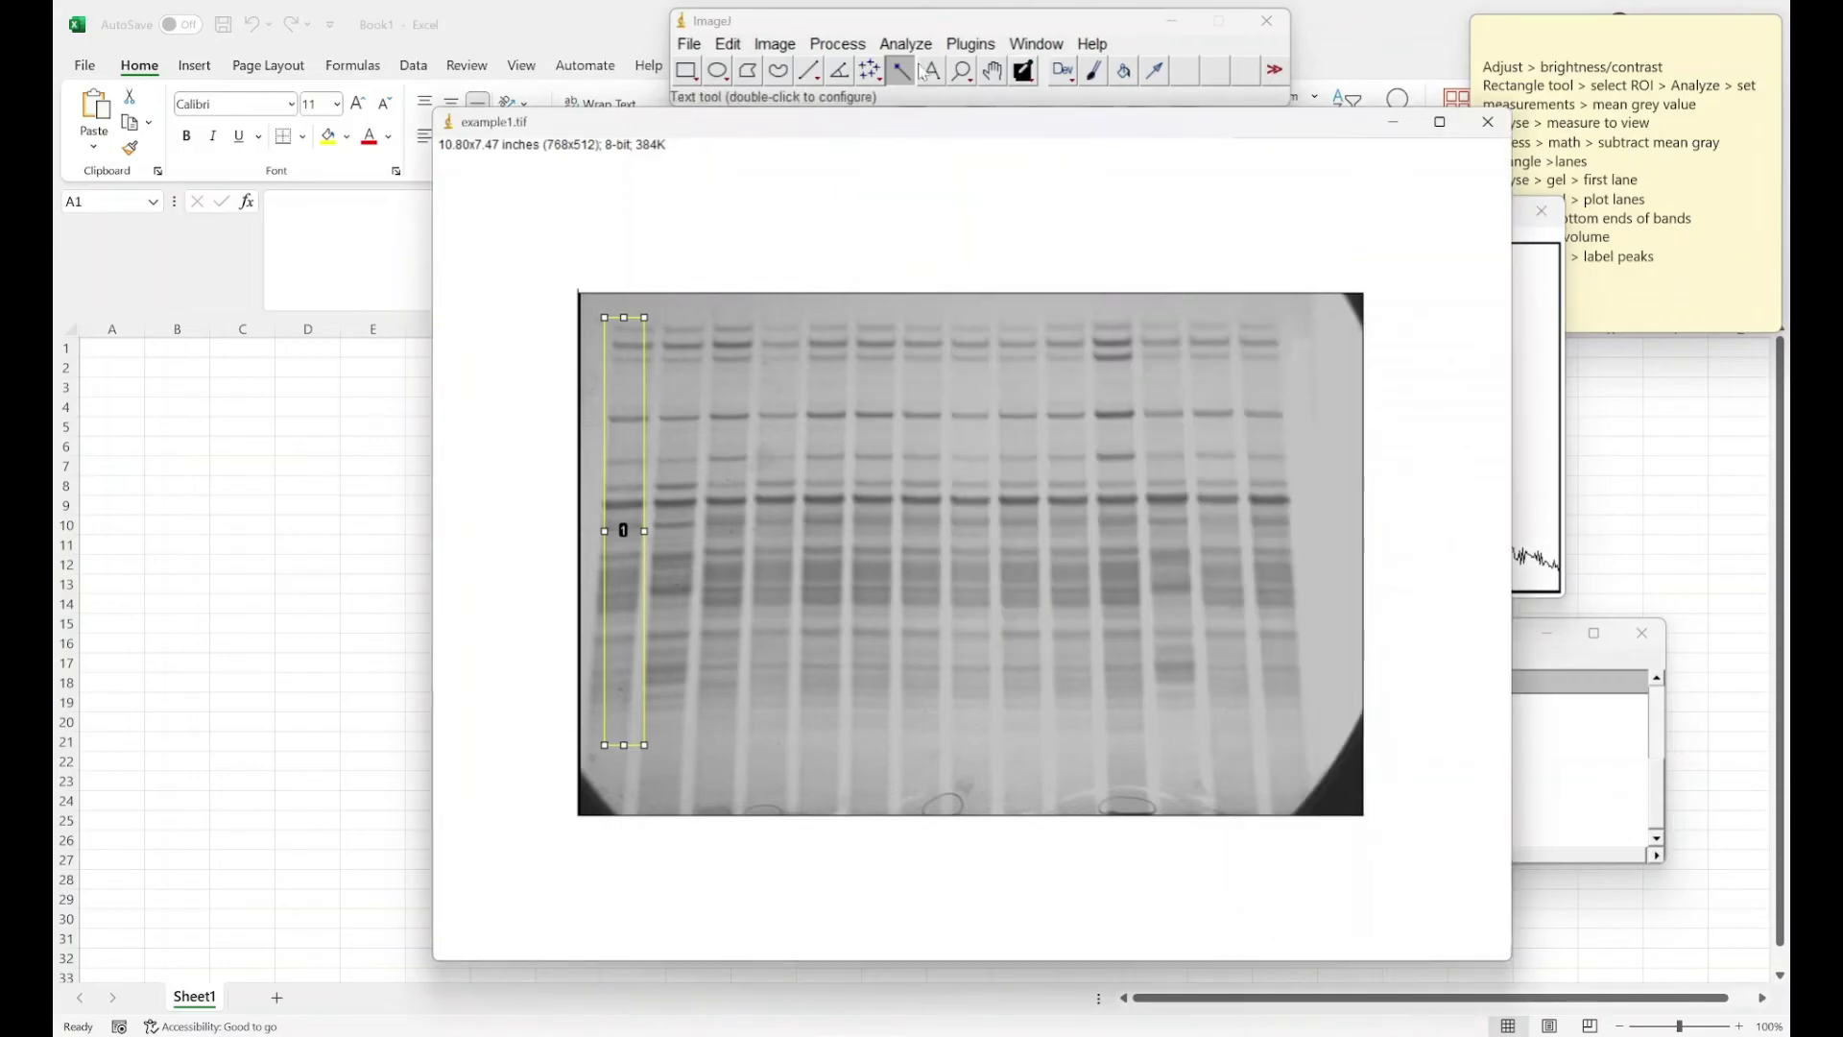
Step: Try to select the already marked leftmost lane as the next lane for gel analysis
click(886, 46)
mouse_move(960, 395)
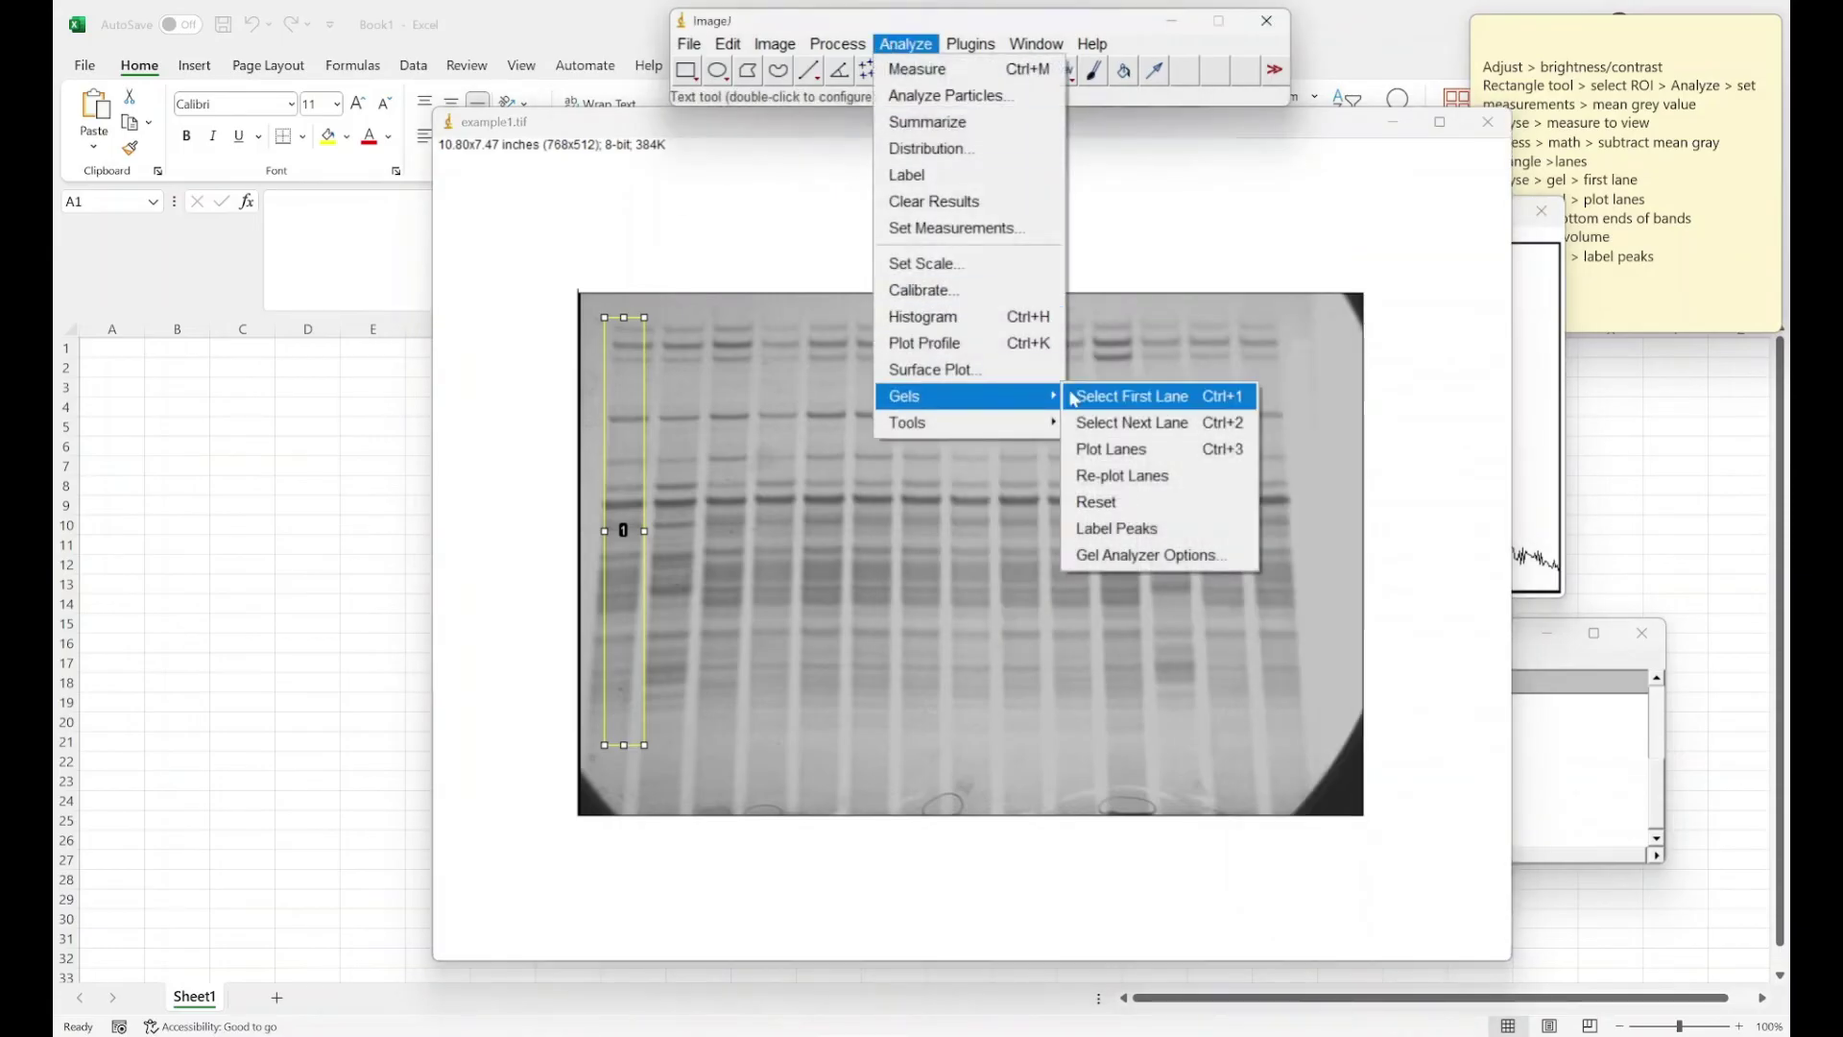
click(1141, 434)
click(924, 338)
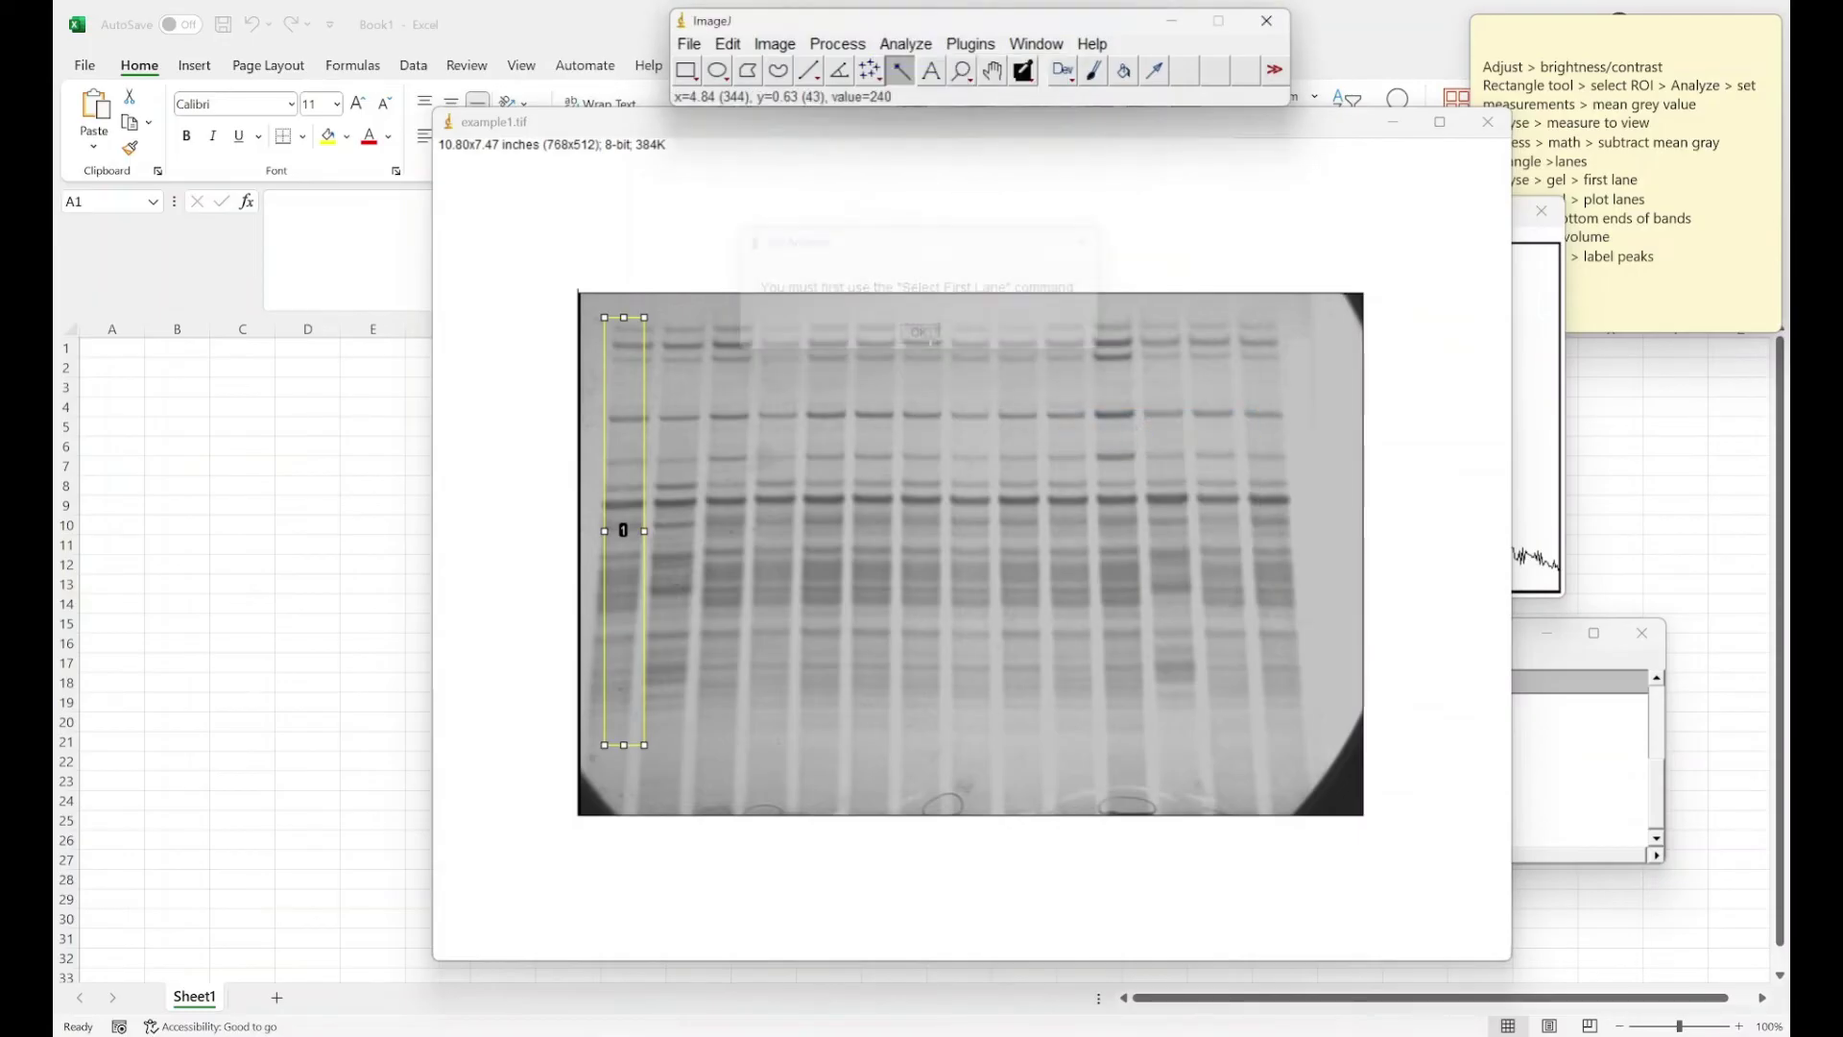
Step: Outline the second column of bands with a rectangle about 0.52 by 6.23 inches and try to select it as the next lane
click(685, 70)
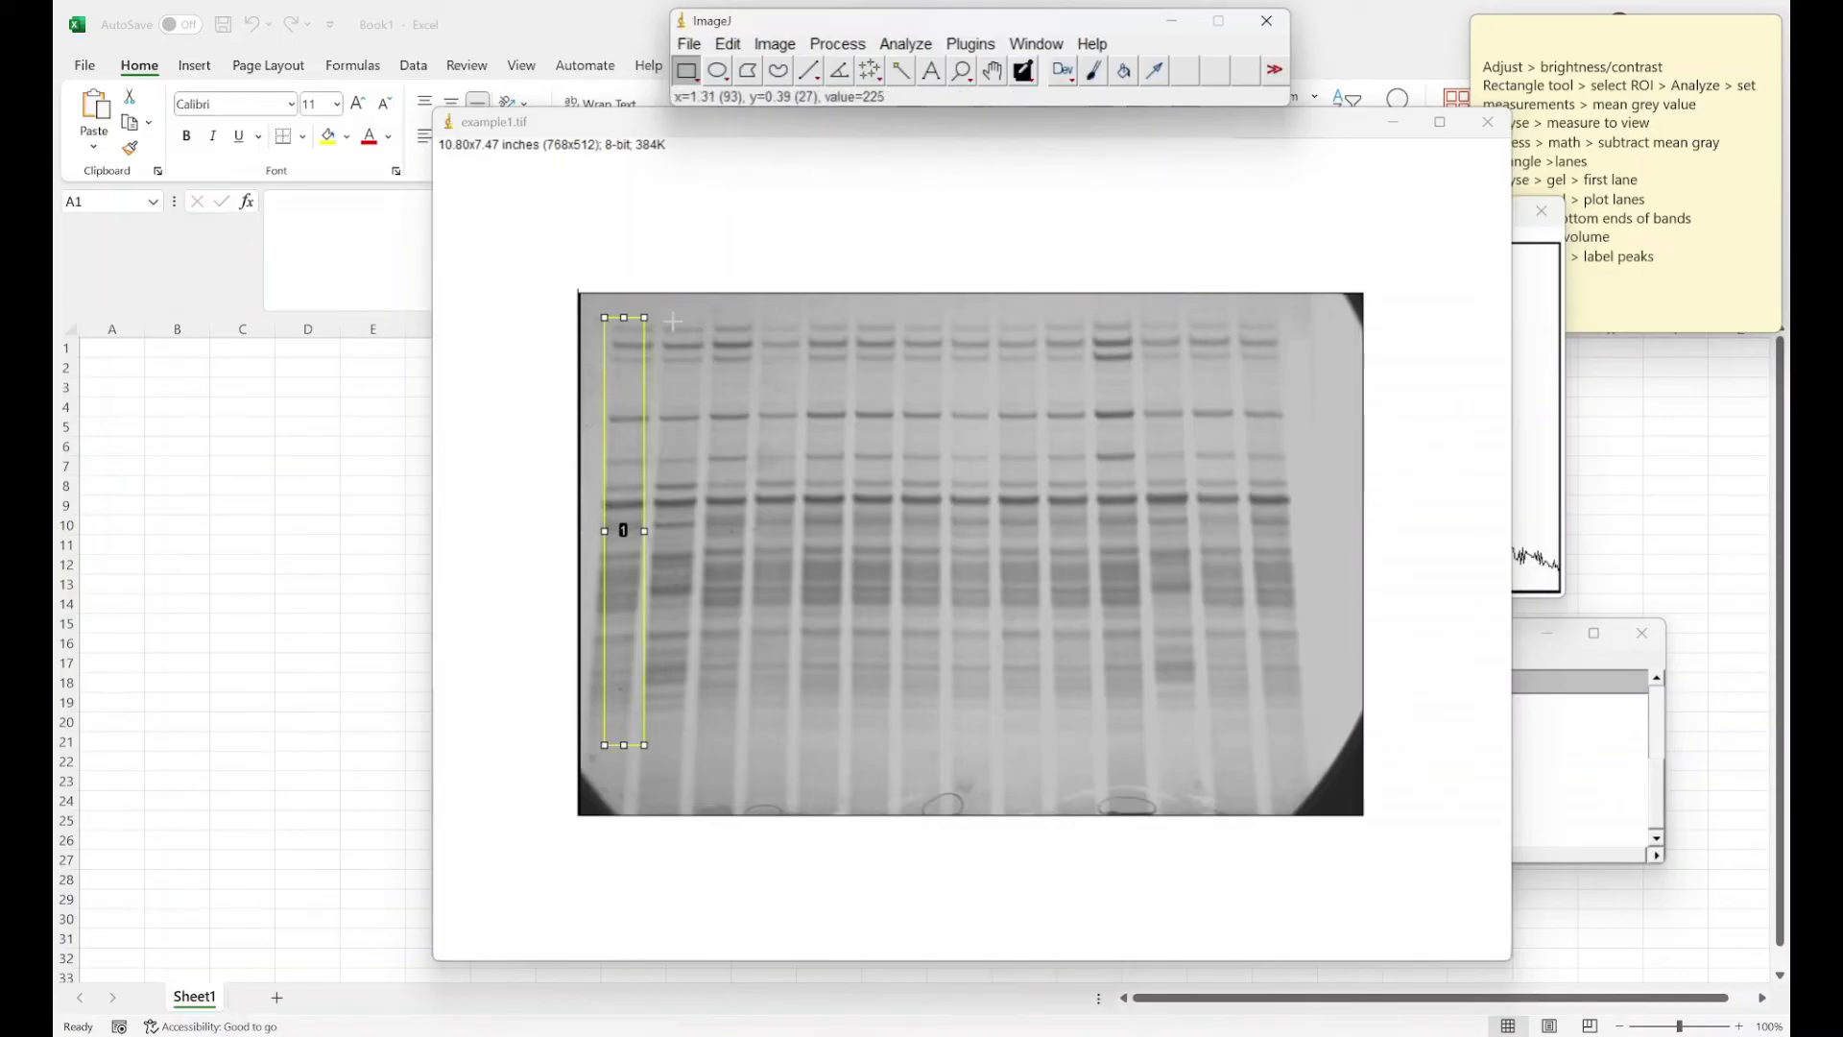
drag(662, 317, 701, 753)
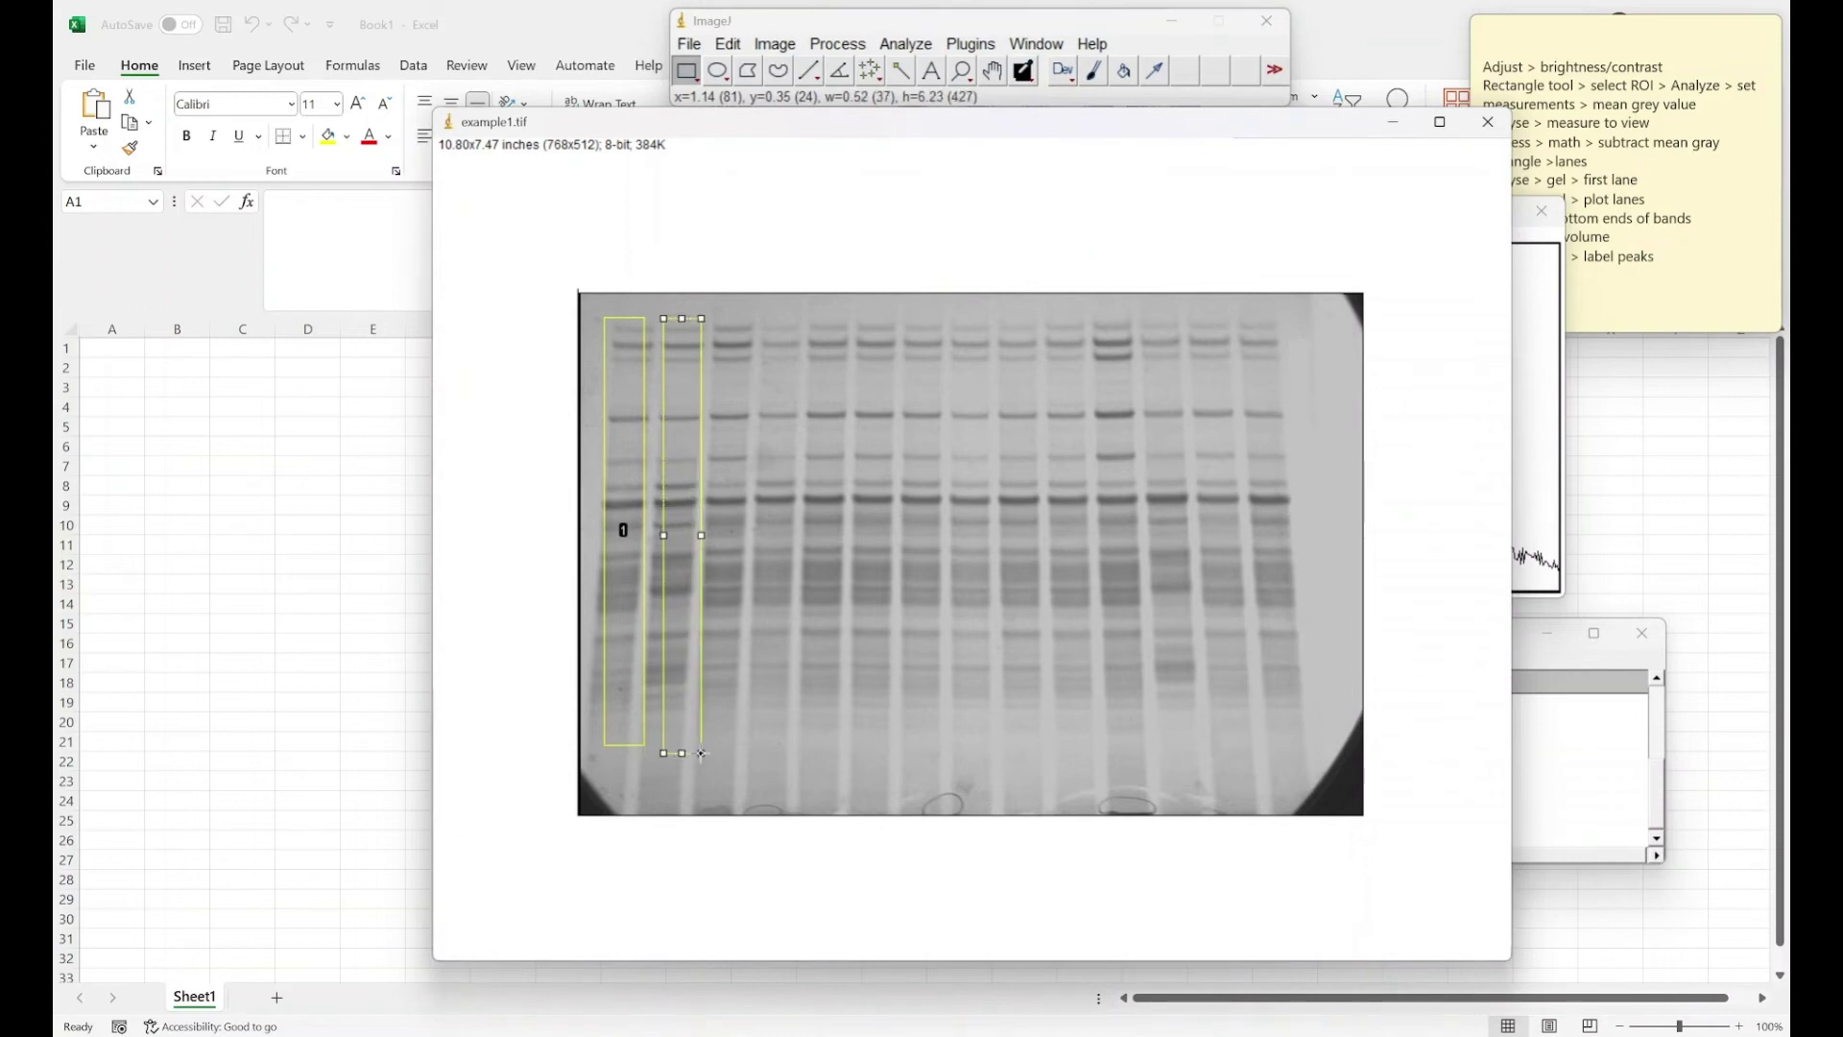
click(909, 48)
mouse_move(1018, 395)
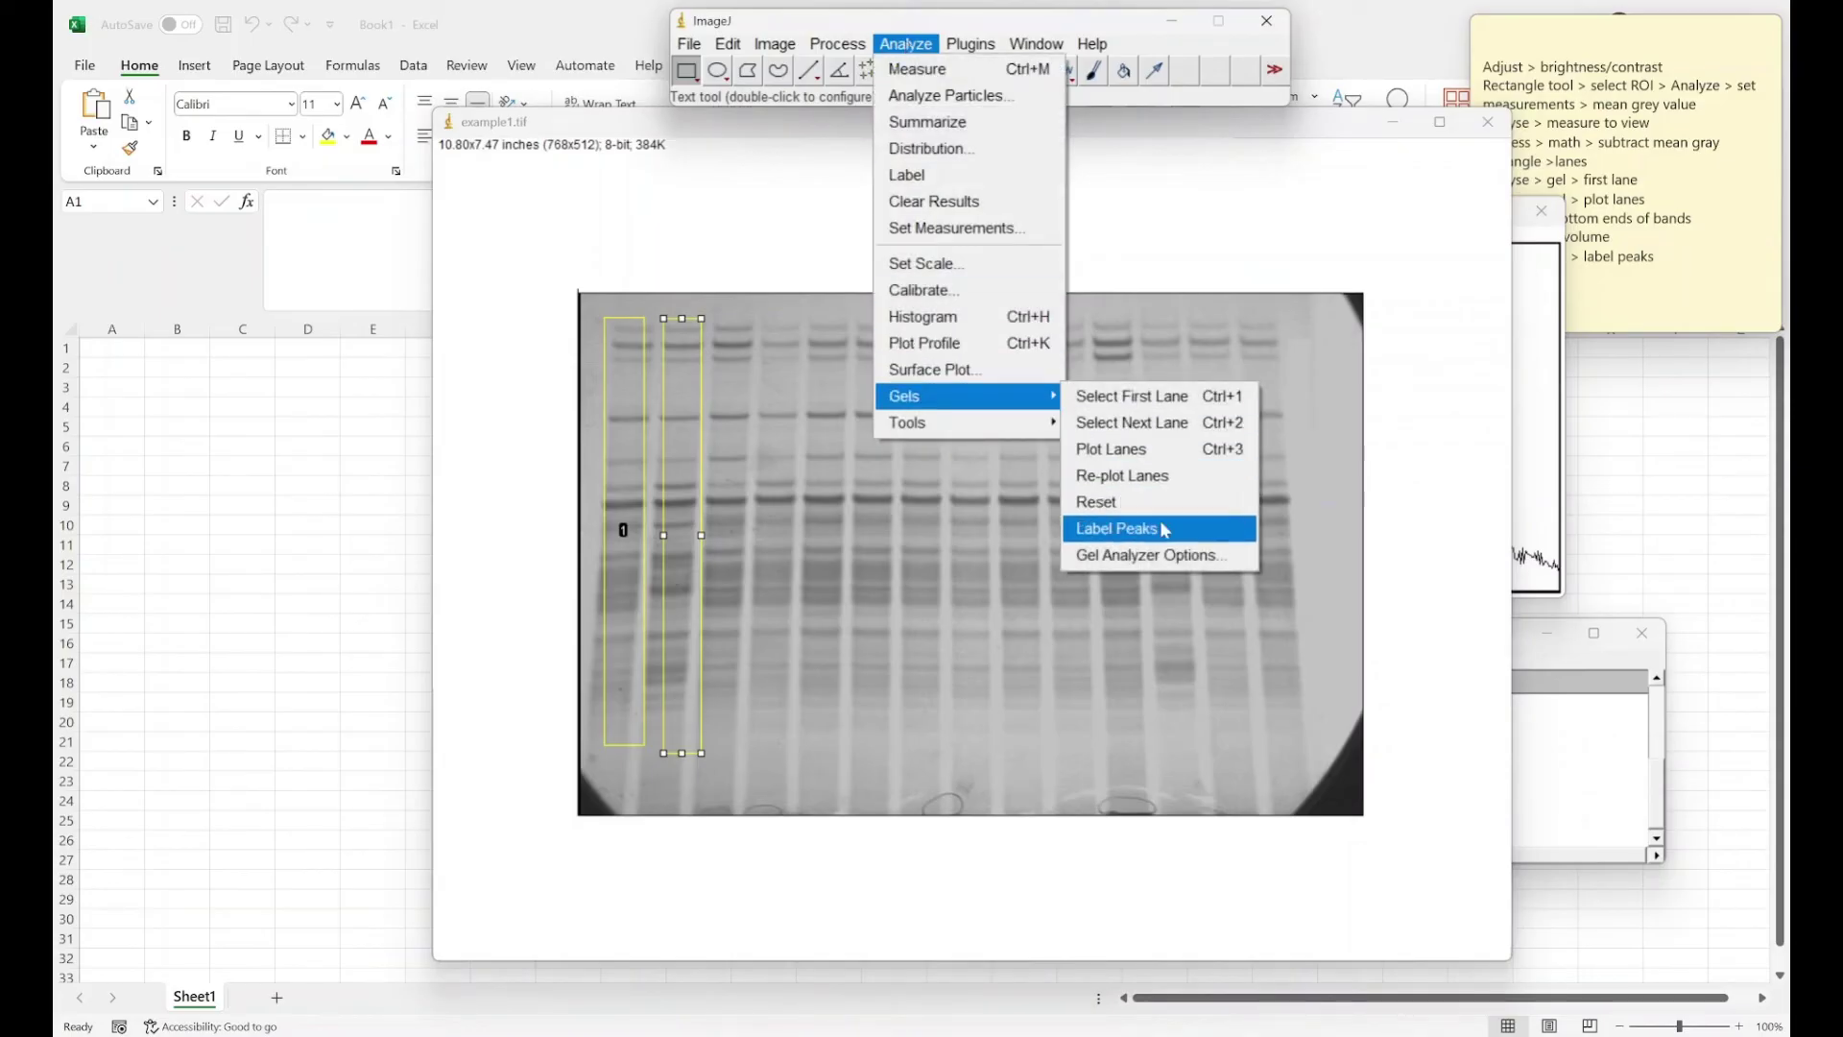
click(1165, 423)
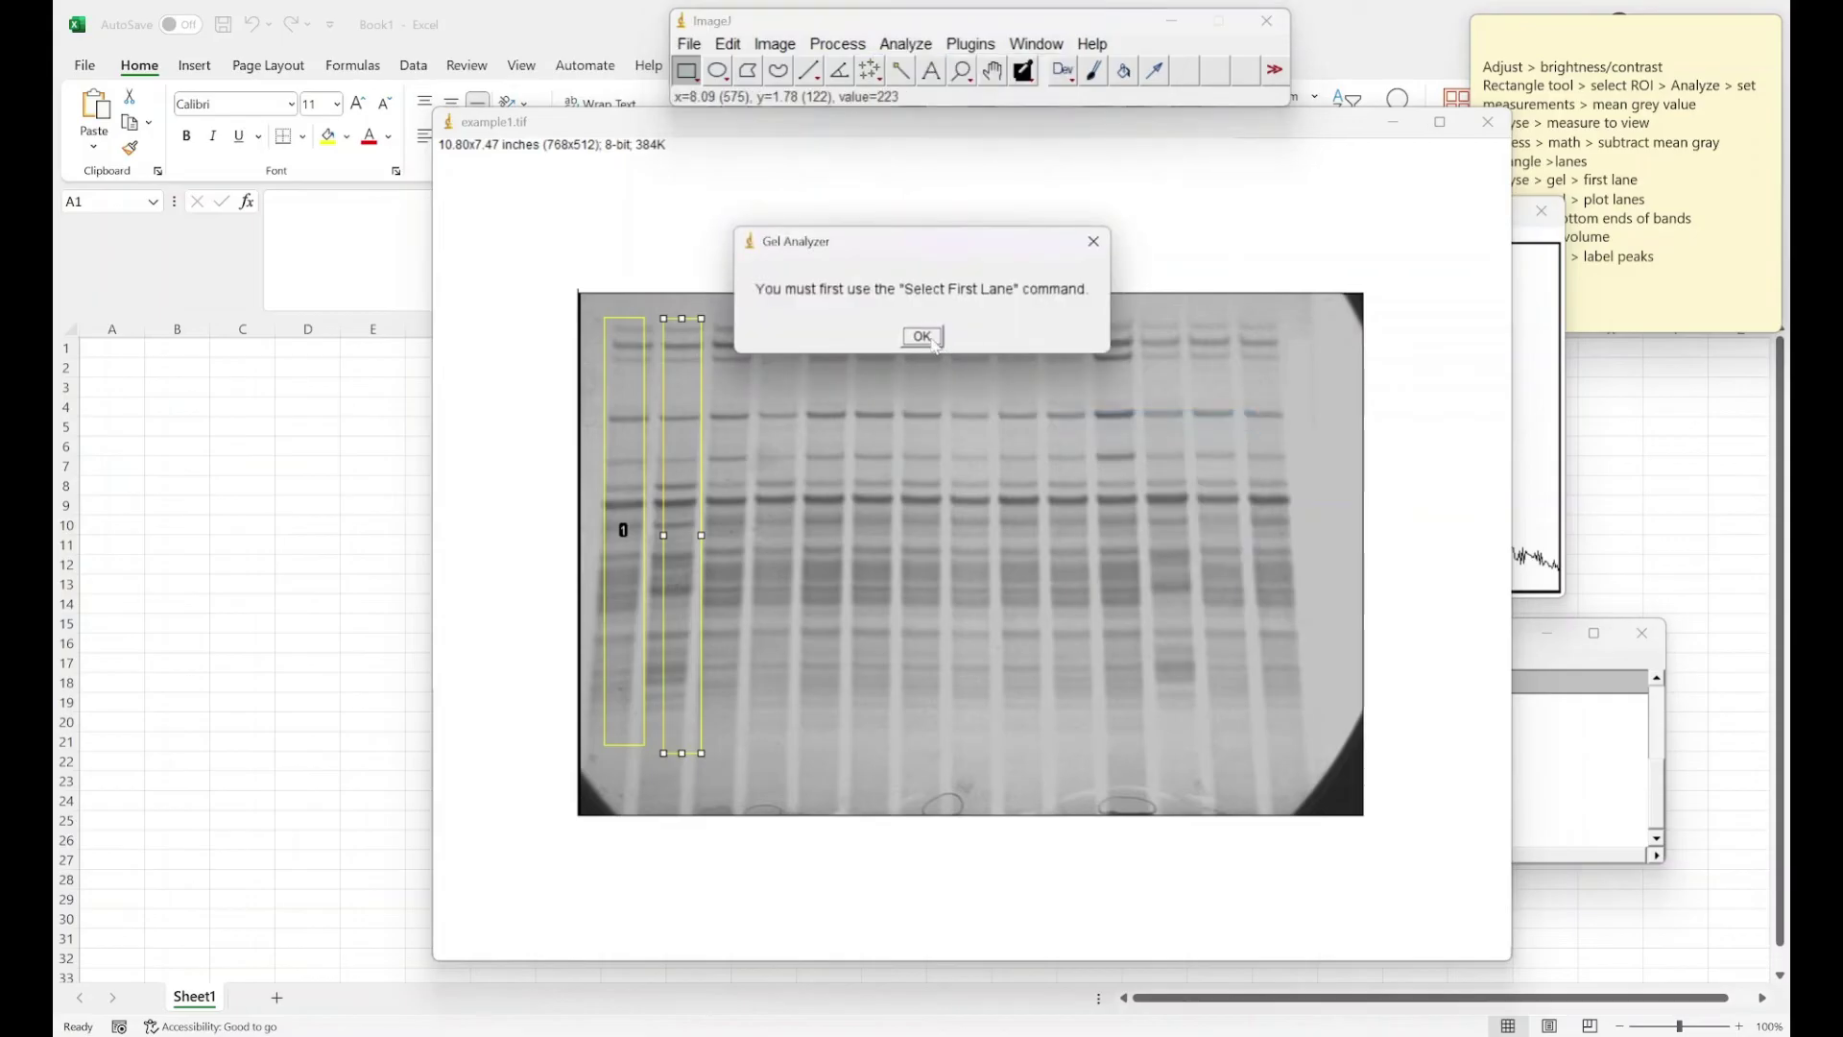
click(933, 338)
Step: Select the rectangle around the second column of bands as the first lane
click(906, 44)
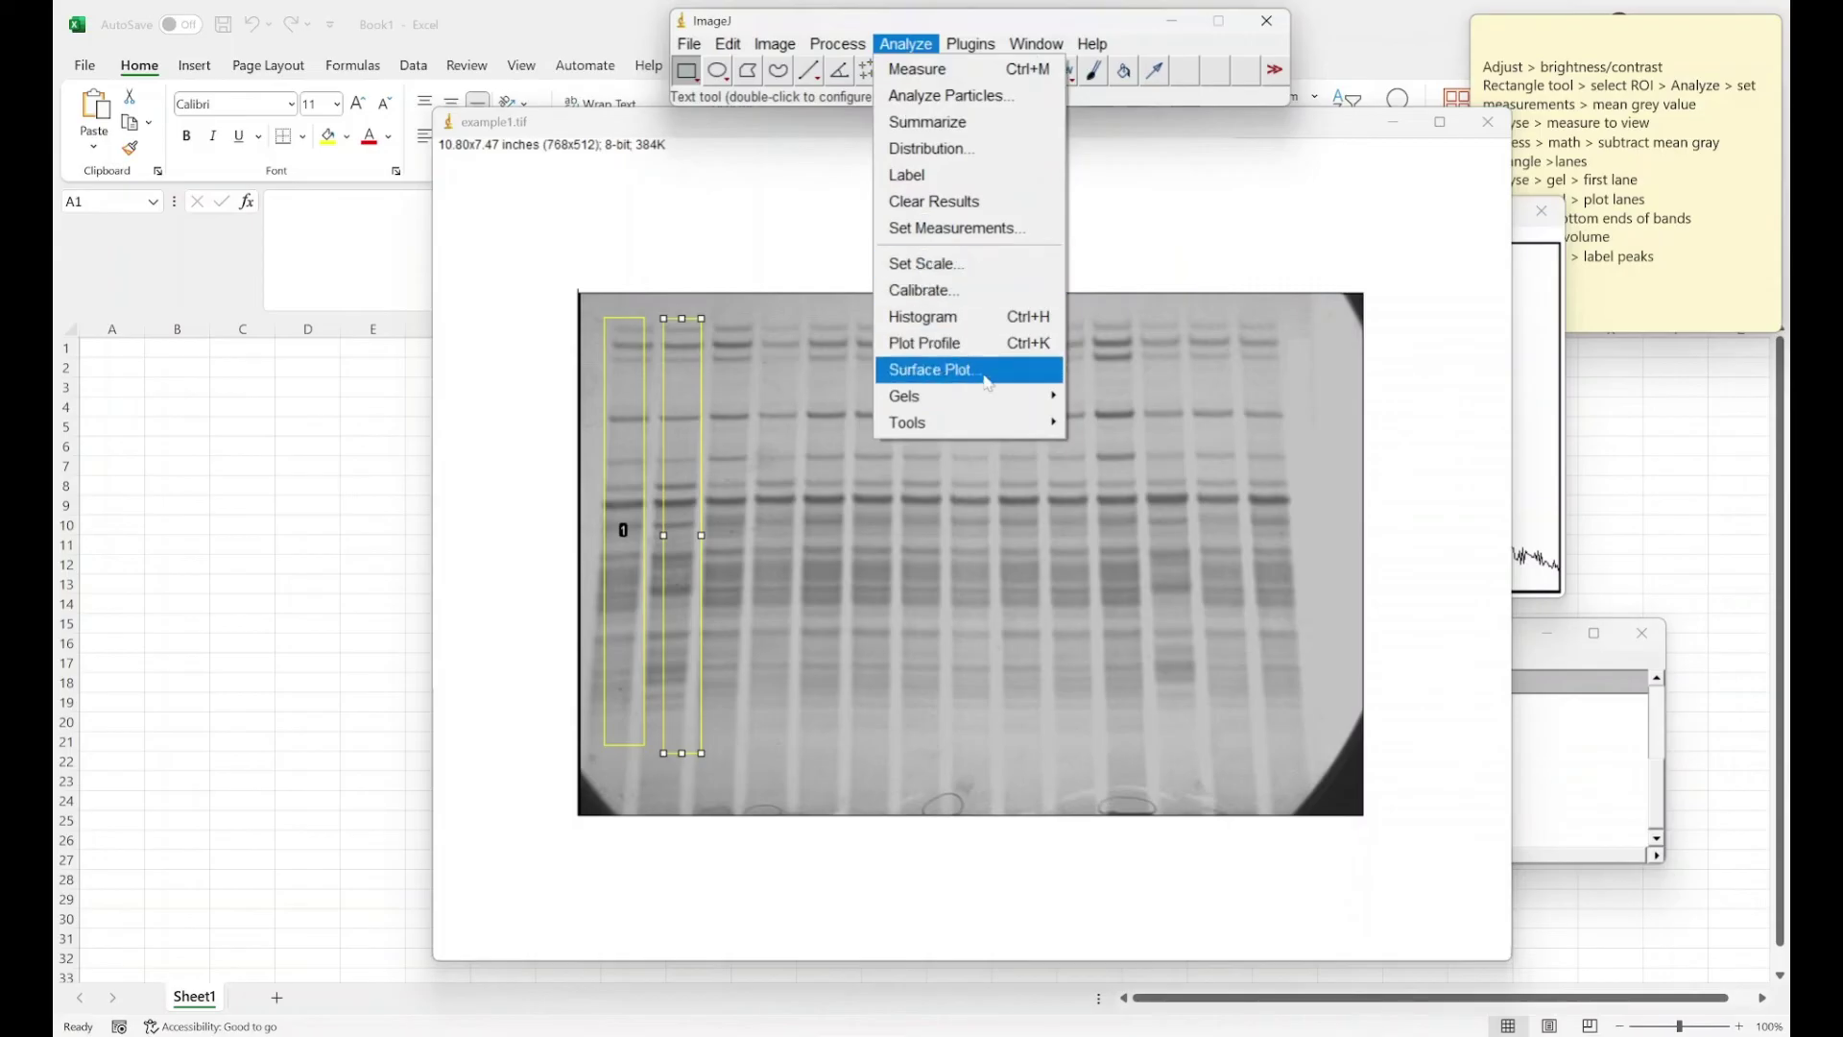
mouse_move(1016, 397)
click(1123, 397)
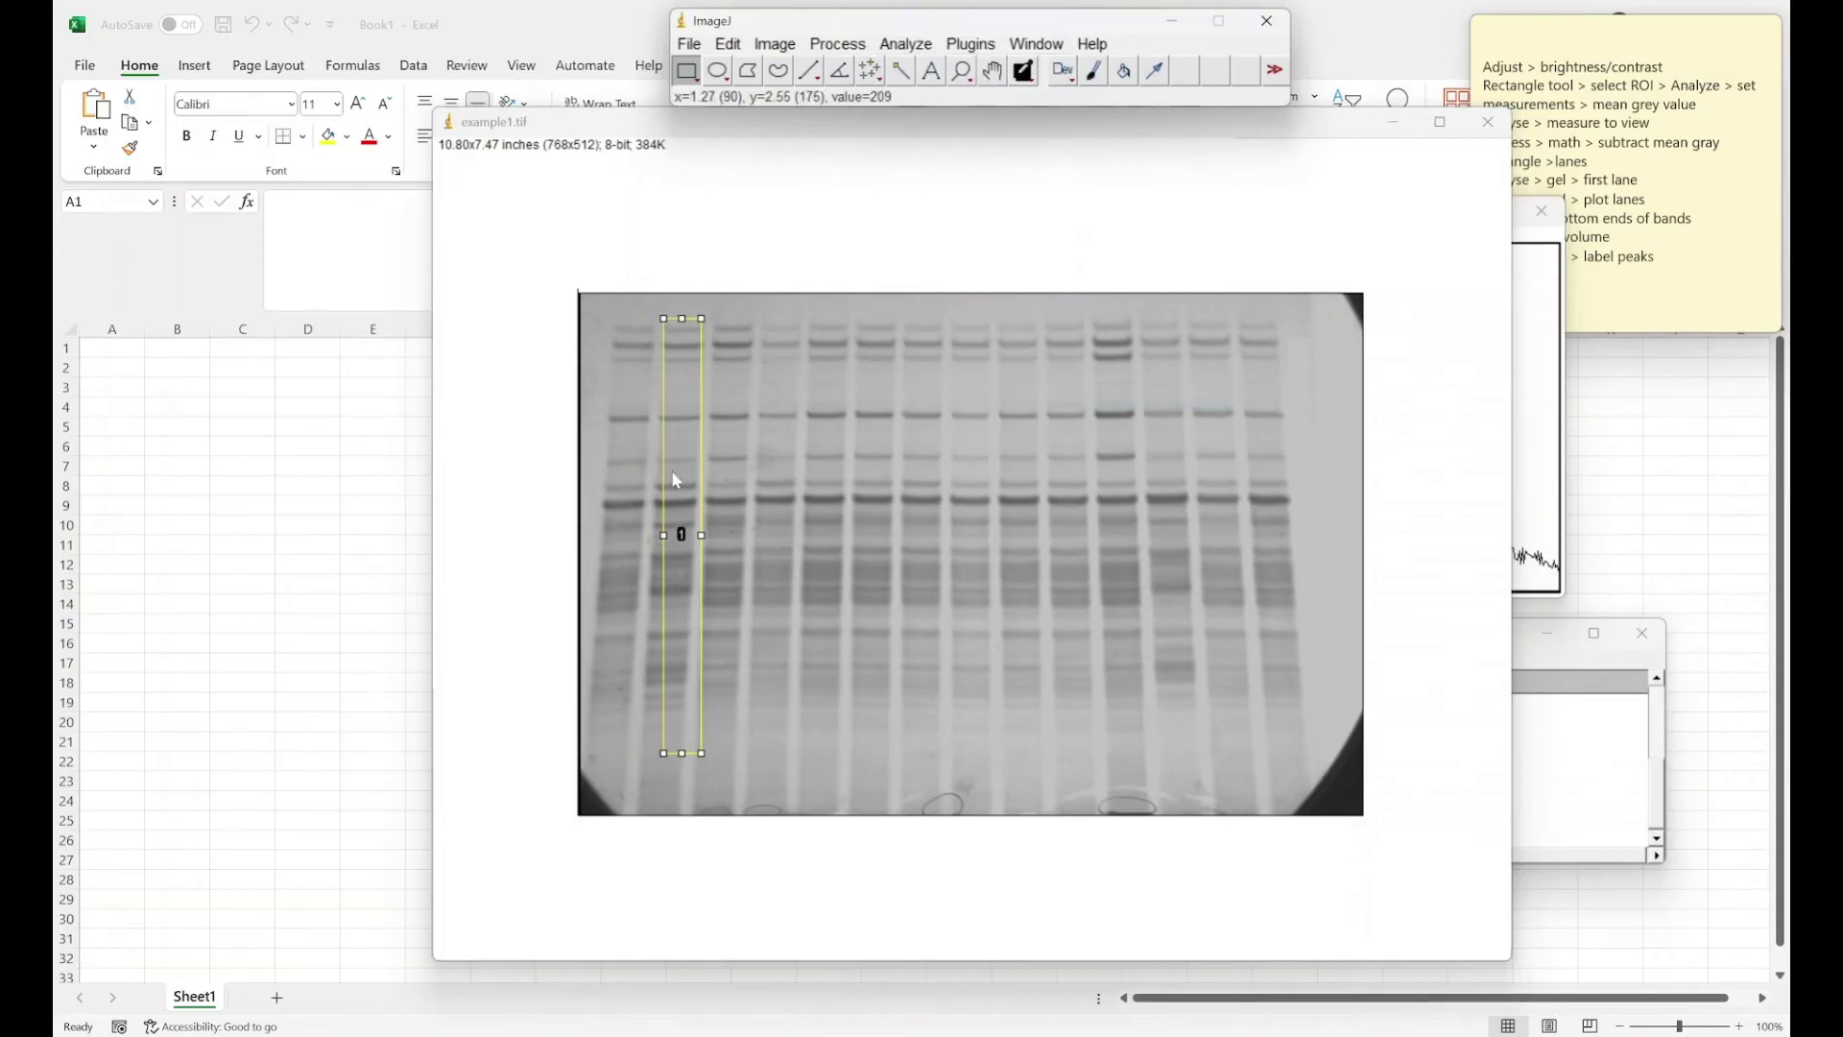
Step: Move the rectangle onto the leftmost column of bands and select it as the next lane
drag(676, 480, 615, 478)
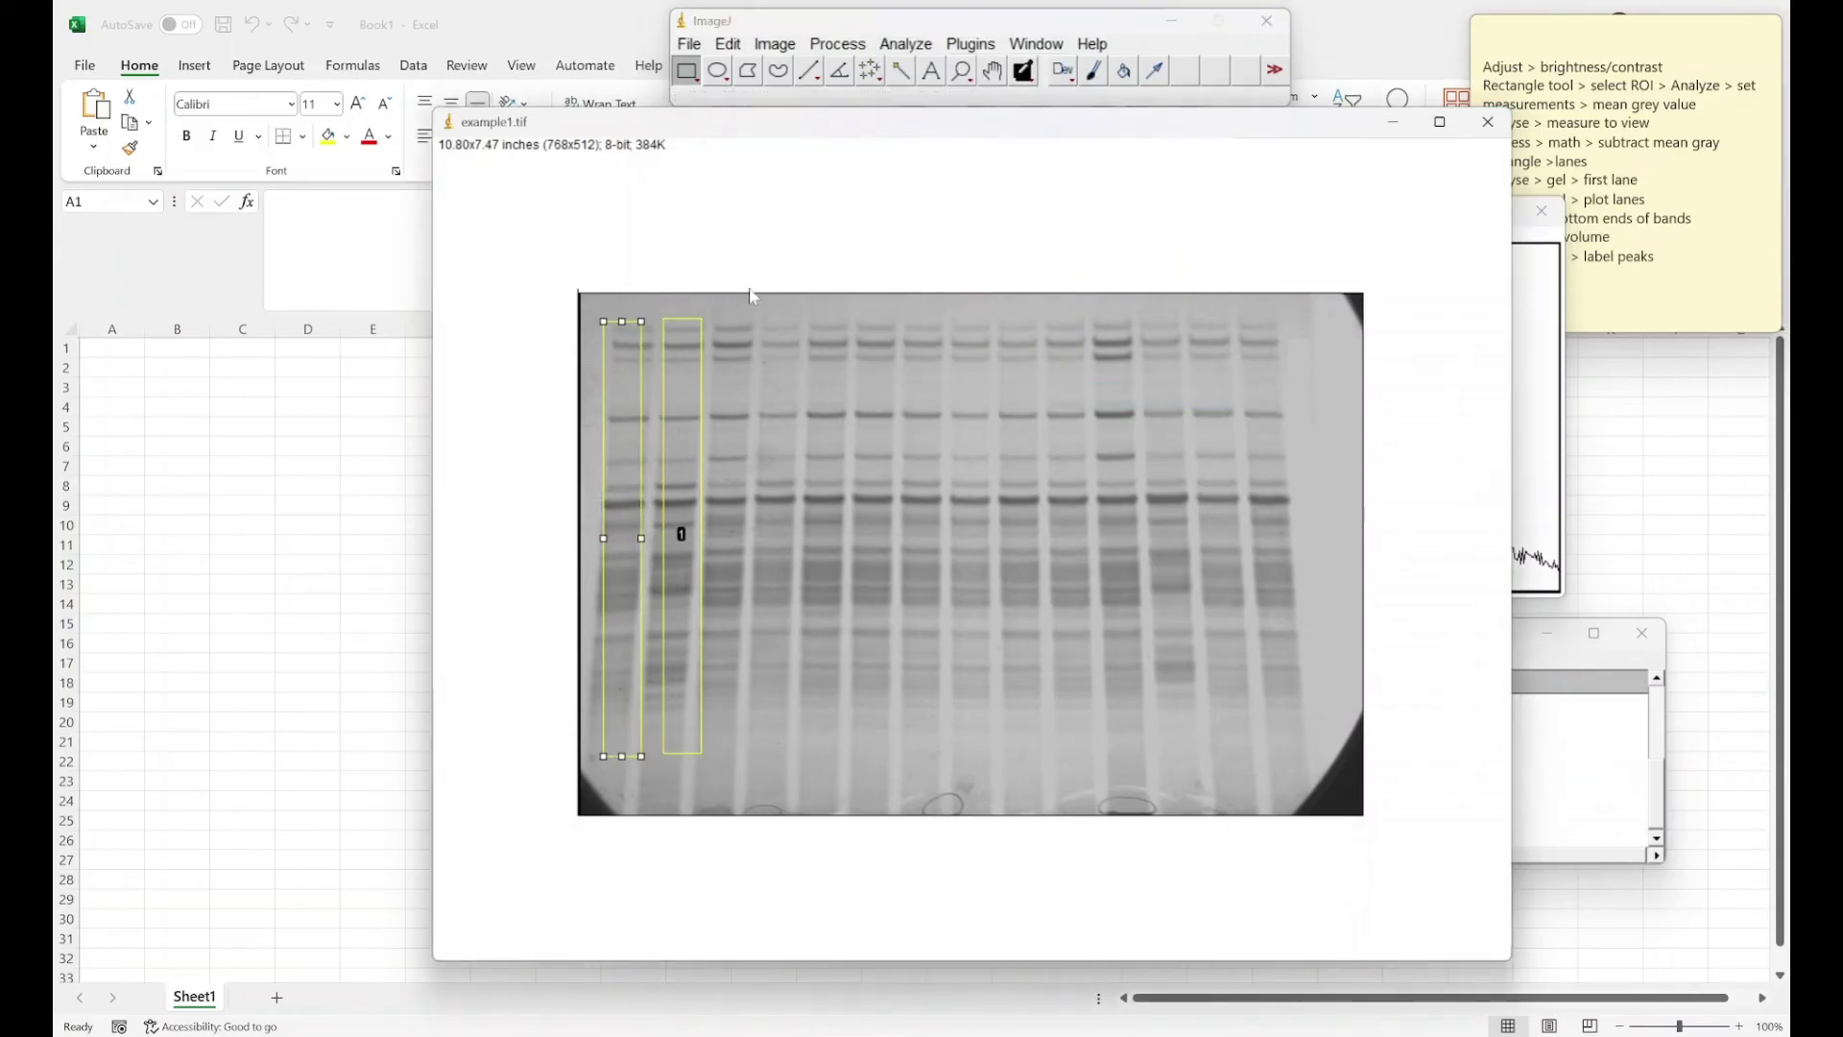
click(907, 44)
mouse_move(998, 397)
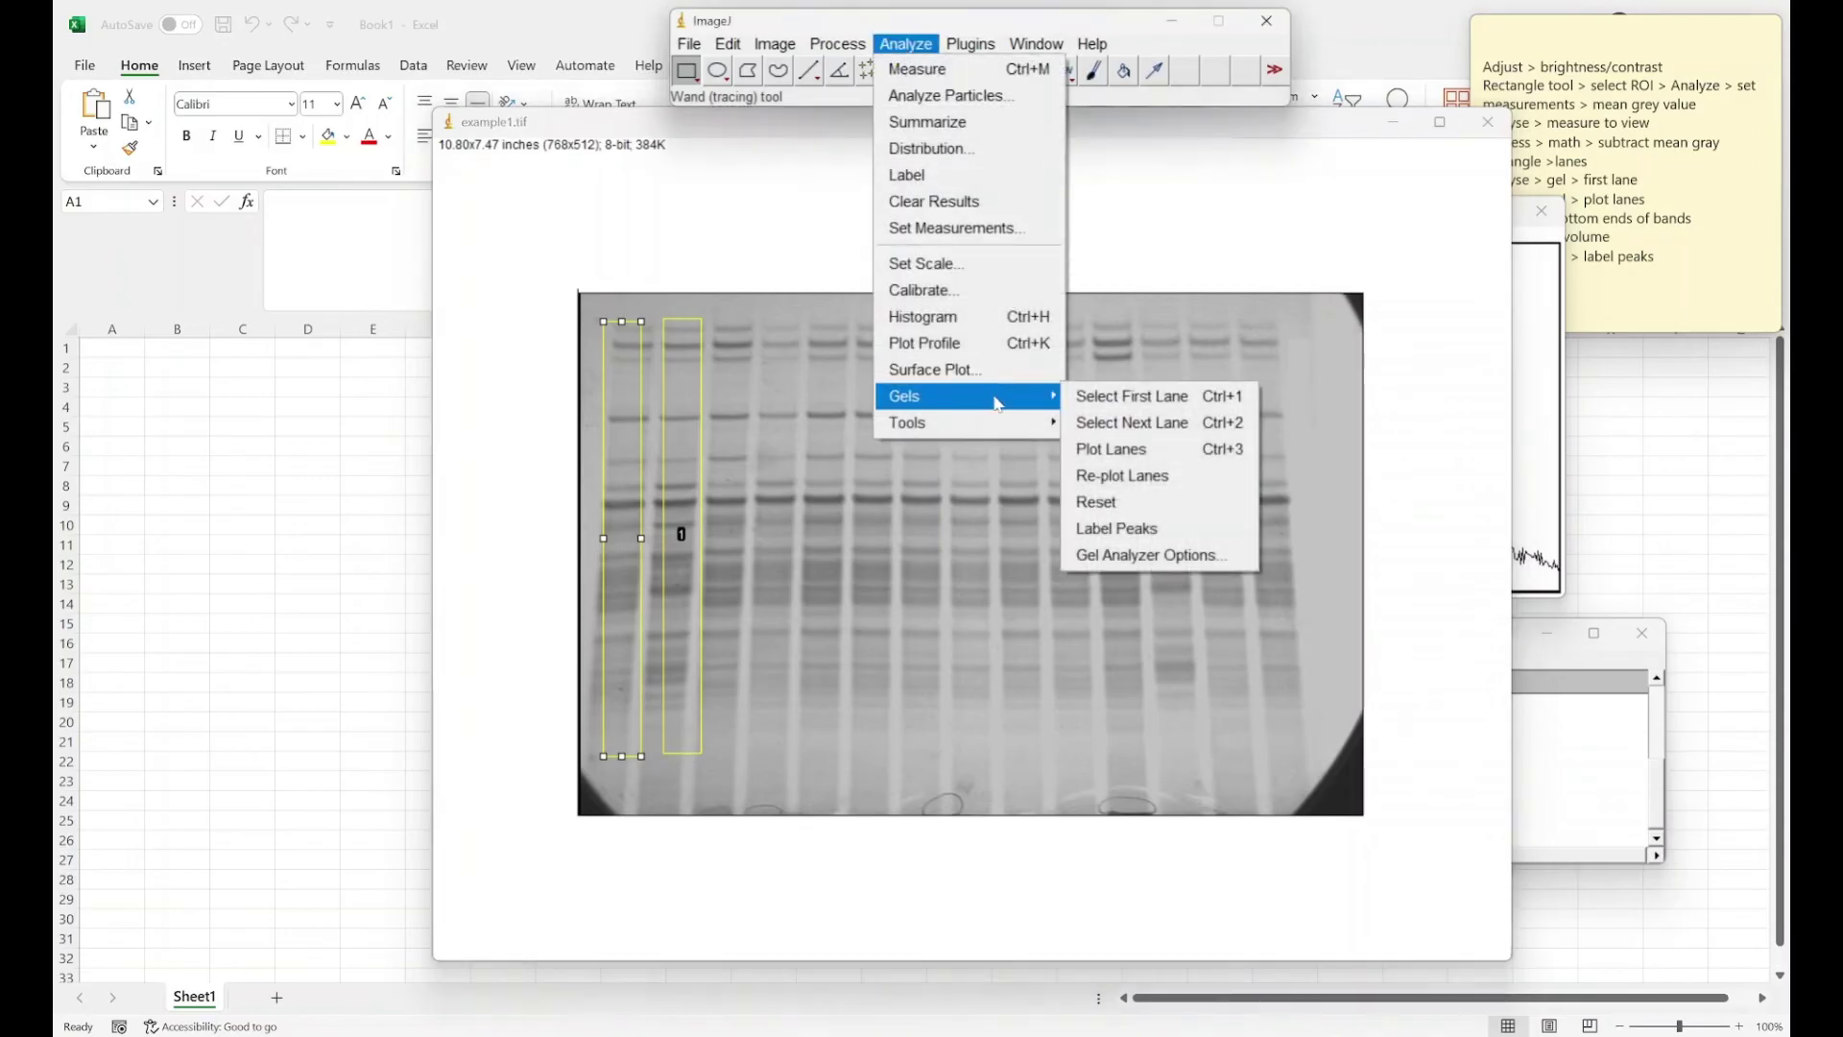
click(1094, 423)
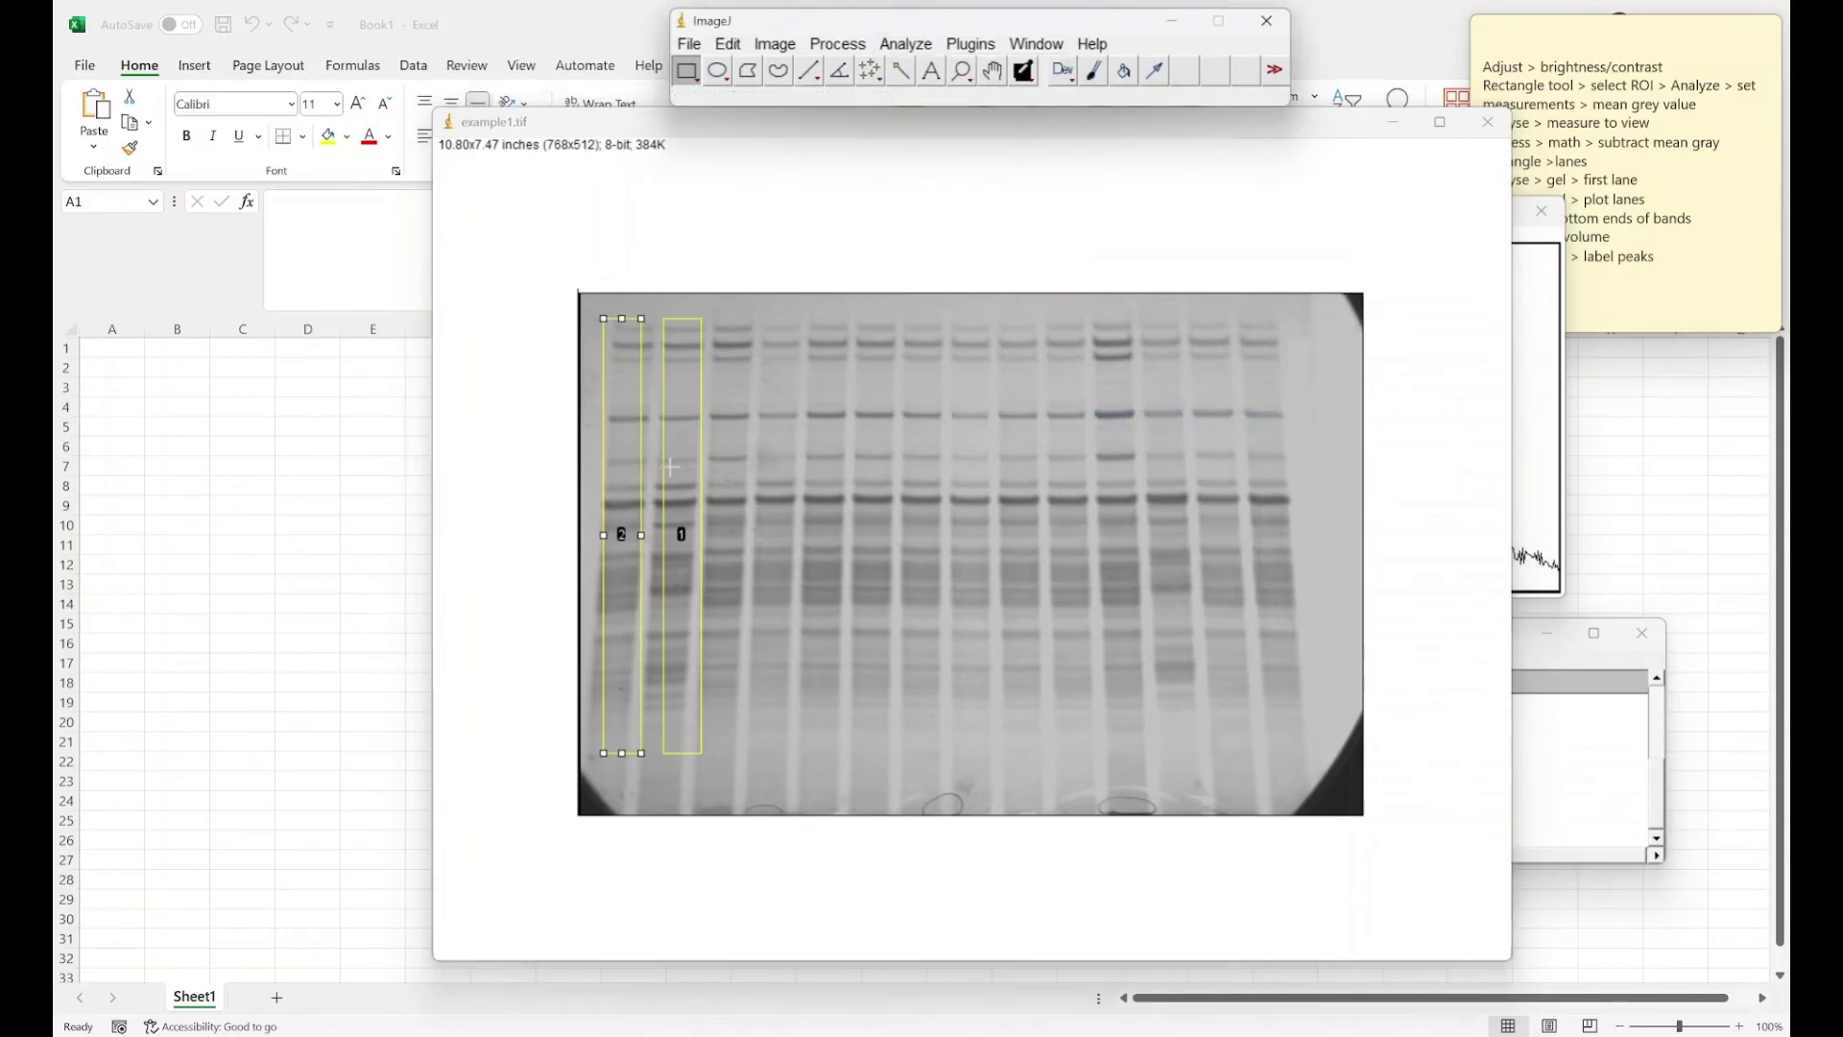
drag(661, 462, 680, 467)
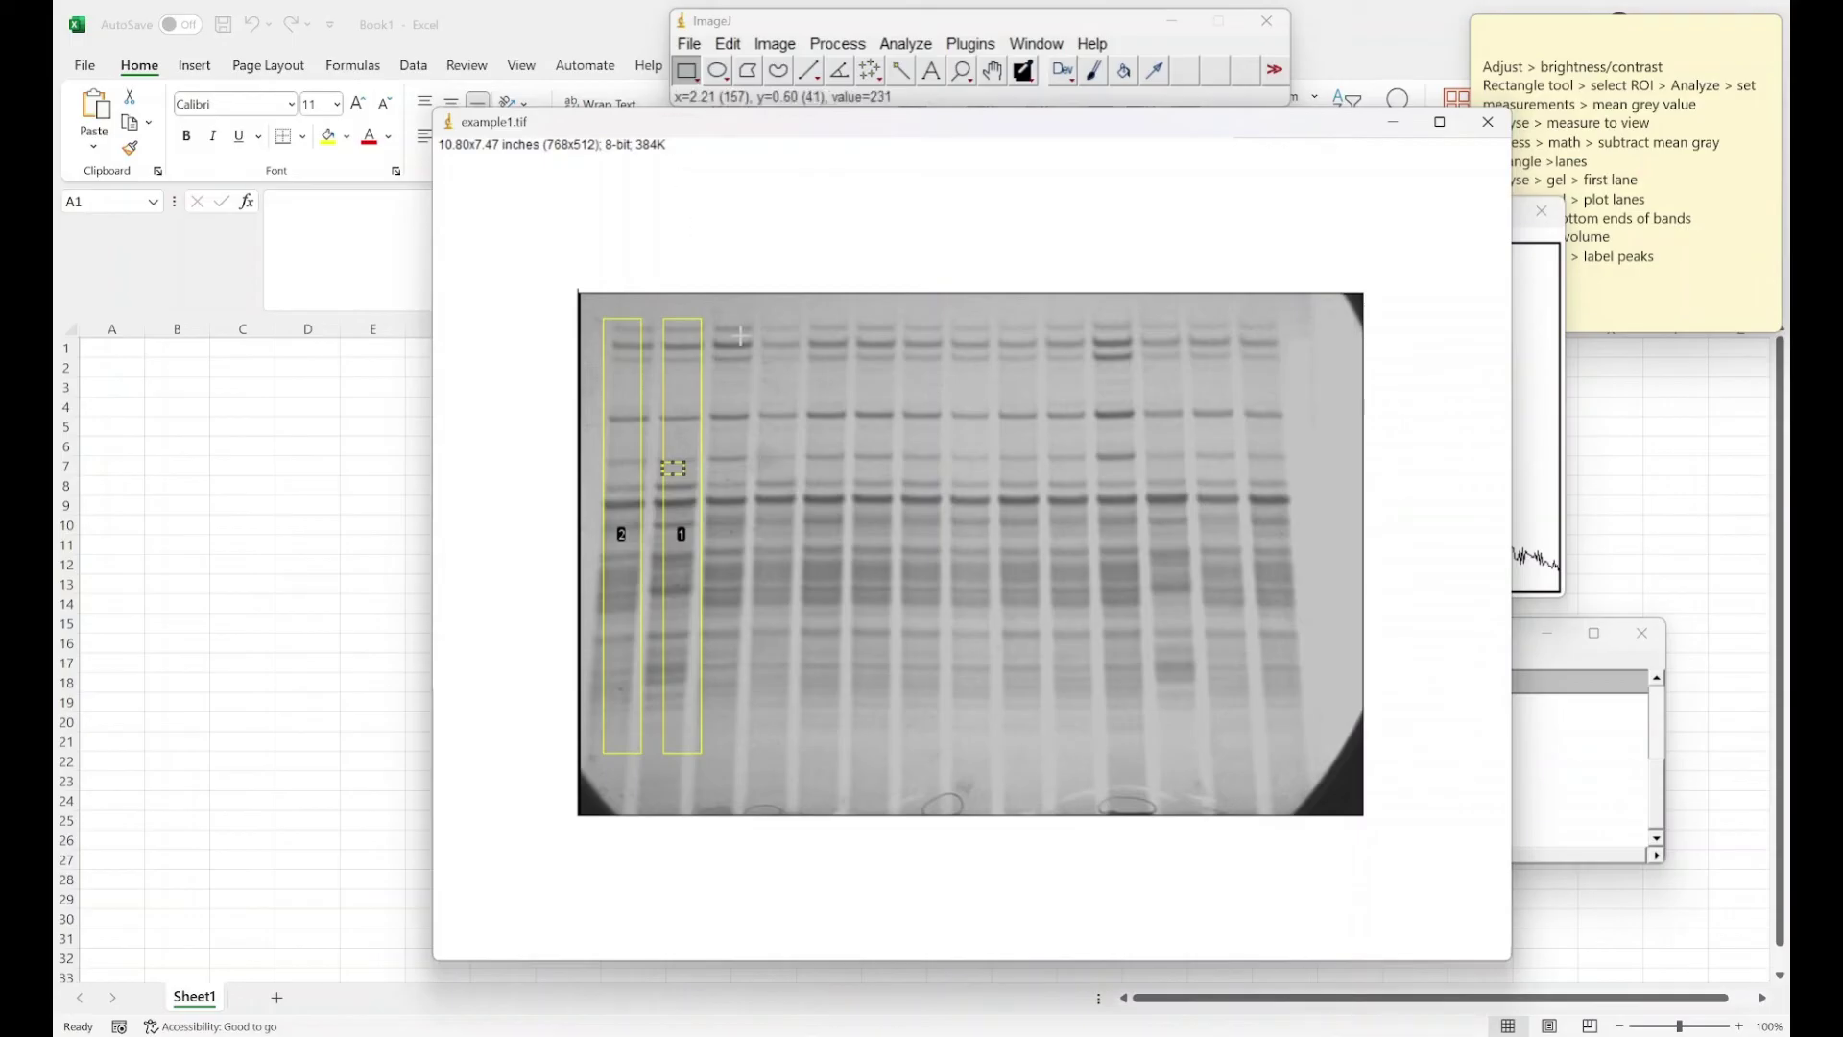
drag(621, 410, 710, 495)
click(700, 80)
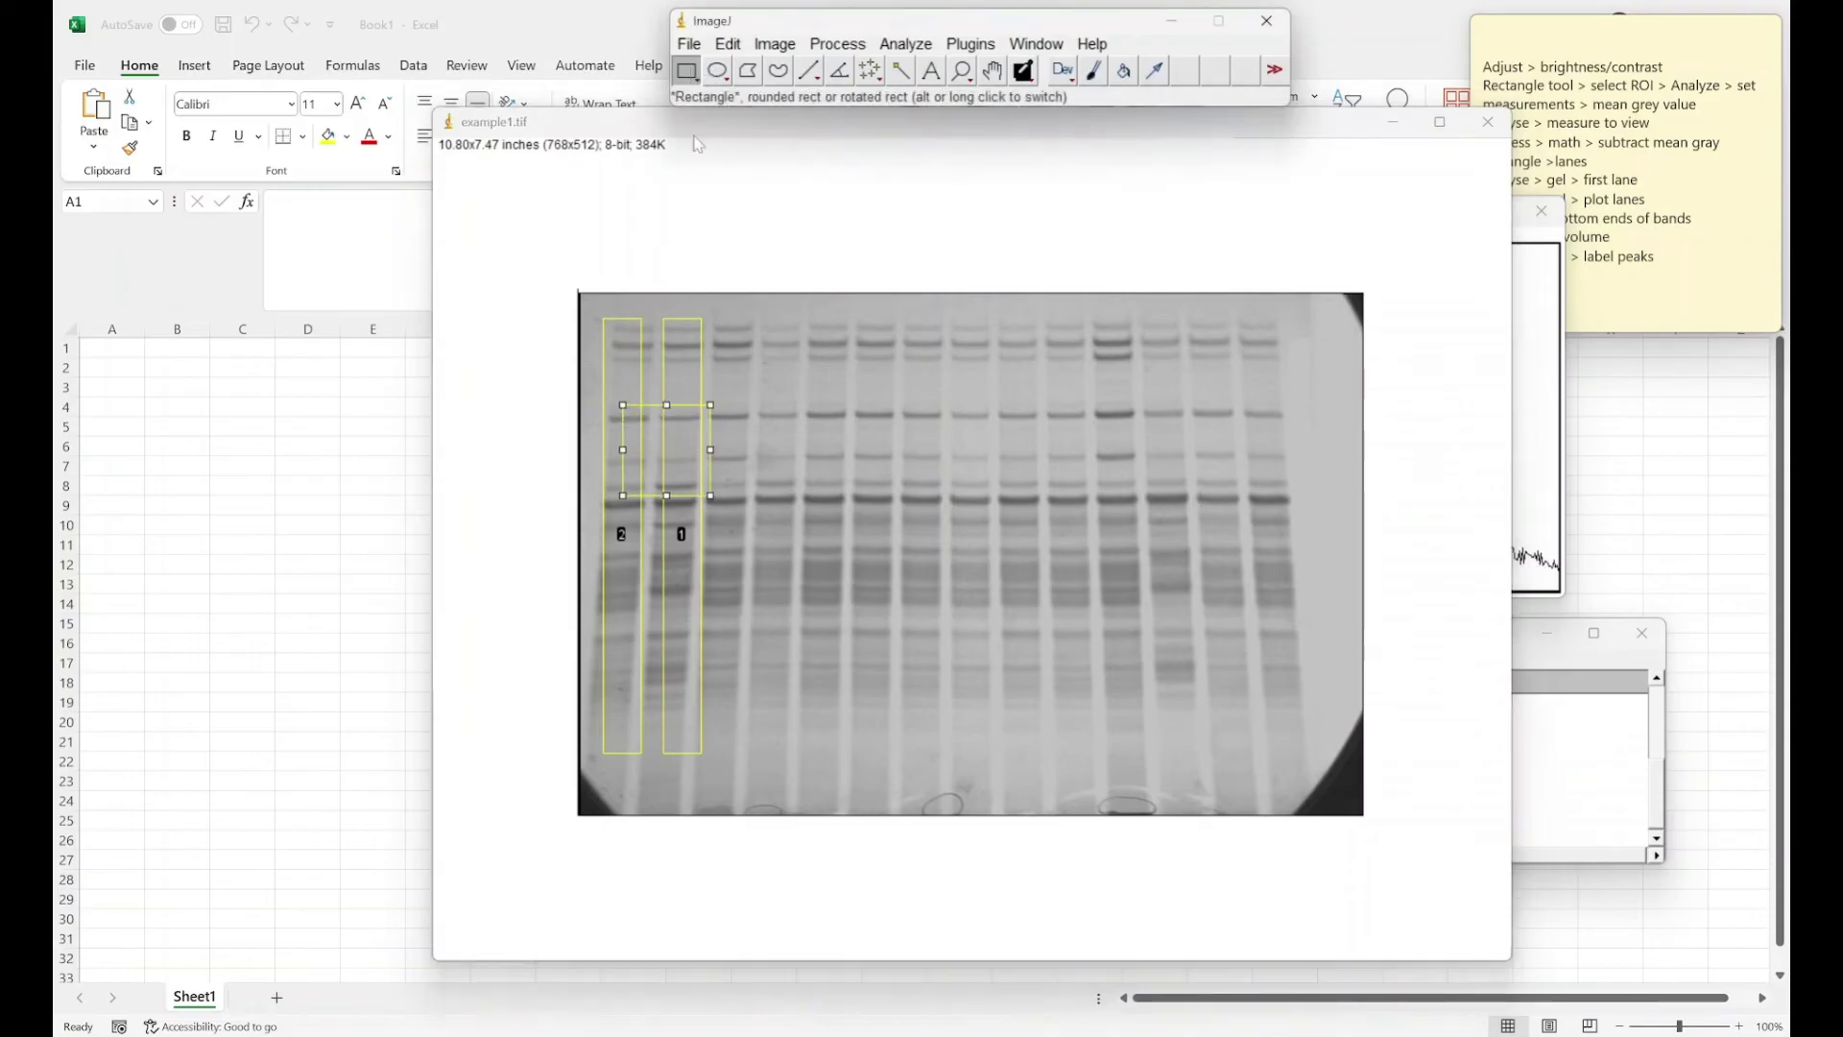
click(993, 81)
click(722, 442)
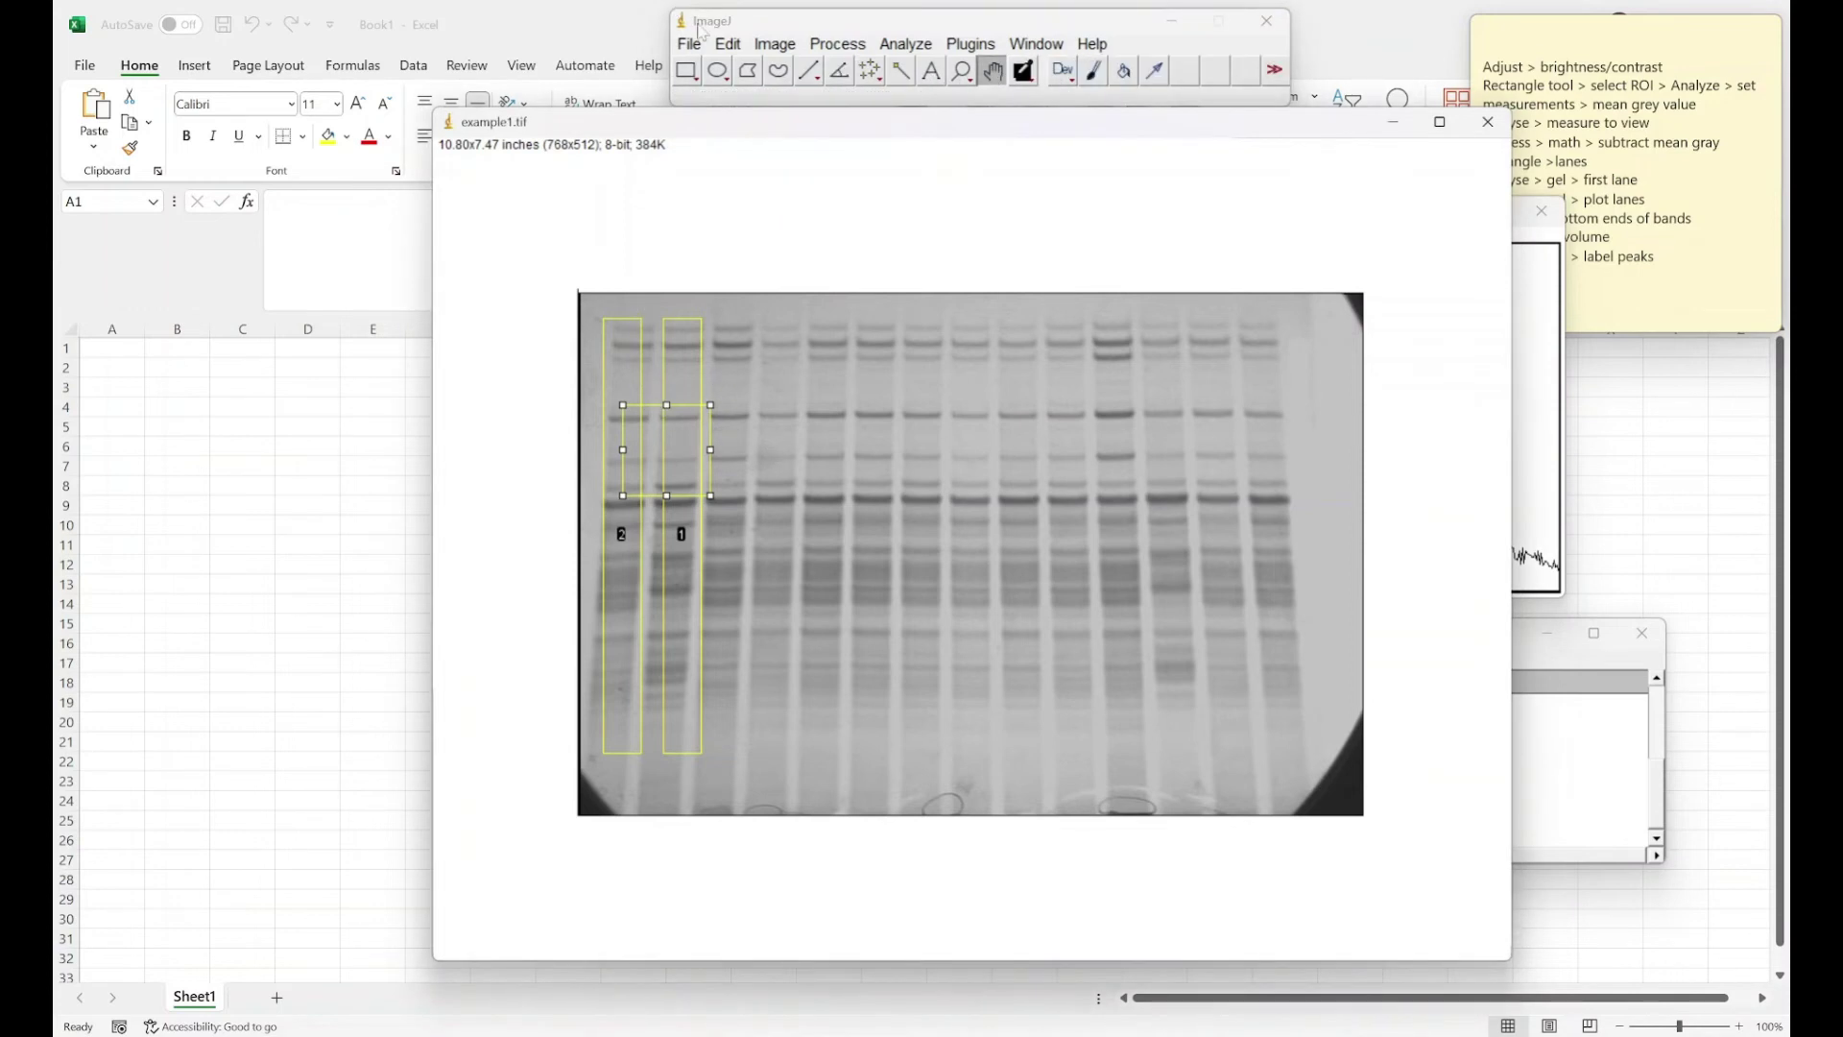
click(728, 44)
mouse_move(804, 387)
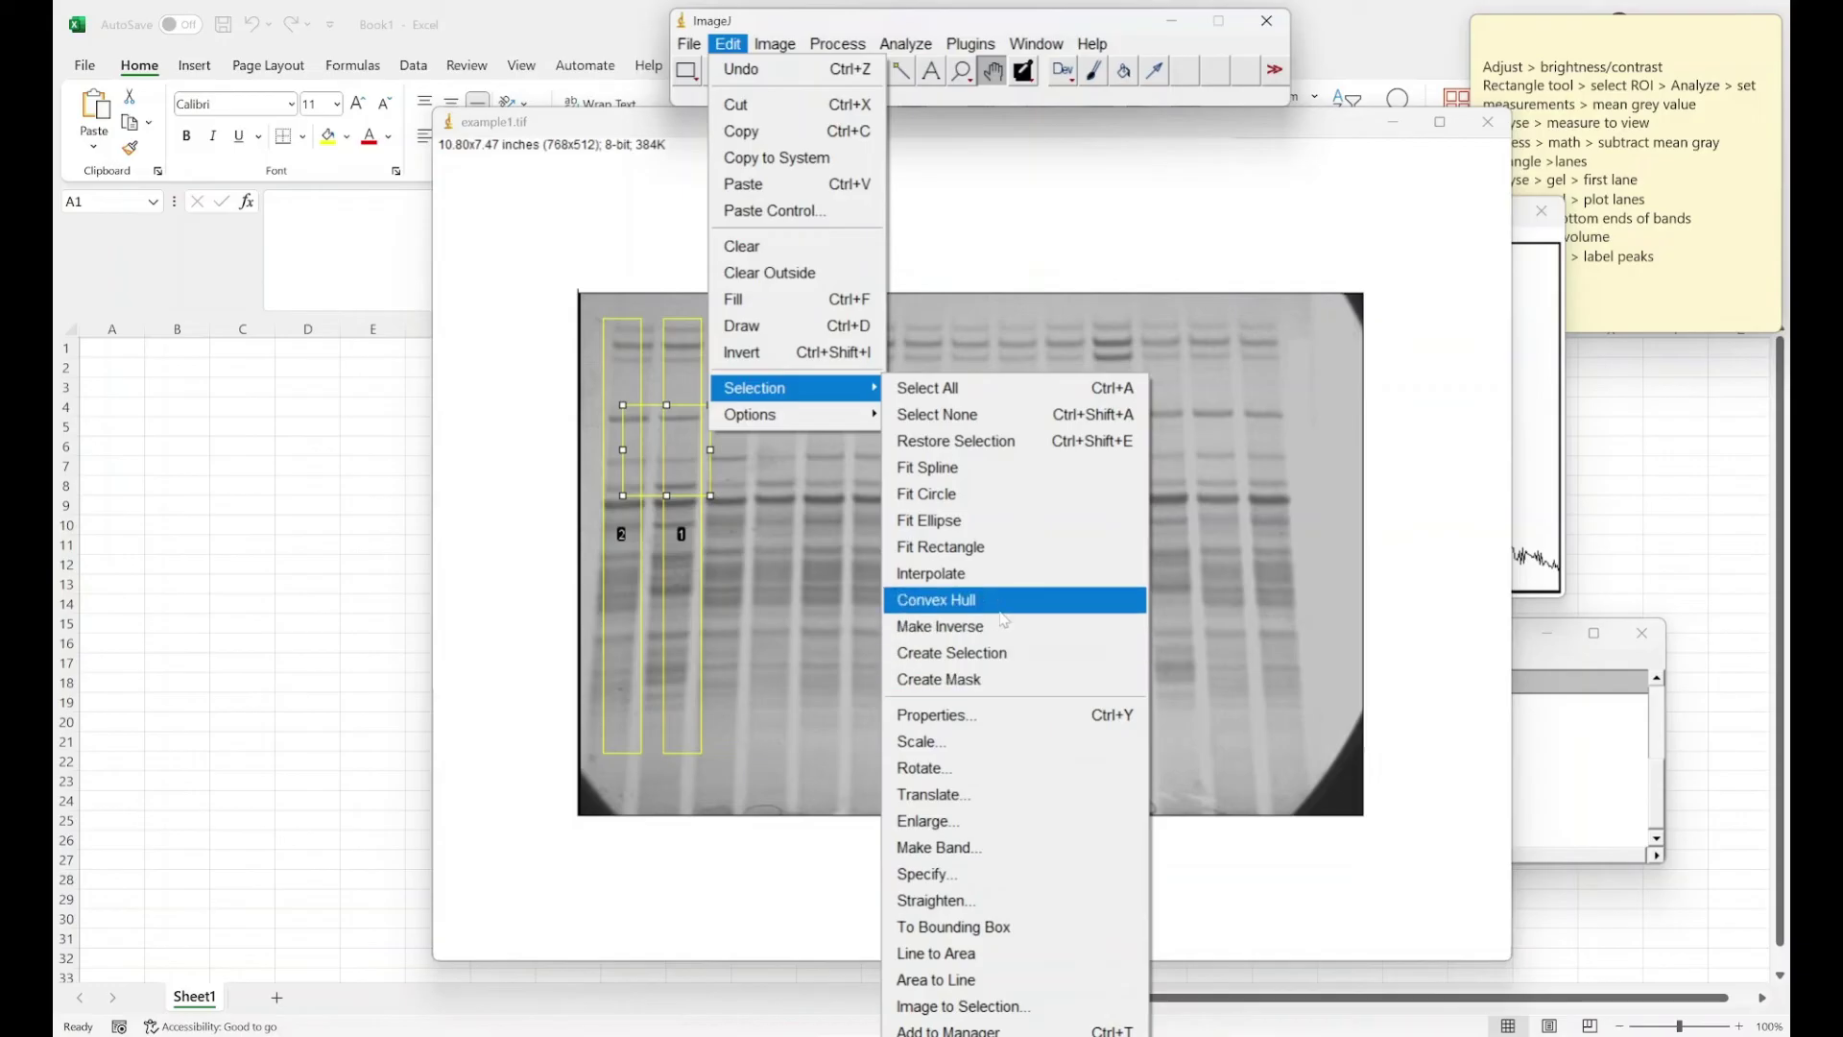
click(798, 549)
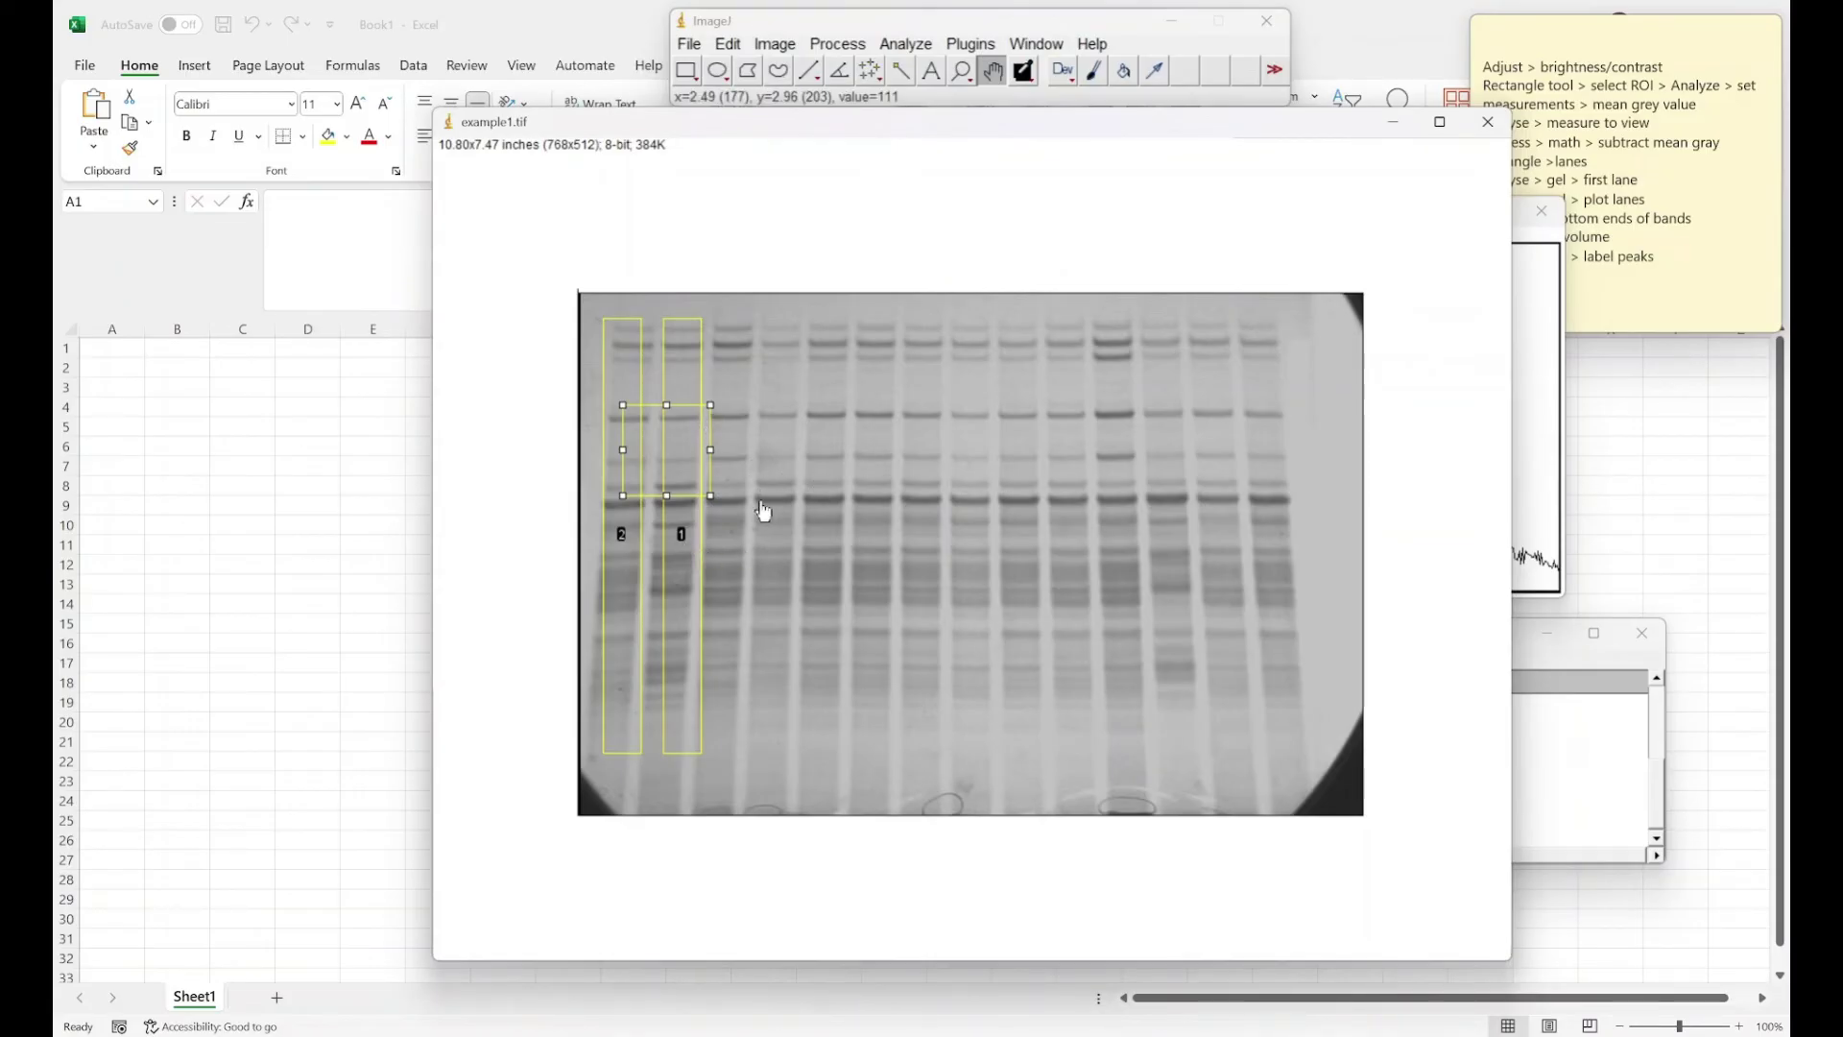
click(728, 45)
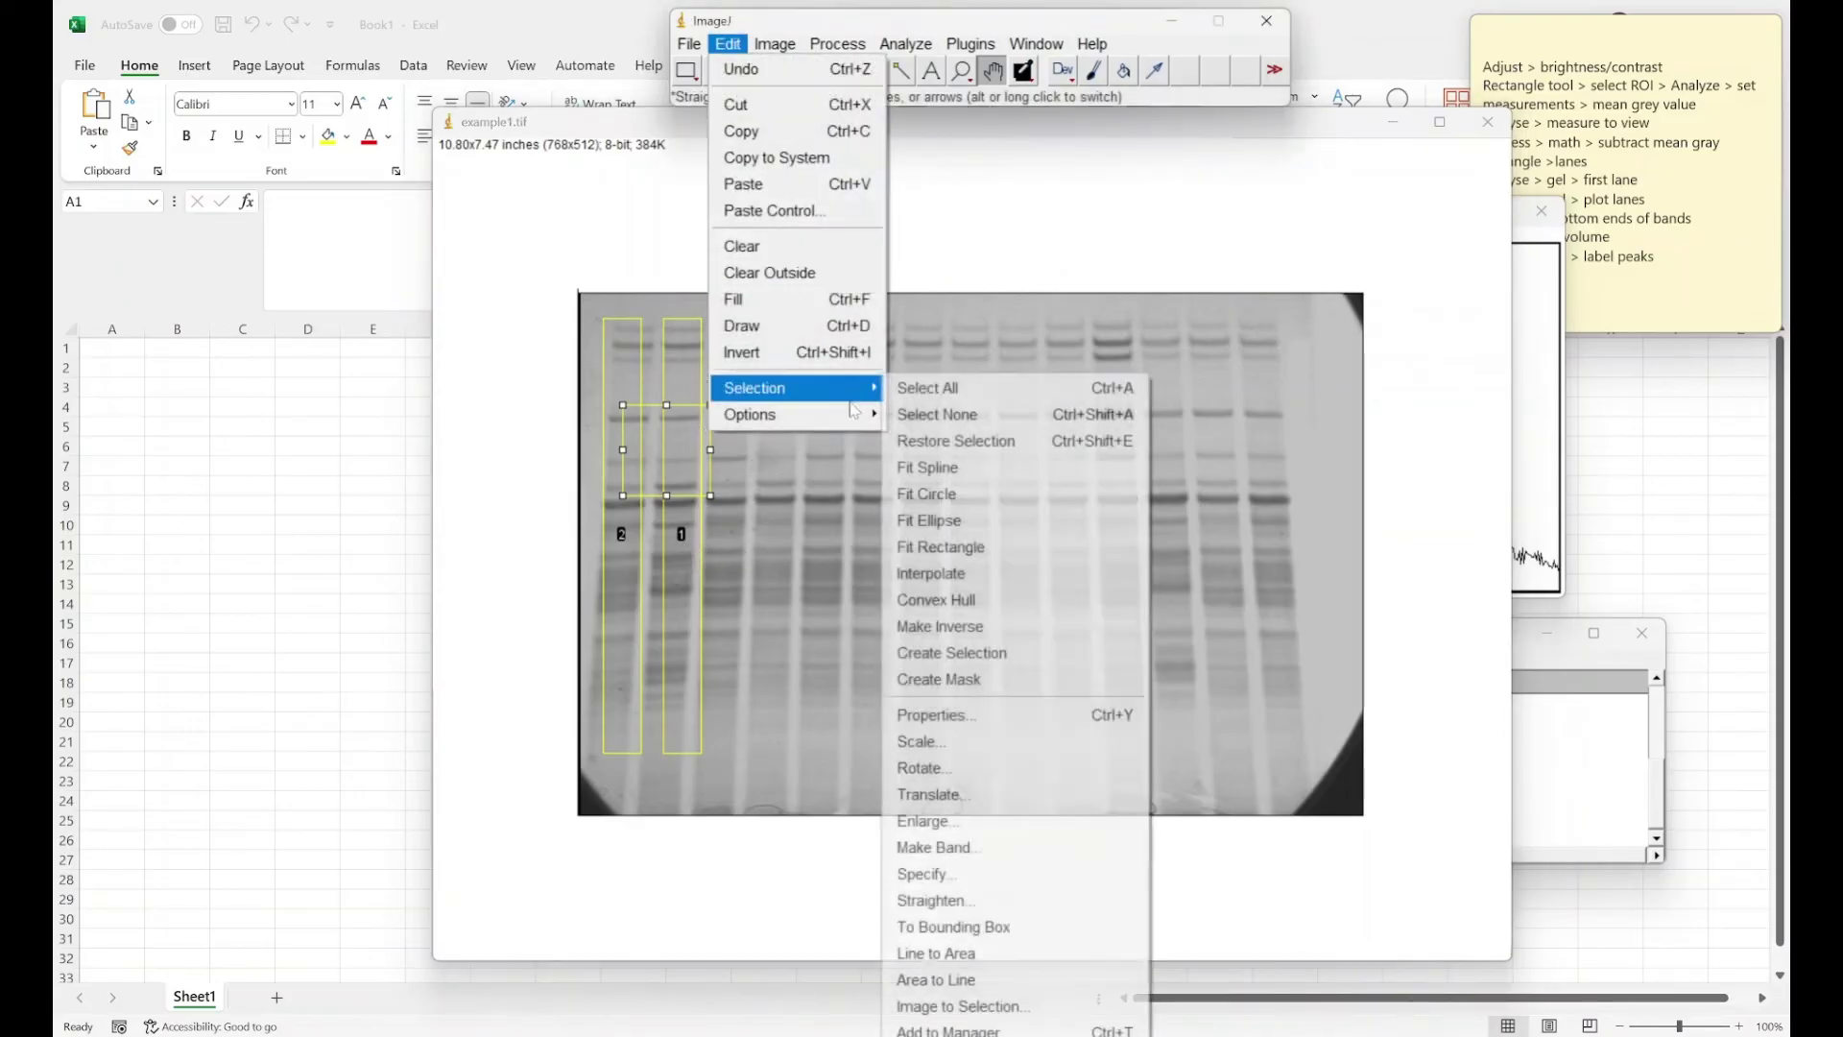
click(914, 415)
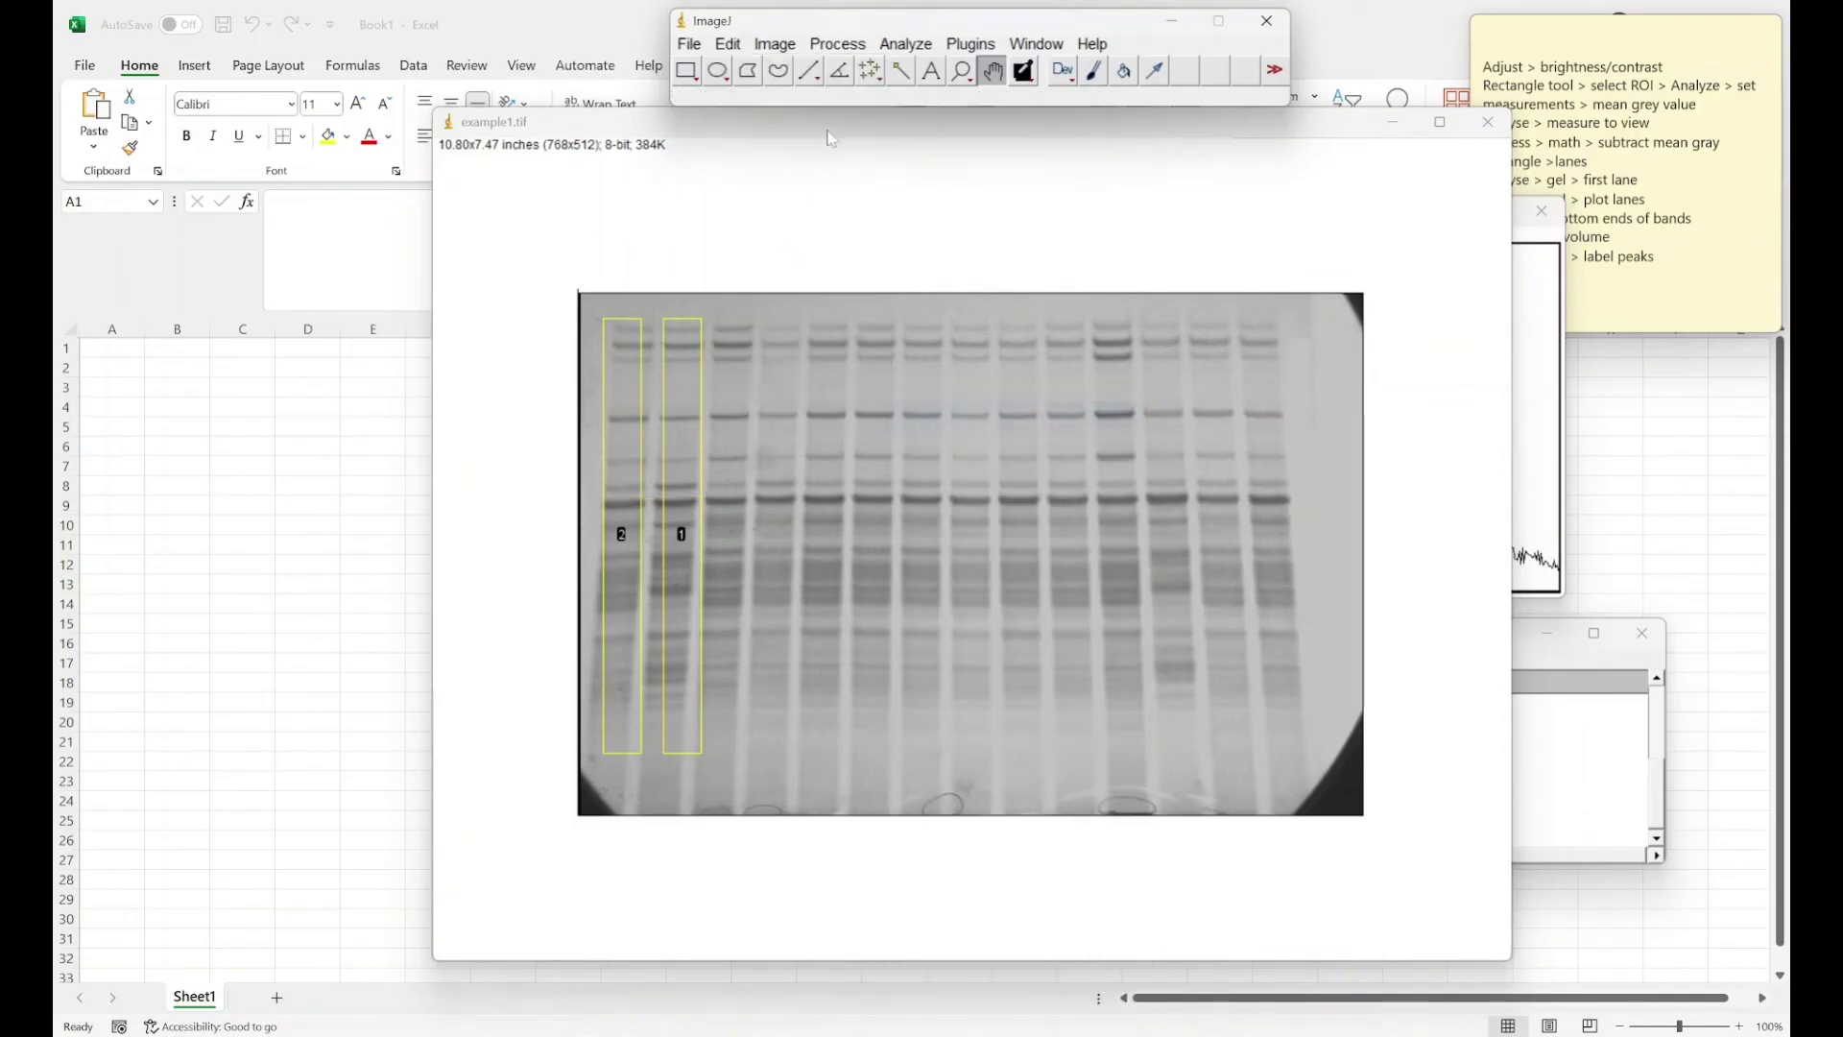
click(629, 526)
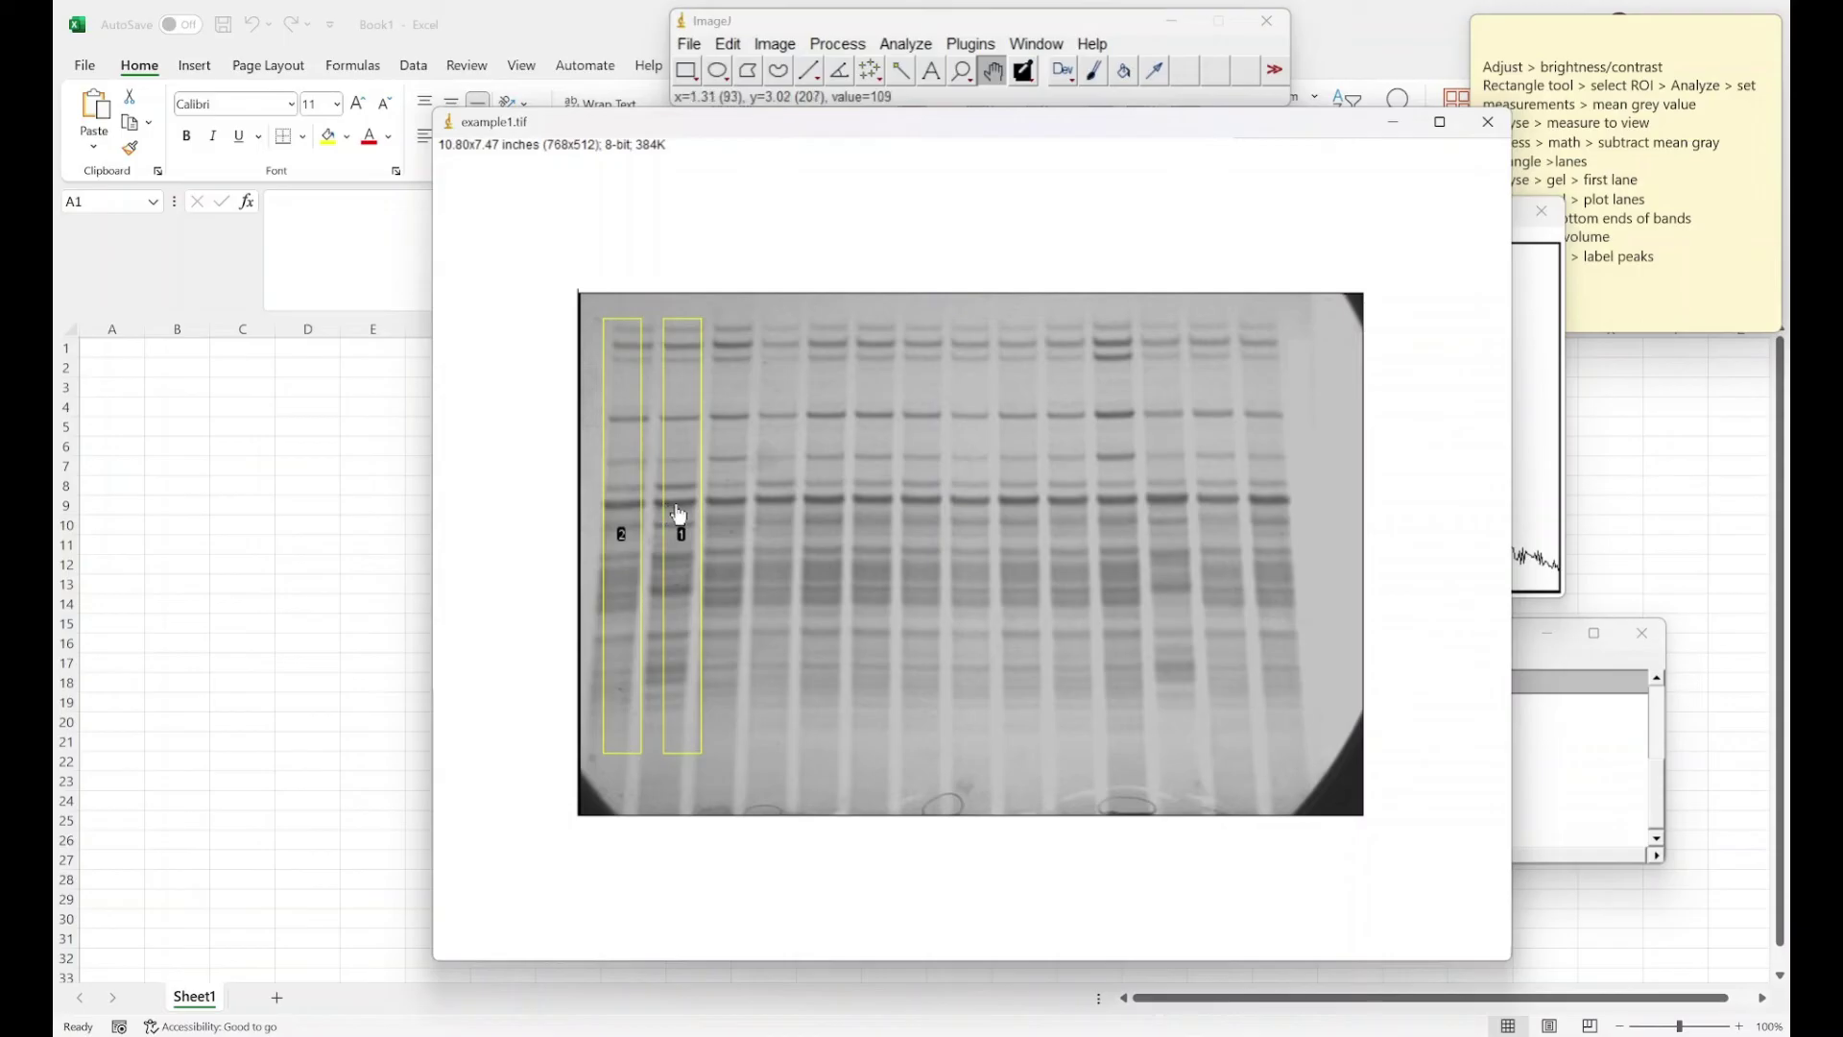
click(686, 70)
drag(676, 376, 727, 377)
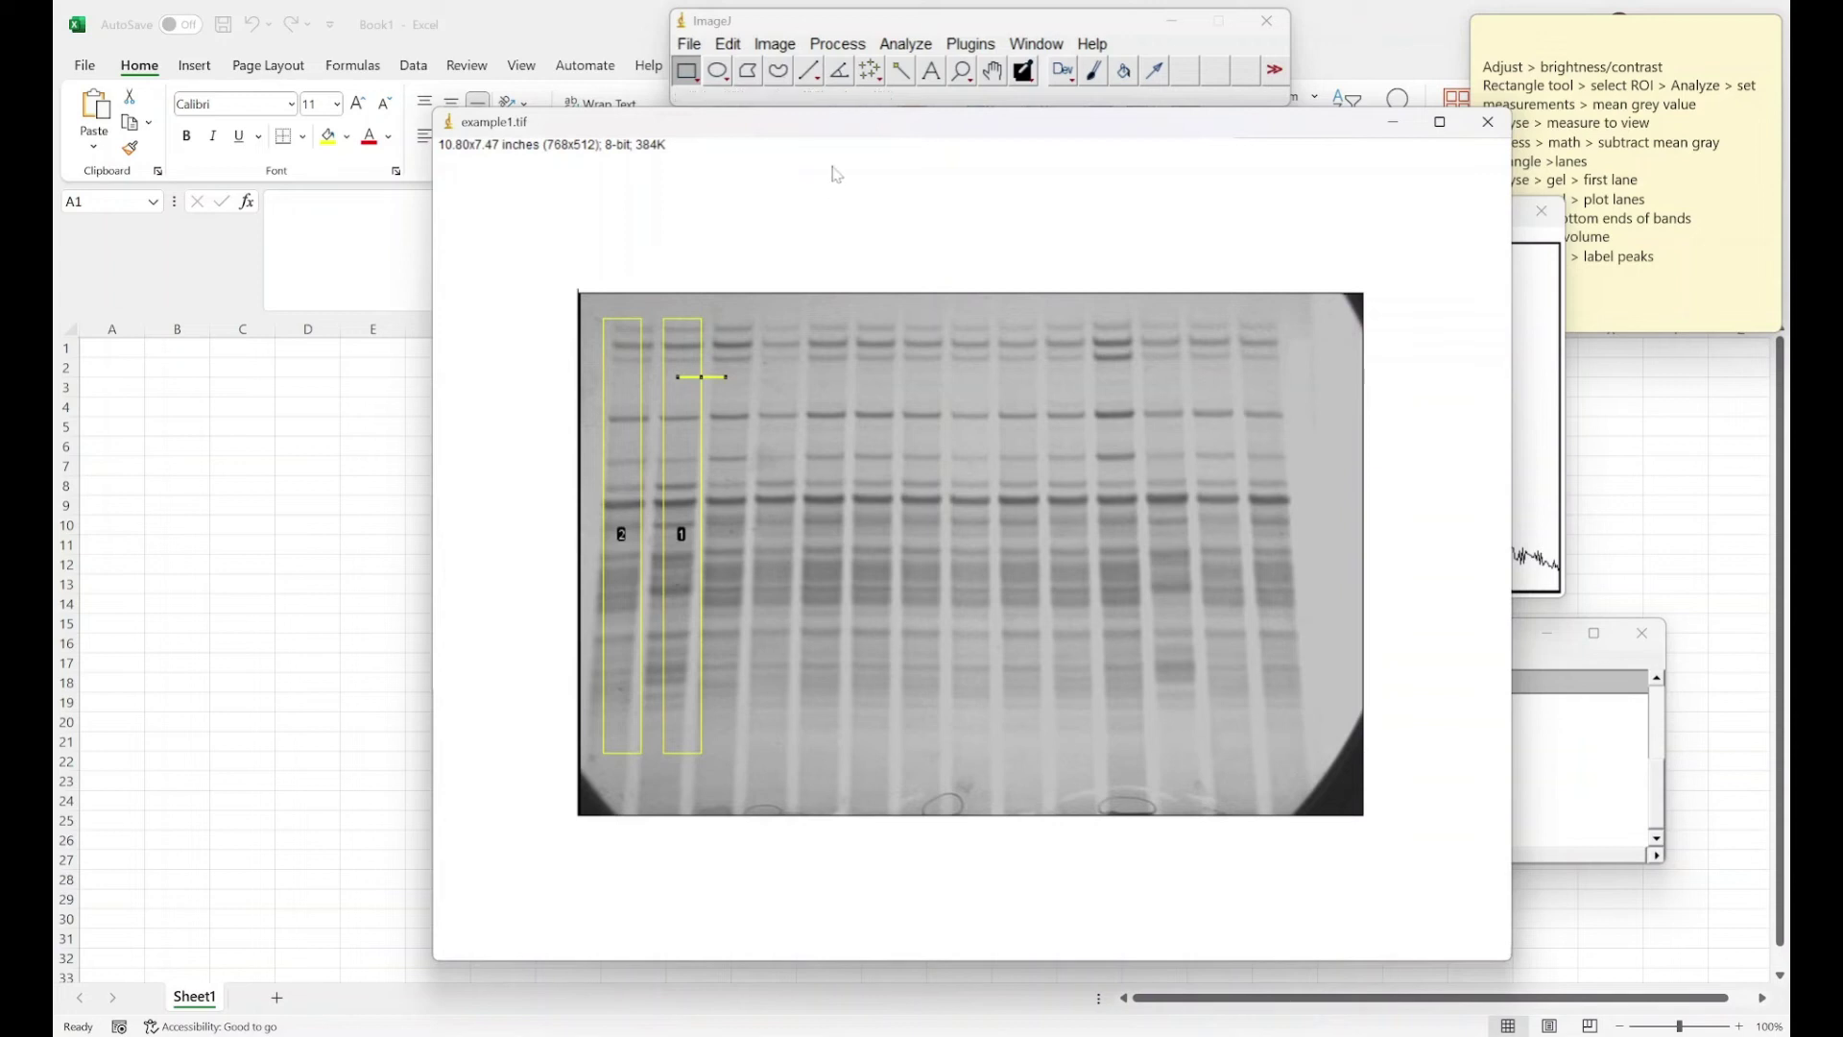
click(728, 44)
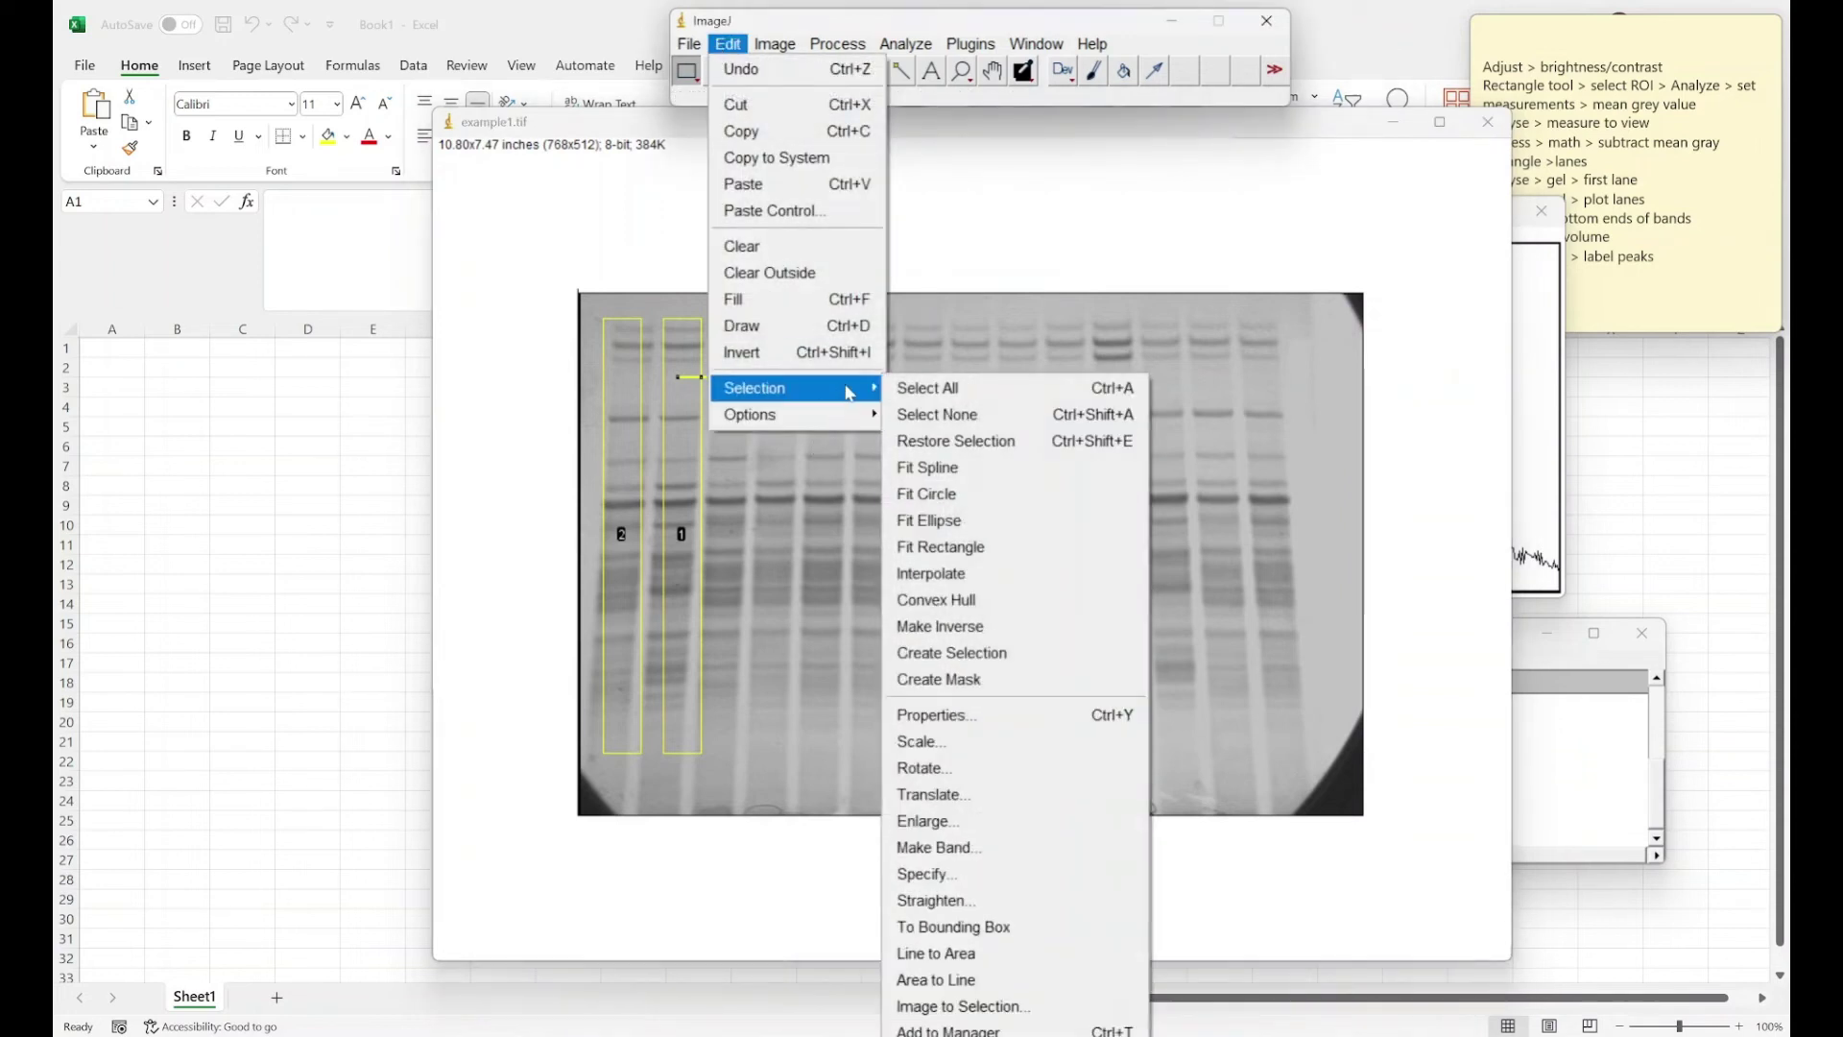
click(927, 414)
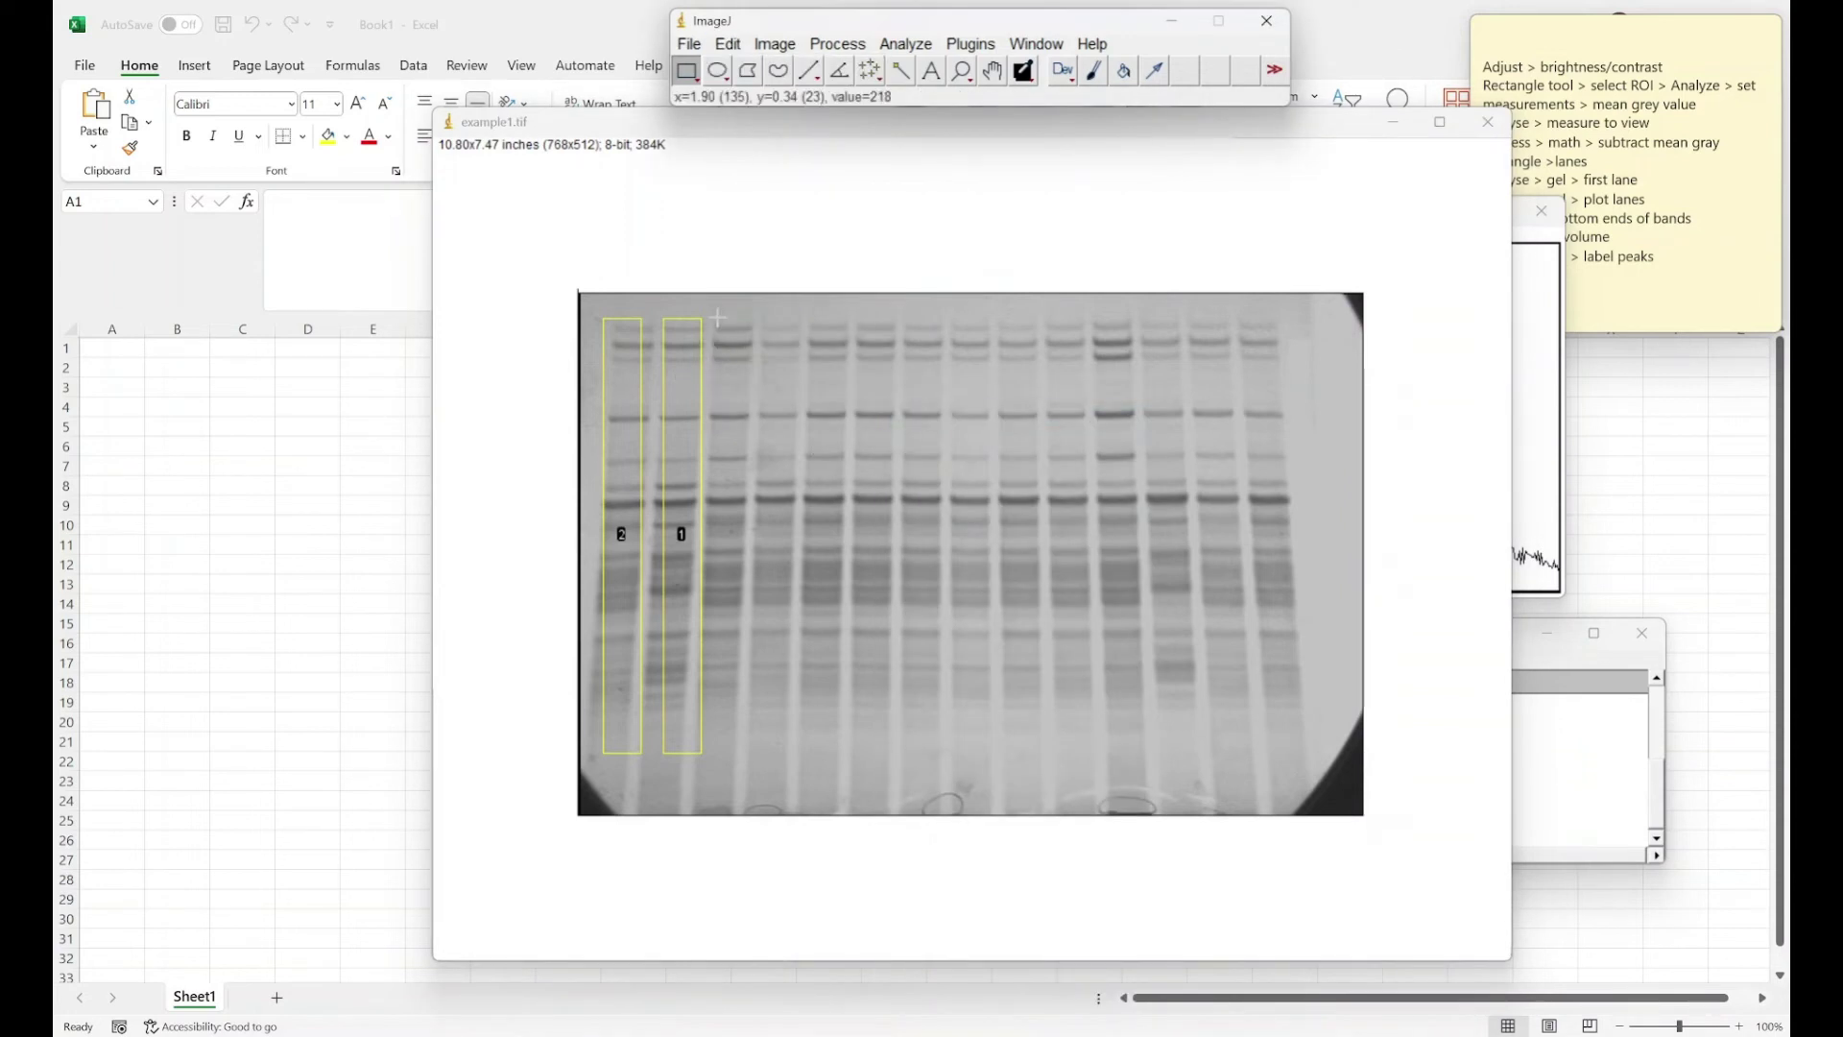
Step: Try to select a new rectangle around the third column of bands as the next lane, and clear the selection
drag(712, 317, 747, 754)
click(905, 43)
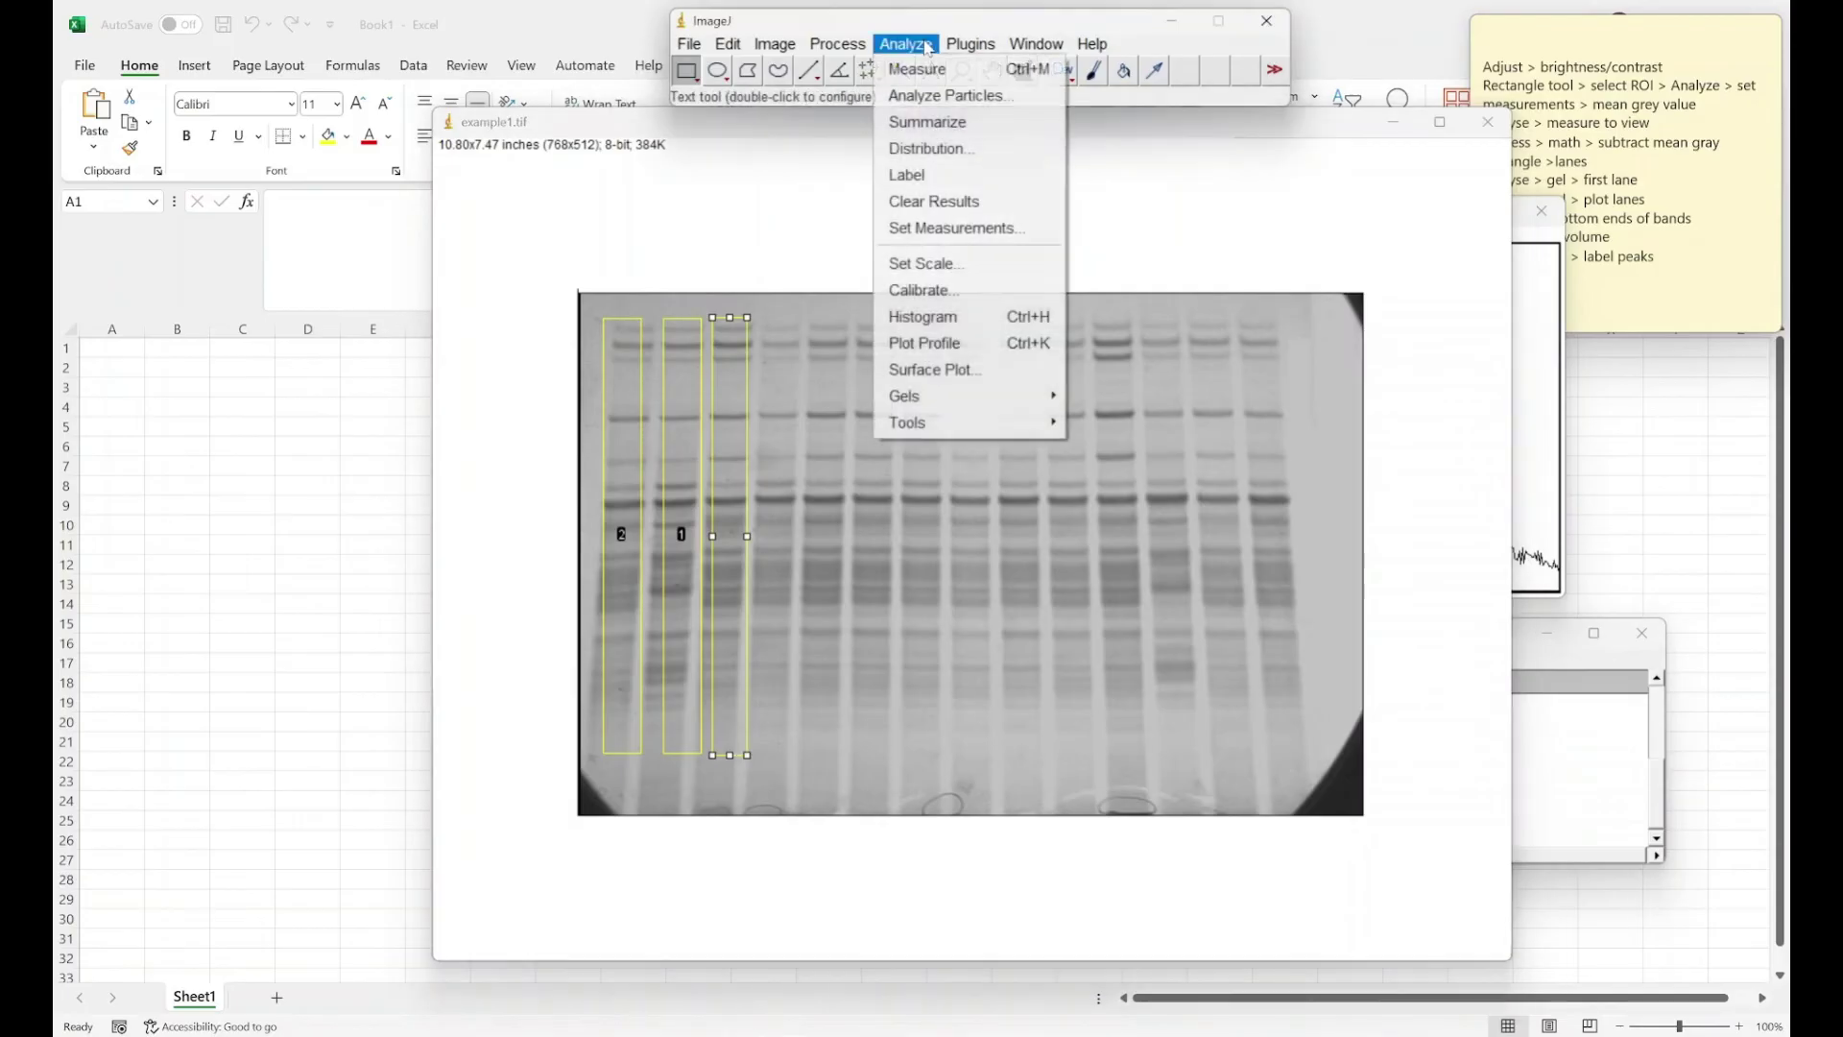
mouse_move(950, 395)
click(1107, 423)
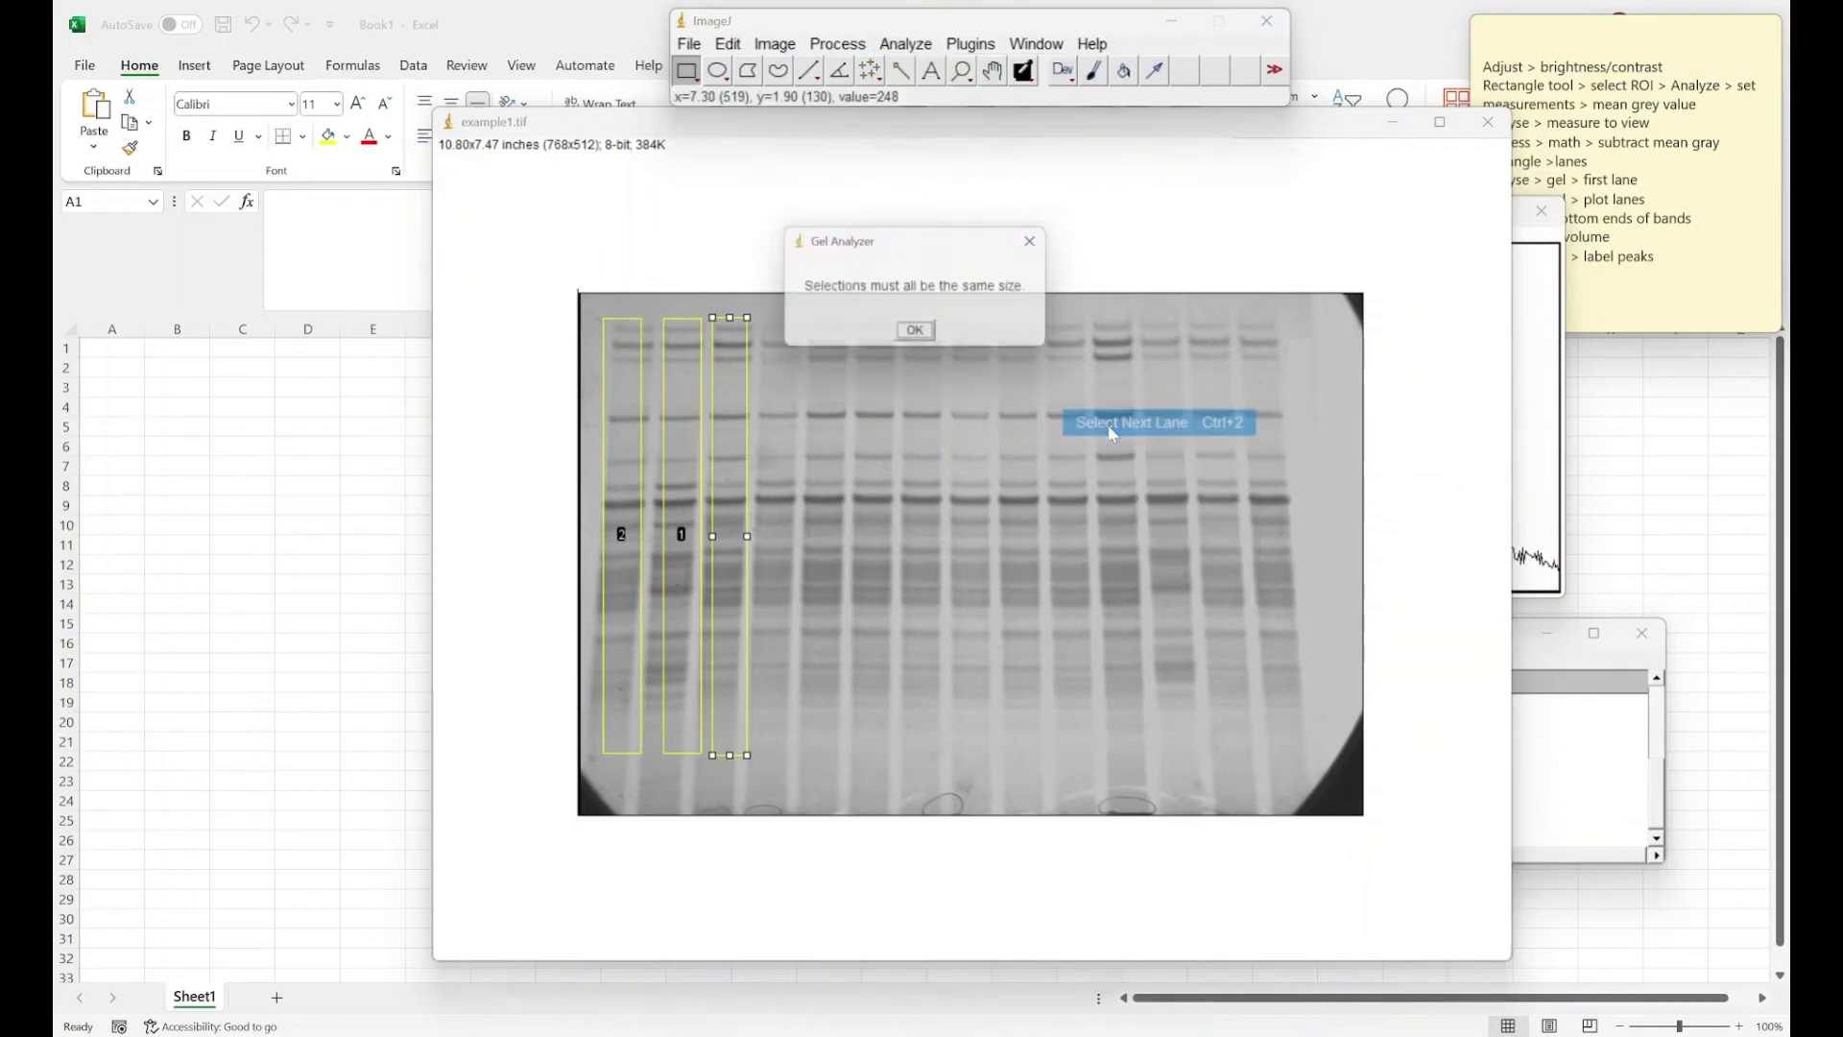
click(922, 337)
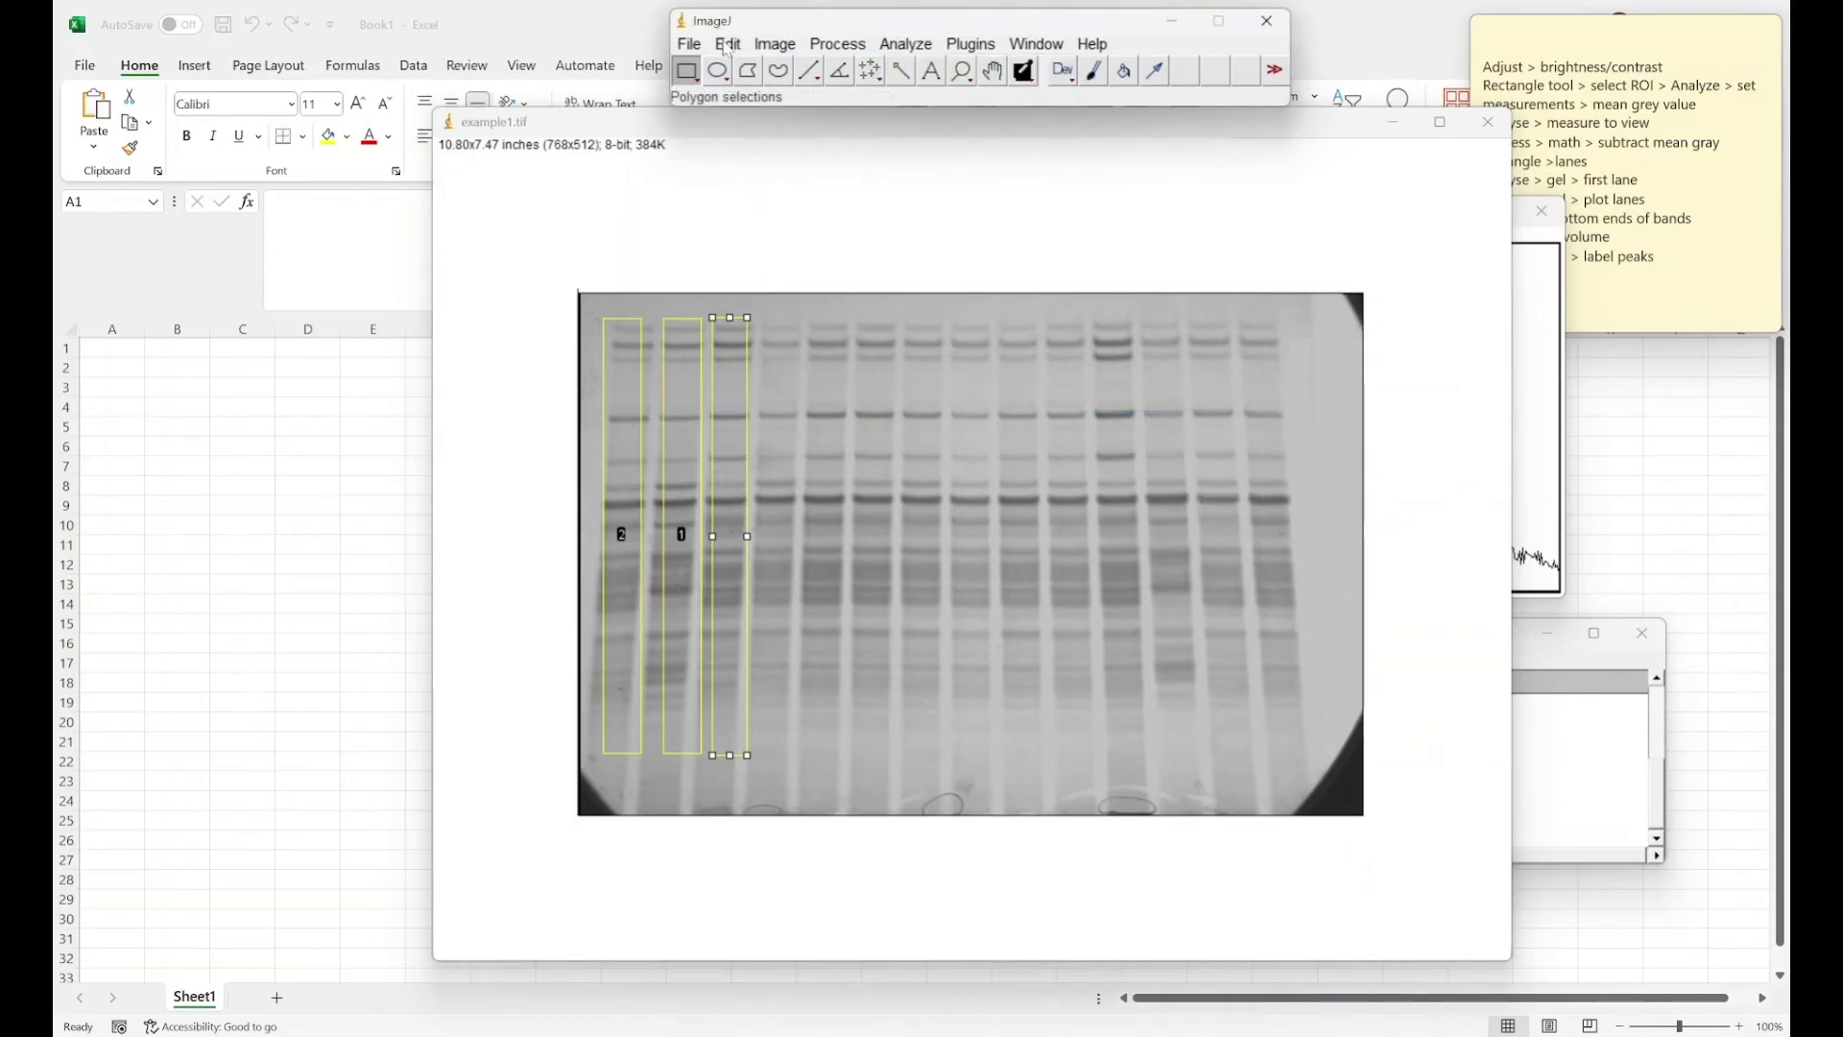
click(727, 44)
mouse_move(794, 388)
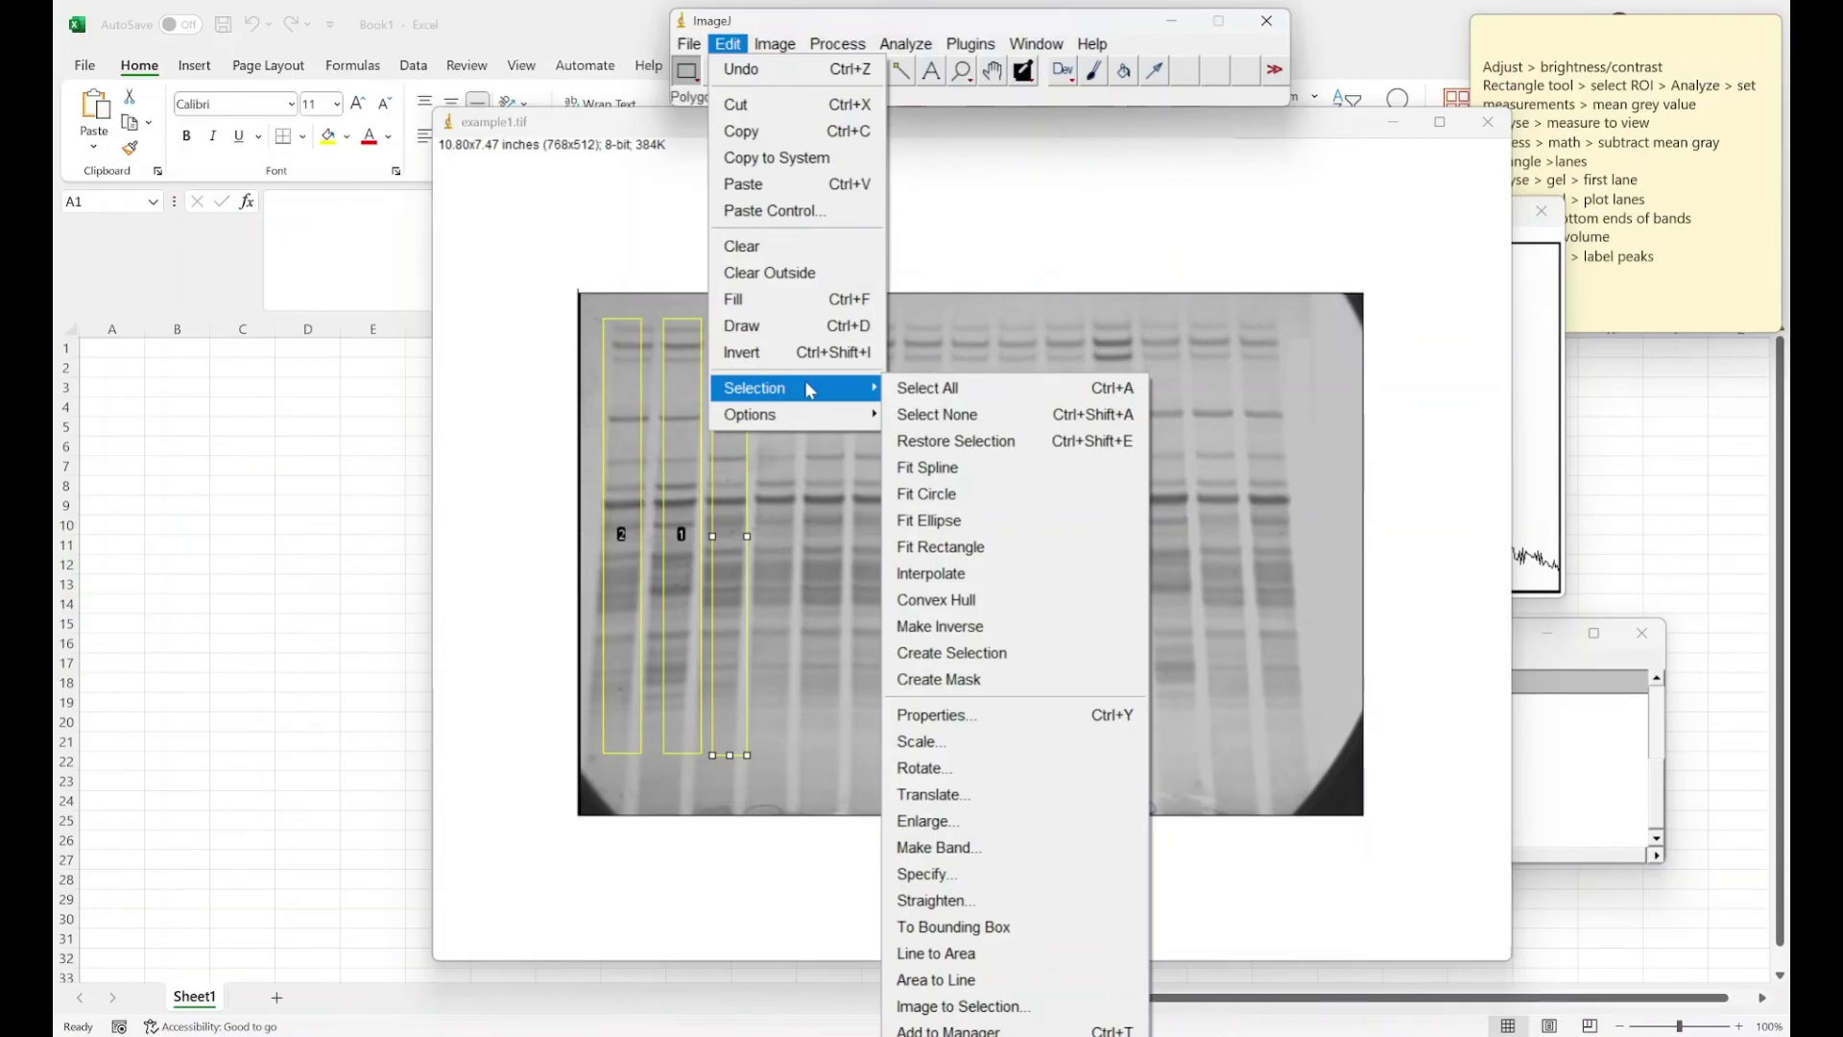
click(951, 414)
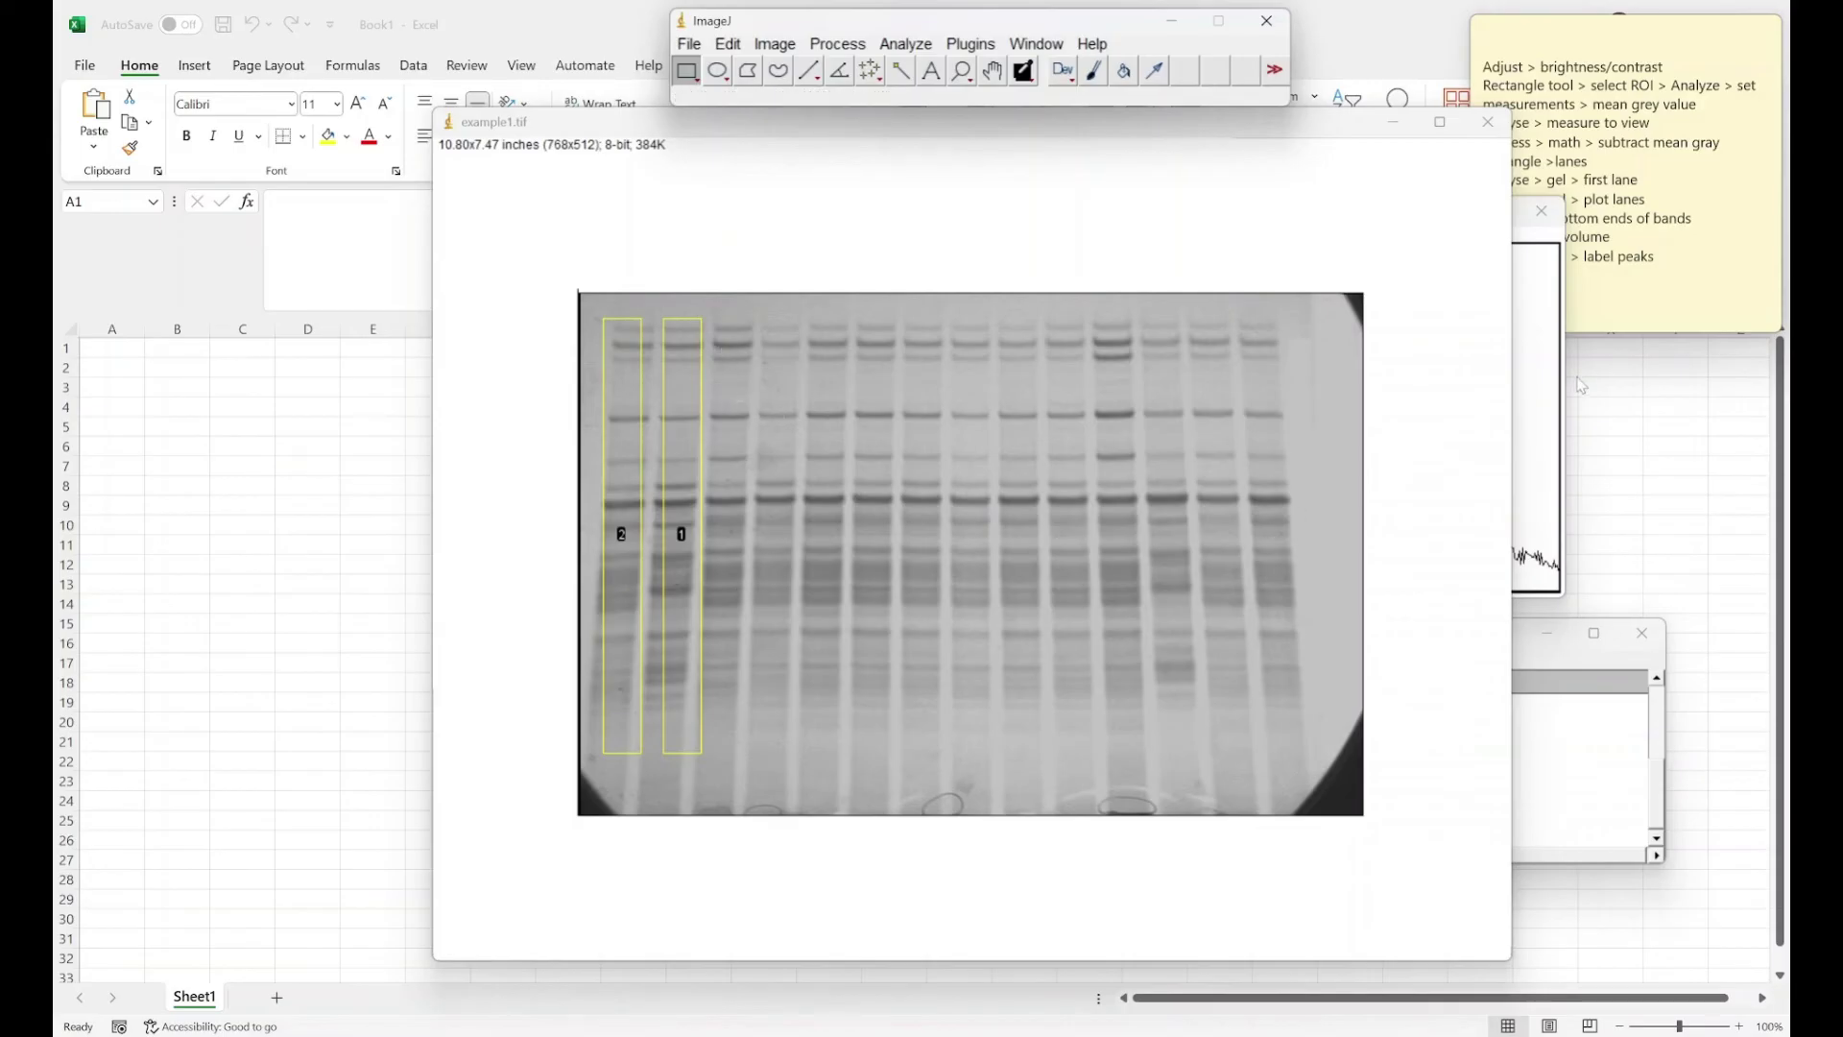
Step: Bring the Plots of example1 window to the front and try to re-plot the lanes
click(1533, 247)
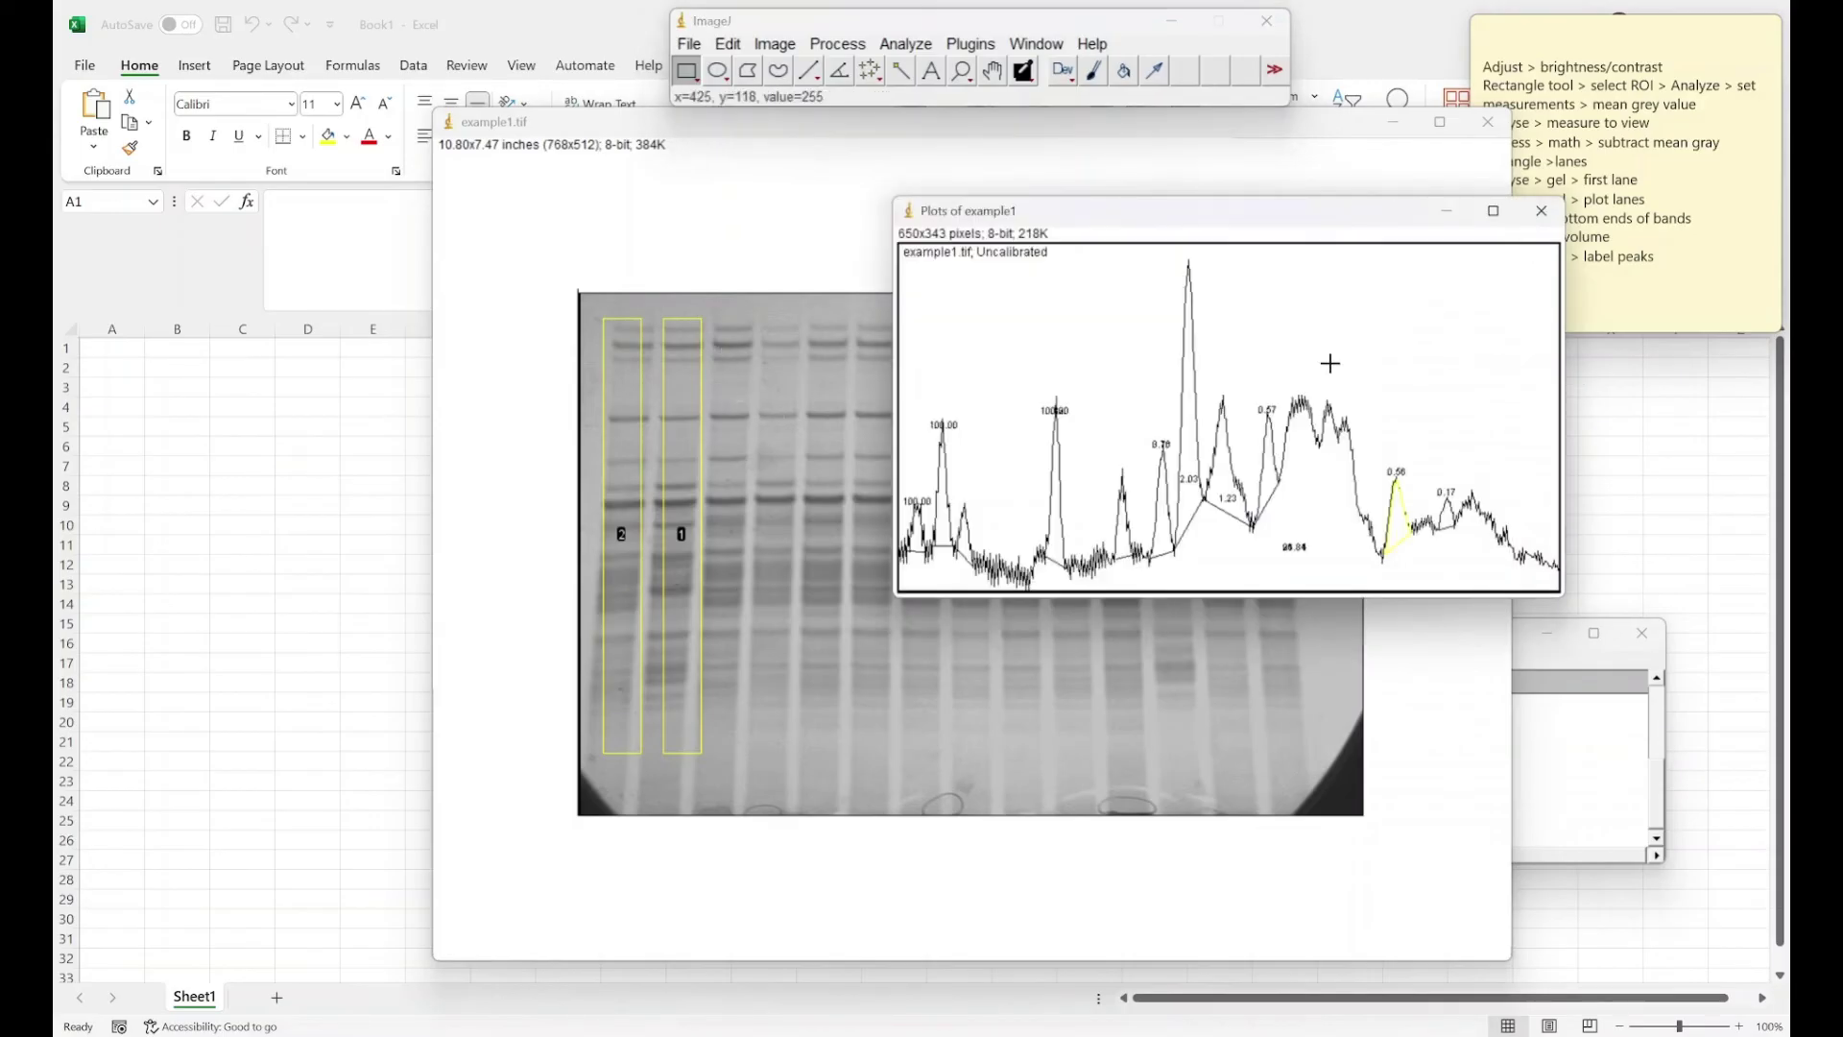
click(905, 44)
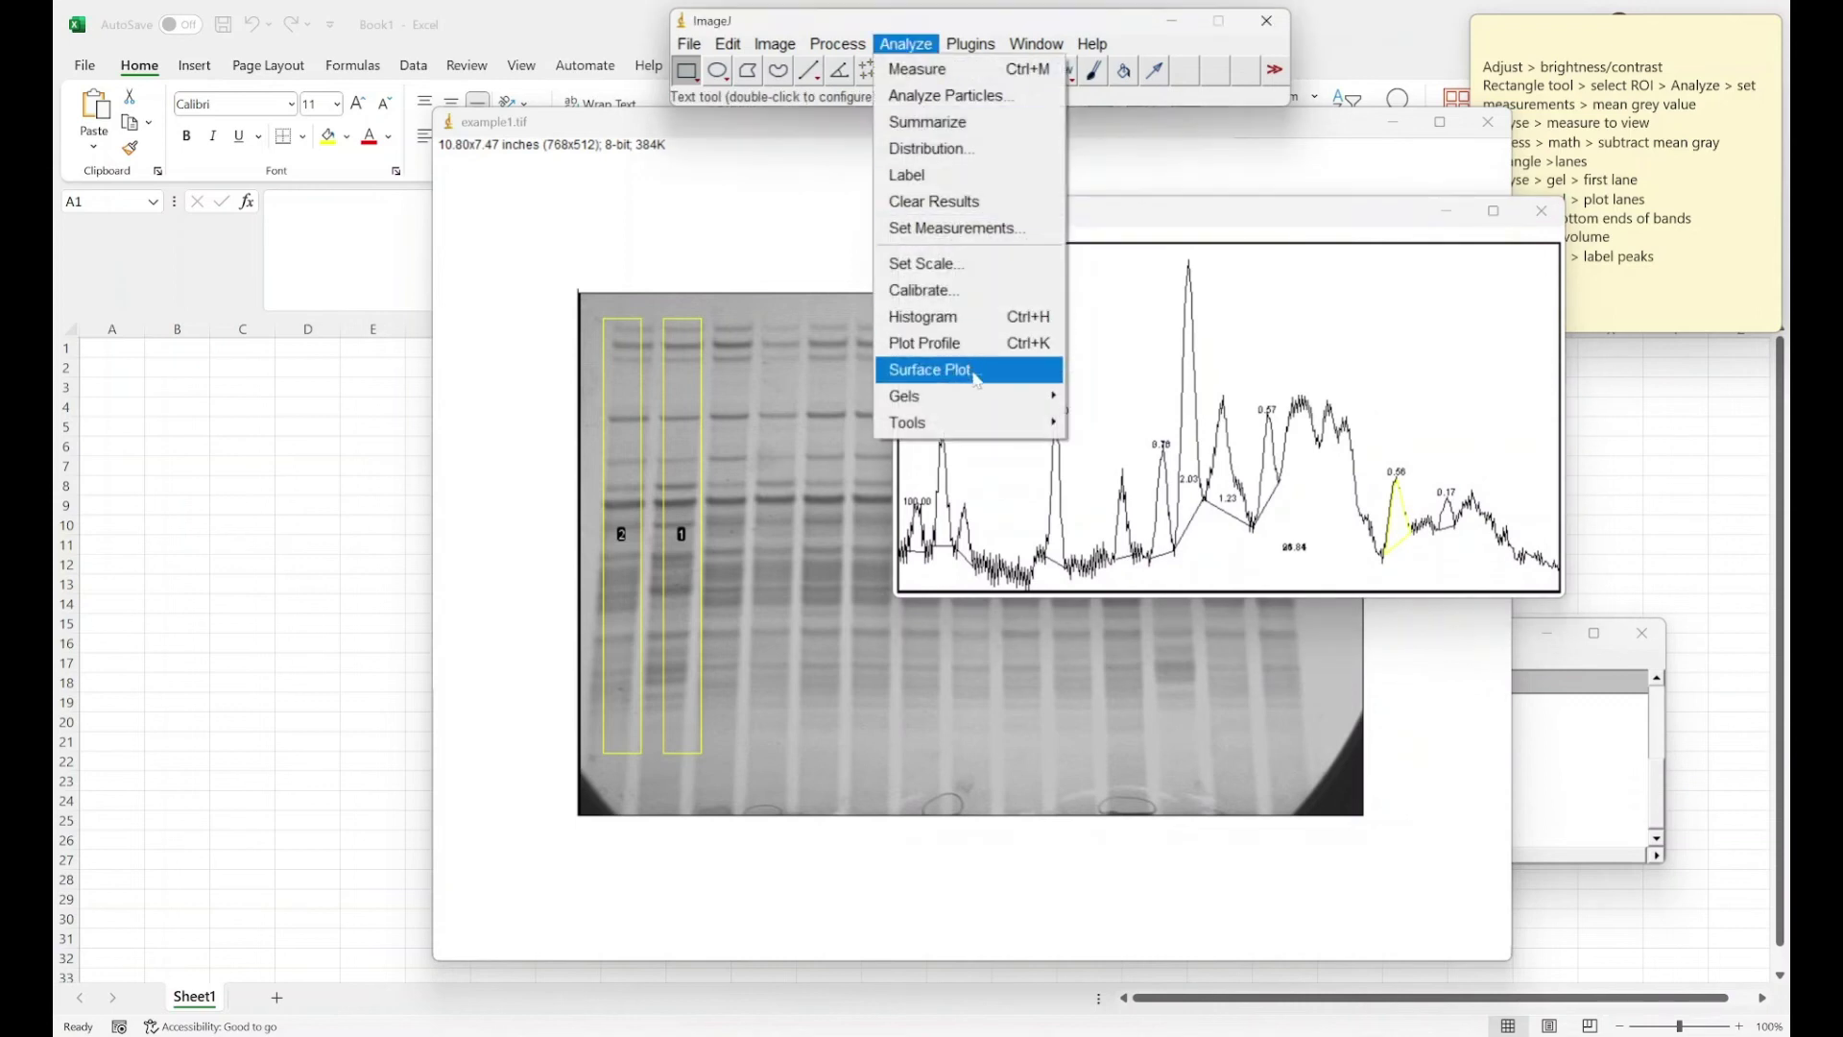
mouse_move(986, 404)
click(1171, 476)
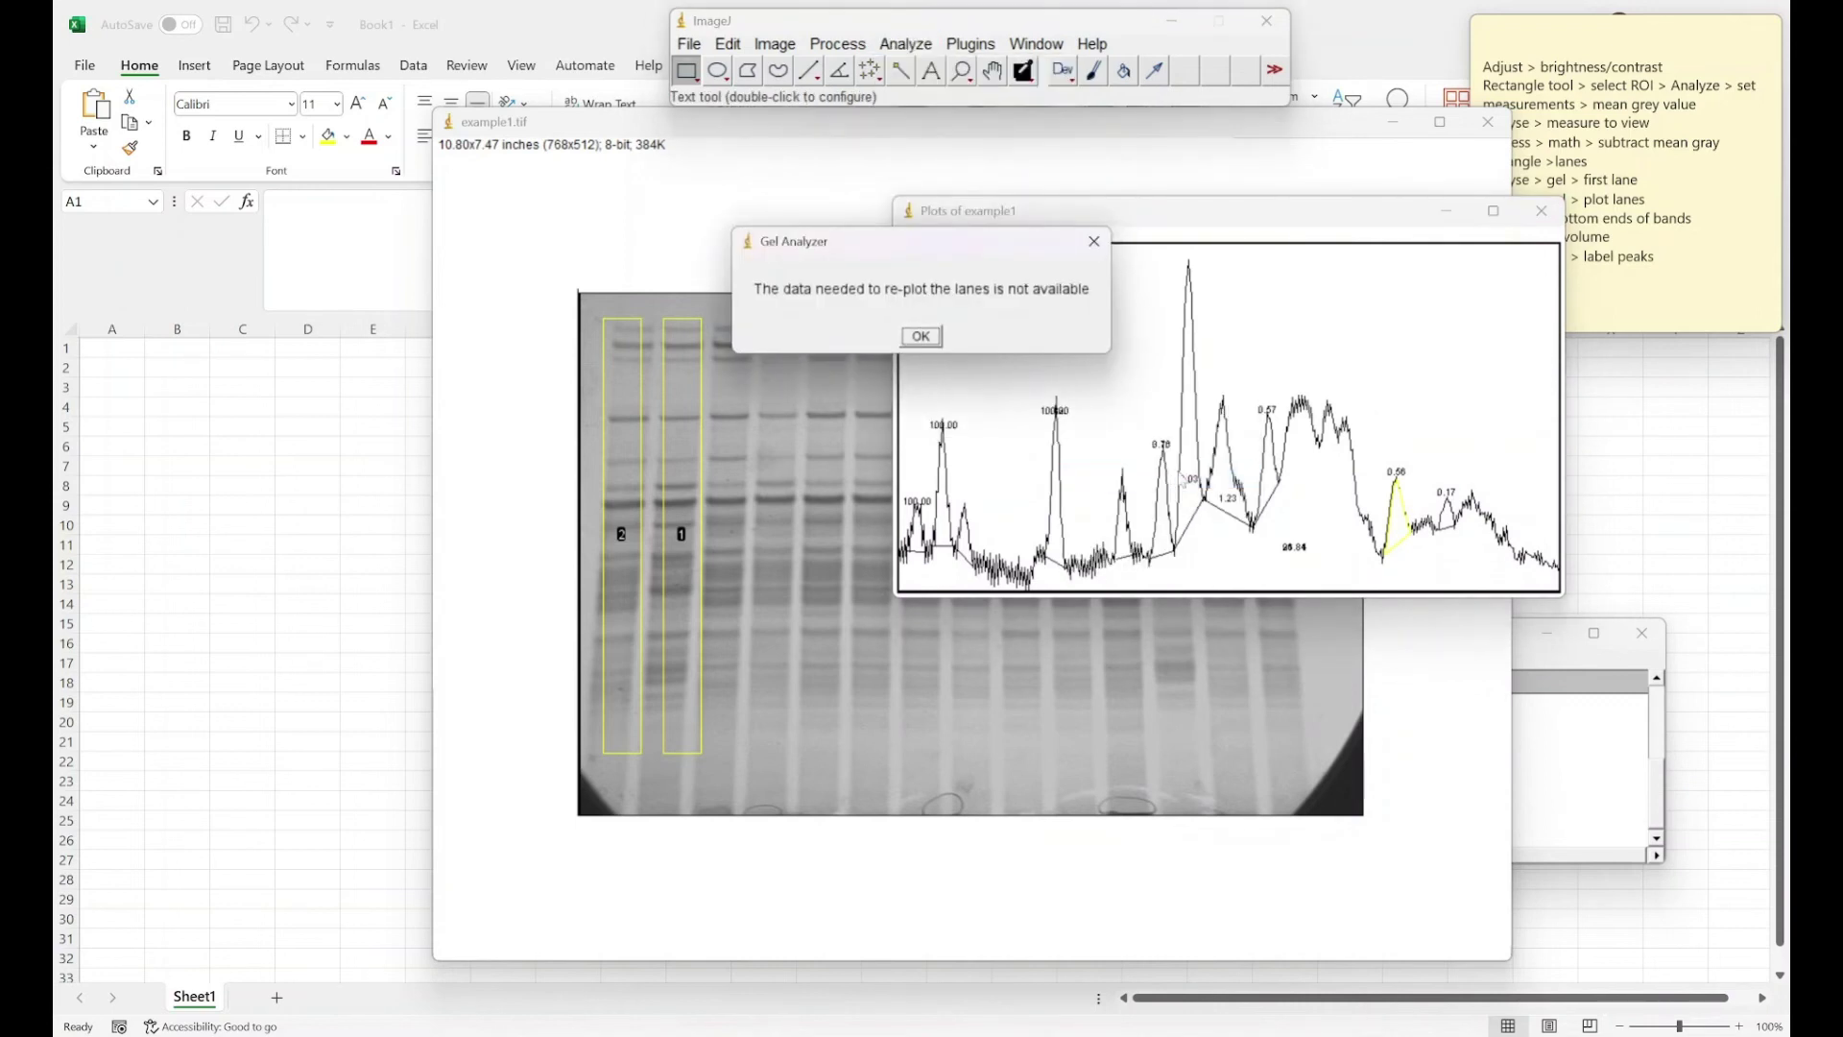
click(919, 335)
Step: Close the Plots of example1 window without saving it and try to plot the two marked lanes again
click(1541, 210)
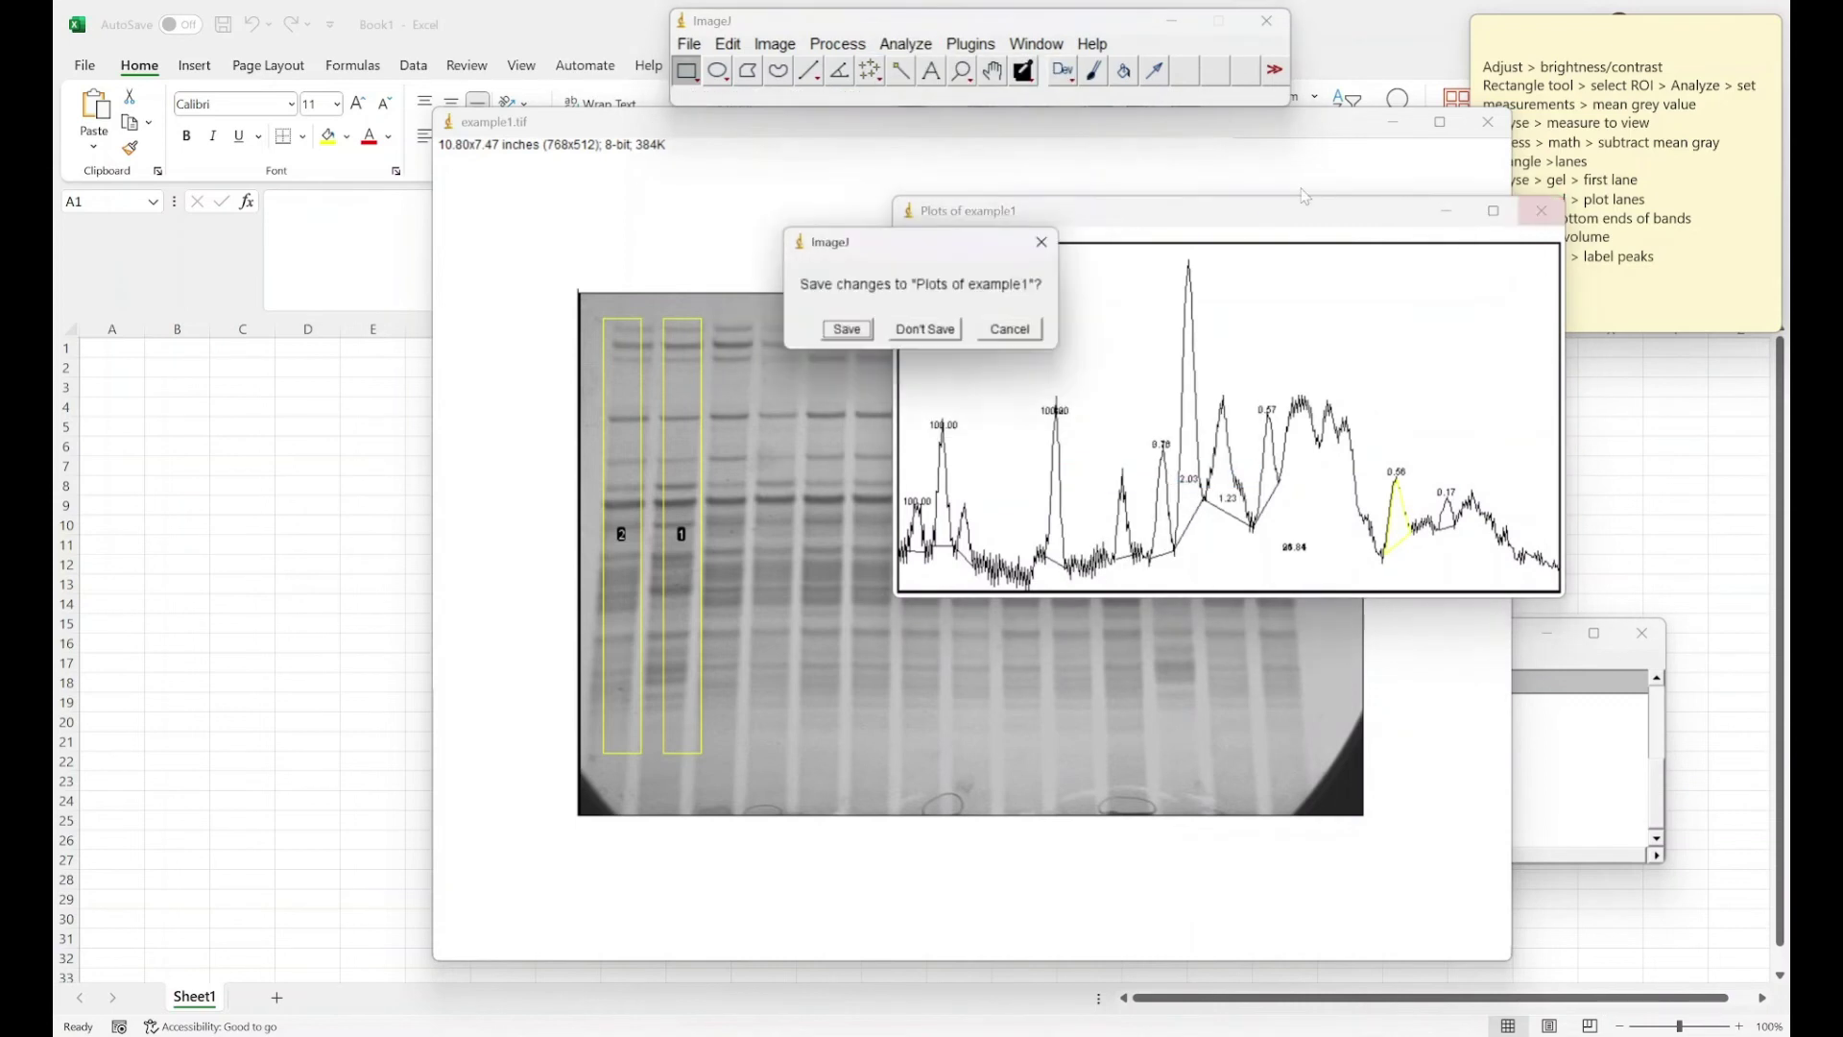
click(927, 330)
click(905, 44)
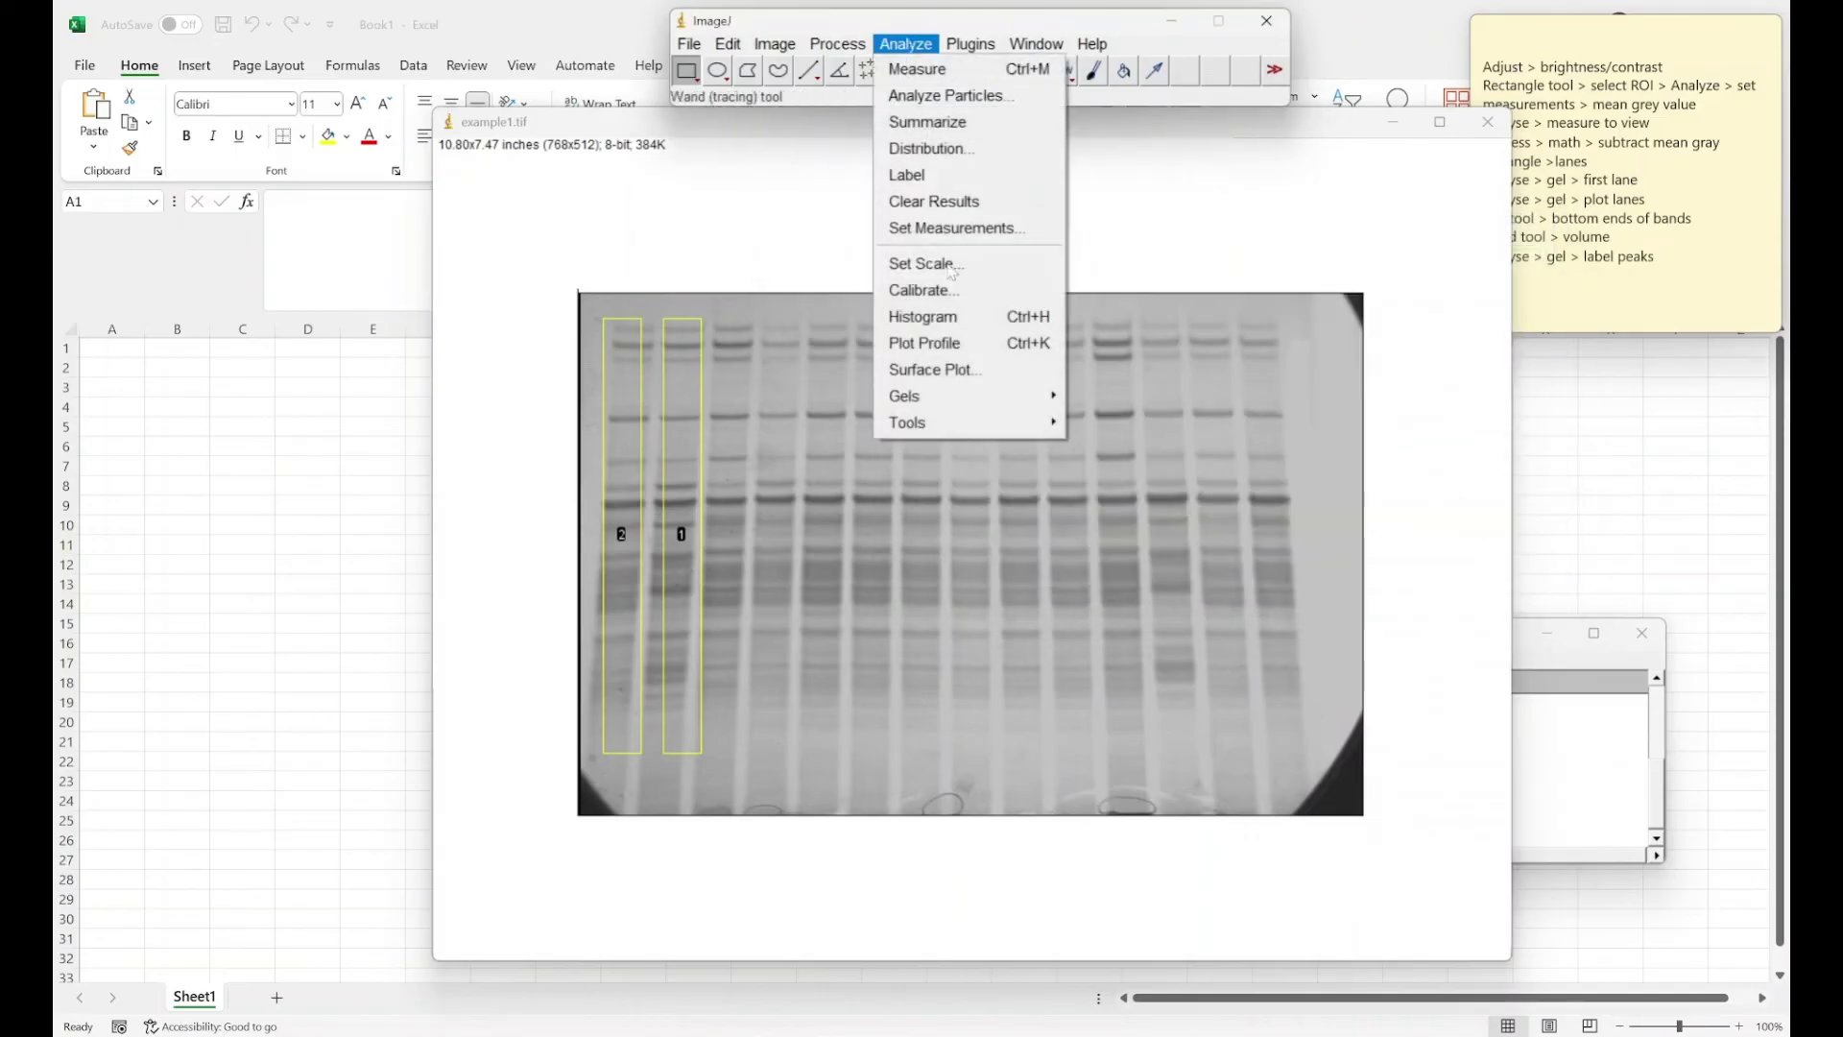
mouse_move(1016, 404)
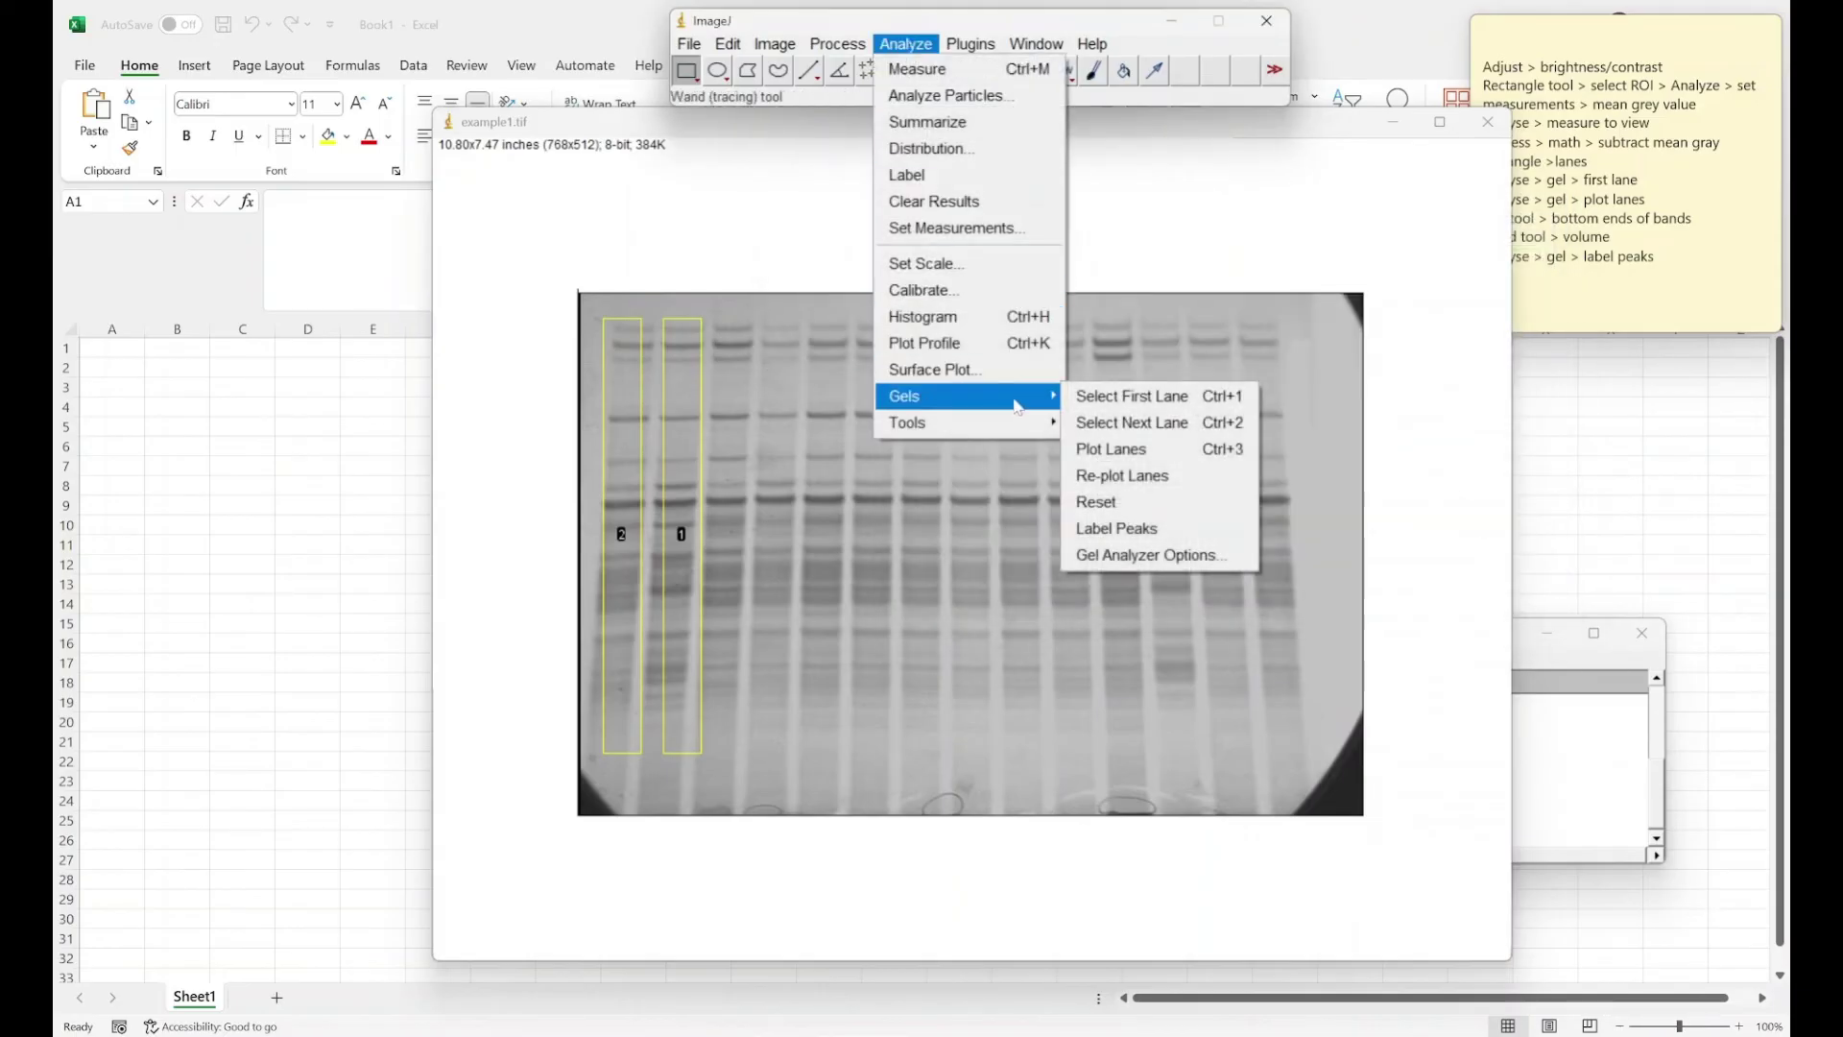
click(1129, 459)
click(922, 337)
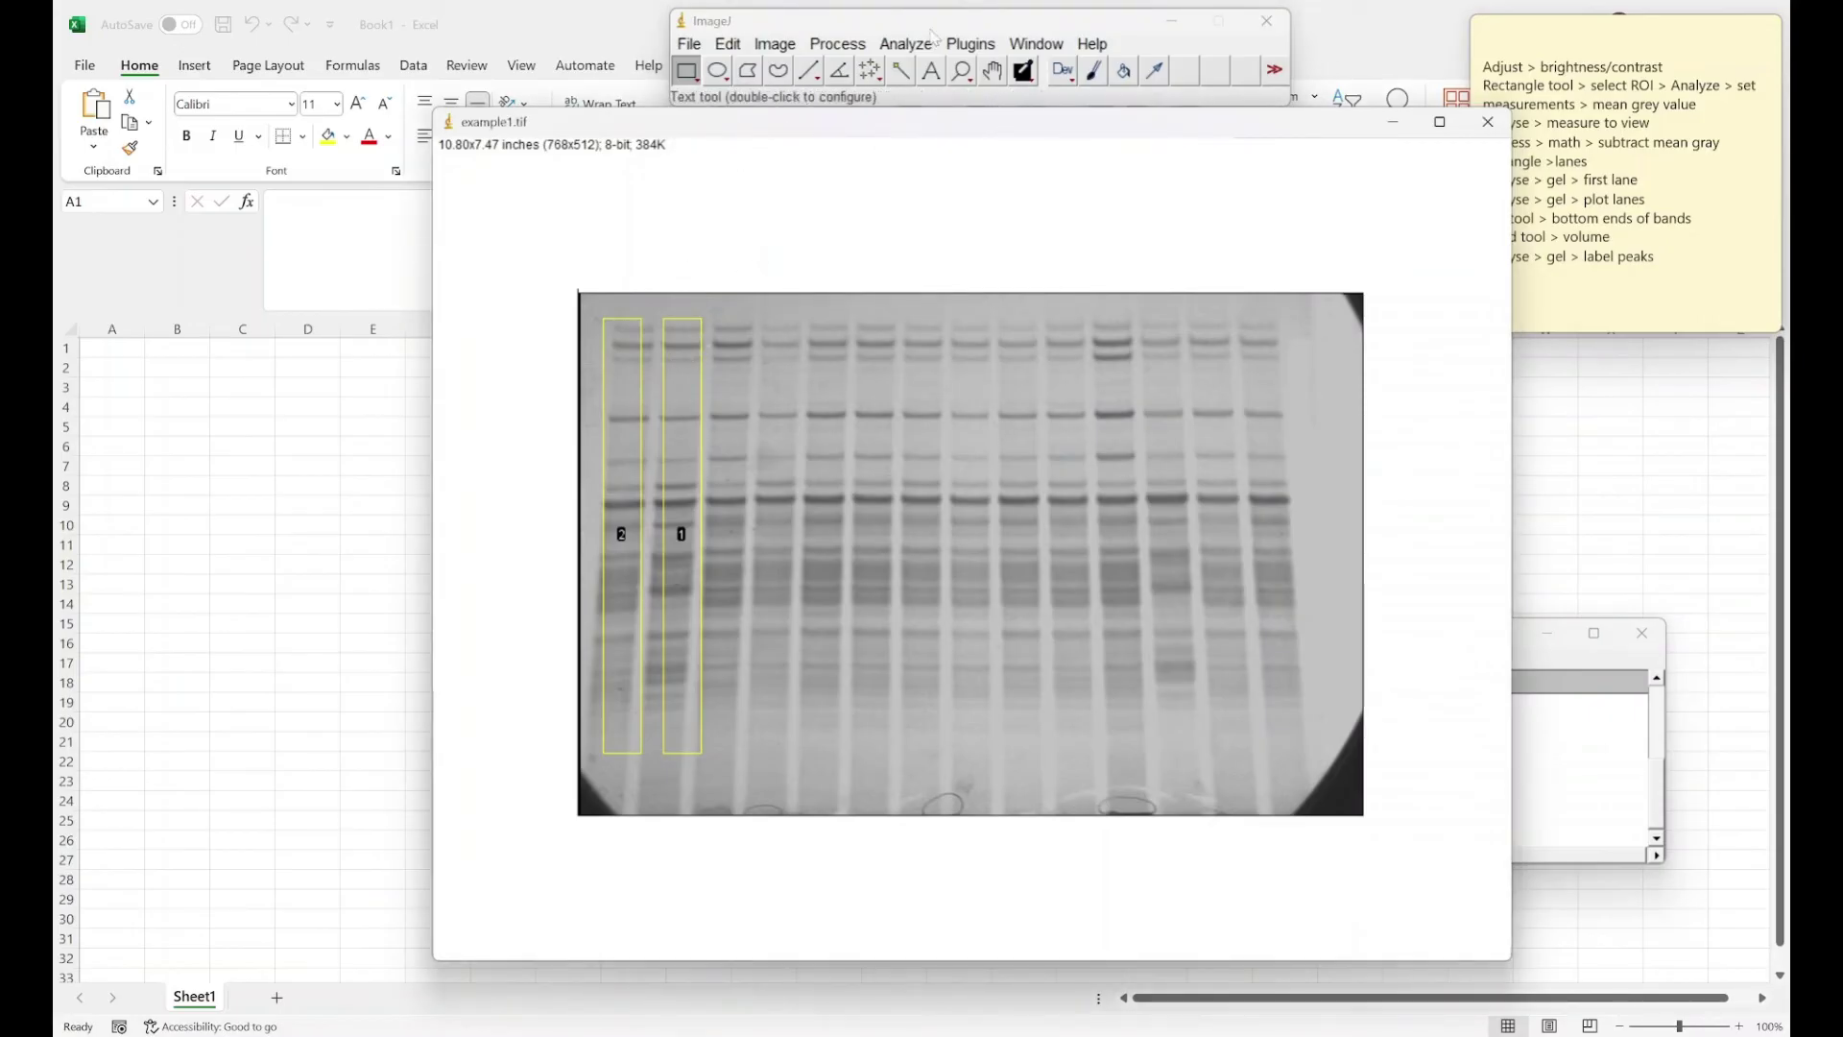
Step: Reset the gel analyzer to remove both lane markings from the gel image
click(905, 48)
mouse_move(960, 392)
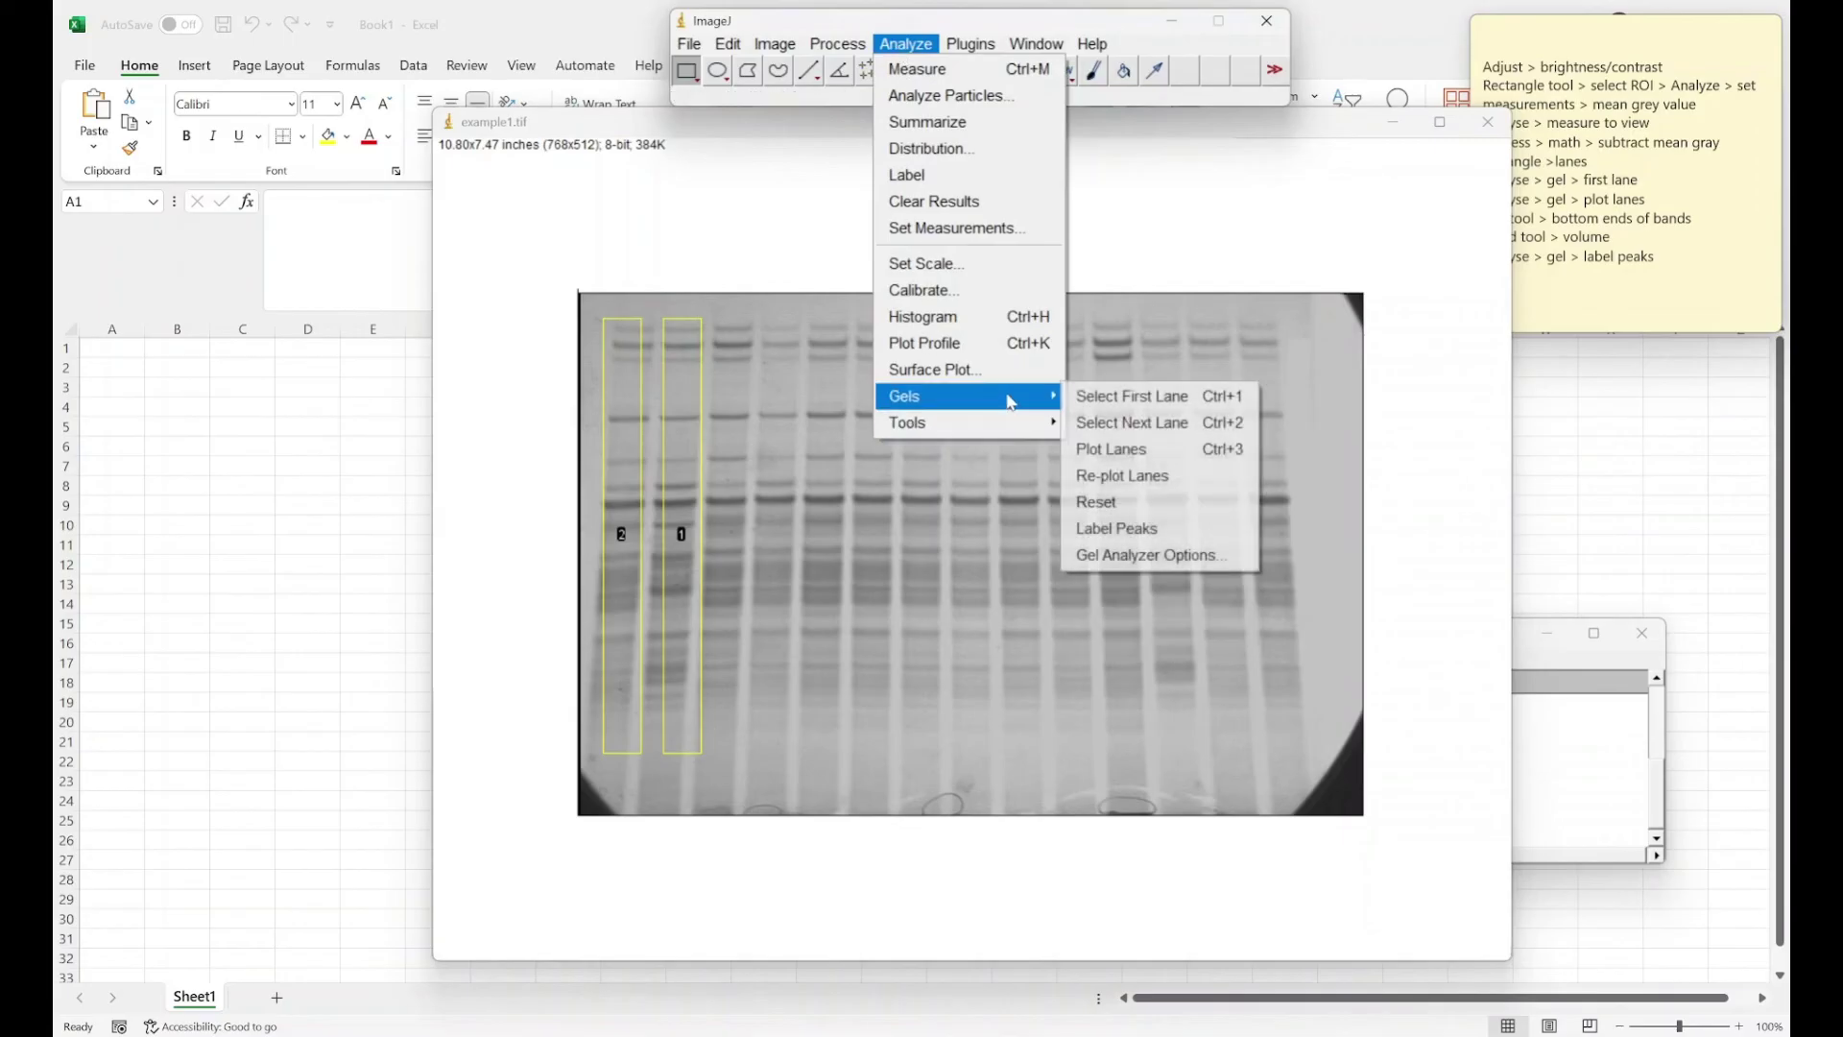
click(1147, 499)
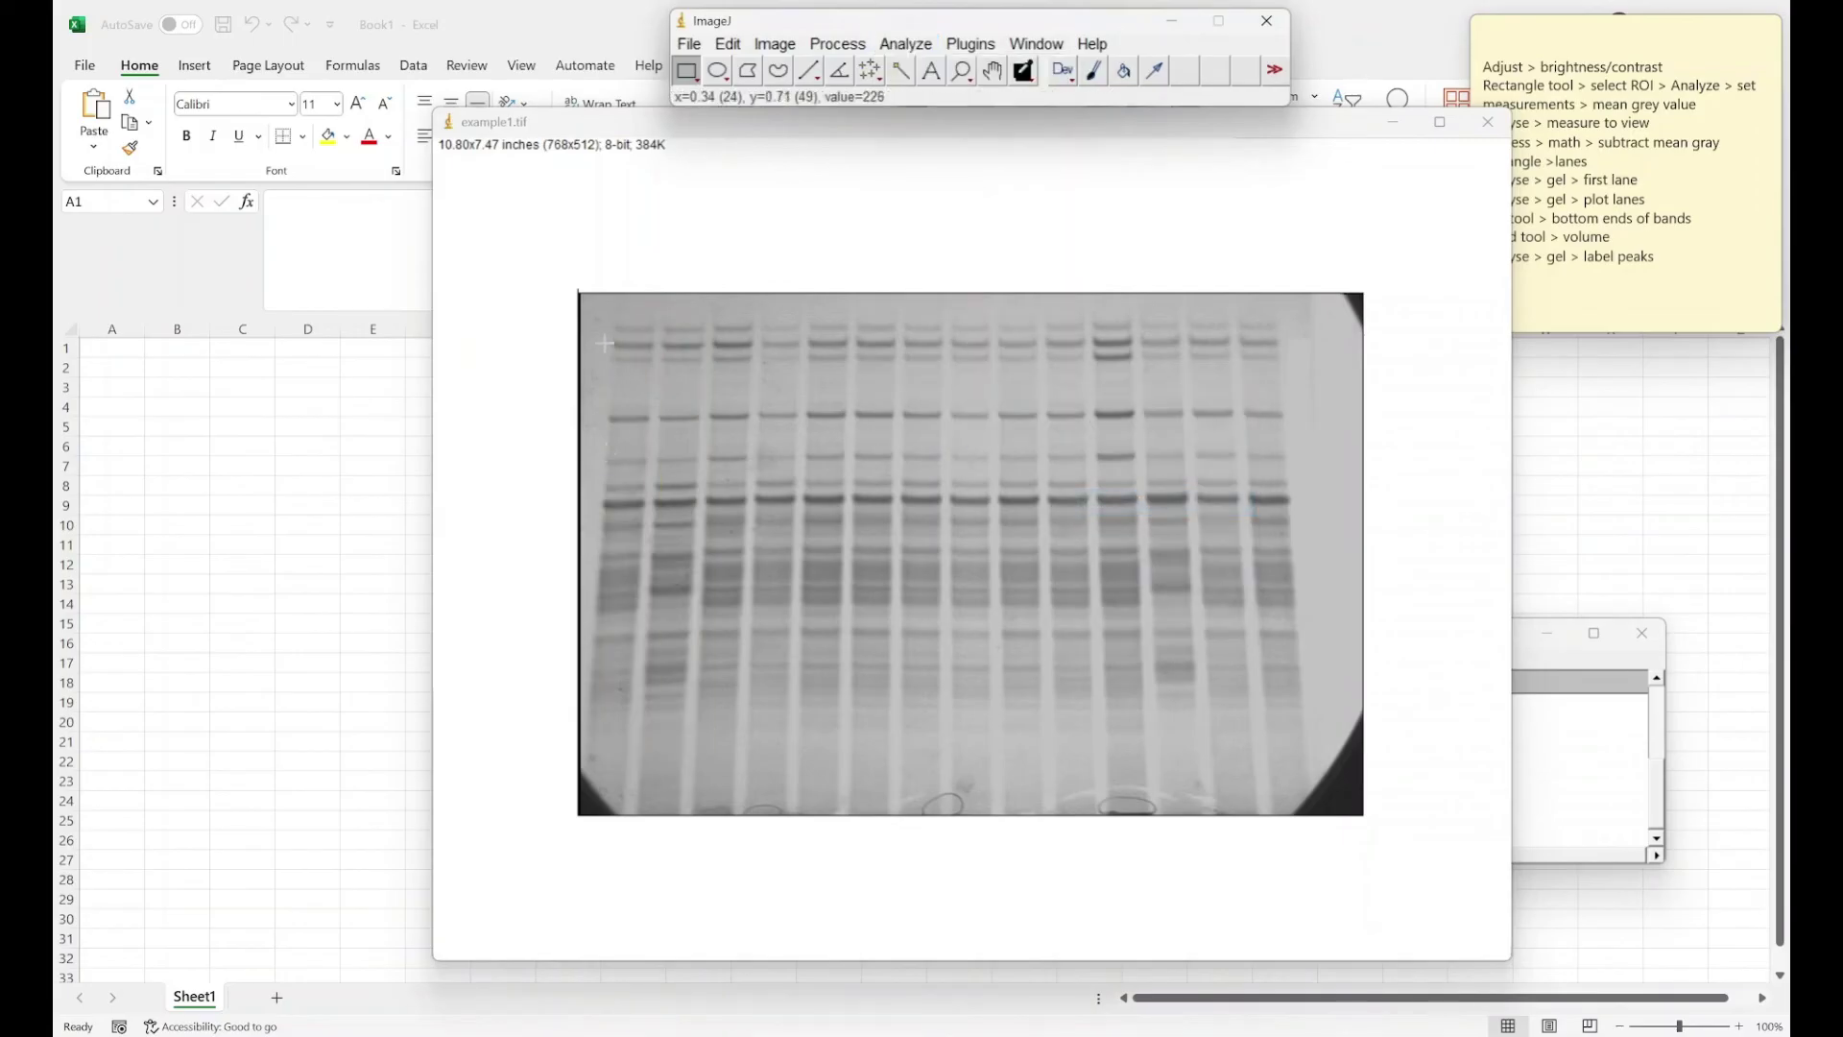
Step: Draw a tall narrow rectangle around the leftmost column of bands and select it as the first lane
drag(608, 323, 641, 747)
click(906, 44)
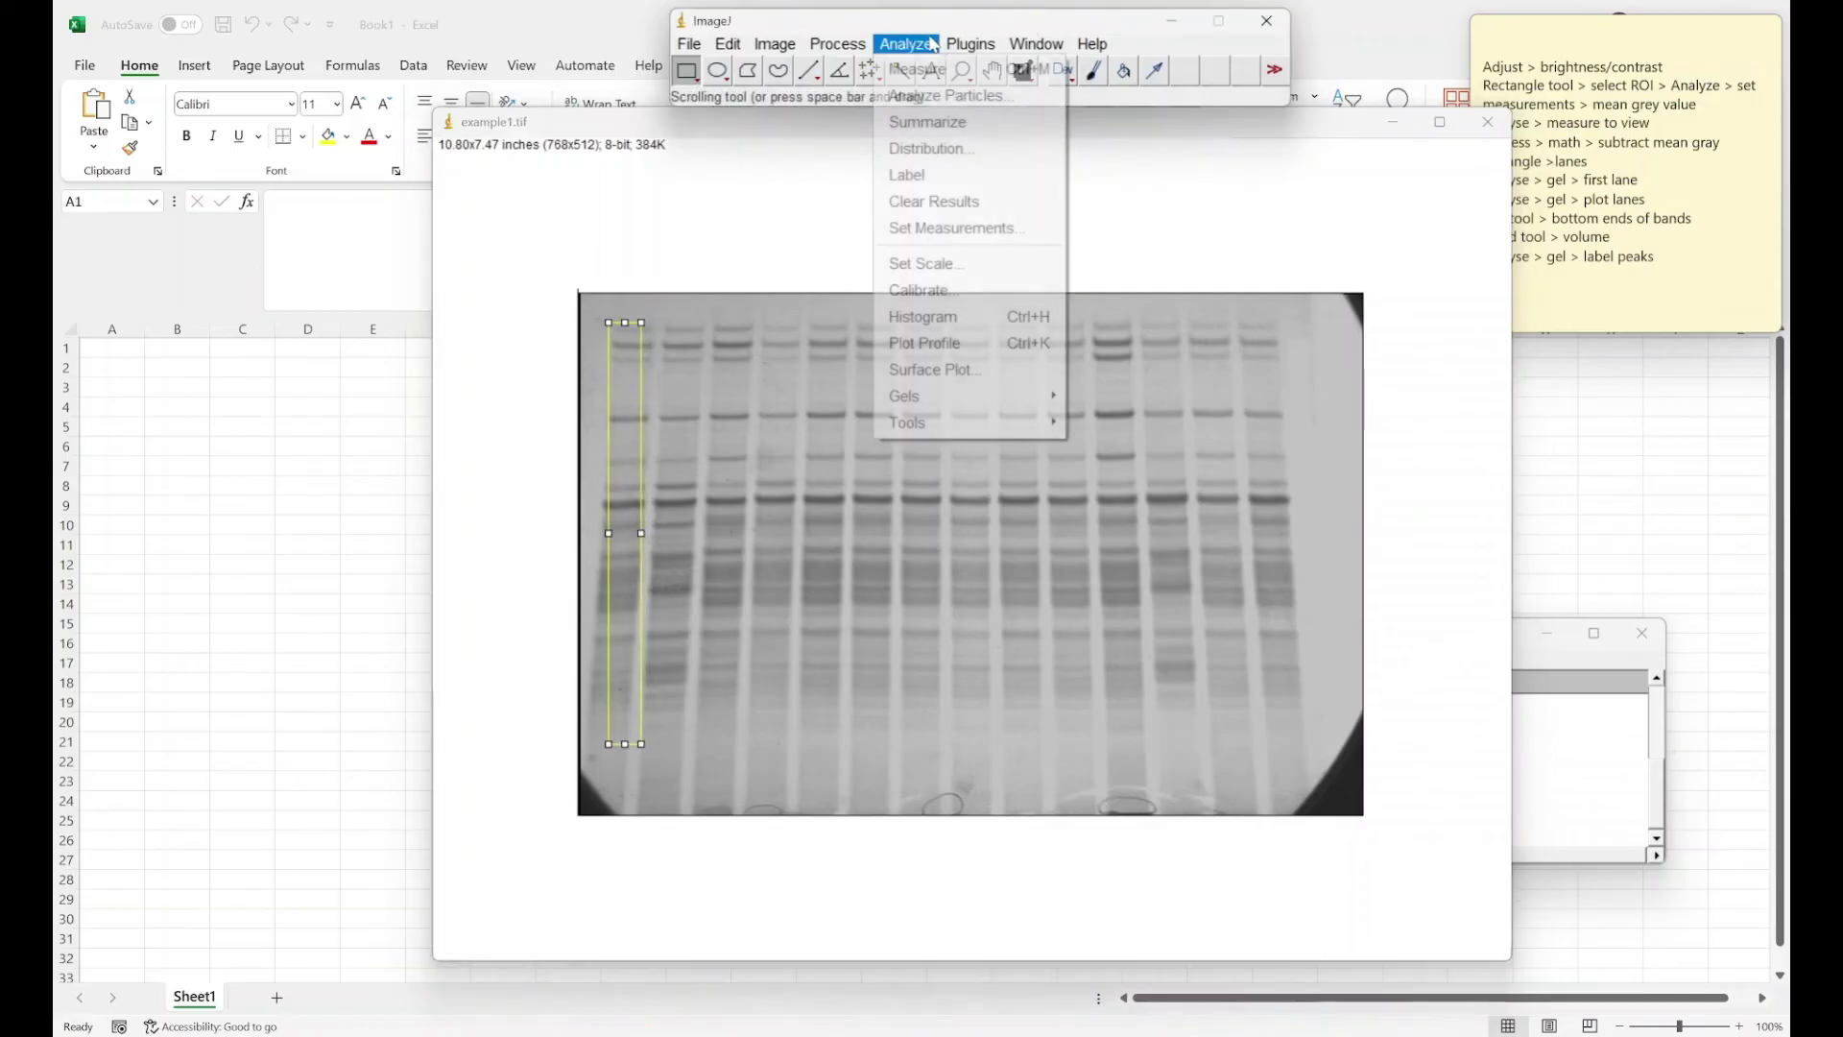
mouse_move(1013, 394)
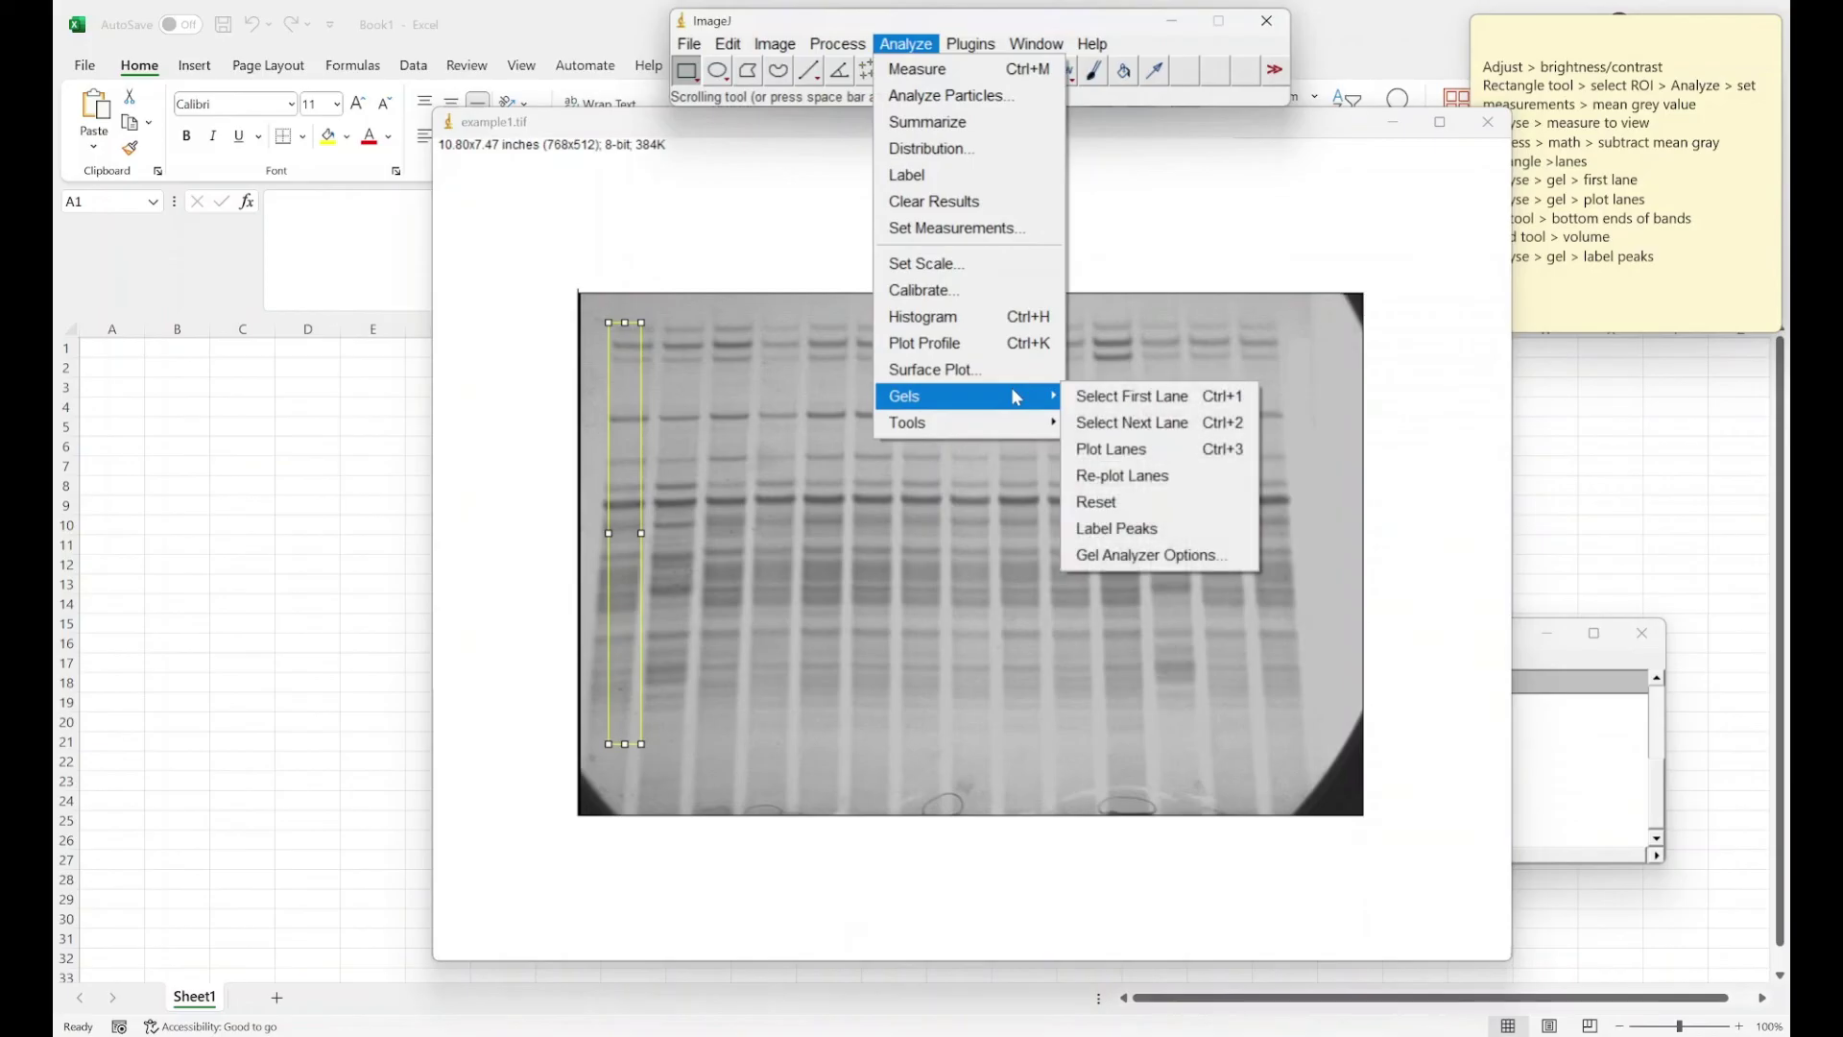
click(1096, 399)
Step: Try to select the unmoved rectangle as the next lane, and clear the selection
click(906, 44)
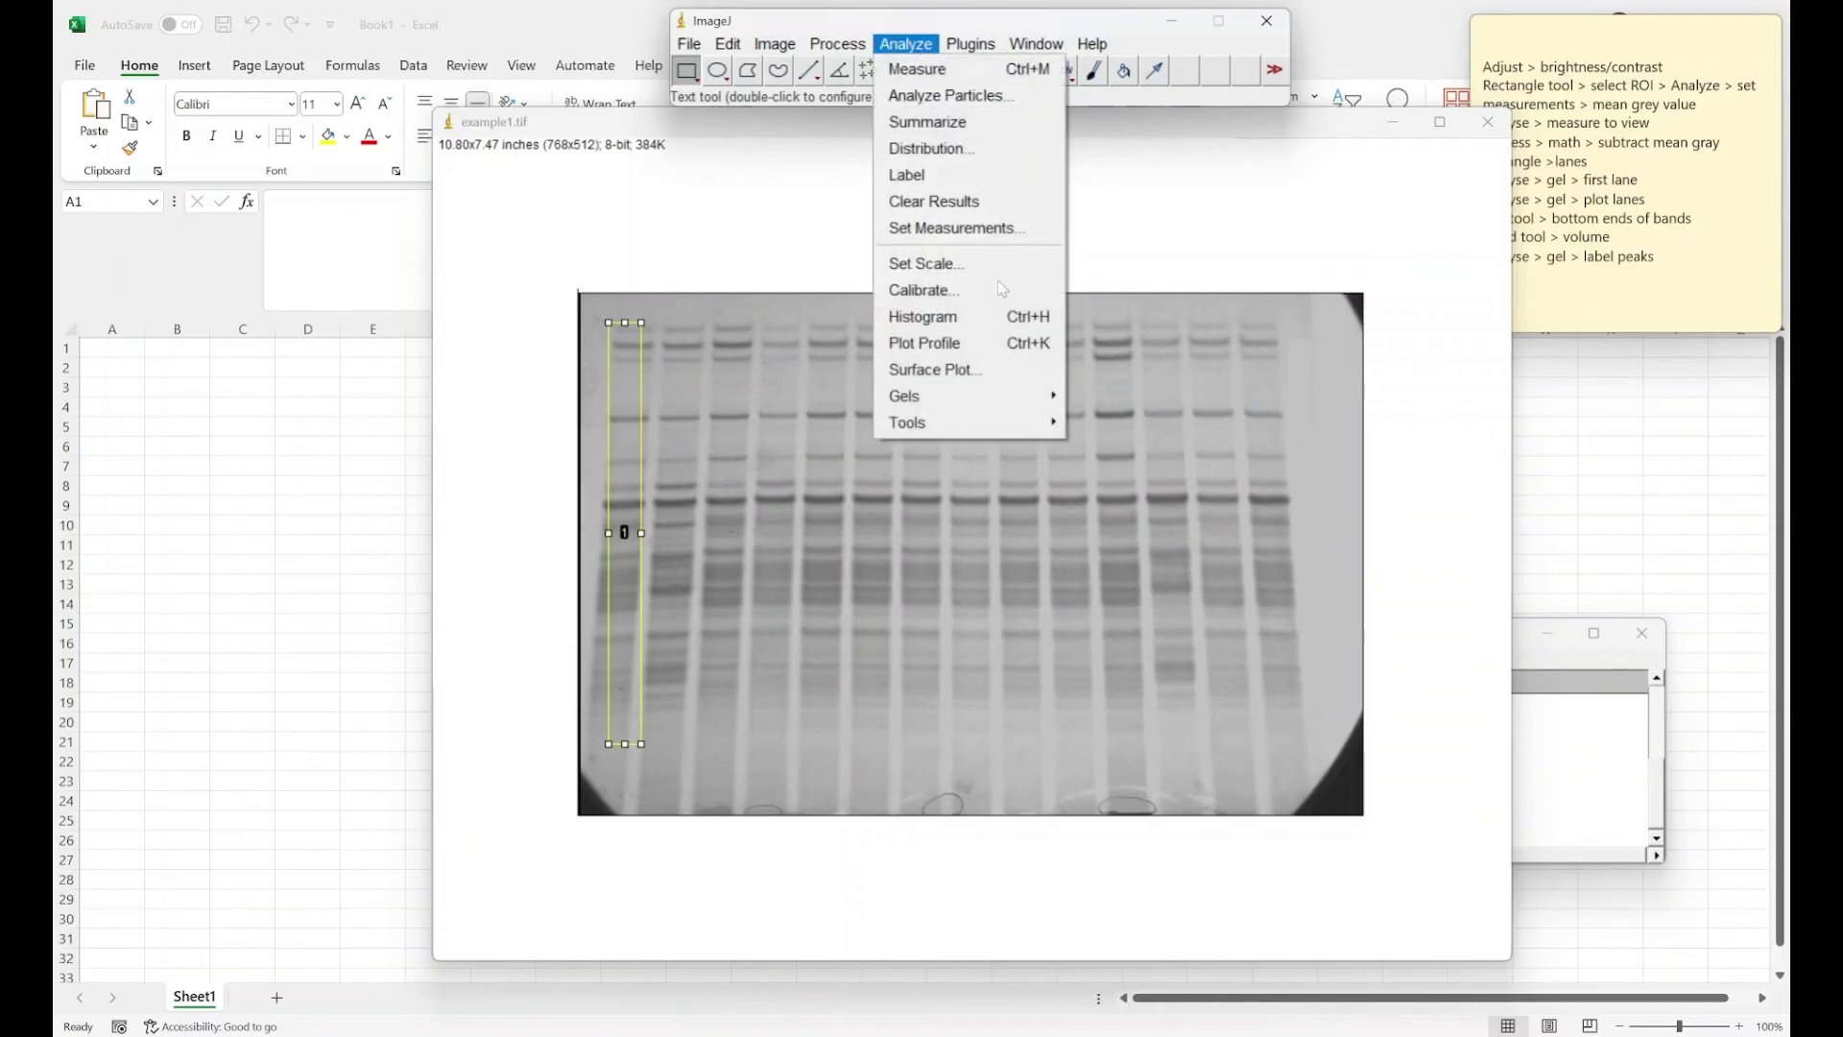
mouse_move(1023, 398)
click(1131, 423)
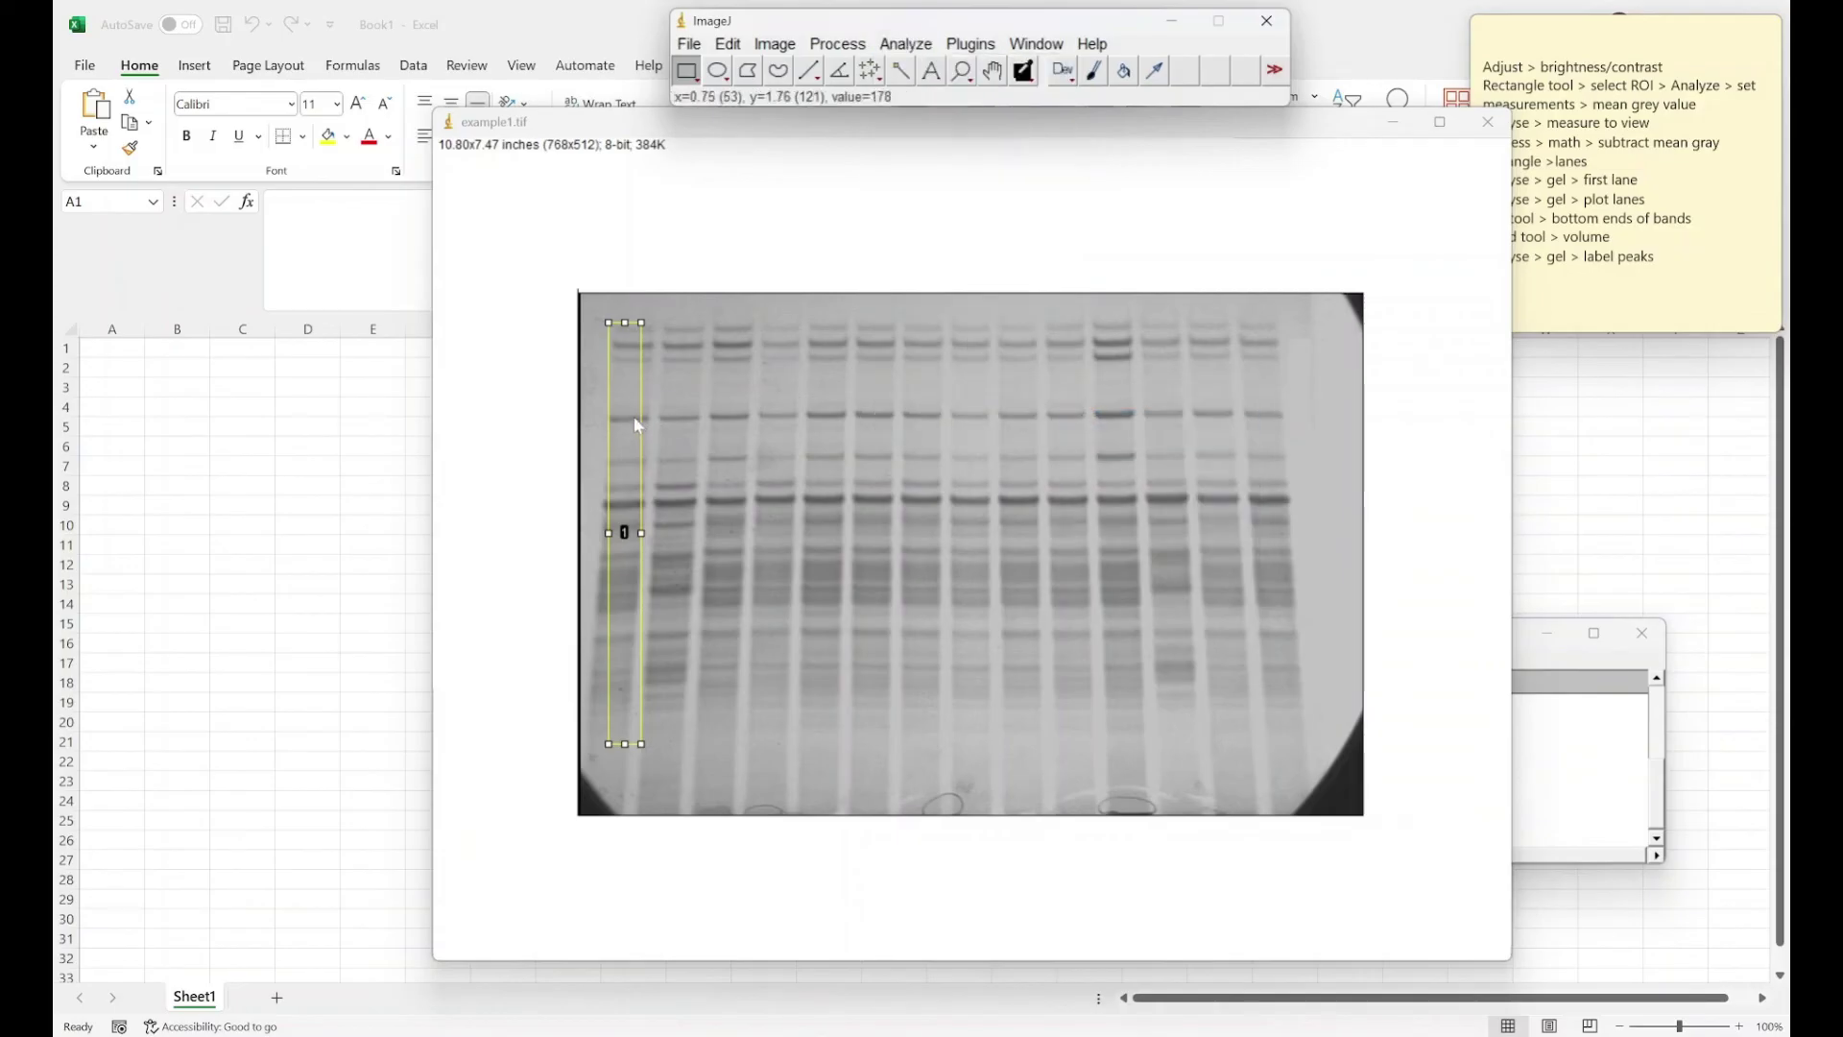
click(672, 431)
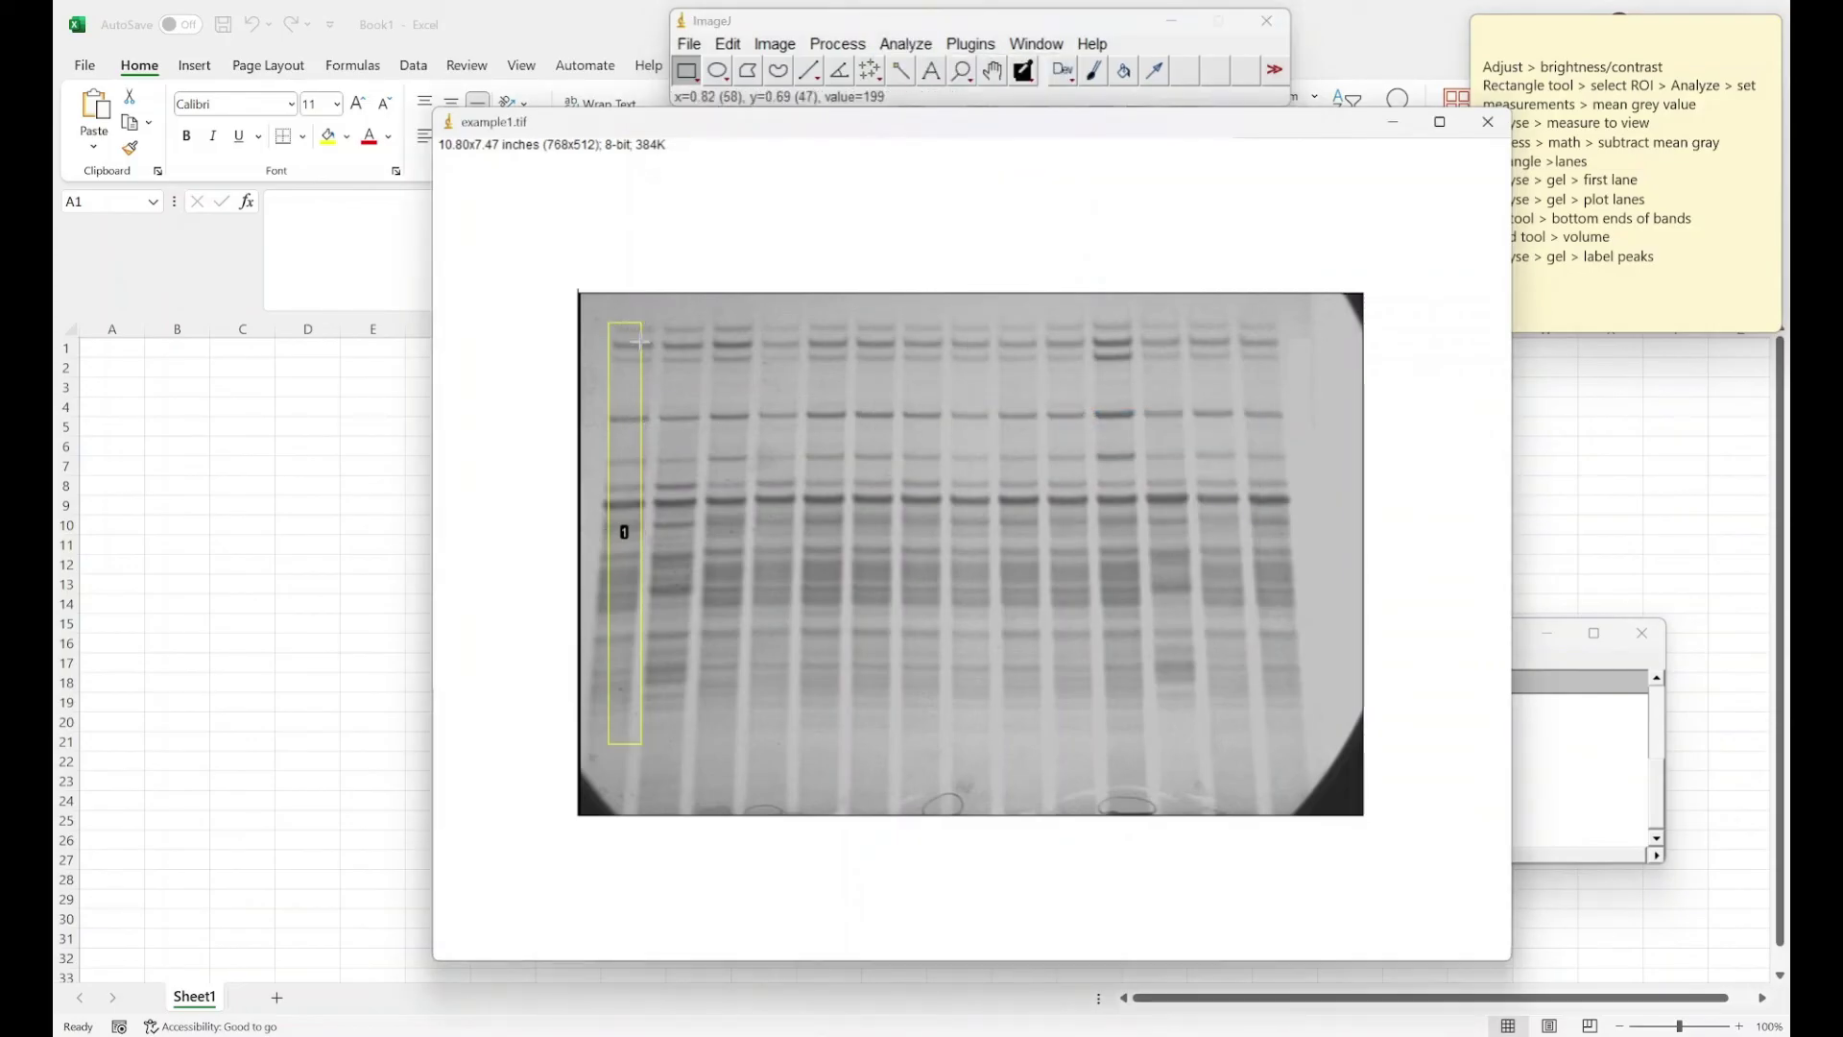
drag(664, 322, 691, 733)
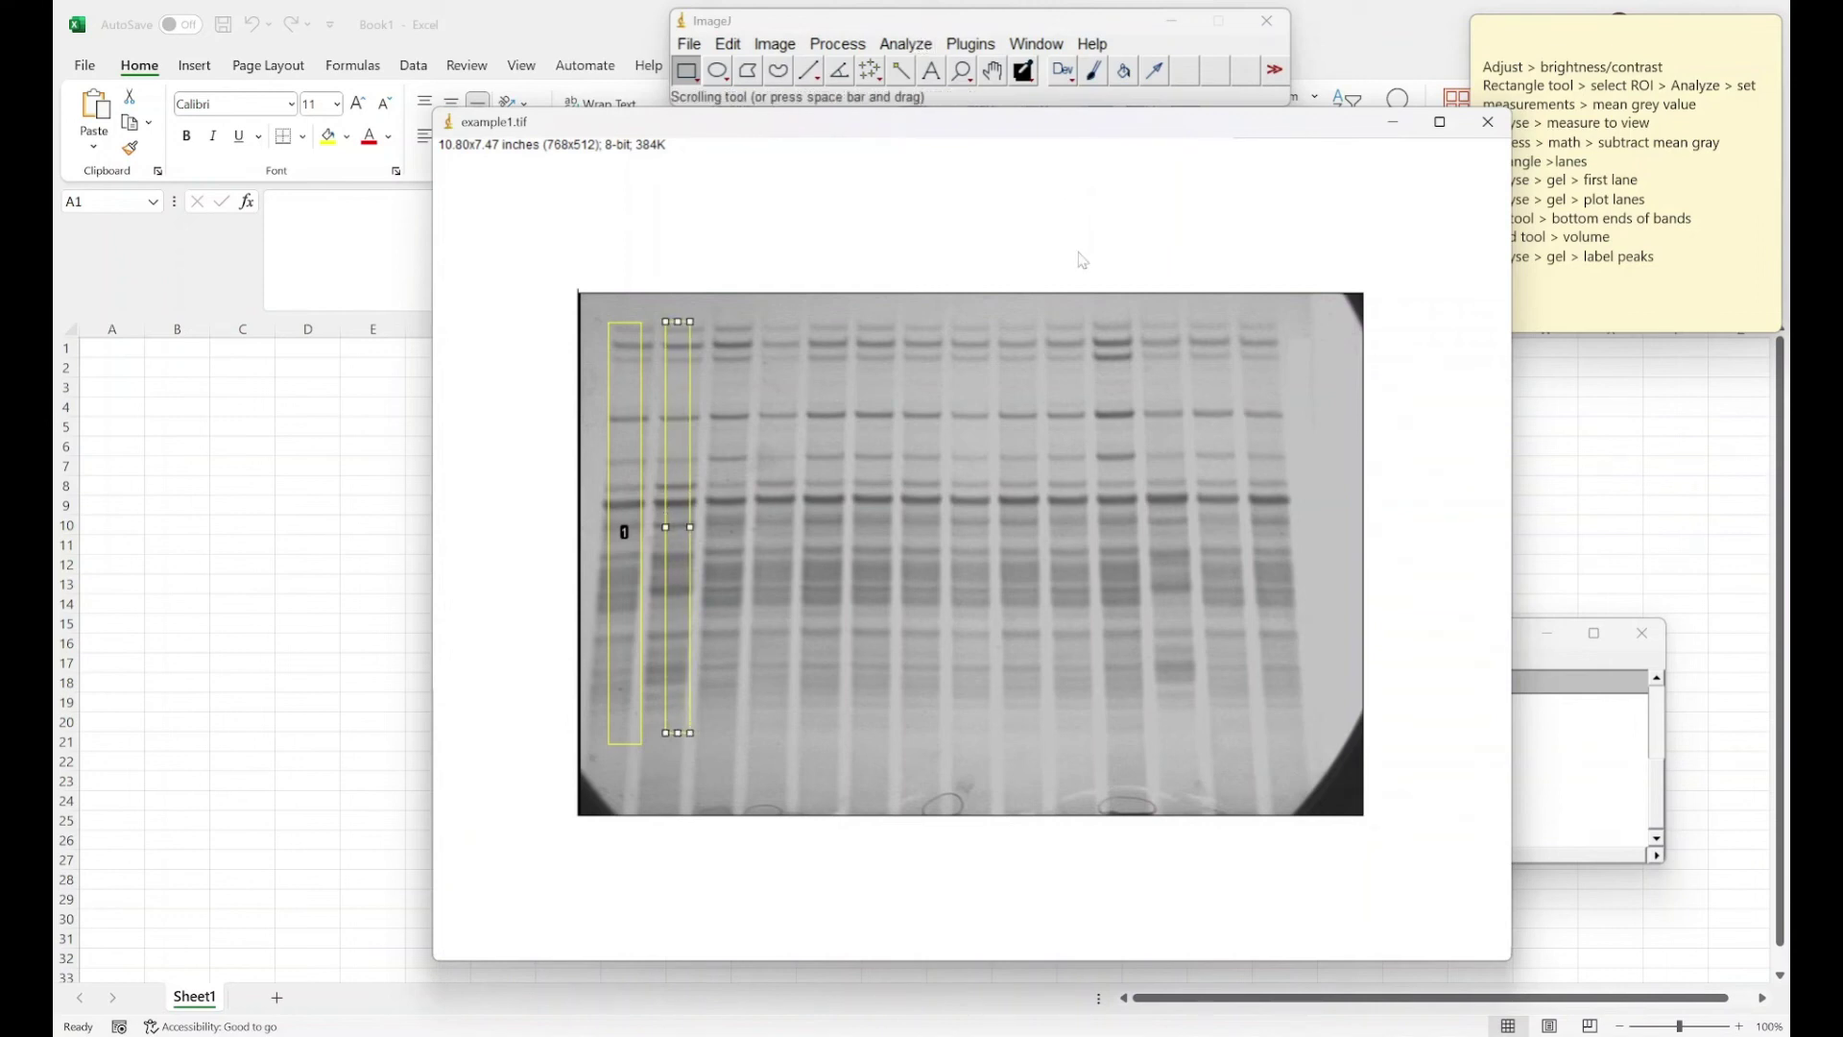
click(728, 44)
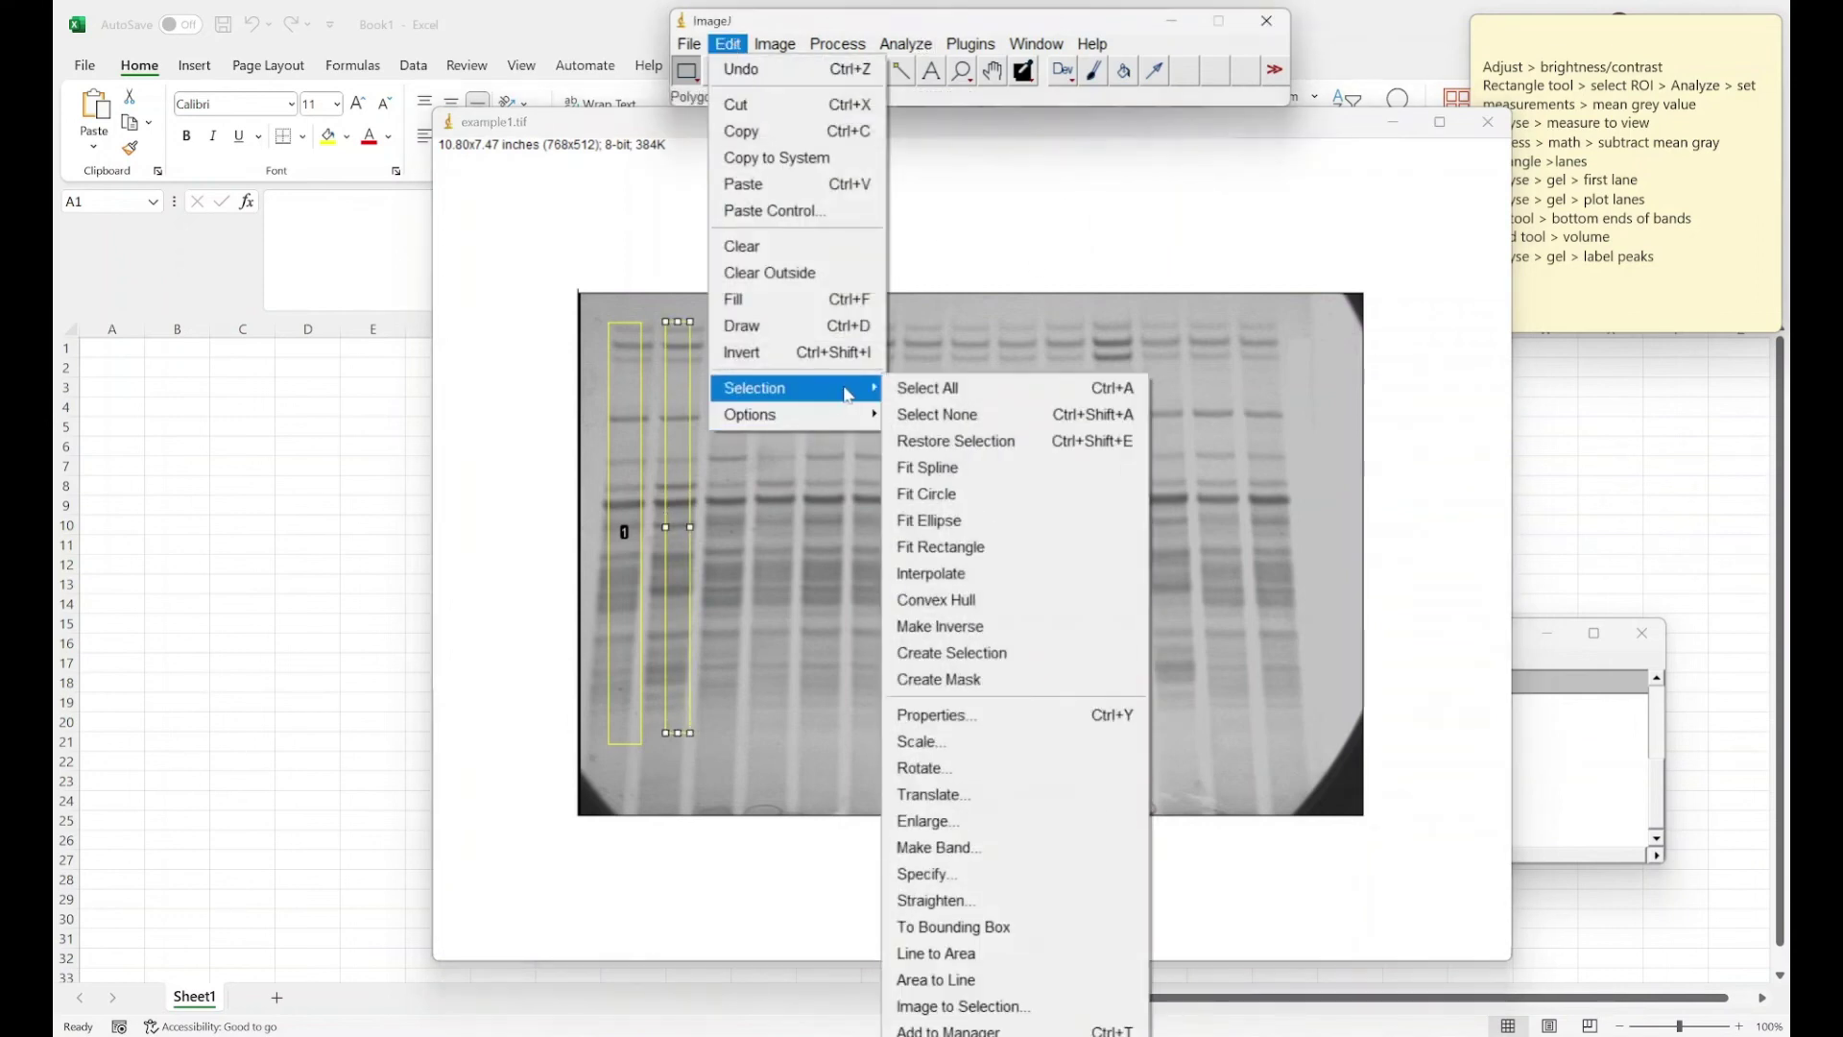
click(924, 413)
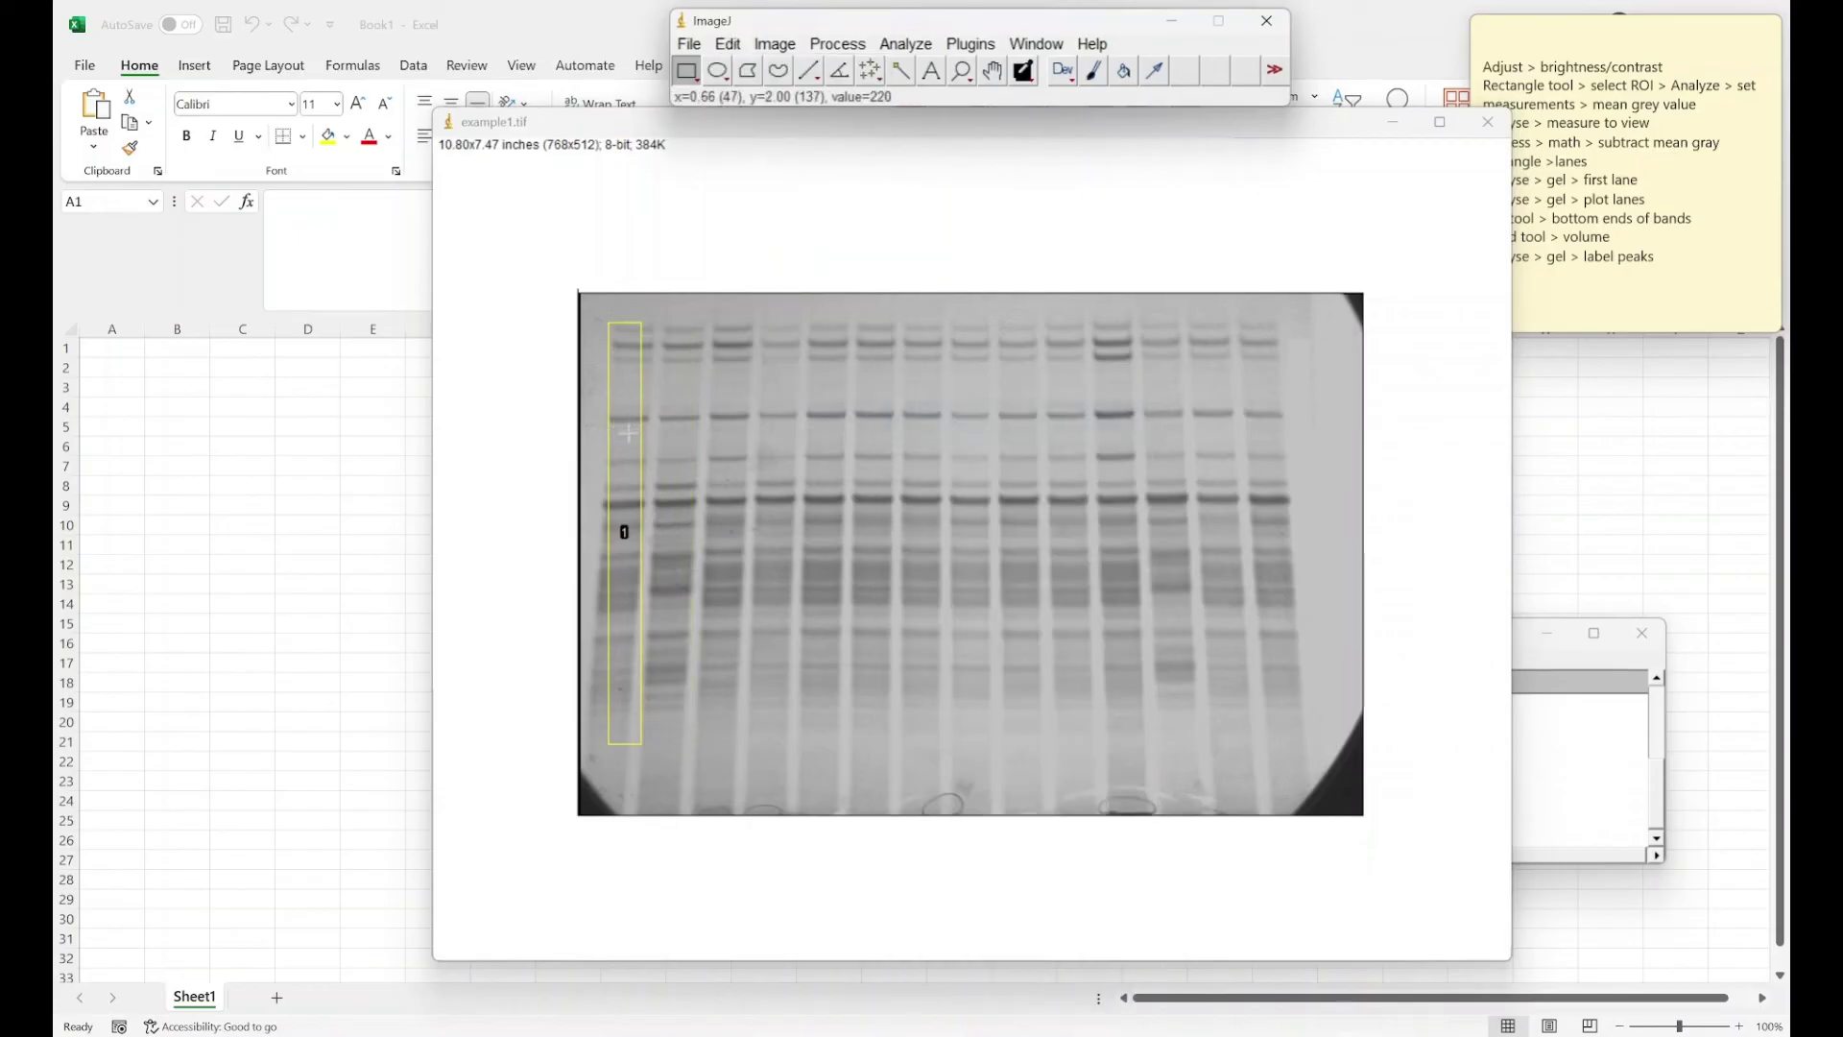
Step: Switch to the scrolling tool and try to select the next lane without an active rectangle
click(989, 72)
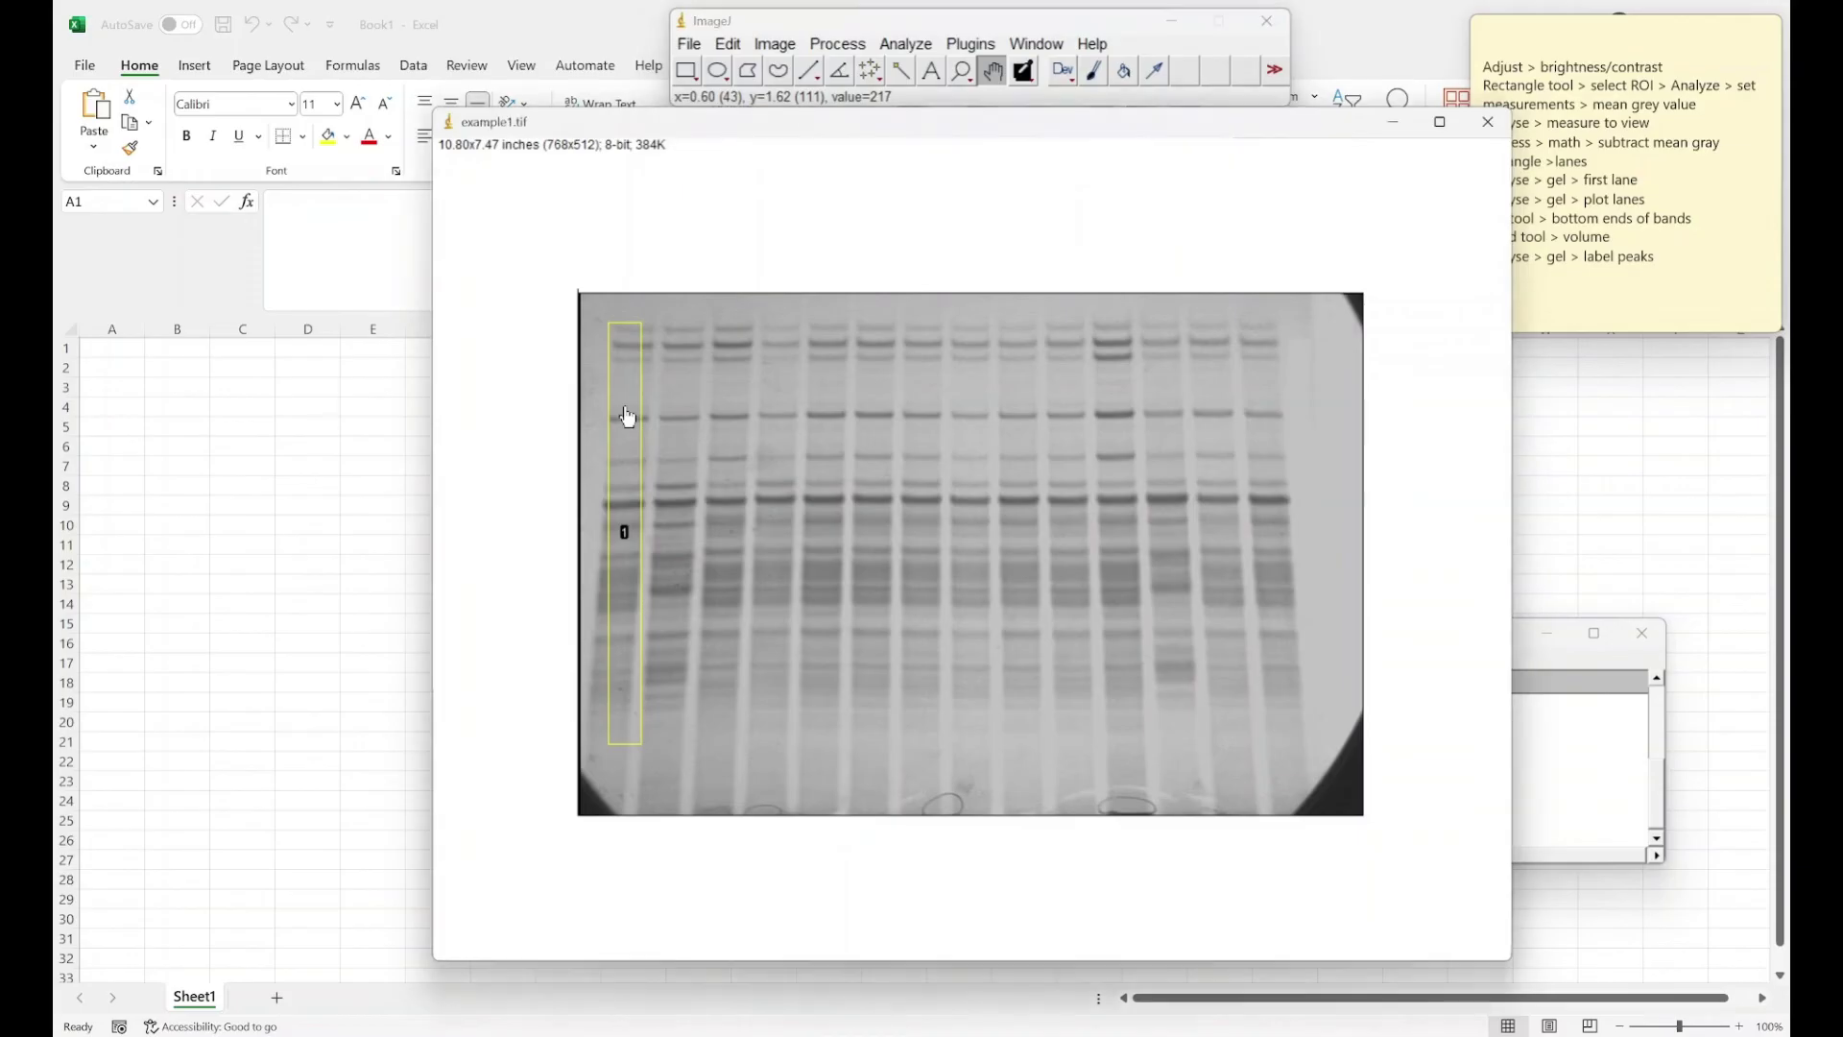
click(906, 44)
mouse_move(1011, 411)
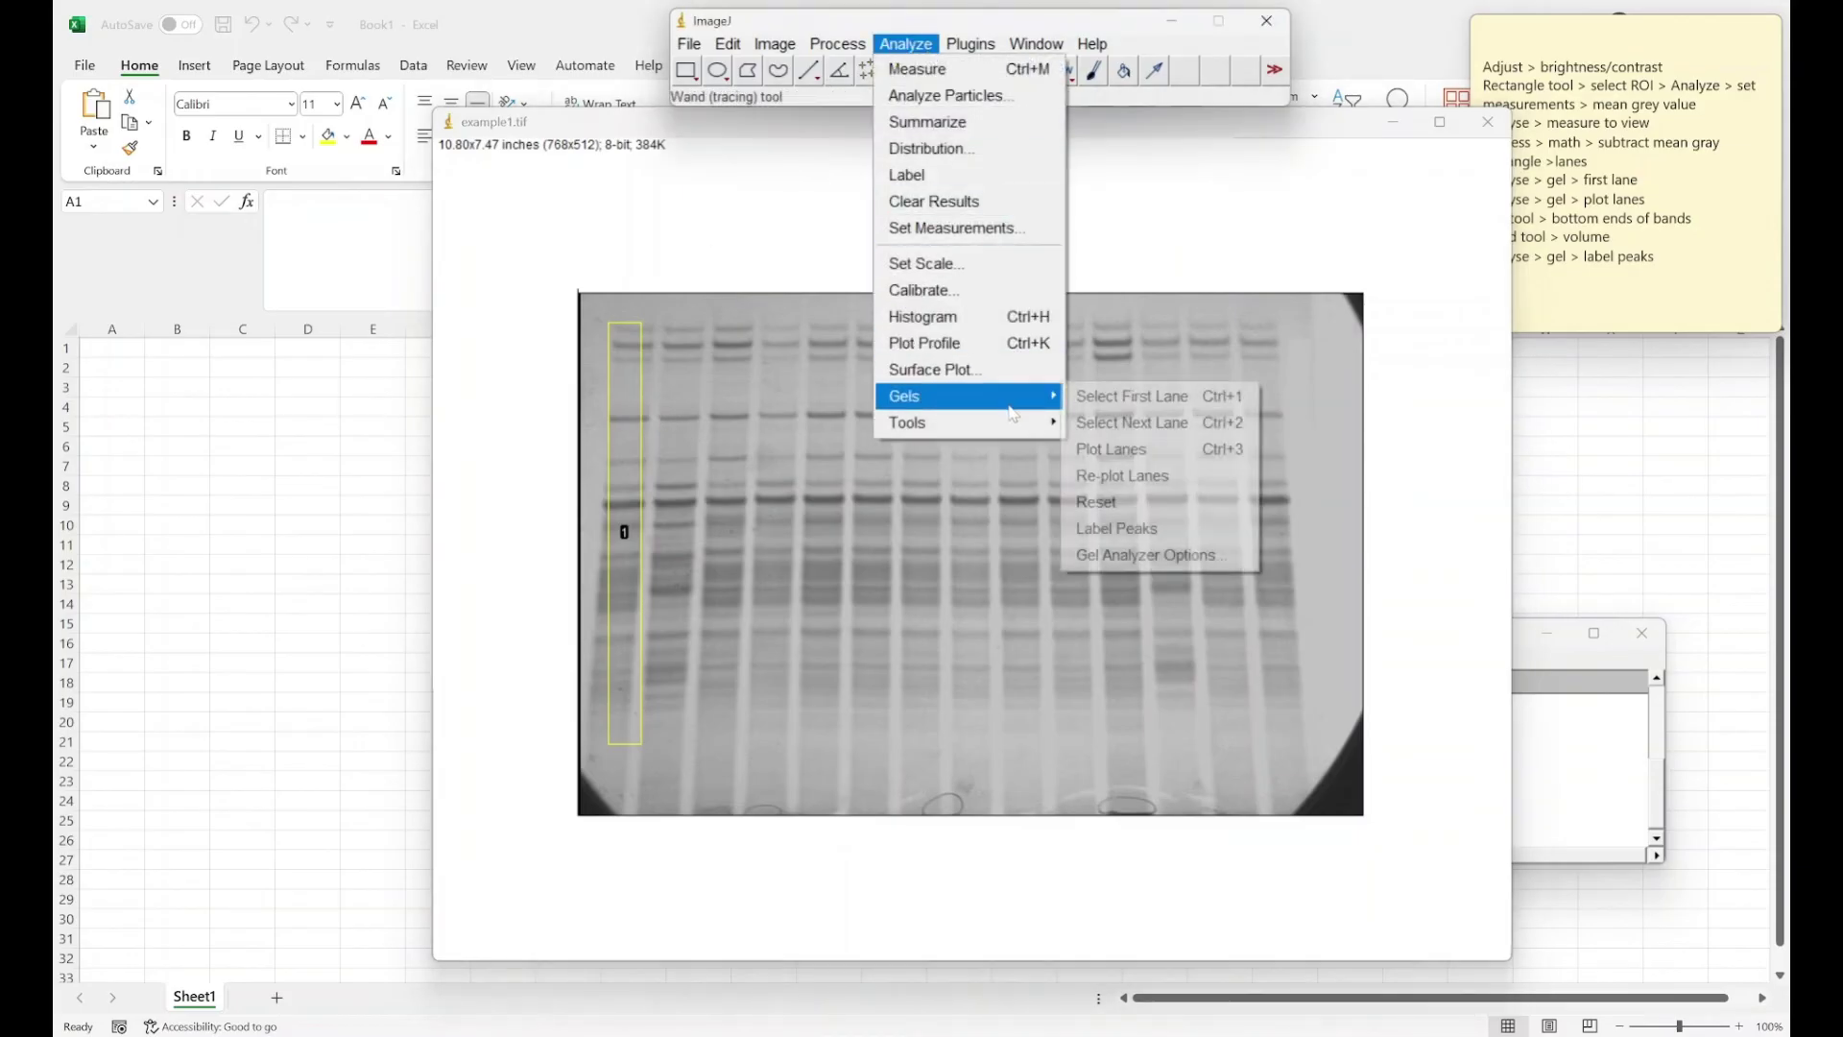
click(1159, 431)
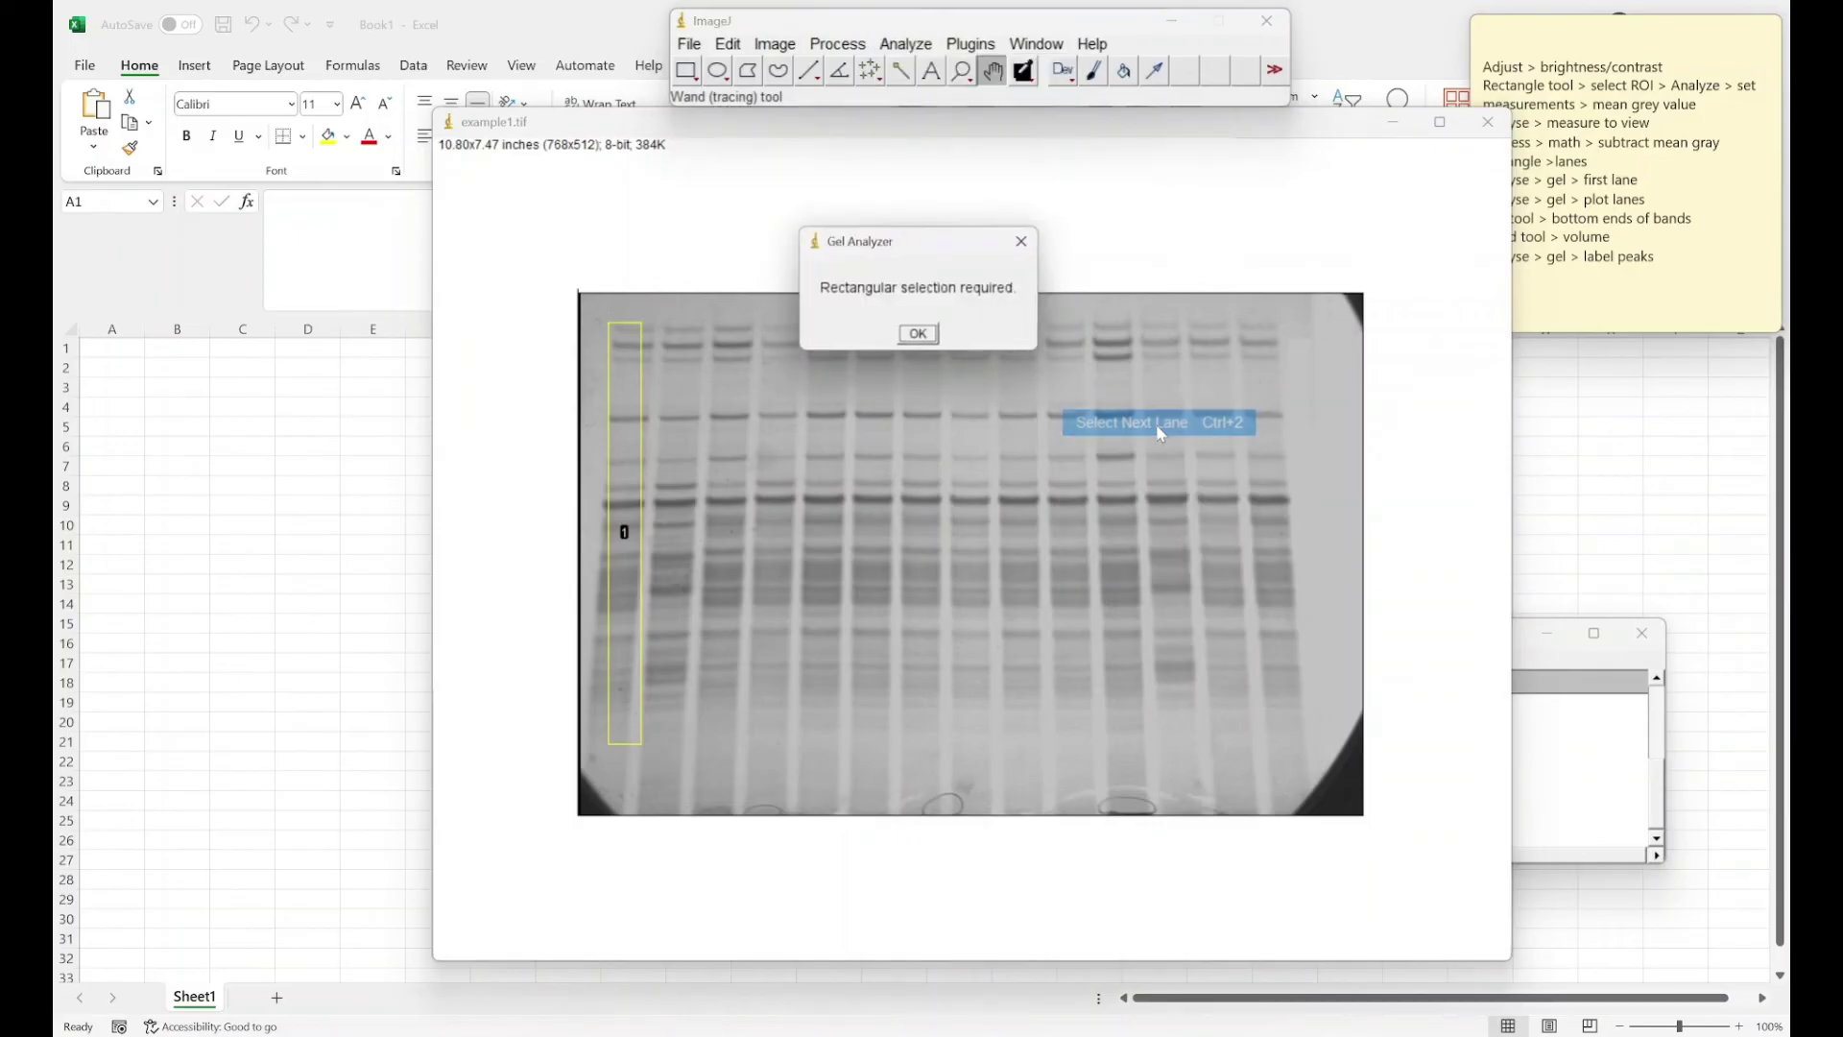
click(934, 336)
Step: Draw a new rectangle around the second column of bands, try to select it as the next lane, and clear the selection
click(685, 70)
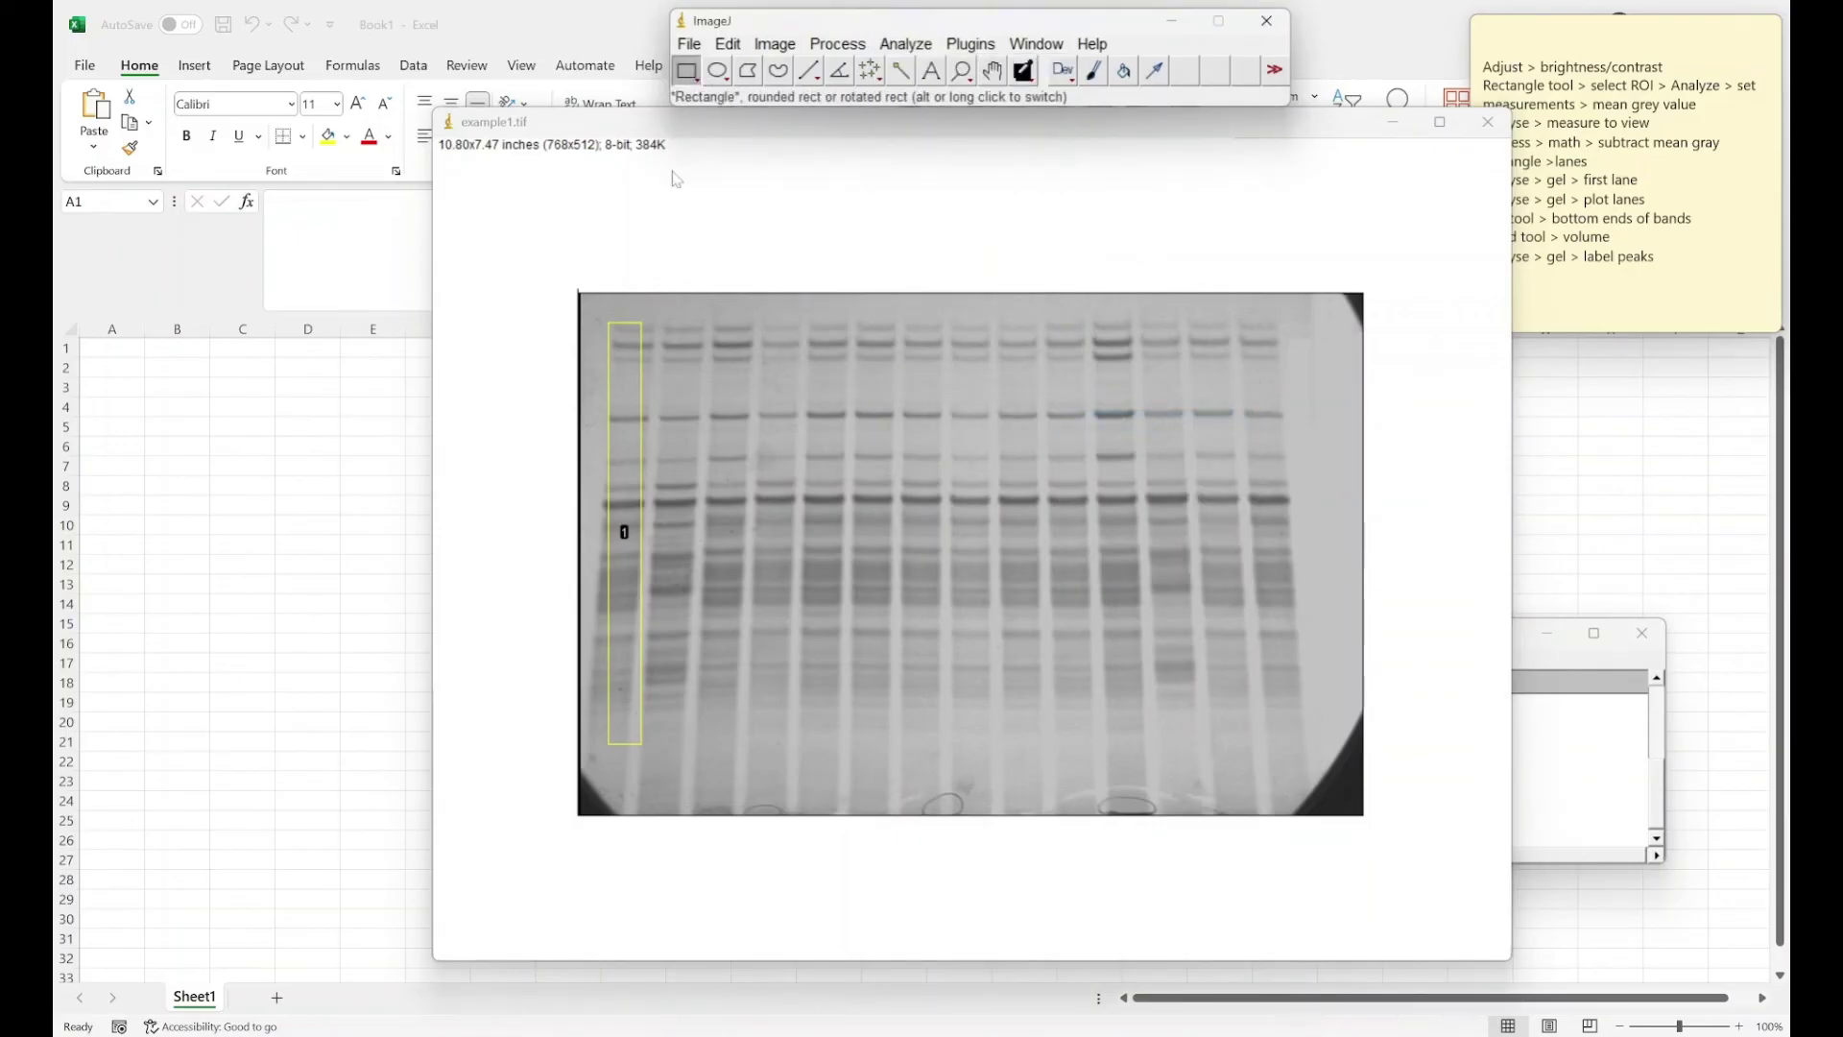
drag(659, 324, 694, 747)
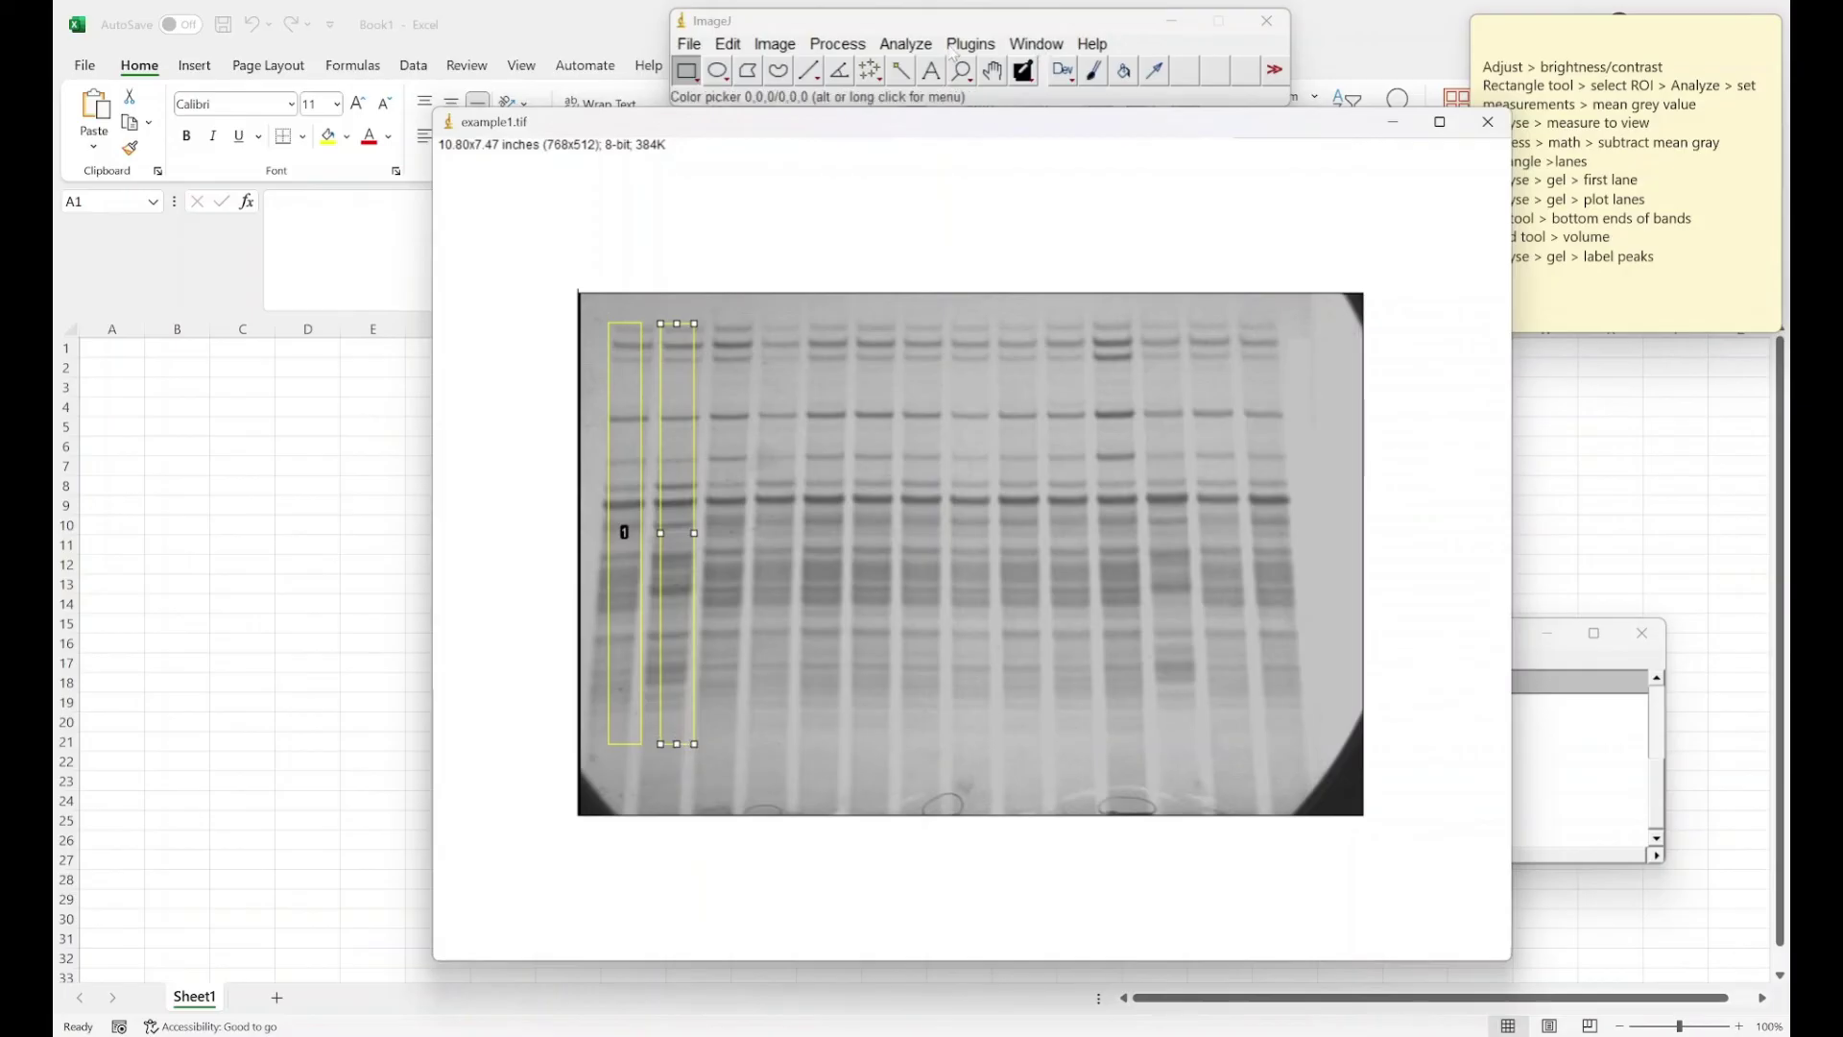
click(905, 44)
mouse_move(1018, 424)
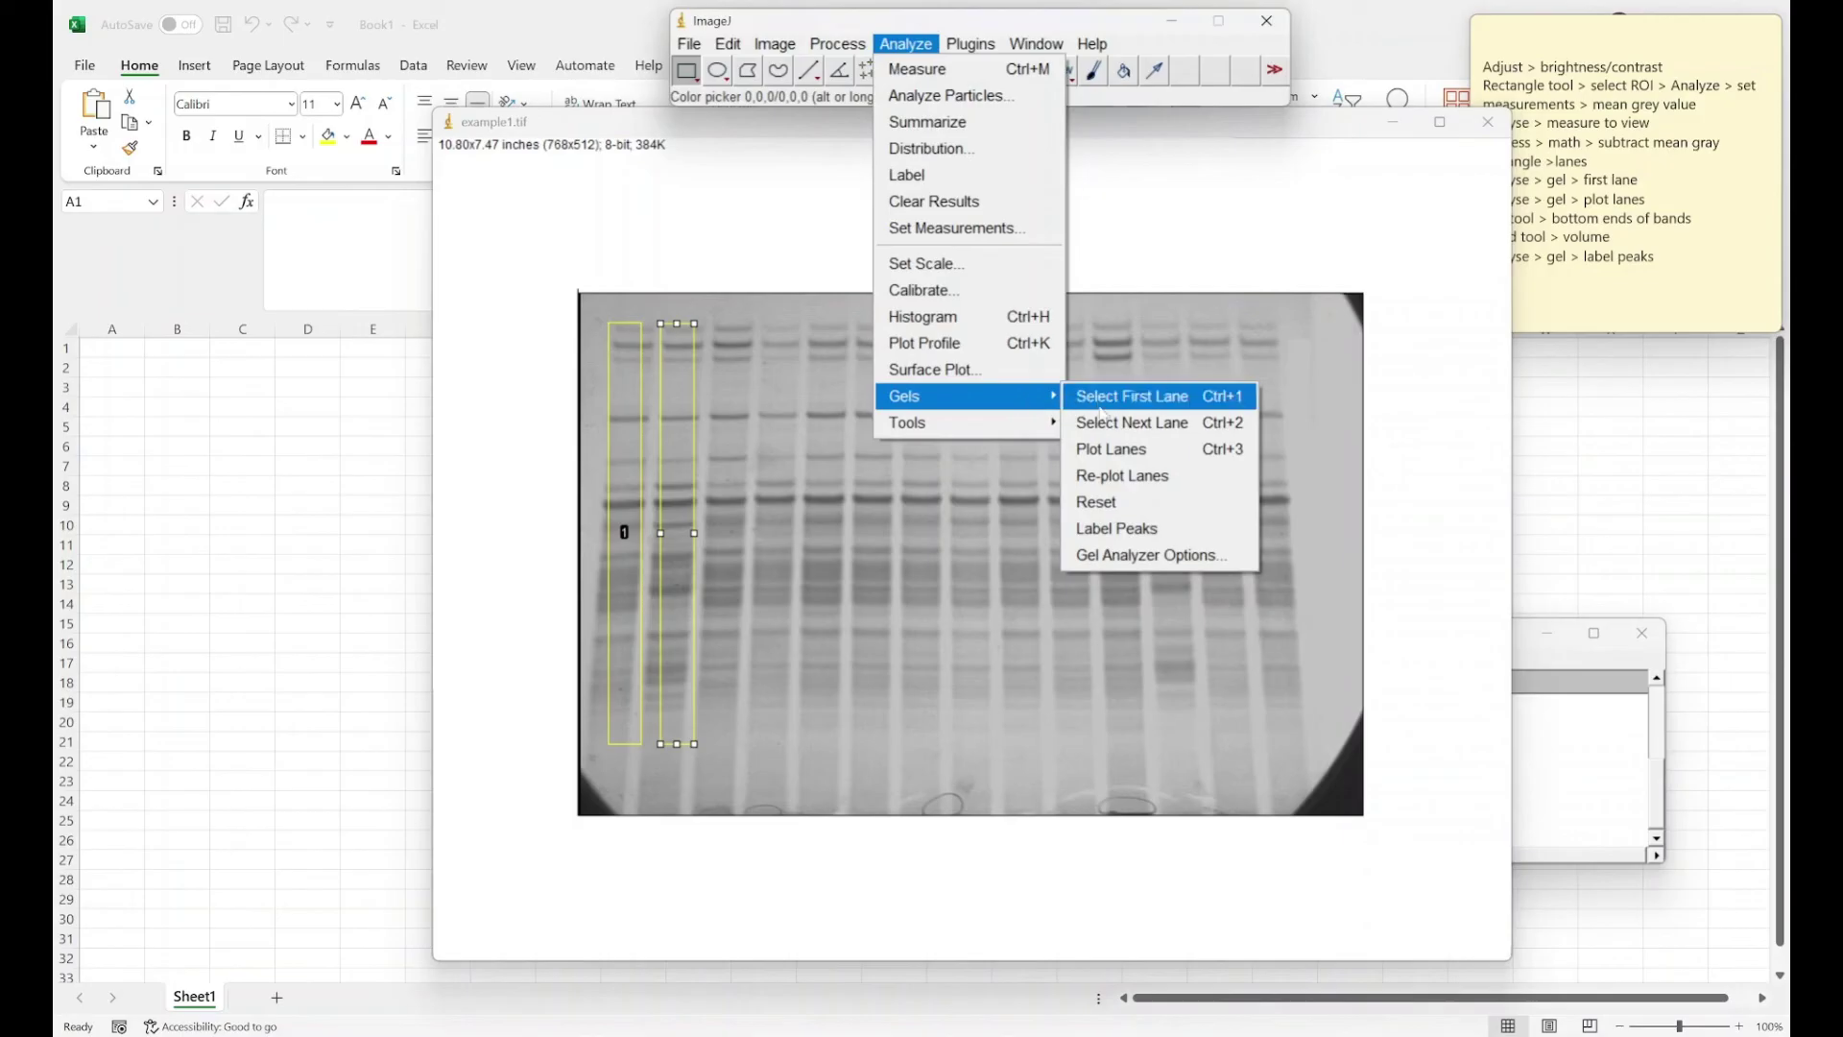
click(1132, 423)
click(922, 336)
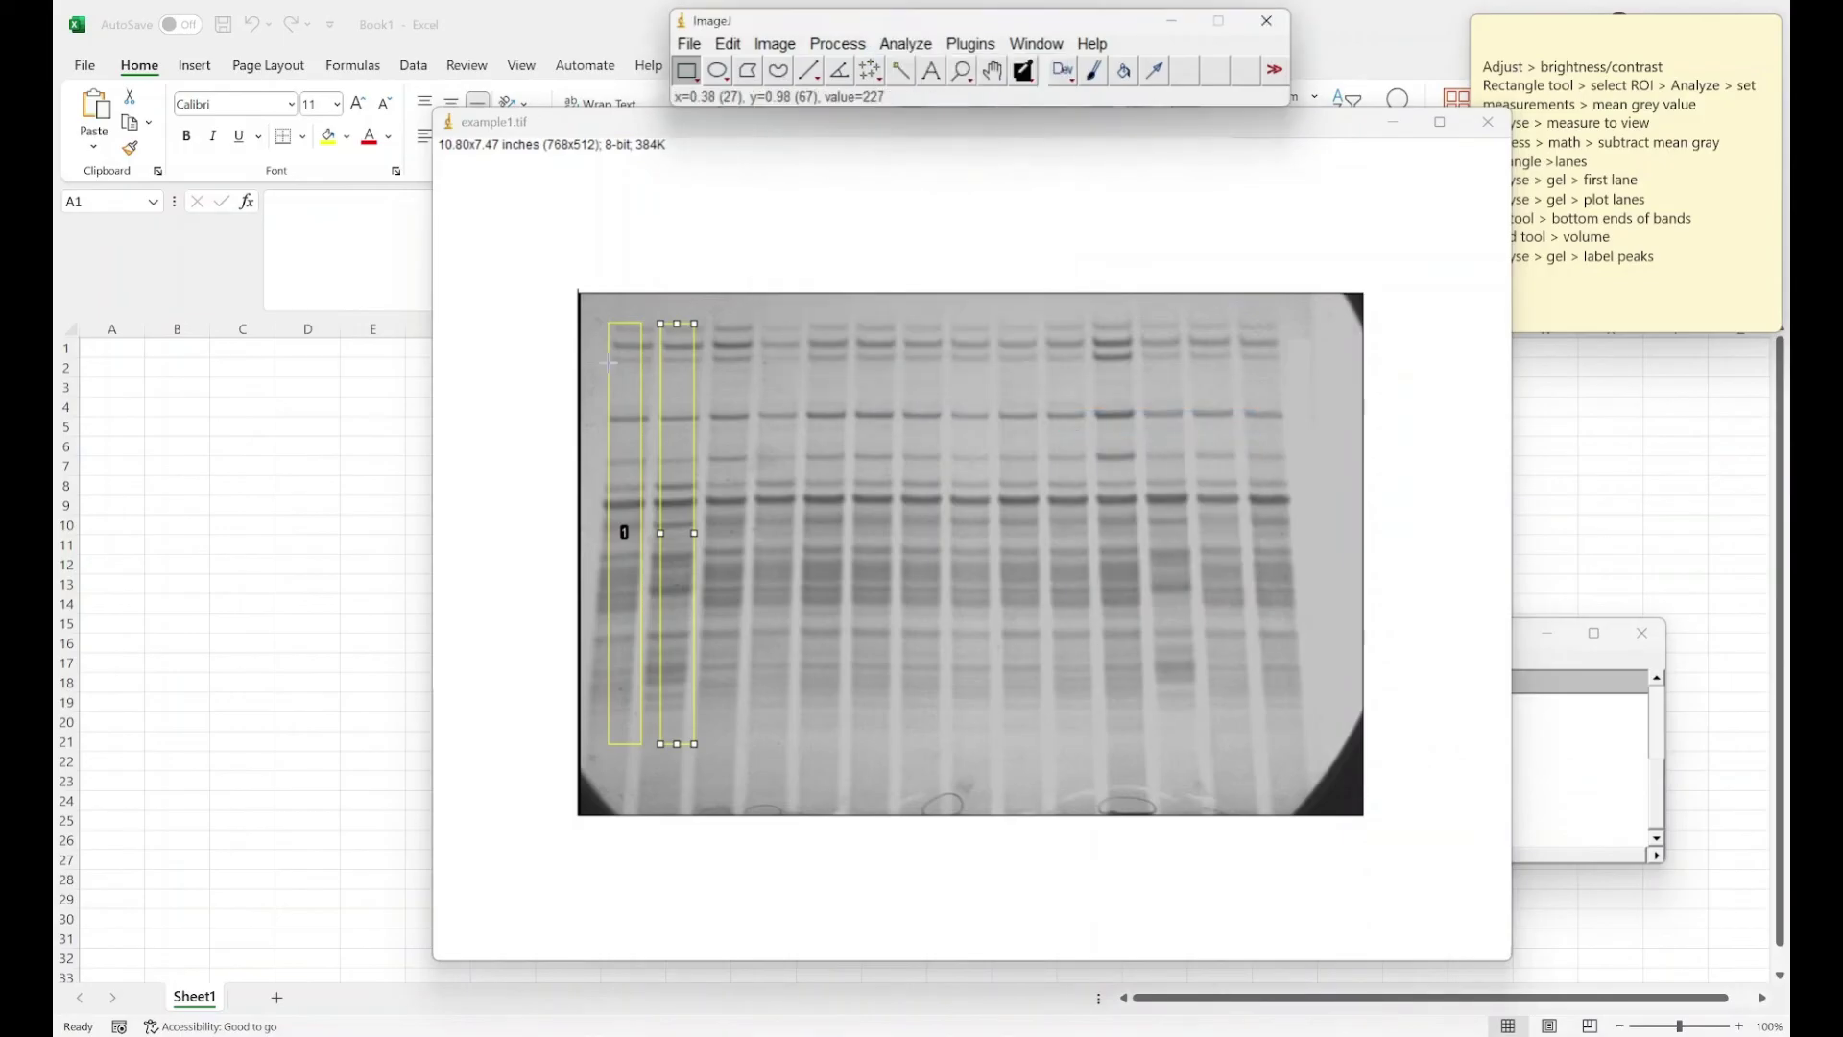
click(729, 269)
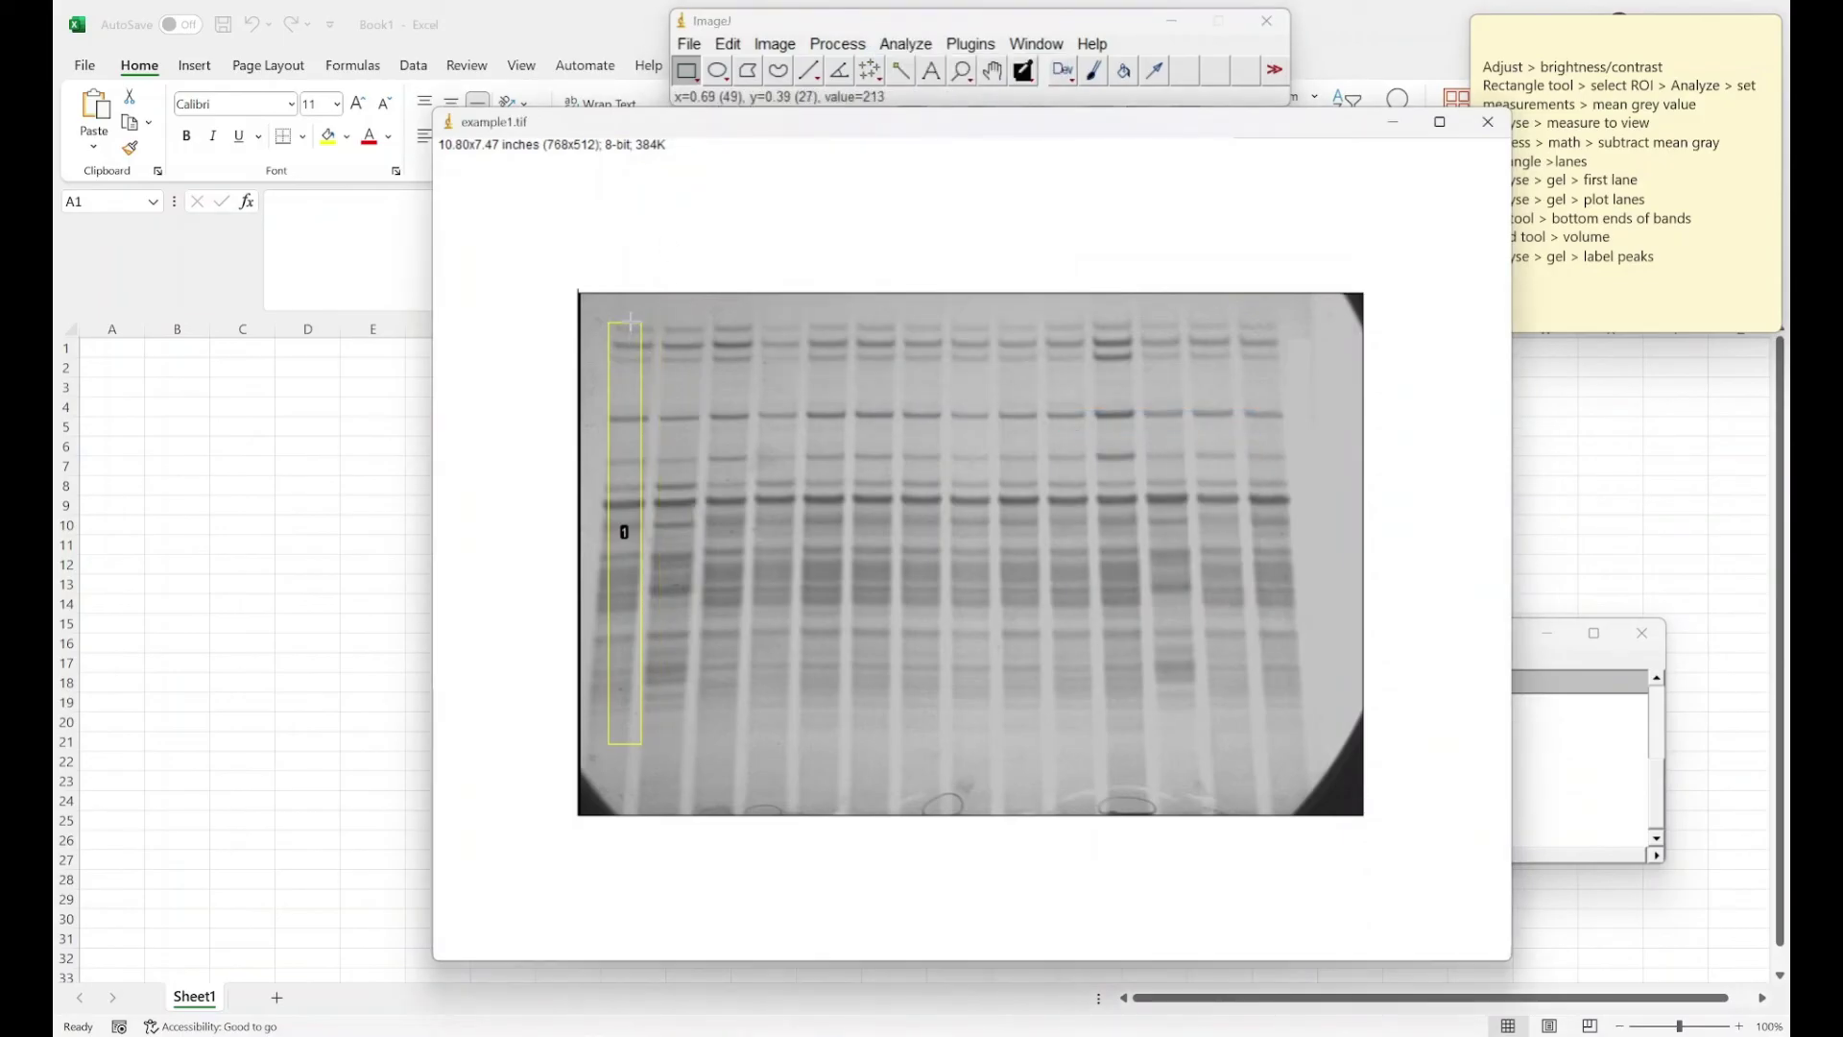
Step: Bring the Results window with the peak areas to the front and close it without saving
click(1542, 684)
drag(1471, 640, 1358, 633)
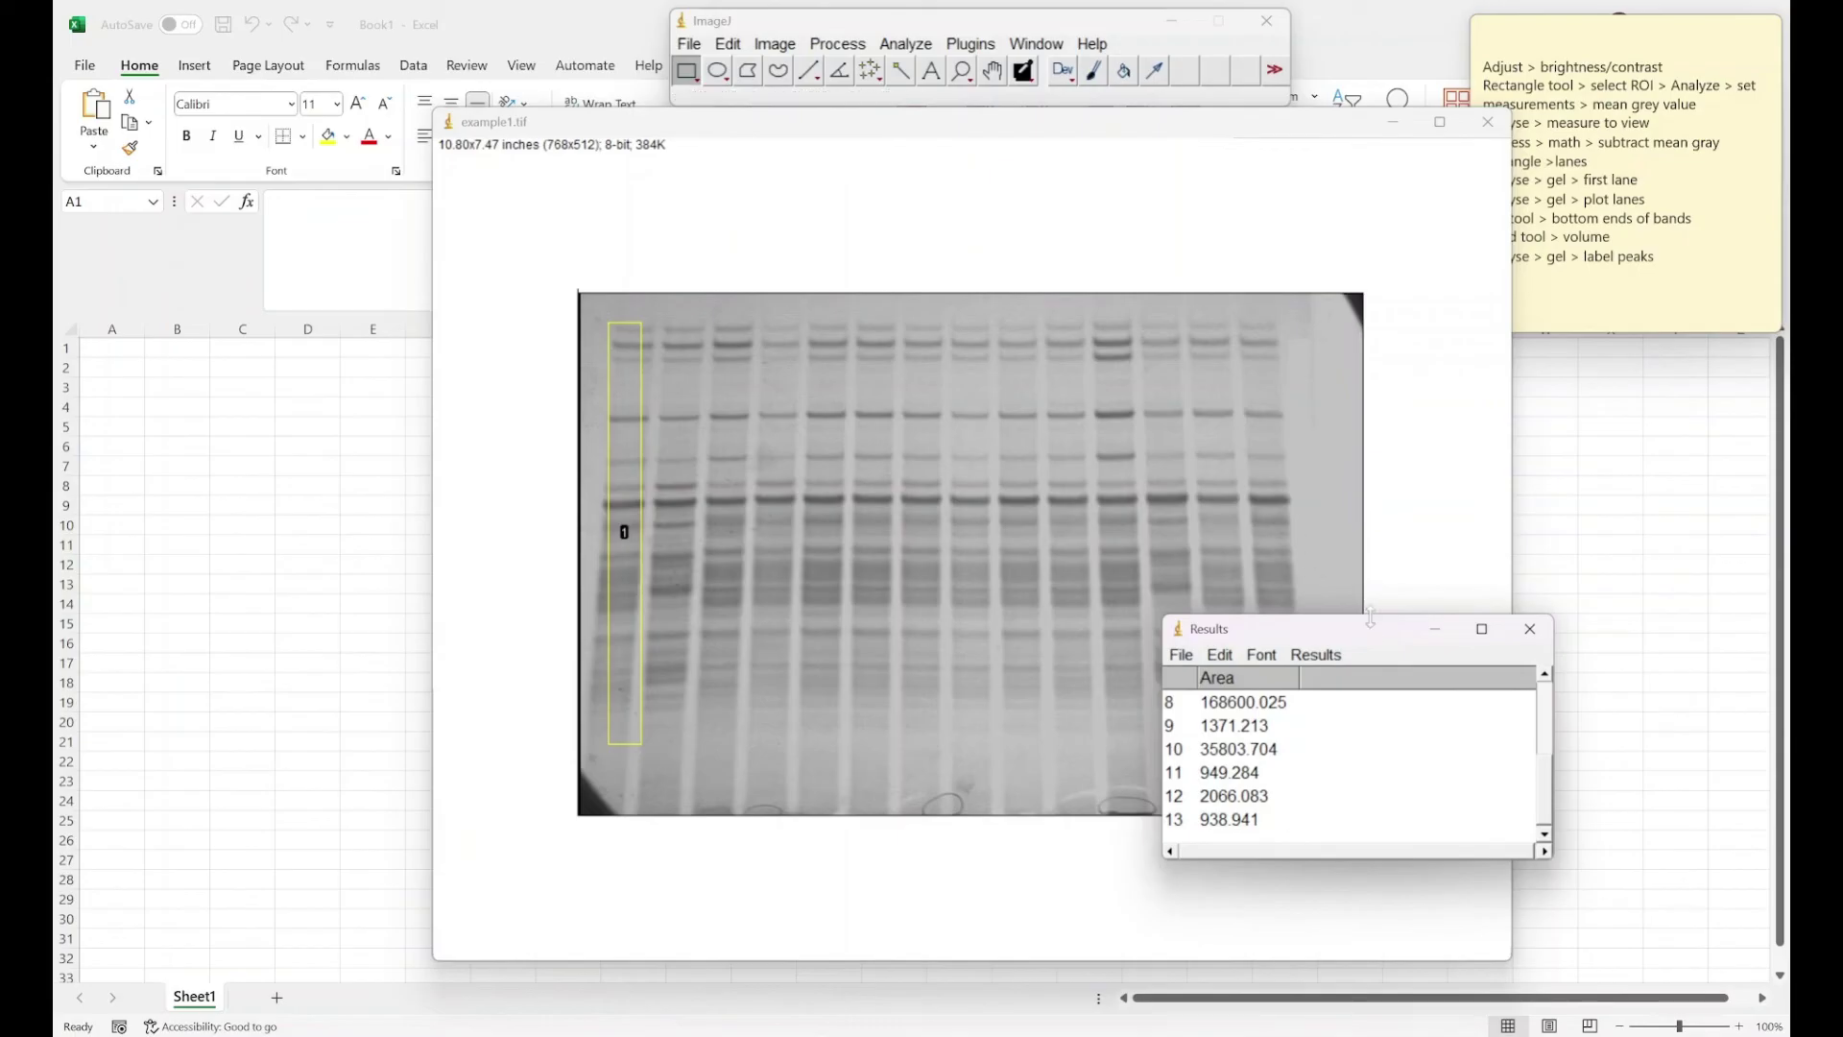
drag(1363, 629, 1251, 463)
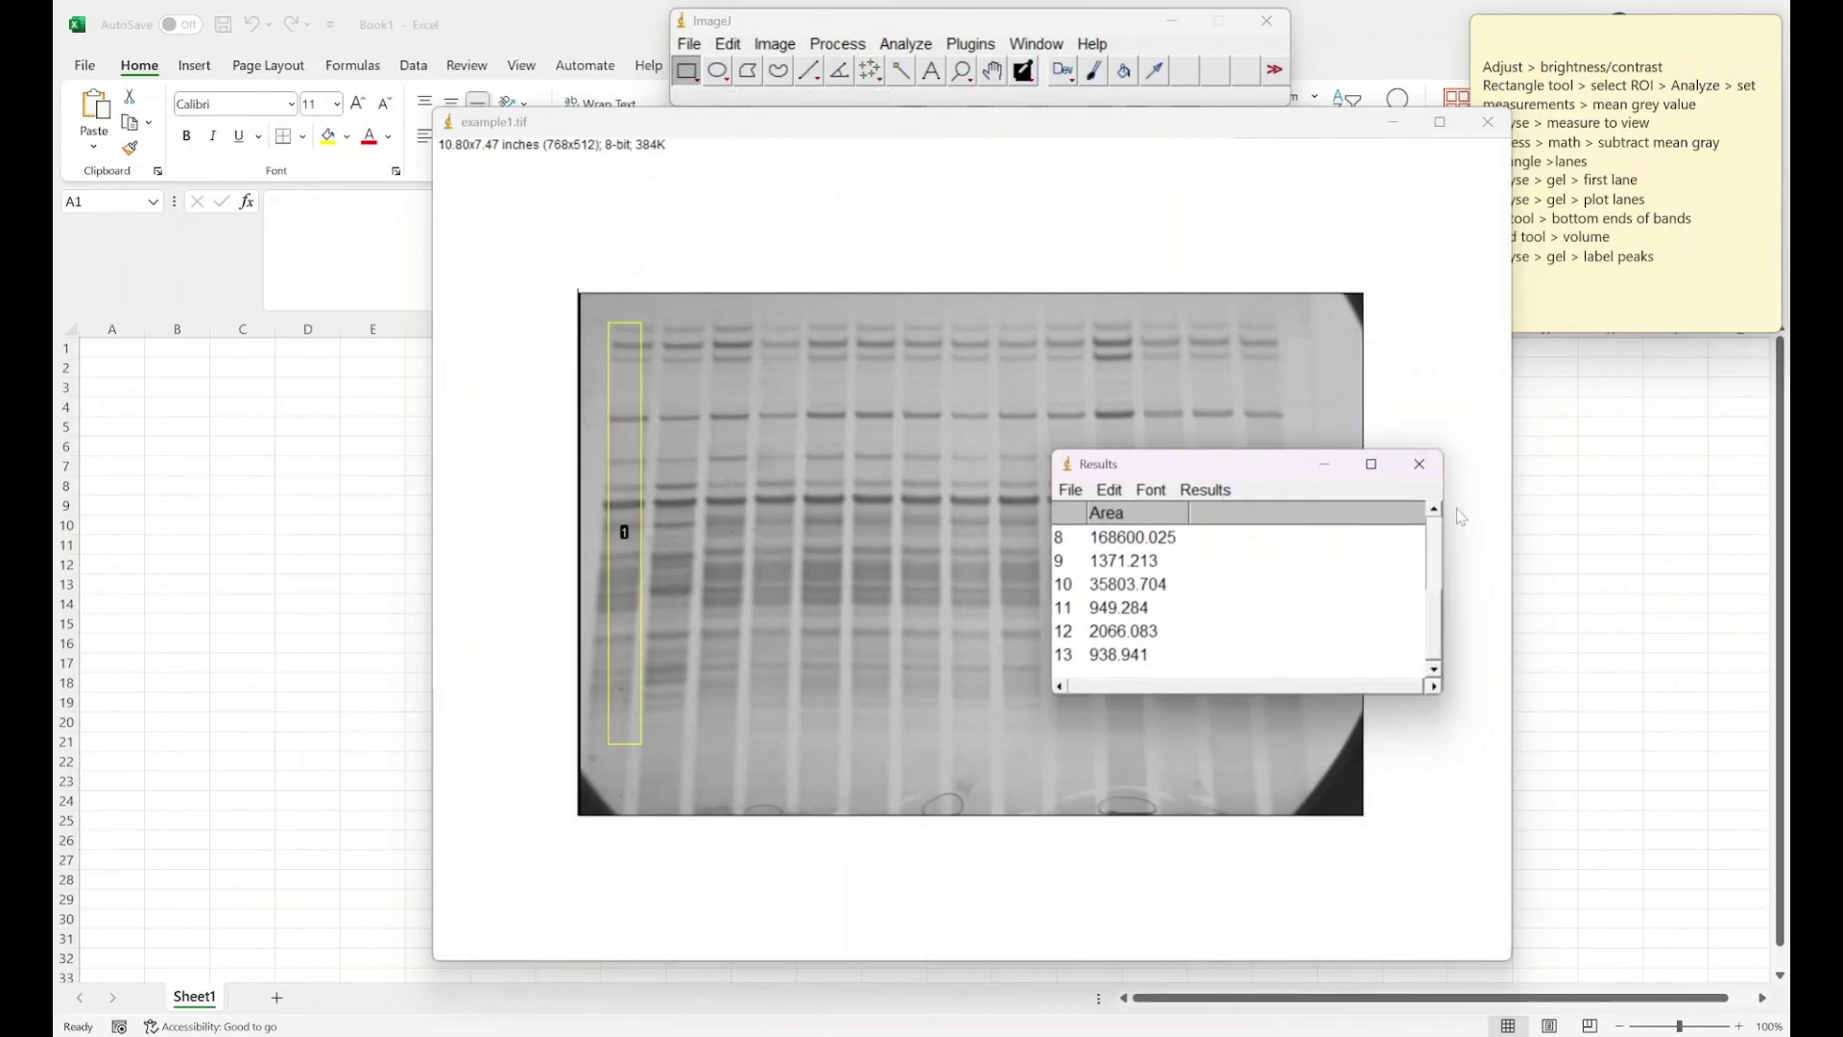
click(1418, 464)
click(928, 329)
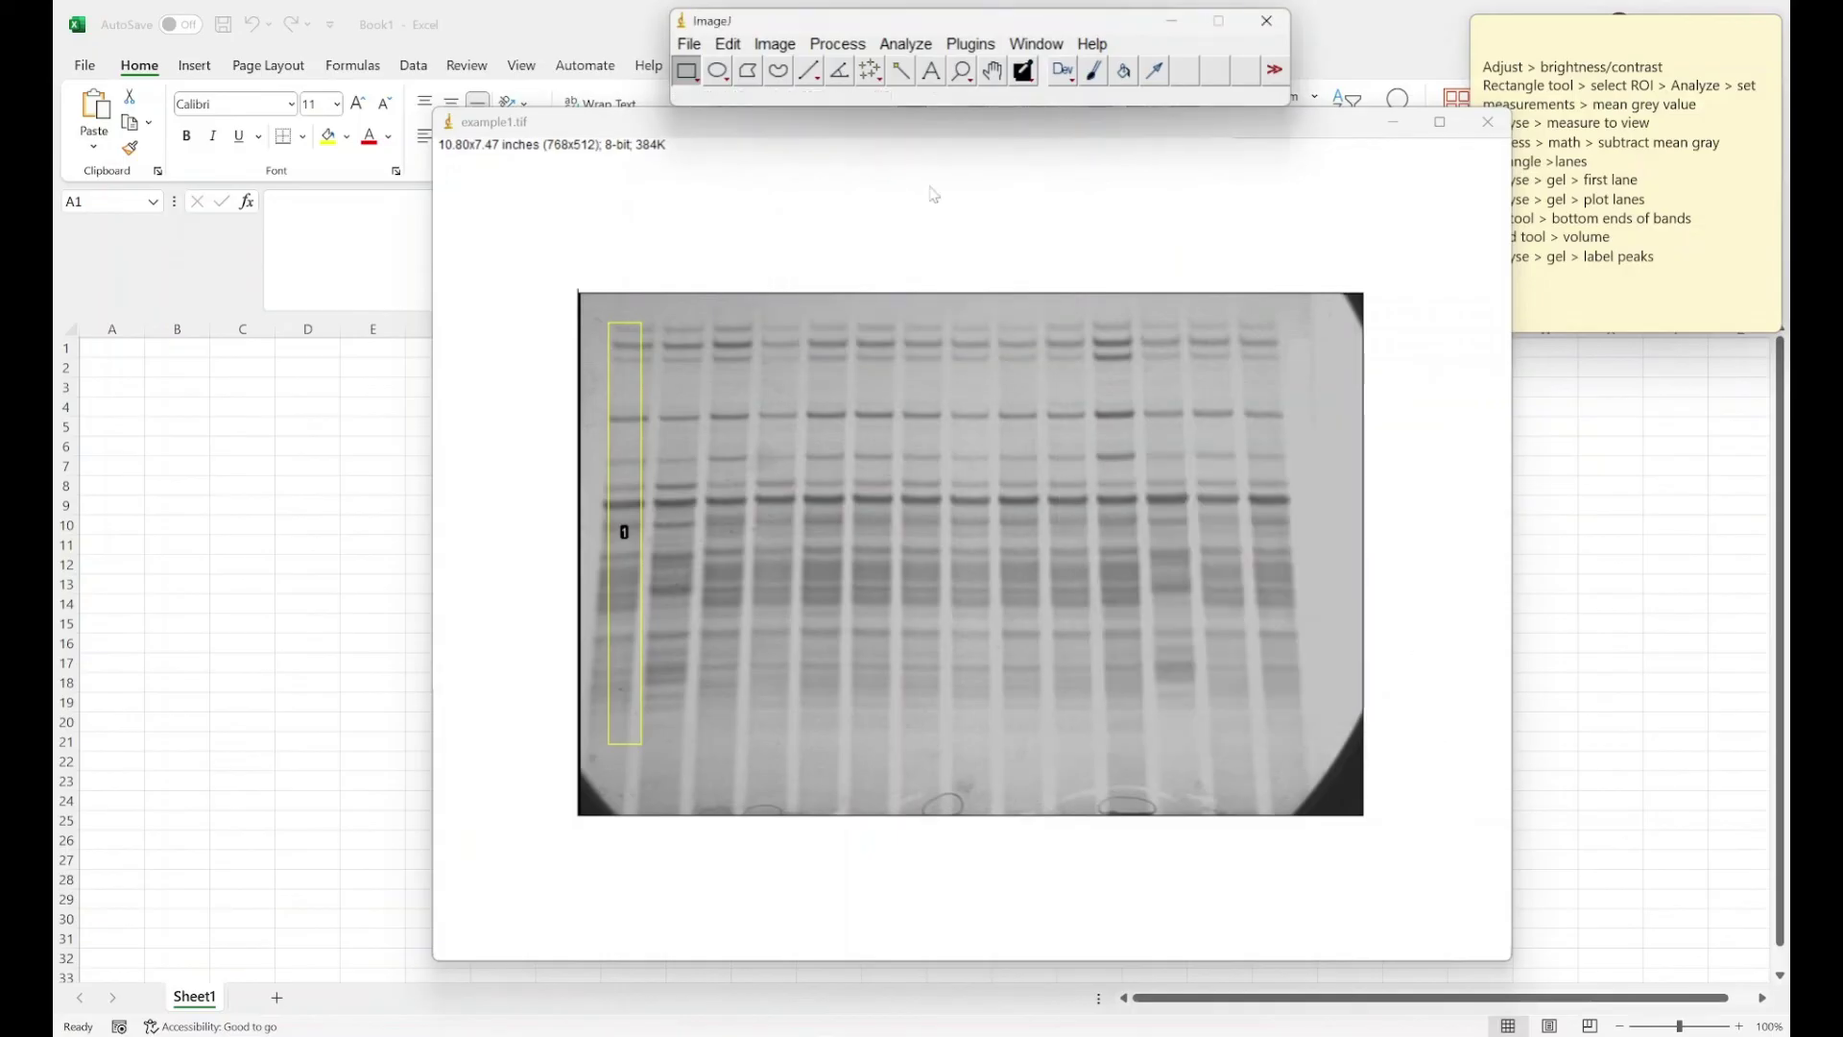
Step: Try to plot the single marked lane on the leftmost column of bands
click(905, 43)
mouse_move(1004, 396)
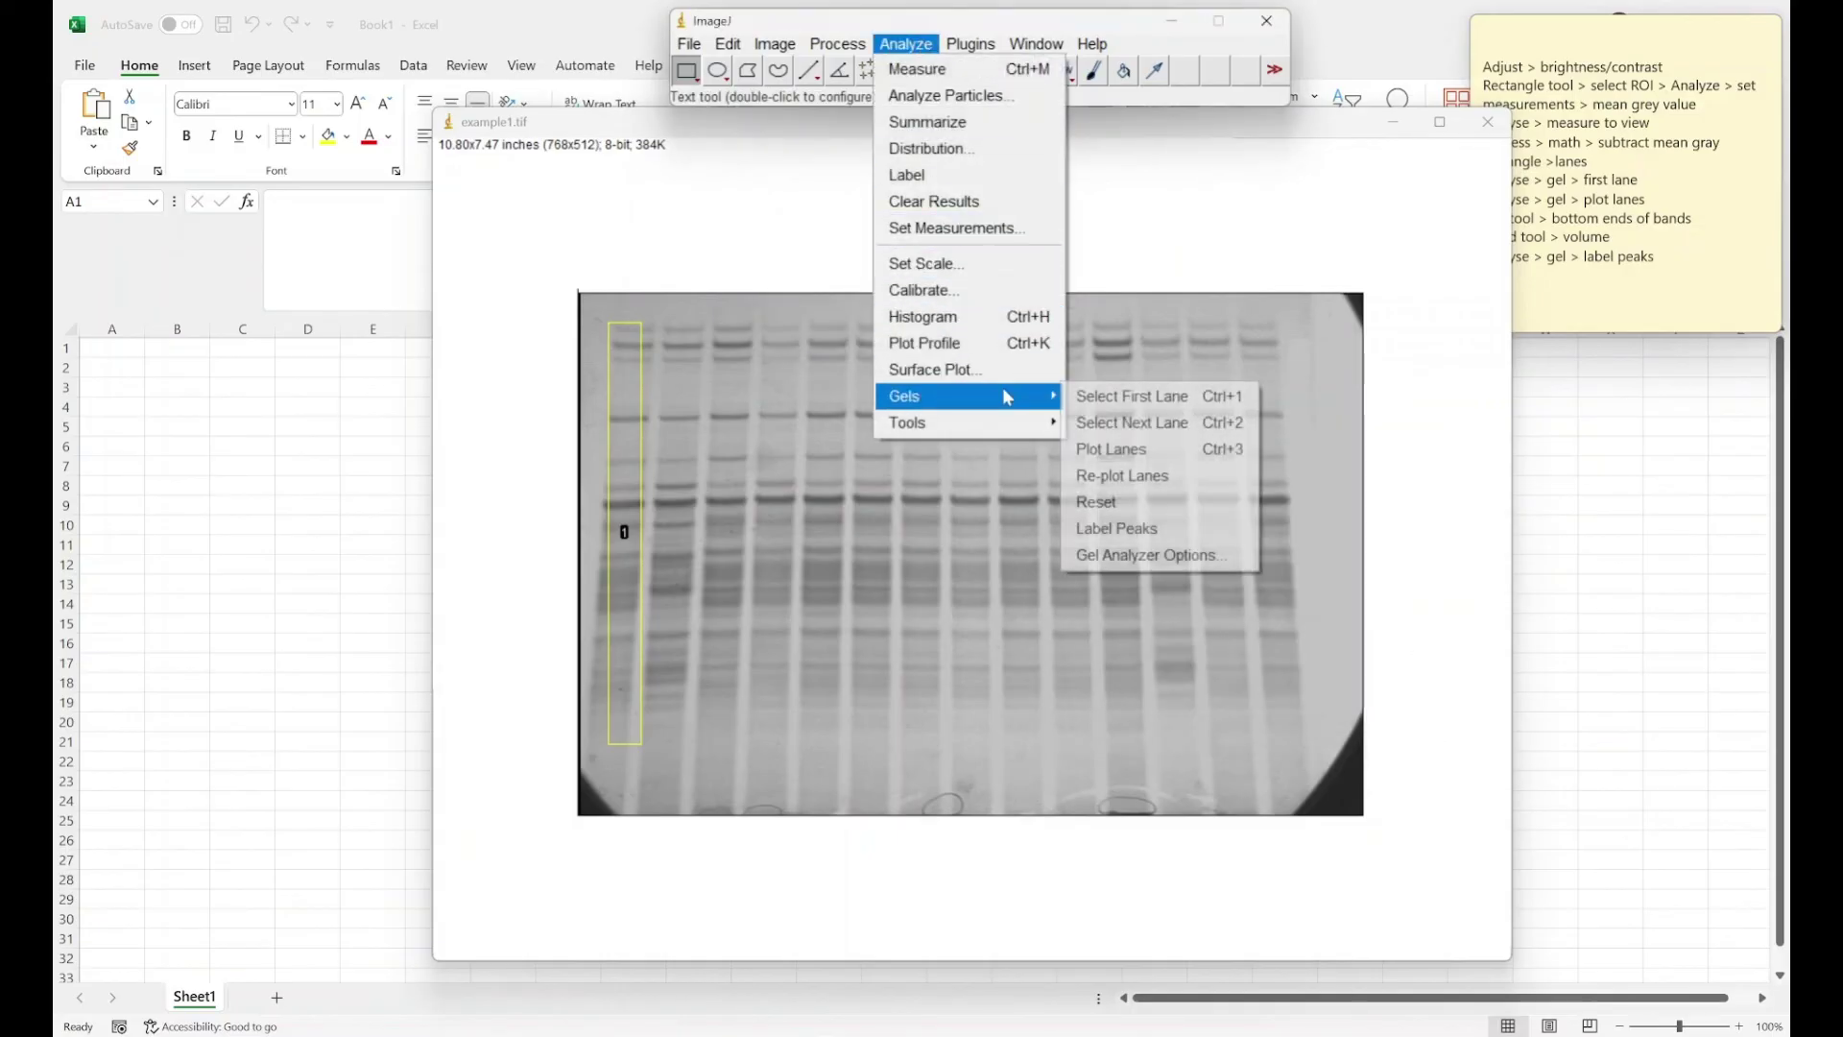
click(1119, 449)
click(920, 334)
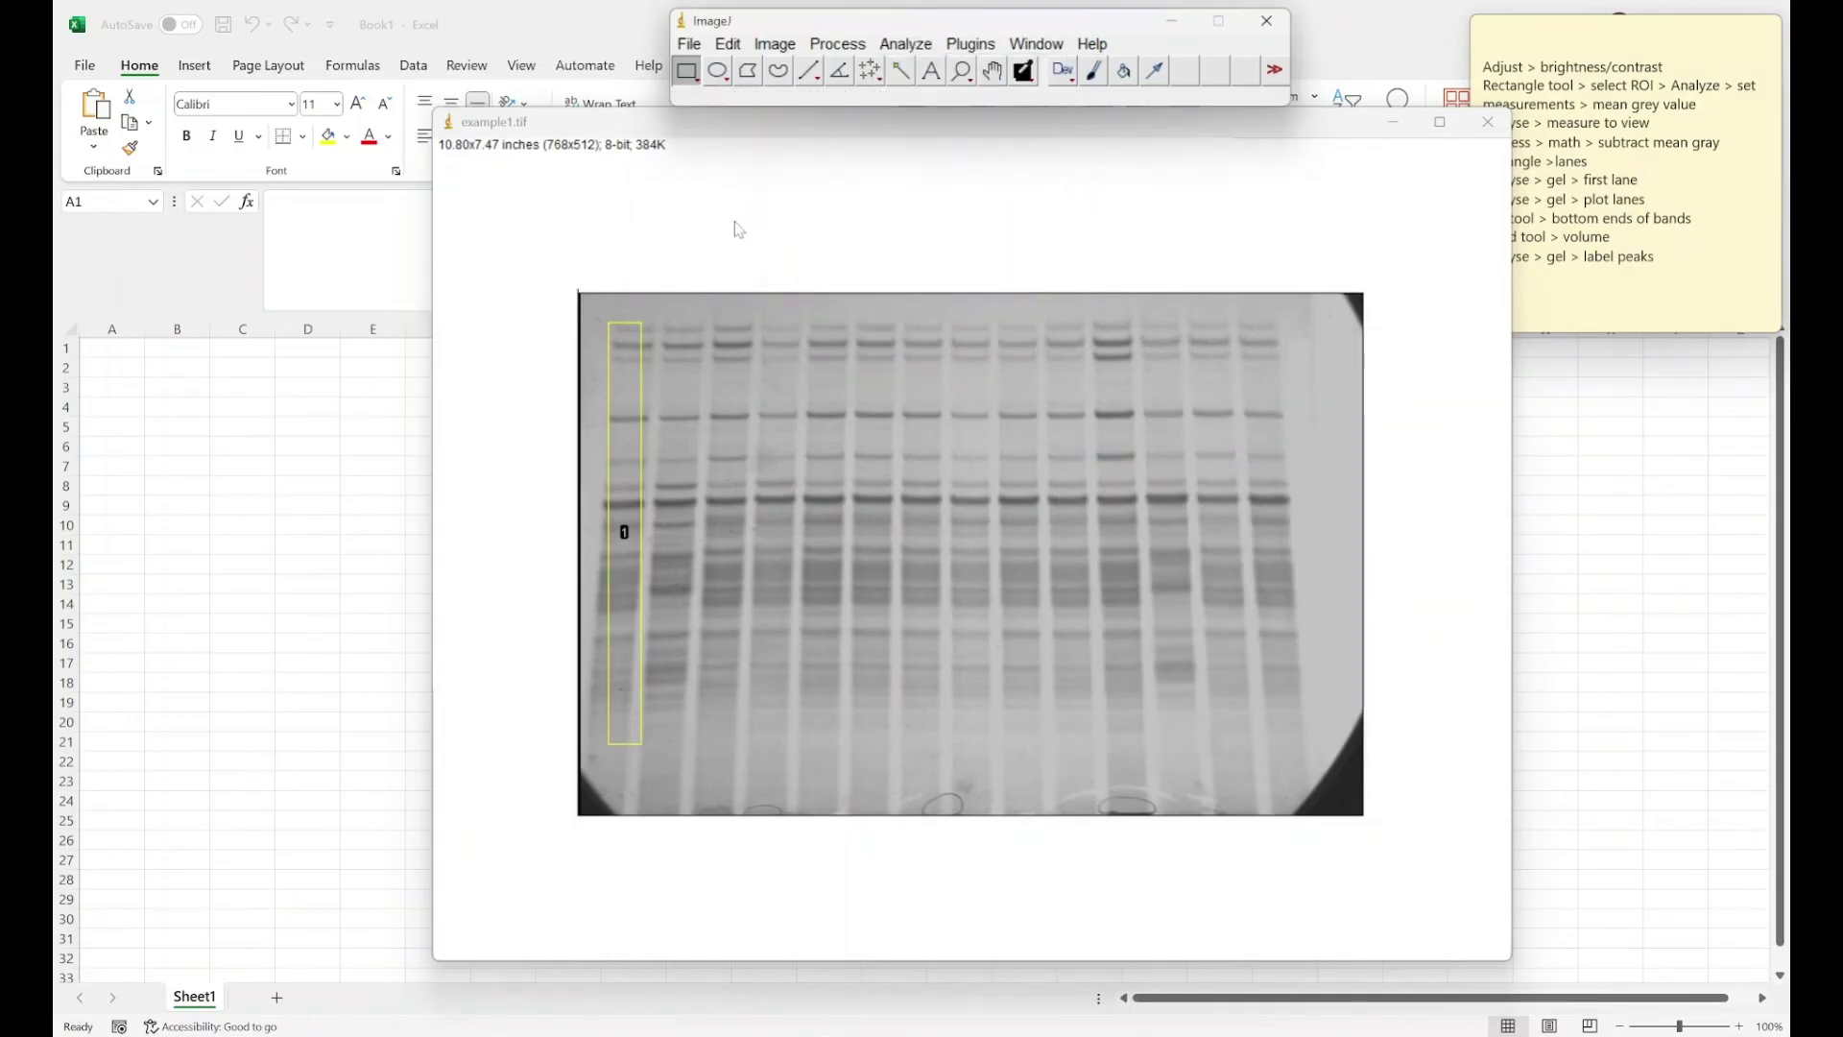
Step: Reset the gel analyzer to remove the lane marking from the leftmost column
click(905, 43)
mouse_move(998, 403)
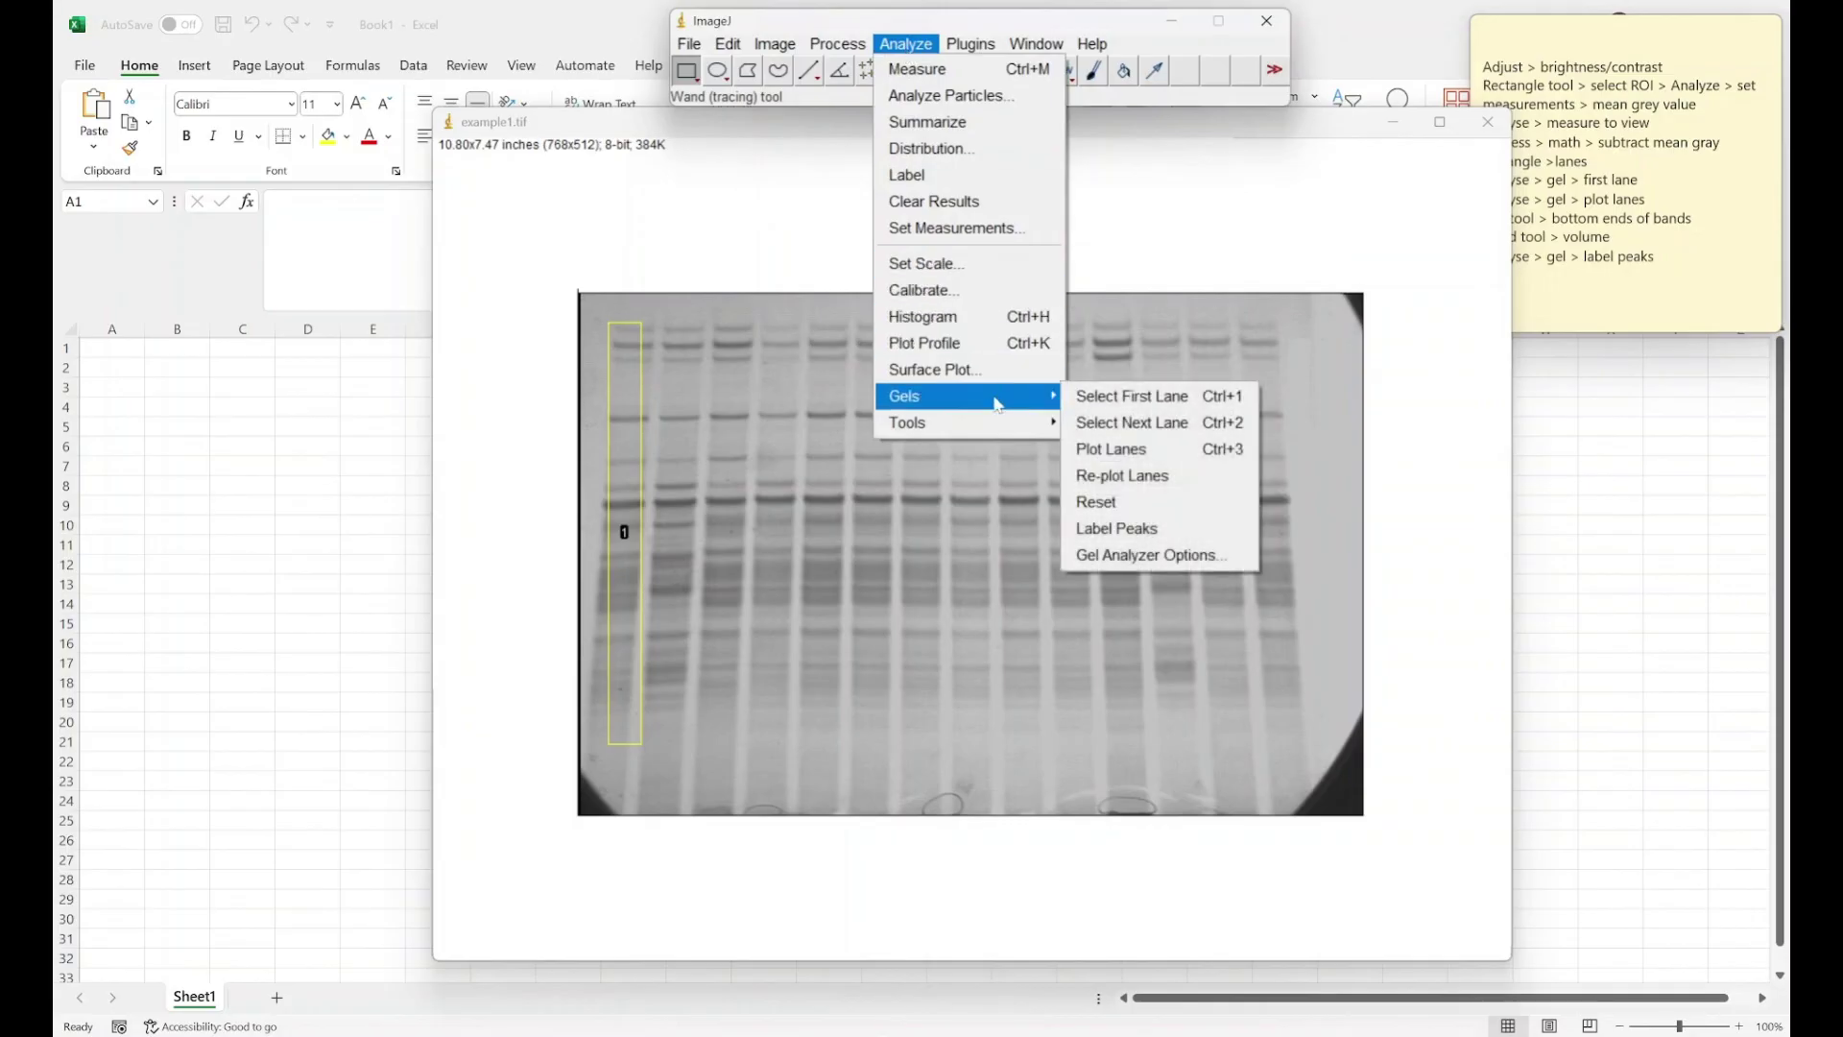
click(1161, 502)
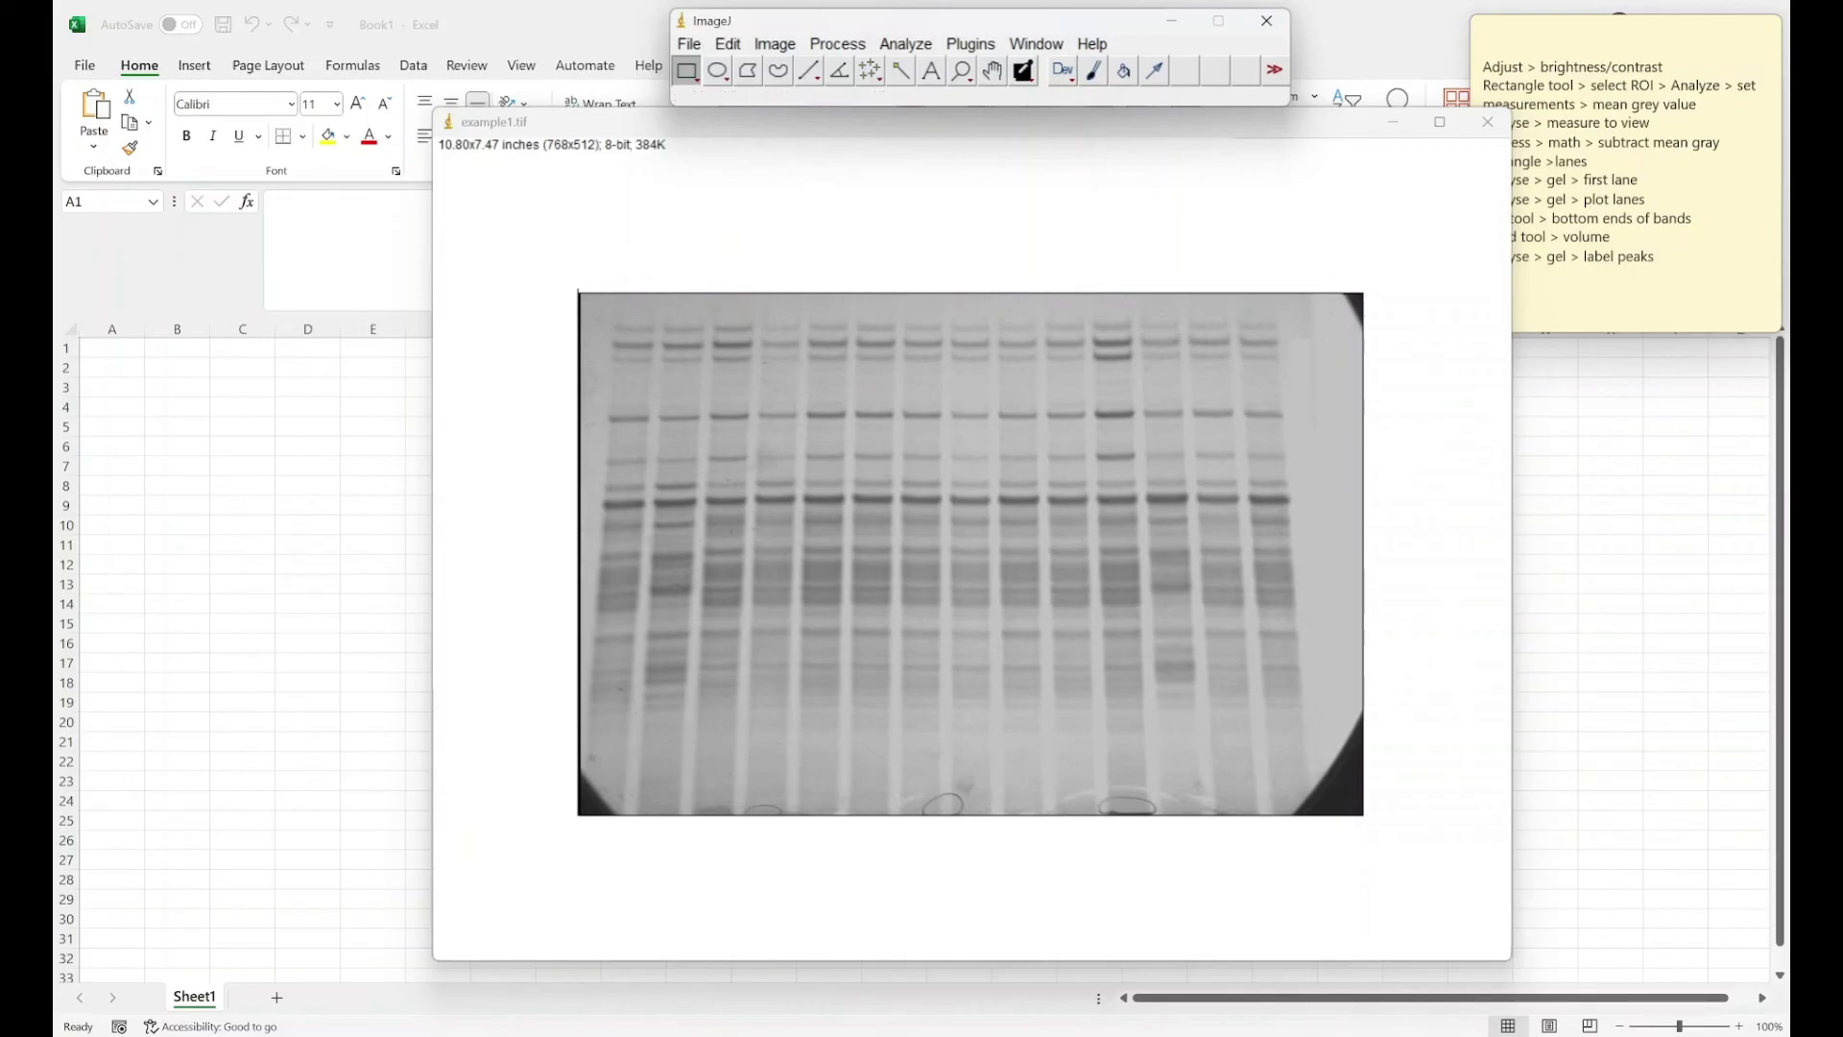
Step: Draw a fresh rectangle around the leftmost column of bands and select it as the first lane
click(1485, 163)
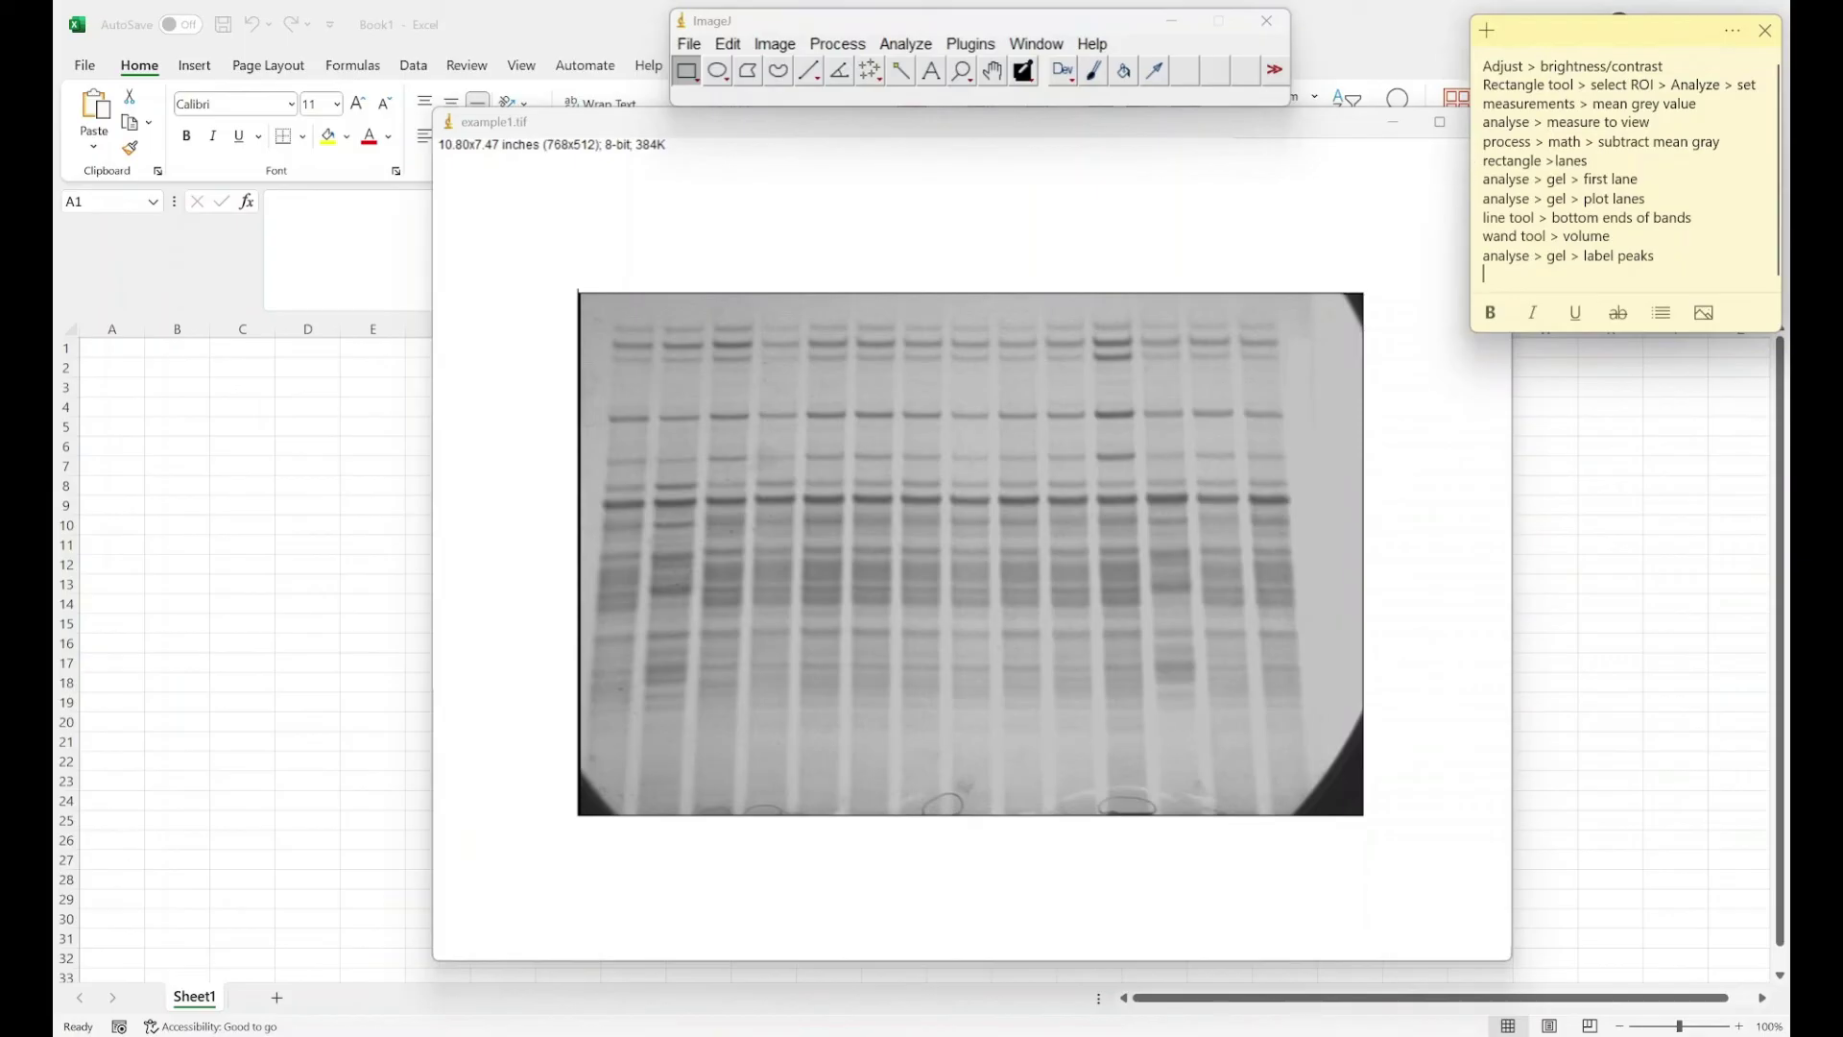
click(612, 321)
drag(612, 322, 642, 740)
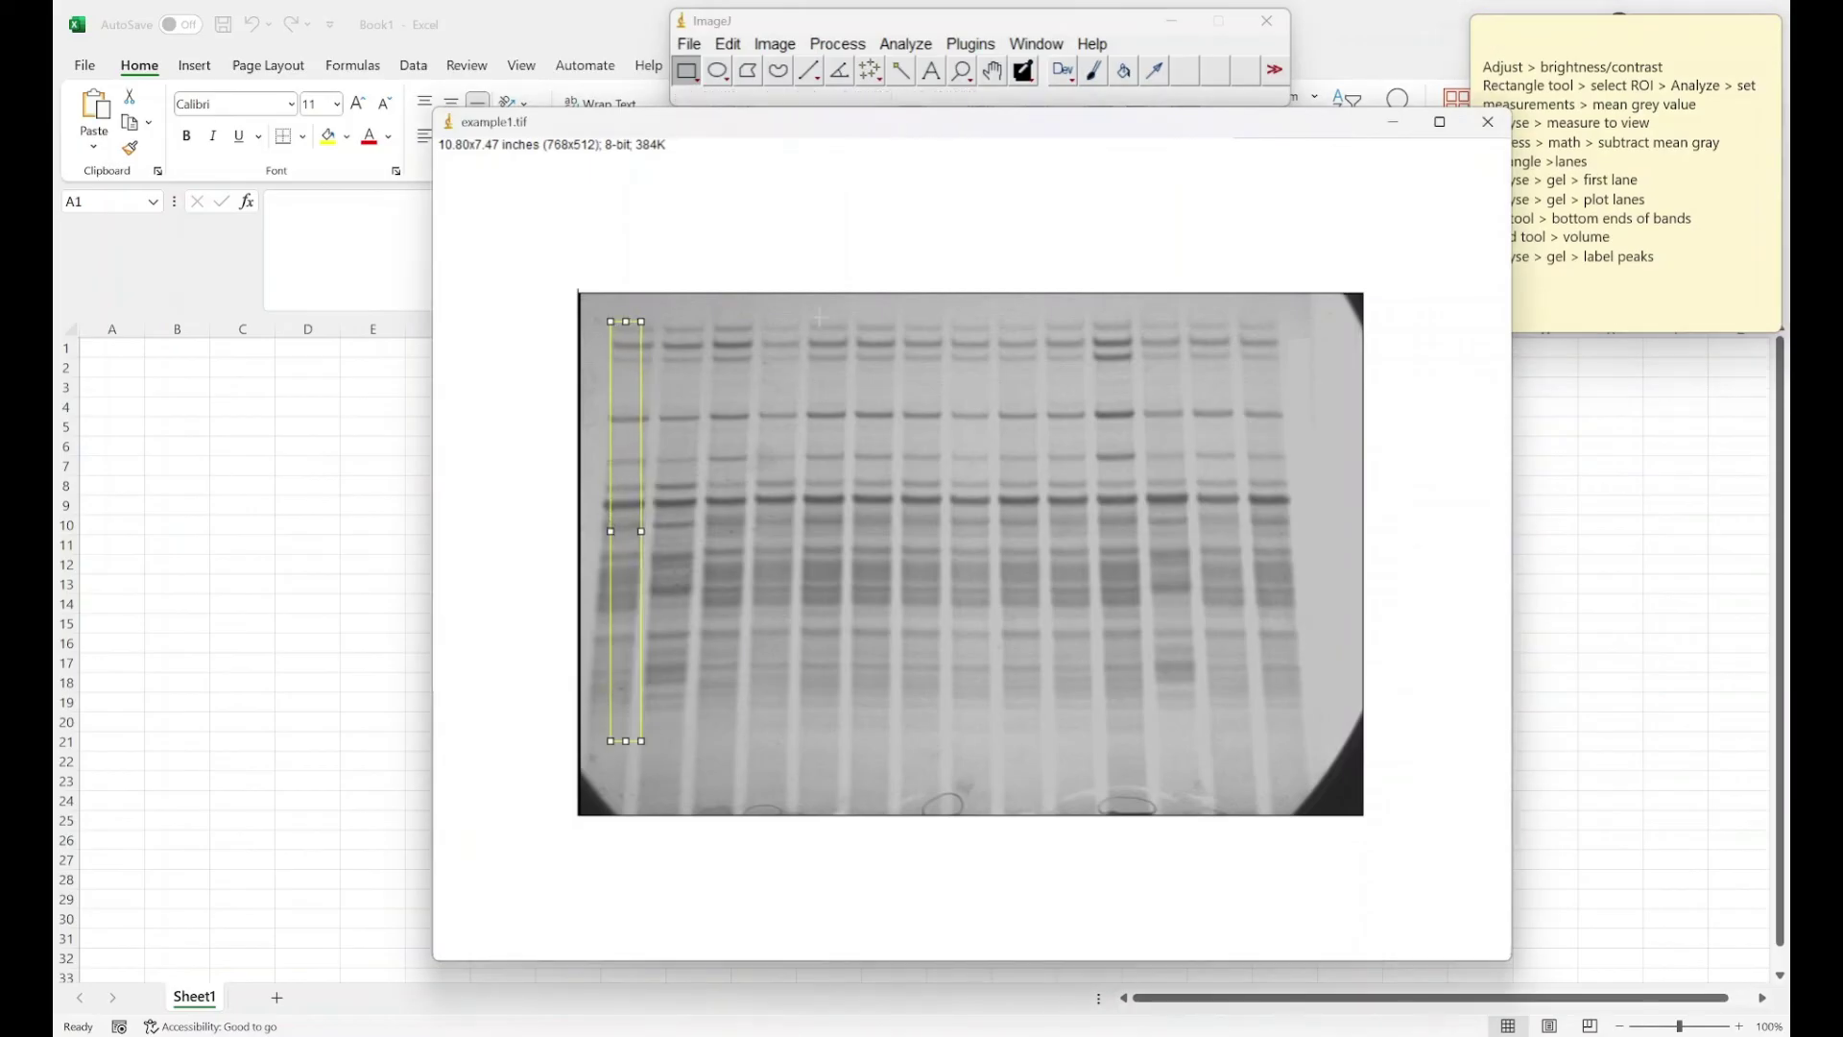
click(906, 43)
mouse_move(995, 393)
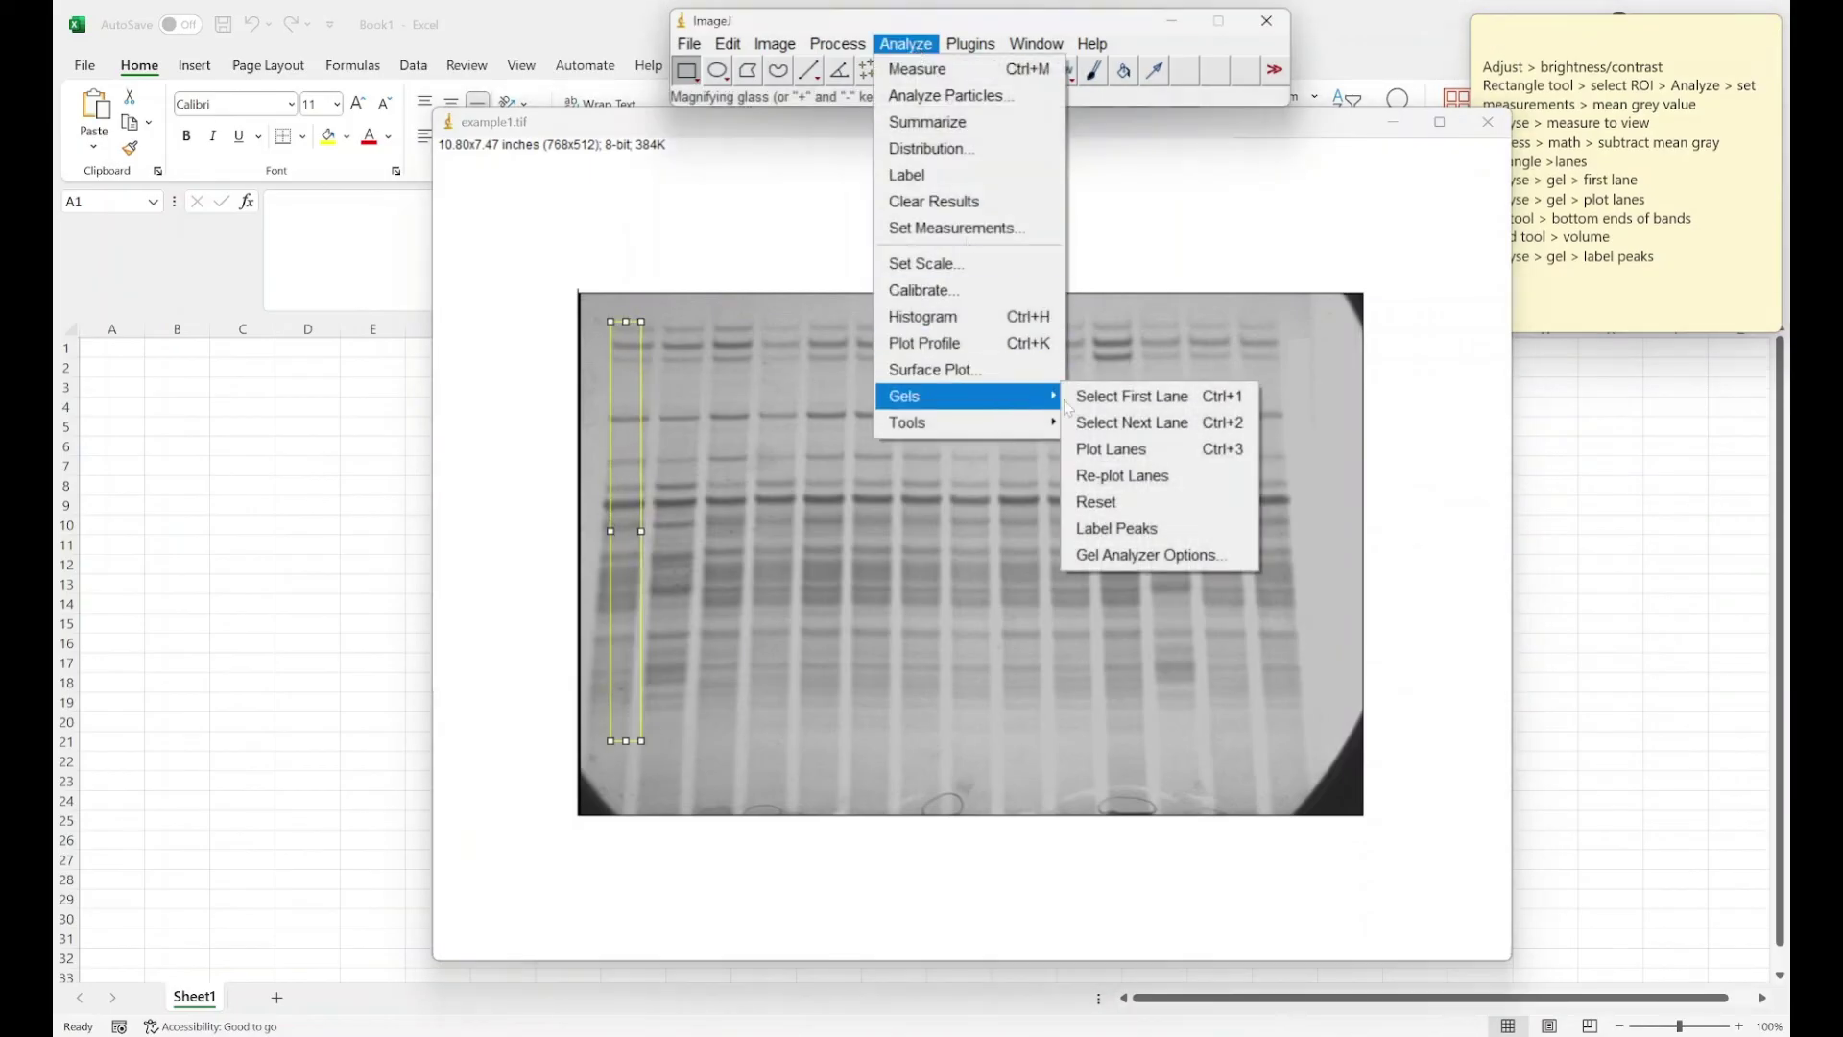
click(1104, 396)
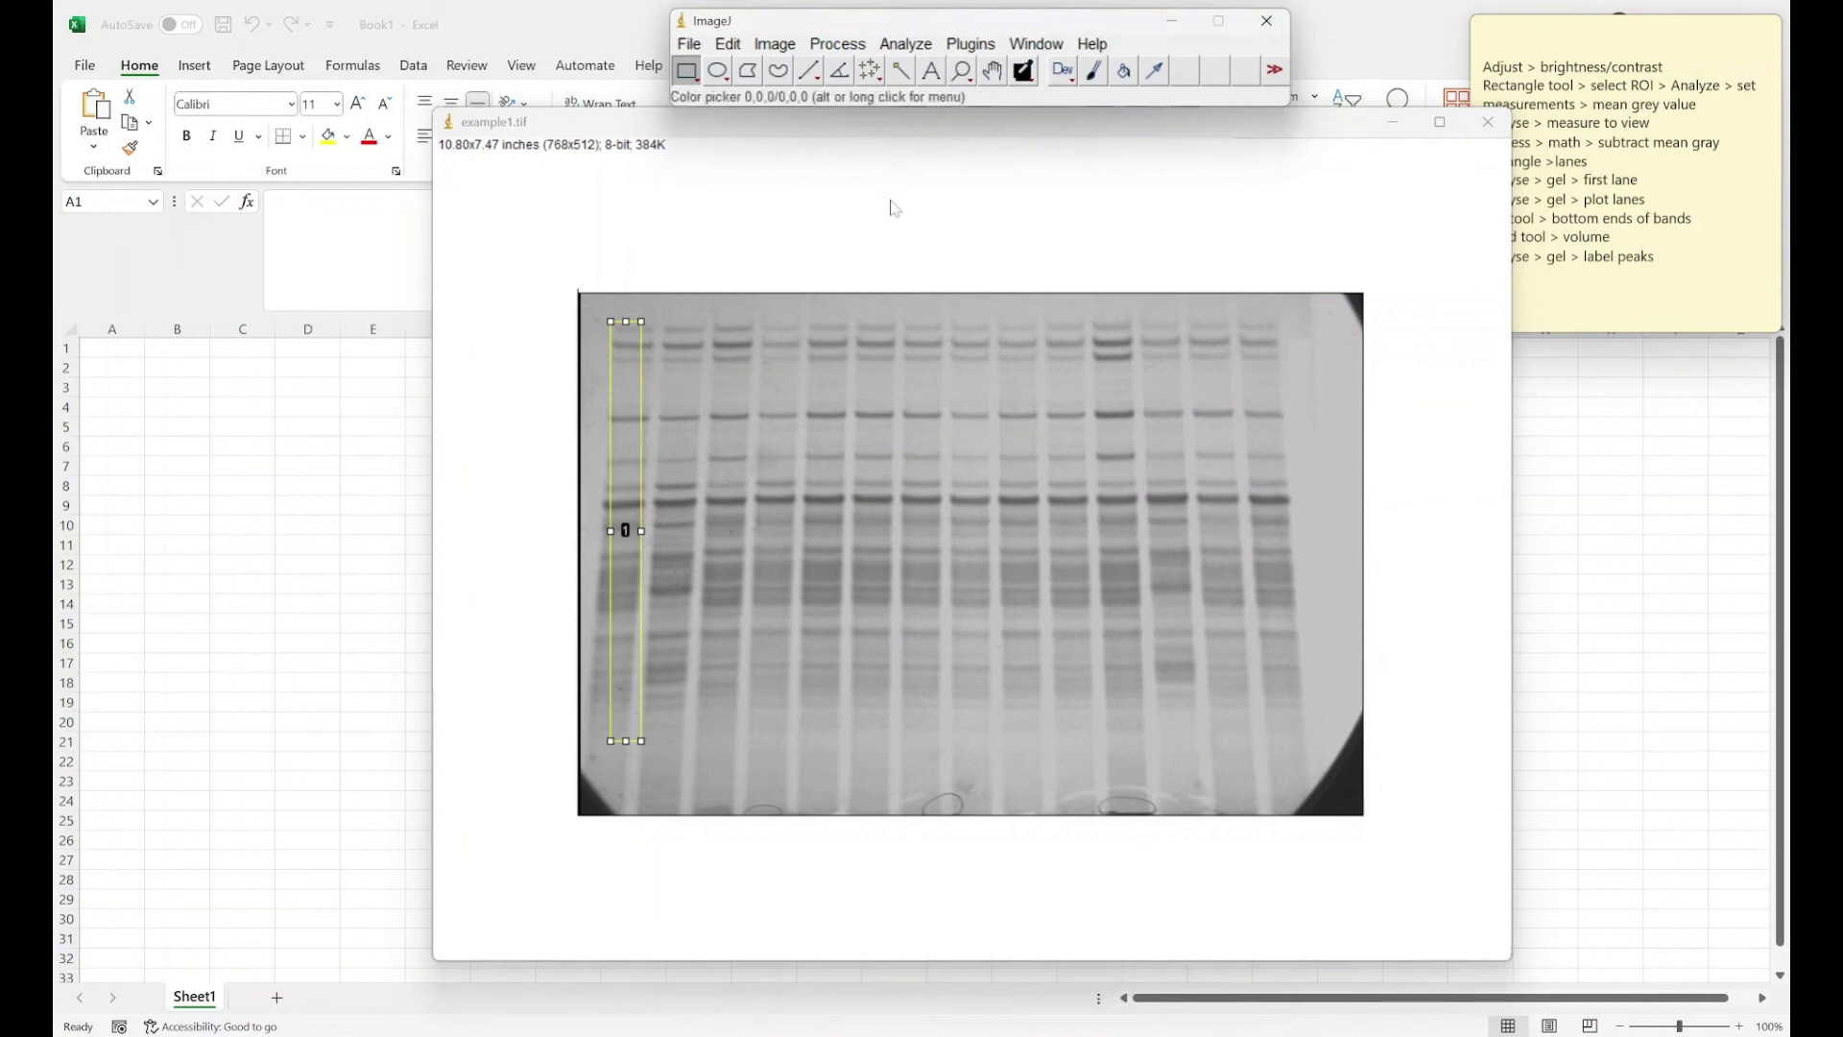
Step: Mark the boxed leftmost column of bands as the first lane and plot its intensity profile
key(ctrl+v)
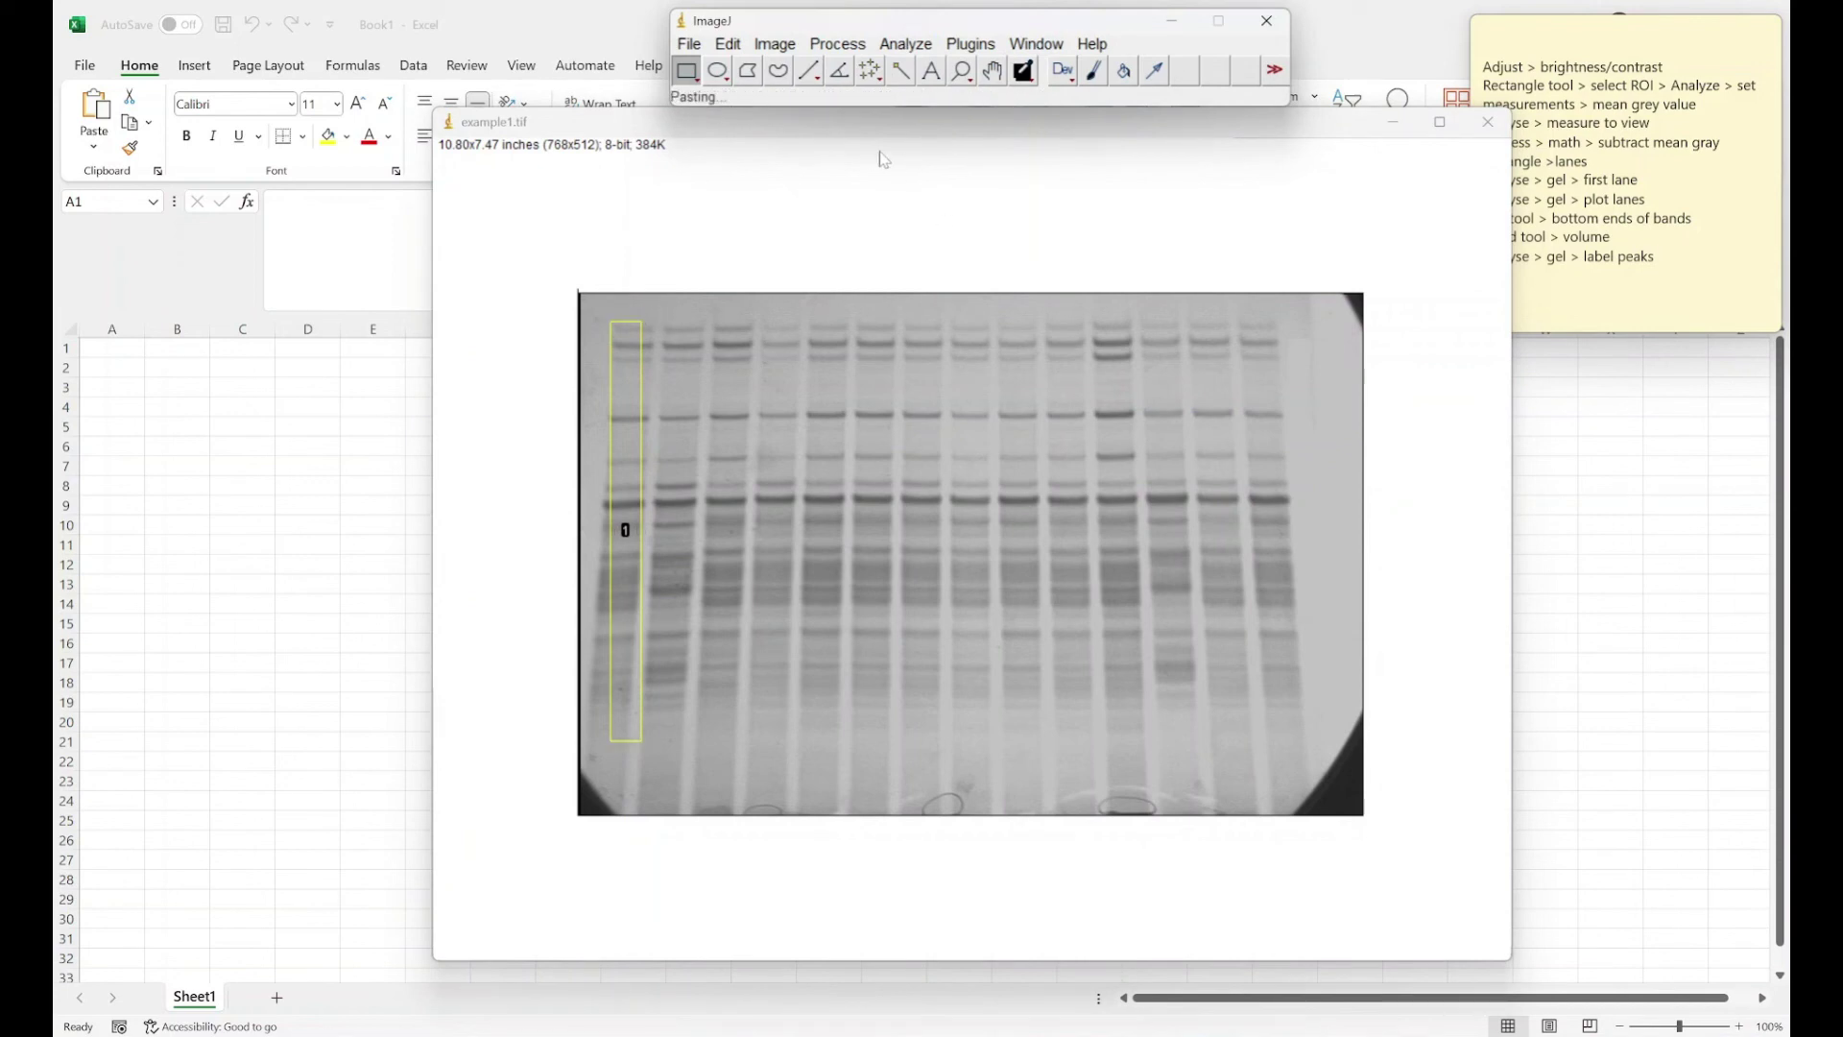
click(904, 44)
mouse_move(1005, 398)
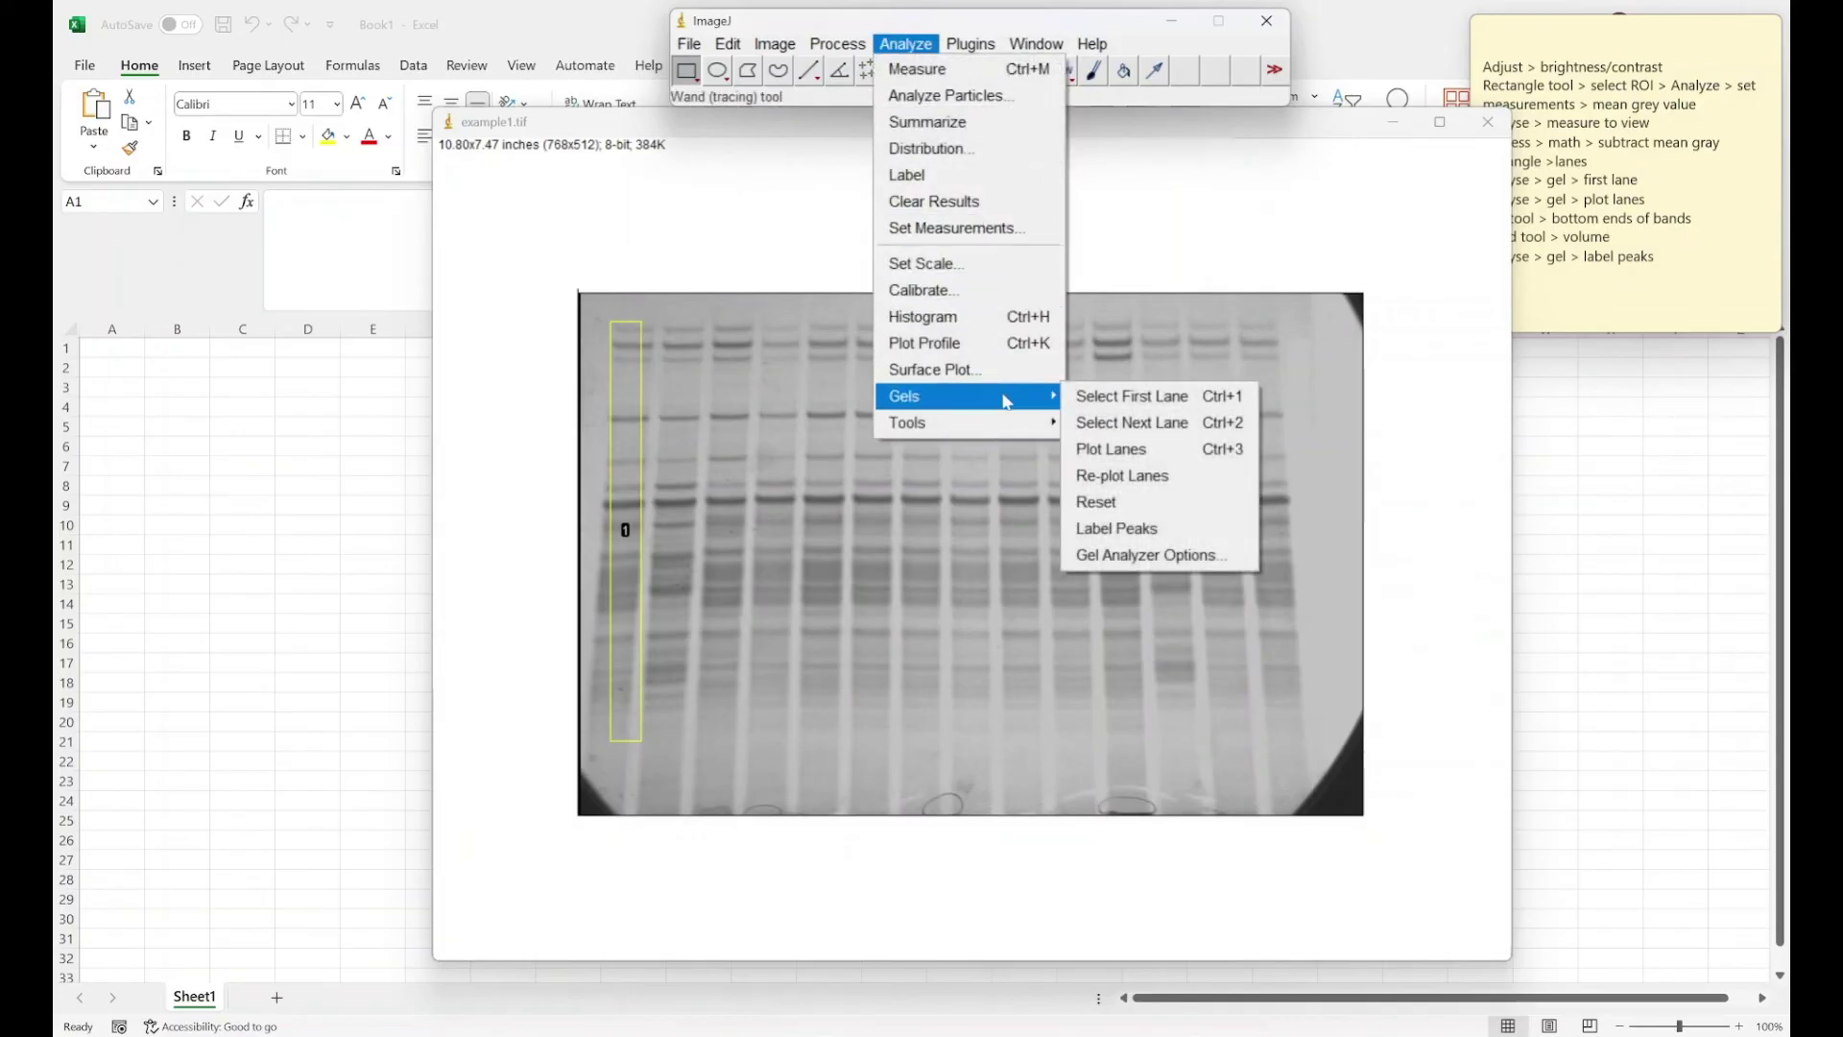
click(1132, 396)
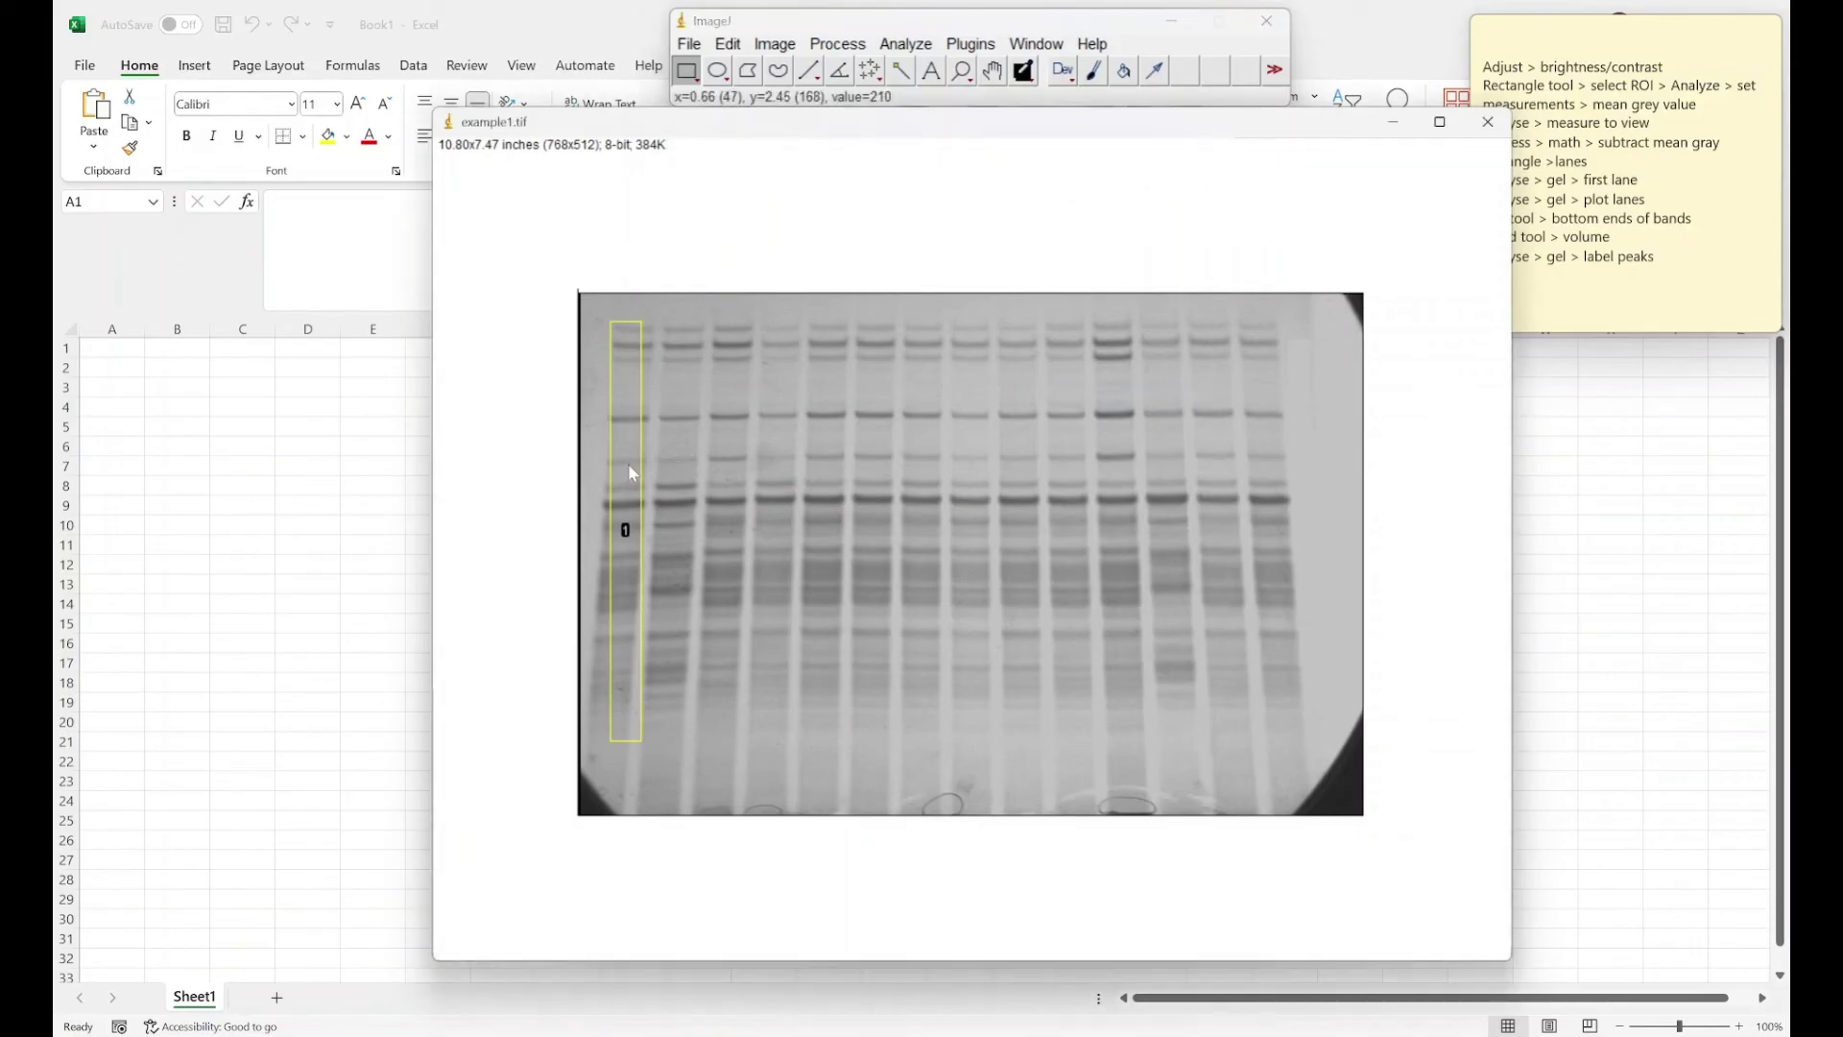
click(904, 44)
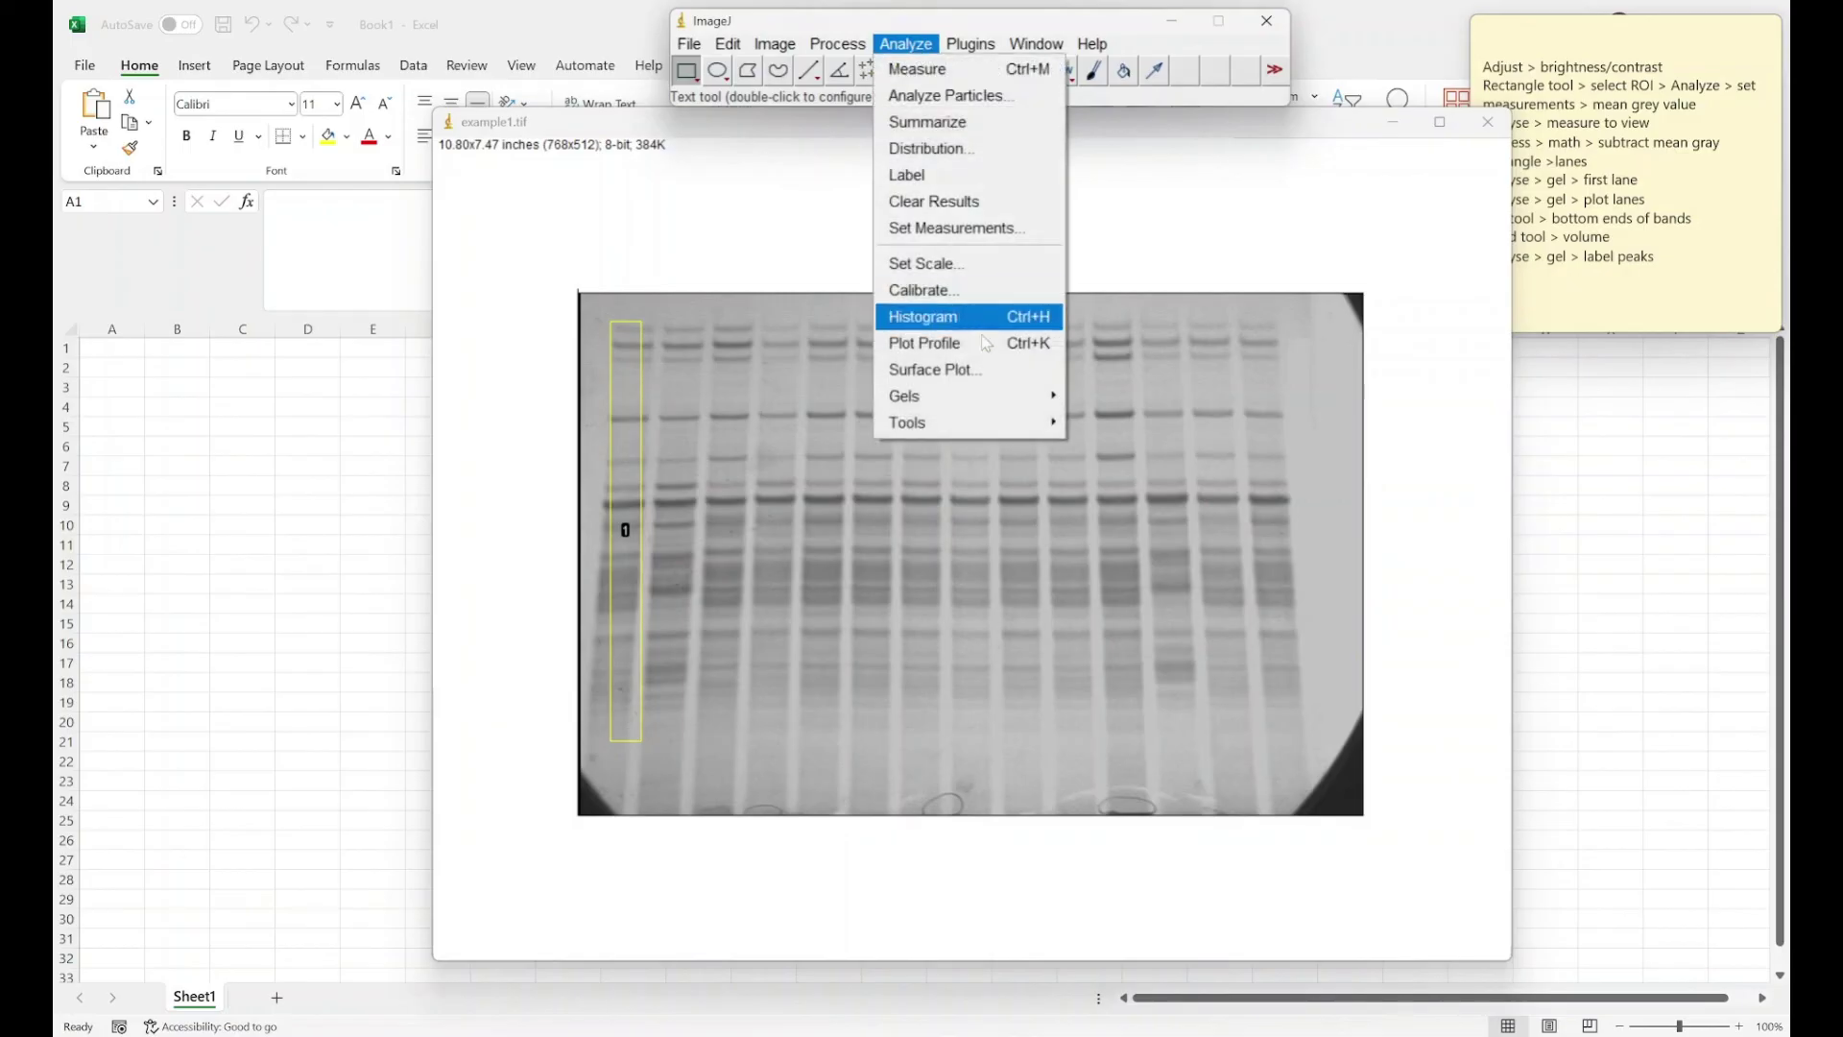
mouse_move(1032, 394)
click(1111, 449)
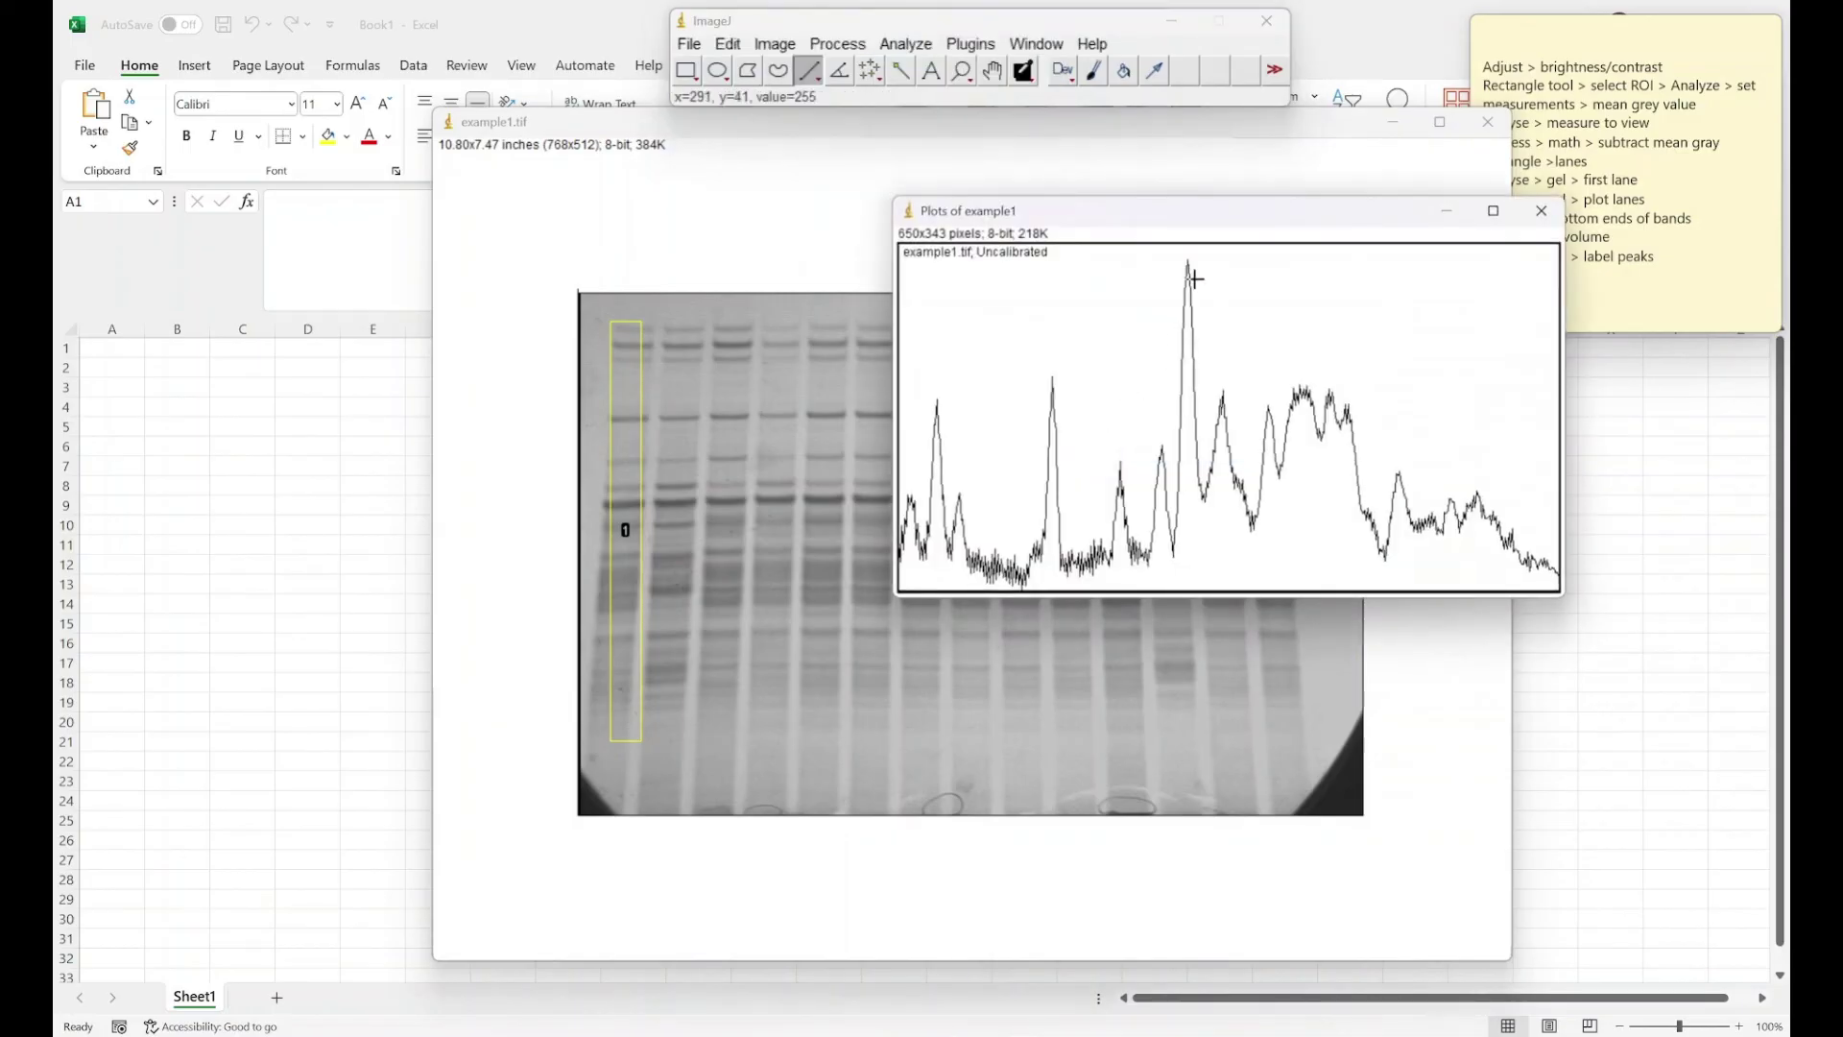
Step: Reposition the lane plot window and draw straight baseline segments joining the bottoms of the peaks across the profile
drag(1187, 229, 1066, 206)
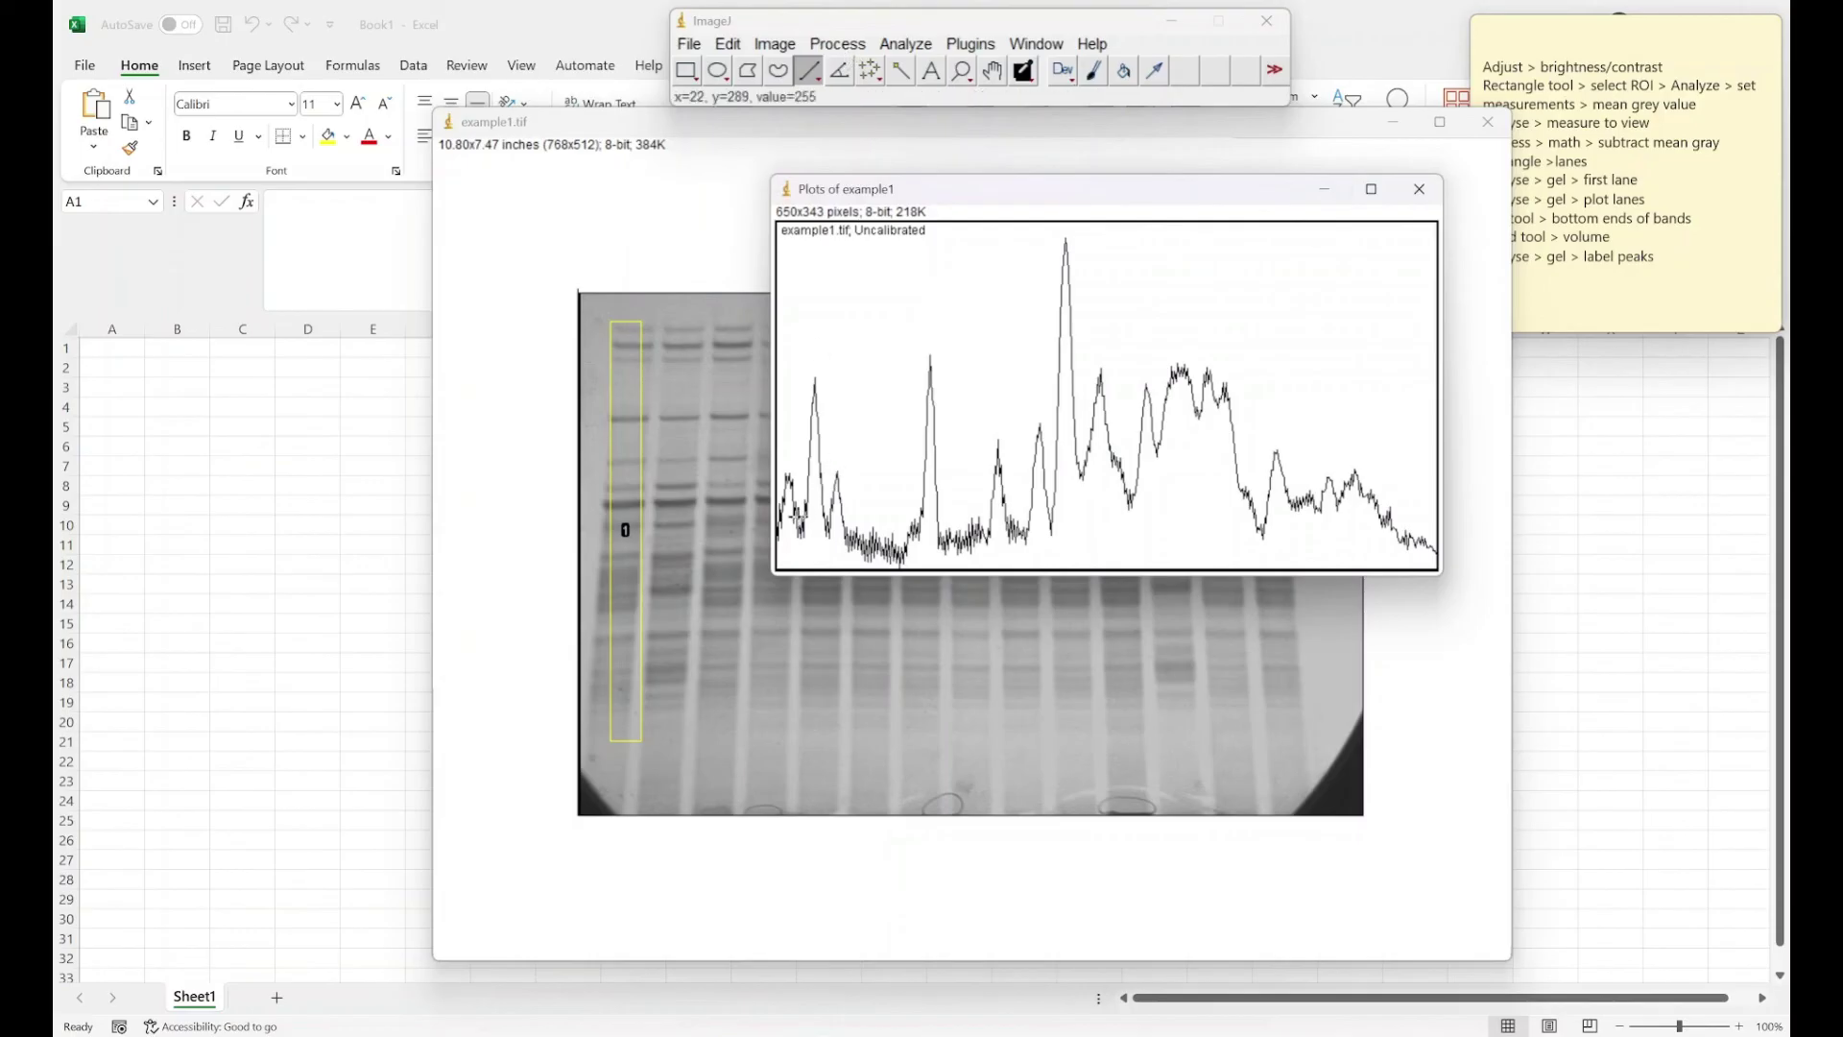
mouse_move(779, 530)
mouse_down()
mouse_move(927, 552)
mouse_move(1053, 530)
mouse_move(1082, 475)
mouse_move(1131, 502)
mouse_move(1179, 430)
mouse_move(1218, 413)
mouse_move(1226, 447)
mouse_move(1230, 416)
mouse_up()
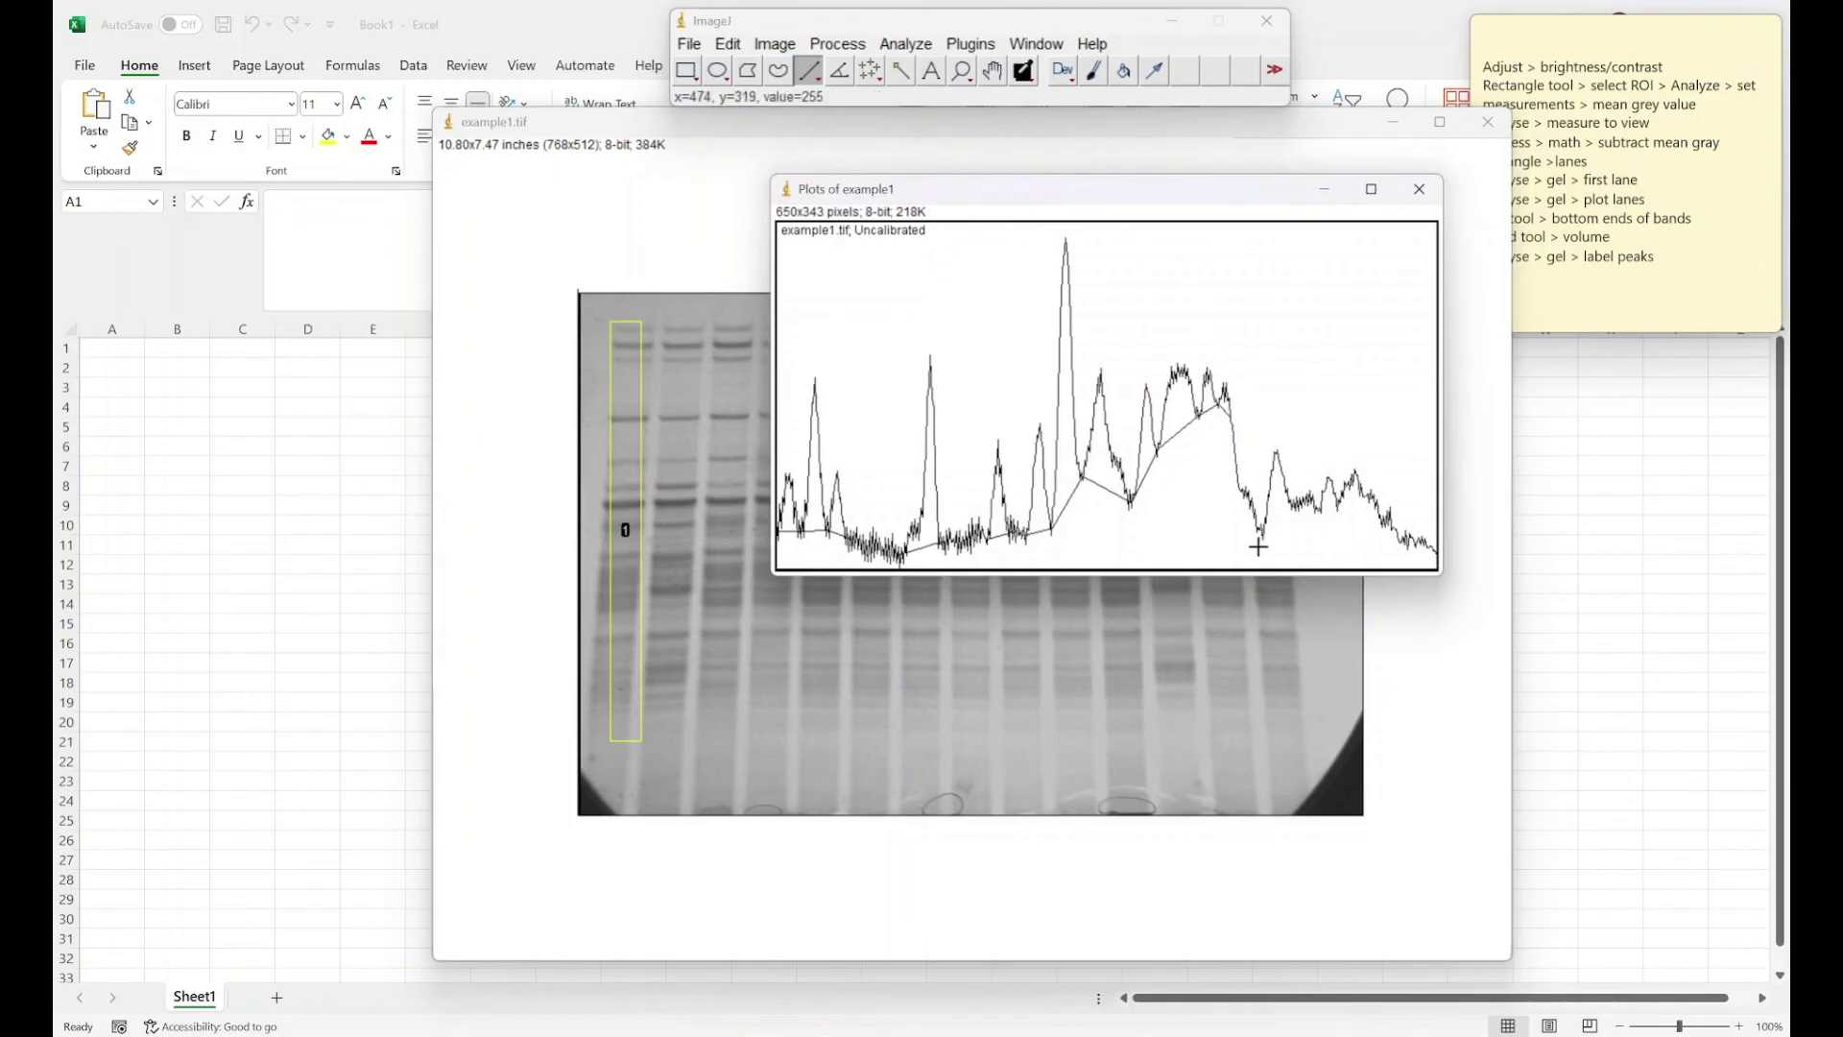
drag(1264, 529, 1344, 504)
Step: Measure the areas of the 14 peaks in the lane plot one after another with the Wand tool, from the first peak onward
click(901, 69)
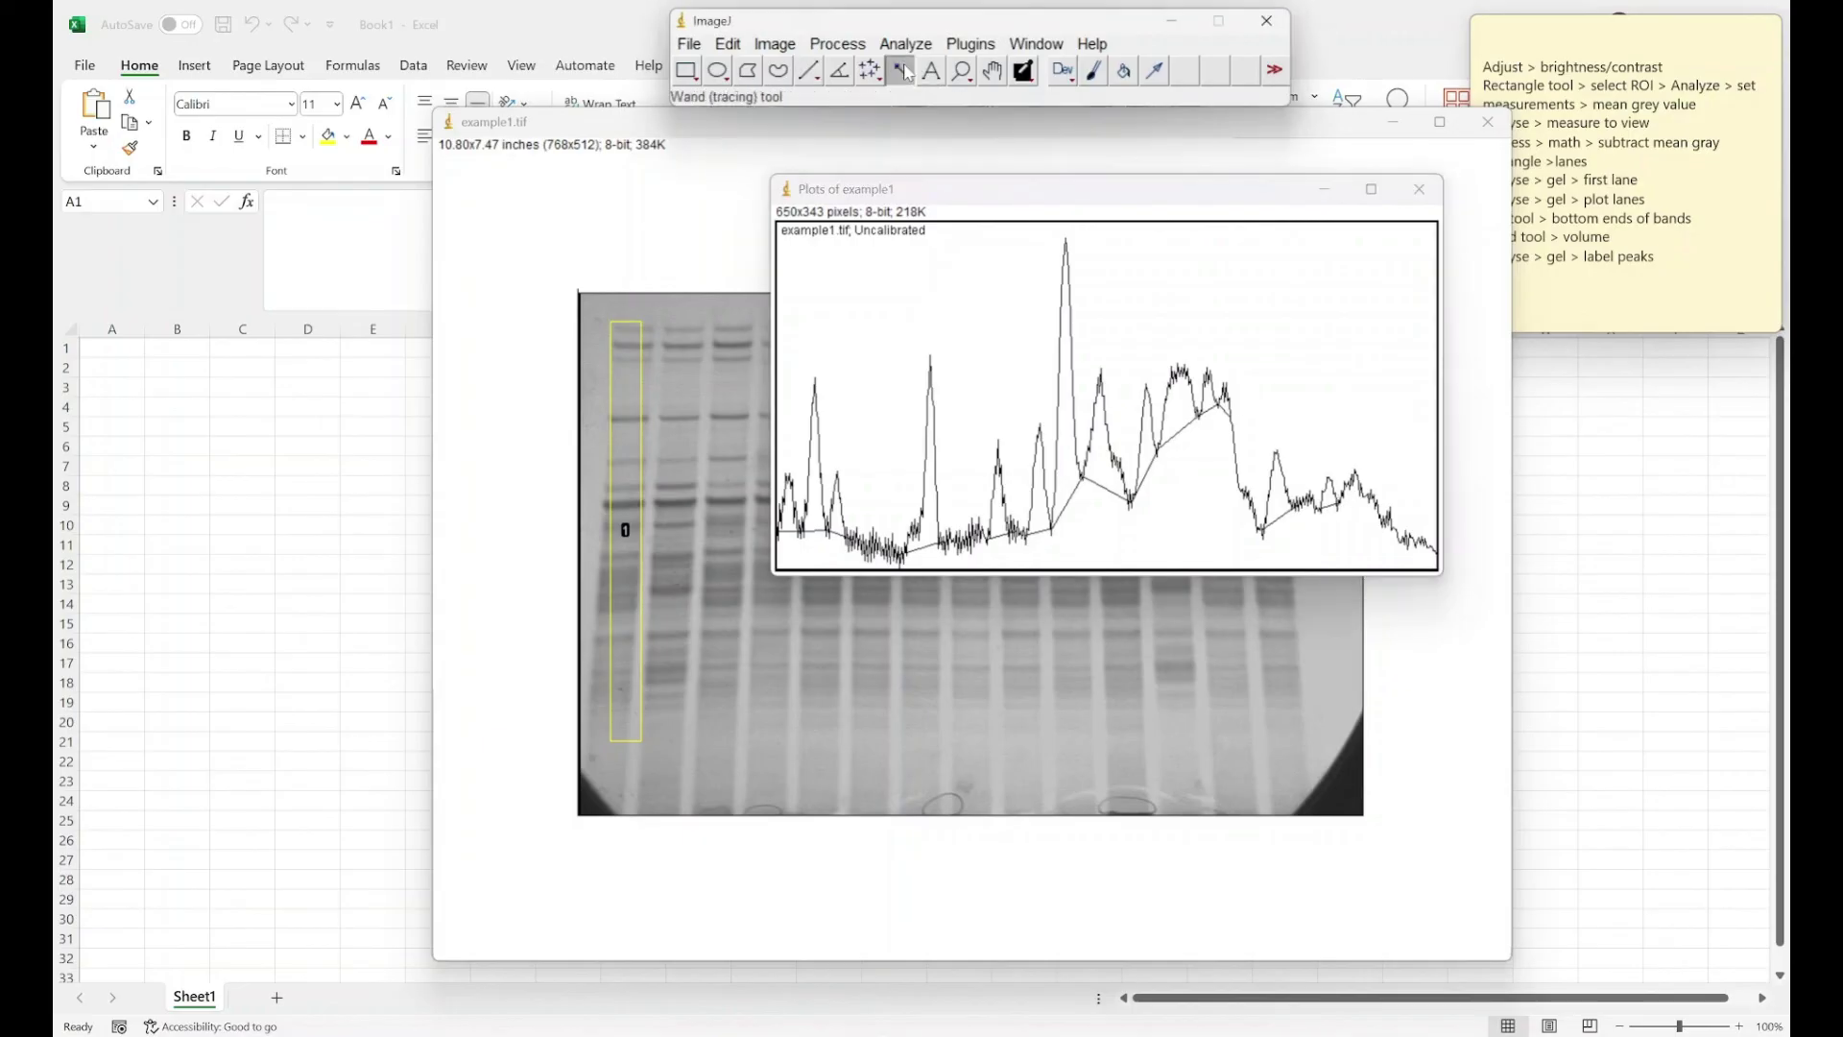
click(789, 511)
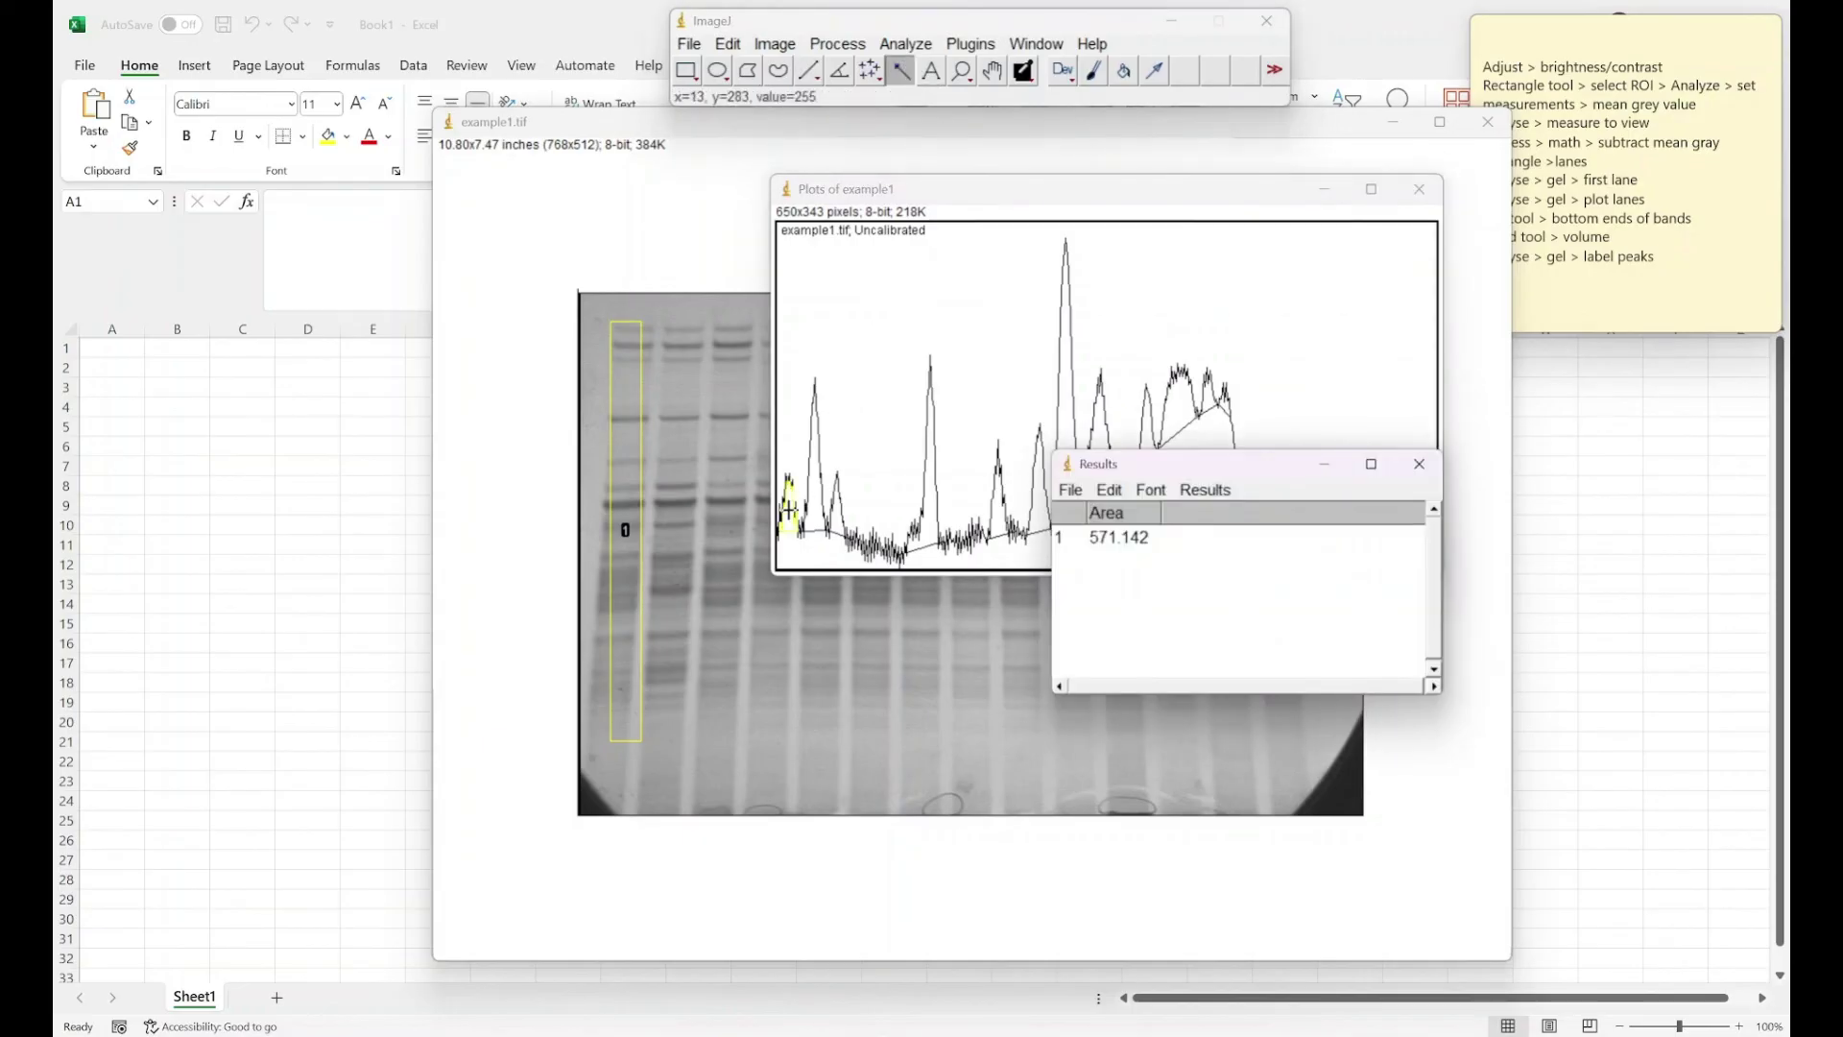
click(813, 503)
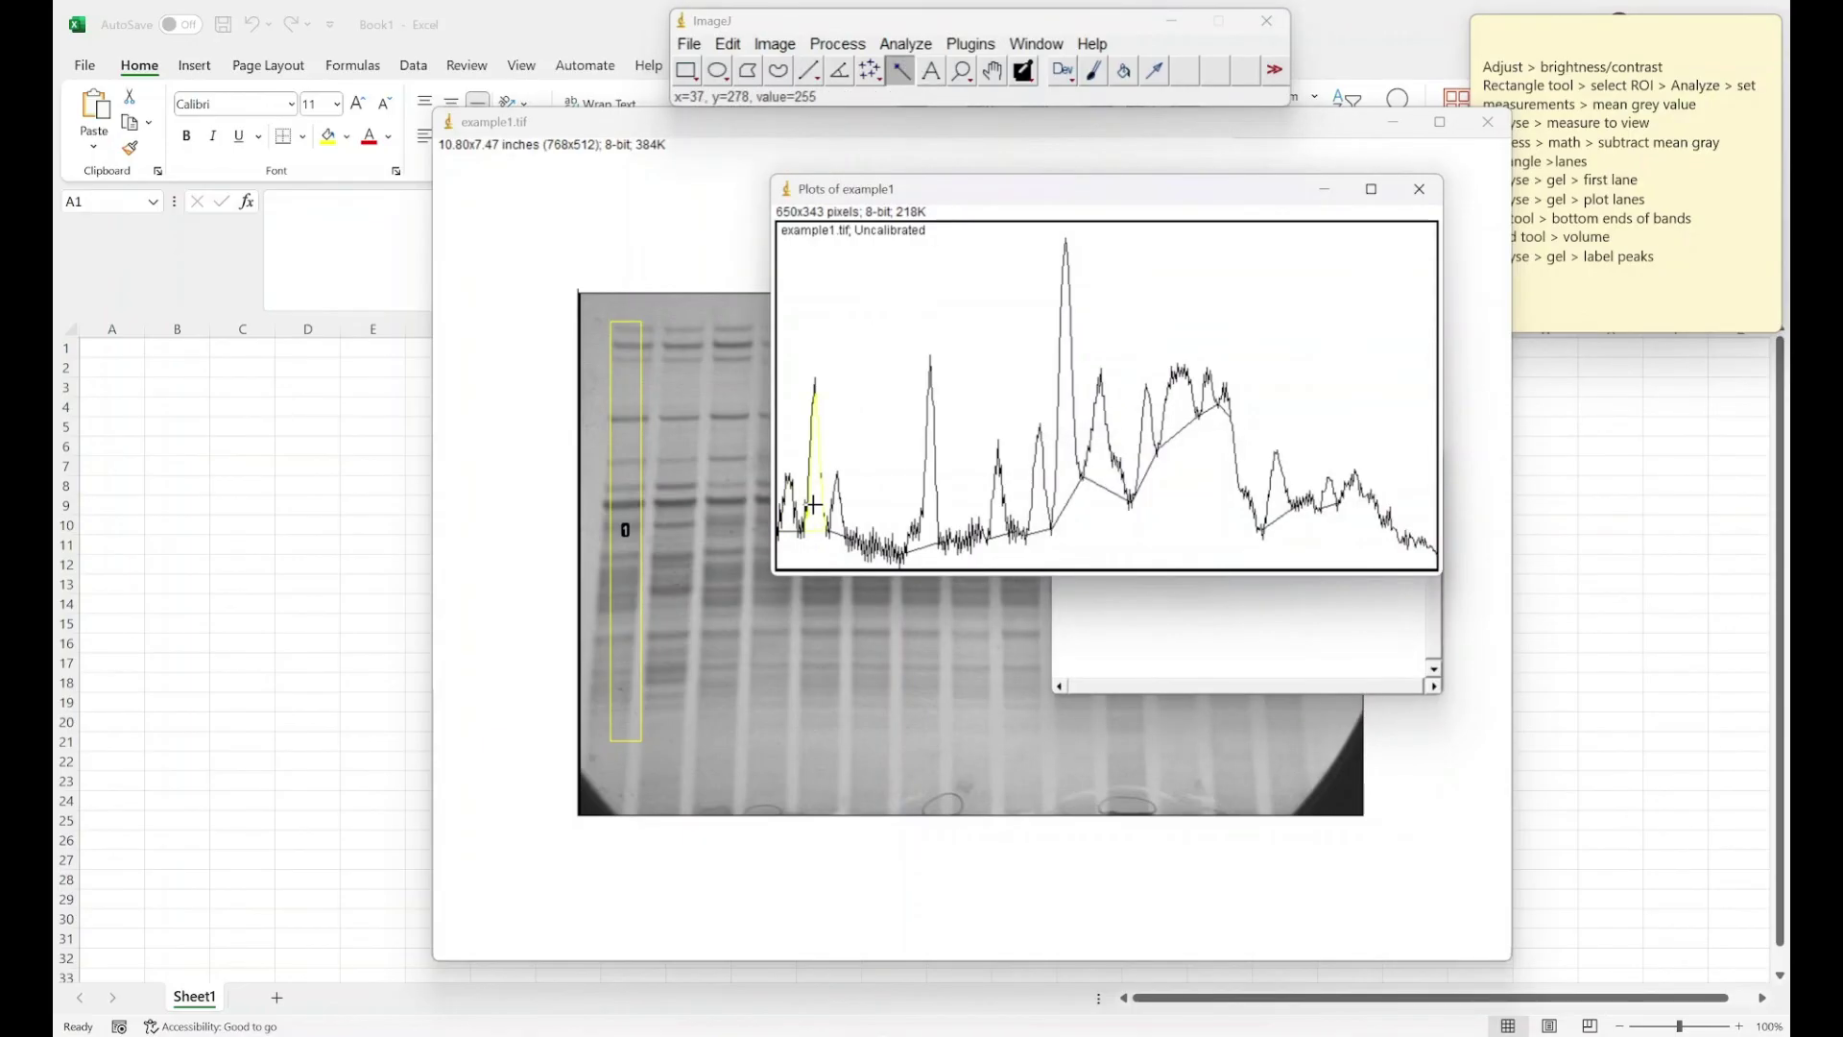
click(1131, 672)
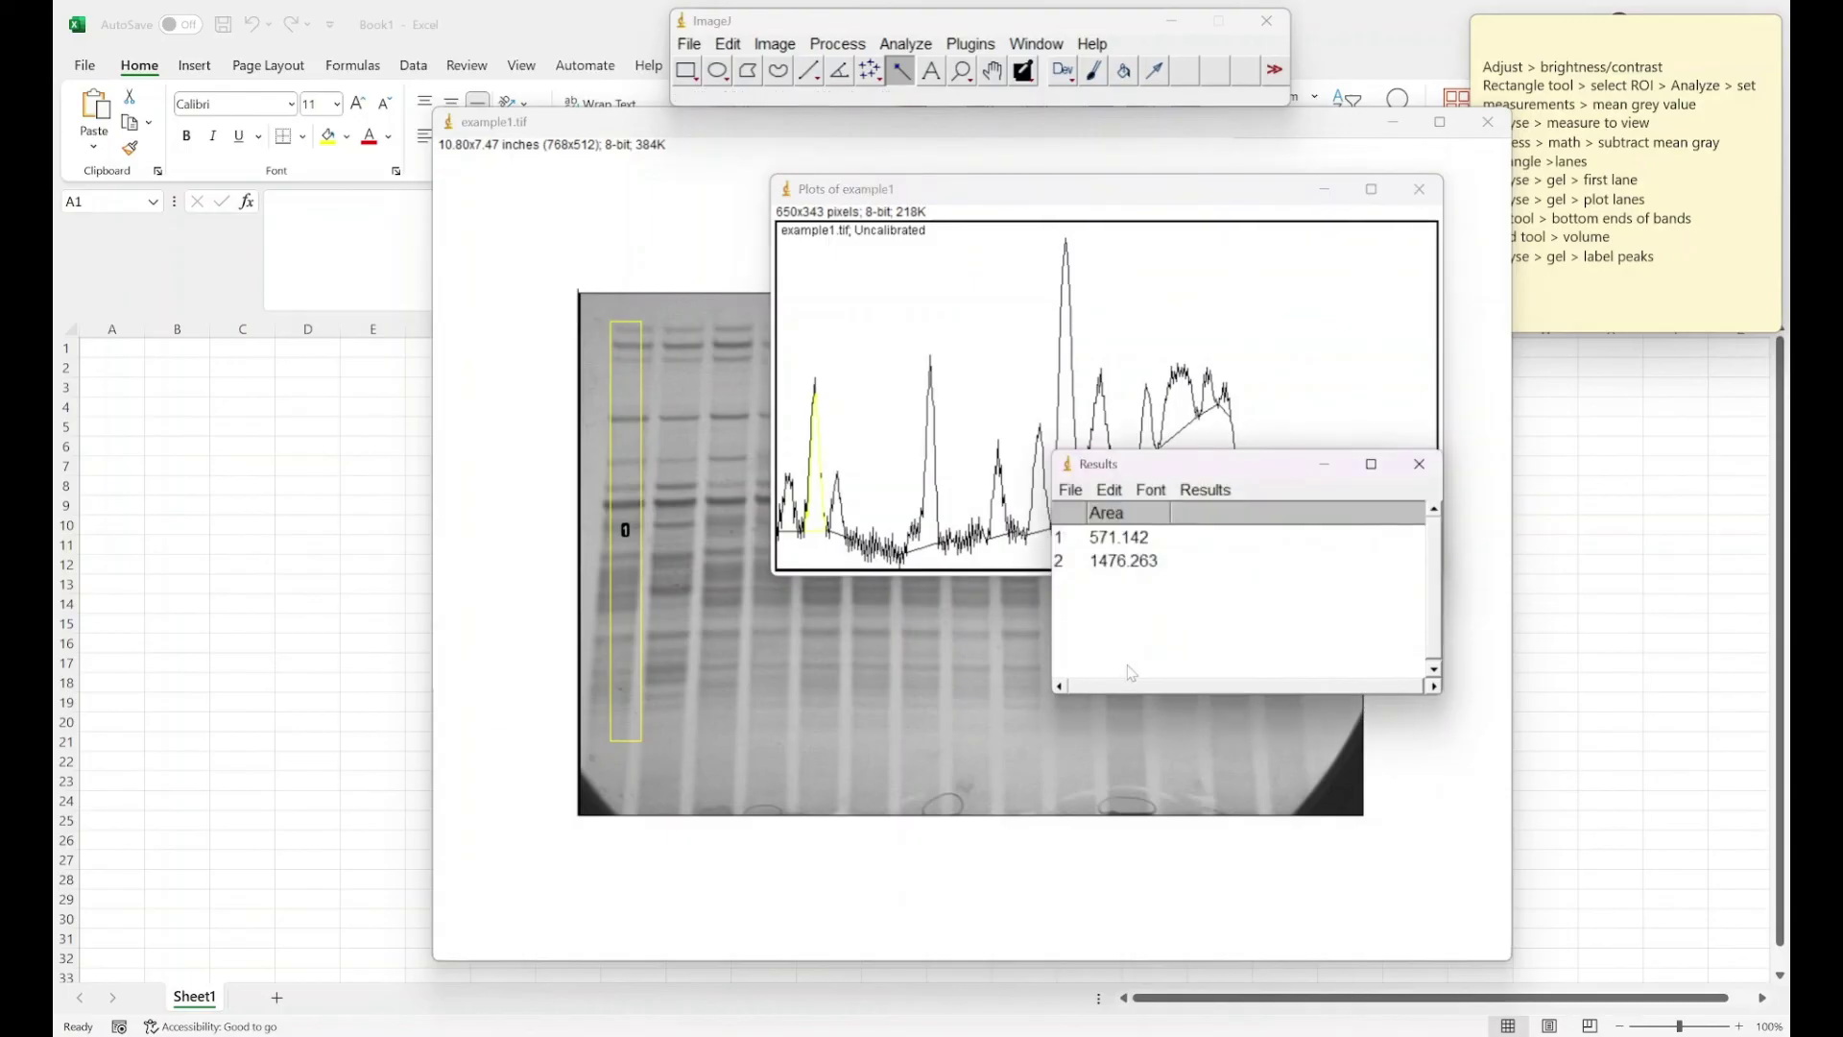
click(833, 516)
click(928, 532)
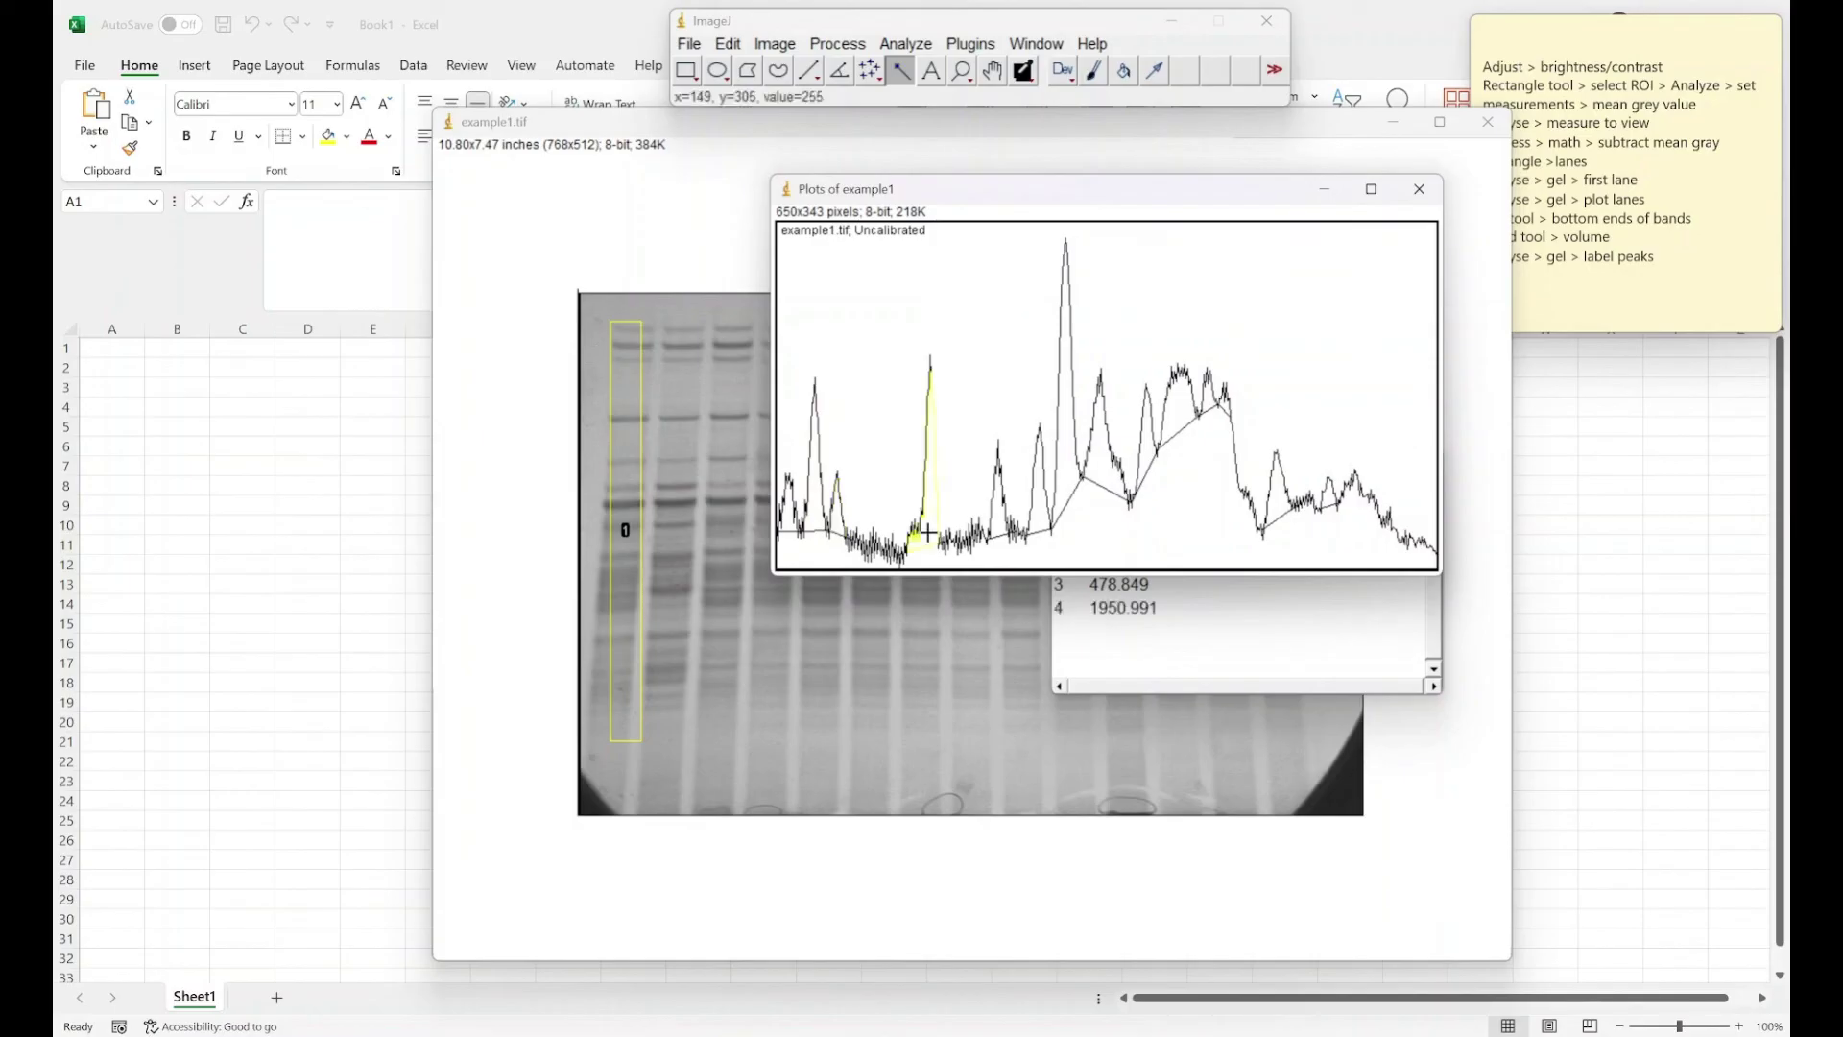
click(1000, 516)
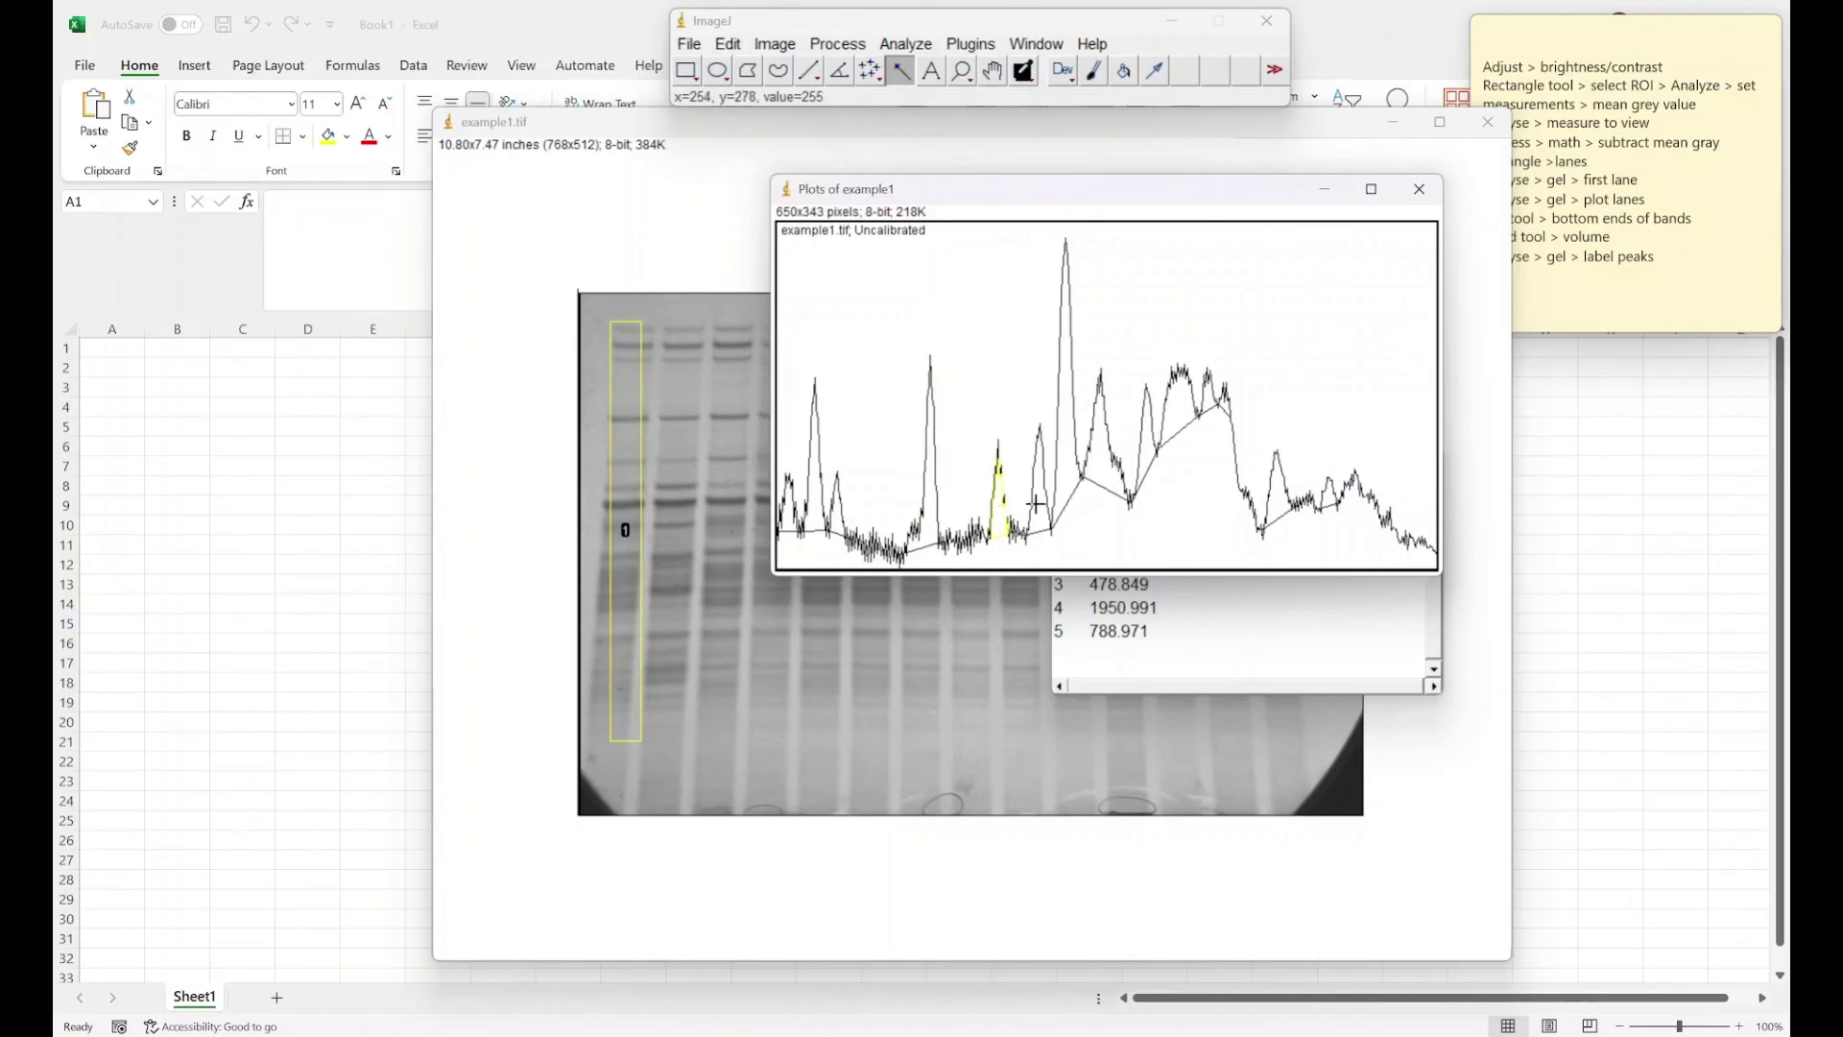
click(1037, 504)
click(1065, 471)
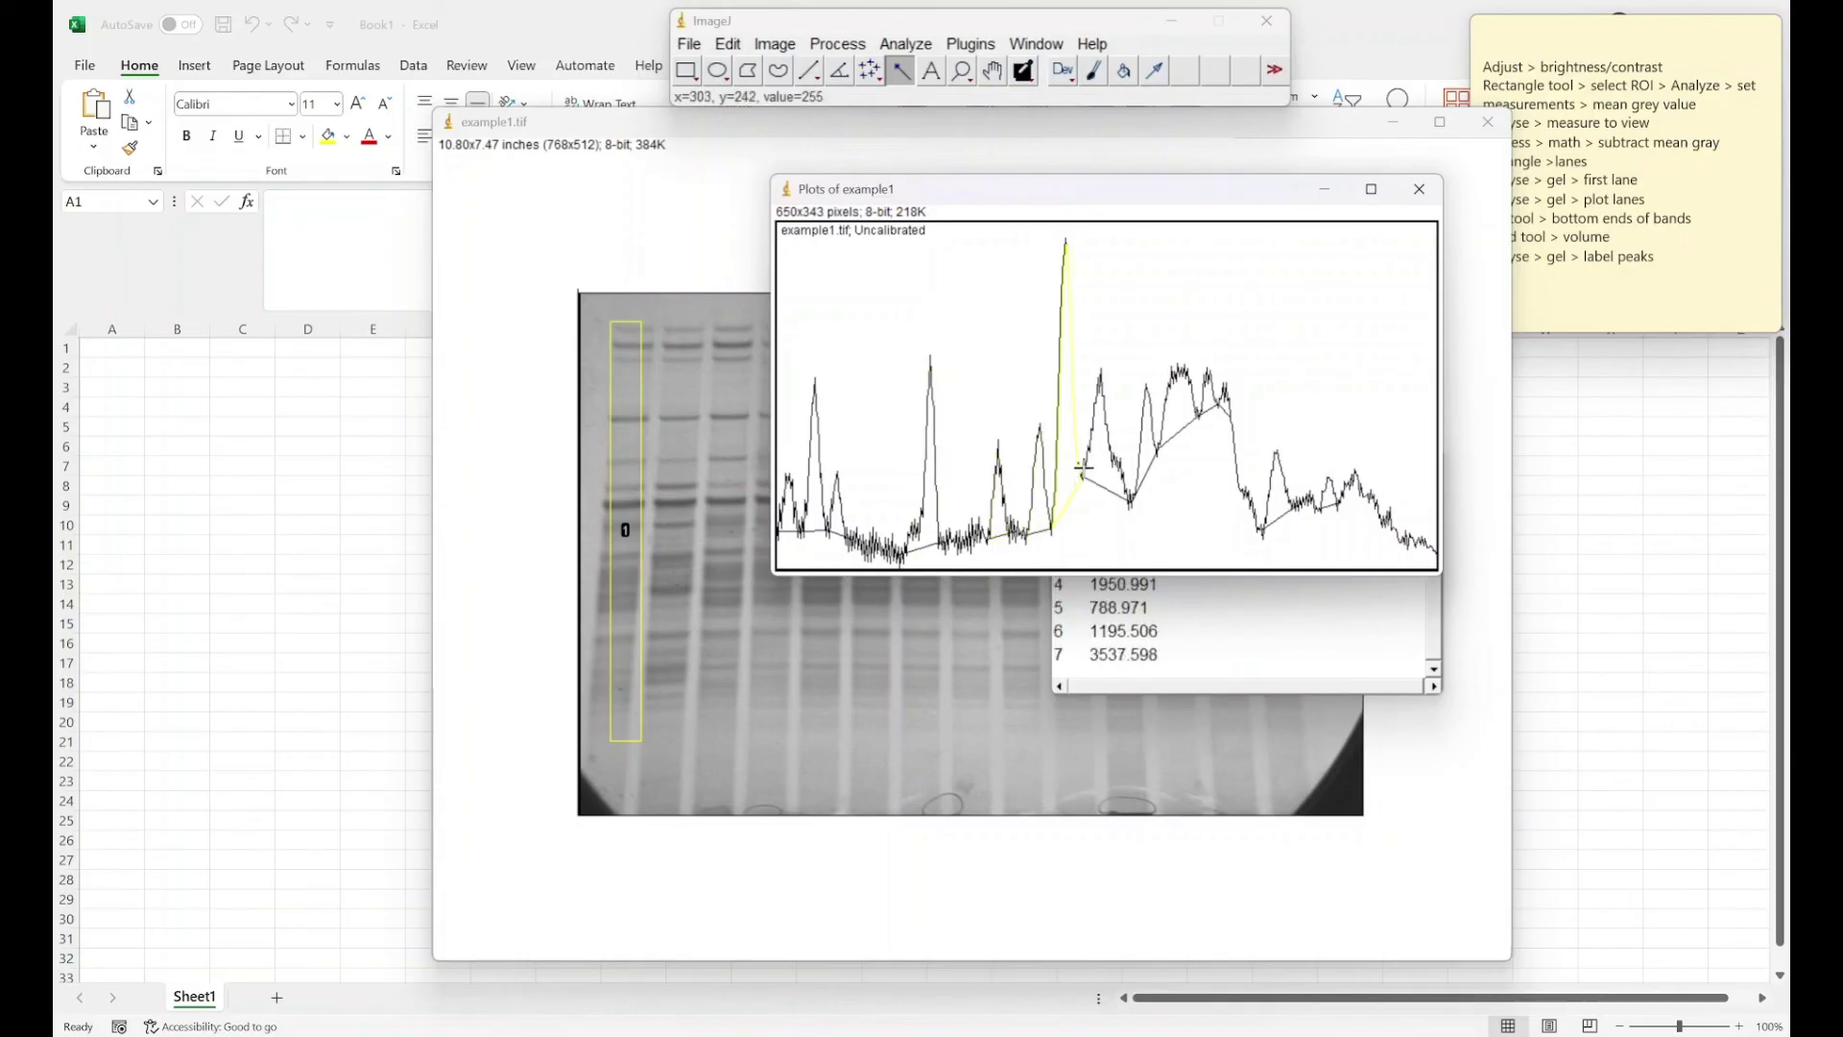
click(1098, 466)
click(1149, 433)
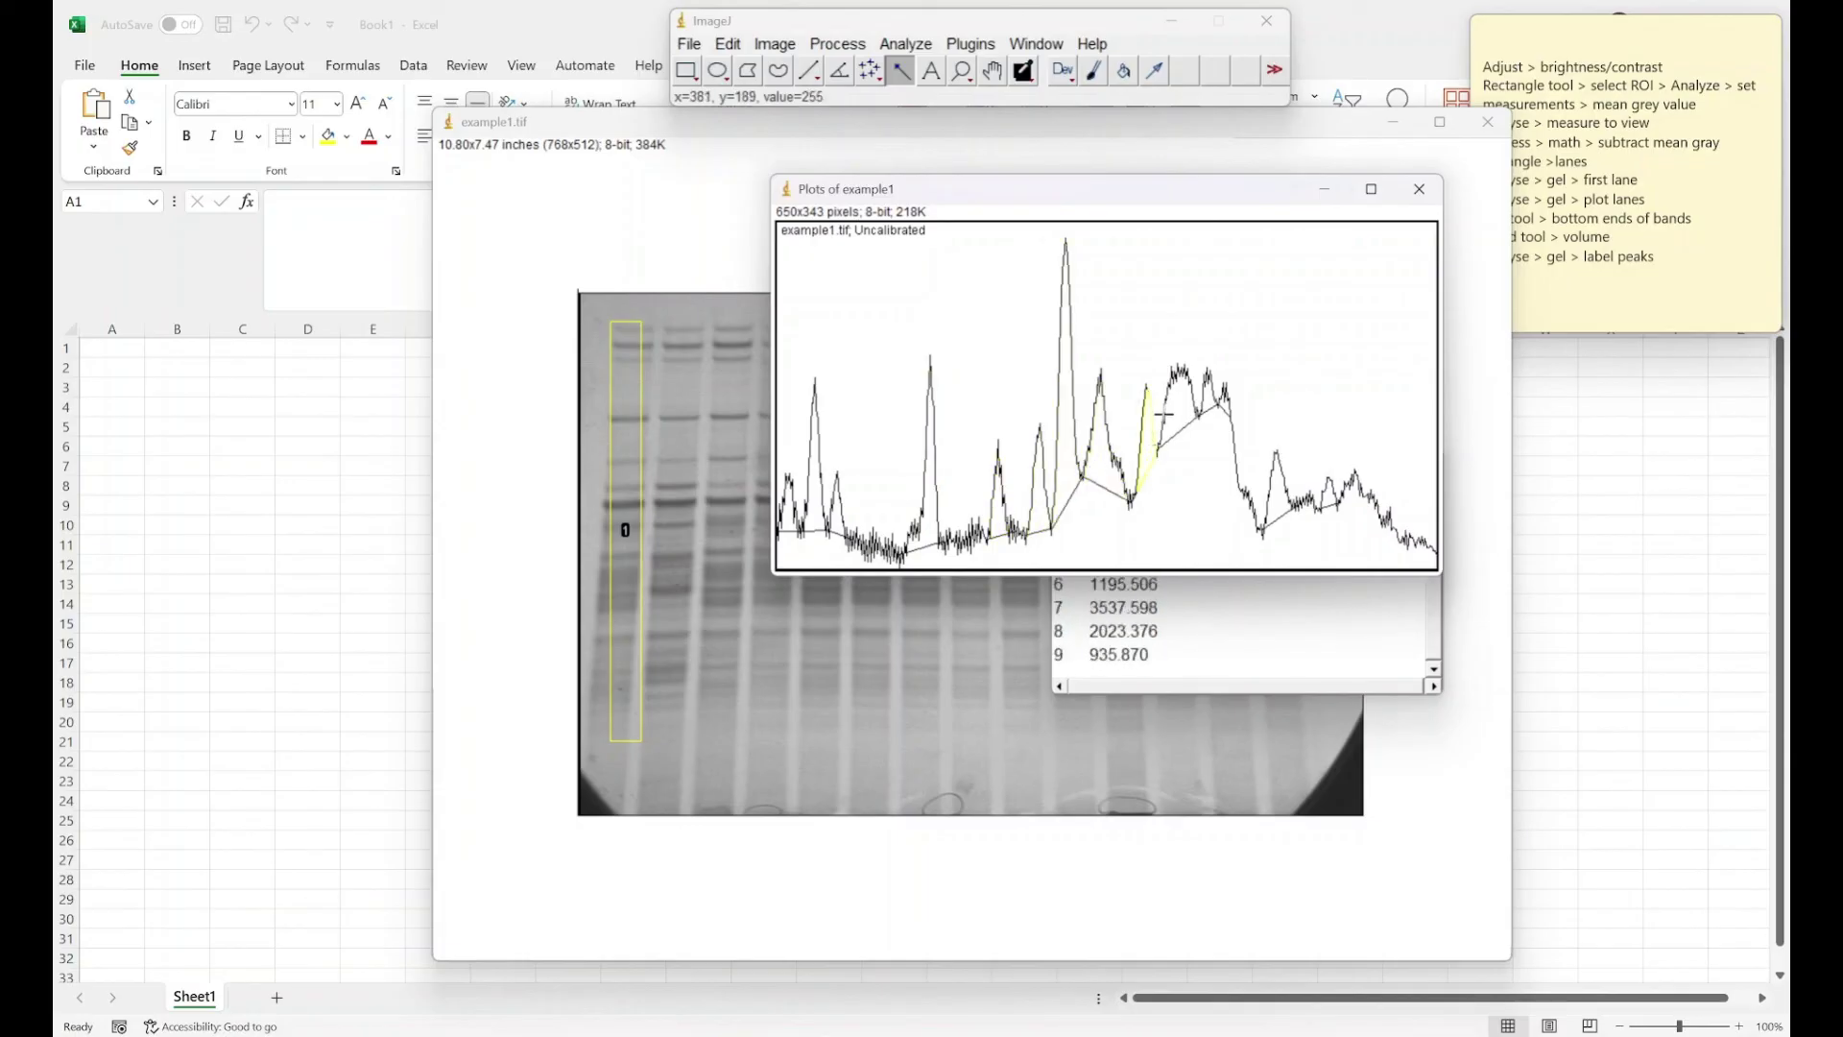
click(1180, 394)
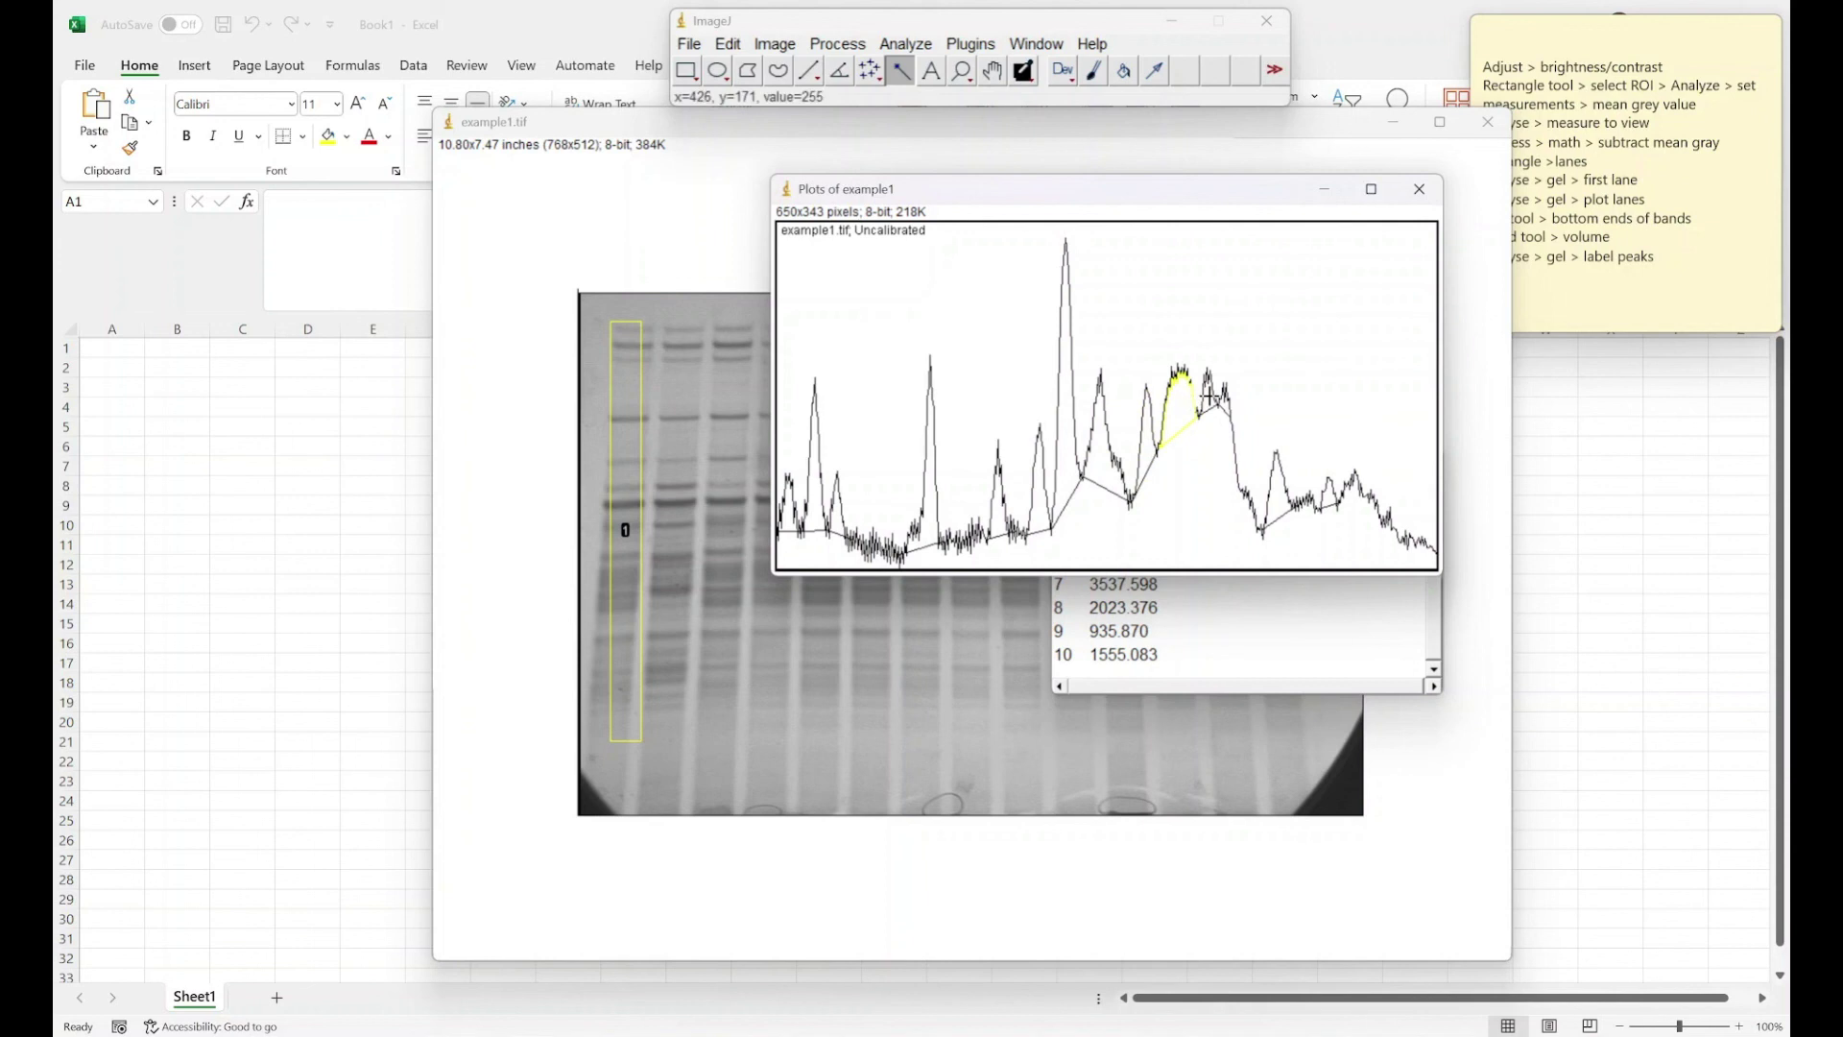
click(1211, 398)
click(1225, 405)
click(1278, 488)
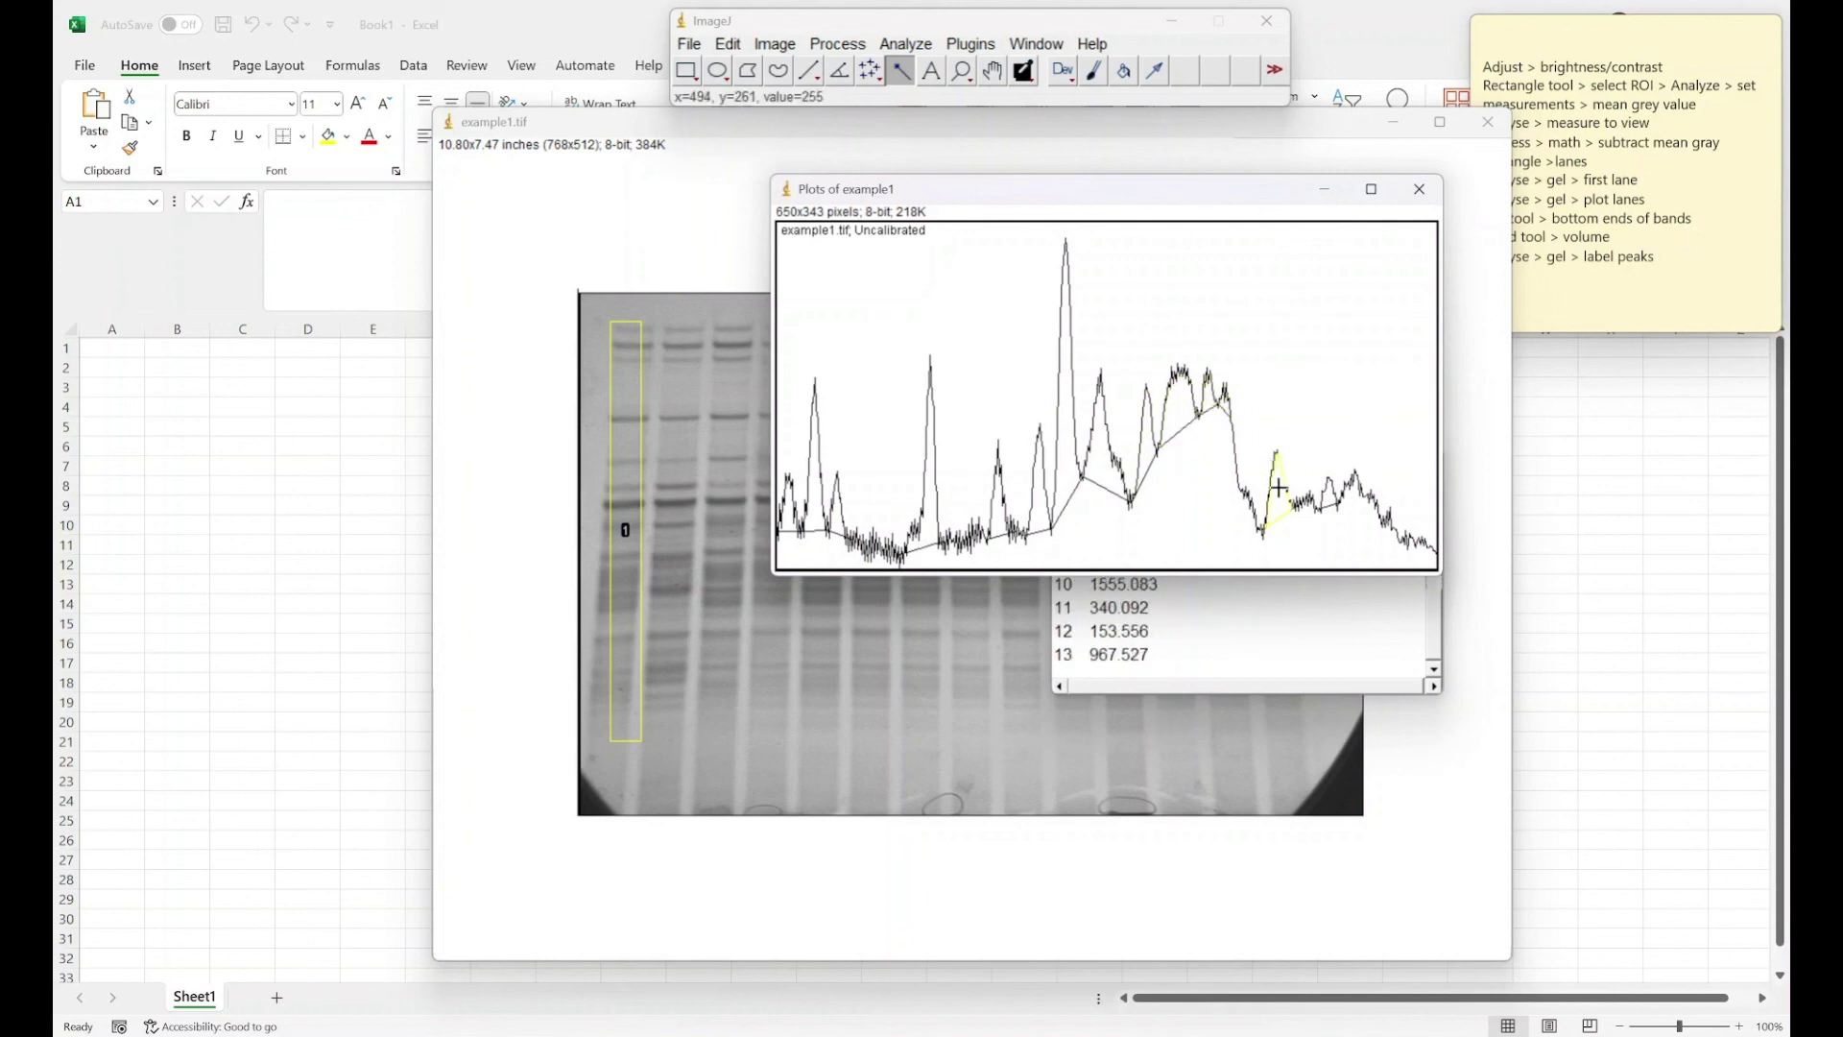
click(1329, 491)
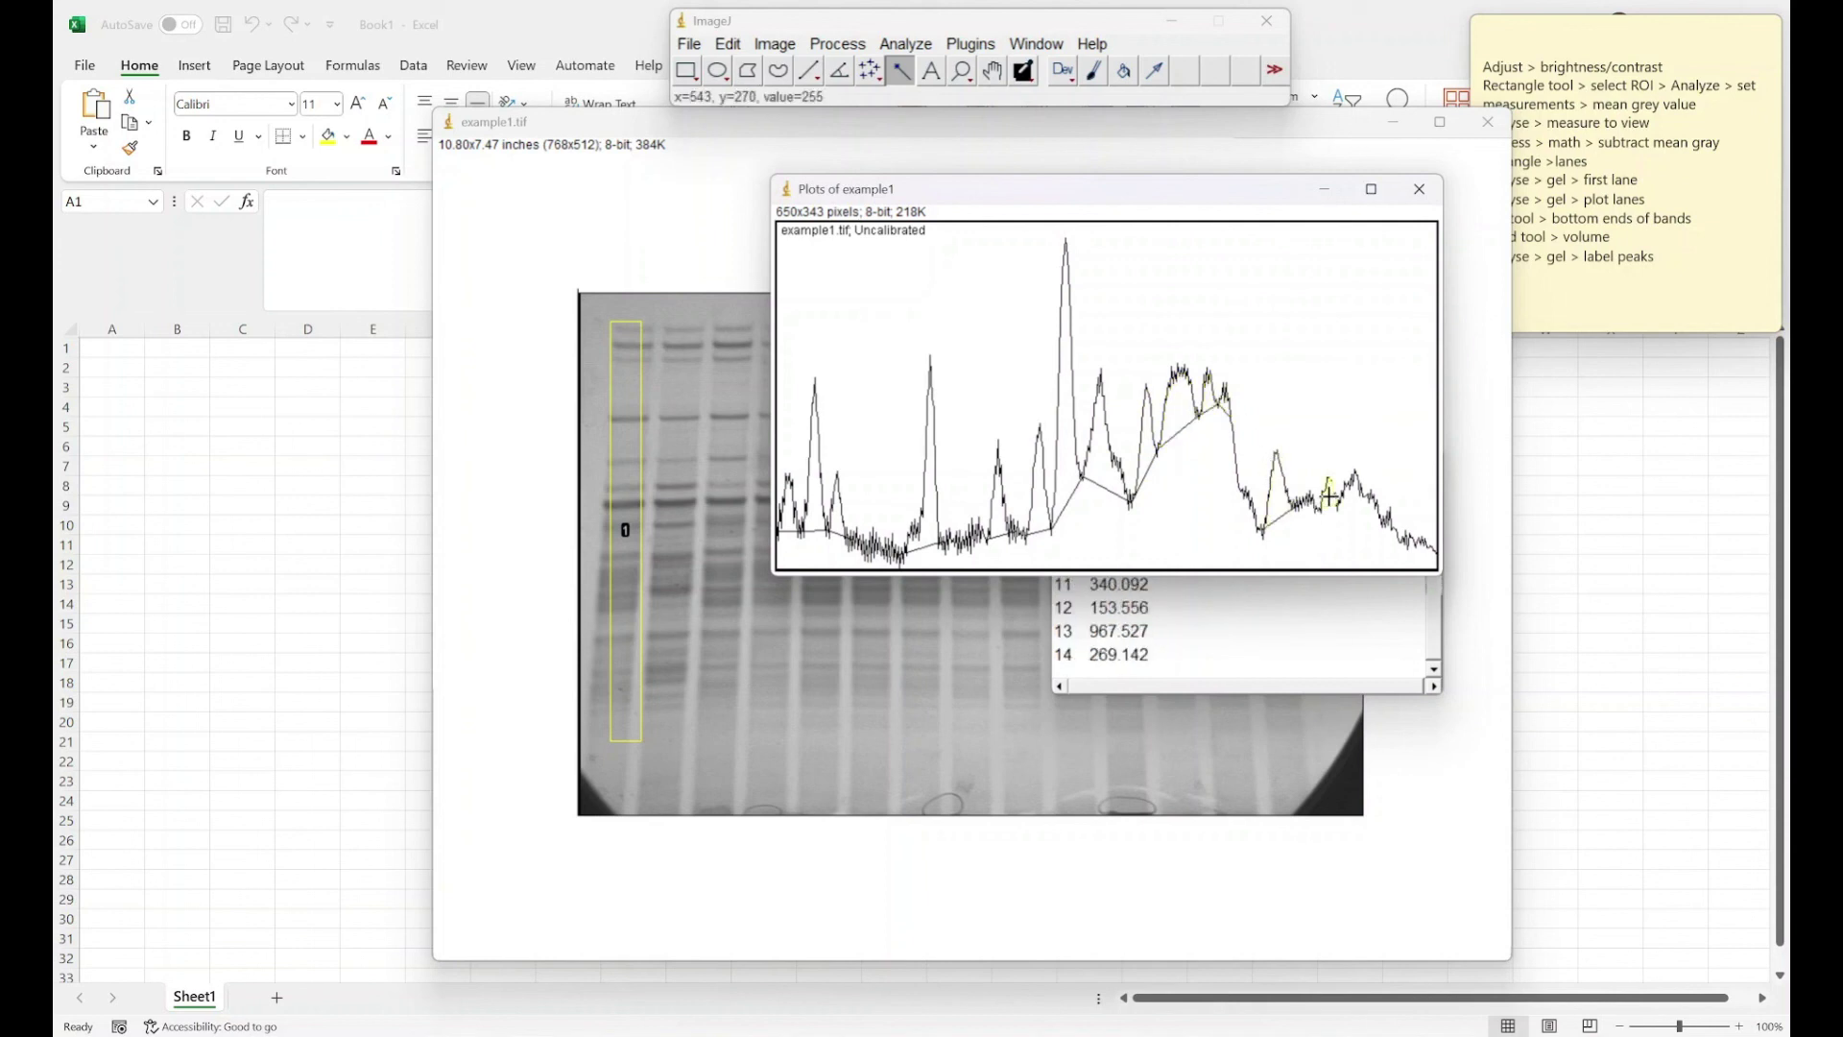
Step: Move and enlarge the Results window so its rows can be read, and select the peak area rows
click(1437, 687)
drag(1258, 473, 1385, 576)
scroll(1393, 679, up, 1)
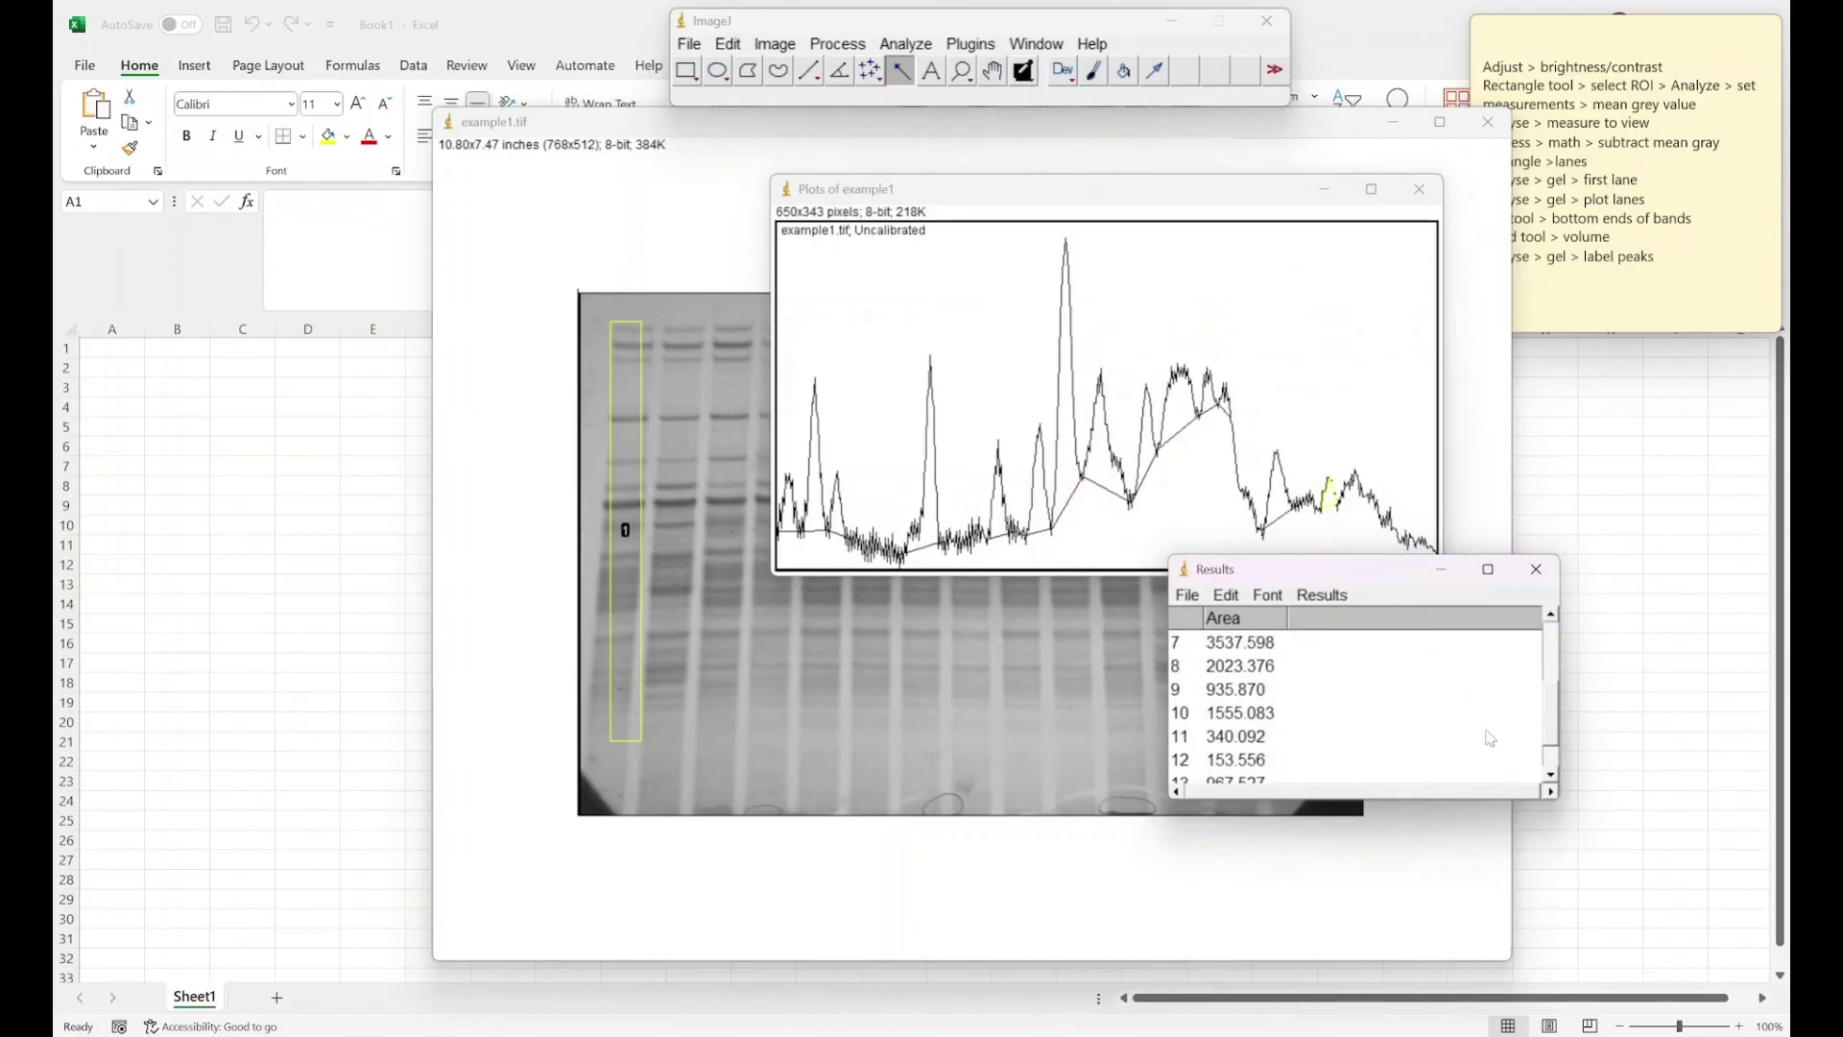
drag(1563, 809, 1737, 929)
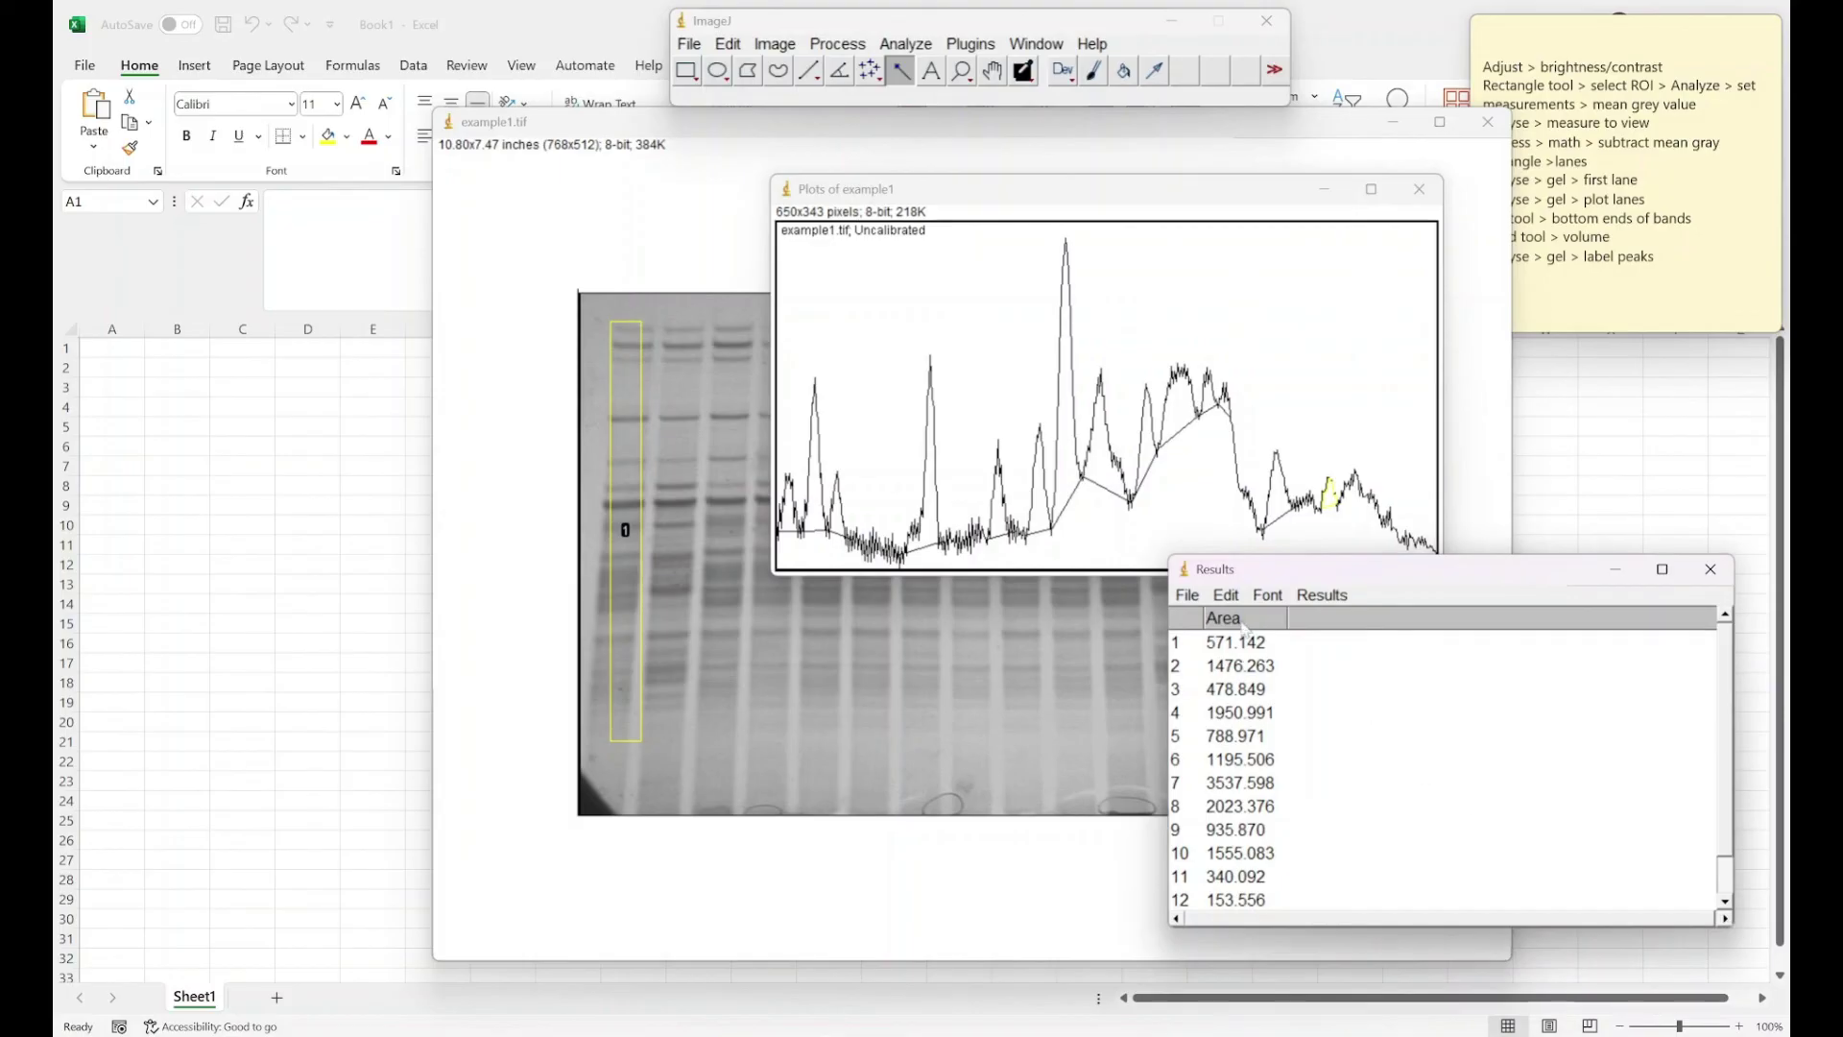
click(1231, 648)
mouse_move(1231, 648)
mouse_down()
mouse_move(1235, 952)
mouse_move(1209, 626)
mouse_up()
scroll(1227, 892, down, 1)
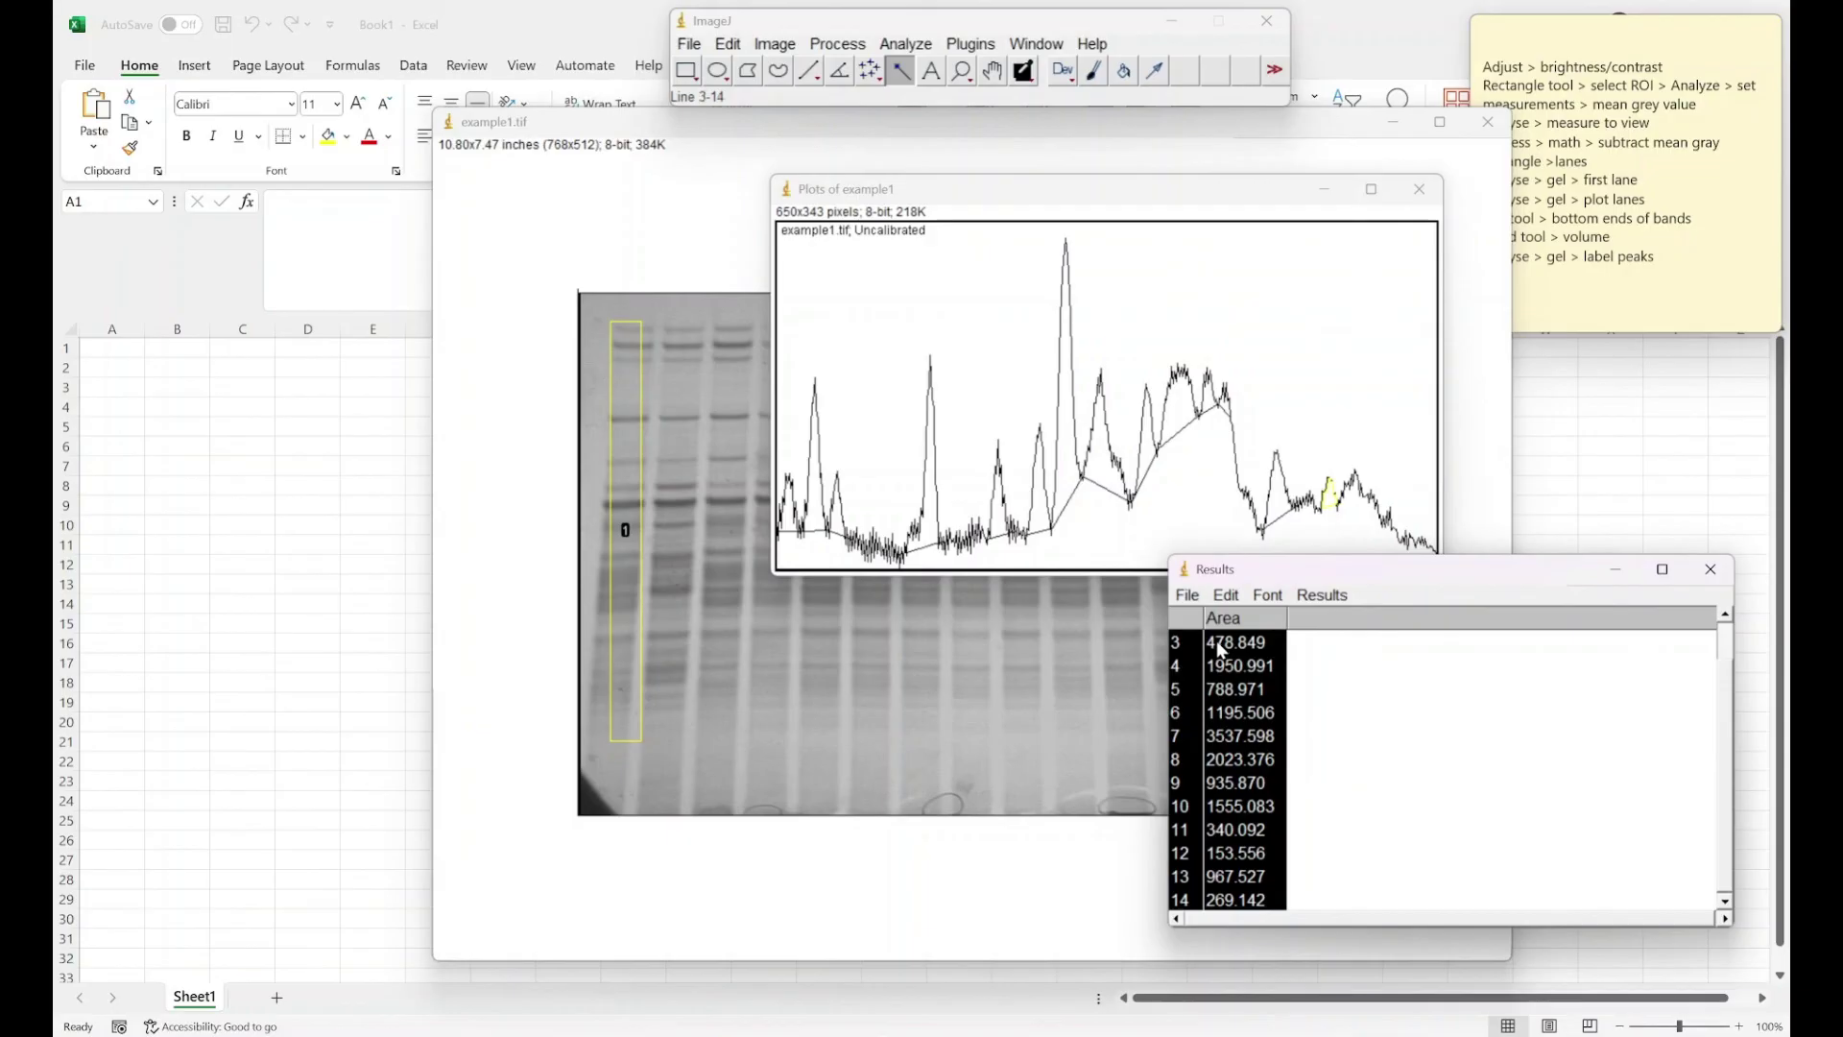
Step: Copy all the peak areas from the Results window and paste them into the blank Excel sheet starting at cell D7
drag(1421, 574, 1220, 464)
click(1313, 664)
click(1029, 486)
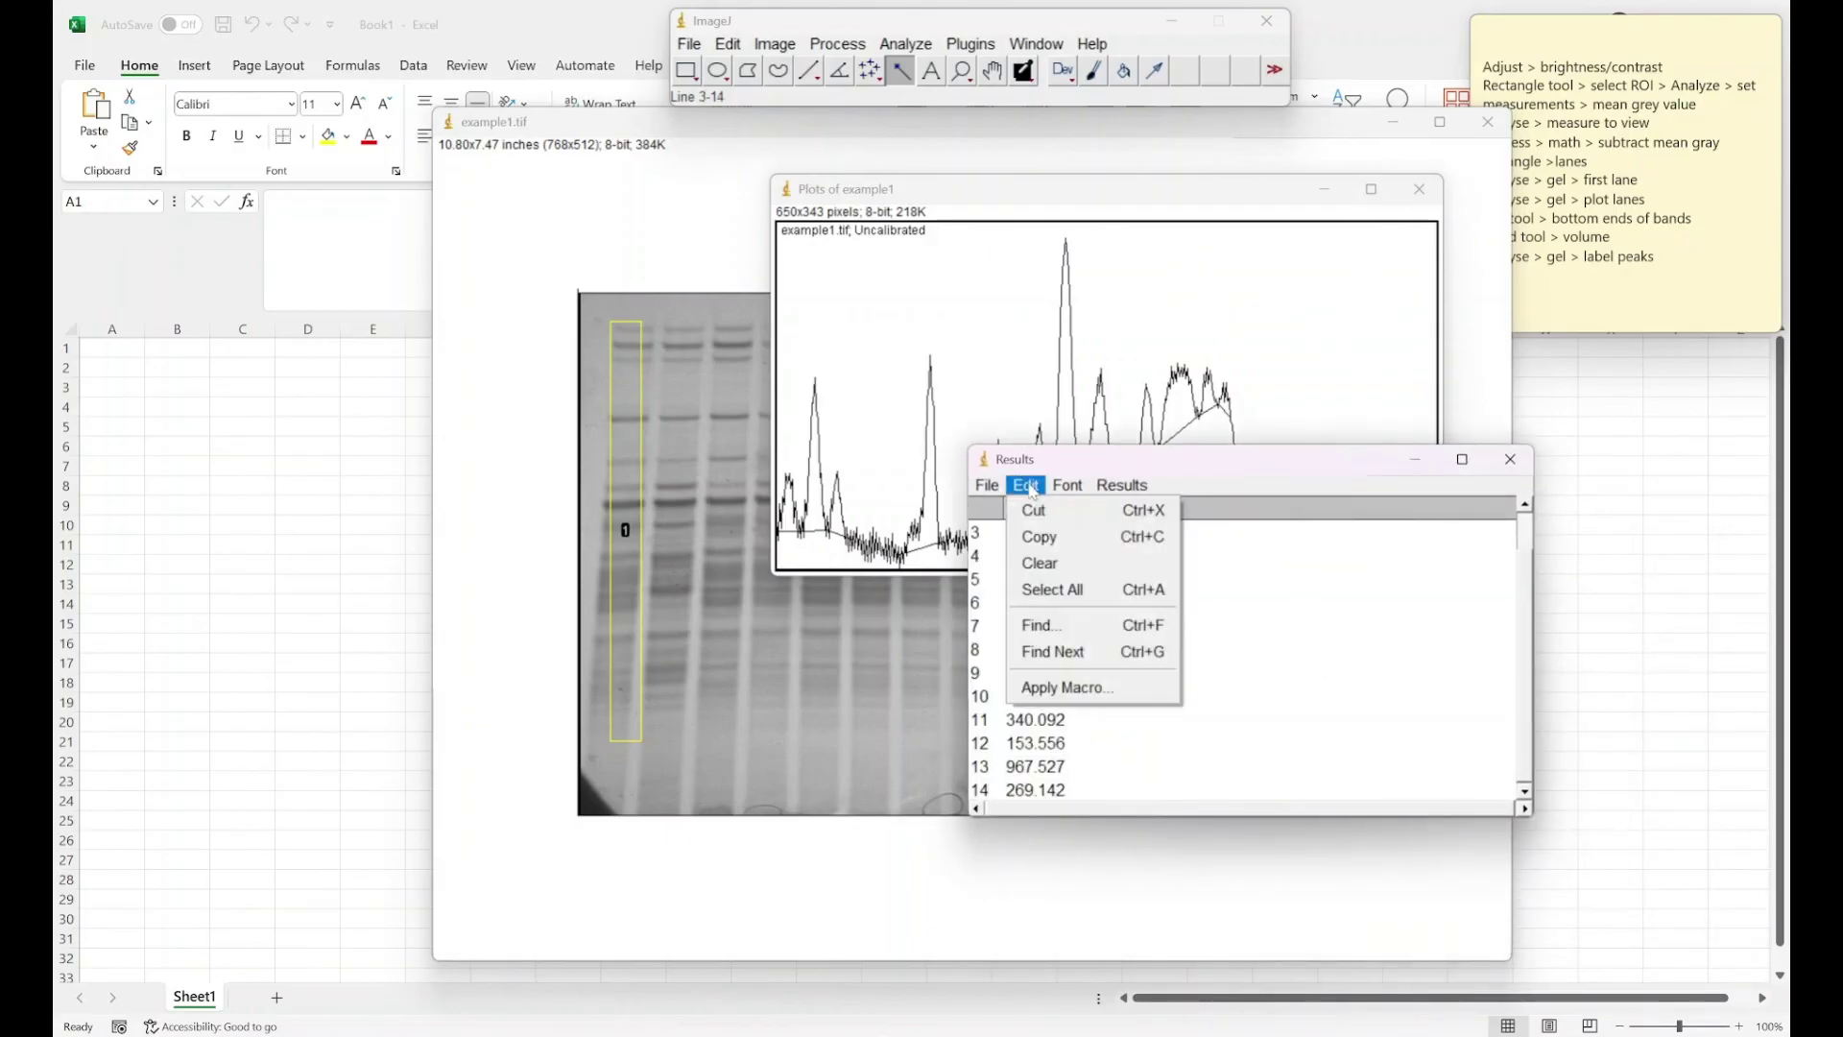
click(1038, 537)
click(299, 483)
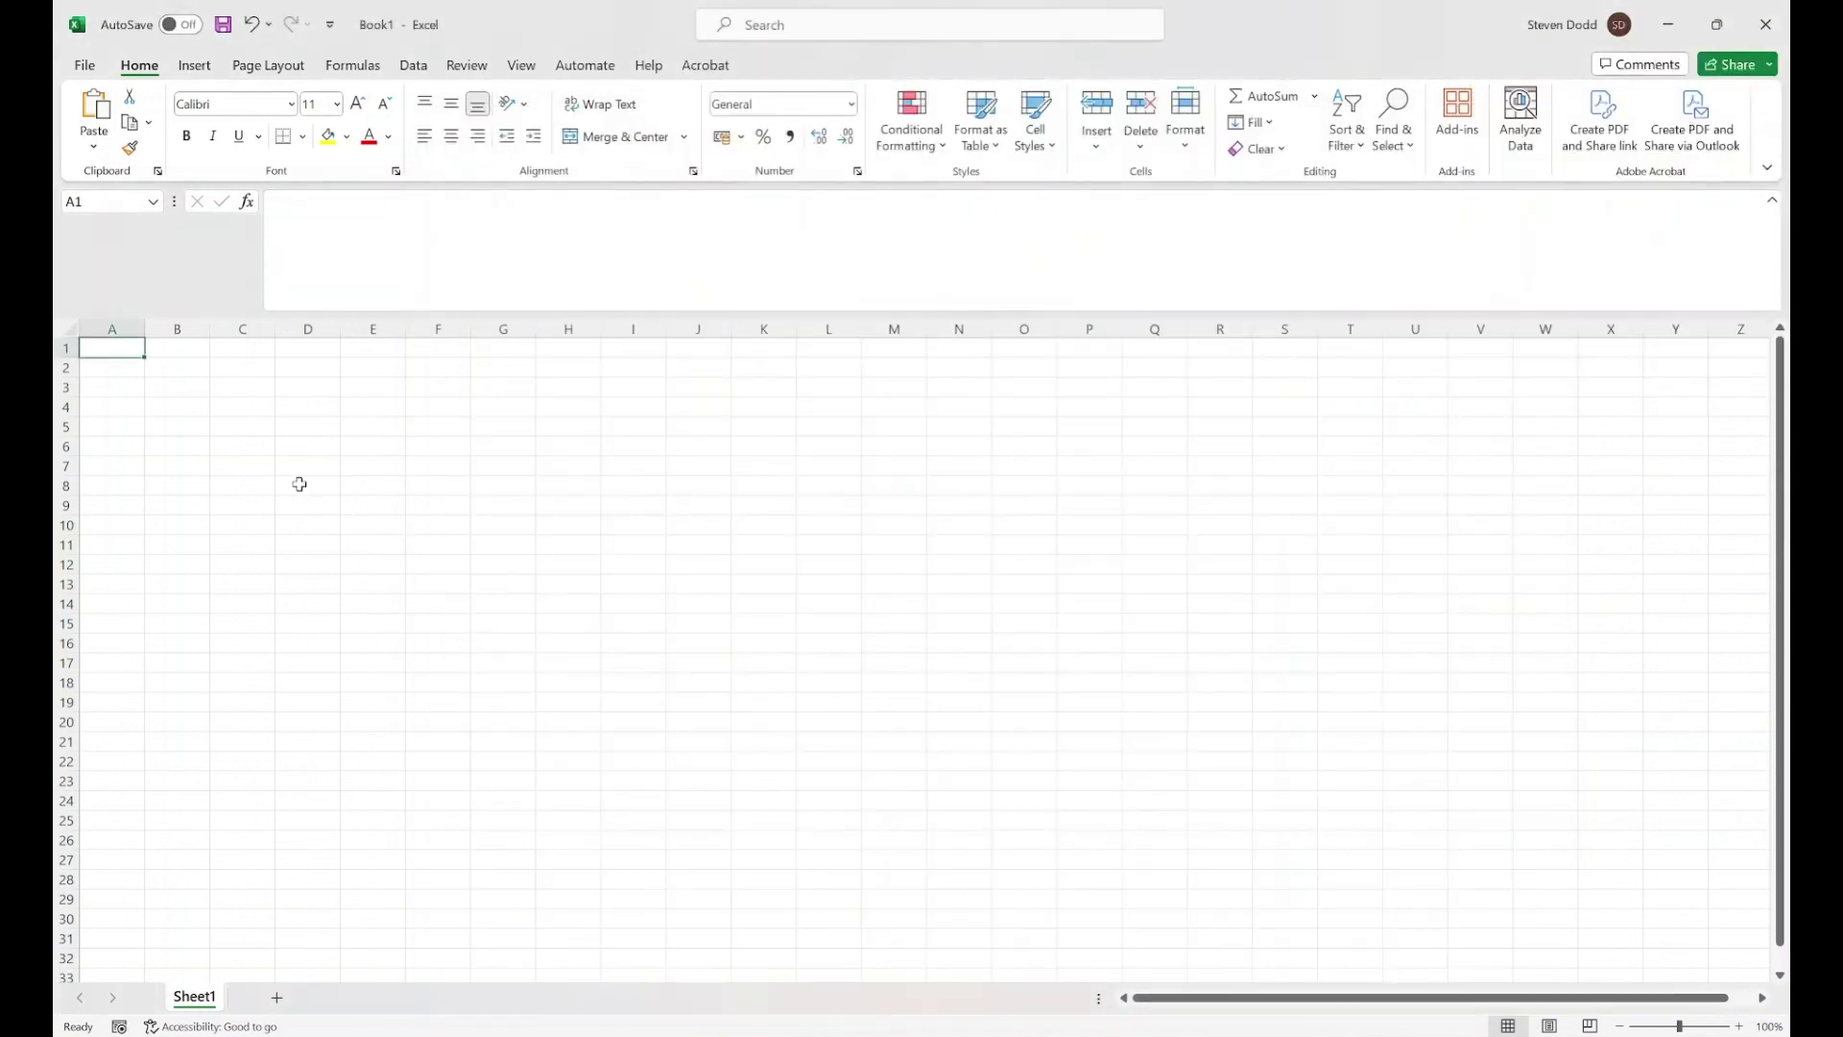
click(309, 465)
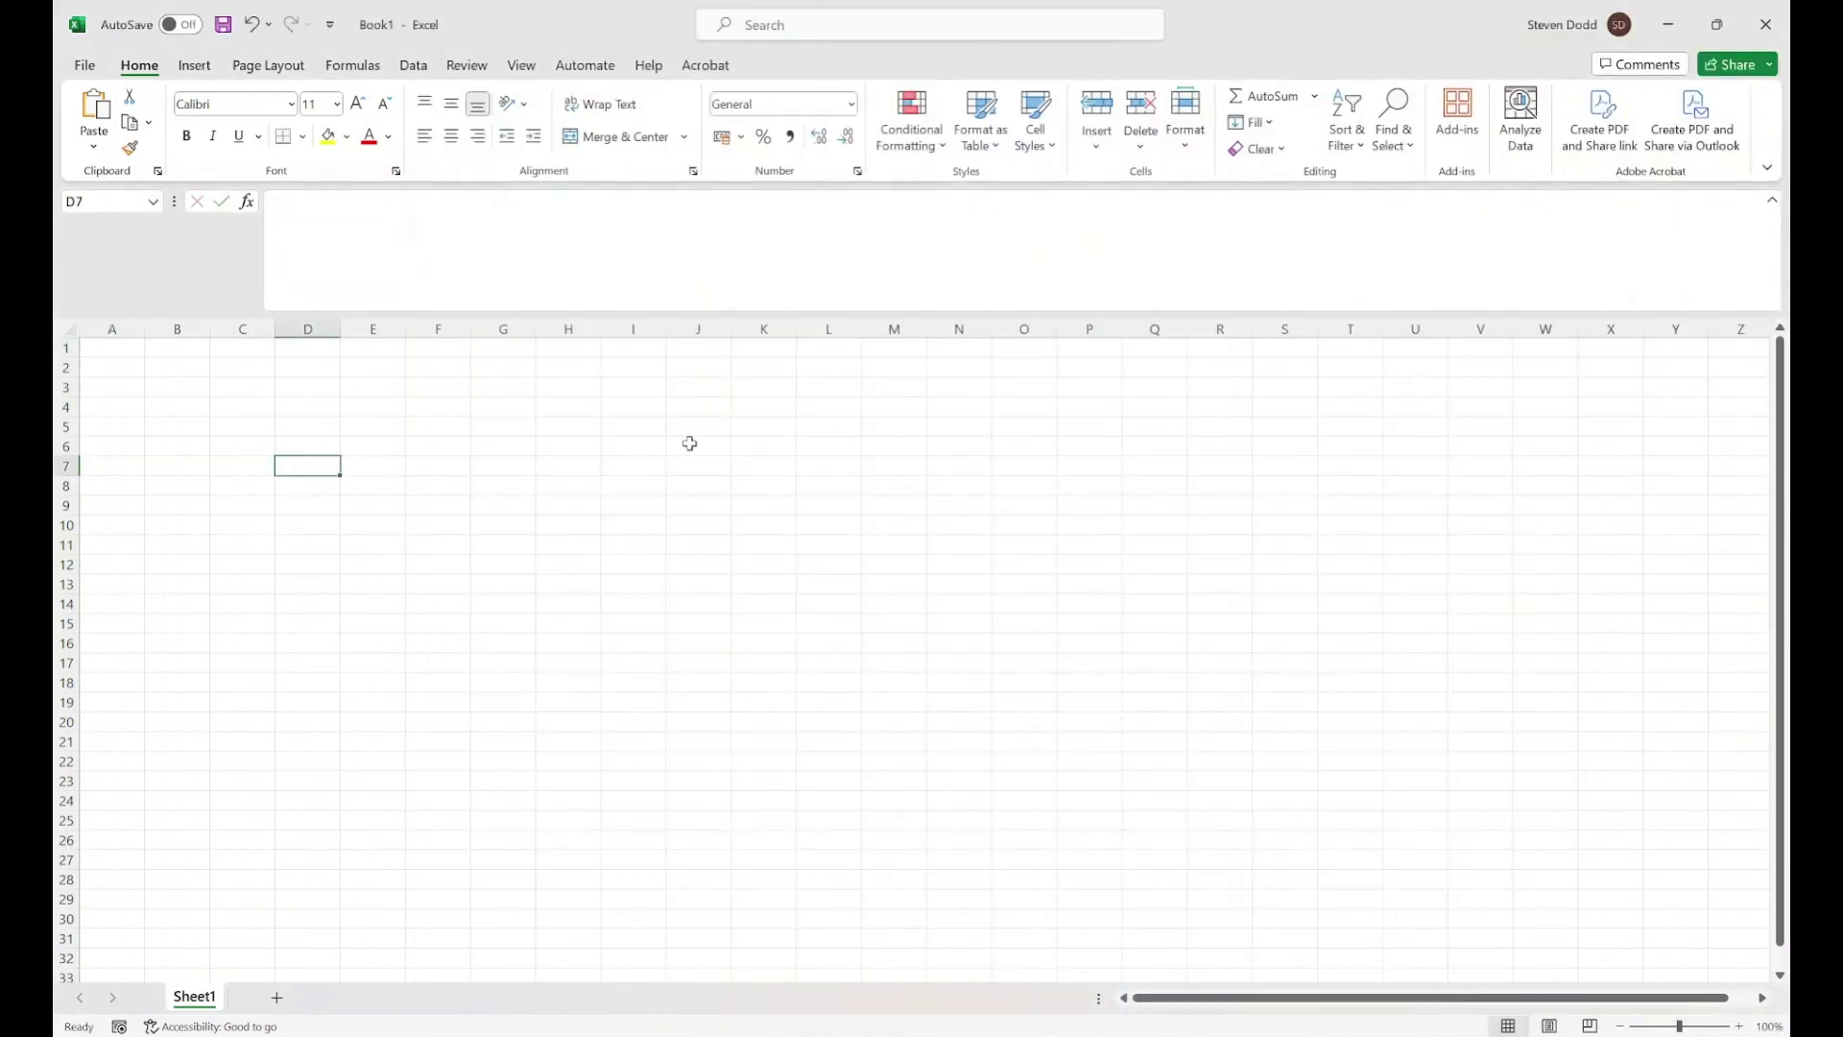
key(ctrl+v)
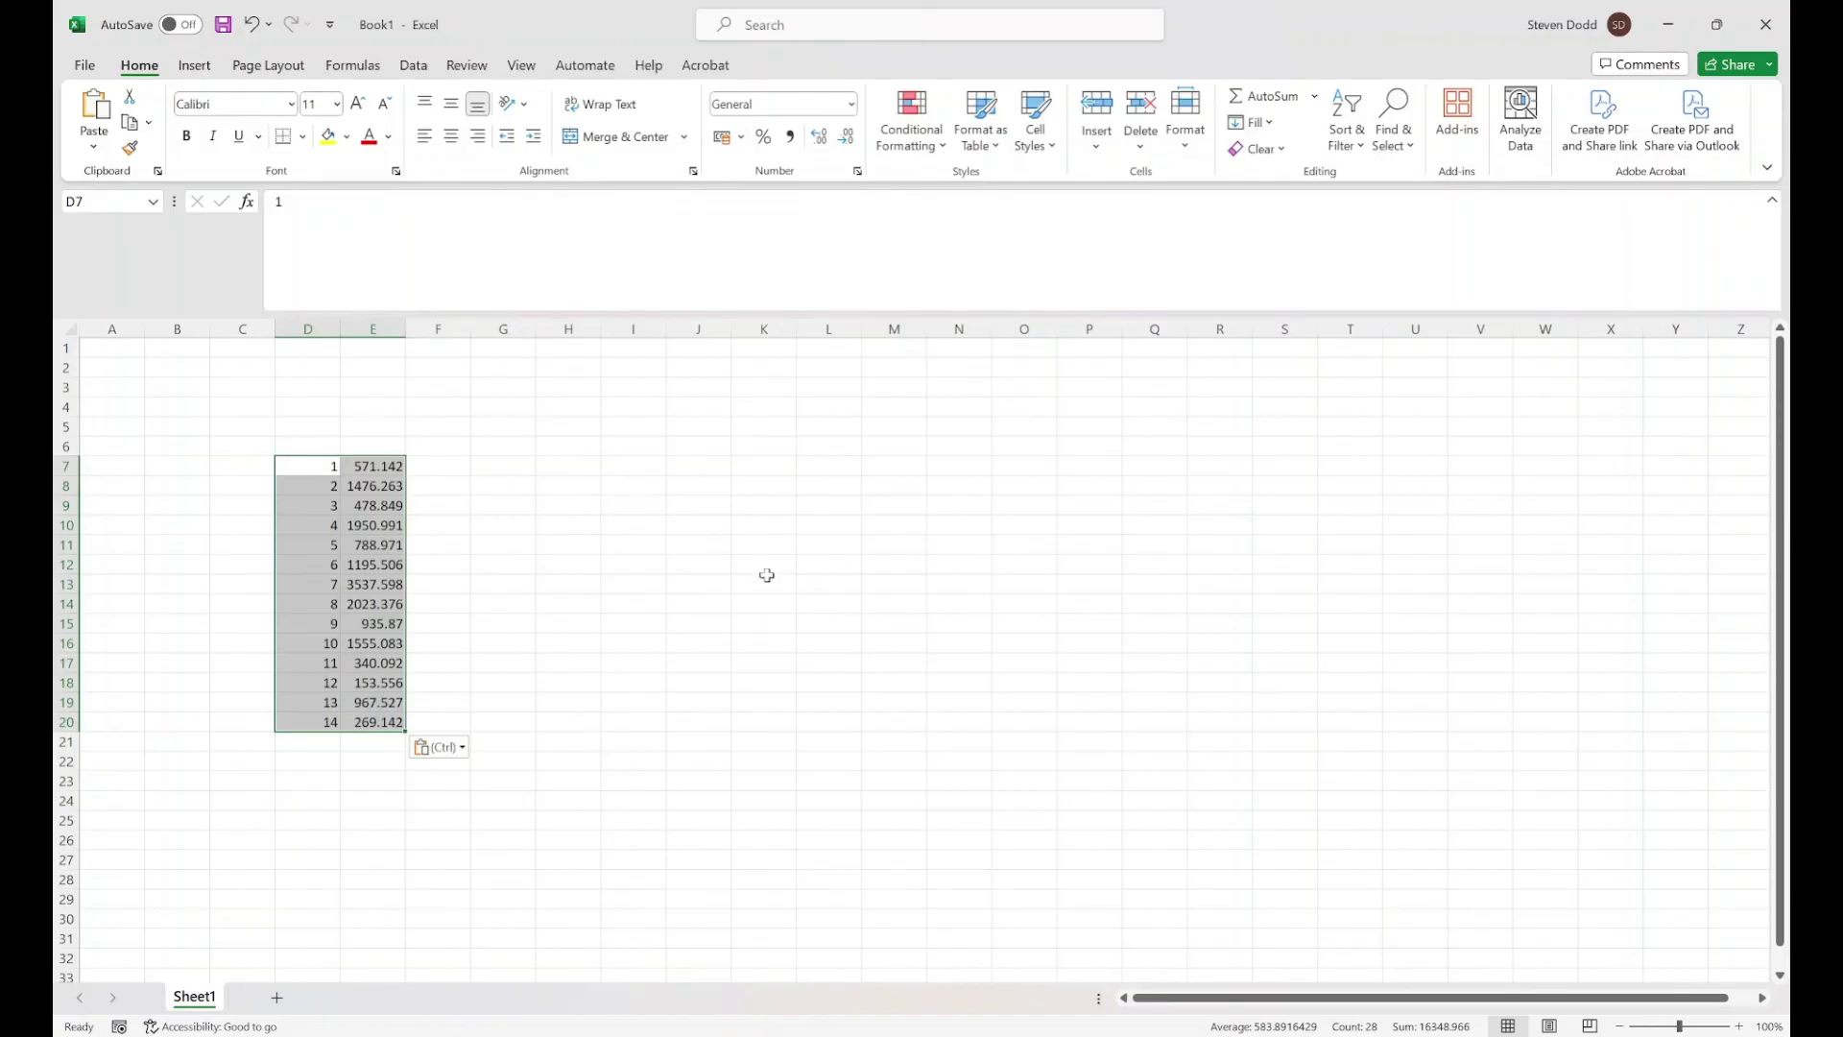
Step: Switch back to ImageJ with the example1.tif gel image in view and bring the sticky note of workflow steps forward
key(alt+Tab)
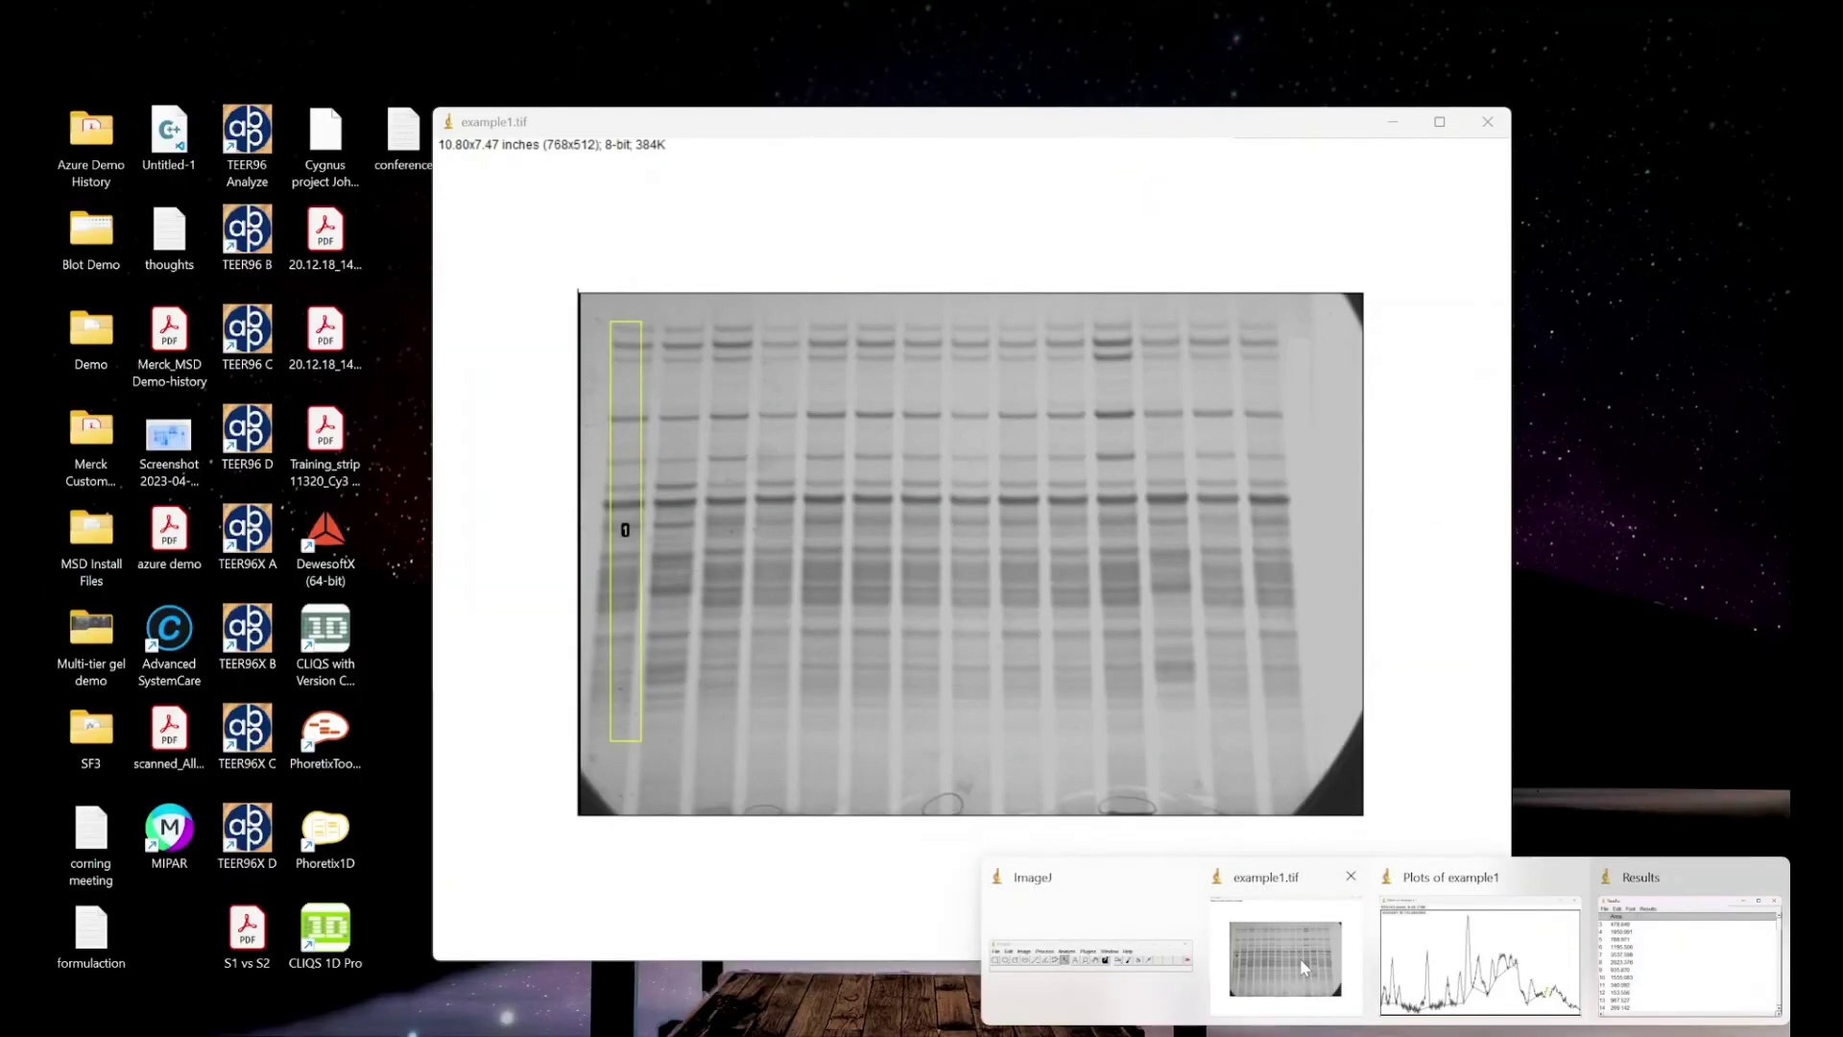
click(1300, 958)
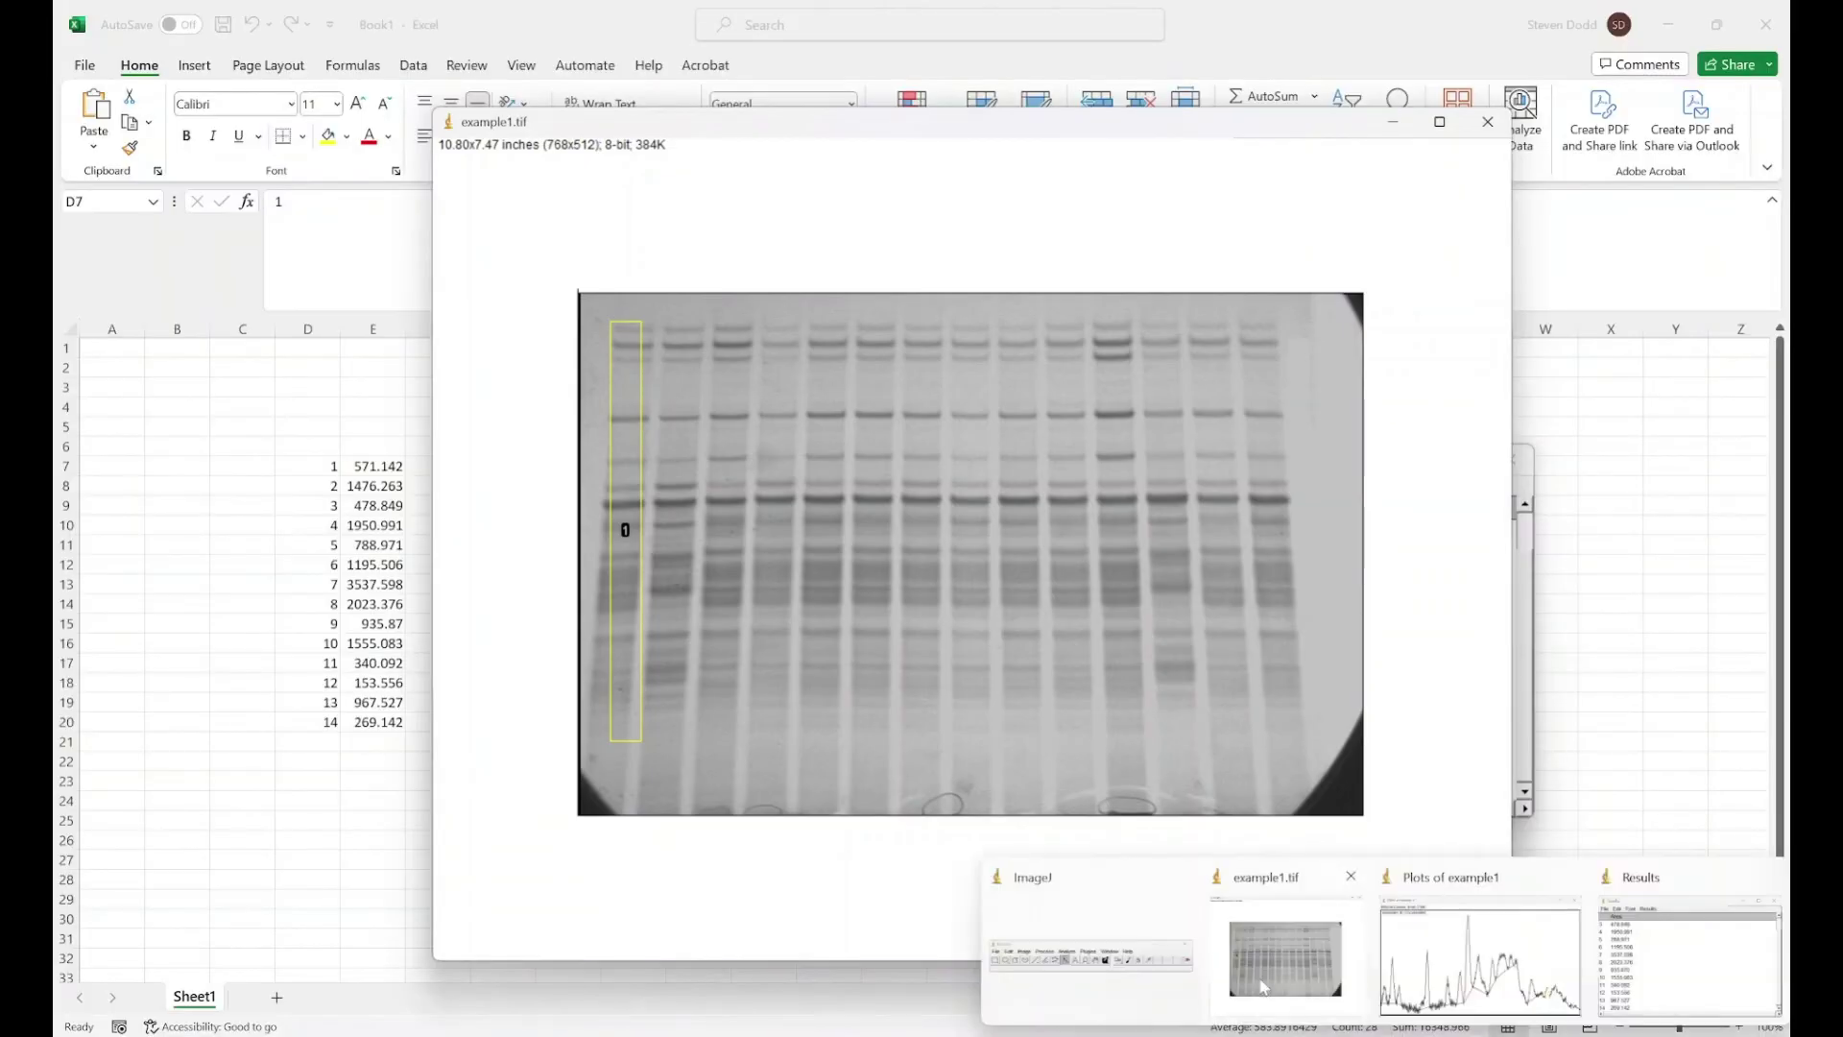
mouse_move(1137, 968)
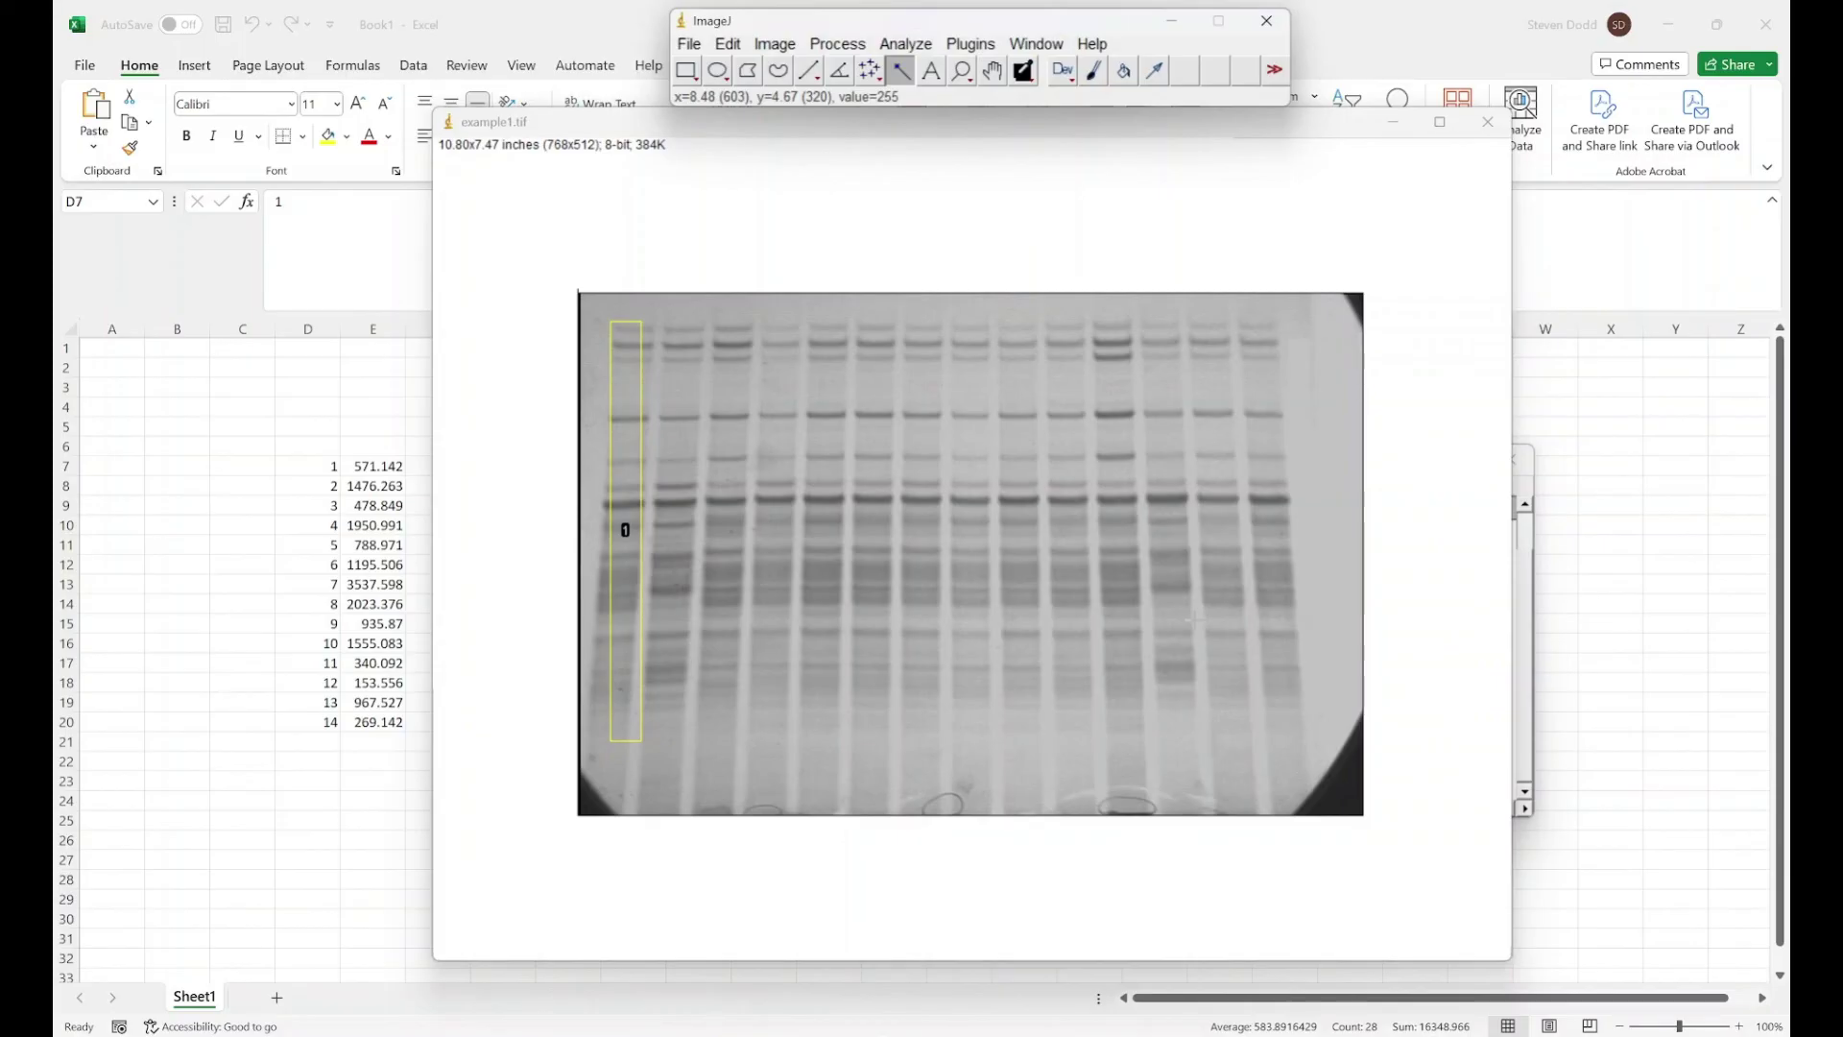
mouse_move(1403, 1017)
click(1440, 912)
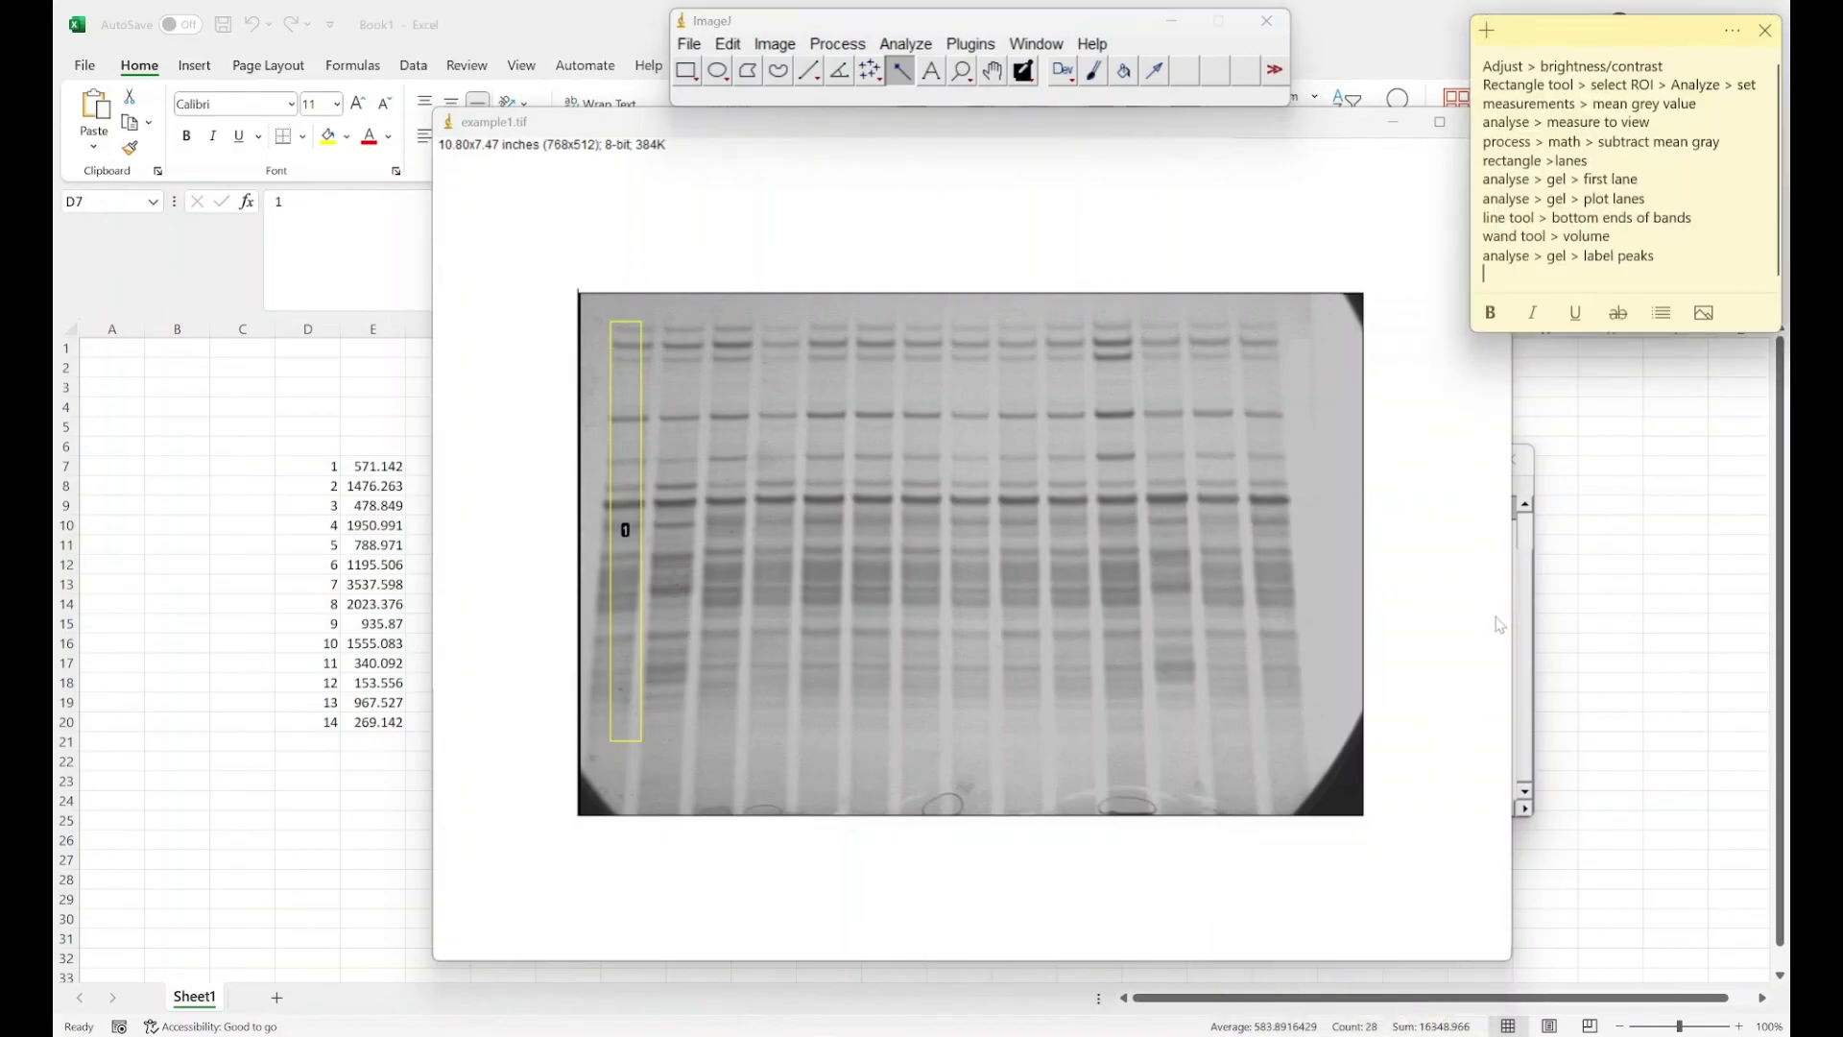